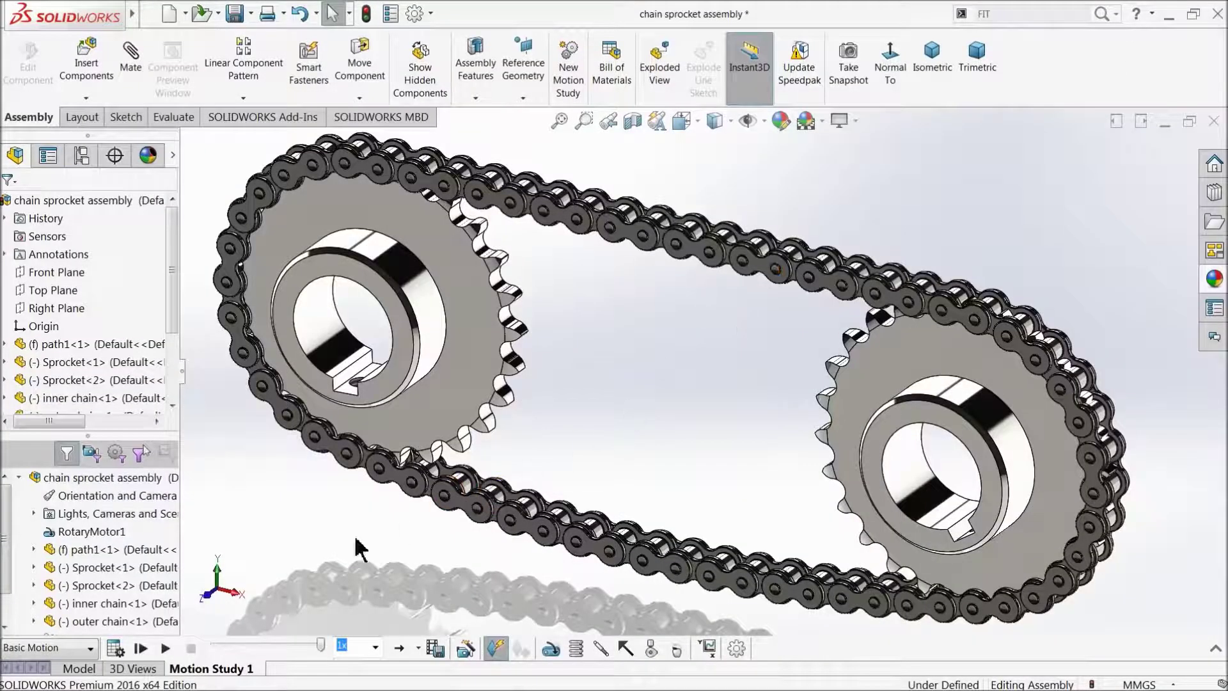
# - Play the chain-and-sprocket motion study with playback set to Loop
pyautogui.click(165, 648)
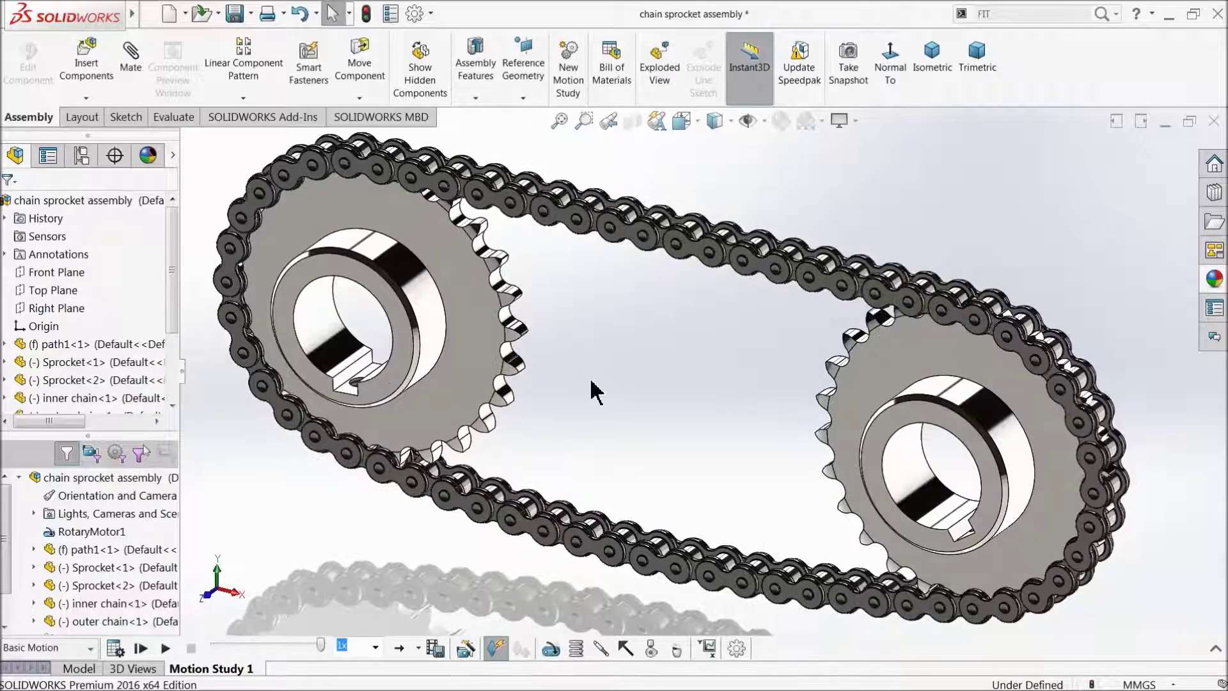
pyautogui.click(419, 648)
pyautogui.click(427, 627)
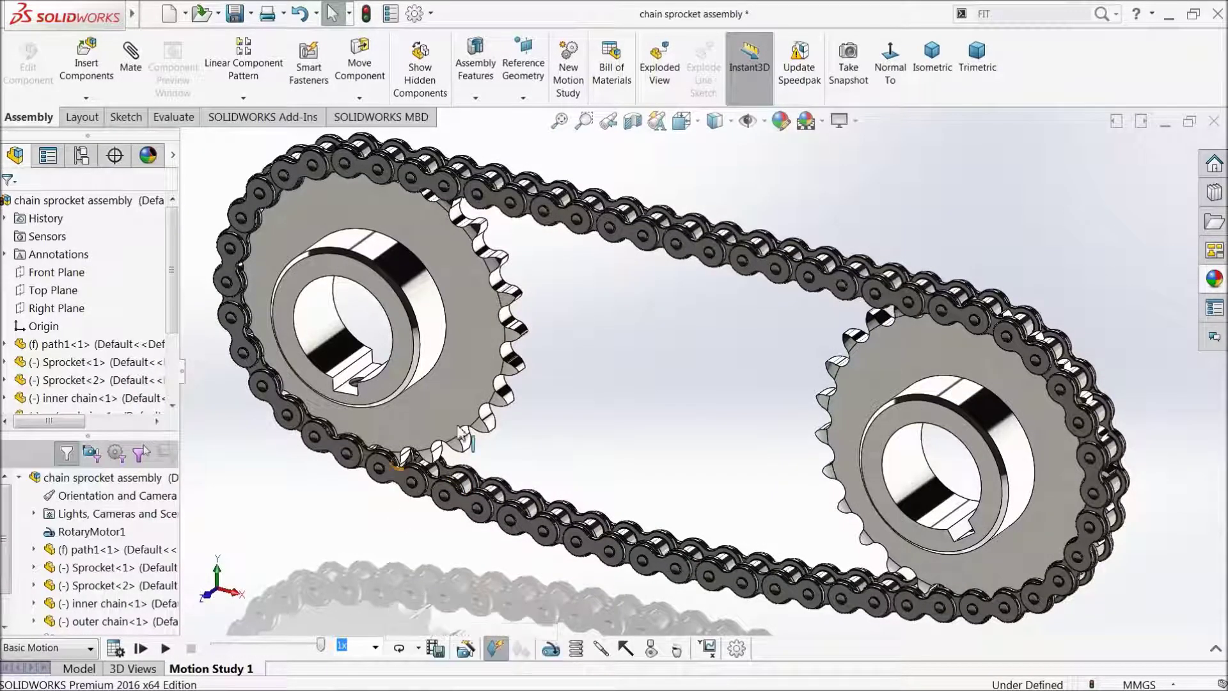
pyautogui.click(165, 648)
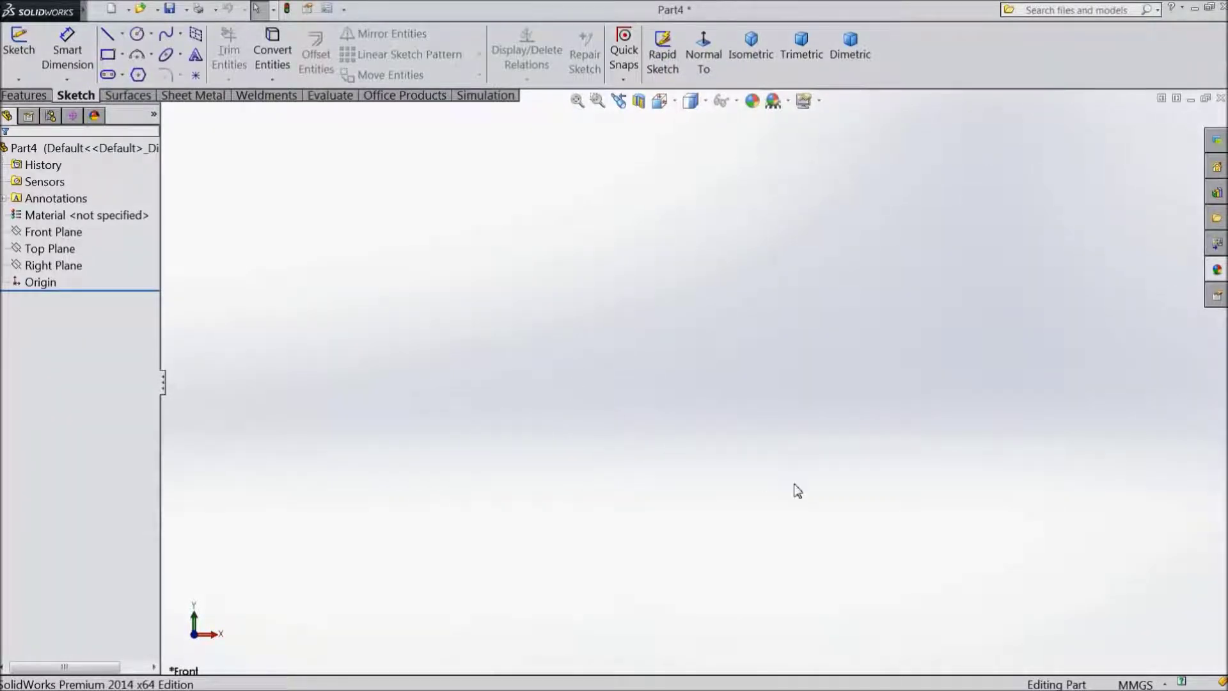
# - Switch units to IPS and start a sketch on the Front Plane
pyautogui.click(1138, 685)
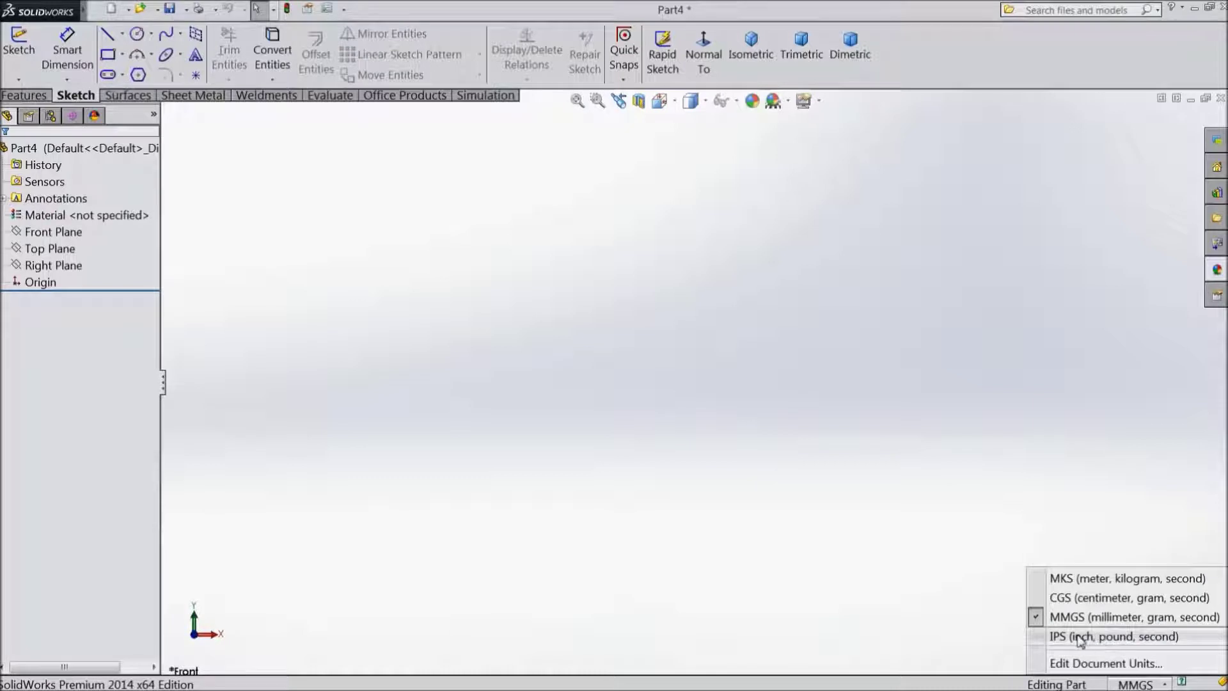
pyautogui.click(1082, 636)
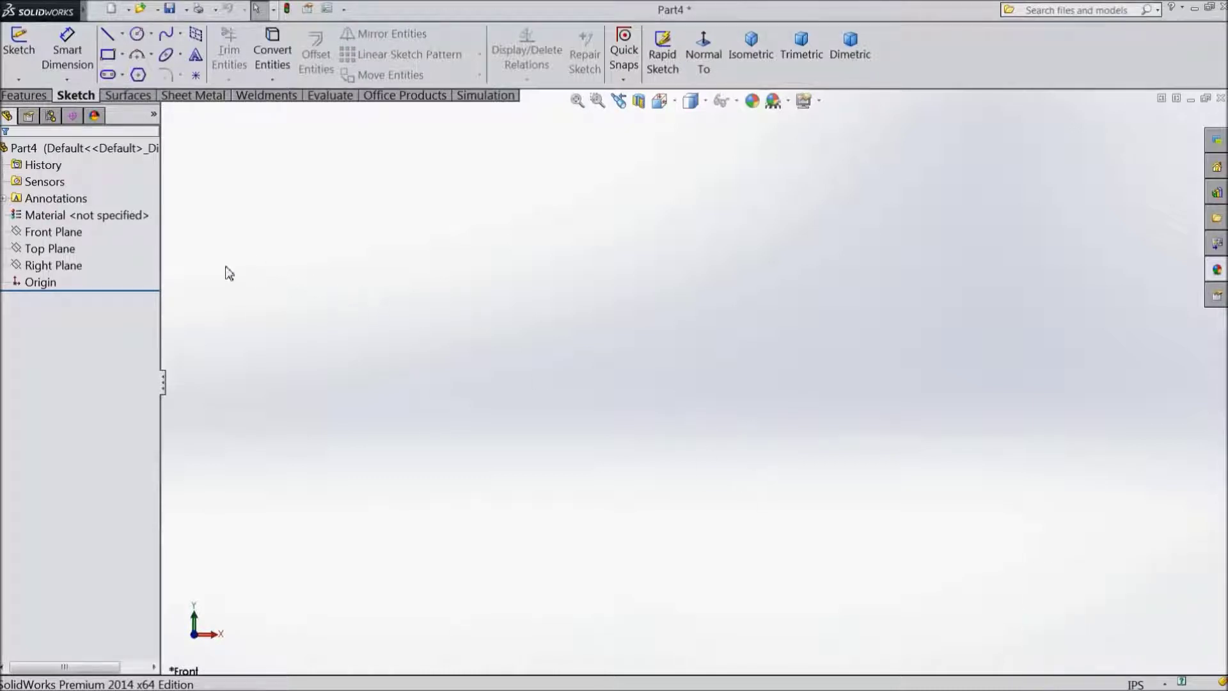
pyautogui.click(89, 234)
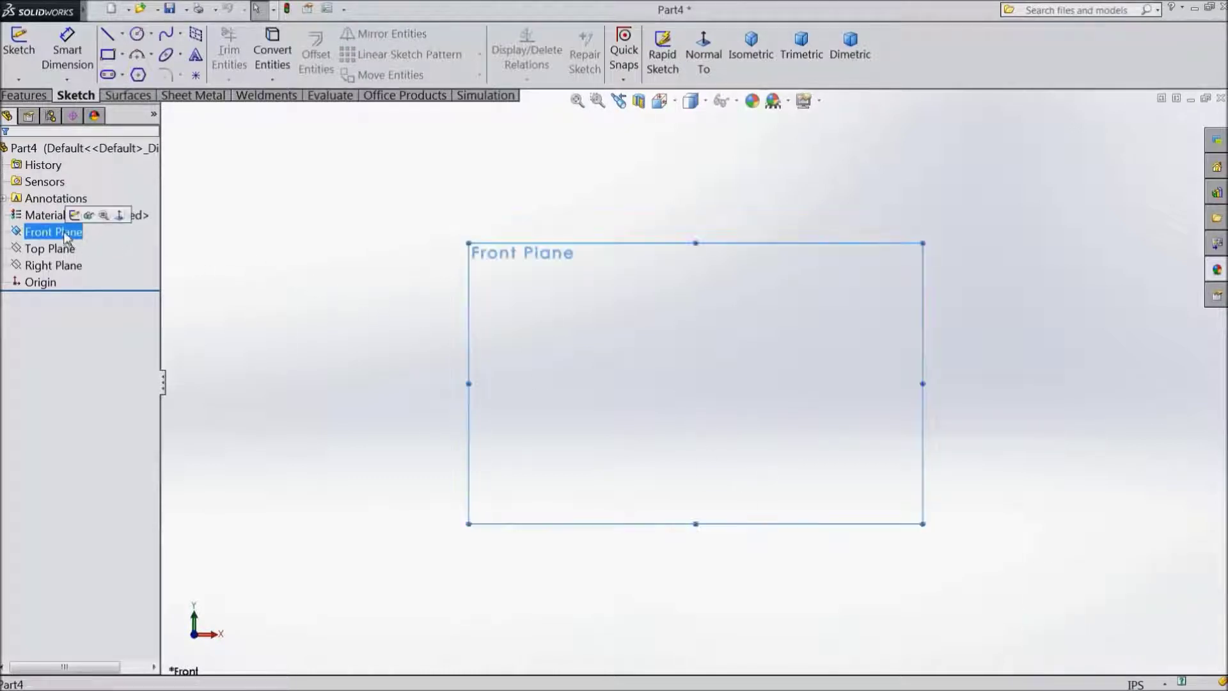
pyautogui.click(73, 217)
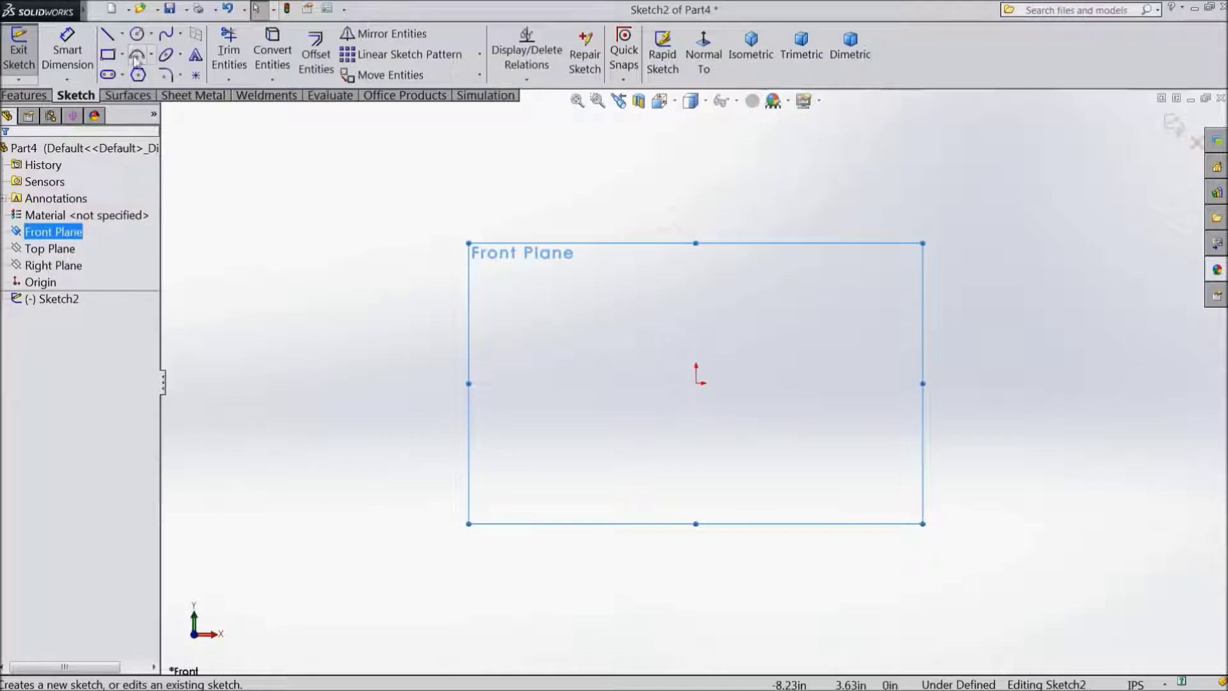
# - Draw a vertical centerline through the origin
pyautogui.click(121, 34)
pyautogui.click(143, 75)
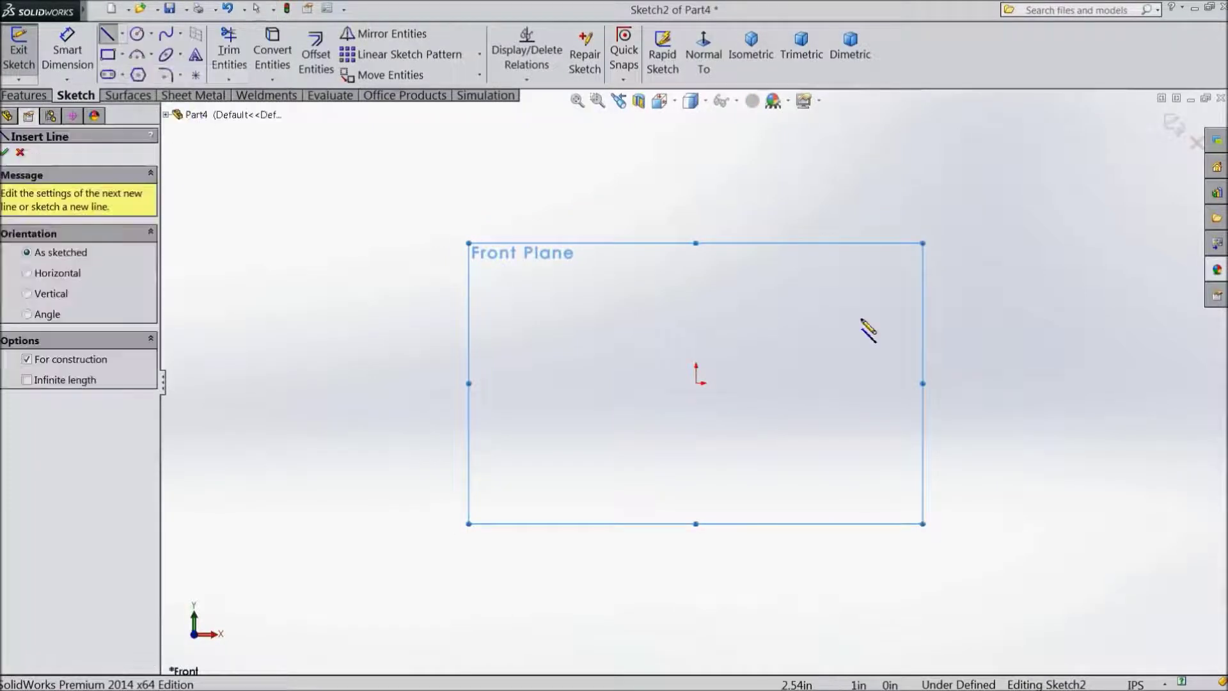
pyautogui.click(698, 238)
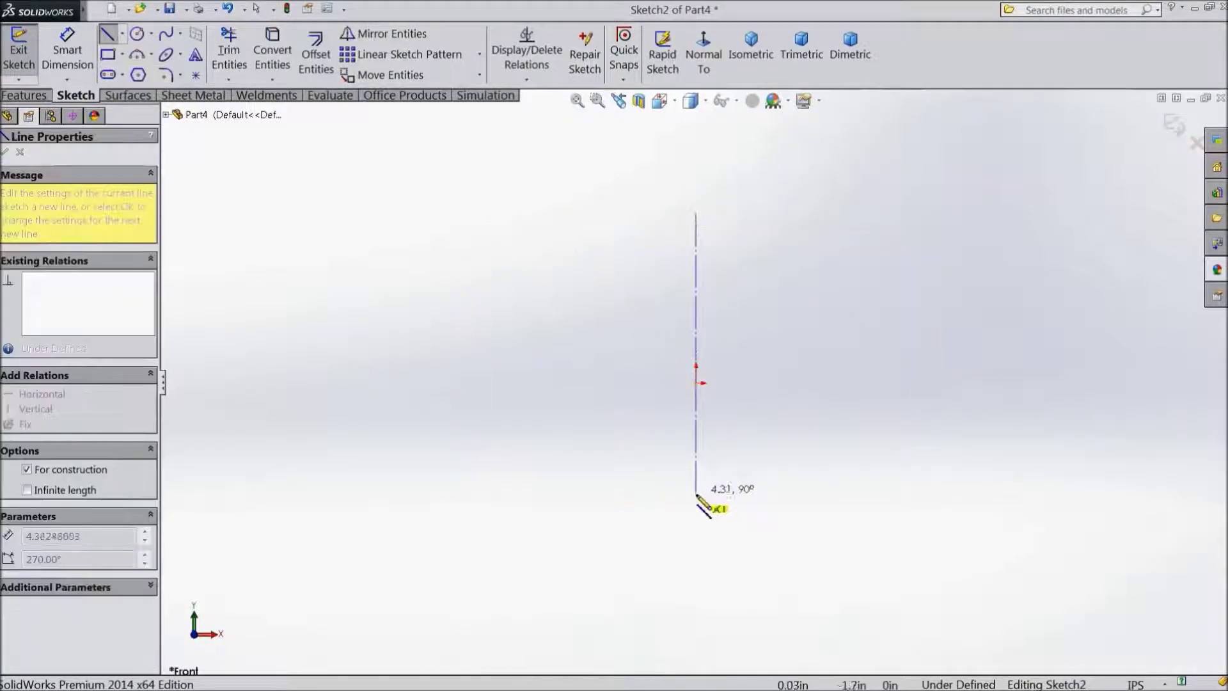
pyautogui.click(695, 495)
pyautogui.rightClick(781, 484)
pyautogui.click(865, 167)
pyautogui.press('Escape')
# - Draw a horizontal centerline through the origin
pyautogui.click(123, 36)
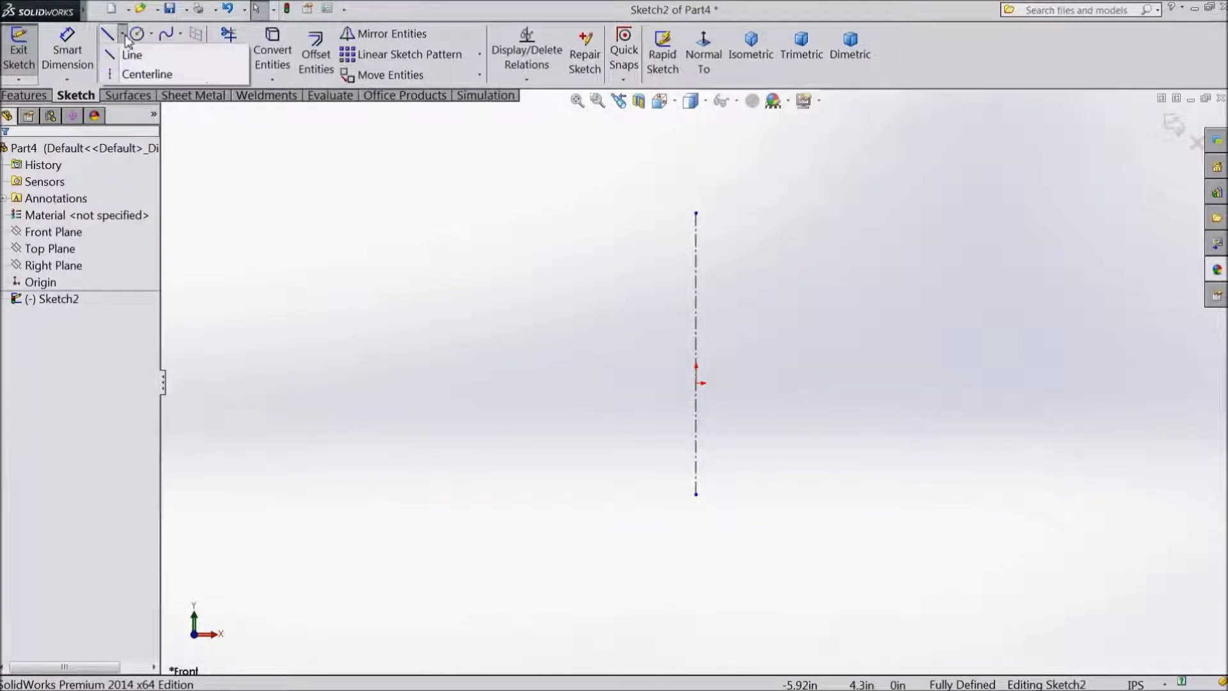
pyautogui.click(144, 74)
pyautogui.click(921, 383)
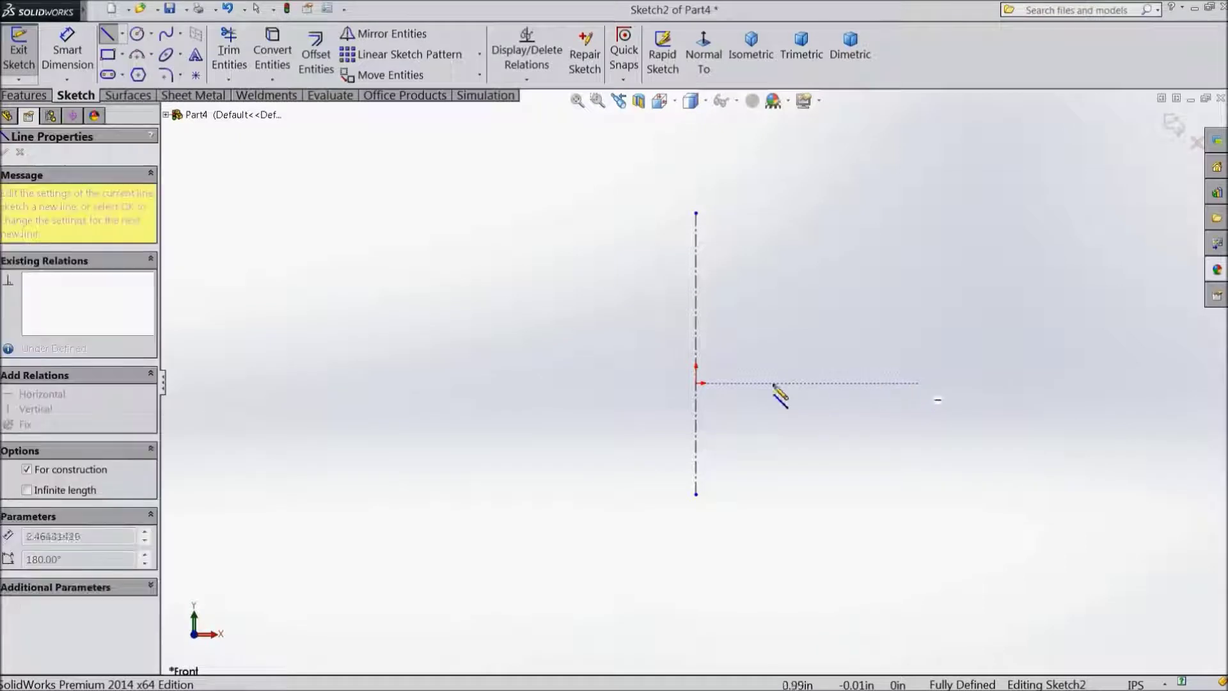
pyautogui.click(484, 383)
pyautogui.rightClick(484, 382)
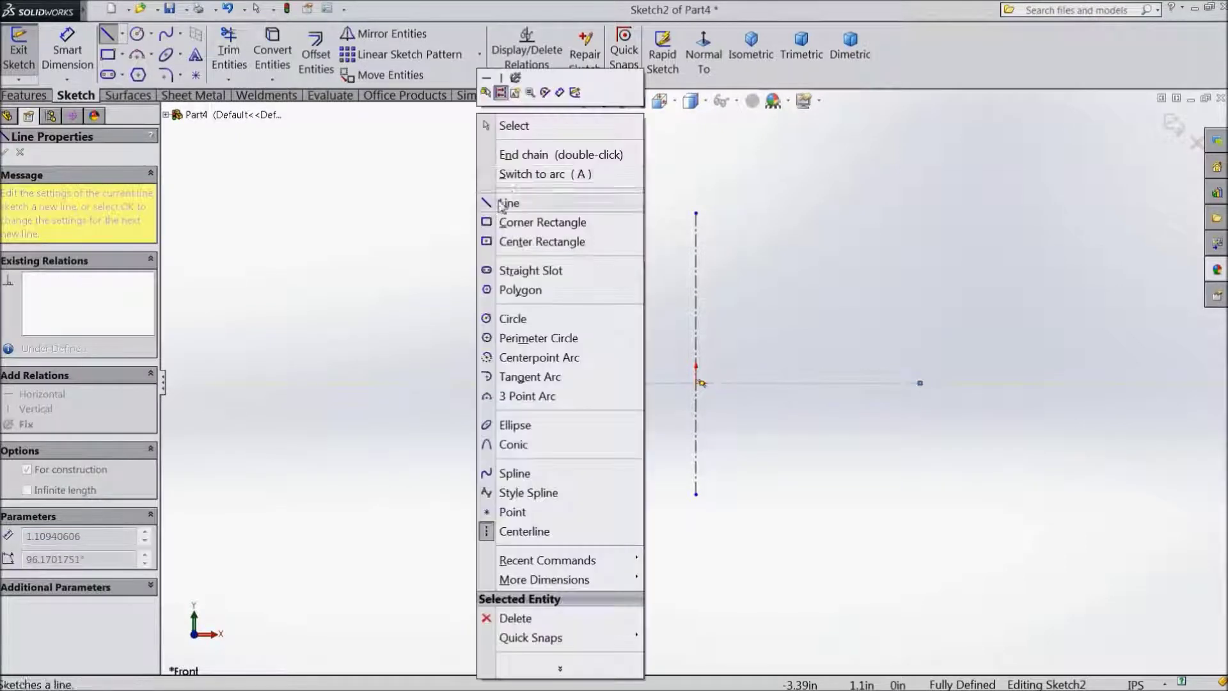
pyautogui.click(505, 124)
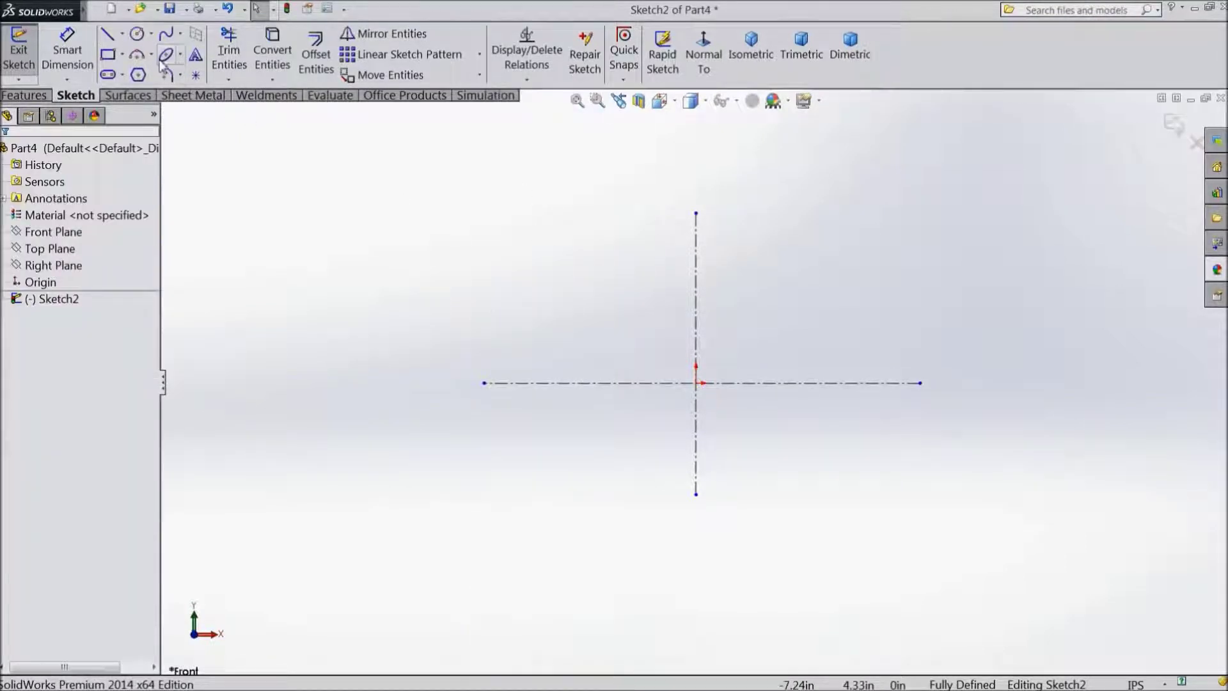
pyautogui.click(136, 34)
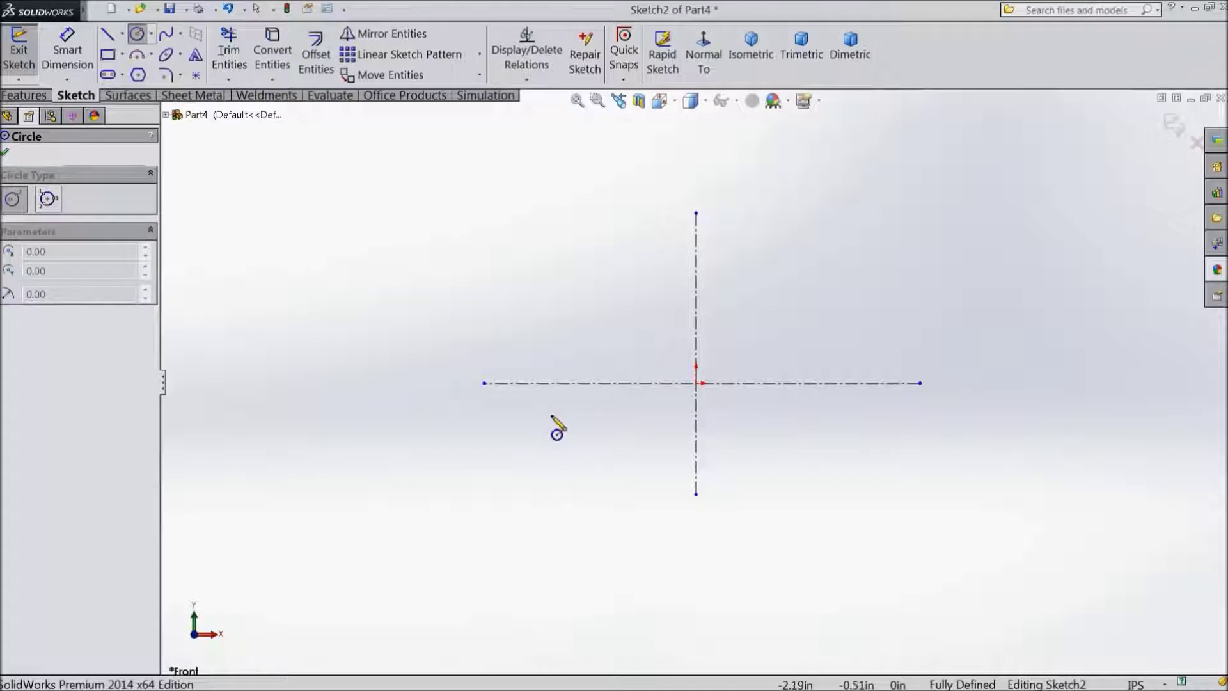
# - Draw two concentric circles centred on the horizontal centerline left of the origin
pyautogui.click(579, 384)
pyautogui.click(583, 412)
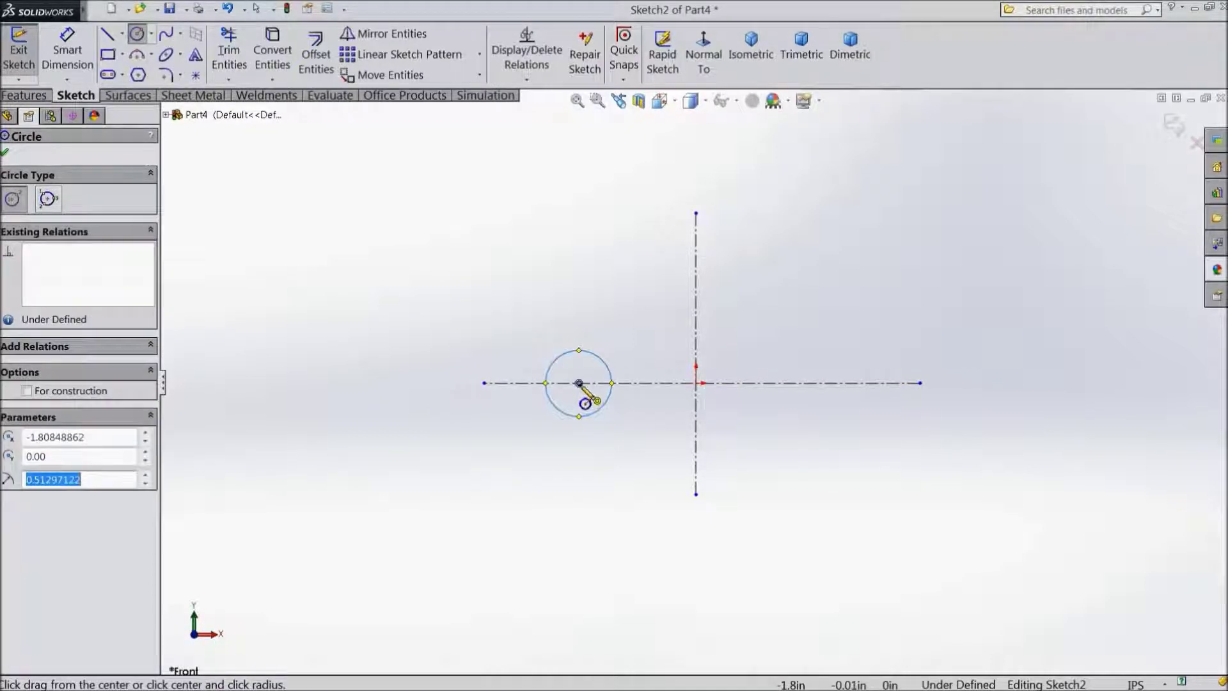
pyautogui.click(579, 382)
pyautogui.click(579, 458)
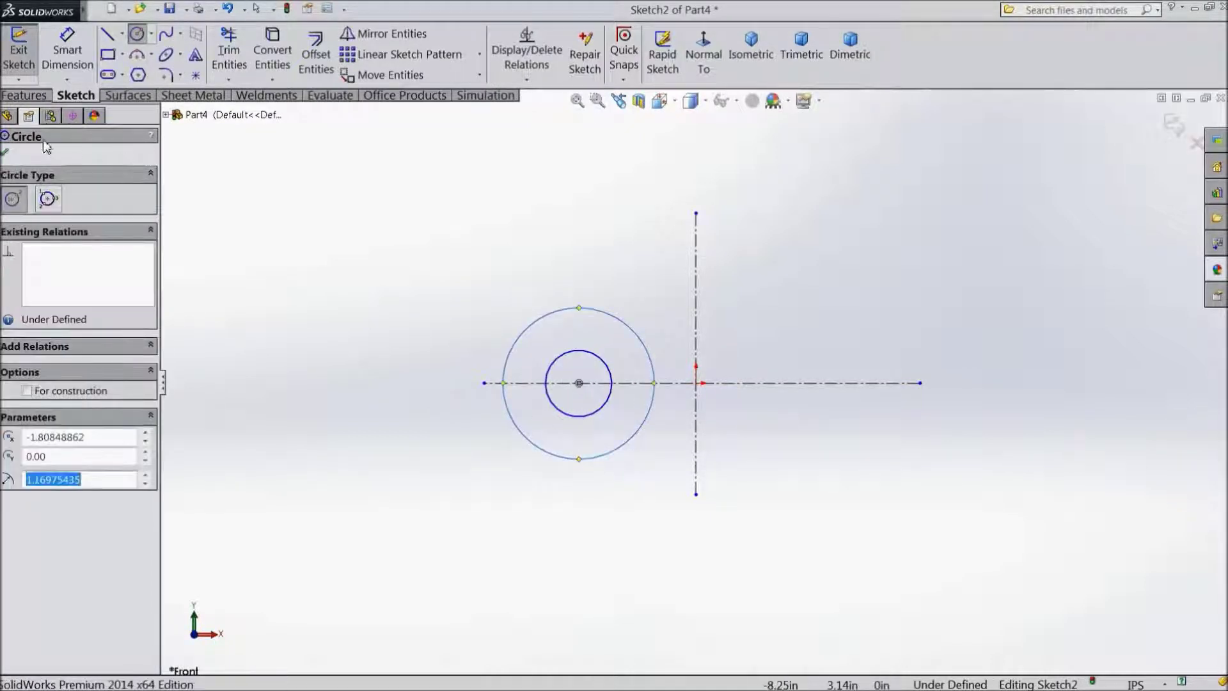
pyautogui.click(5, 153)
# - Dimension the inner circle to Ø0.156 in and the outer circle to Ø0.475 in
pyautogui.click(67, 51)
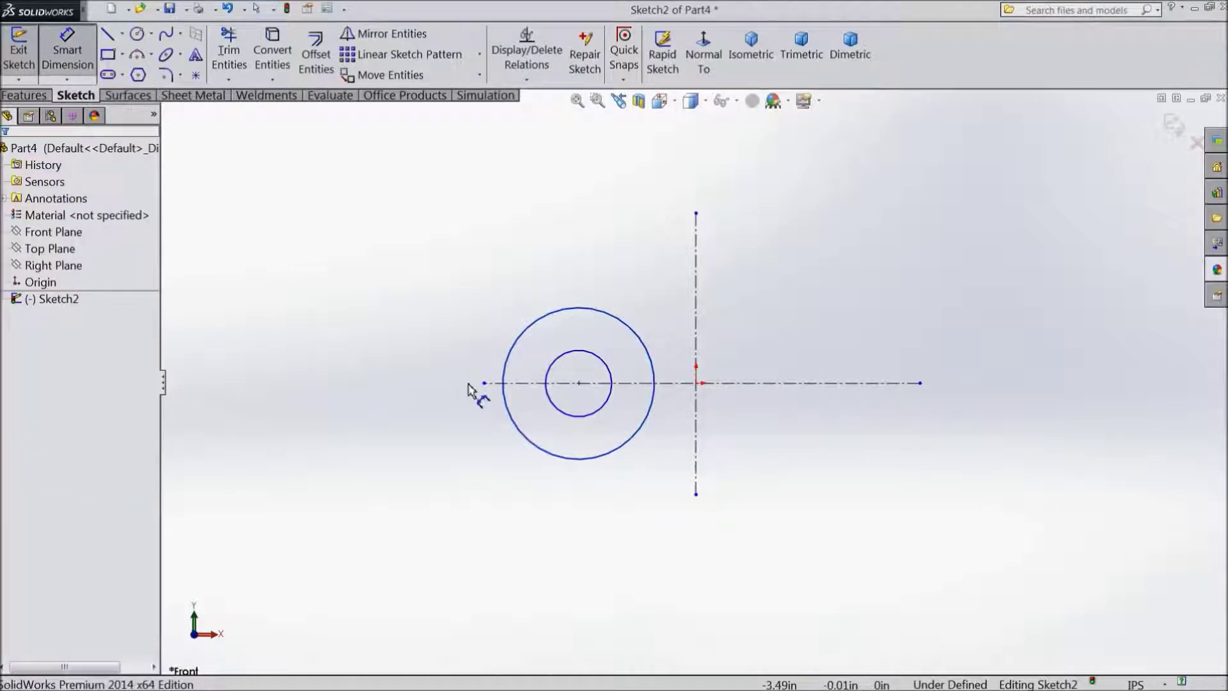
pyautogui.click(560, 412)
pyautogui.click(358, 442)
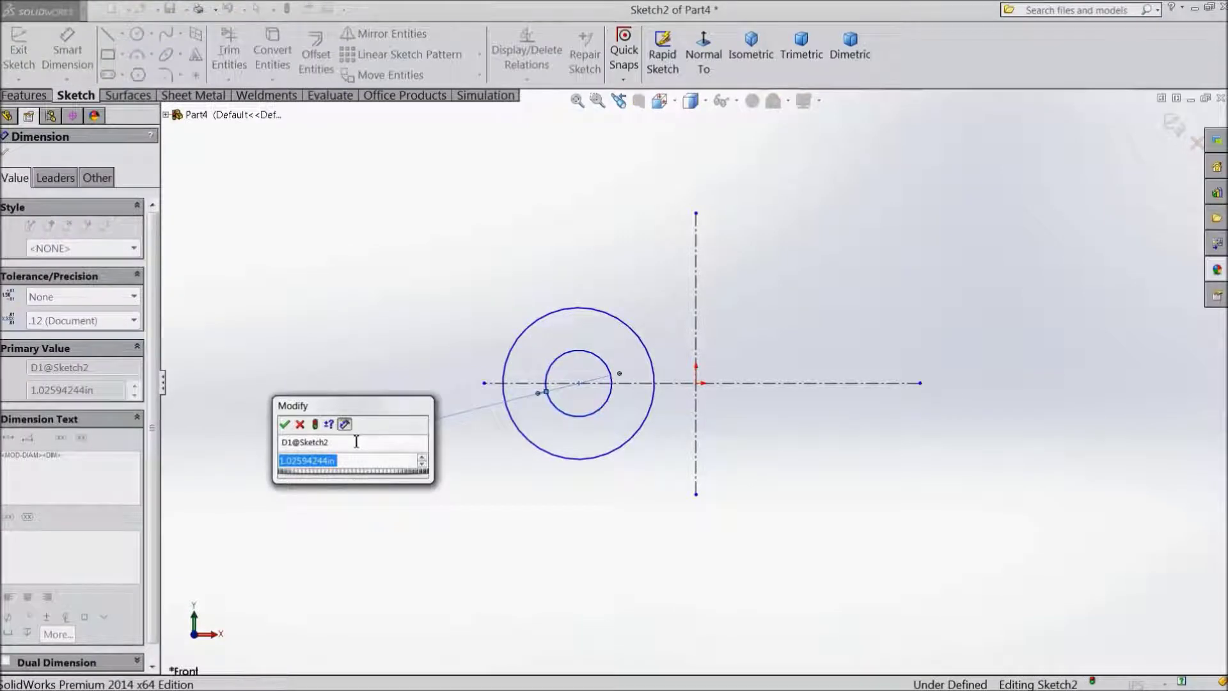
pyautogui.write('0.1')
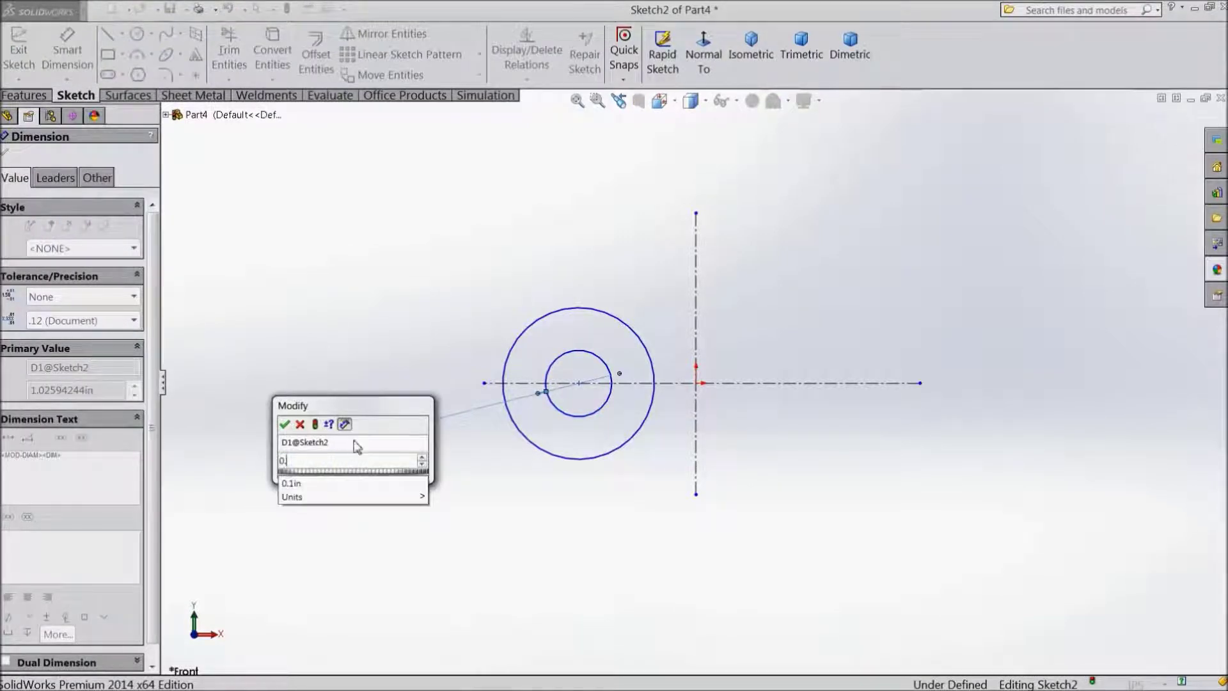
pyautogui.write('56')
pyautogui.click(284, 424)
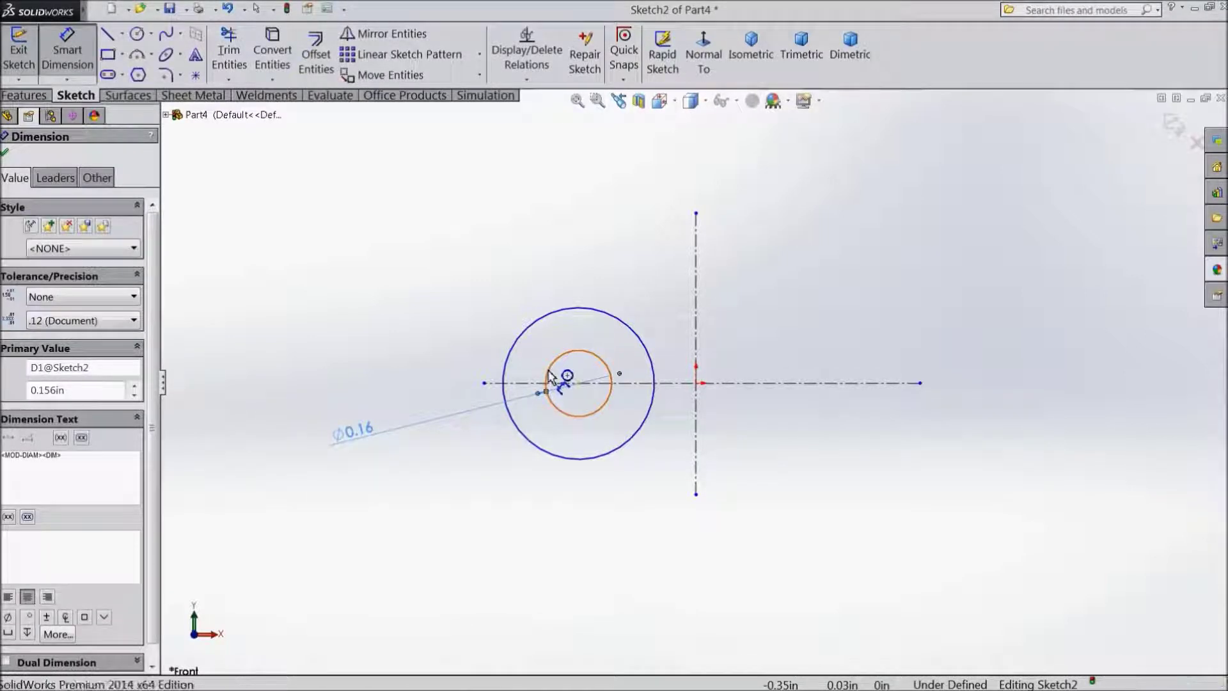
pyautogui.click(546, 378)
pyautogui.press('Escape')
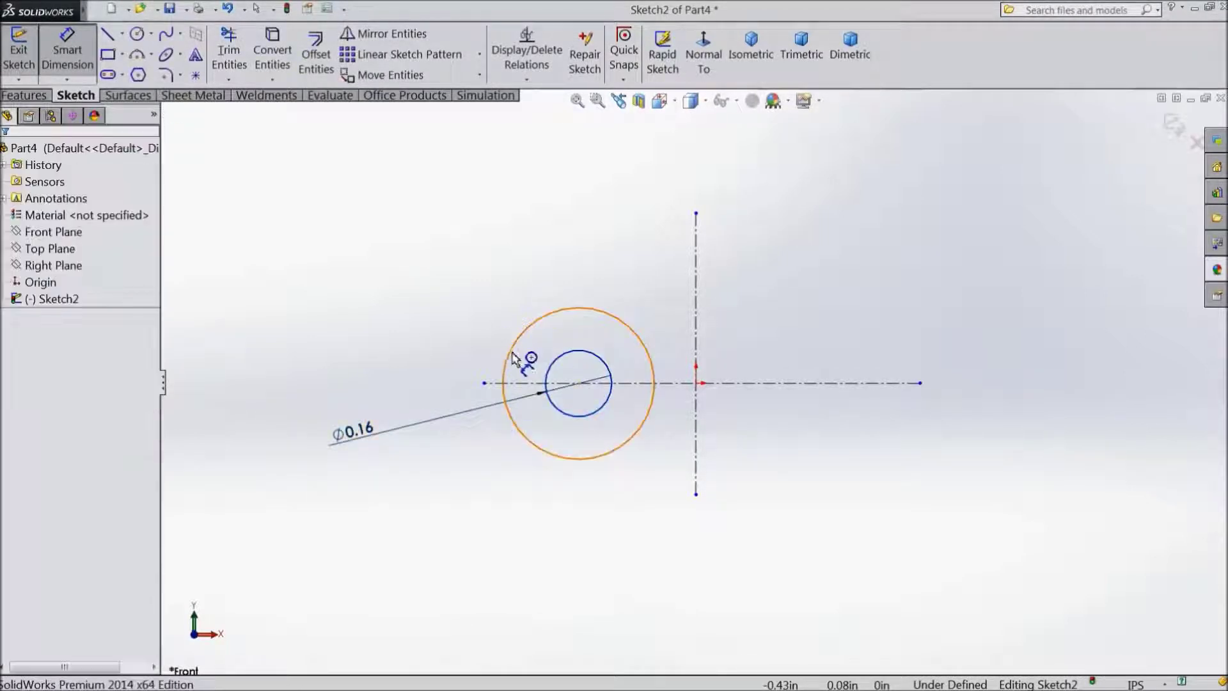
pyautogui.click(515, 352)
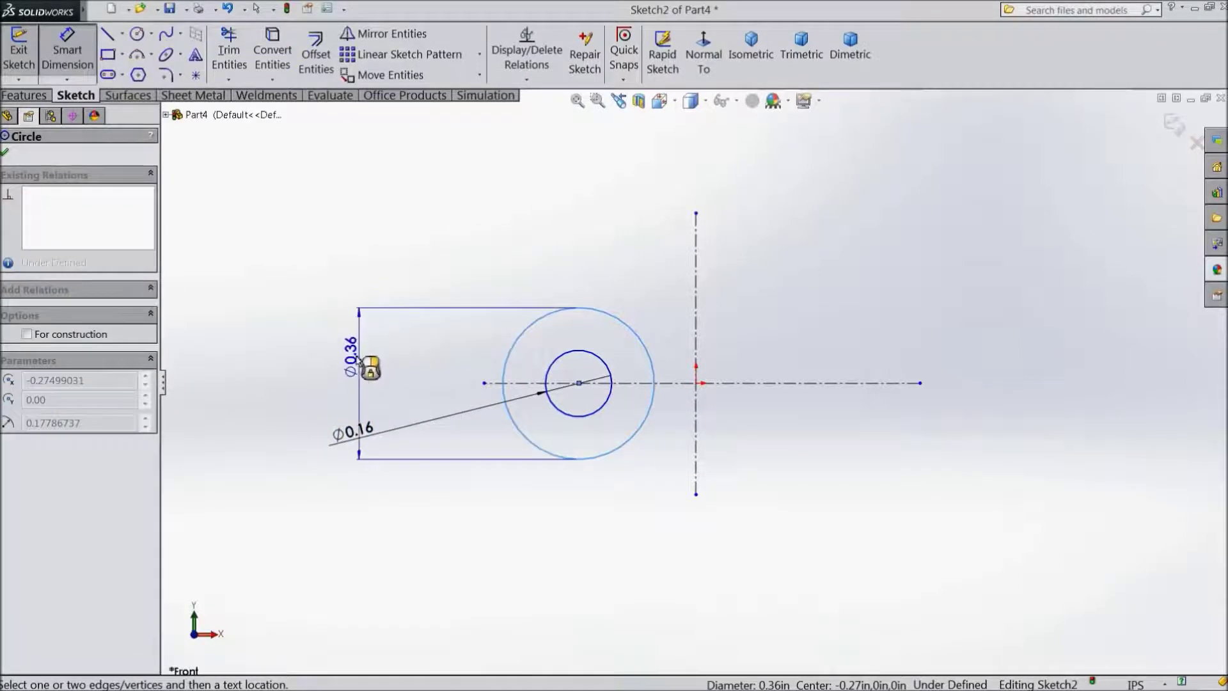
pyautogui.click(302, 366)
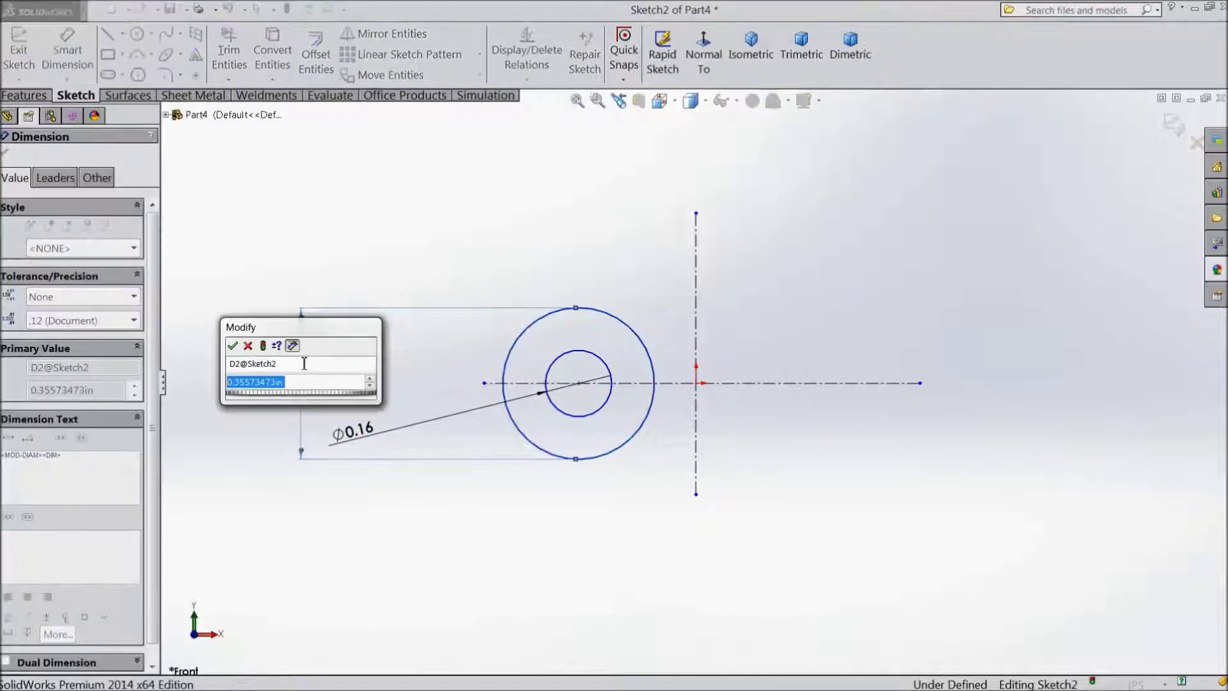
pyautogui.write('0.')
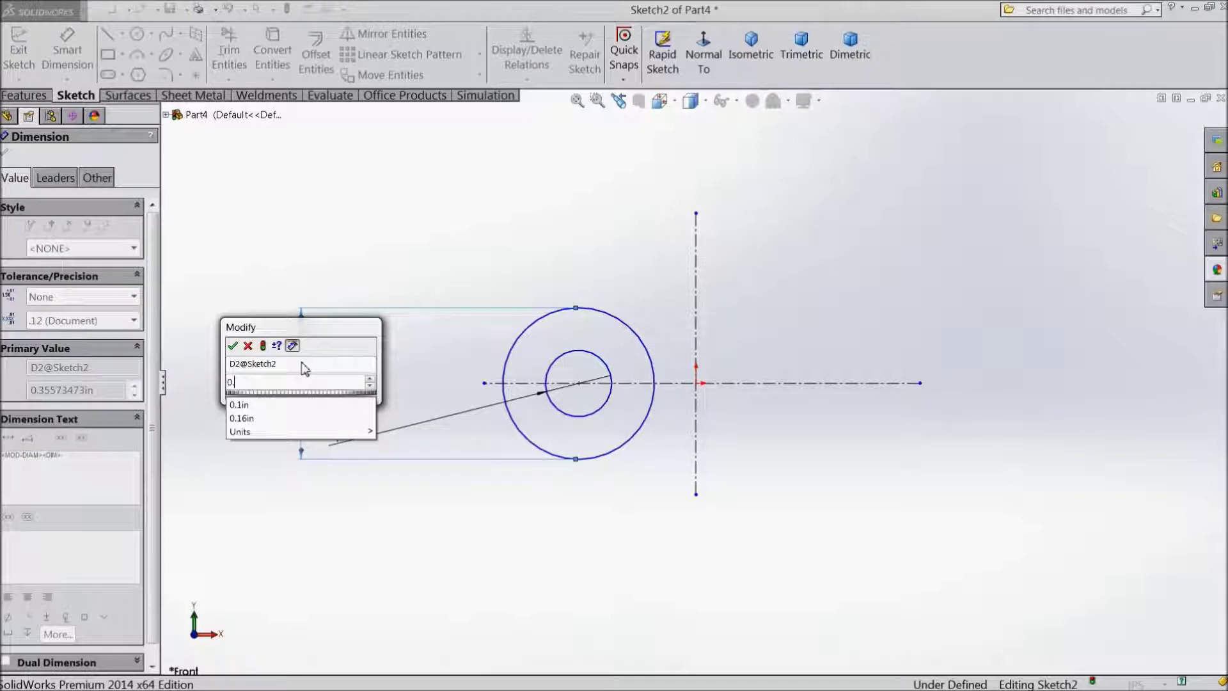
pyautogui.write('48')
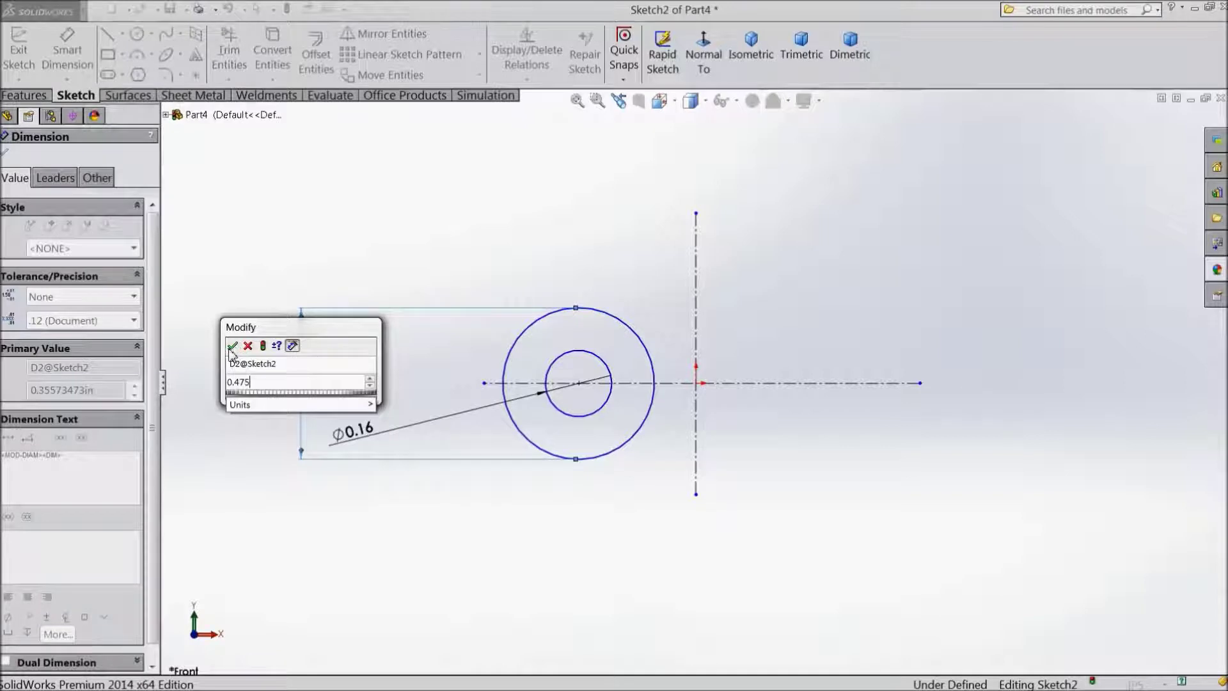
pyautogui.click(233, 347)
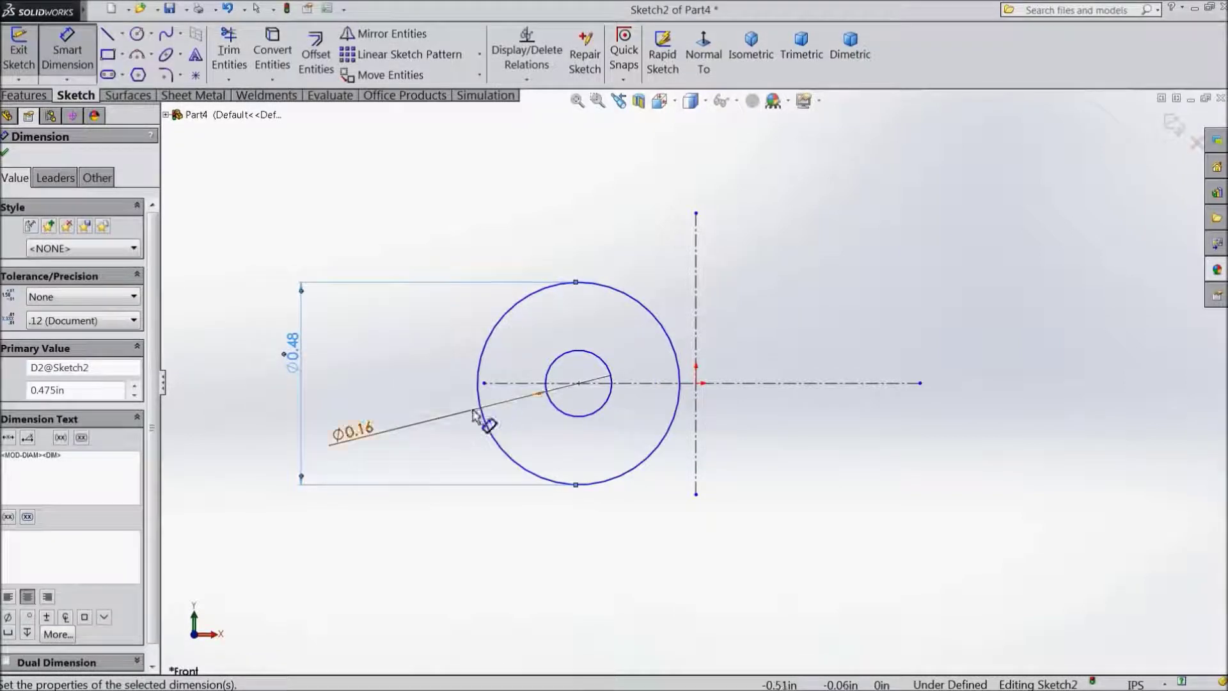
# - Dimension the circles' centre 0.25 in from the vertical centerline
pyautogui.click(578, 384)
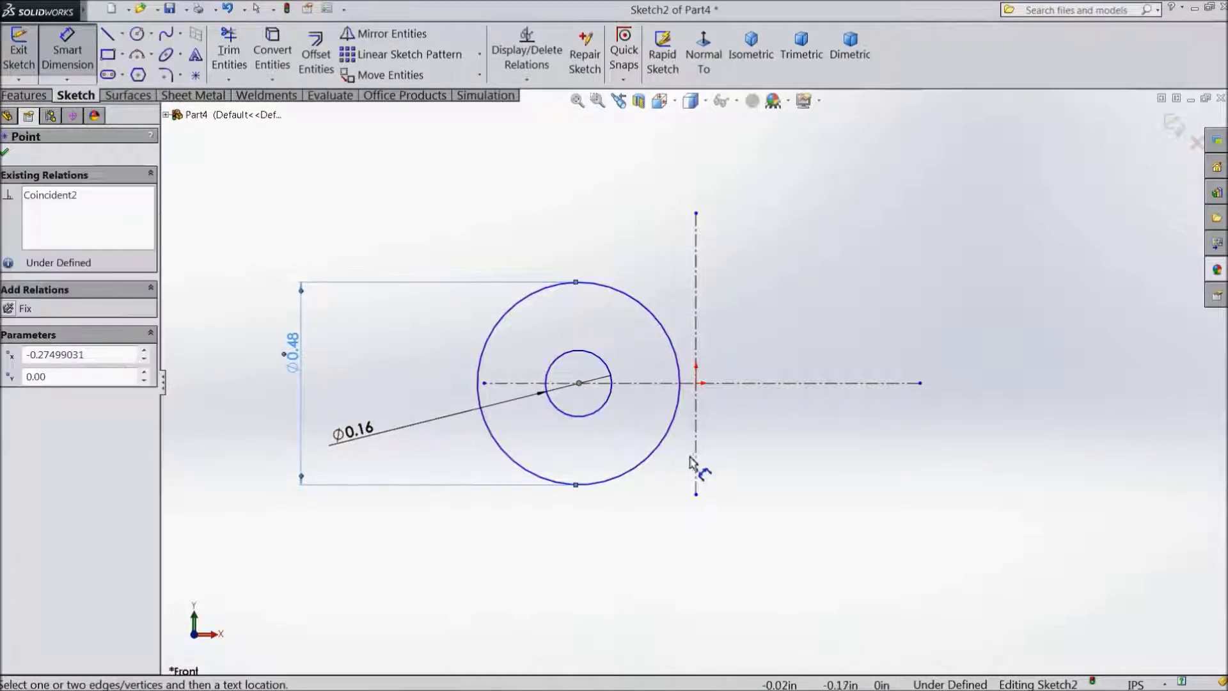
pyautogui.click(696, 471)
pyautogui.click(634, 554)
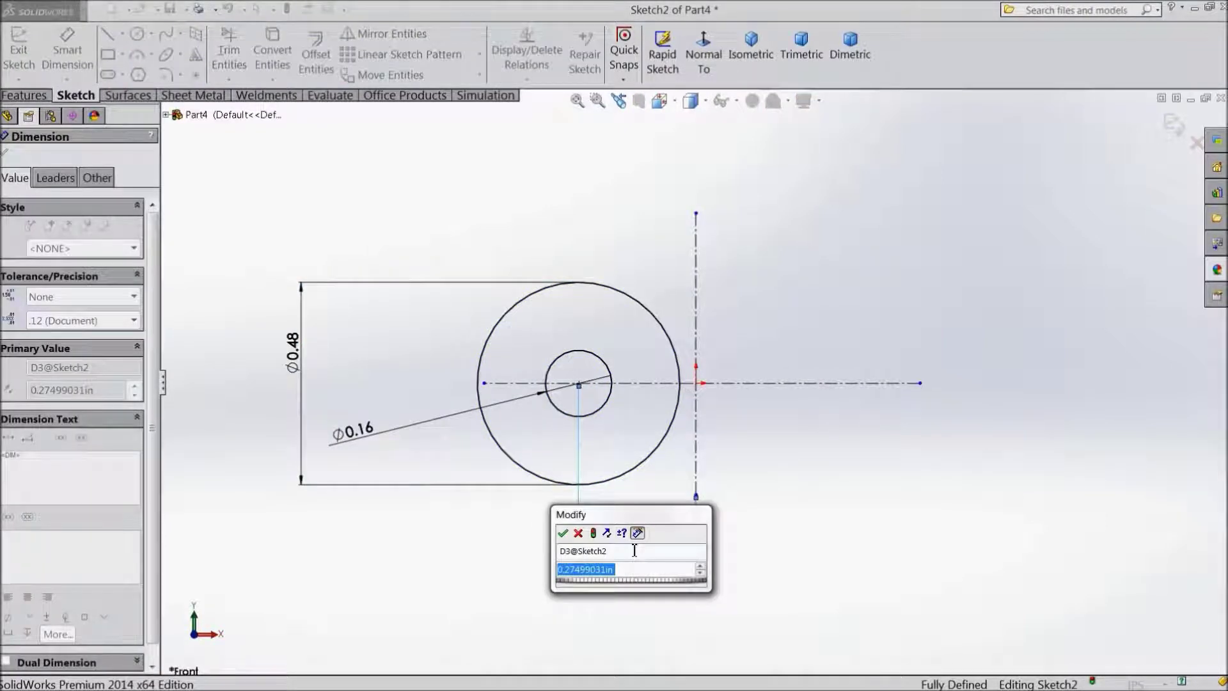
pyautogui.write('0.25')
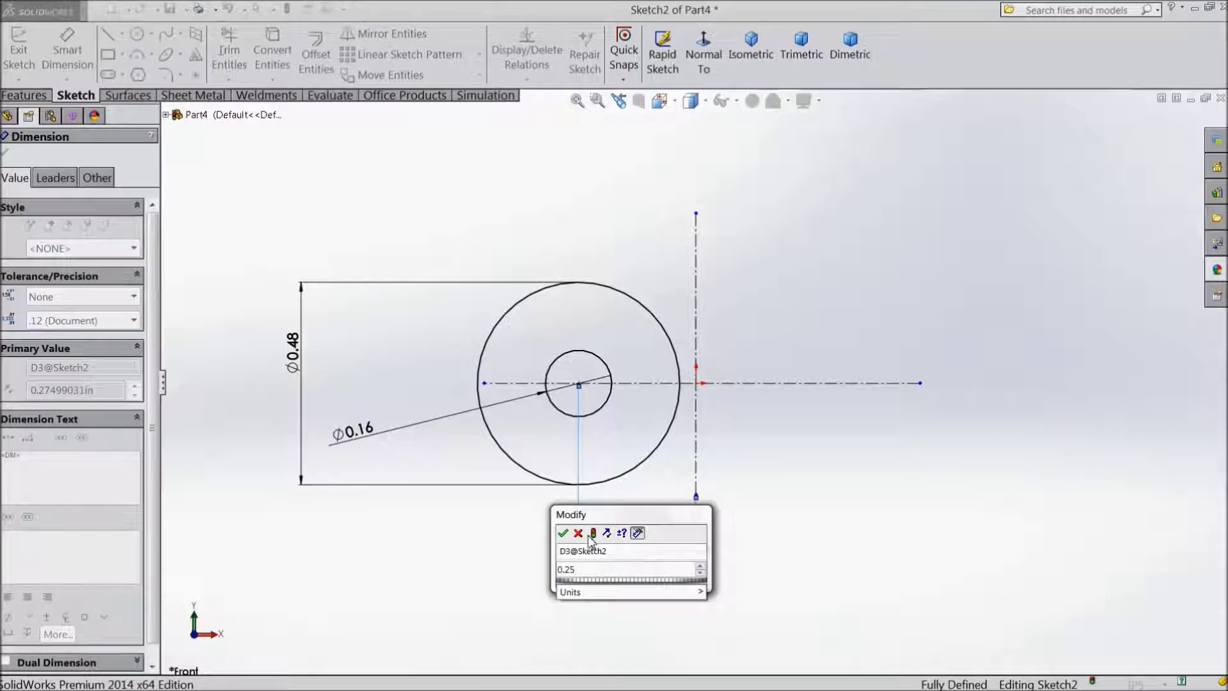
pyautogui.click(563, 533)
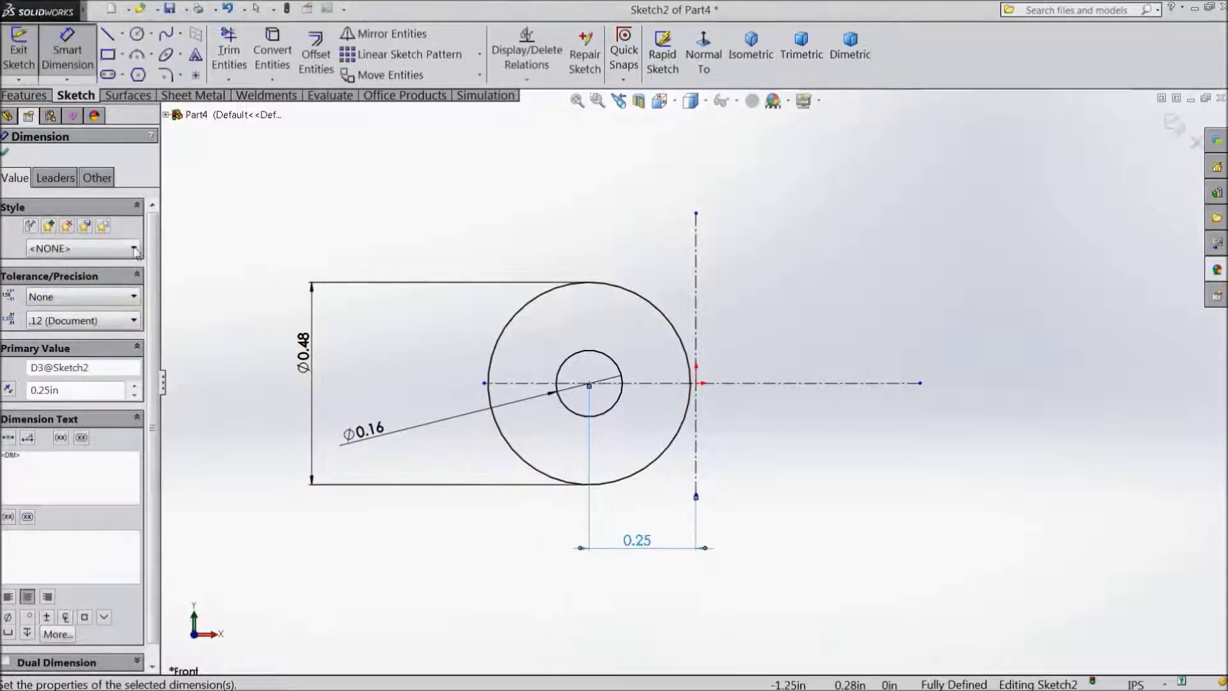
pyautogui.click(6, 152)
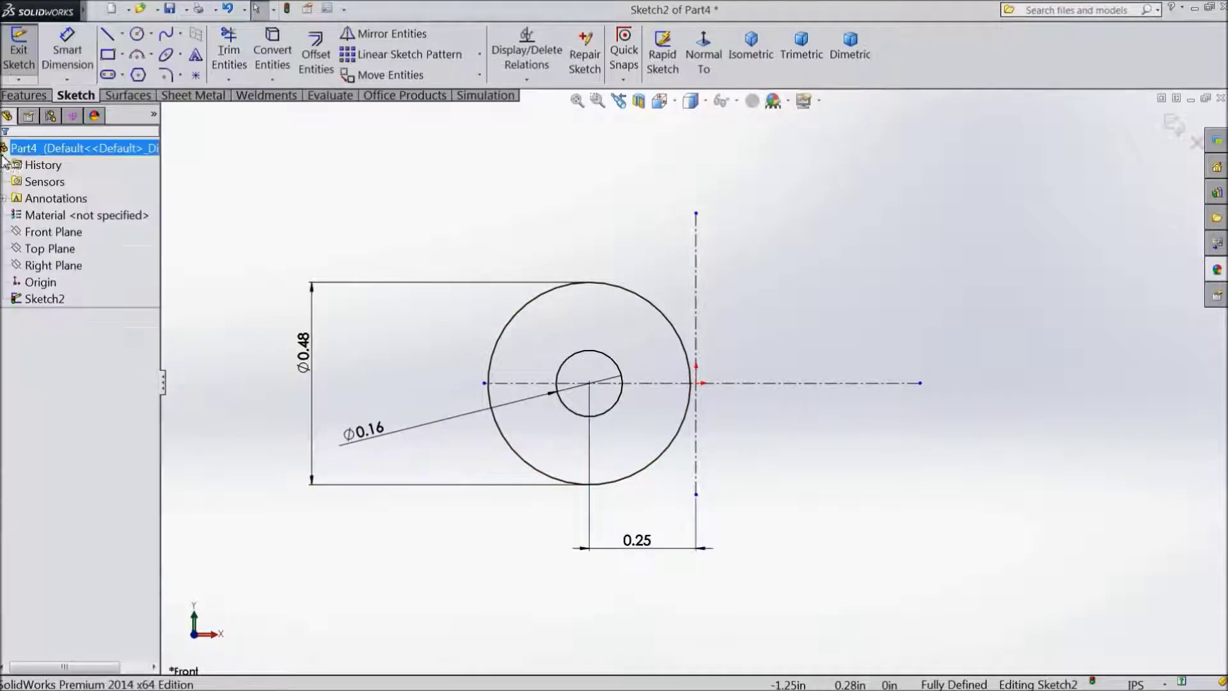
# - Mirror both circles about the vertical centerline
pyautogui.click(384, 33)
pyautogui.click(661, 309)
pyautogui.click(620, 367)
pyautogui.click(132, 372)
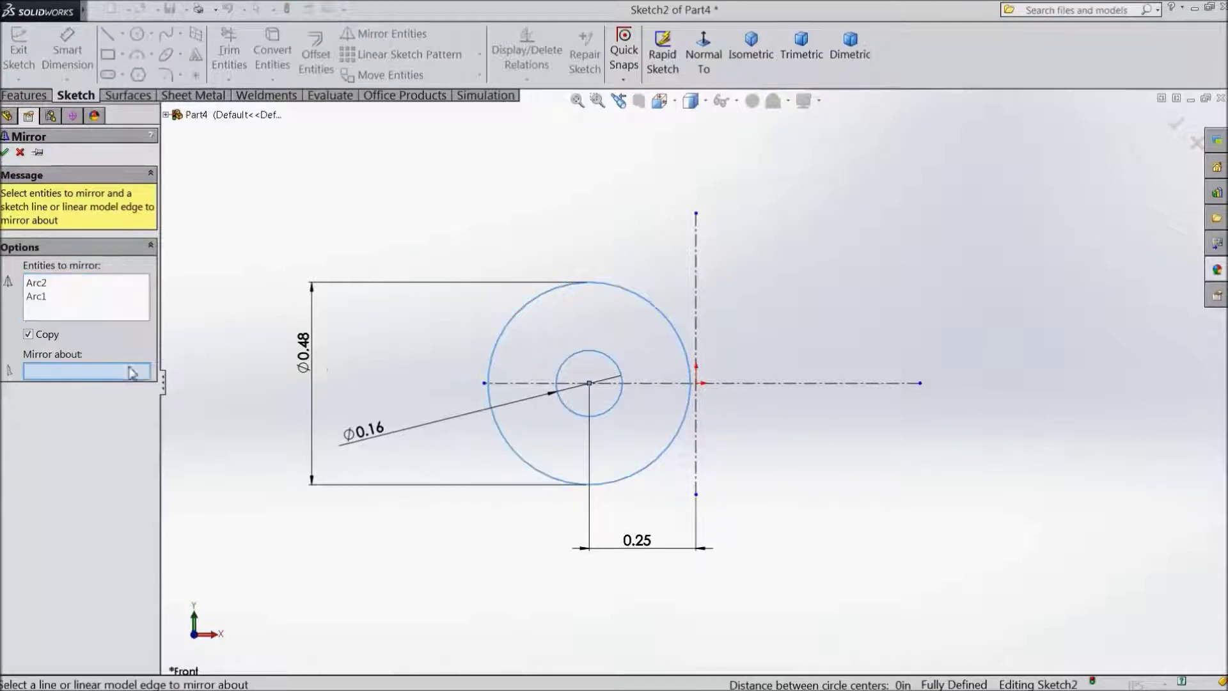
pyautogui.click(703, 282)
pyautogui.click(5, 153)
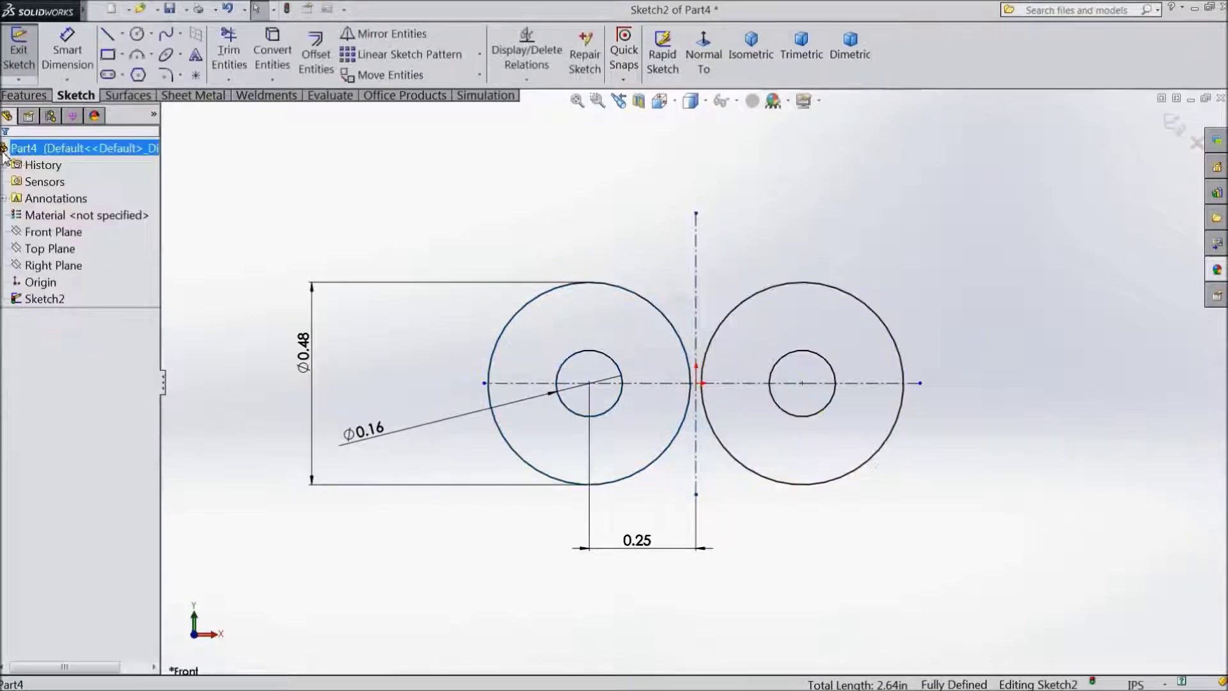
# - Draw a 3-point arc across the top joining the two outer circles
pyautogui.click(152, 54)
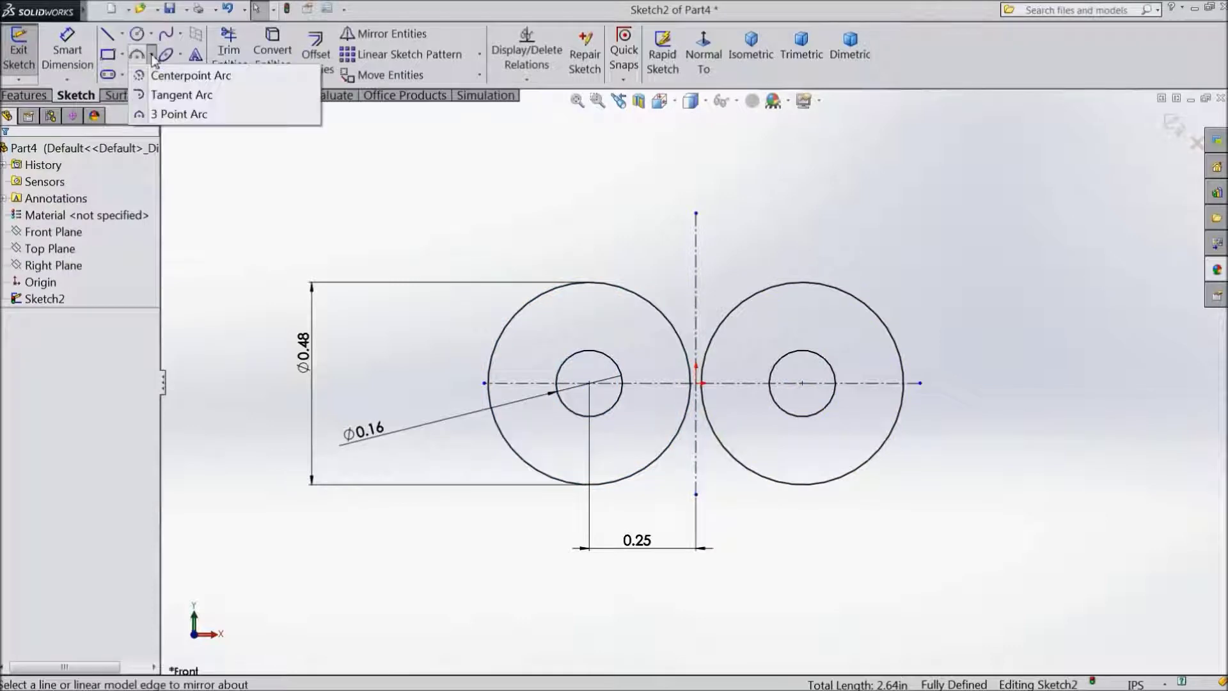
pyautogui.click(173, 114)
pyautogui.scroll(-1, 738, 355)
pyautogui.scroll(-1, 737, 356)
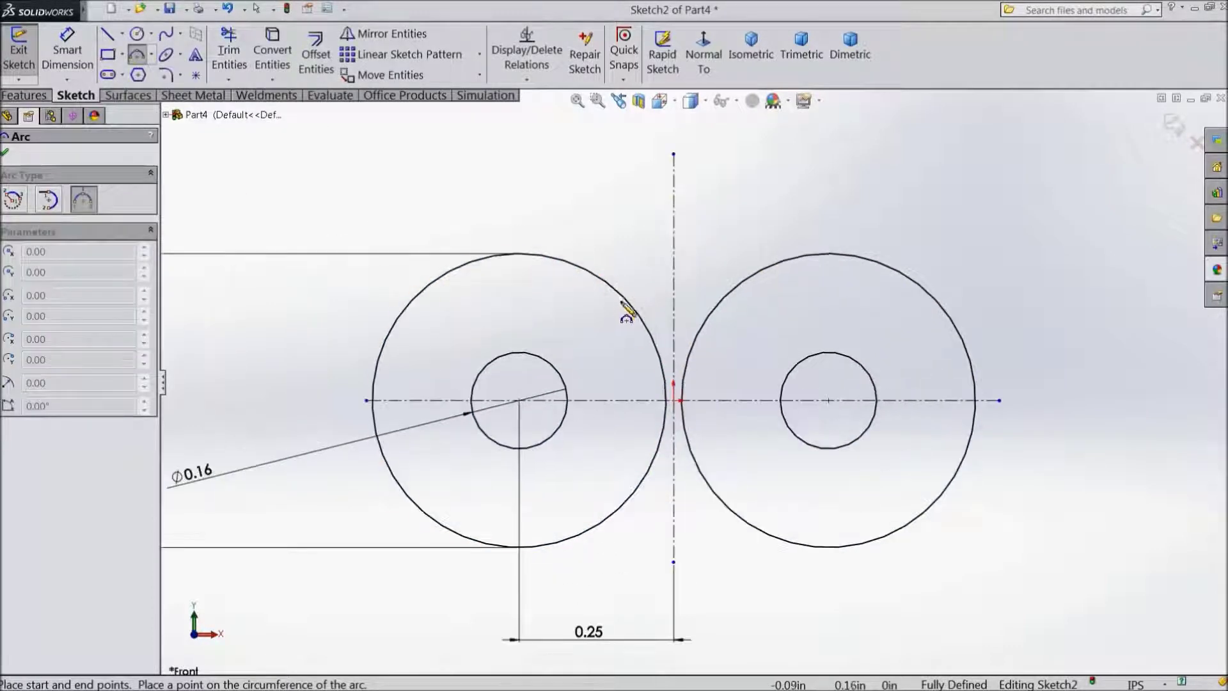
pyautogui.click(625, 295)
pyautogui.click(708, 314)
pyautogui.click(688, 317)
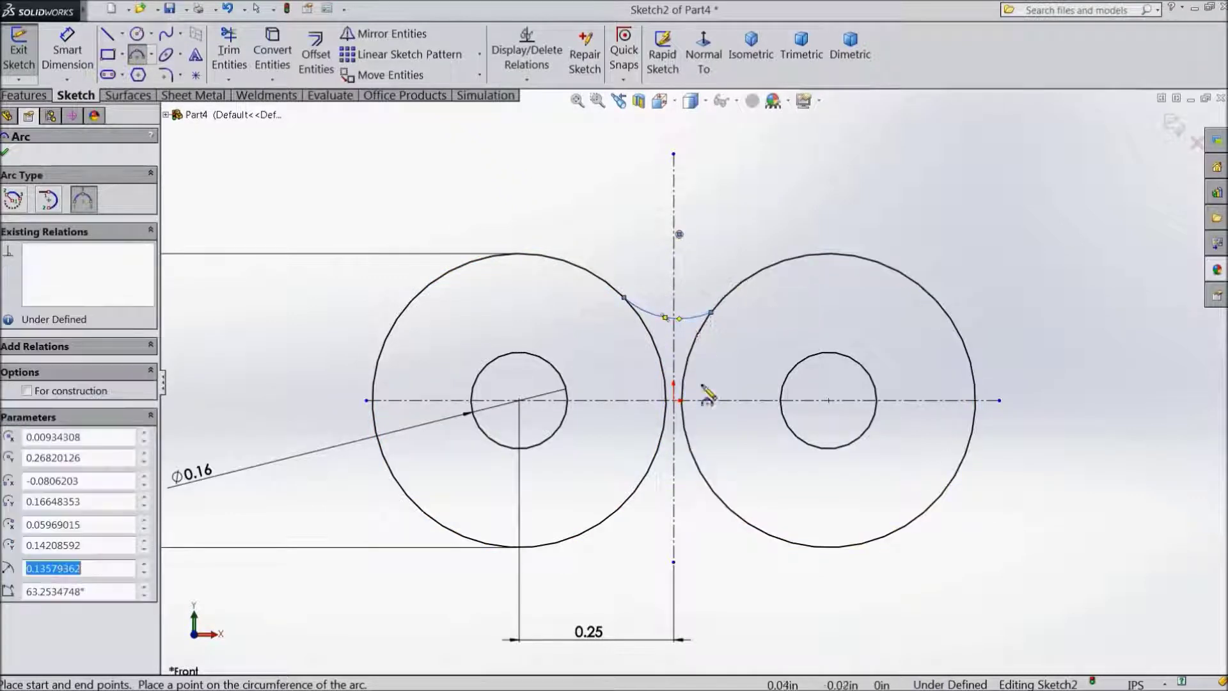
pyautogui.click(9, 154)
# - Make the connecting arc tangent to the left and right outer circles
pyautogui.scroll(-2, 697, 336)
pyautogui.keyDown('ctrl'); pyautogui.click(573, 282); pyautogui.keyUp('ctrl')
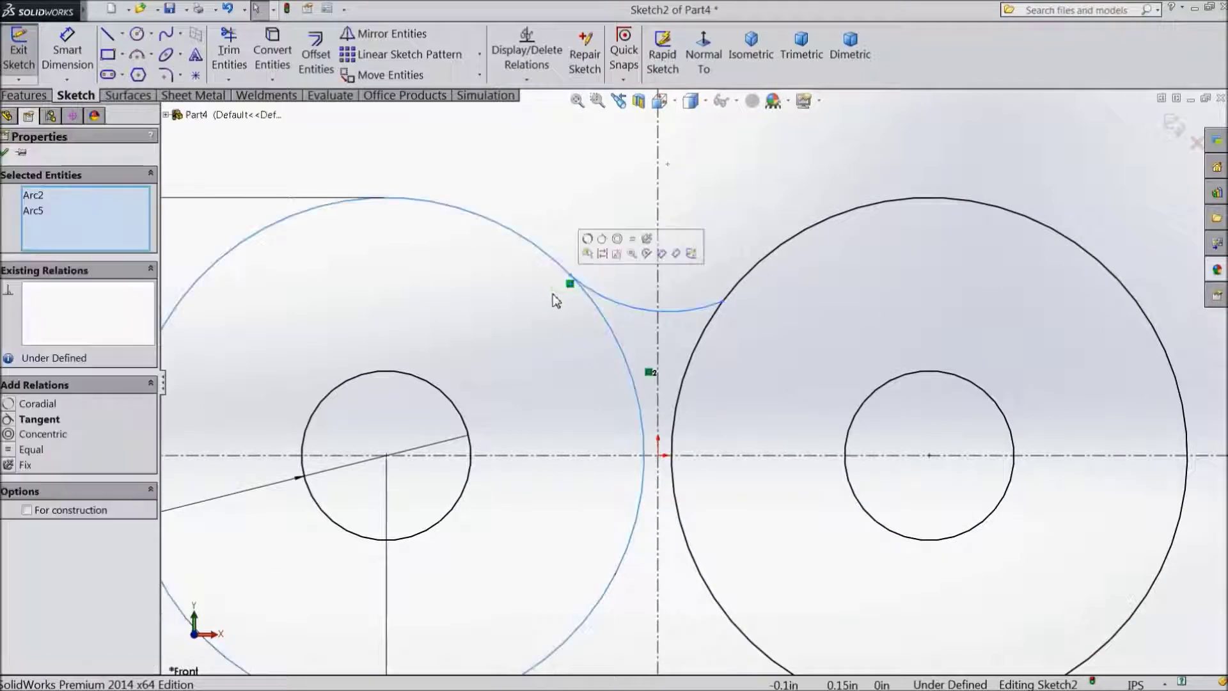
pyautogui.click(603, 241)
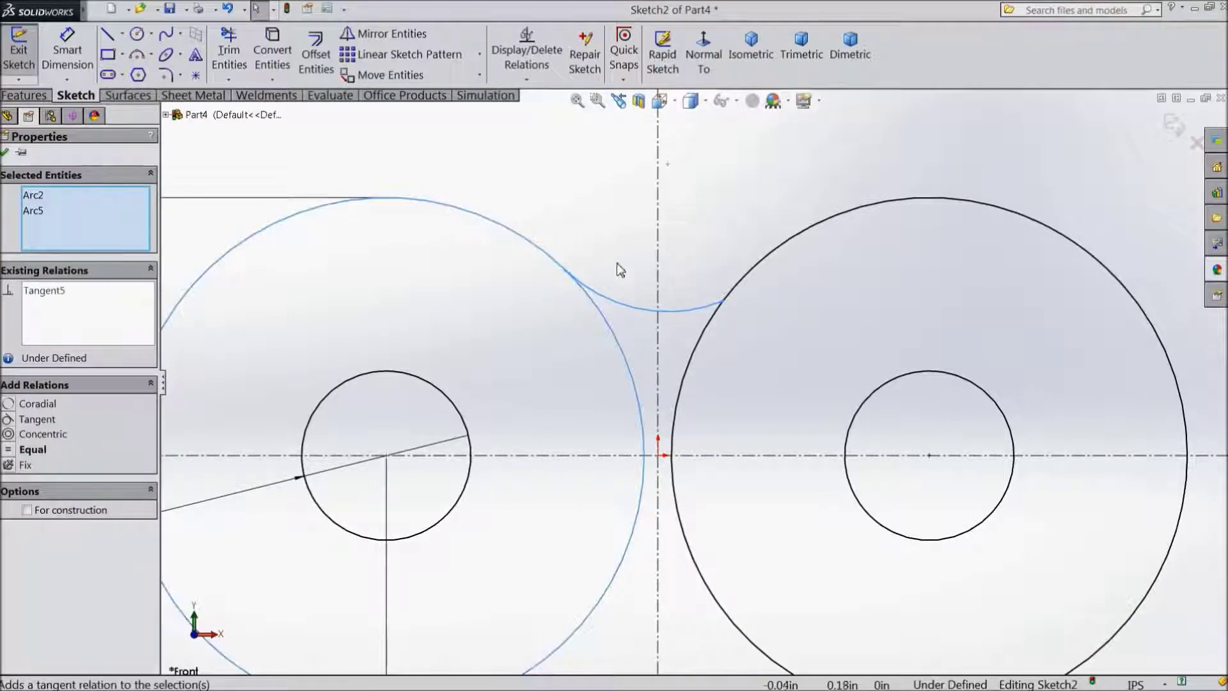
pyautogui.click(749, 297)
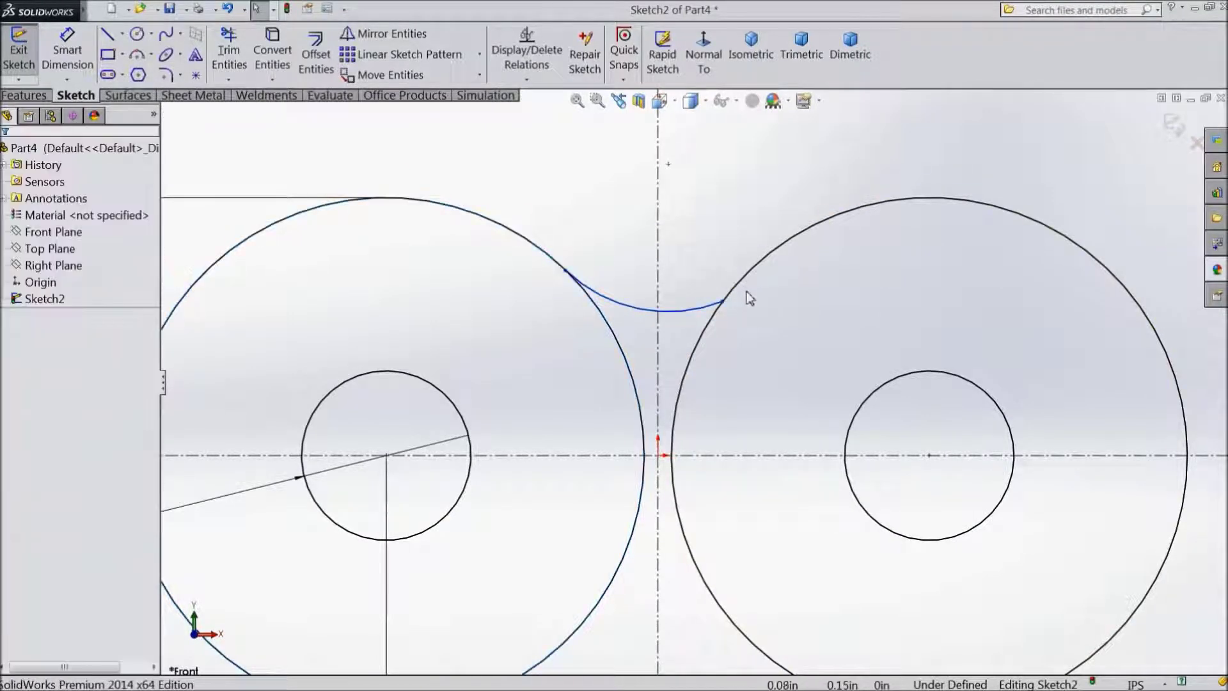
pyautogui.moveTo(758, 283); pyautogui.dragTo(698, 327)
pyautogui.click(749, 286)
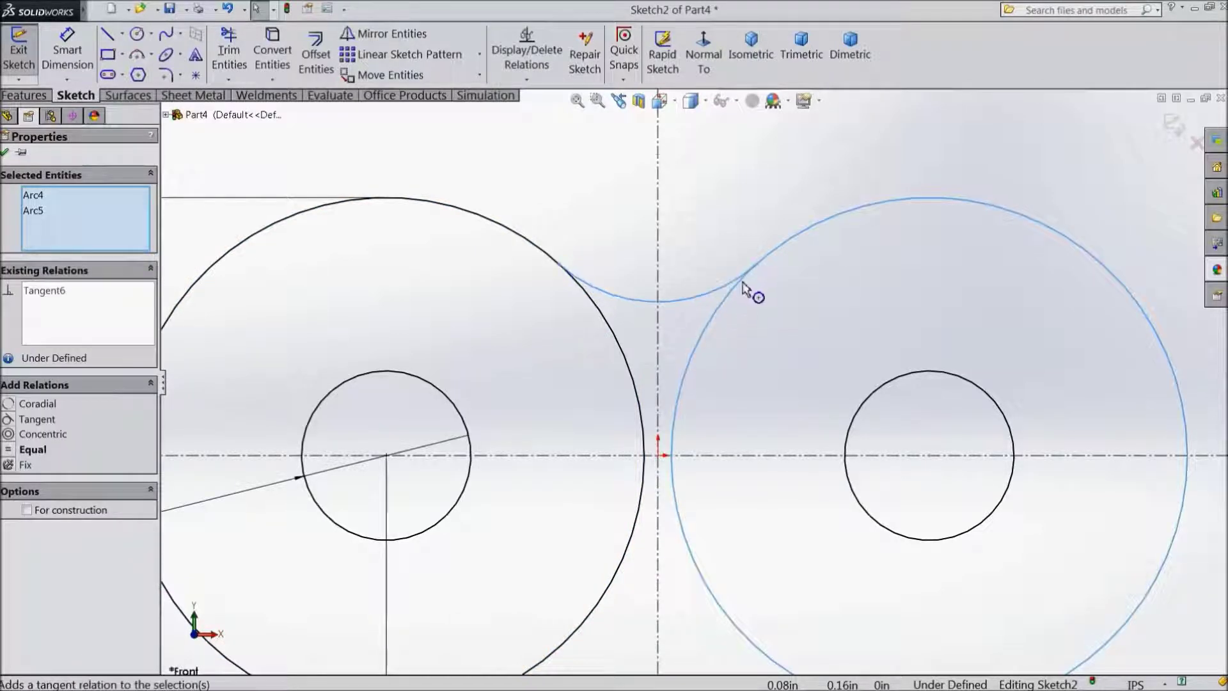
pyautogui.click(4, 153)
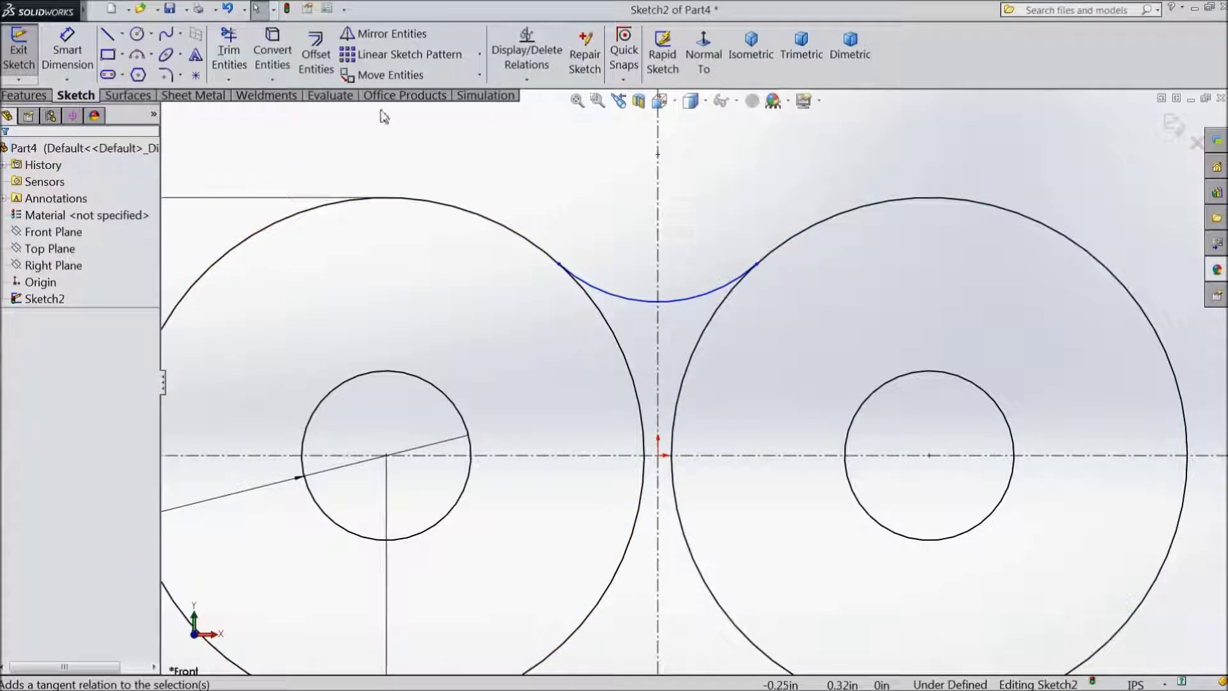
# - Mirror the top connecting arc about the horizontal centerline
pyautogui.click(382, 34)
pyautogui.click(647, 307)
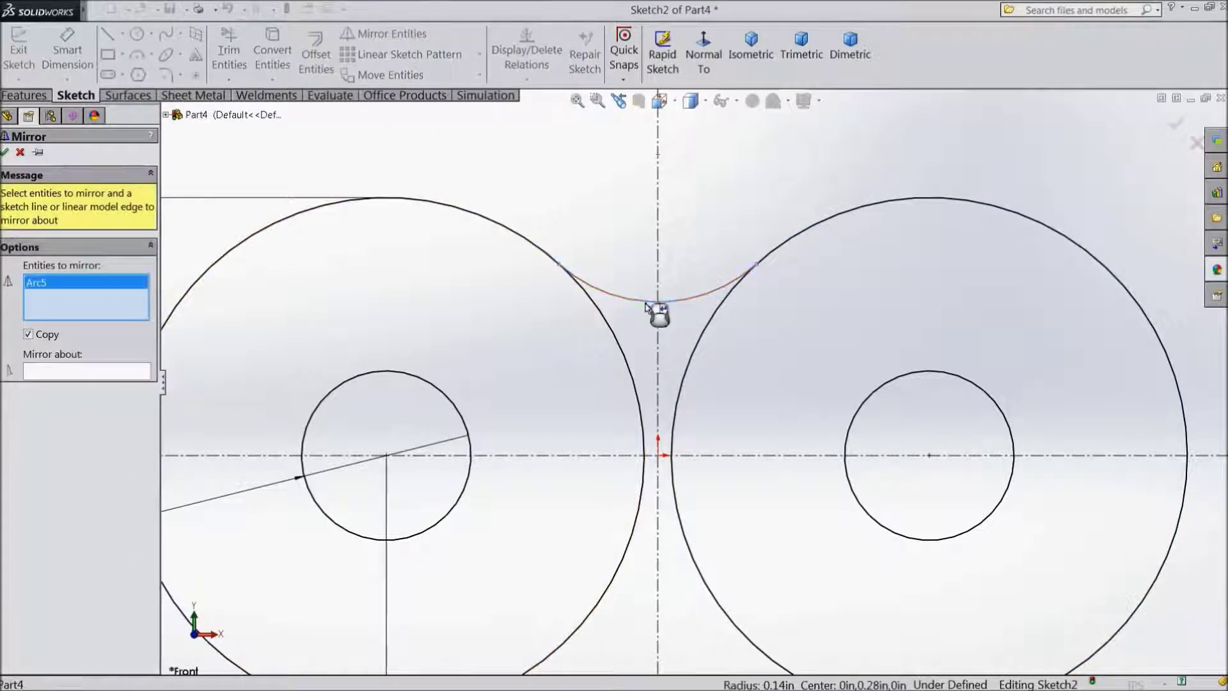
pyautogui.click(127, 375)
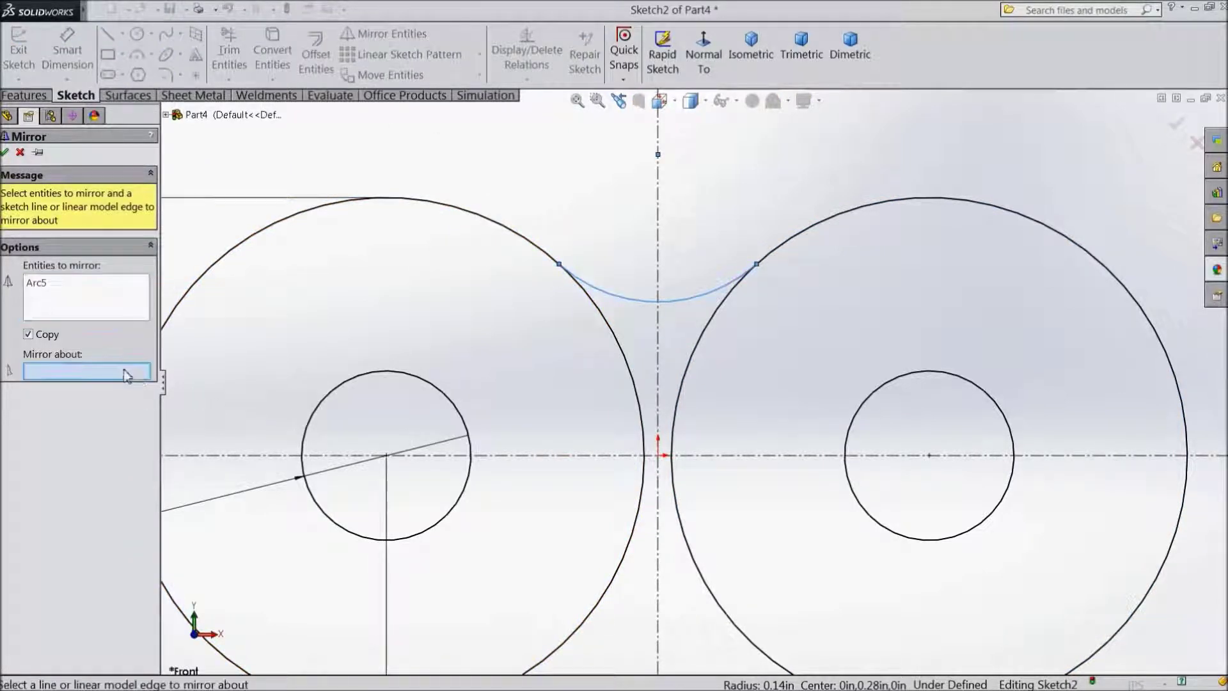
pyautogui.click(570, 455)
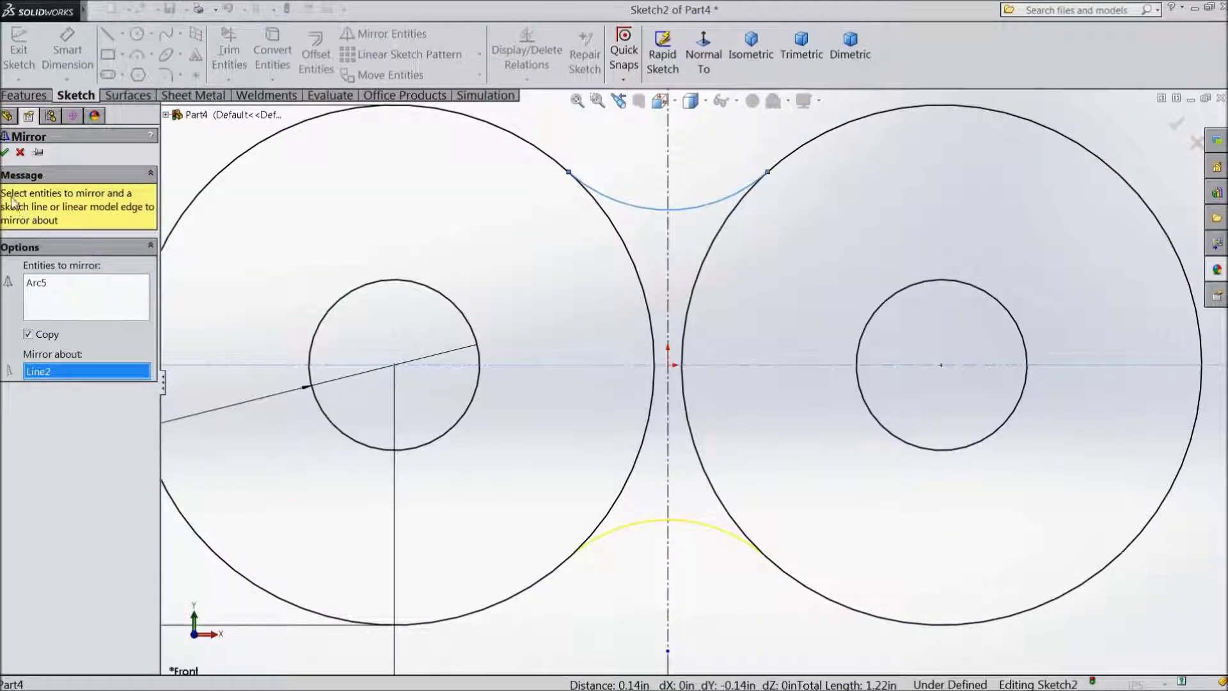
pyautogui.click(6, 153)
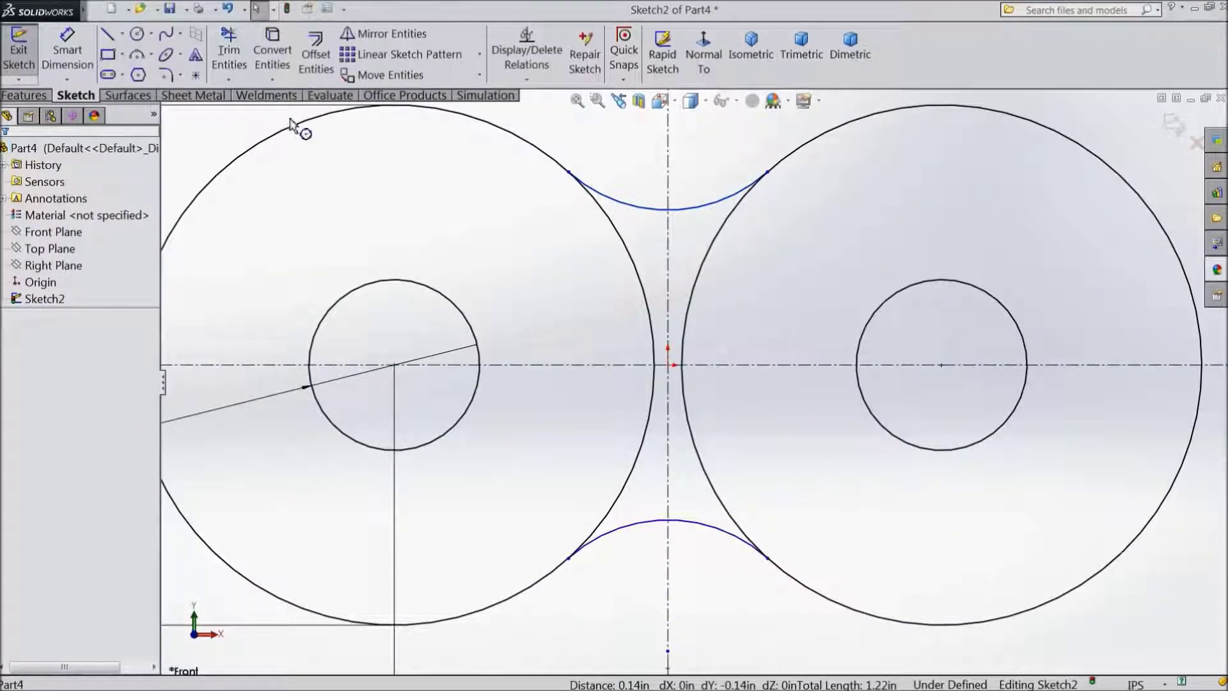
# - Trim the four inner segments of the outer circles to leave a closed outline
pyautogui.click(229, 52)
pyautogui.click(647, 309)
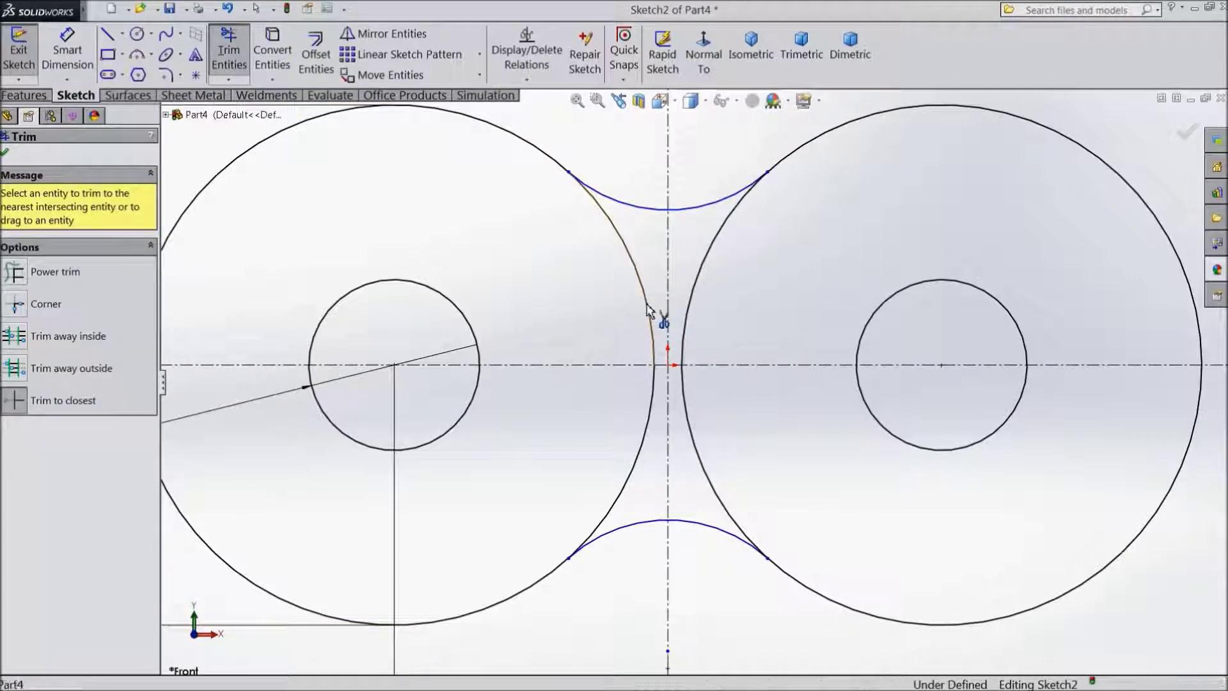
pyautogui.click(654, 384)
pyautogui.click(687, 413)
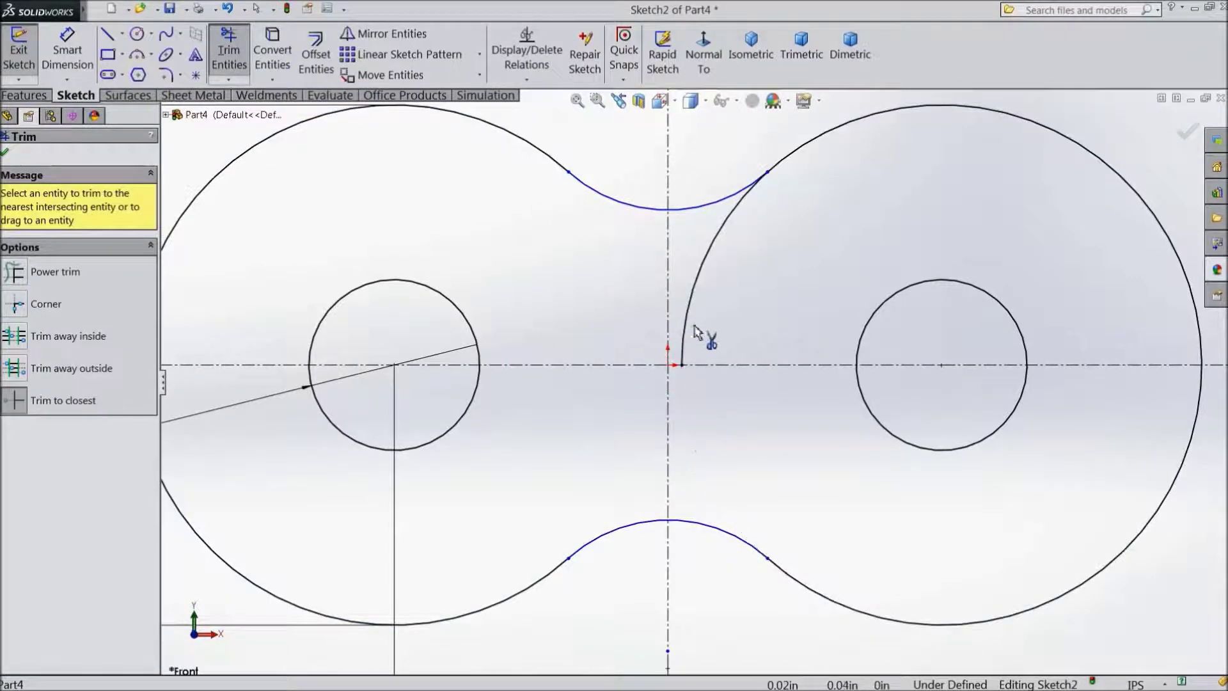
pyautogui.click(685, 327)
pyautogui.press('f')
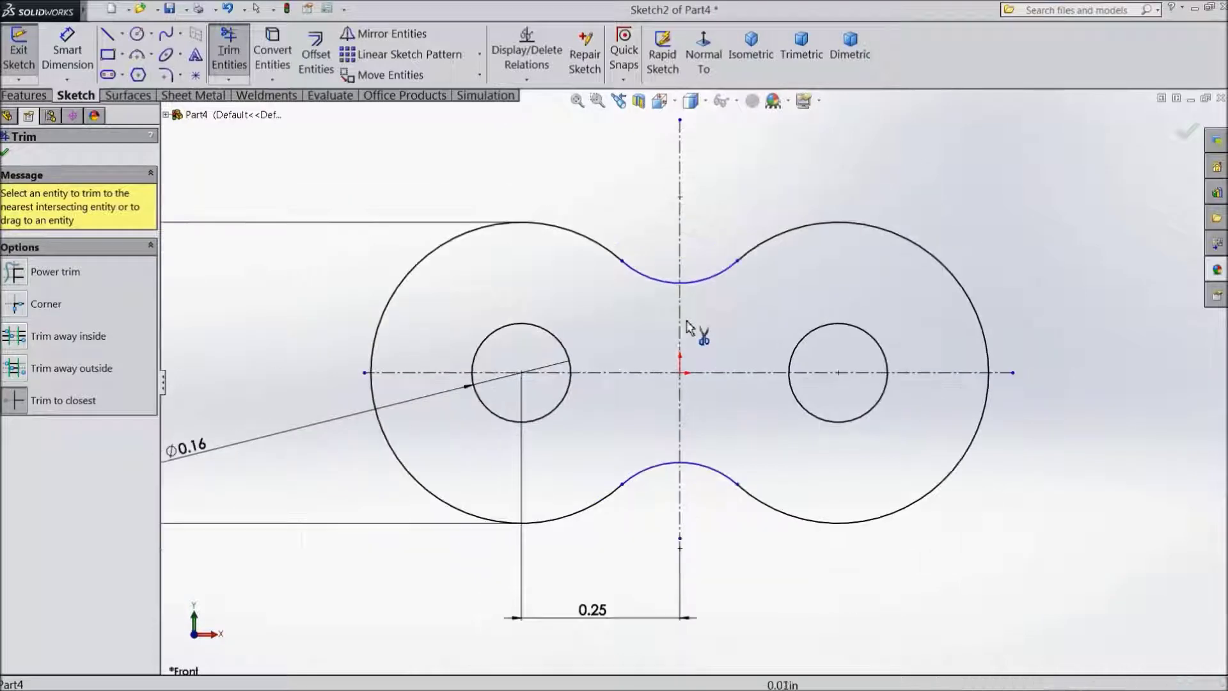
pyautogui.click(6, 152)
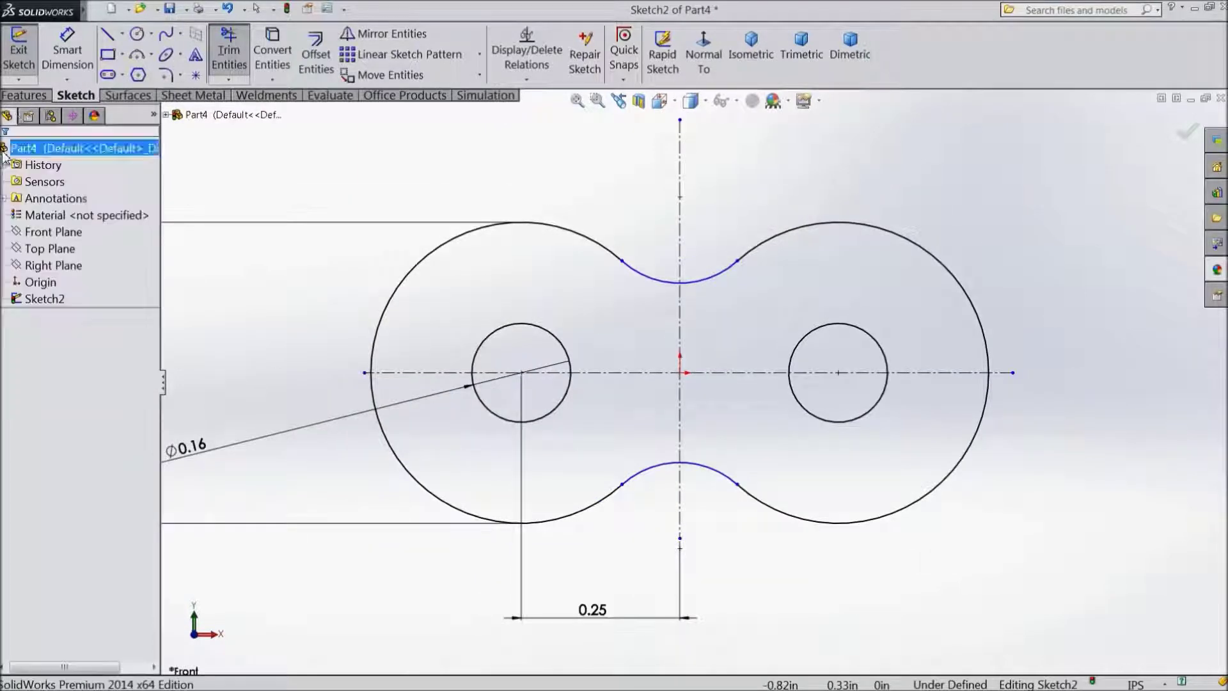
pyautogui.click(24, 96)
# - Extrude the link outline 0.0625 in deep as Boss-Extrude1
pyautogui.click(31, 69)
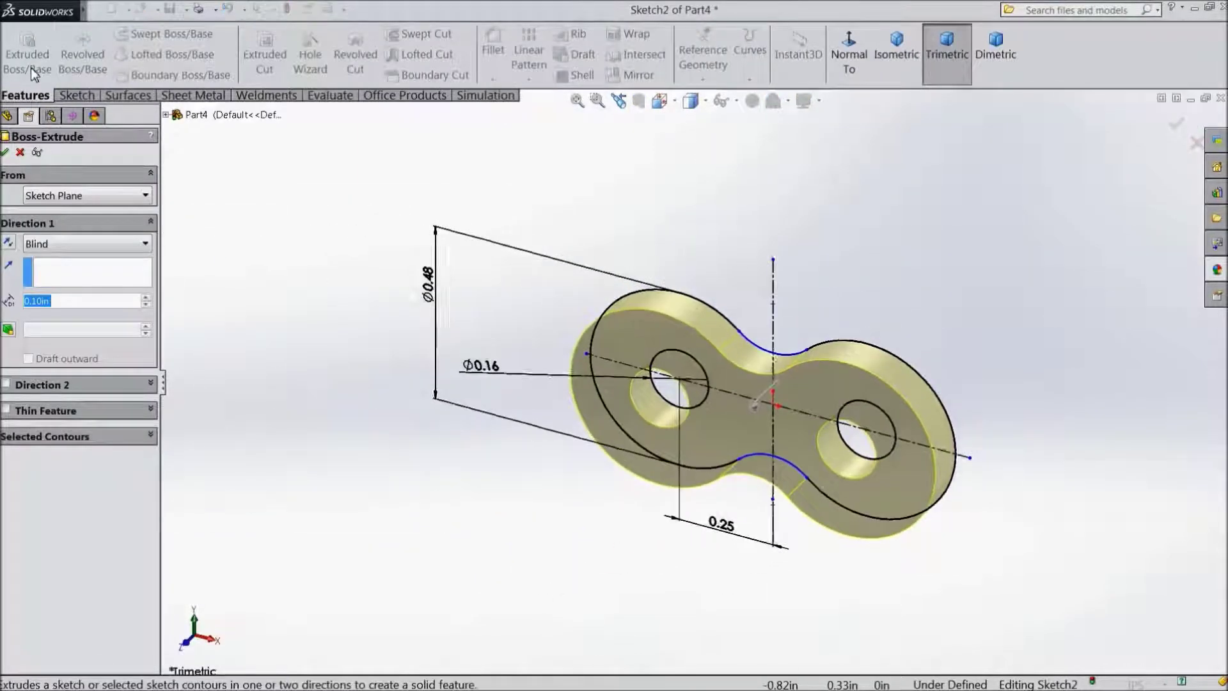
pyautogui.write('0.')
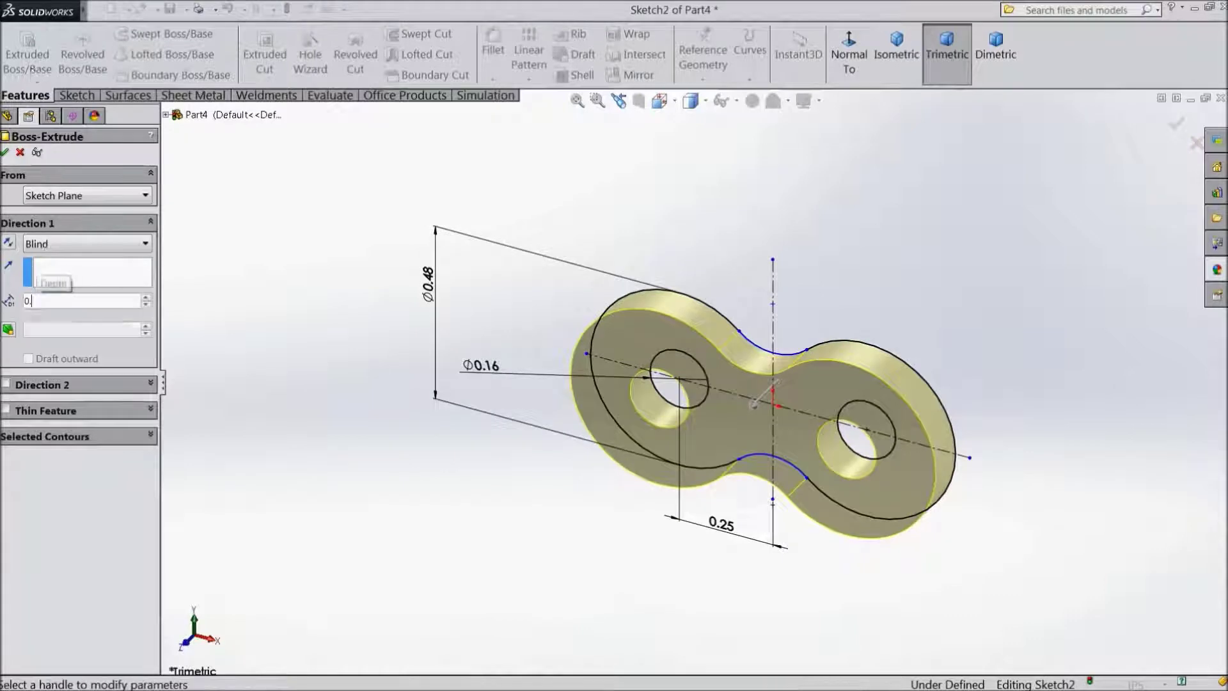
pyautogui.write('0625')
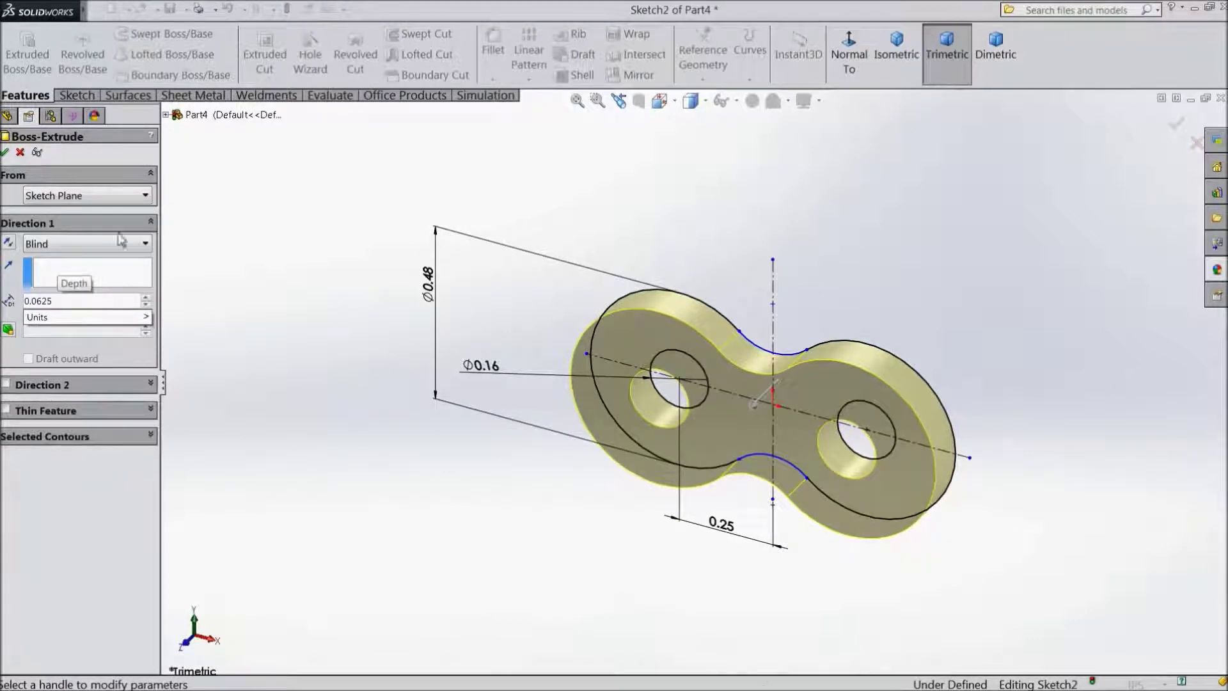
pyautogui.press('Return')
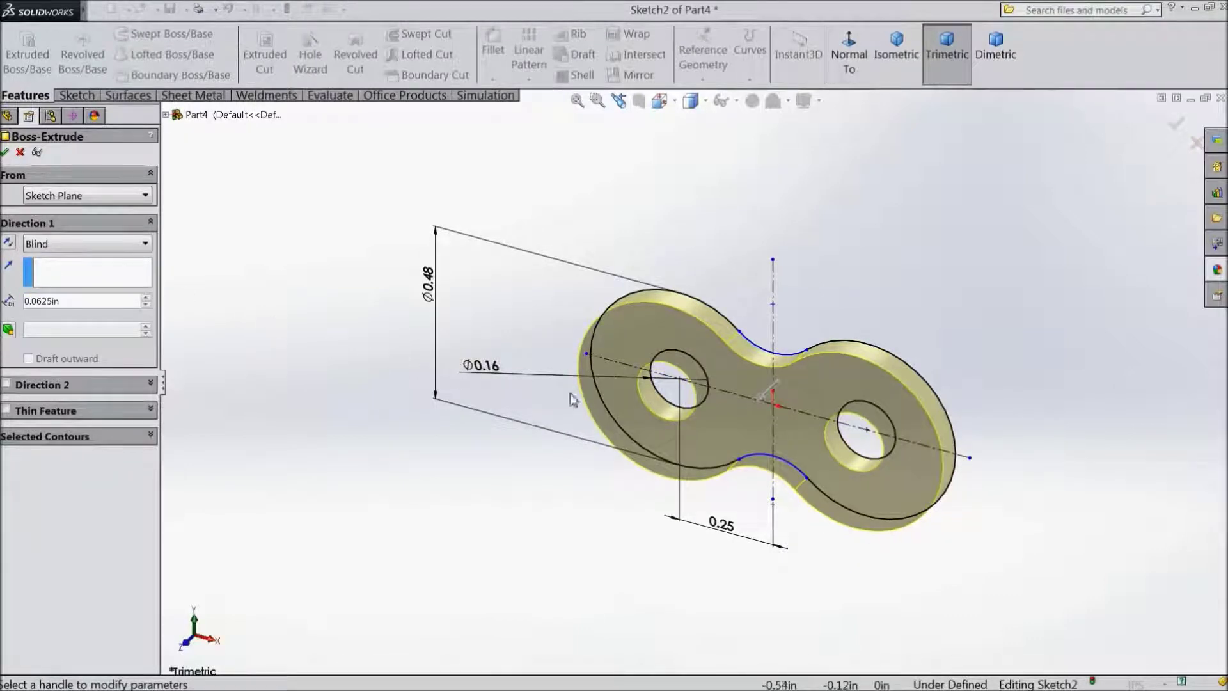
pyautogui.click(5, 153)
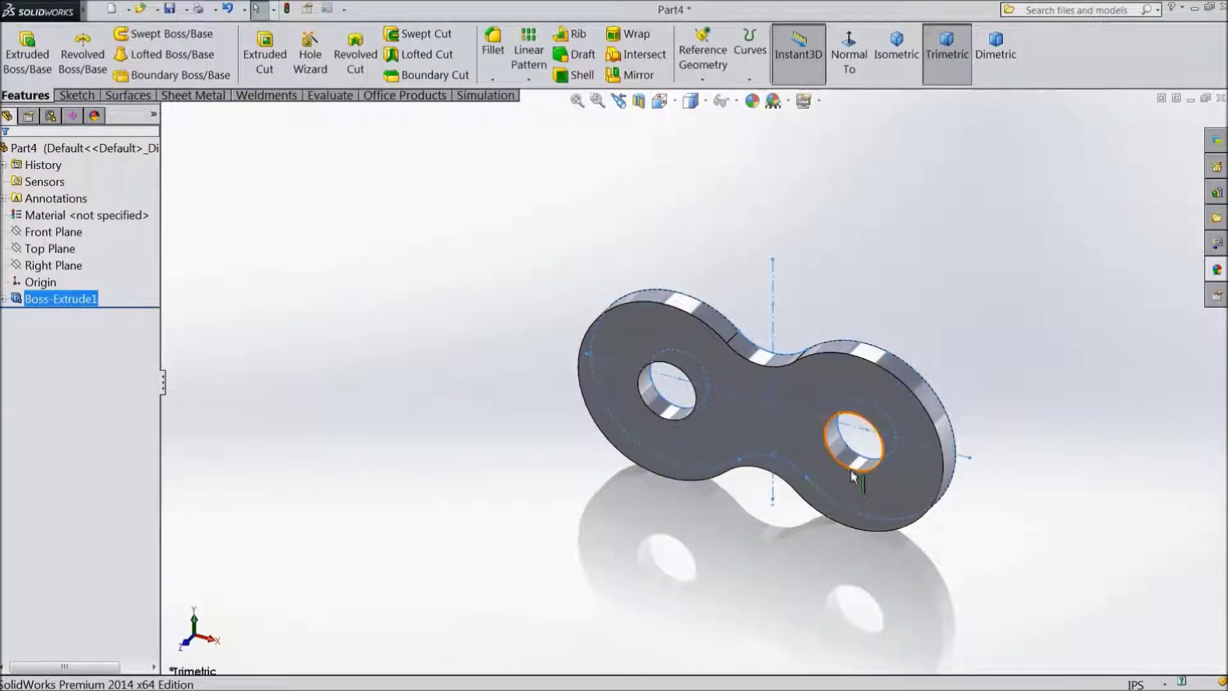
pyautogui.scroll(1, 831, 448)
pyautogui.scroll(1, 880, 432)
pyautogui.scroll(1, 880, 433)
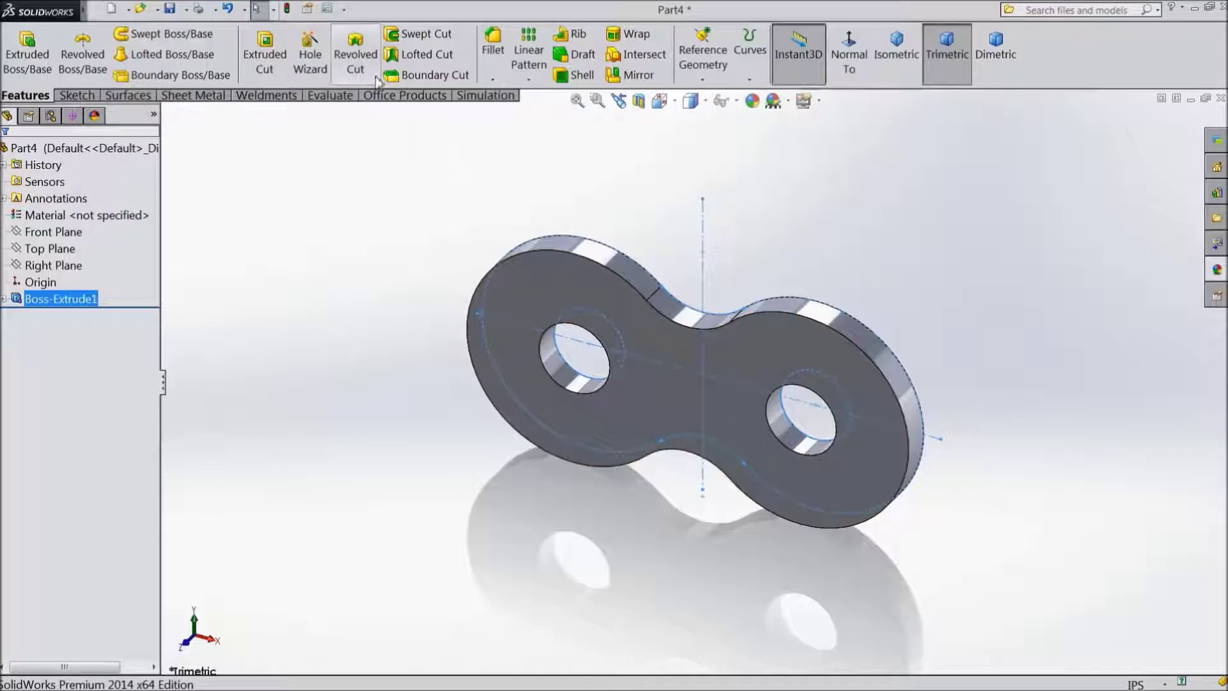
pyautogui.click(495, 72)
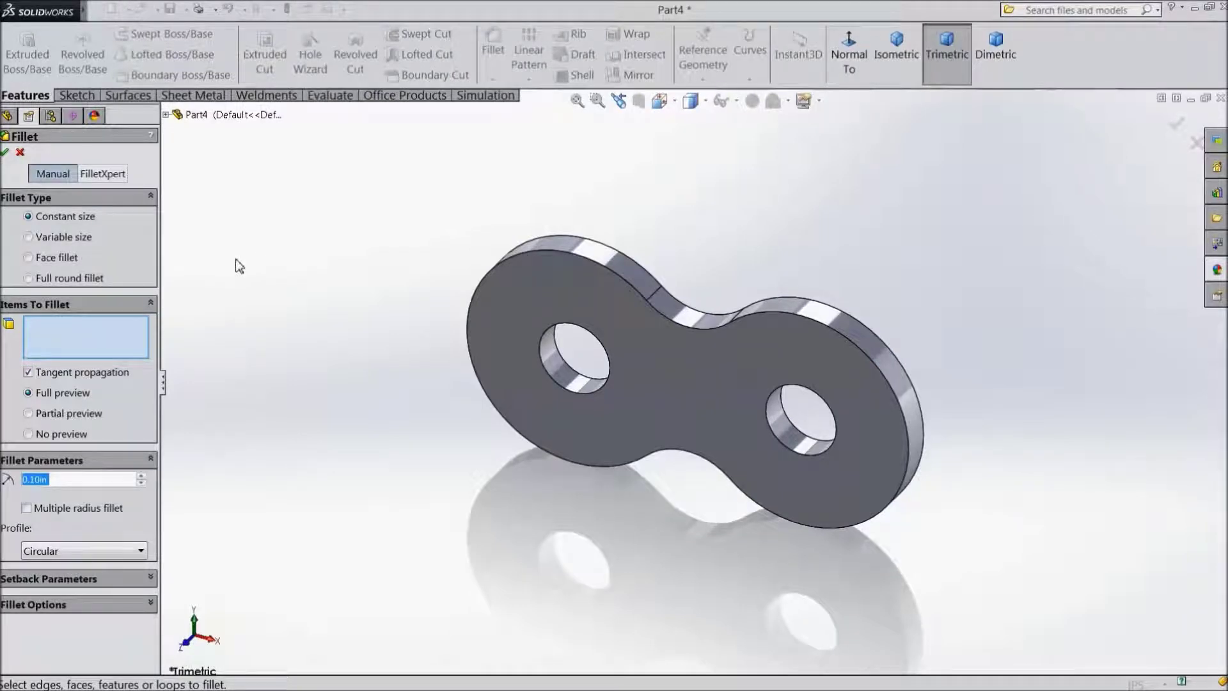
# - Fillet the front and back face edges of the plate with a 0.01 in radius
pyautogui.write('0.01')
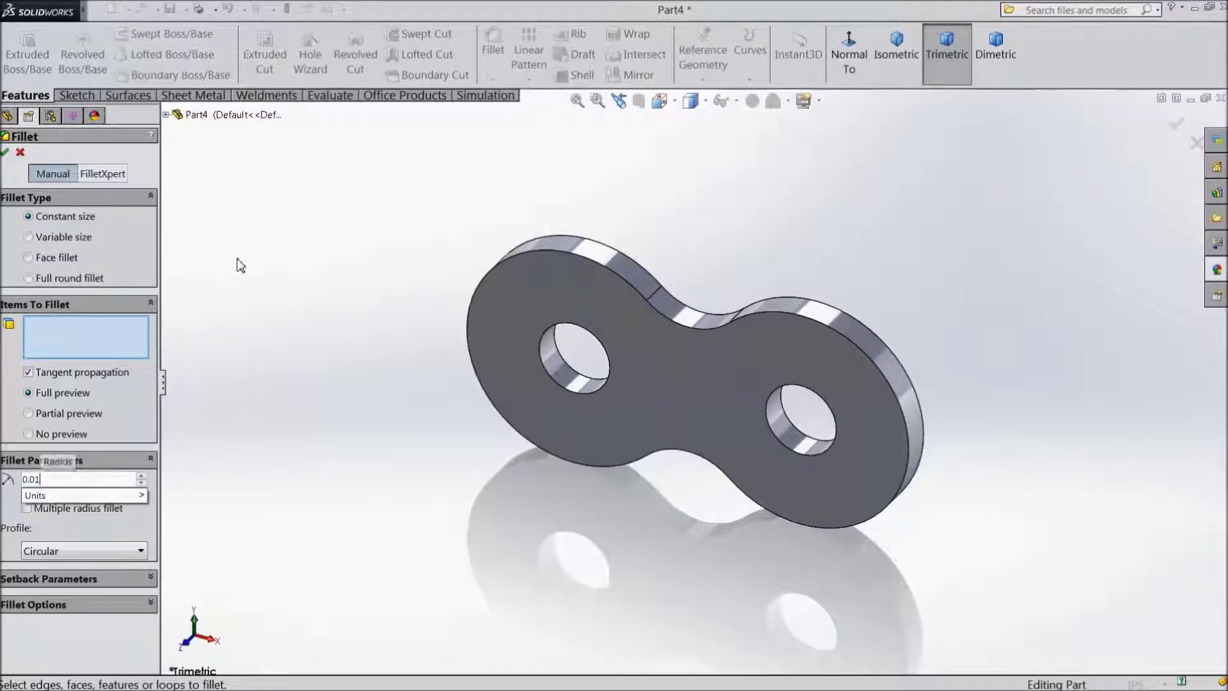
pyautogui.click(574, 433)
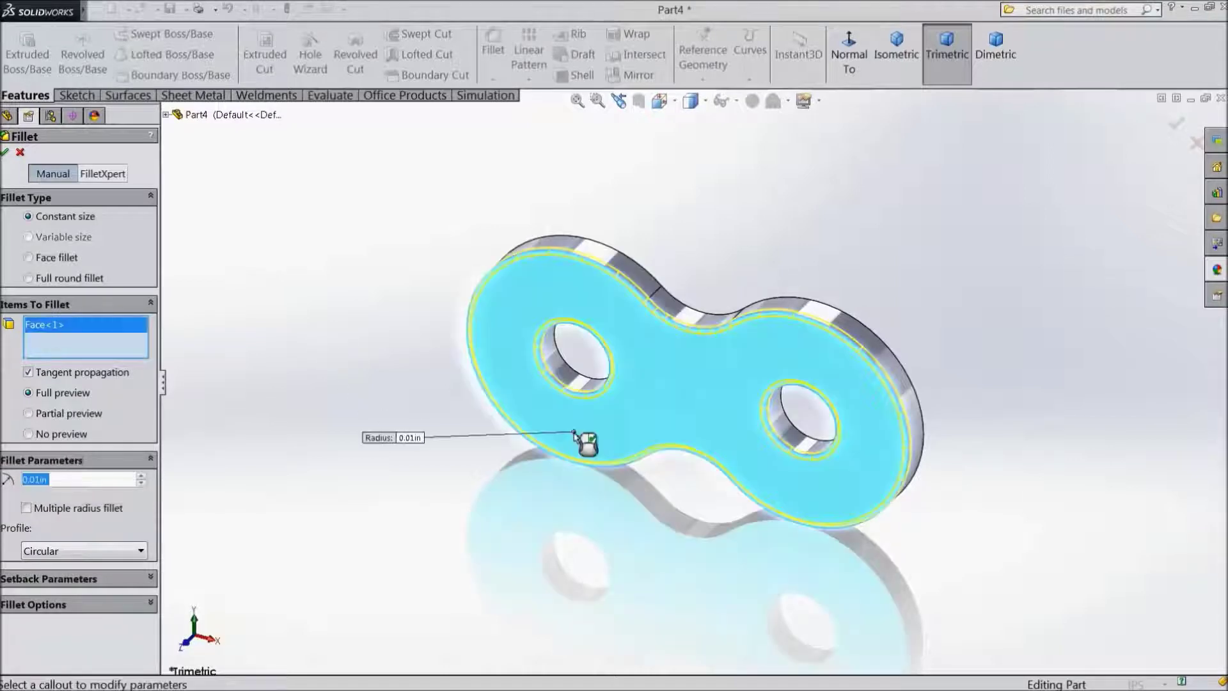
pyautogui.moveTo(876, 286); pyautogui.dragTo(694, 381, button='middle')
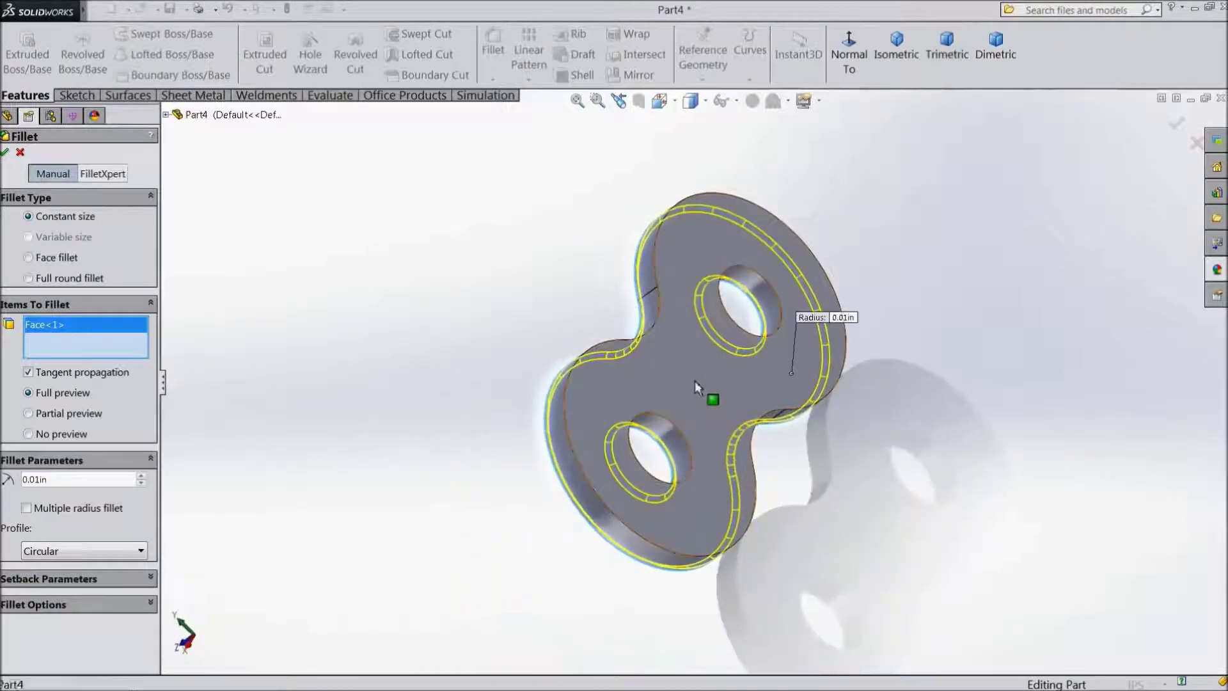
pyautogui.click(695, 381)
pyautogui.click(5, 154)
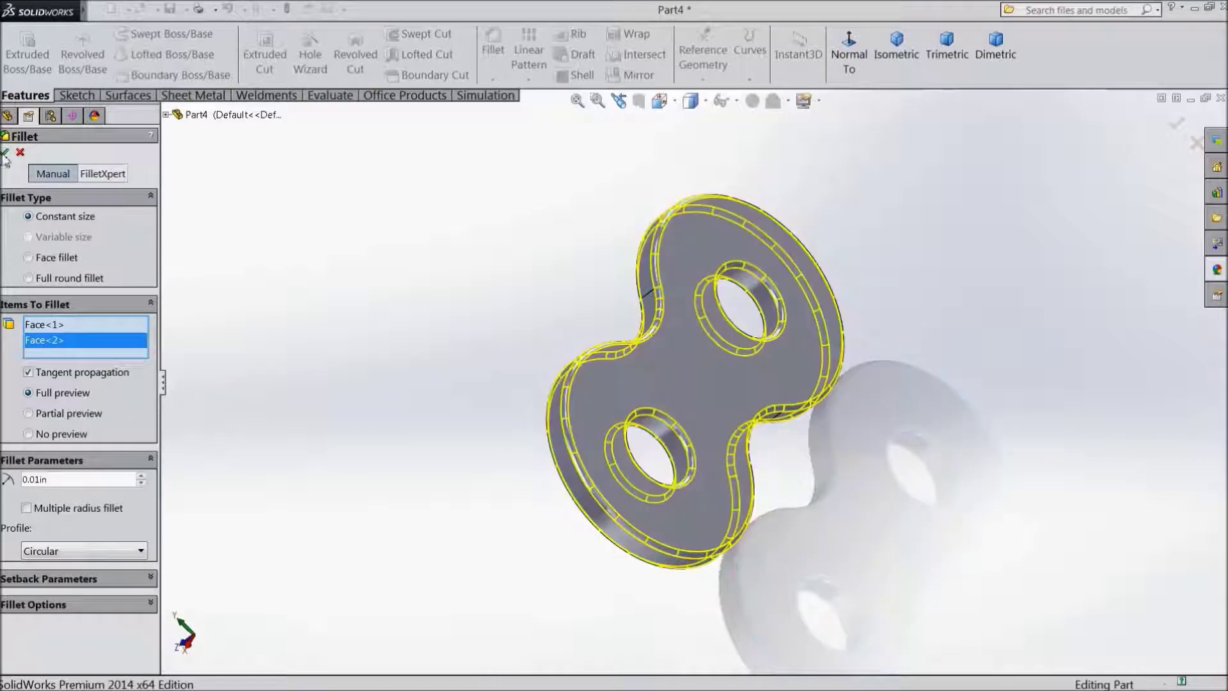
# - Start a new sketch on the plate's front face
pyautogui.moveTo(371, 358); pyautogui.dragTo(527, 276, button='middle')
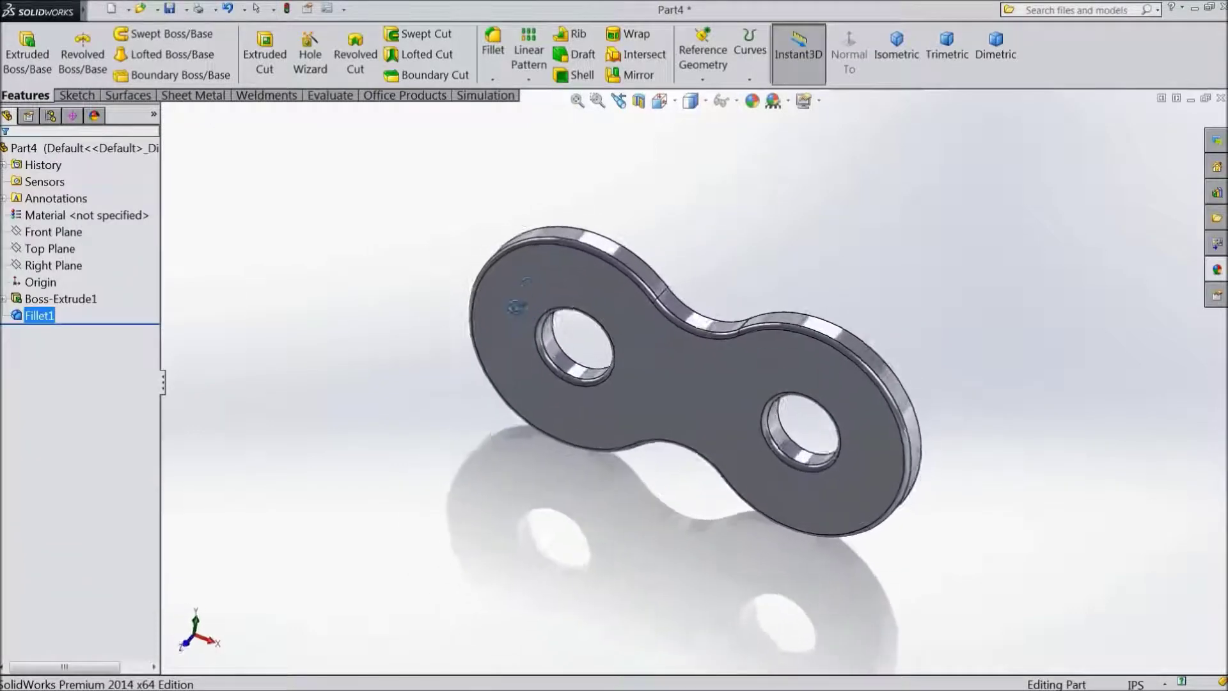
pyautogui.click(715, 347)
pyautogui.click(740, 357)
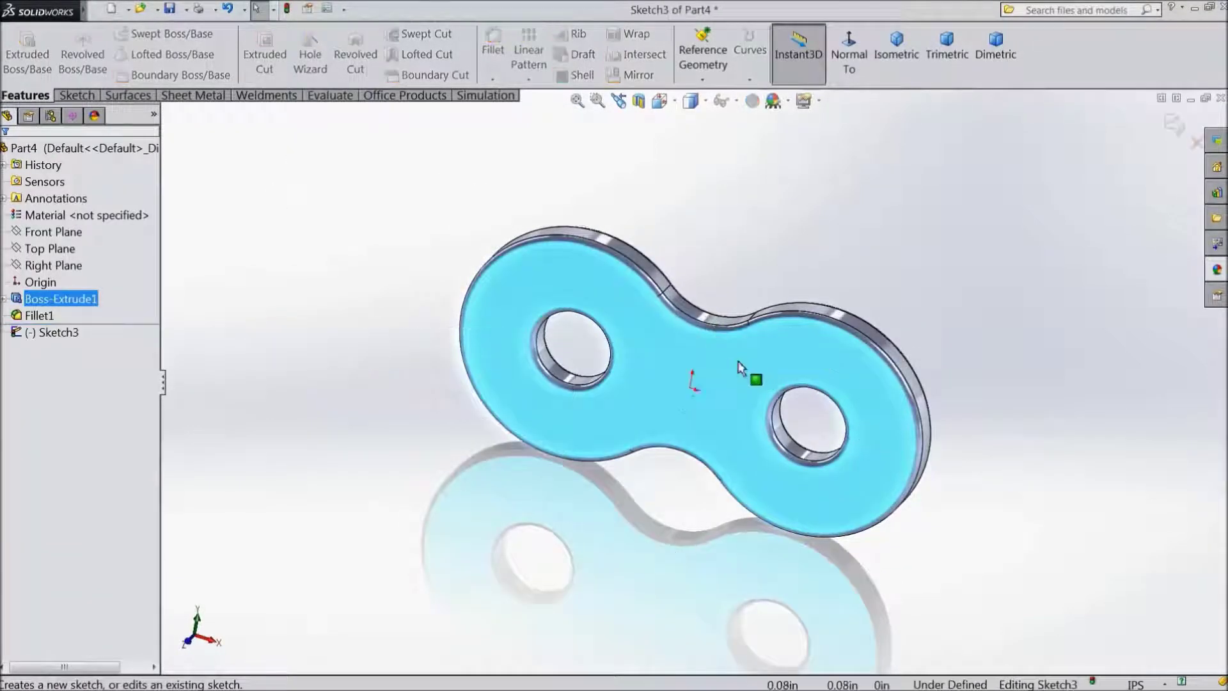
# - Convert the left hole's edge into the sketch
pyautogui.scroll(-3, 651, 387)
pyautogui.scroll(-2, 562, 410)
pyautogui.click(547, 397)
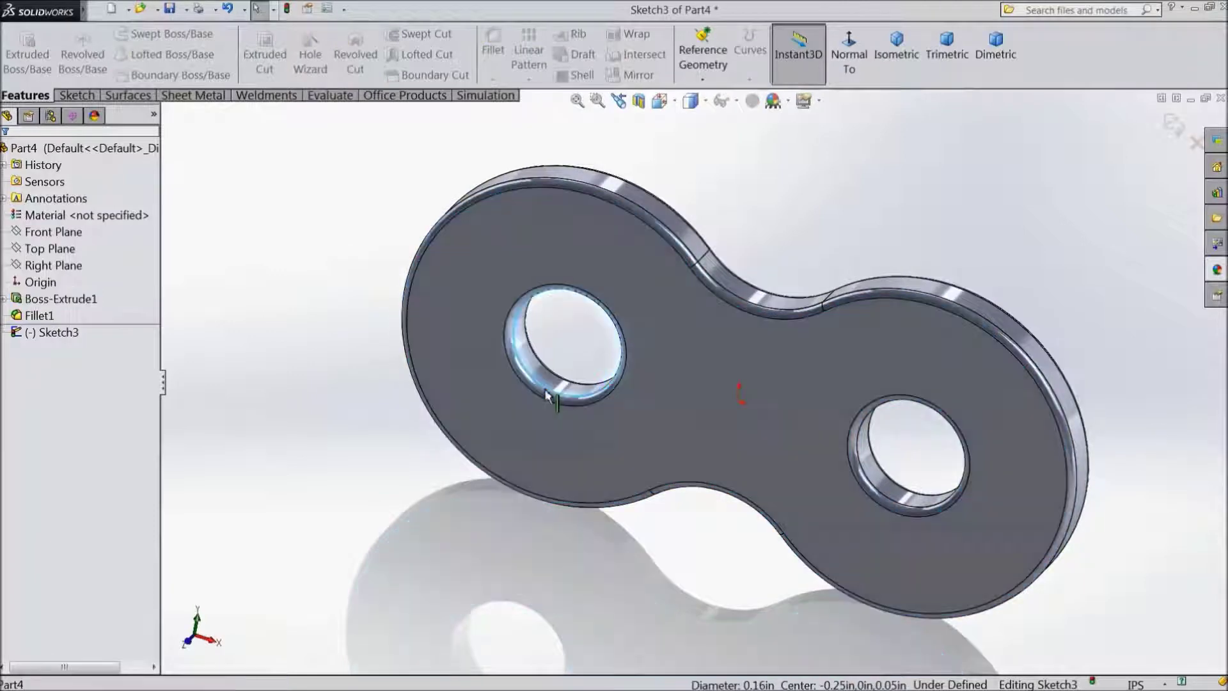
pyautogui.click(87, 101)
pyautogui.click(273, 54)
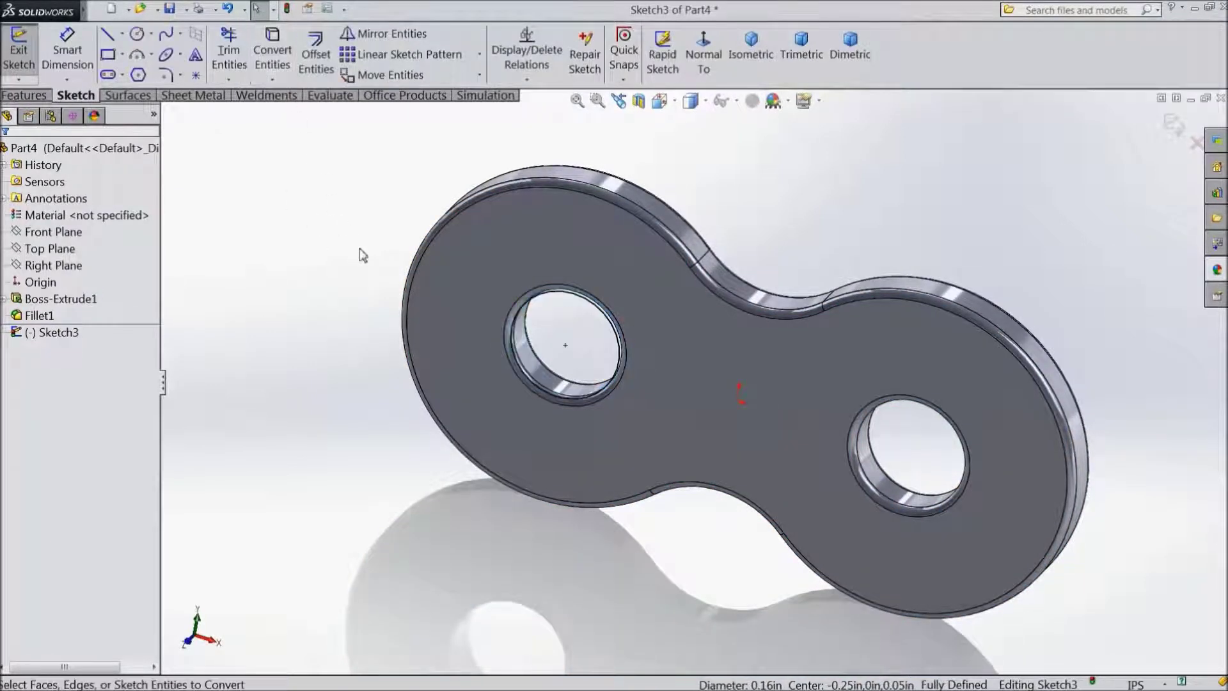
# - Draw a circle centred on the left hole and dimension it to Ø0.312 in
pyautogui.click(135, 39)
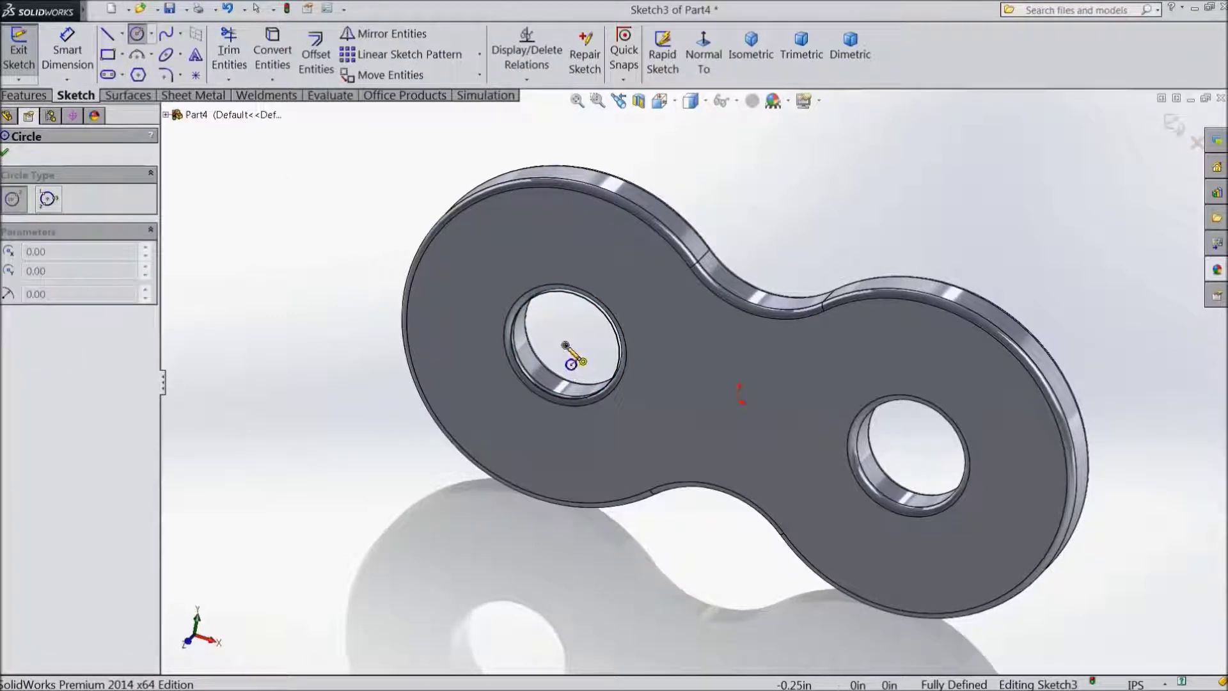
pyautogui.click(565, 345)
pyautogui.click(479, 274)
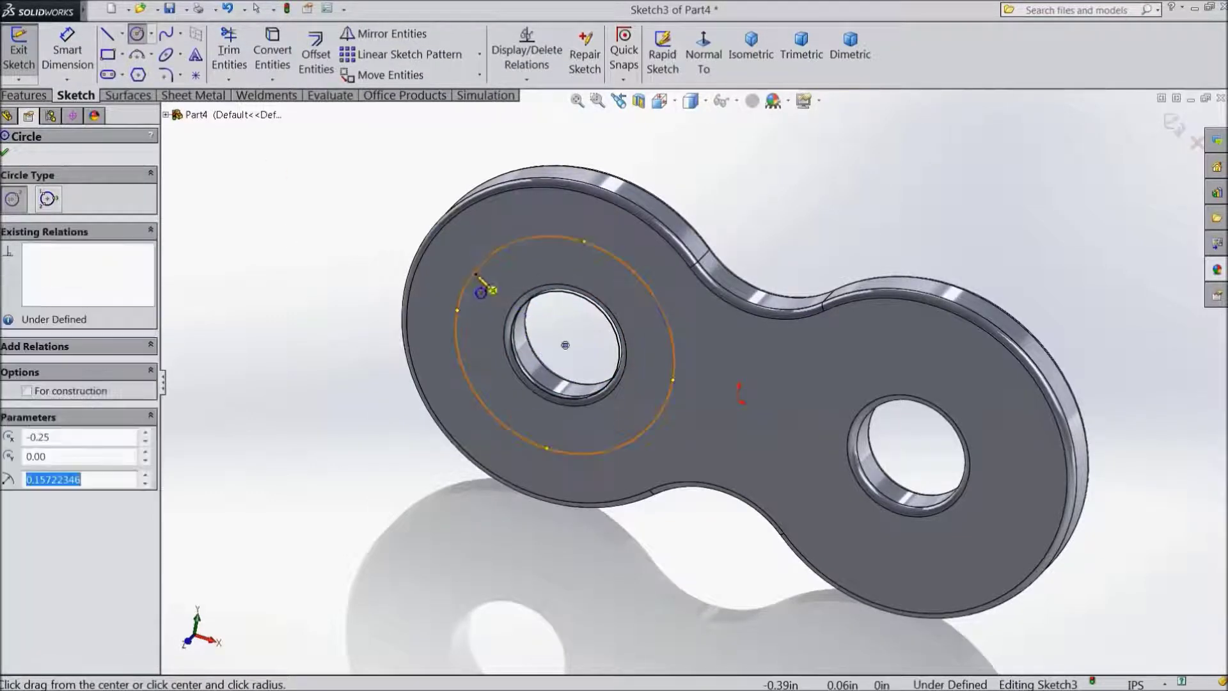
pyautogui.click(72, 64)
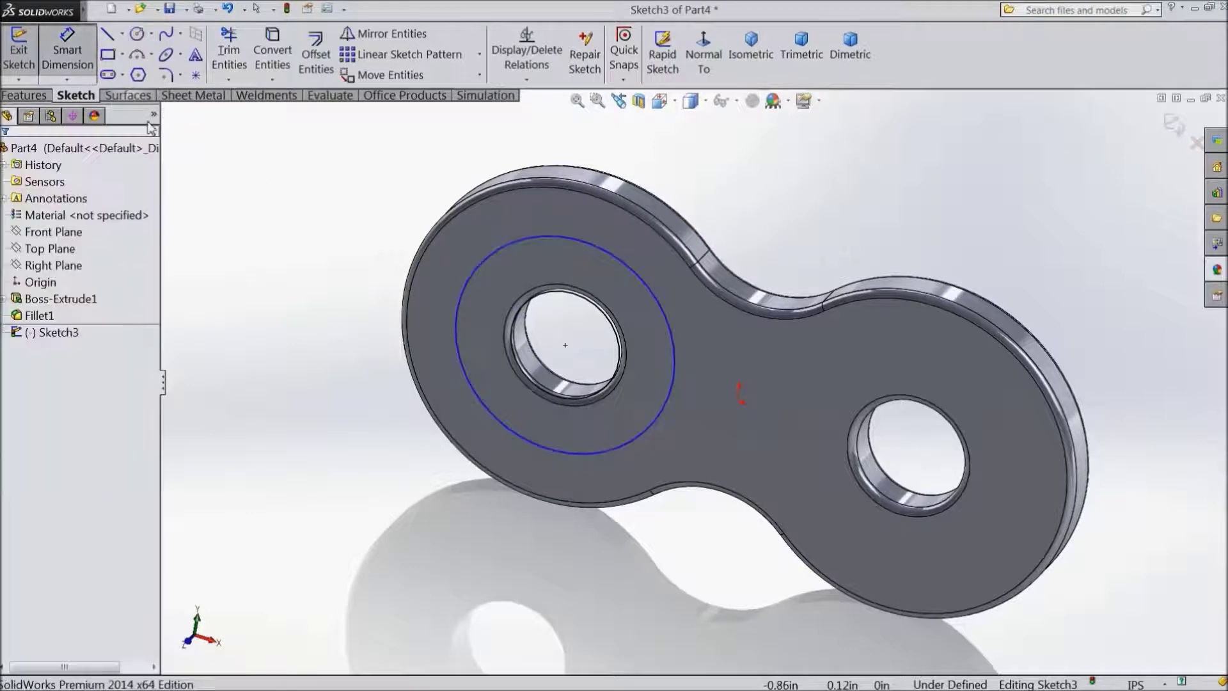
pyautogui.click(458, 306)
pyautogui.click(337, 282)
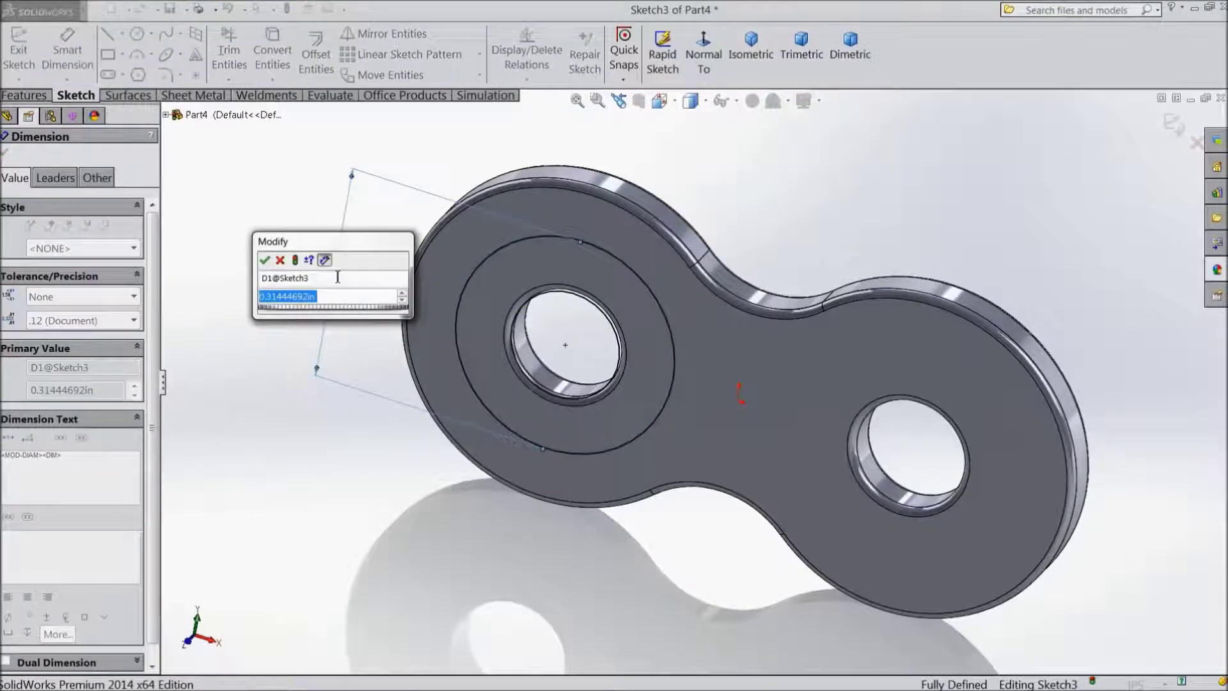
pyautogui.write('0.312')
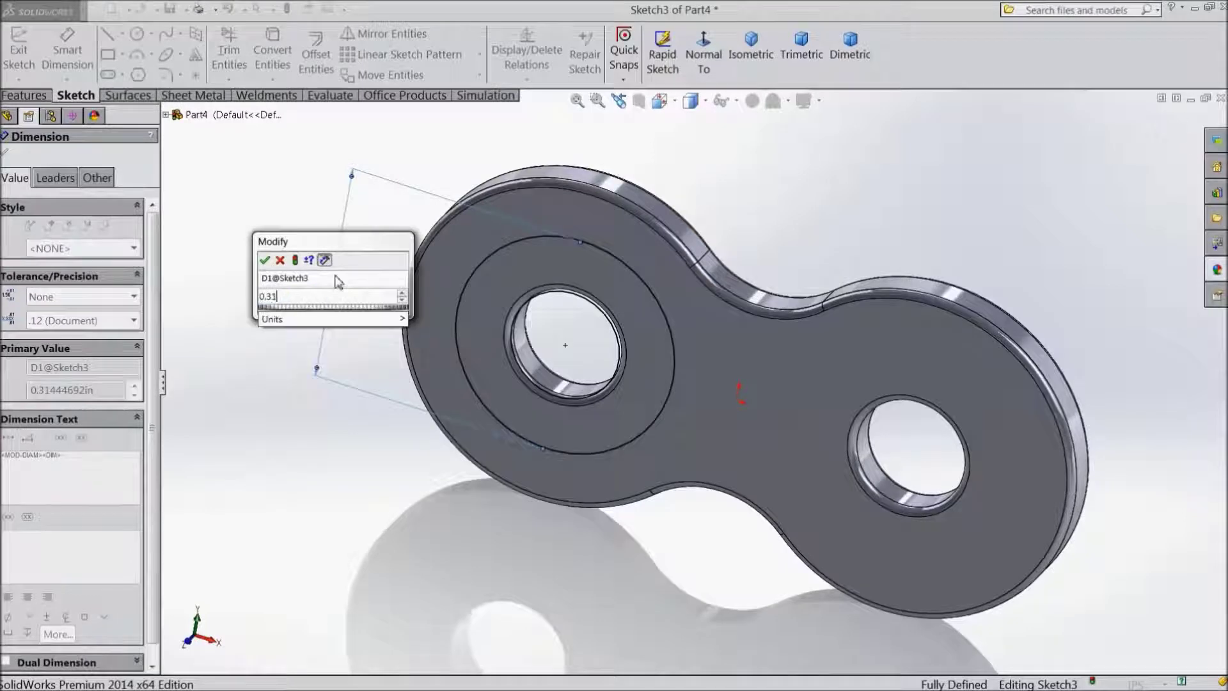
pyautogui.click(264, 260)
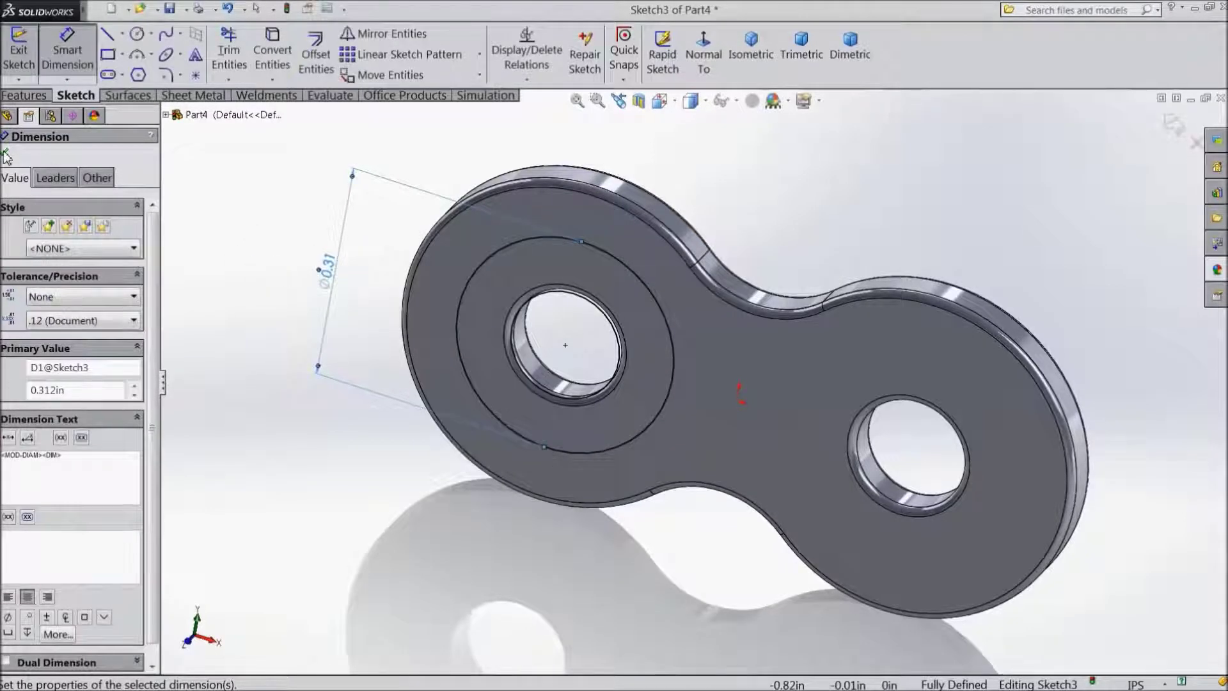
pyautogui.click(5, 153)
pyautogui.click(24, 95)
pyautogui.click(30, 76)
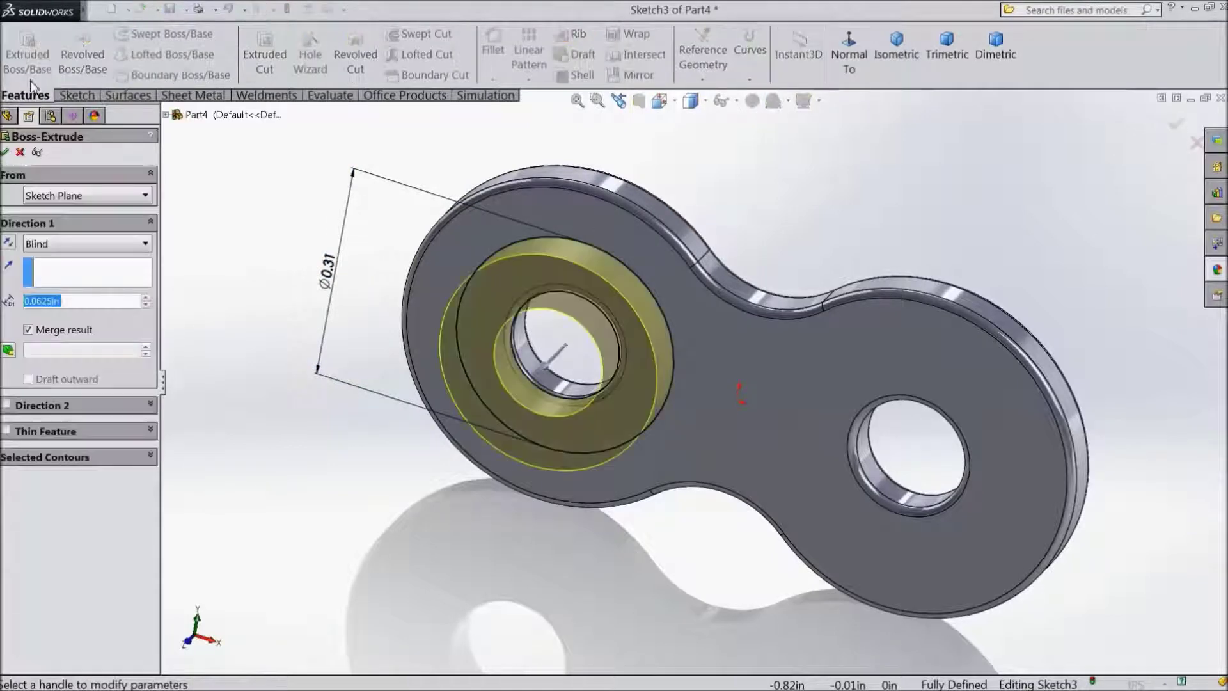
# - Extrude the ring sketch 0.312 in blind as Boss-Extrude2, then orbit to inspect the pin
pyautogui.write('0.31')
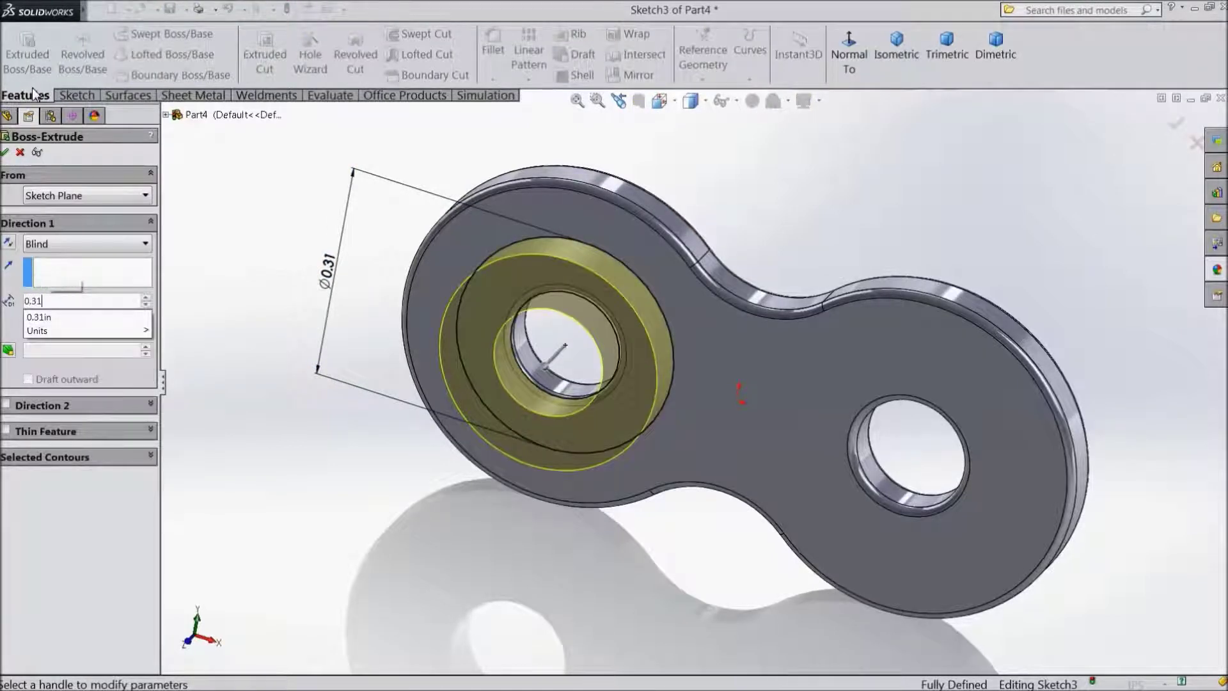
pyautogui.write('2')
pyautogui.press('Return')
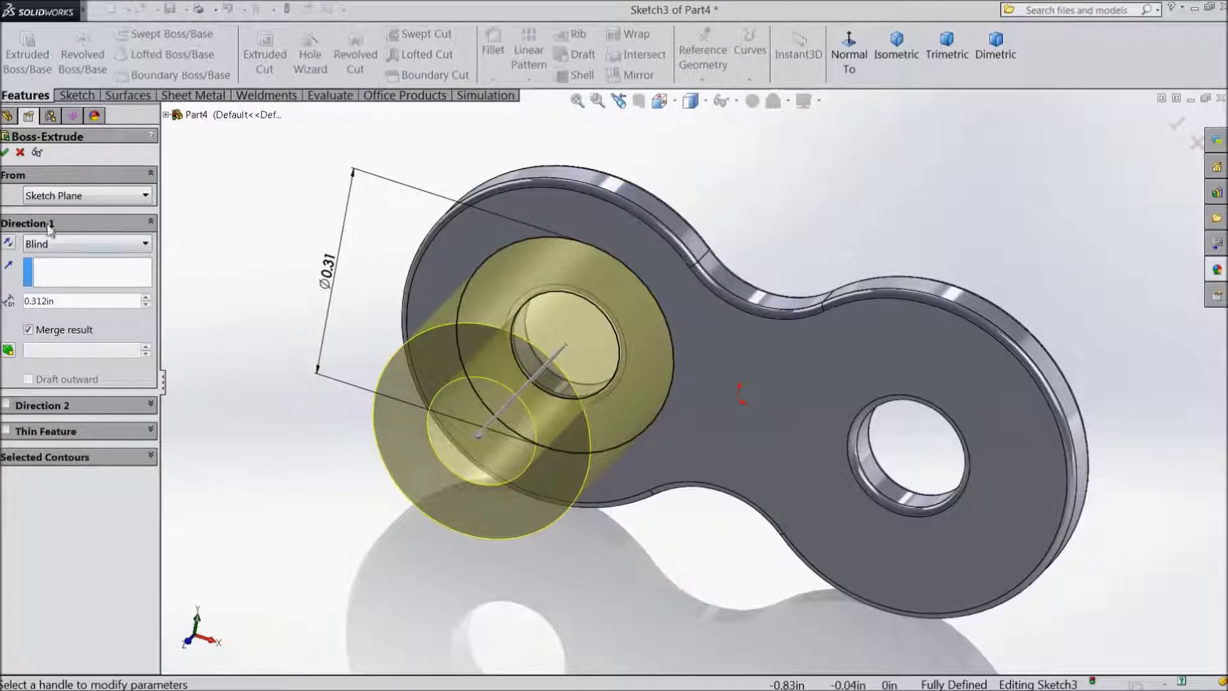
pyautogui.click(5, 152)
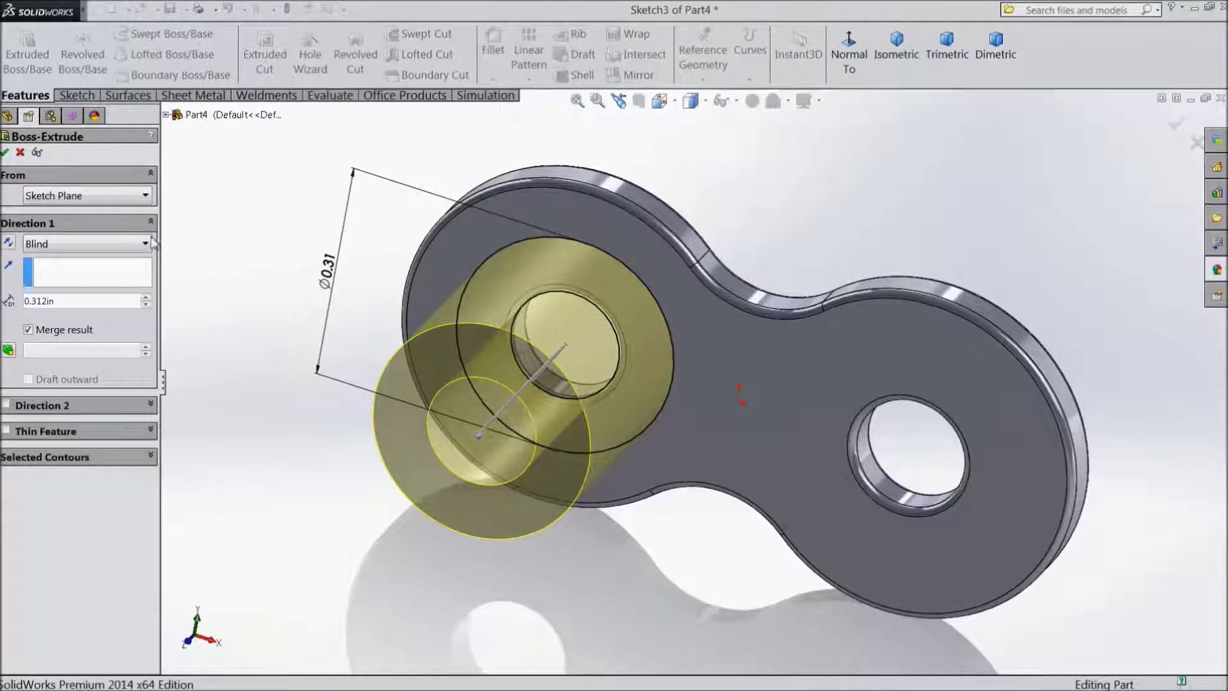
pyautogui.moveTo(293, 276); pyautogui.dragTo(905, 457, button='middle')
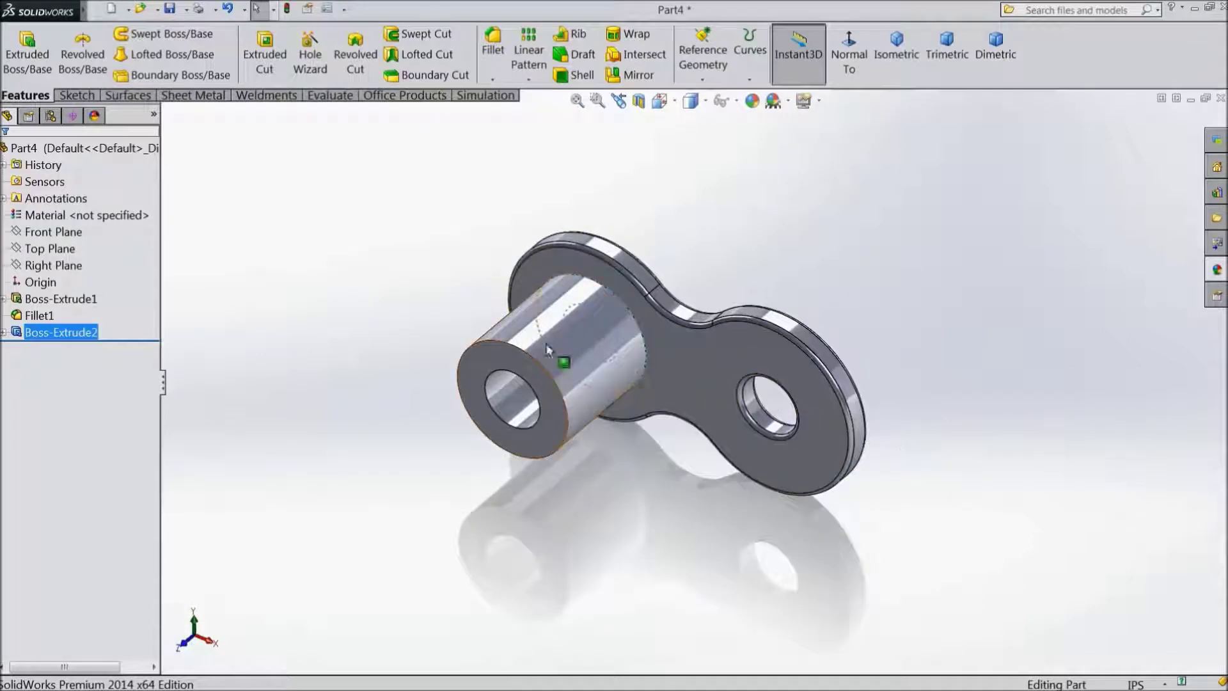
# - Mirror Boss-Extrude2 across the Right Plane, then begin a new reference plane
pyautogui.click(58, 266)
pyautogui.click(639, 75)
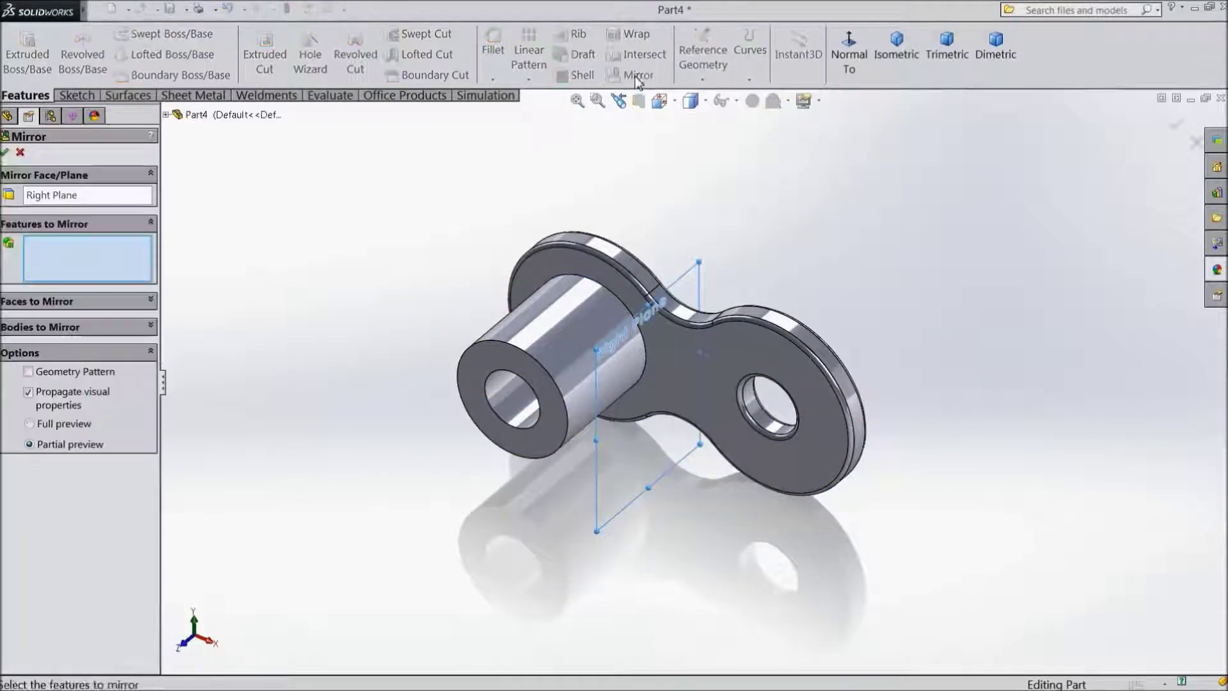
pyautogui.click(166, 116)
pyautogui.click(211, 301)
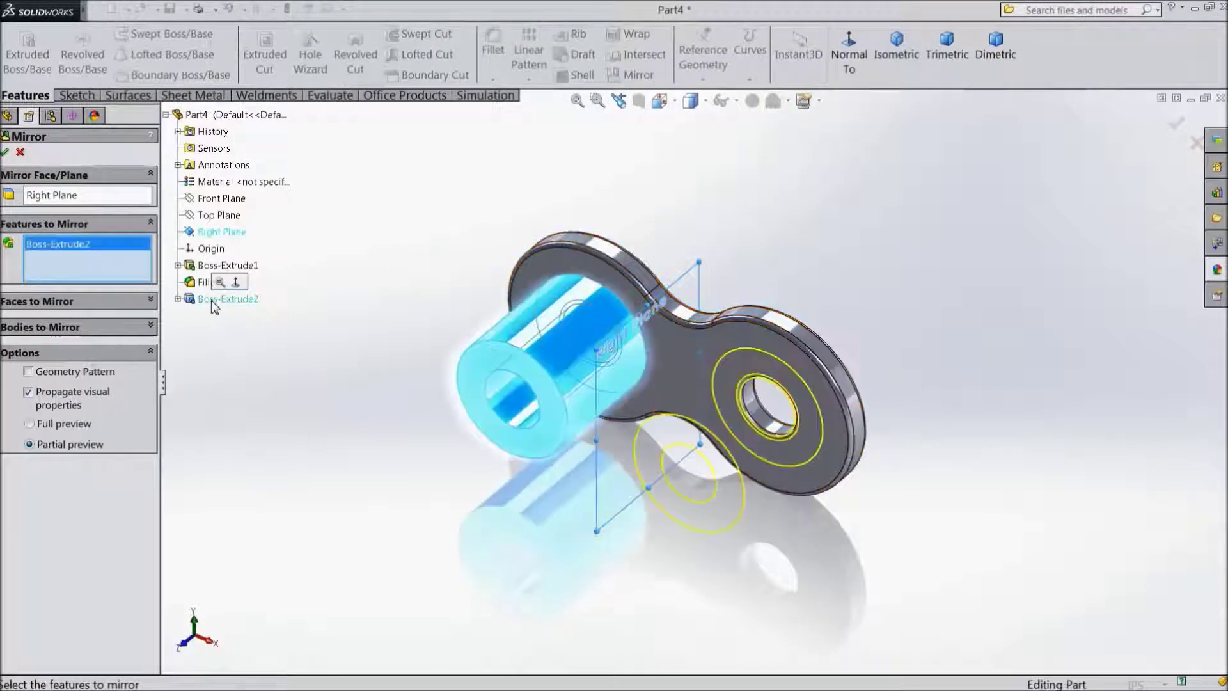
pyautogui.click(5, 154)
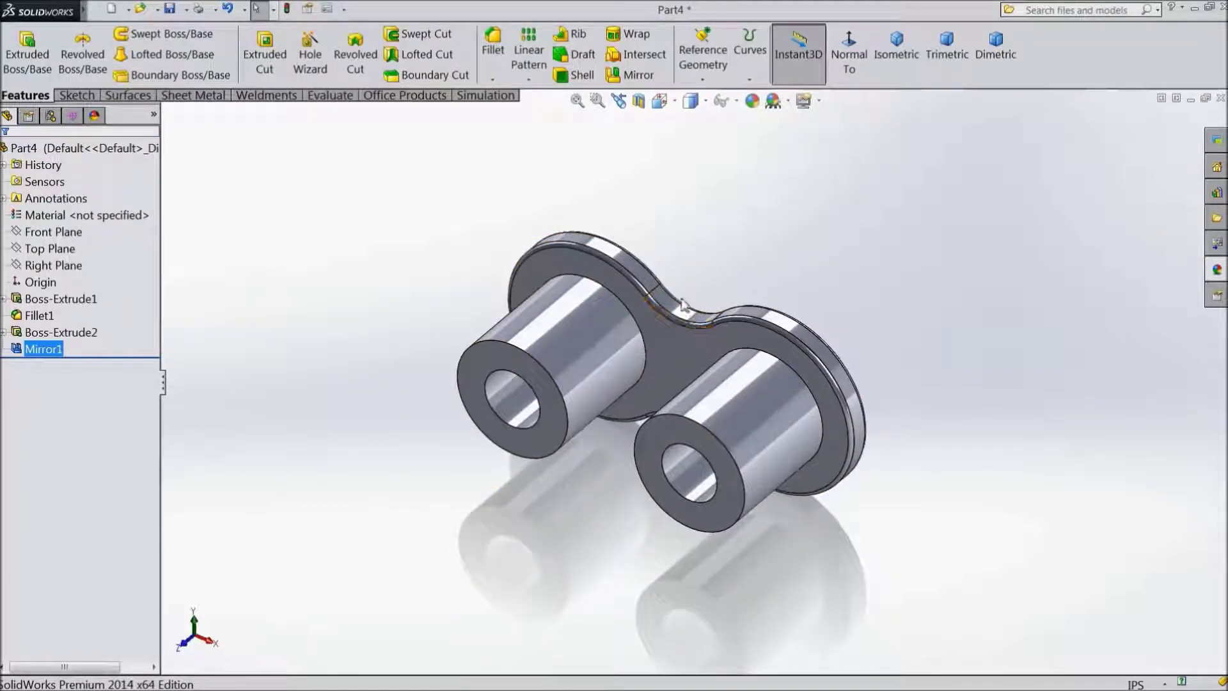
pyautogui.click(703, 54)
pyautogui.click(709, 96)
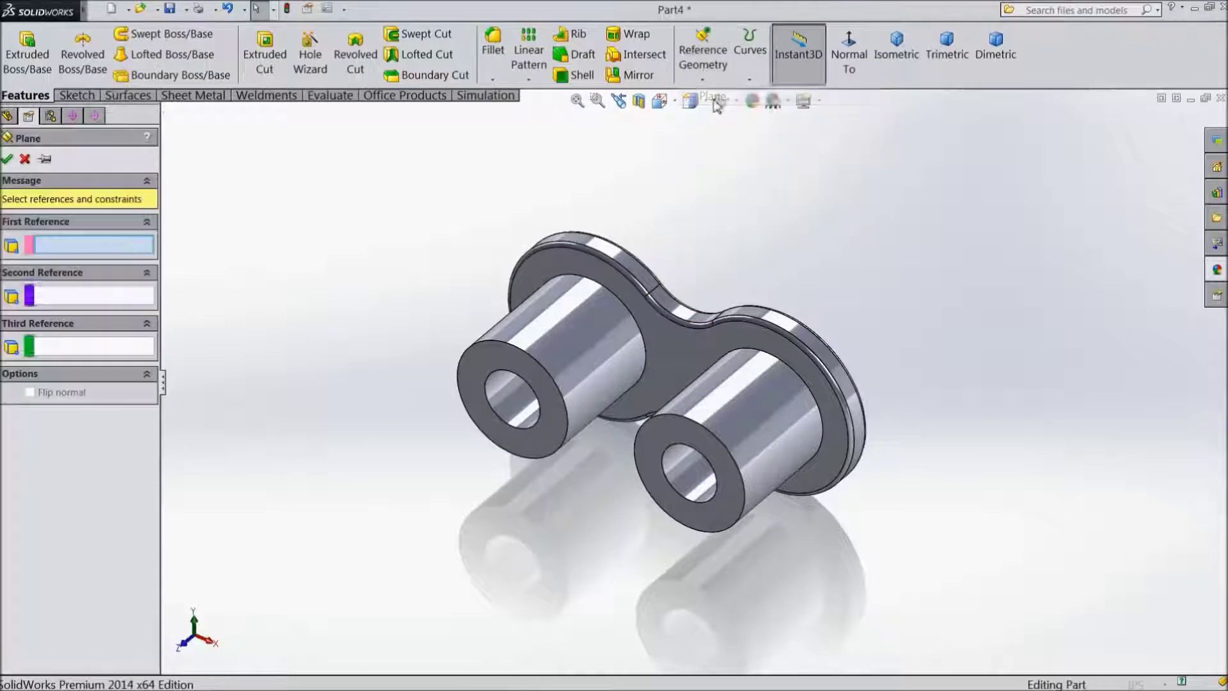
# - Create Plane1 midway between the plate face and the pin end face
pyautogui.click(673, 332)
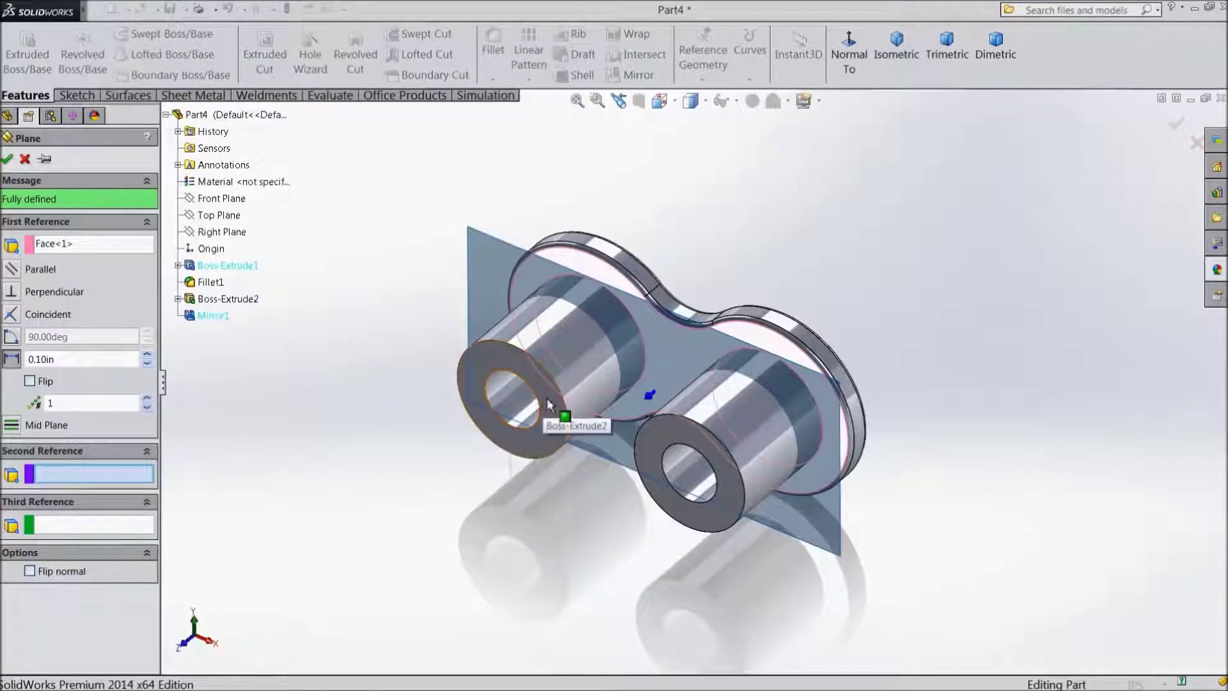
pyautogui.click(551, 404)
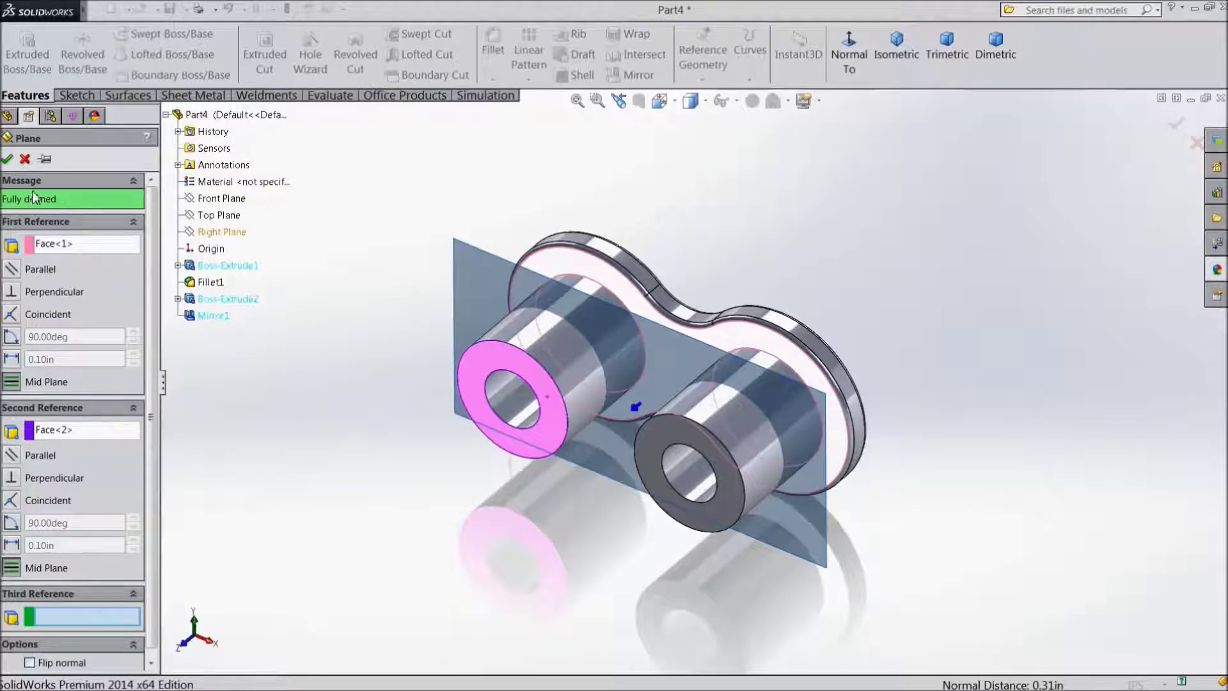
pyautogui.click(7, 160)
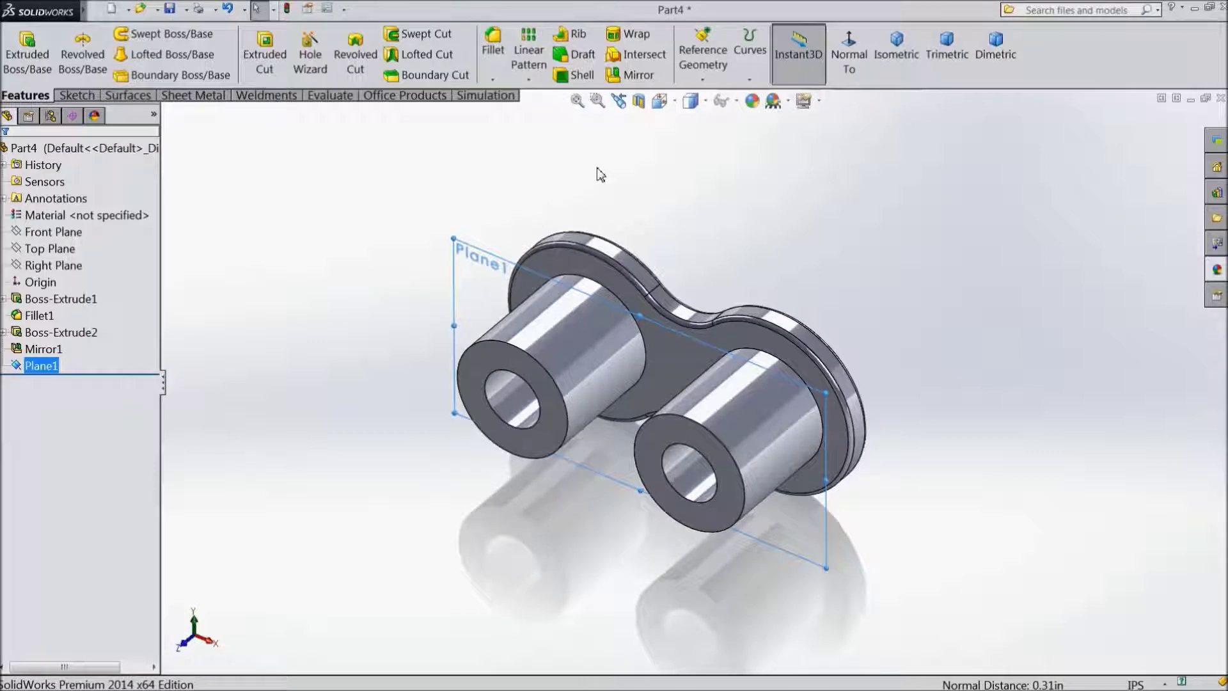
# - Mirror Boss-Extrude1 and Fillet1 across Plane1 to create the second plate
pyautogui.click(630, 75)
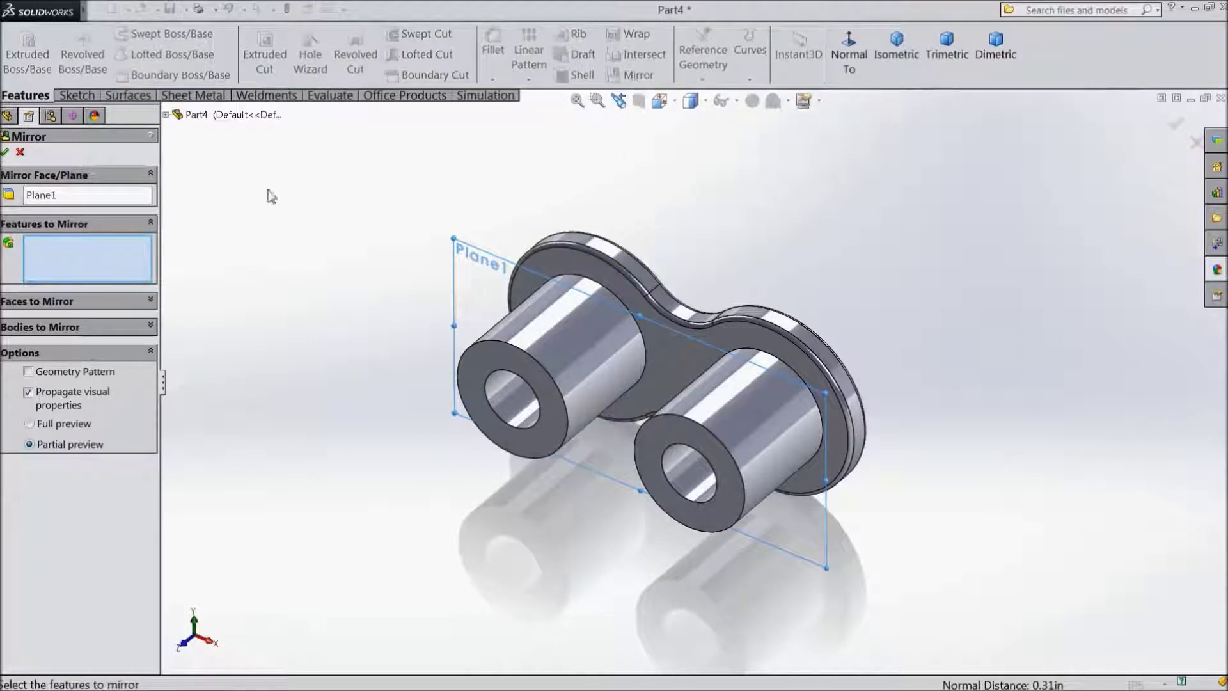
pyautogui.click(166, 114)
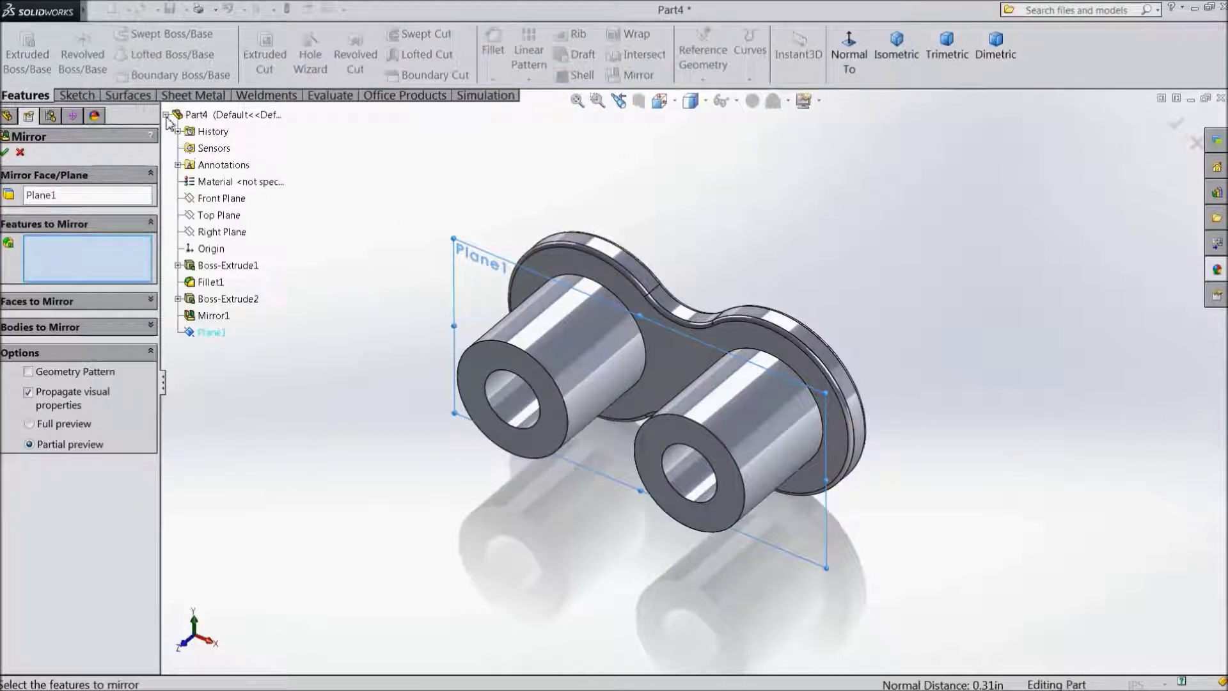
pyautogui.click(222, 265)
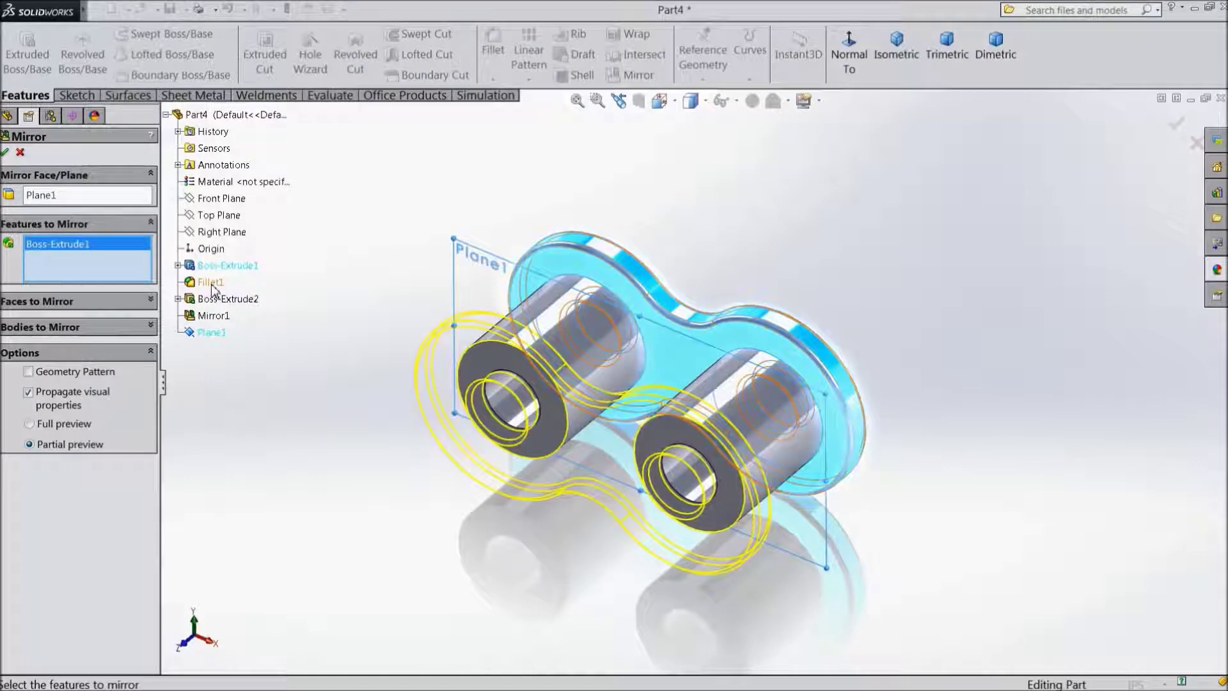
pyautogui.click(211, 282)
pyautogui.click(5, 153)
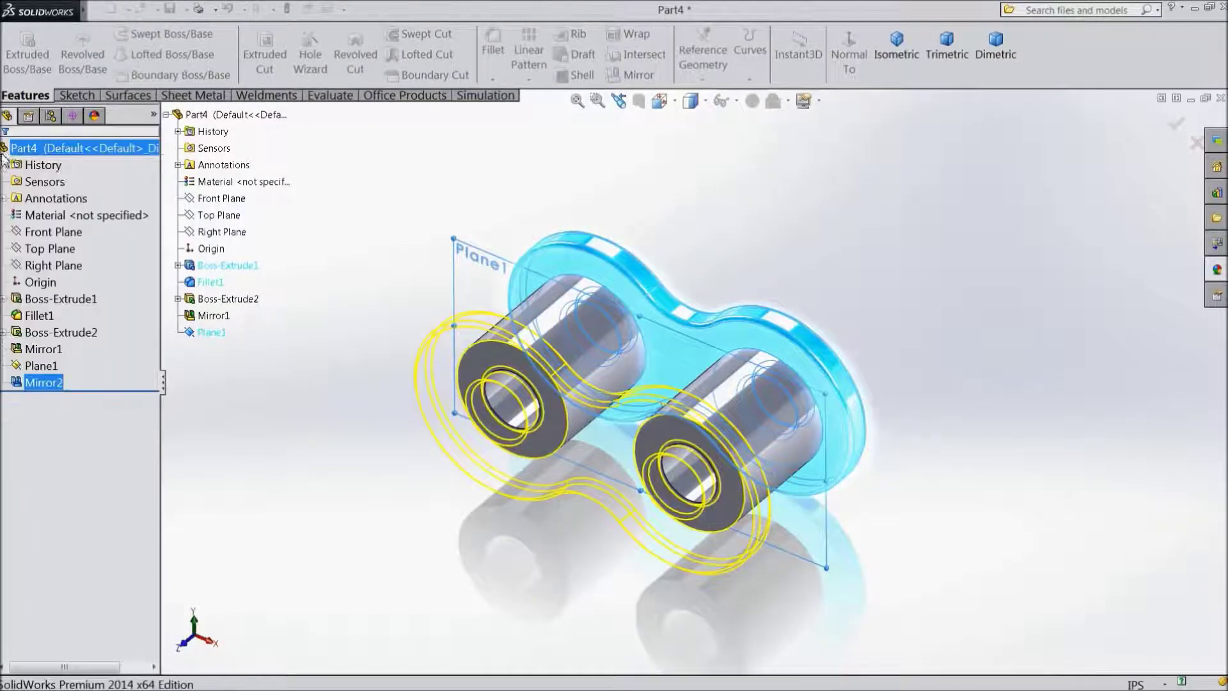
# - Orbit and reposition the finished two-plate link, then bring up the part's material options
pyautogui.moveTo(380, 265); pyautogui.dragTo(373, 282, button='middle')
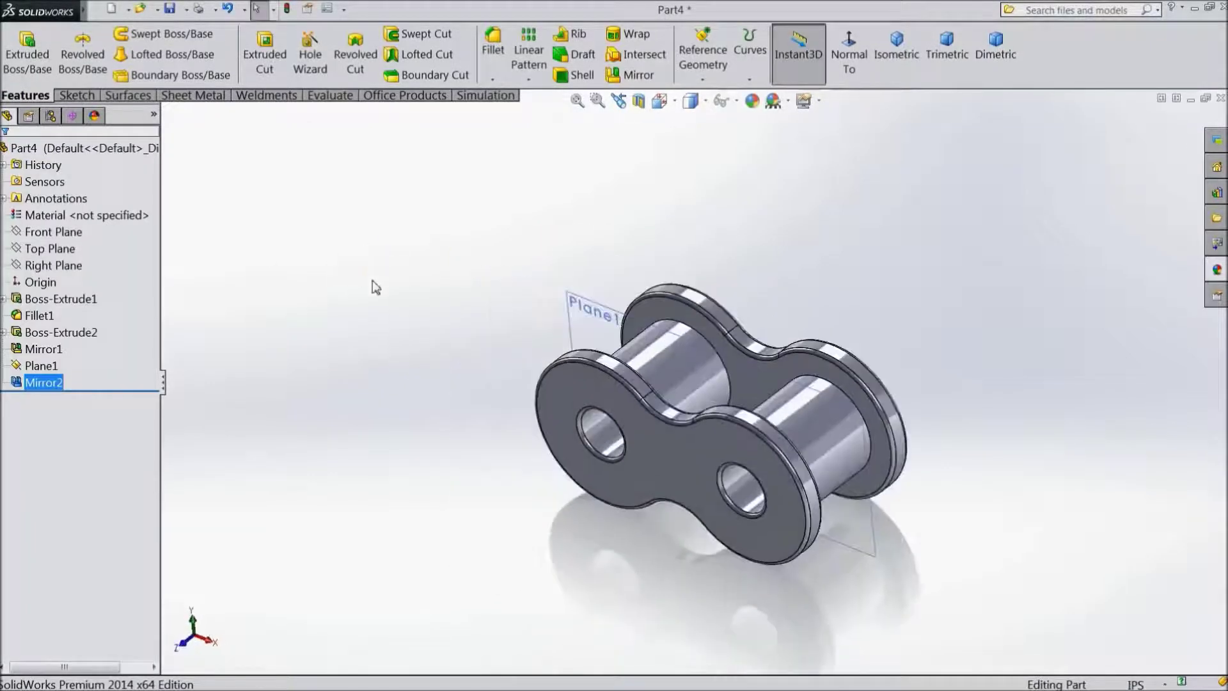
pyautogui.scroll(3, 584, 386)
pyautogui.scroll(-3, 885, 488)
pyautogui.moveTo(885, 488); pyautogui.dragTo(494, 313, button='middle')
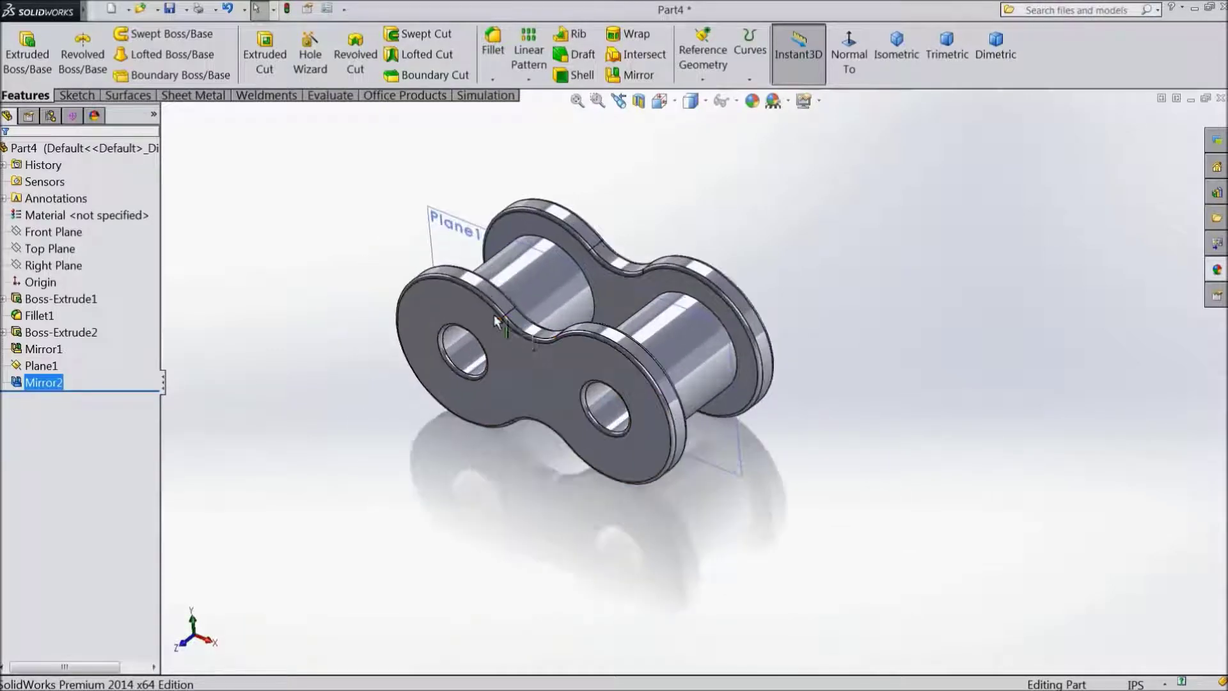
pyautogui.rightClick(99, 222)
# - Assign AISI 304 steel to the link part and orbit to inspect it
pyautogui.click(124, 229)
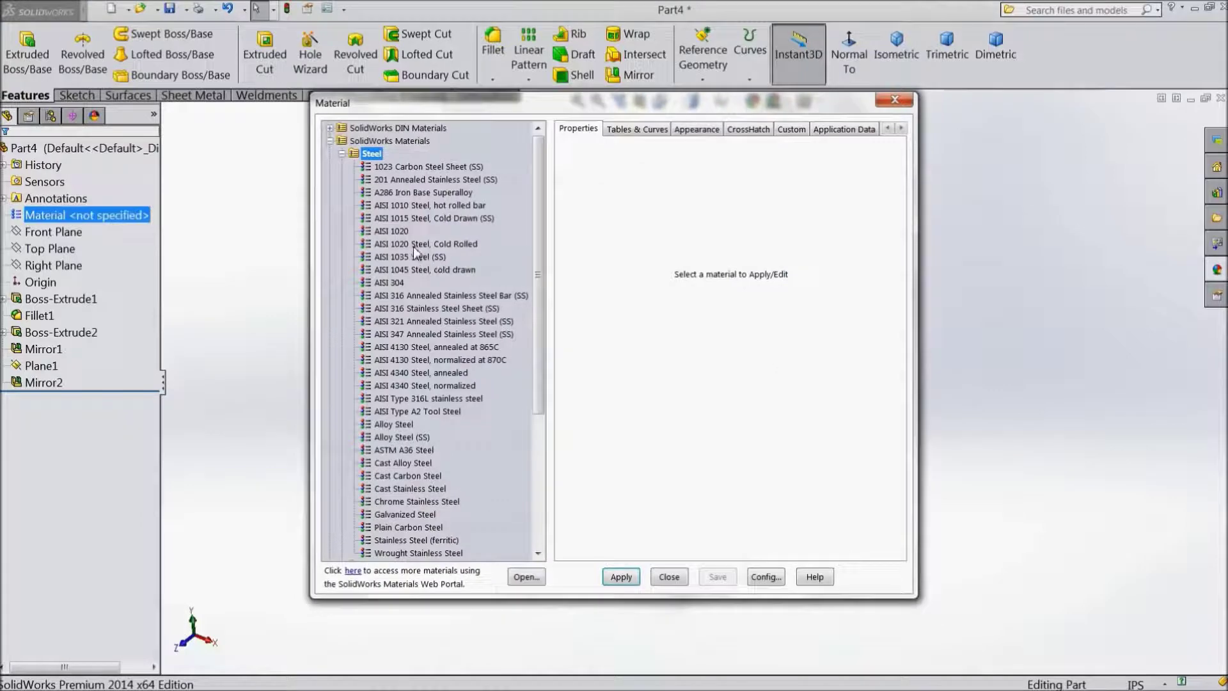
pyautogui.click(388, 283)
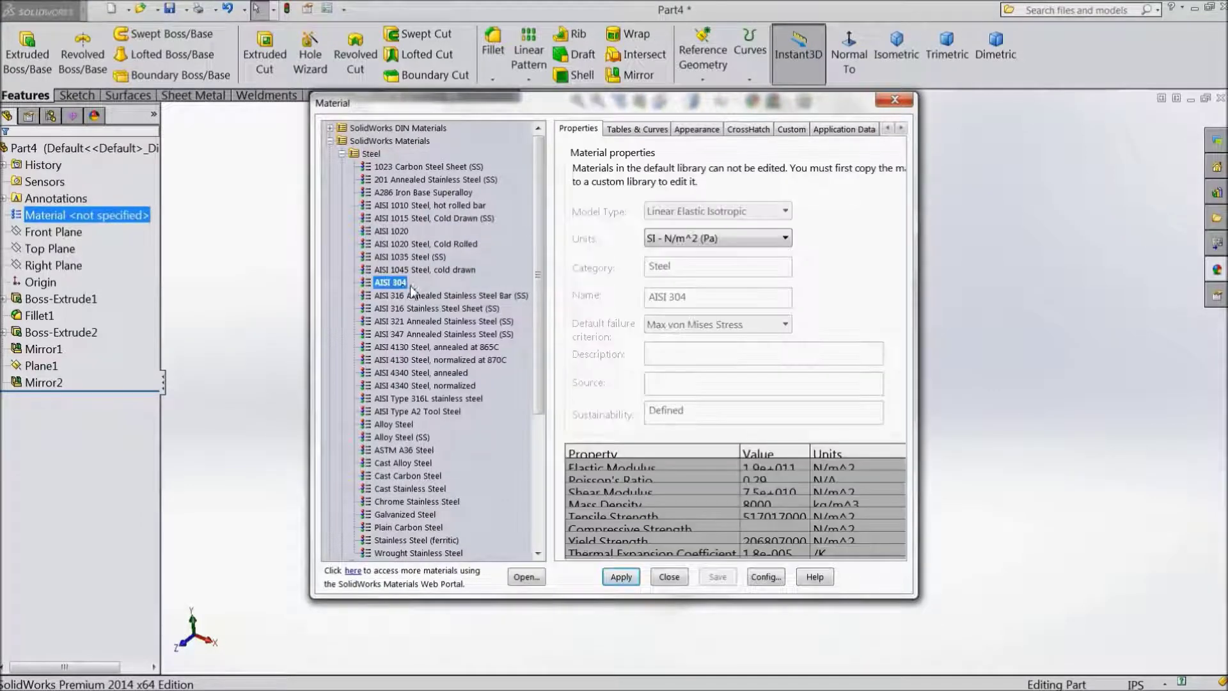
pyautogui.click(622, 577)
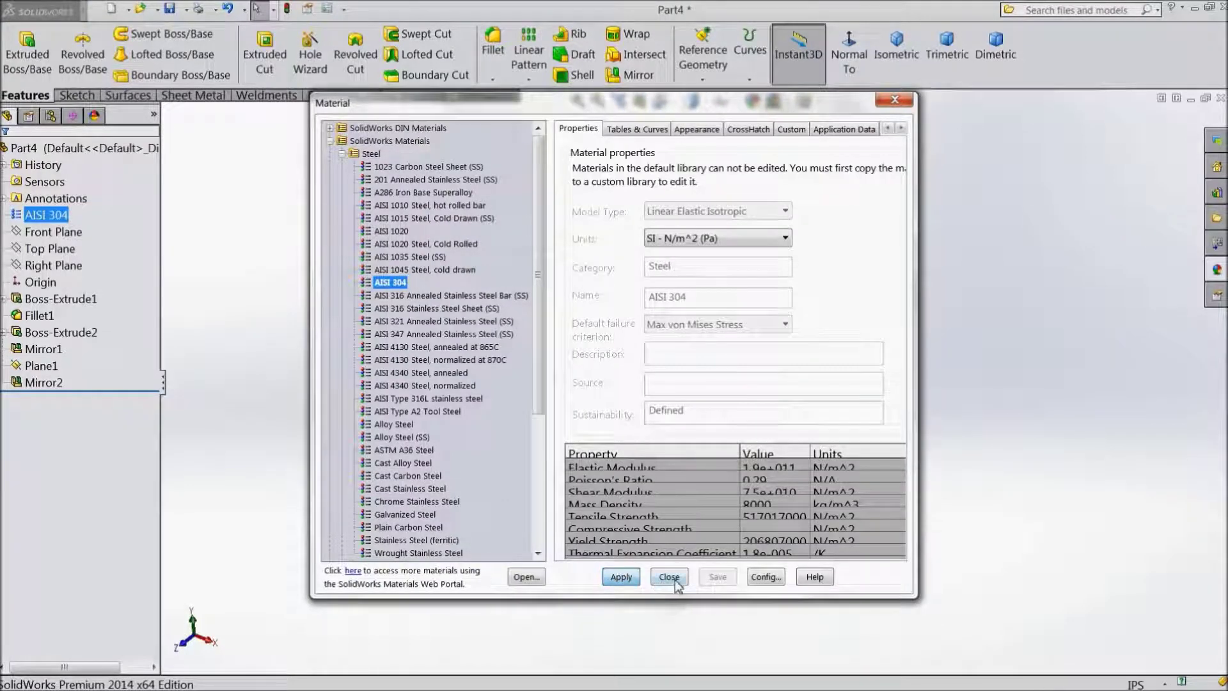
pyautogui.press('Escape')
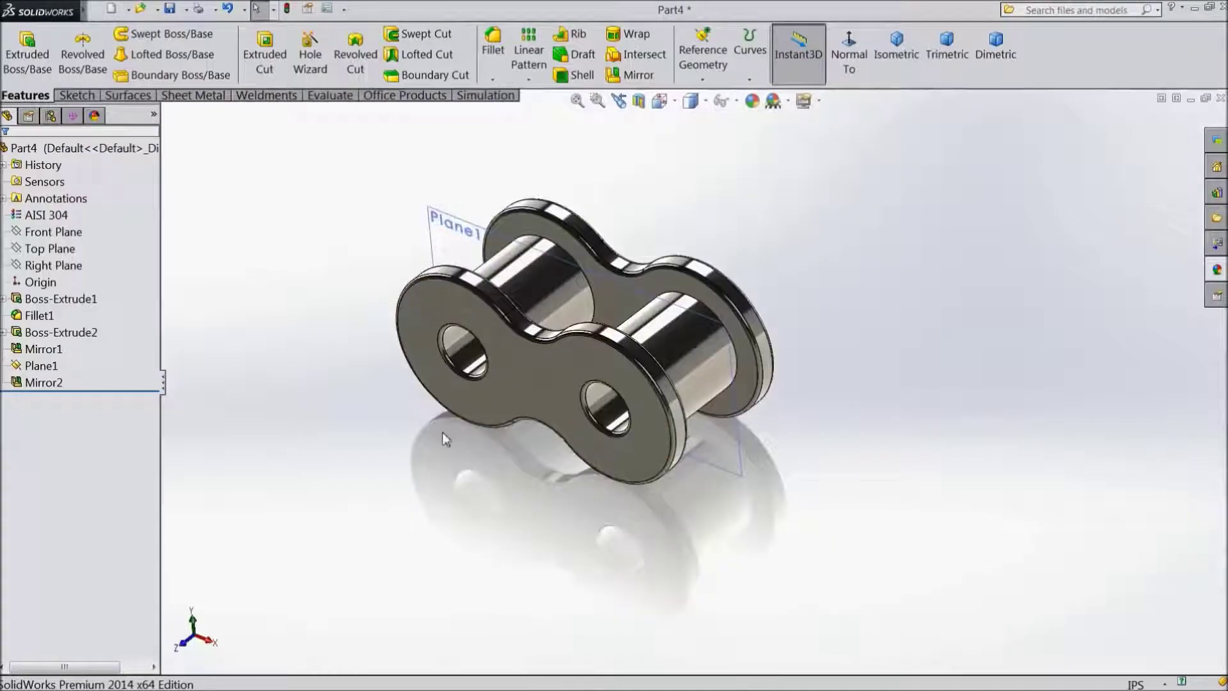
pyautogui.moveTo(443, 431); pyautogui.dragTo(451, 431, button='middle')
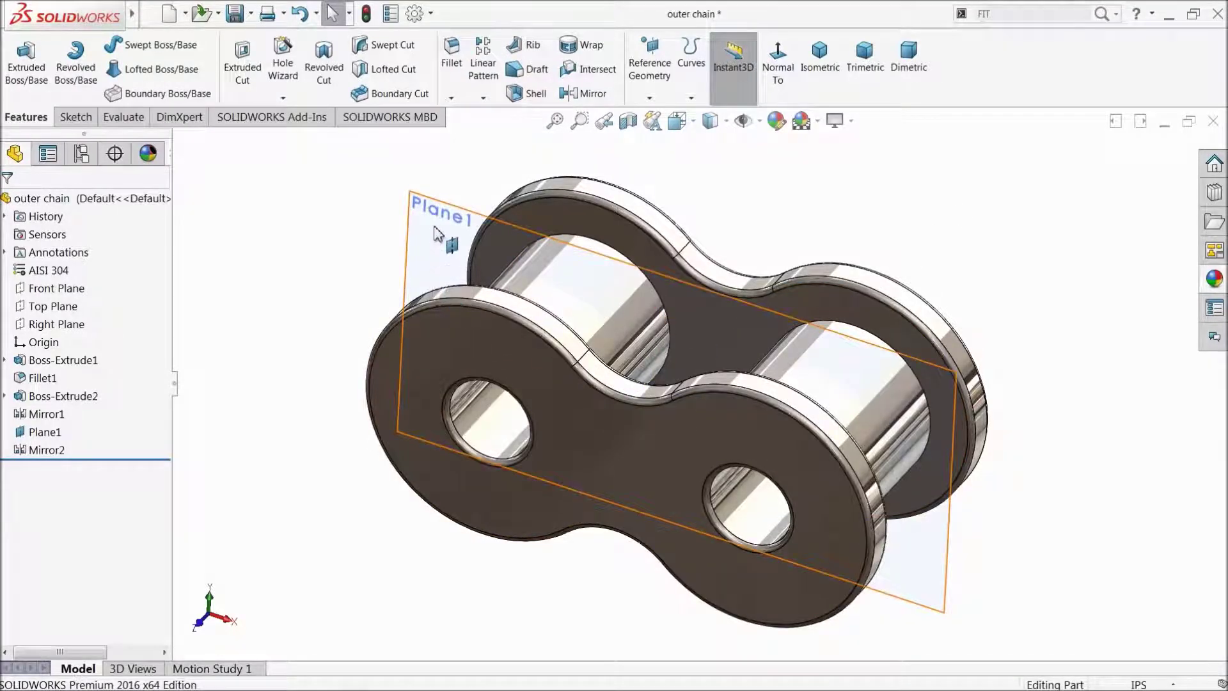
# - Orbit the outer chain model to a new angle and save the part
pyautogui.moveTo(392, 241)
pyautogui.mouseDown(button='middle')
pyautogui.moveTo(383, 213)
pyautogui.moveTo(381, 224)
pyautogui.mouseUp(button='middle')
pyautogui.click(234, 14)
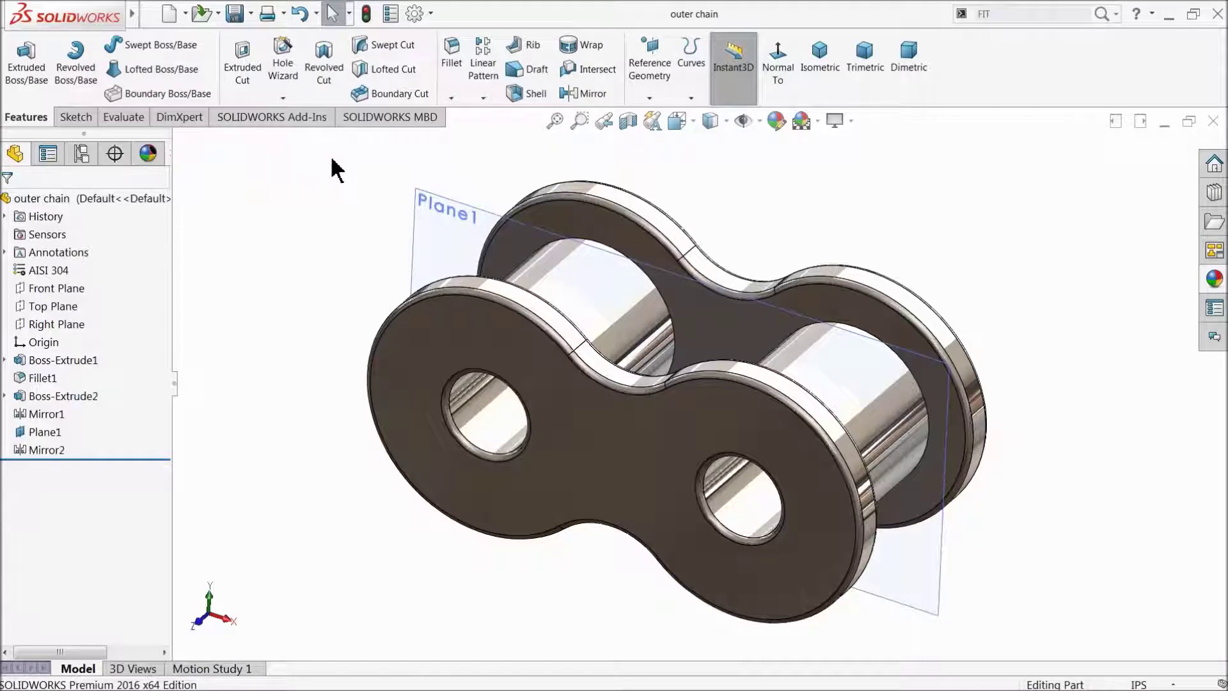
pyautogui.scroll(-2, 767, 342)
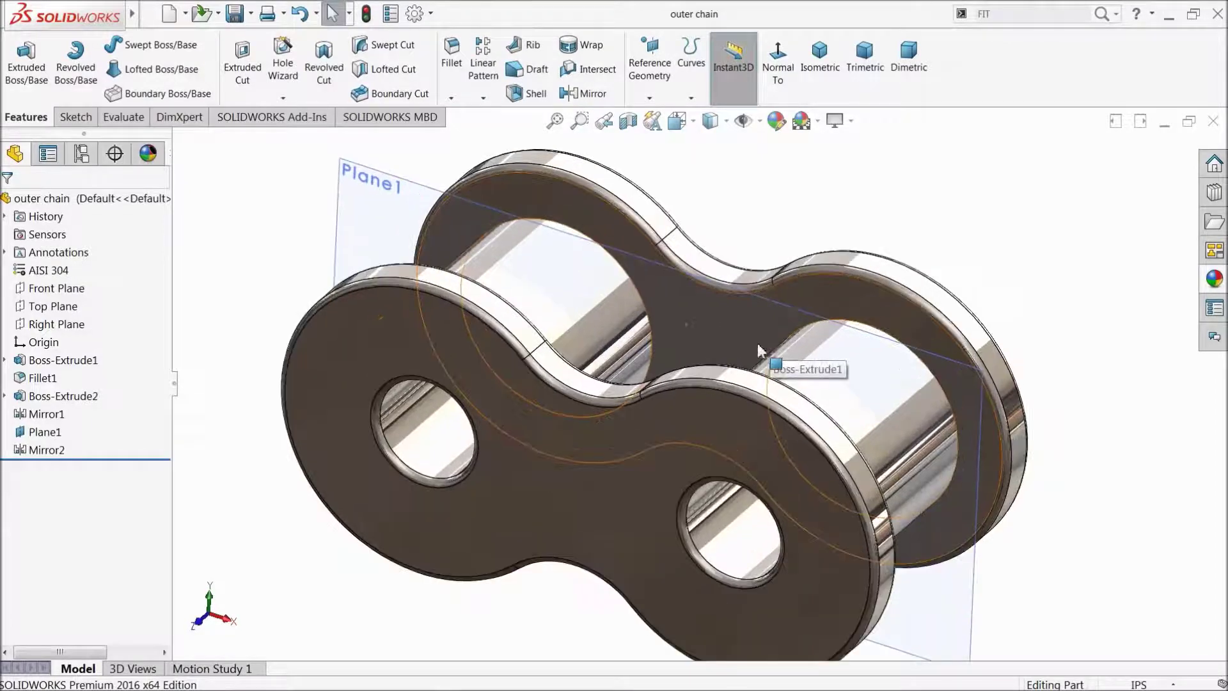
pyautogui.scroll(2, 691, 348)
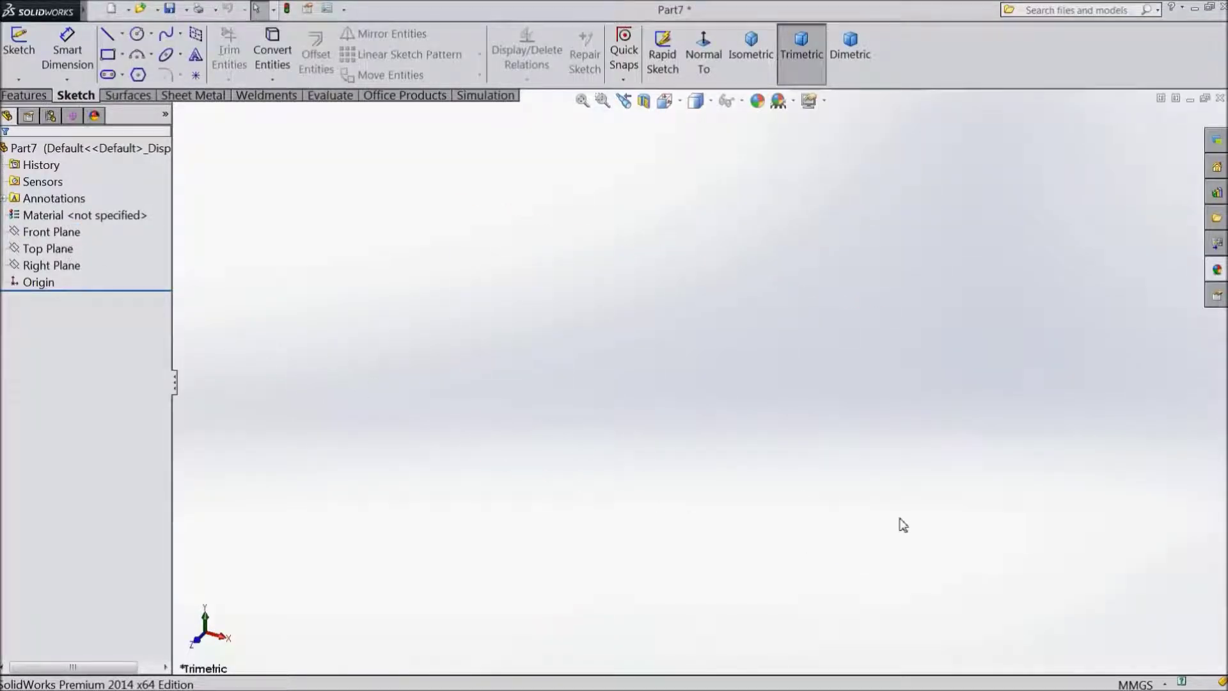
# - Switch the part to IPS inch units and start a sketch on the Front Plane
pyautogui.click(1118, 683)
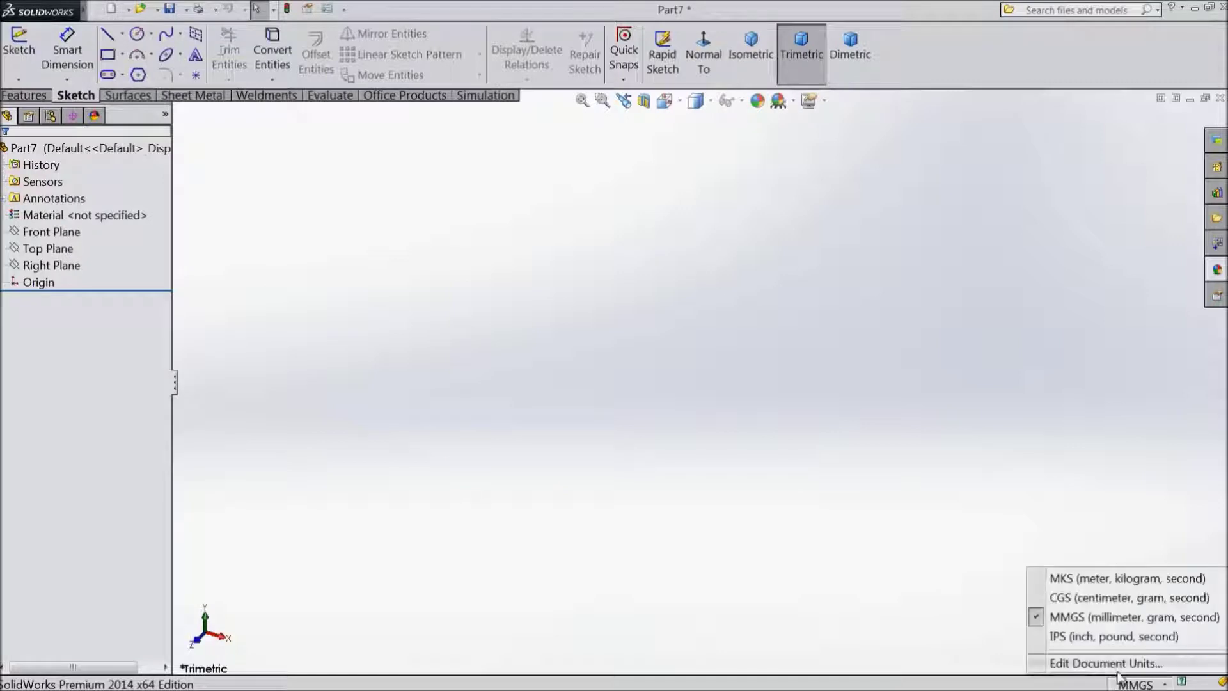
pyautogui.click(1074, 637)
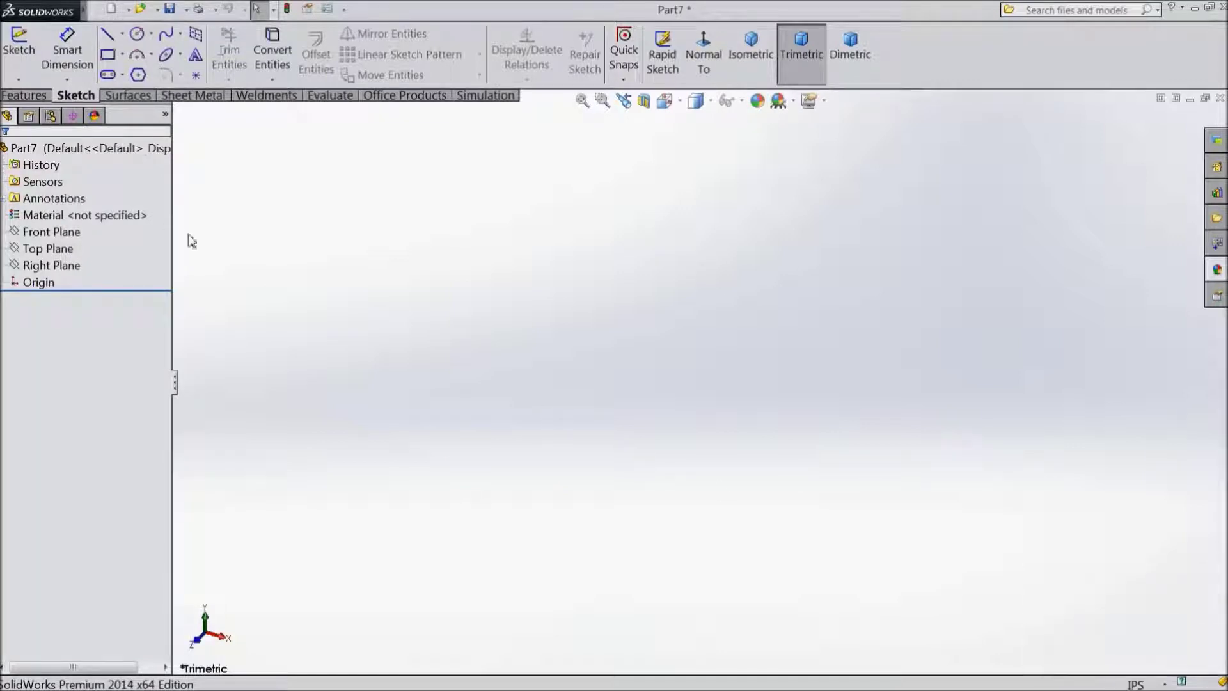
pyautogui.click(77, 233)
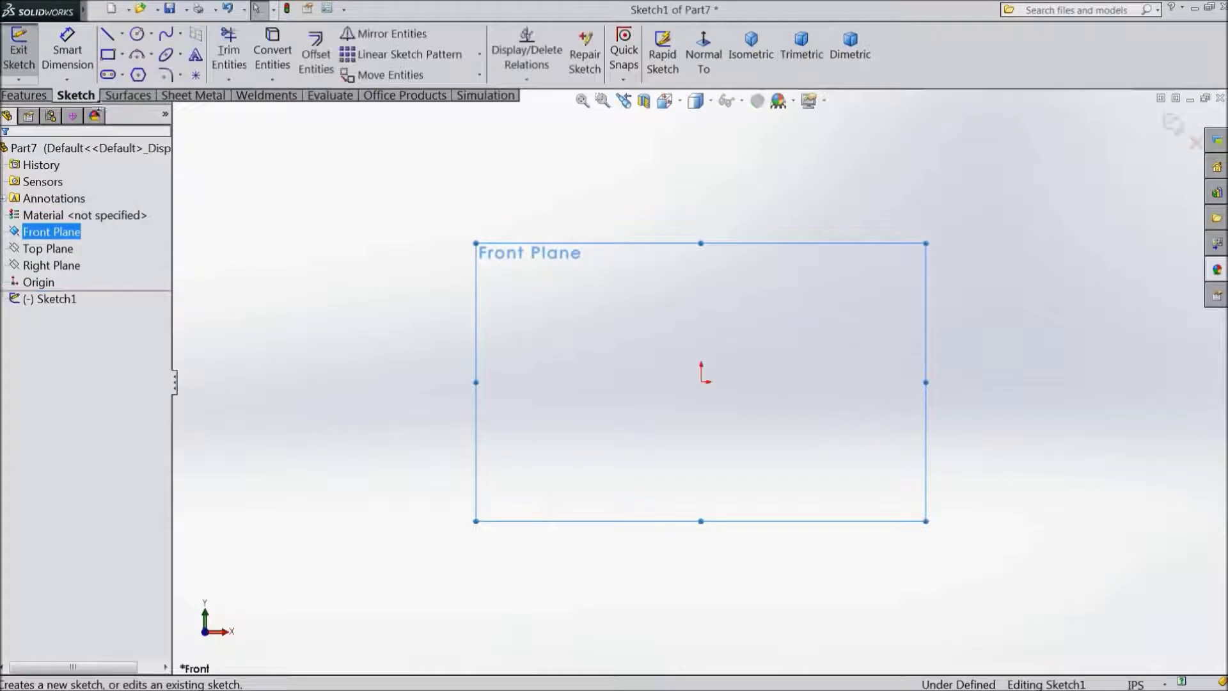
# - Draw horizontal and vertical centerlines crossing at the origin
pyautogui.click(123, 35)
pyautogui.click(127, 75)
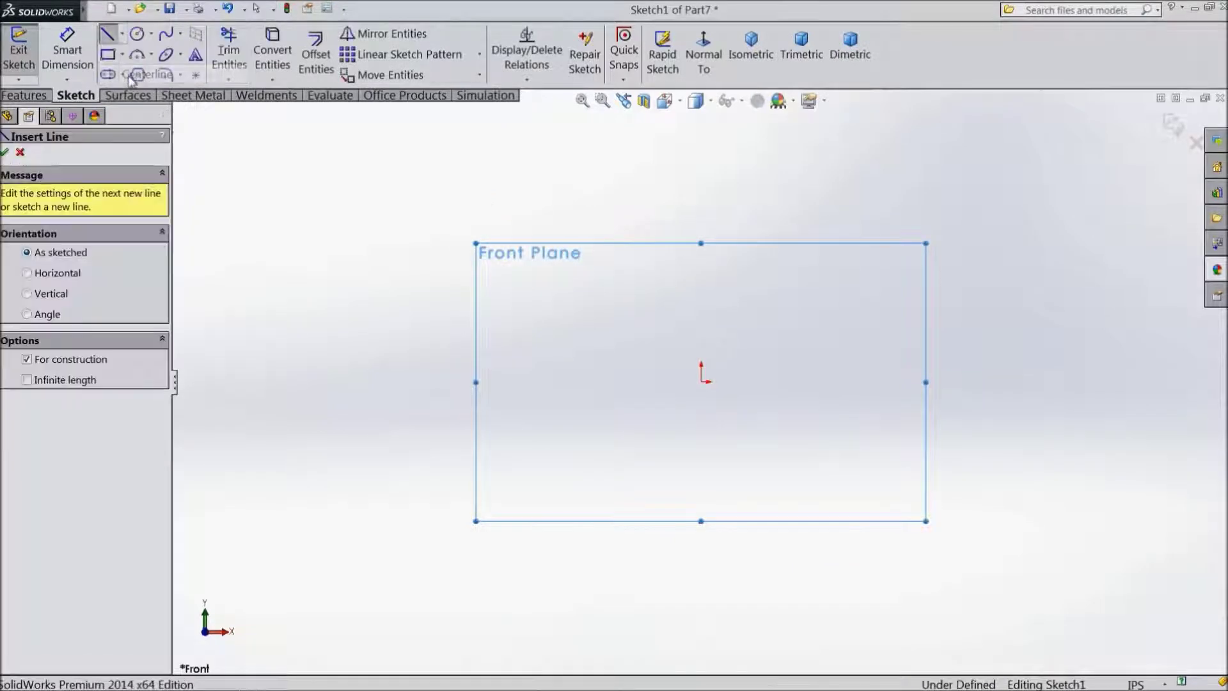
pyautogui.click(541, 382)
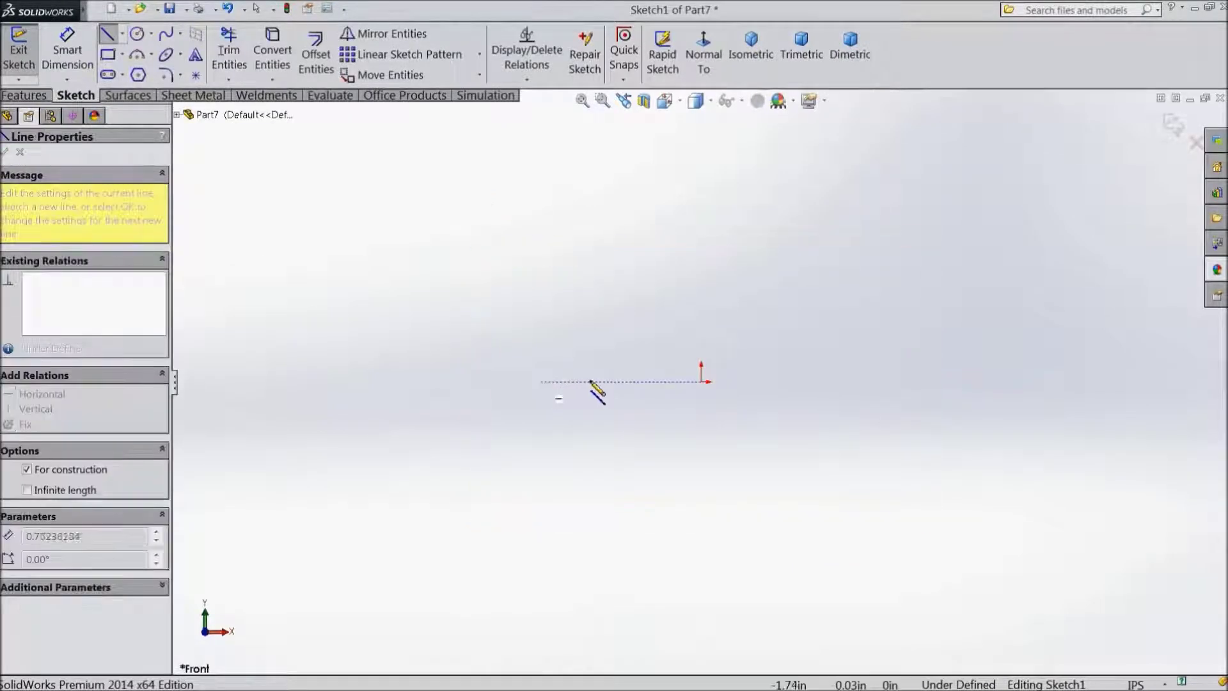
pyautogui.click(976, 382)
pyautogui.rightClick(993, 378)
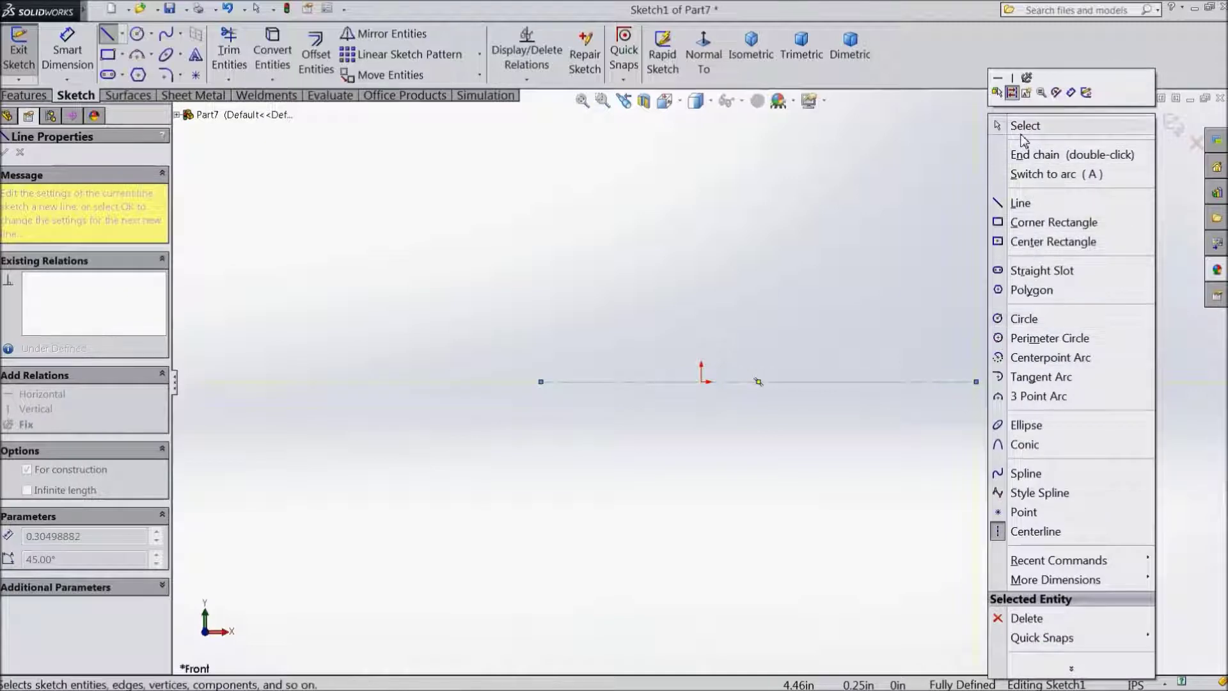
pyautogui.click(1021, 124)
pyautogui.click(123, 36)
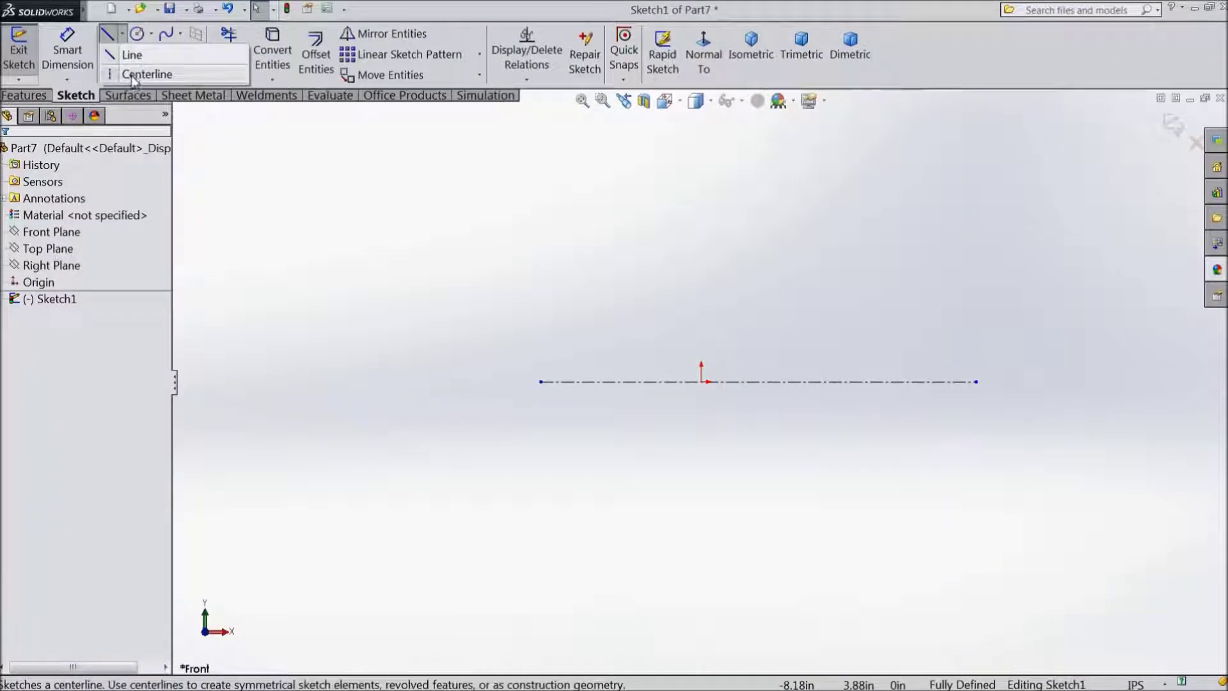
pyautogui.click(140, 74)
pyautogui.click(701, 214)
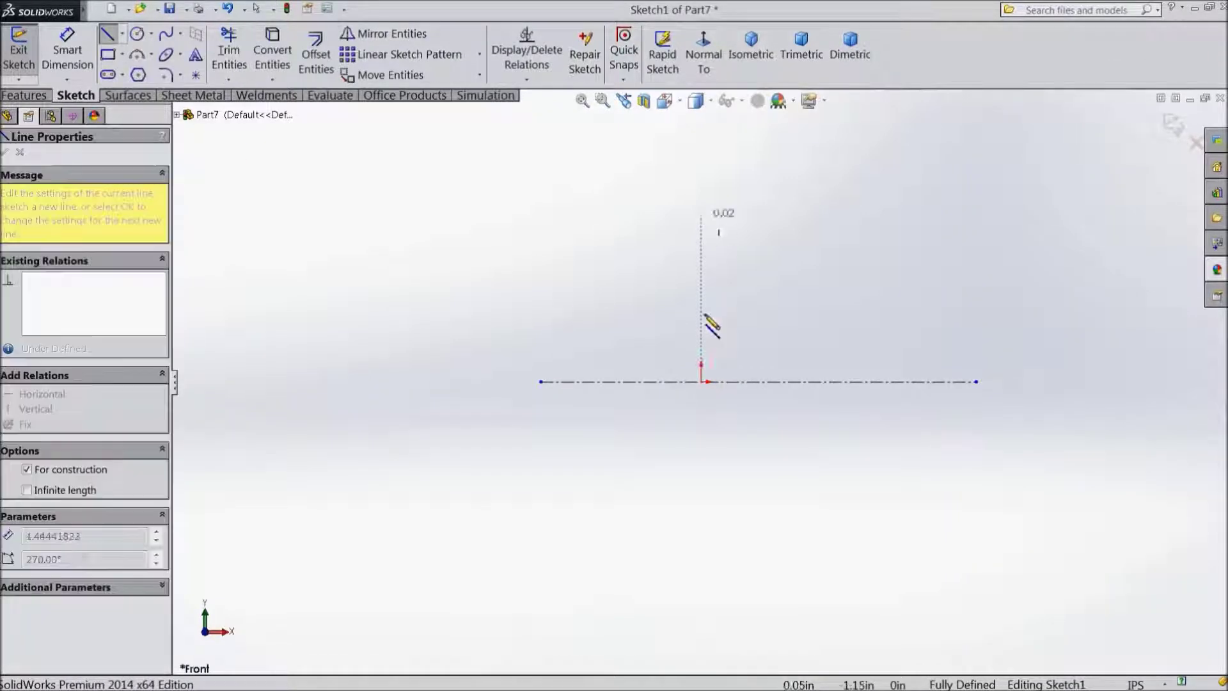
pyautogui.click(701, 514)
pyautogui.rightClick(706, 519)
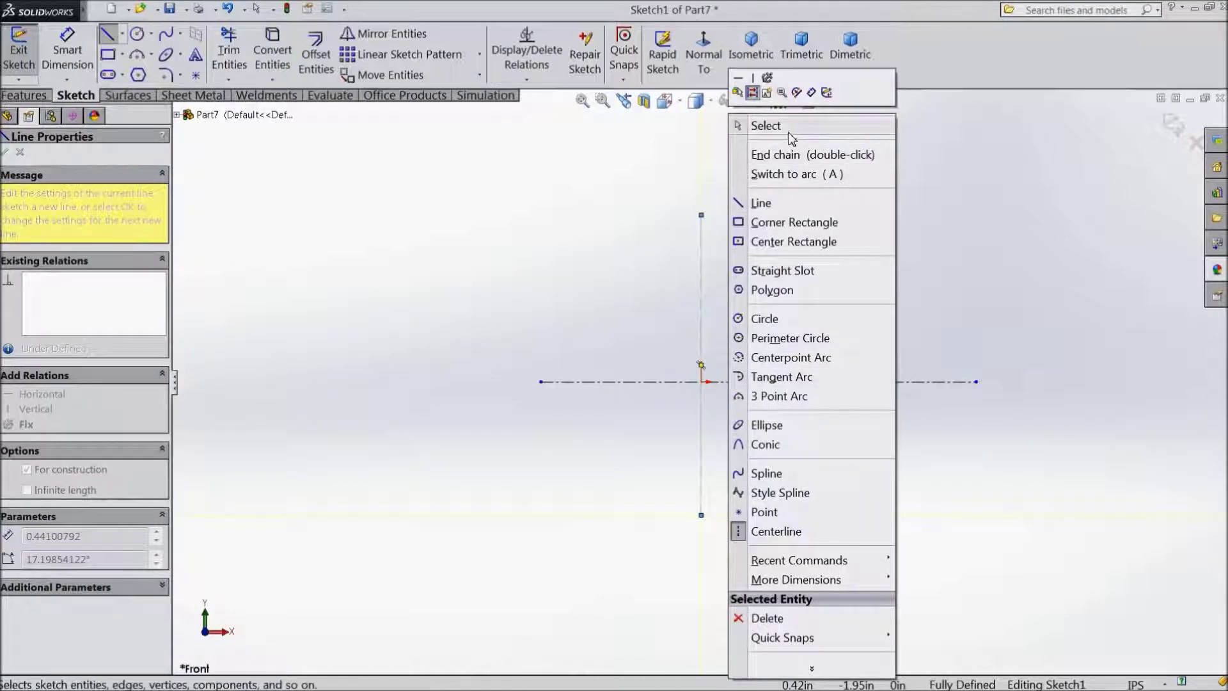
pyautogui.click(786, 128)
# - Draw two concentric circles on the horizontal centerline right of the origin
pyautogui.click(137, 33)
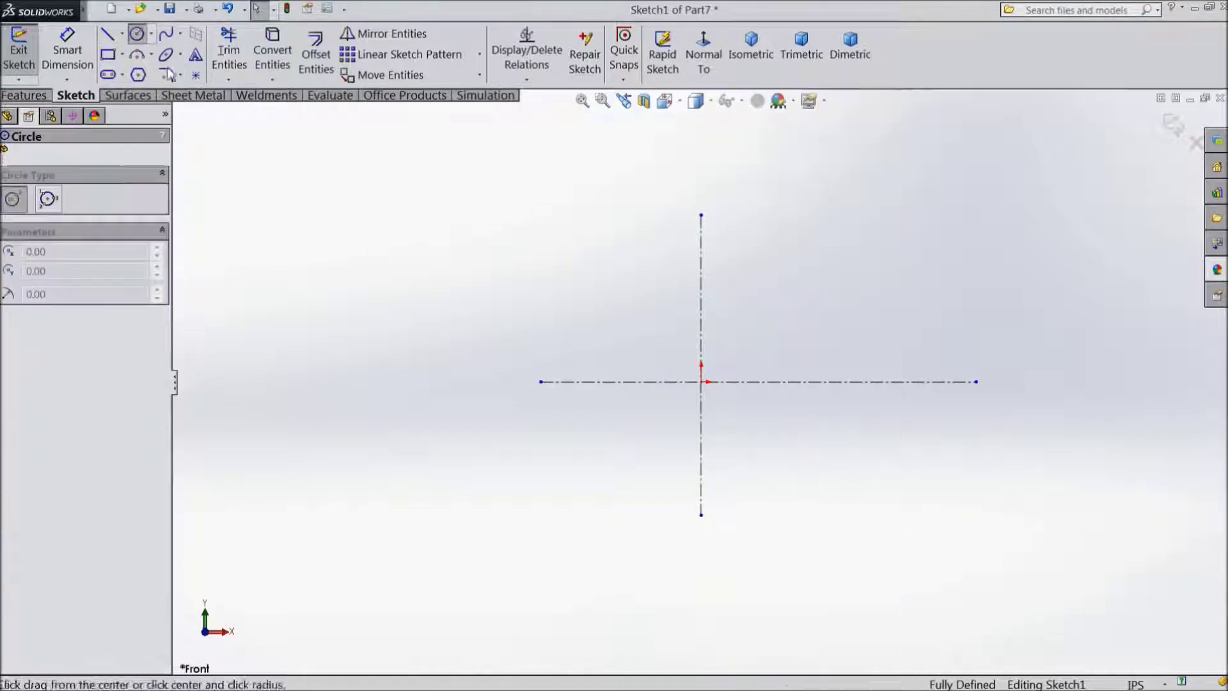
pyautogui.click(795, 382)
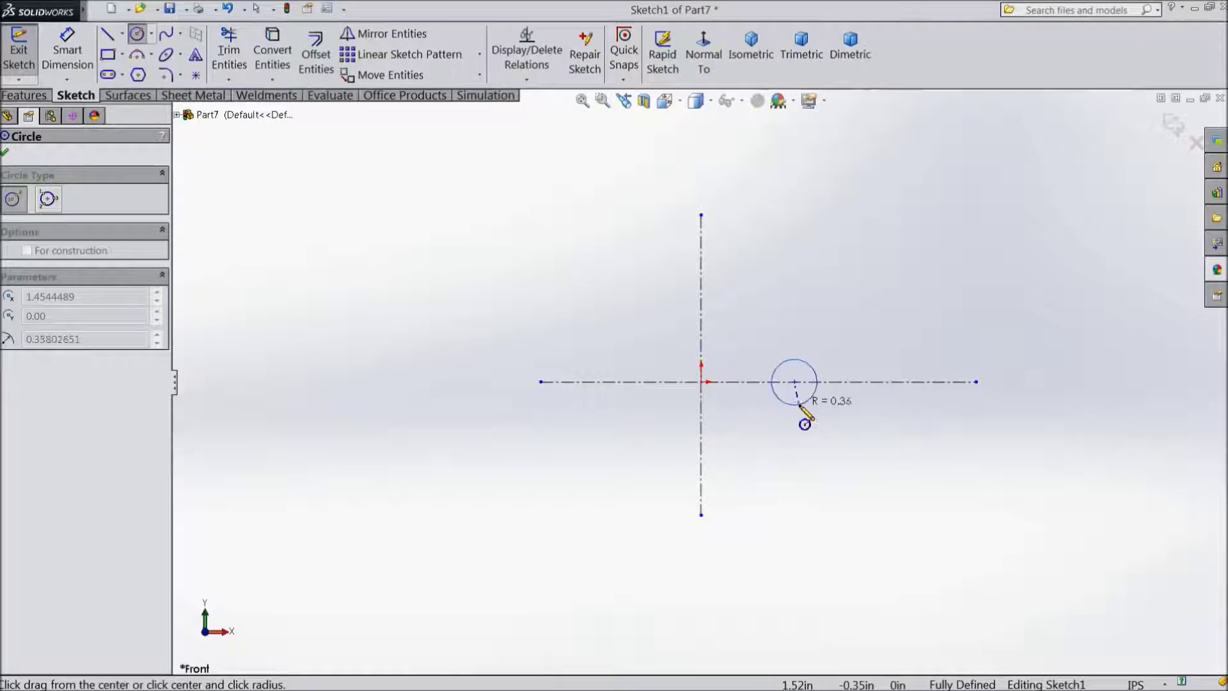
pyautogui.click(799, 404)
pyautogui.click(795, 382)
pyautogui.click(811, 441)
pyautogui.scroll(1, 811, 423)
# - Dimension the outer circle to Ø0.425 in and the inner circle to Ø0.156 in
pyautogui.click(83, 66)
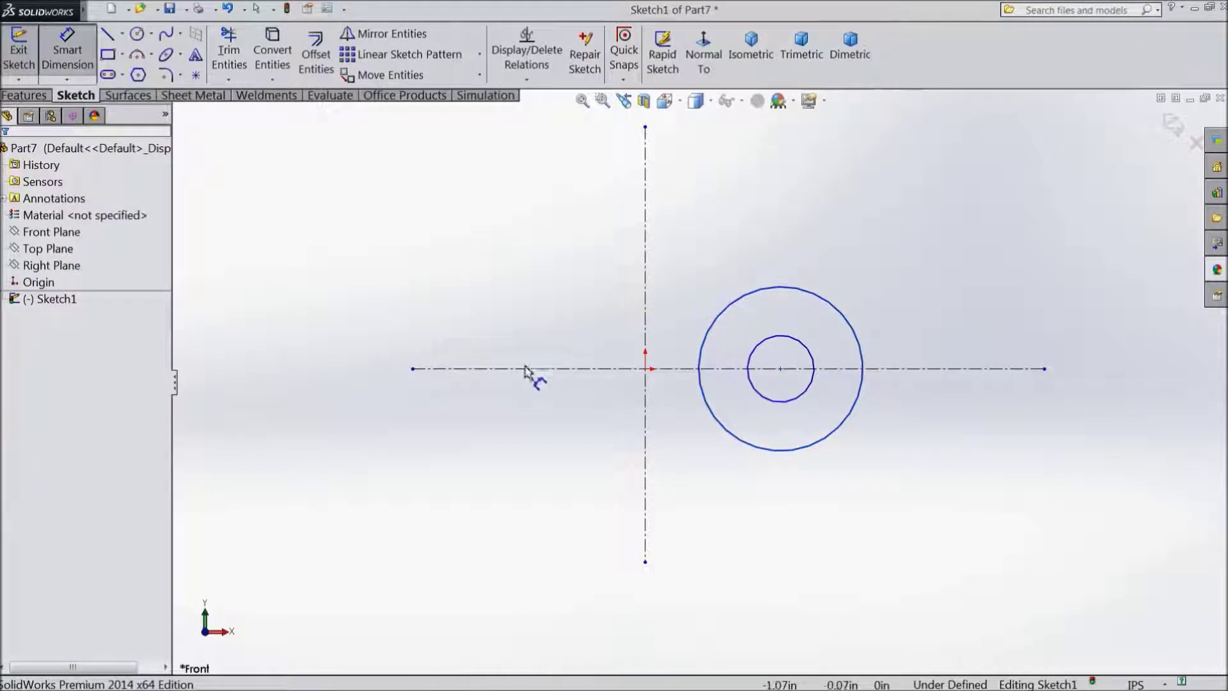
pyautogui.click(843, 428)
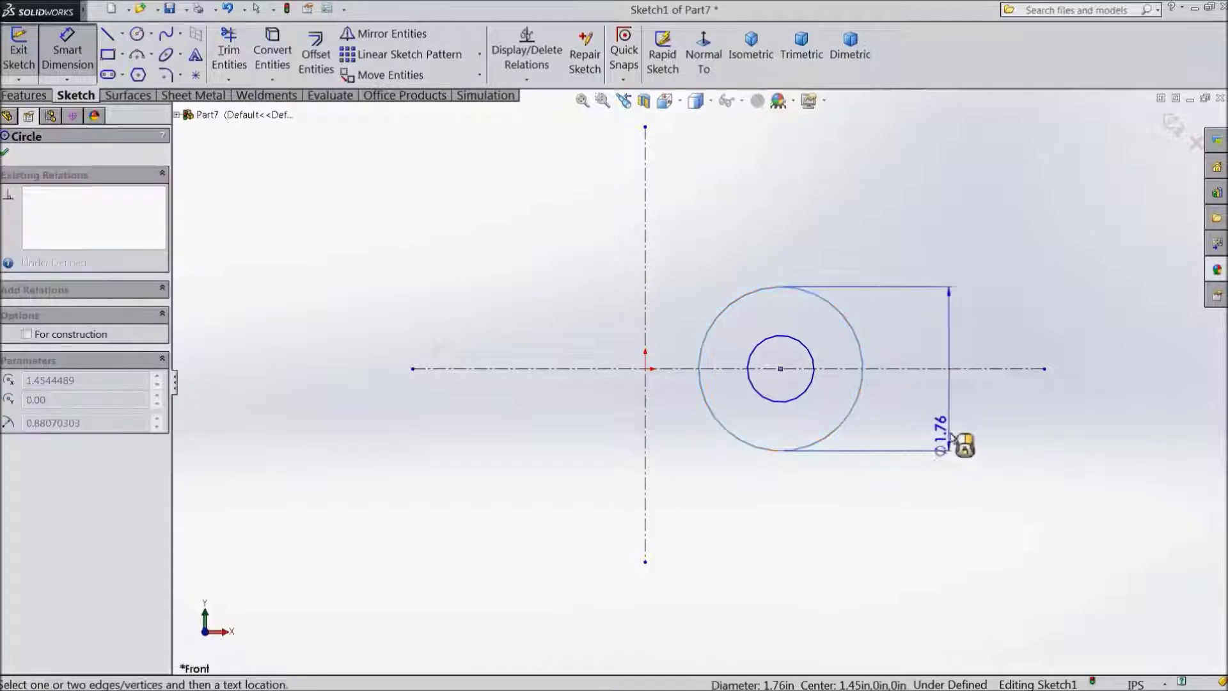
pyautogui.click(959, 402)
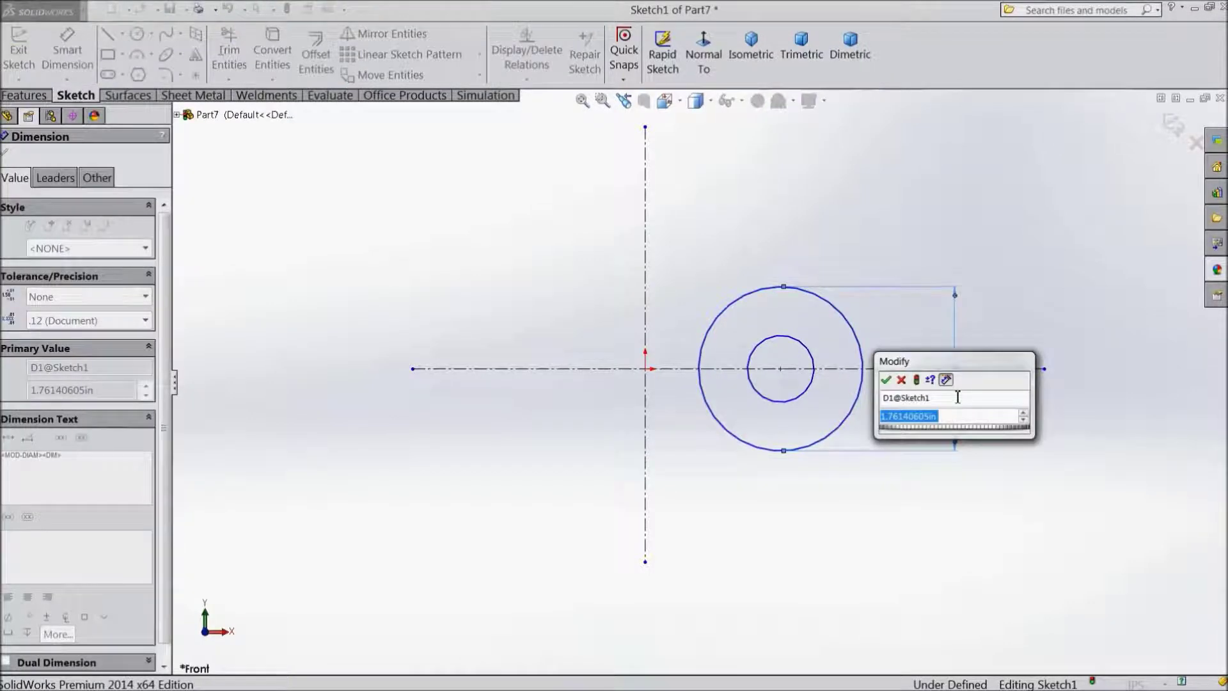
pyautogui.write('0.425')
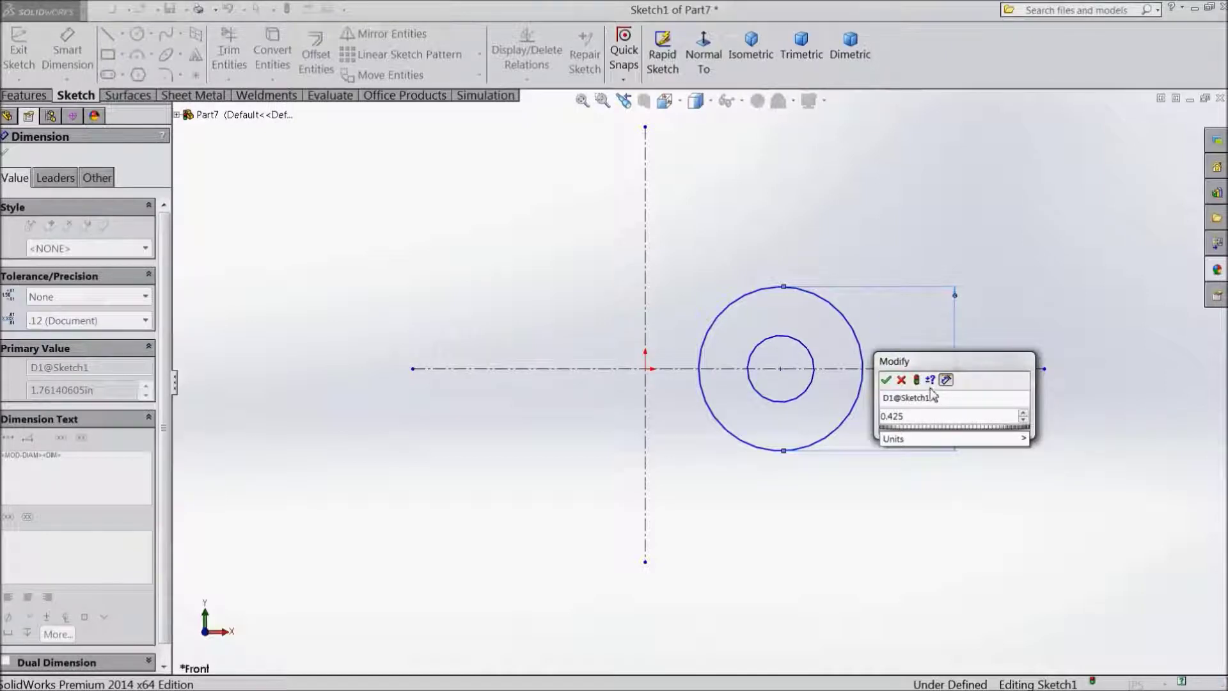
pyautogui.click(886, 380)
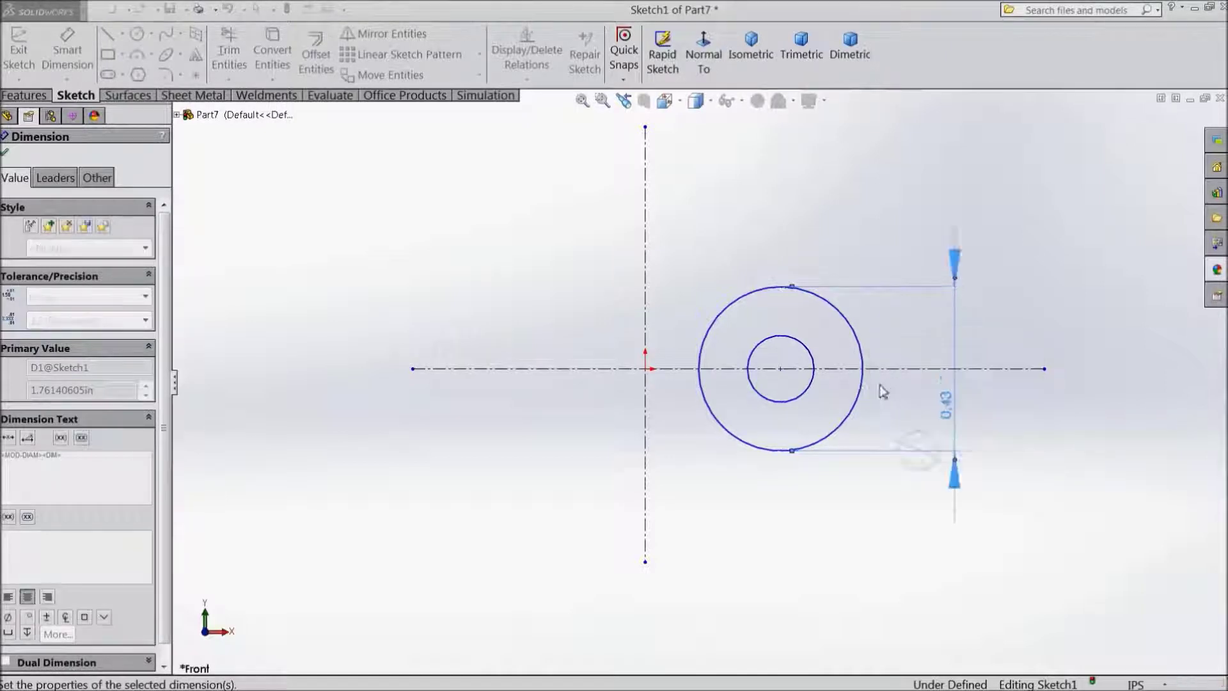
pyautogui.click(802, 397)
pyautogui.click(793, 526)
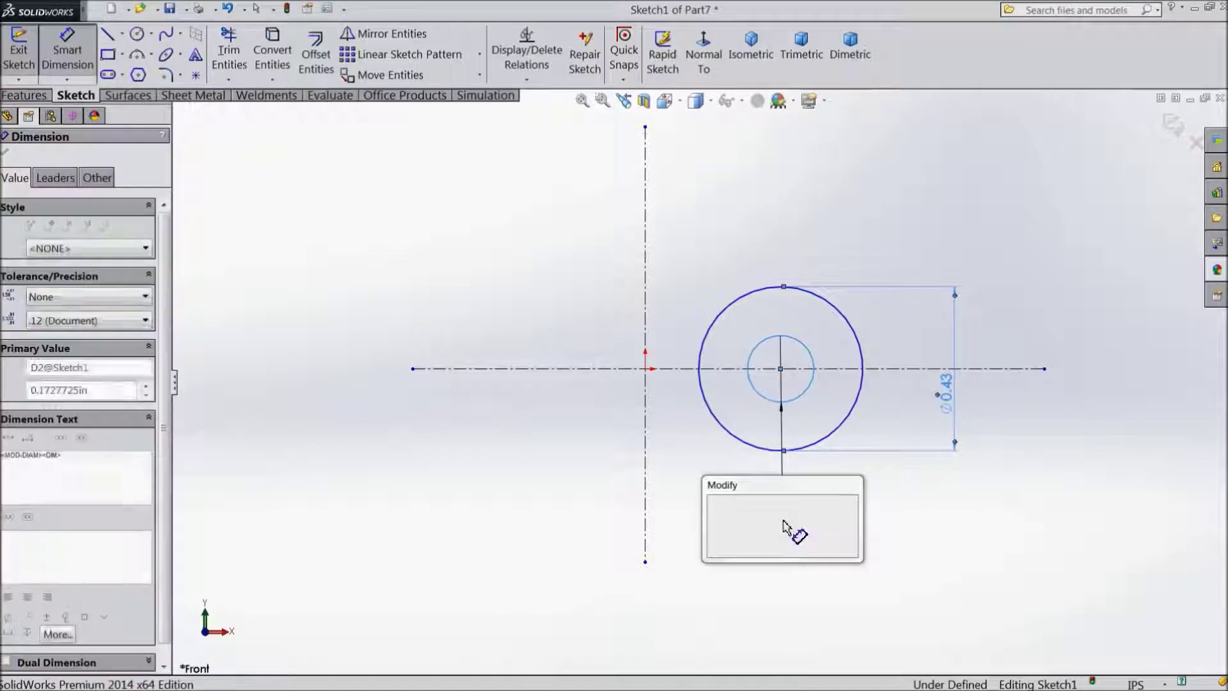
pyautogui.write('0.156')
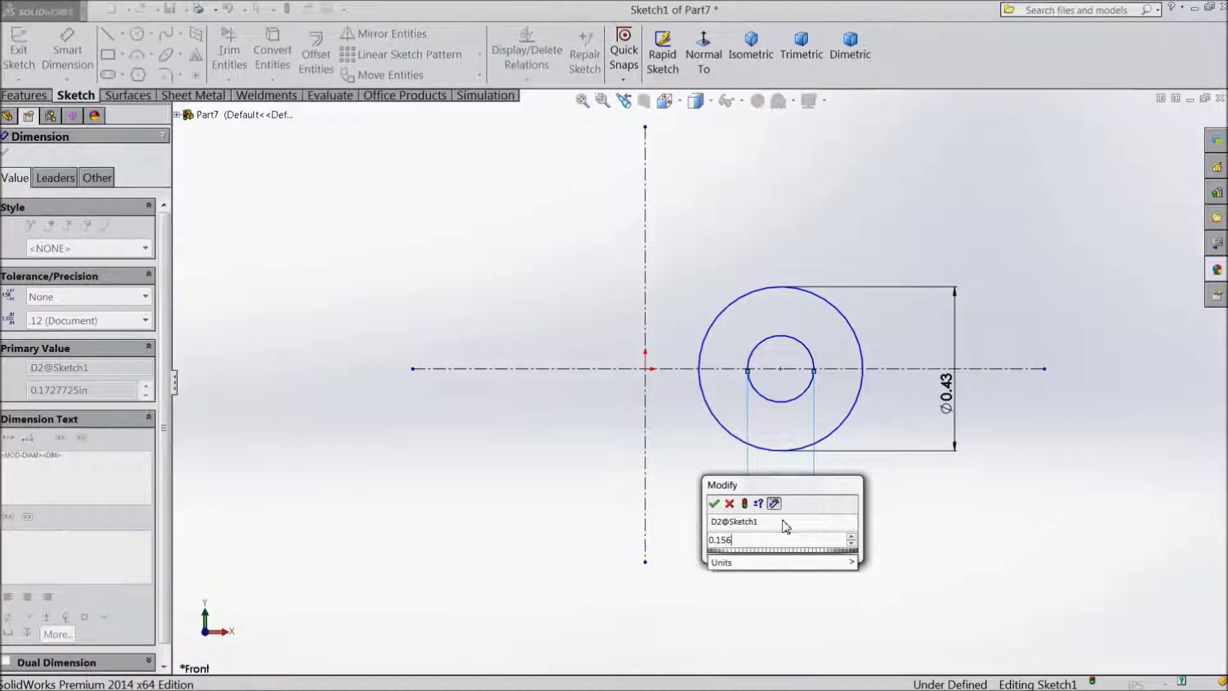
pyautogui.click(715, 504)
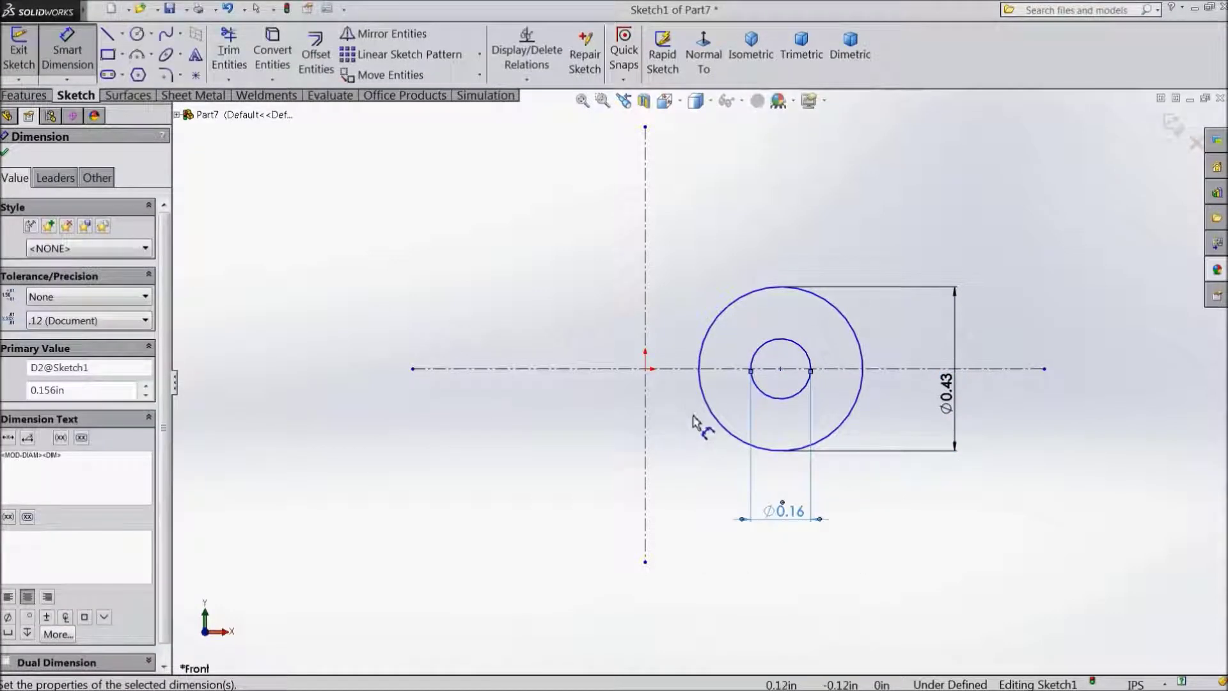
# - Dimension the circles' centre 0.25 in from the vertical centerline
pyautogui.click(786, 396)
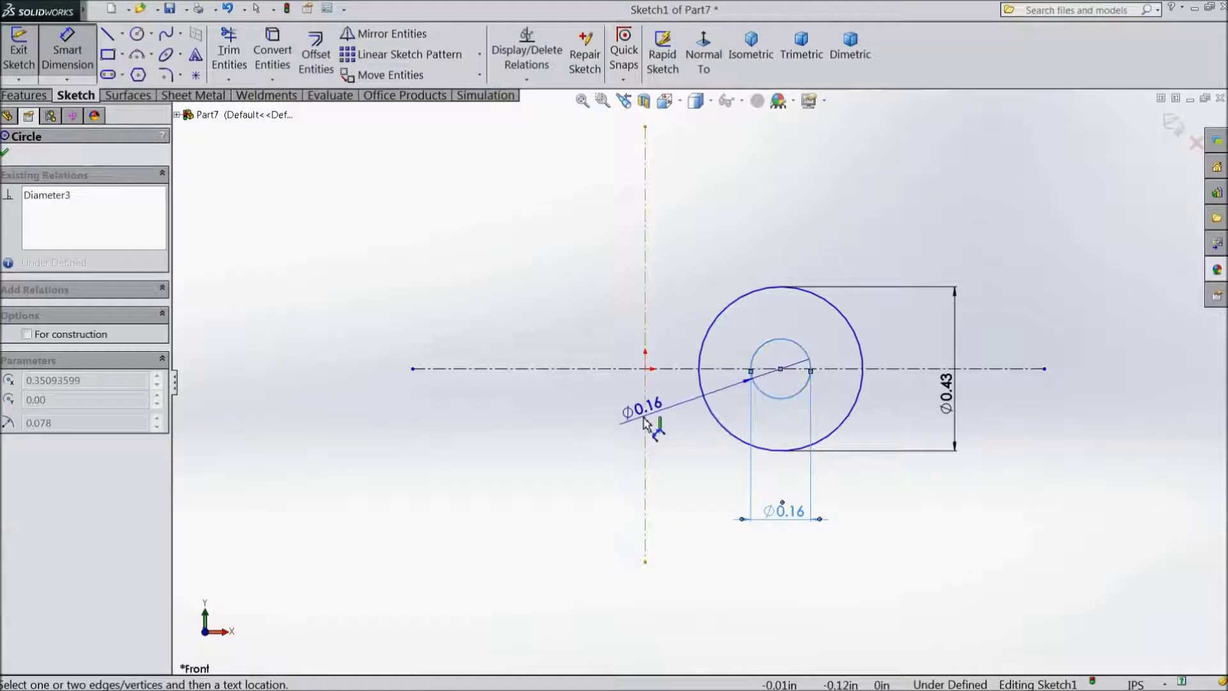
pyautogui.click(646, 474)
pyautogui.click(712, 563)
pyautogui.write('0.25')
pyautogui.click(639, 541)
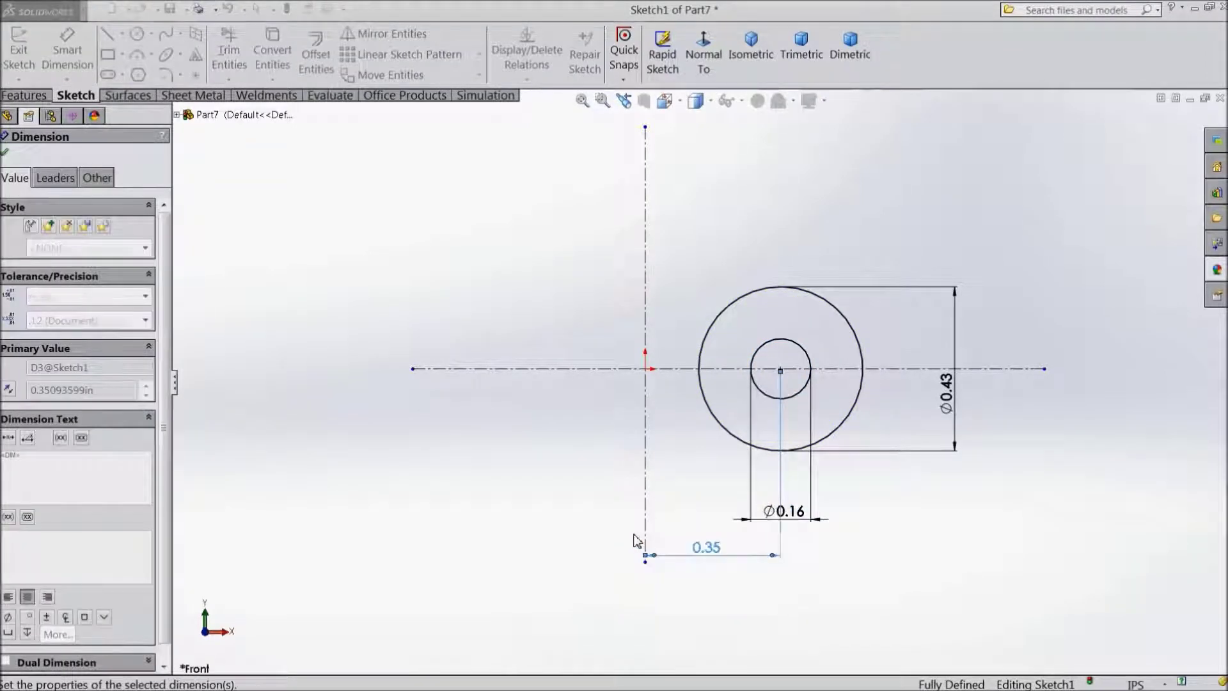
pyautogui.click(6, 152)
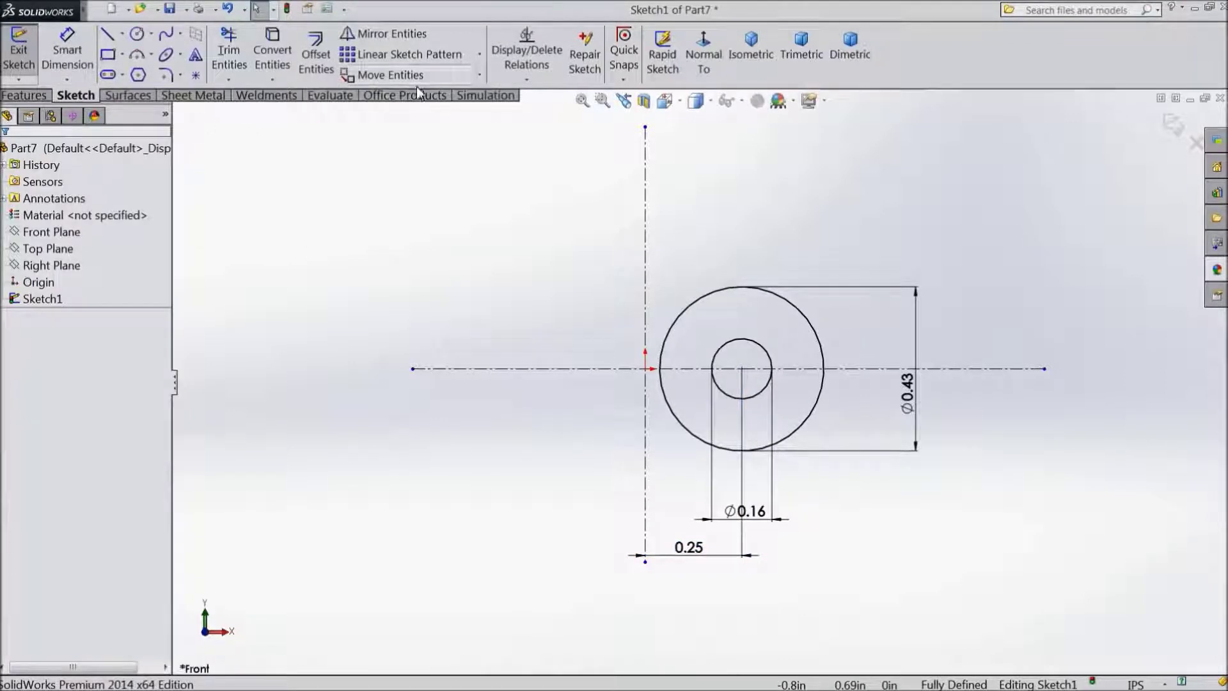
pyautogui.click(383, 33)
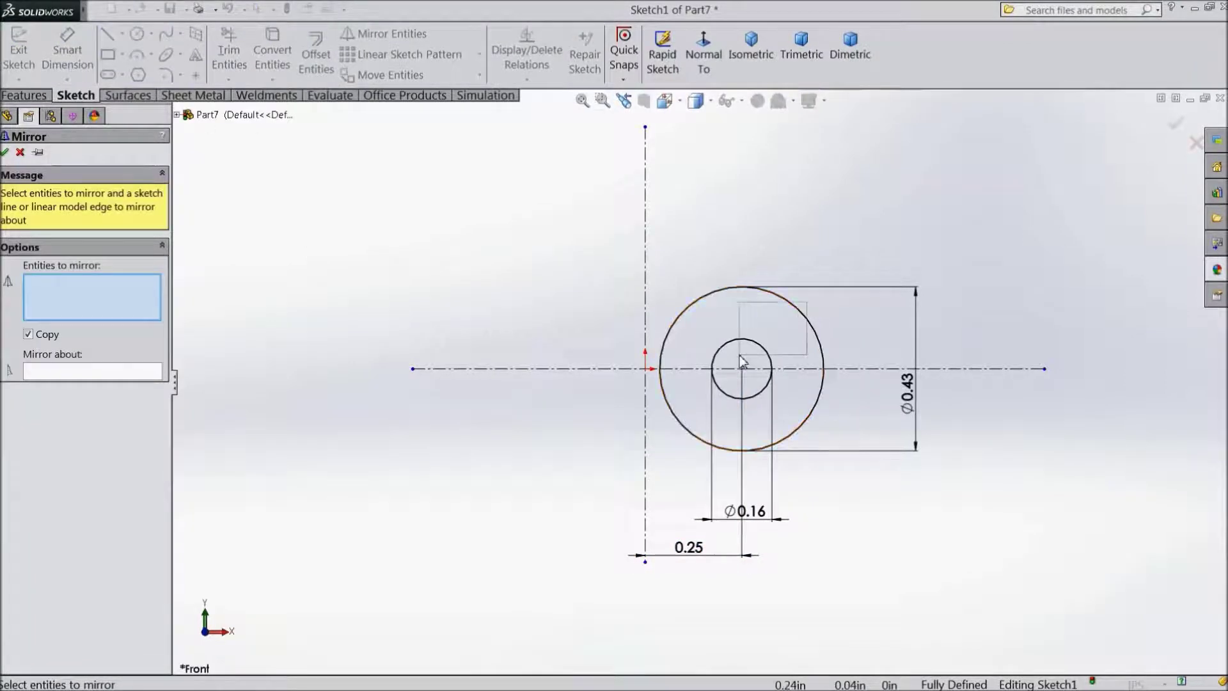
# - Mirror both circles about the vertical centerline to create a matching left pair
pyautogui.moveTo(742, 361); pyautogui.dragTo(742, 359)
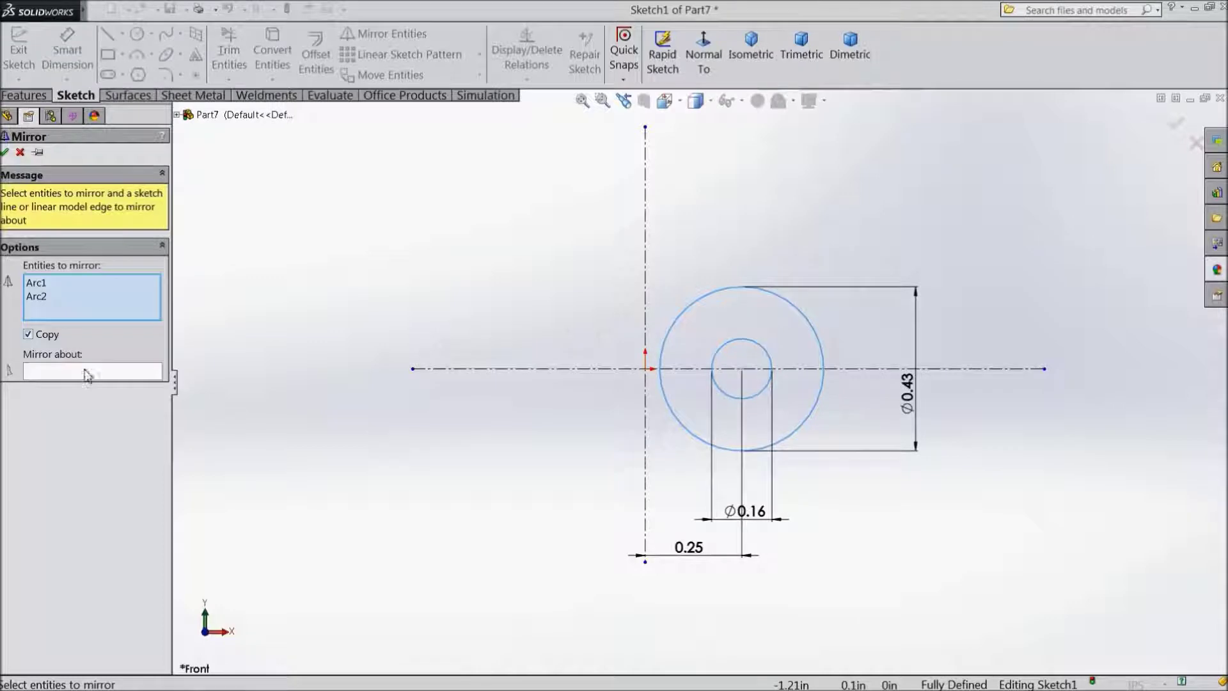
pyautogui.click(88, 373)
pyautogui.click(646, 318)
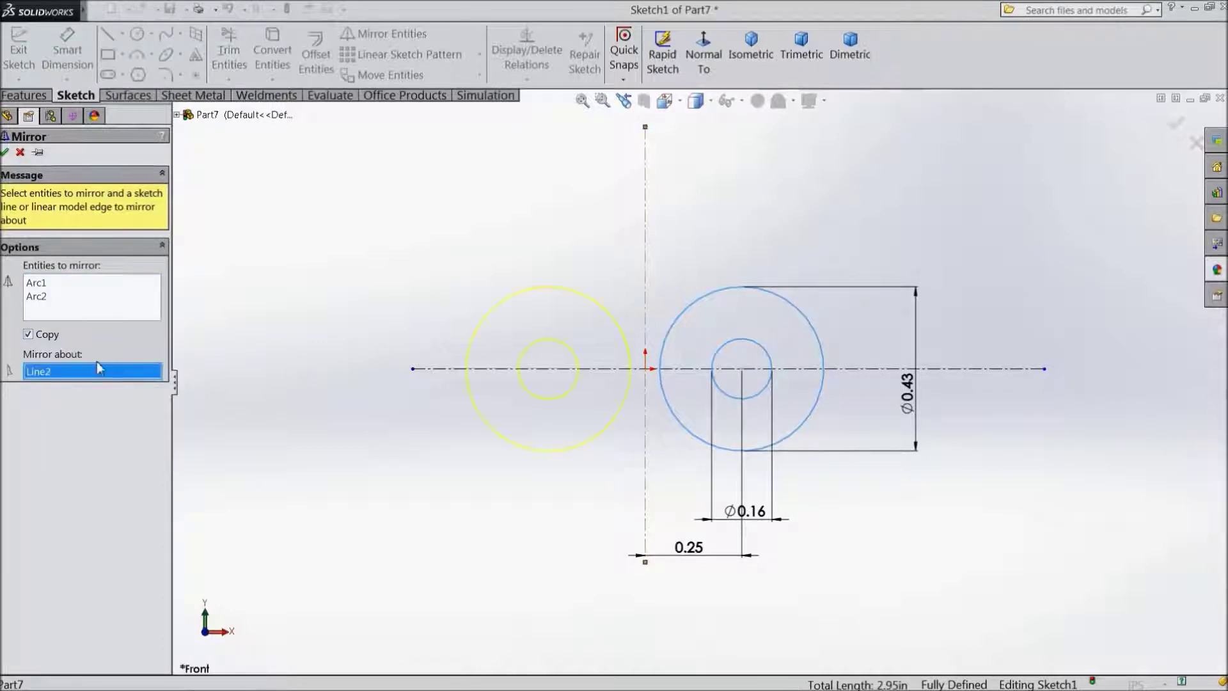
pyautogui.click(4, 154)
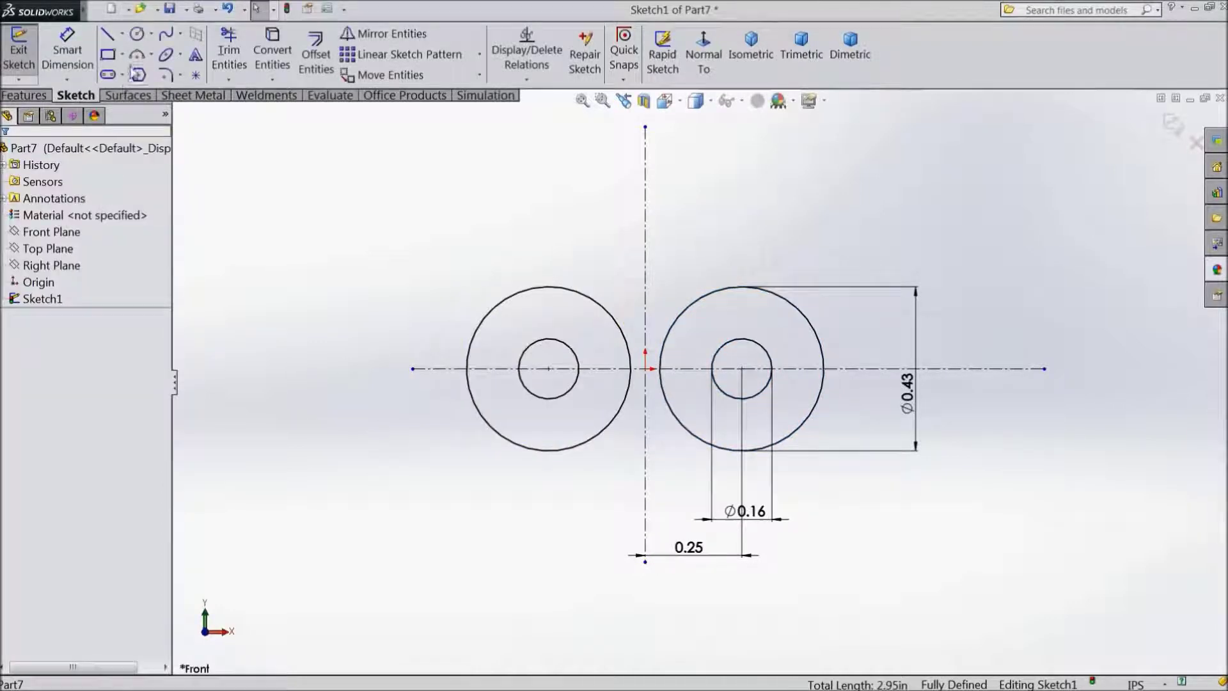
pyautogui.click(151, 55)
pyautogui.click(170, 110)
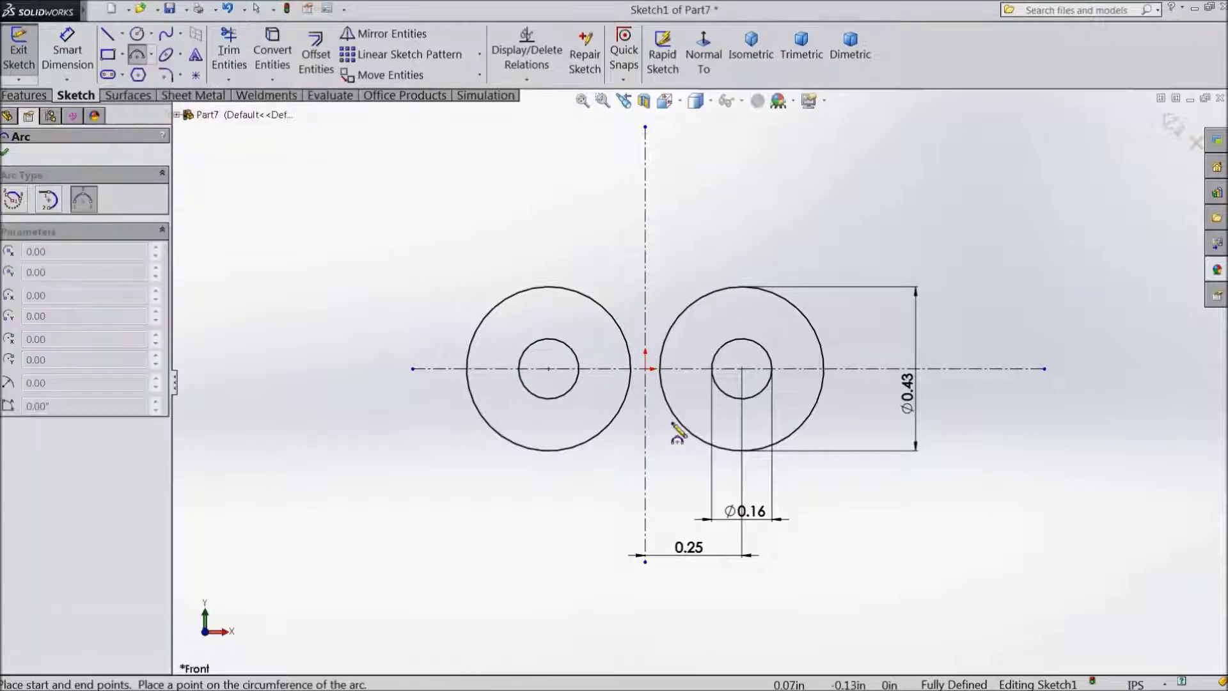
# - Draw a three-point neck arc above the centerline between the two outer circles
pyautogui.scroll(-2, 674, 382)
pyautogui.scroll(-2, 669, 377)
pyautogui.click(583, 295)
pyautogui.click(676, 298)
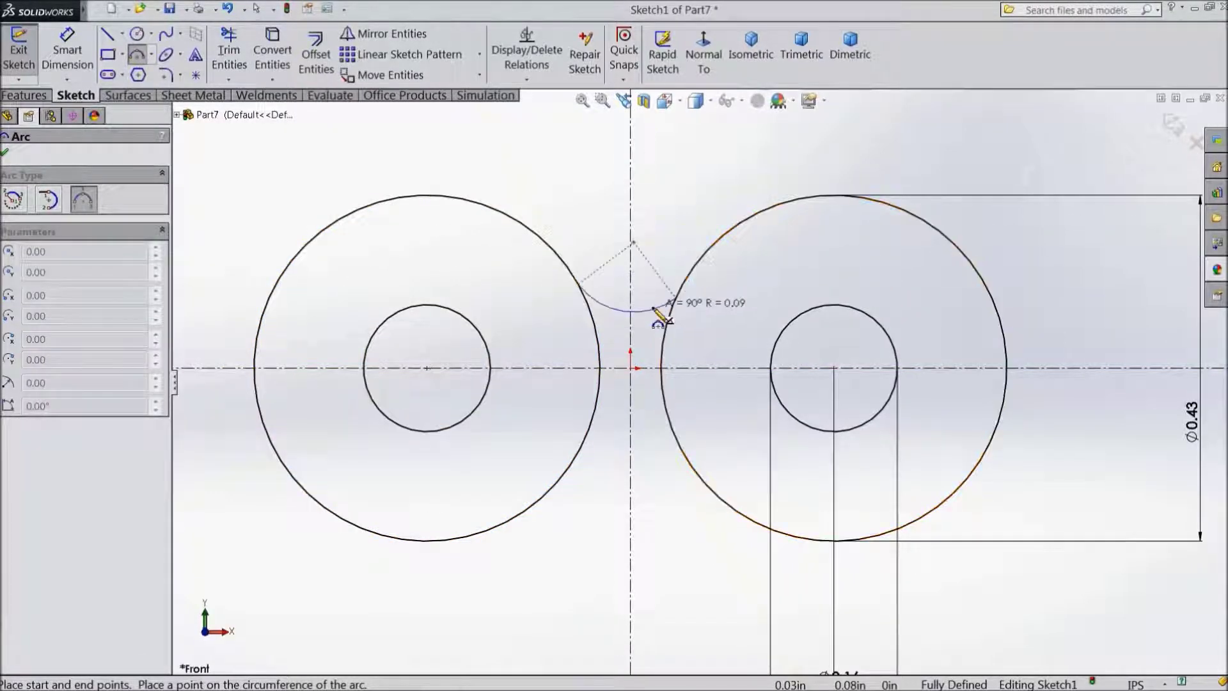
pyautogui.click(643, 304)
pyautogui.rightClick(471, 149)
pyautogui.click(511, 159)
# - Make the neck arc tangent to both the right and left outer circles
pyautogui.scroll(-2, 723, 323)
pyautogui.moveTo(729, 309); pyautogui.dragTo(678, 354)
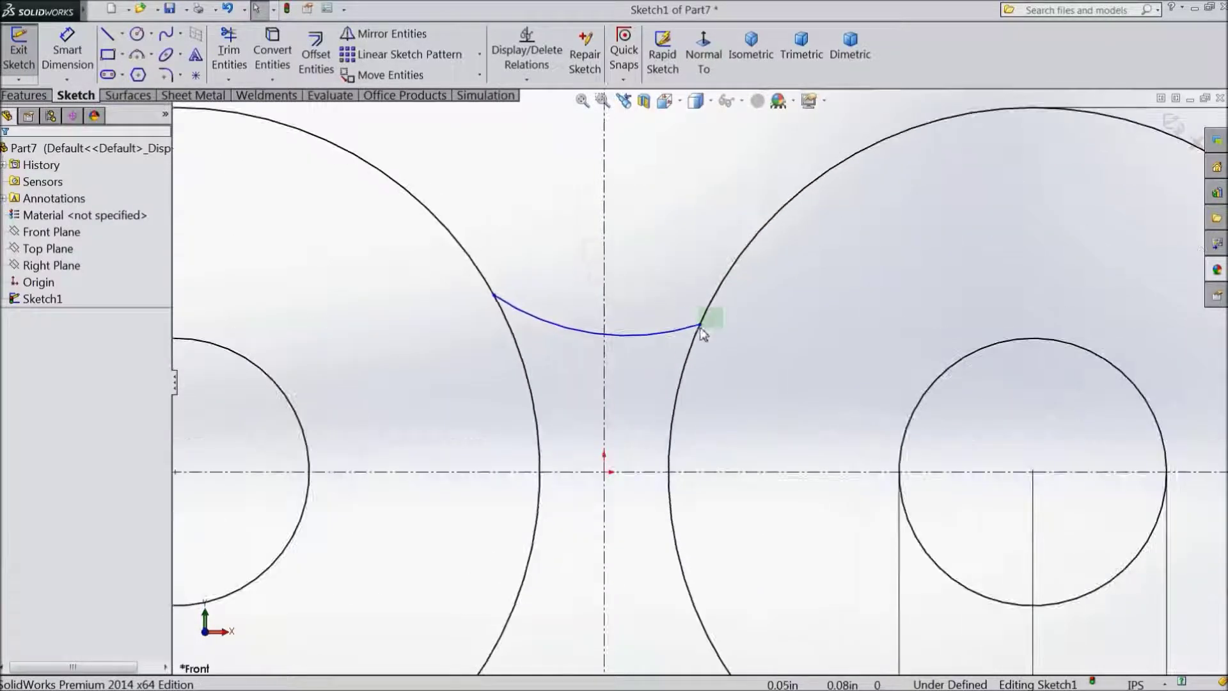
pyautogui.click(730, 296)
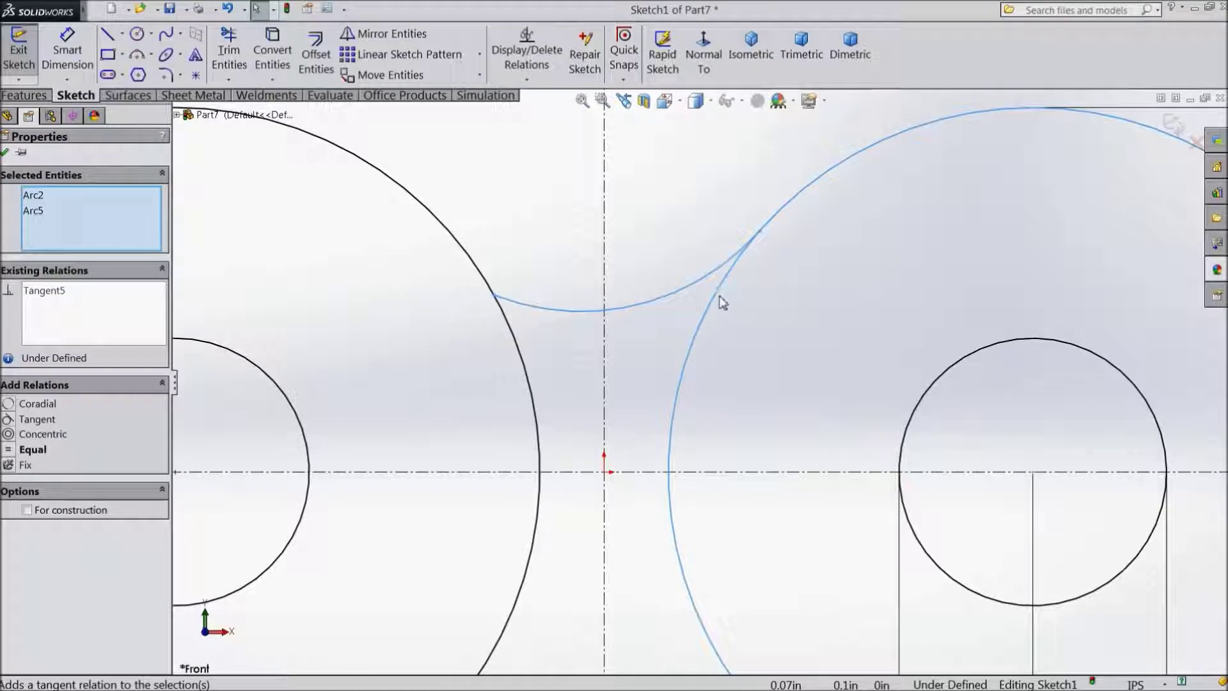
pyautogui.moveTo(509, 282); pyautogui.dragTo(474, 316)
pyautogui.click(529, 267)
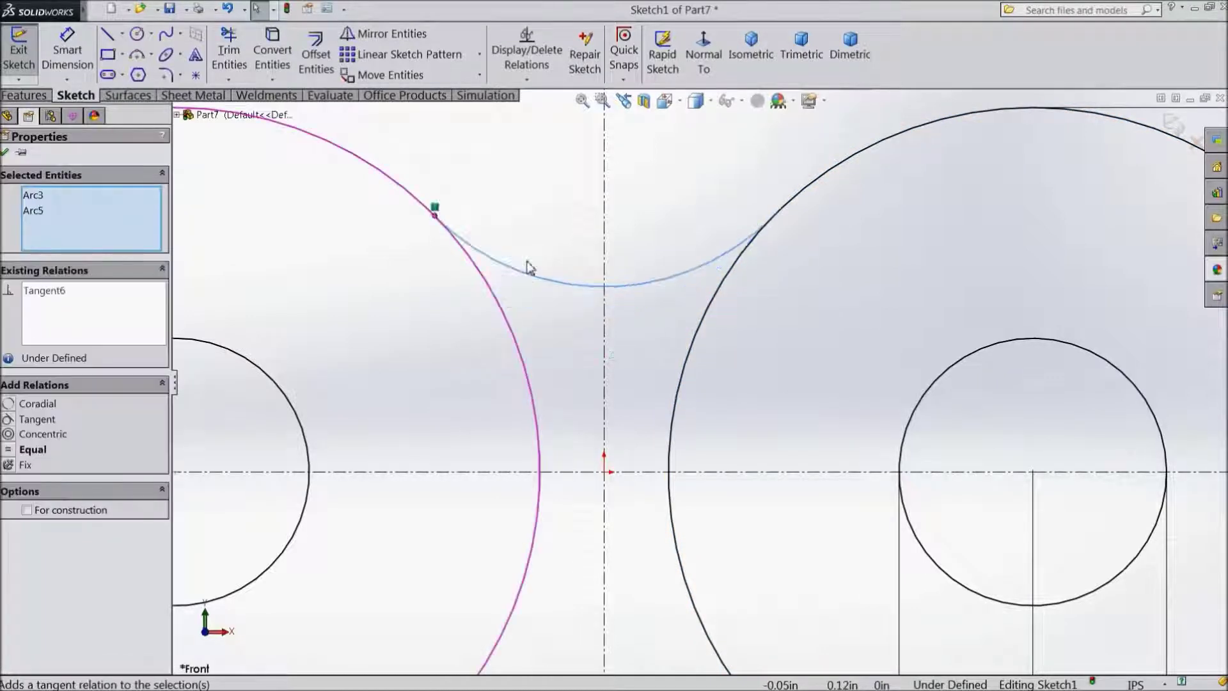
pyautogui.click(5, 152)
pyautogui.click(384, 34)
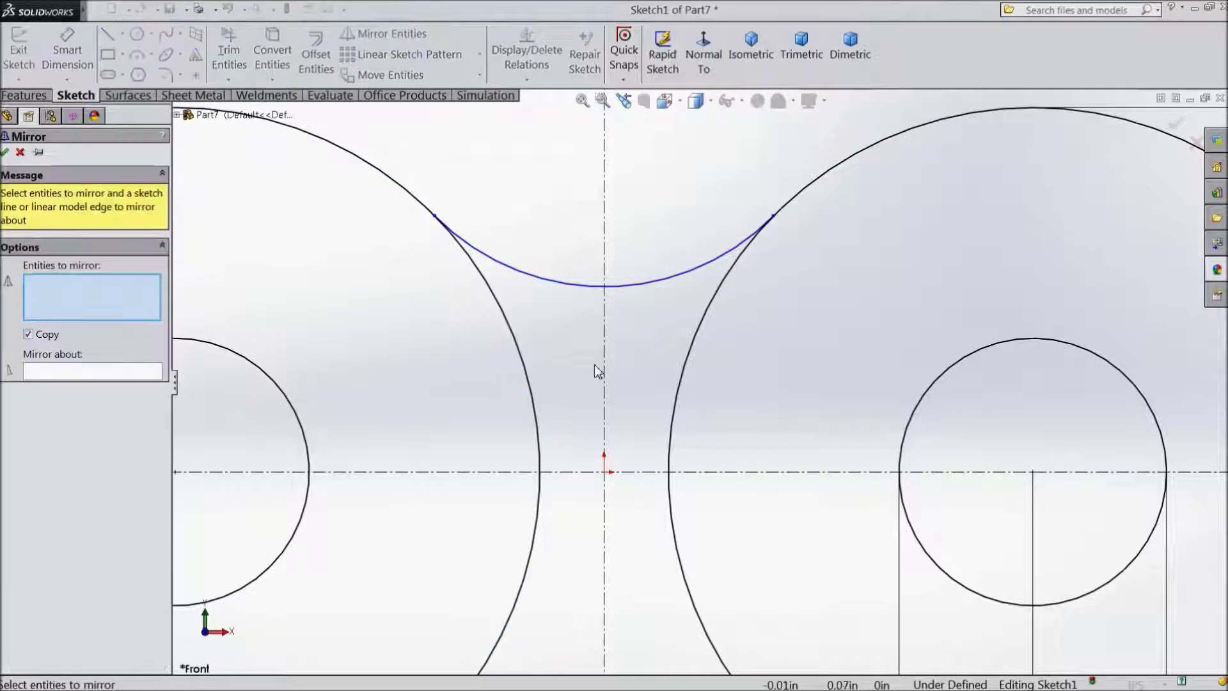
# - Mirror the neck arc about the horizontal centerline to form the lower arc
pyautogui.click(579, 296)
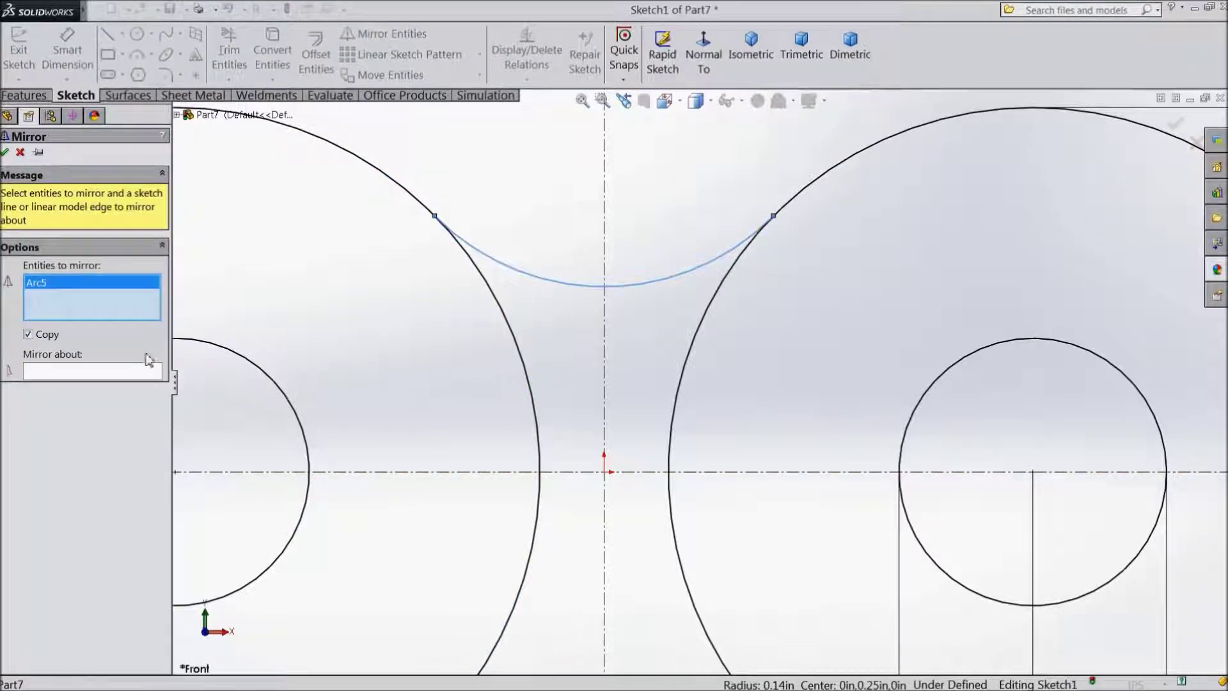
pyautogui.click(125, 373)
pyautogui.click(596, 487)
pyautogui.scroll(3, 584, 484)
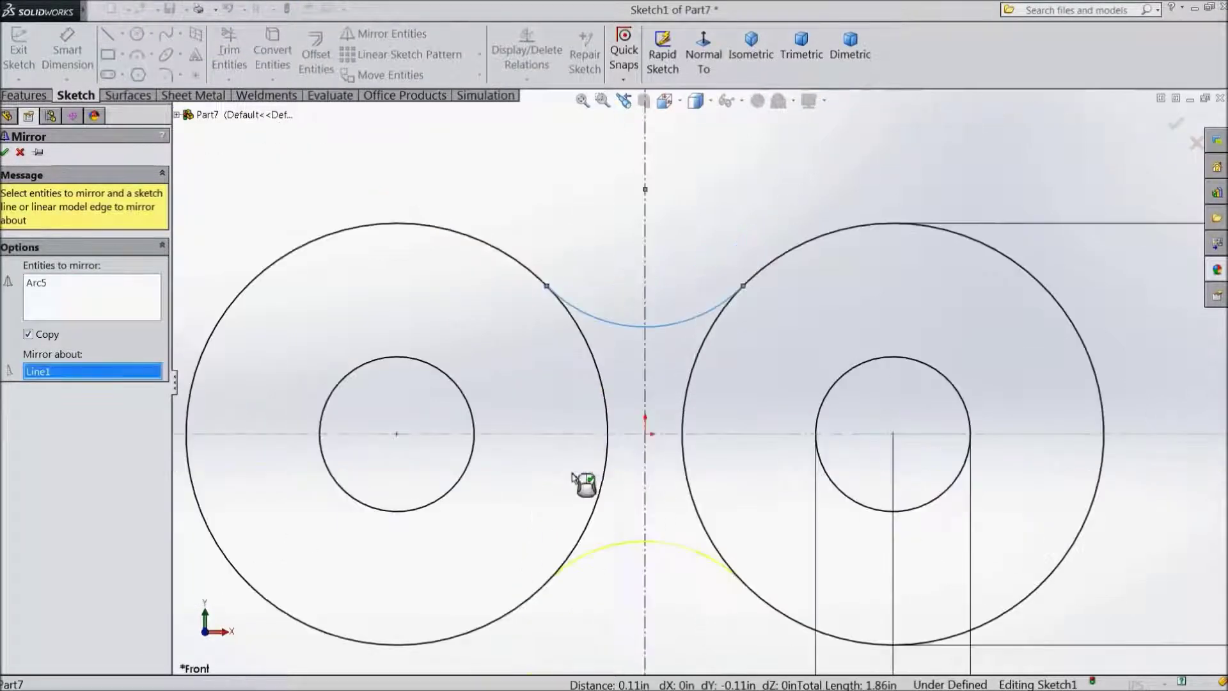
pyautogui.scroll(-1, 614, 505)
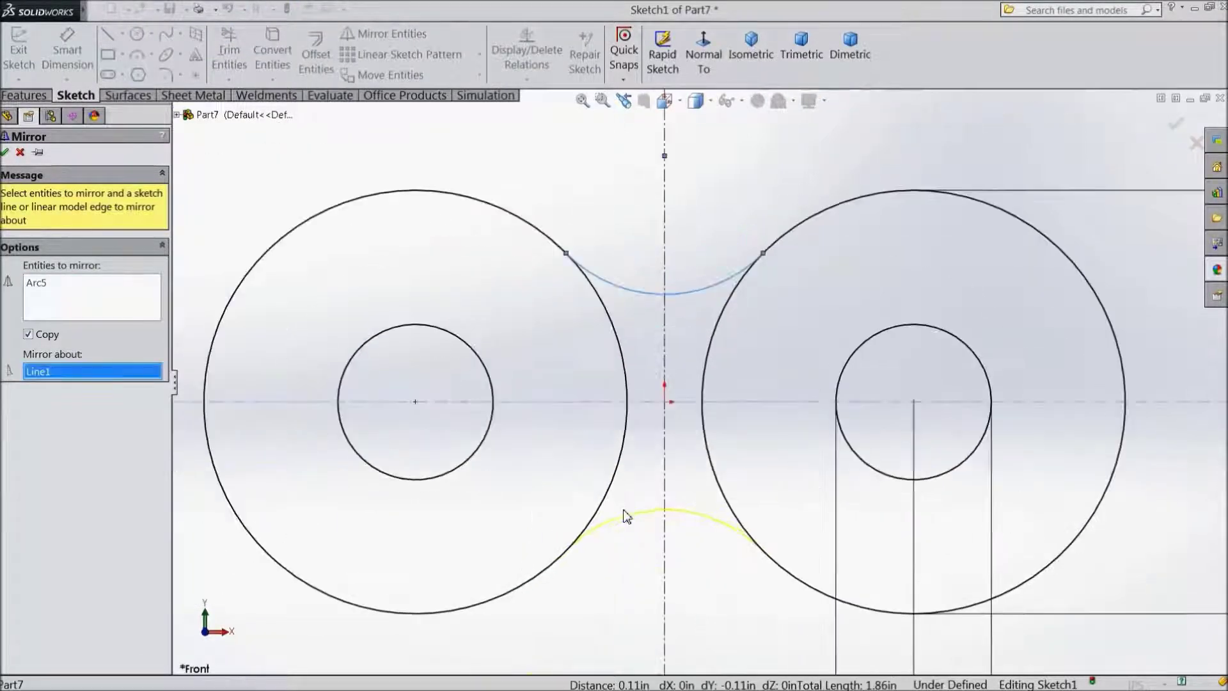
pyautogui.click(5, 153)
# - Trim the inner circle segments inside the neck, leaving a closed peanut outline
pyautogui.click(229, 54)
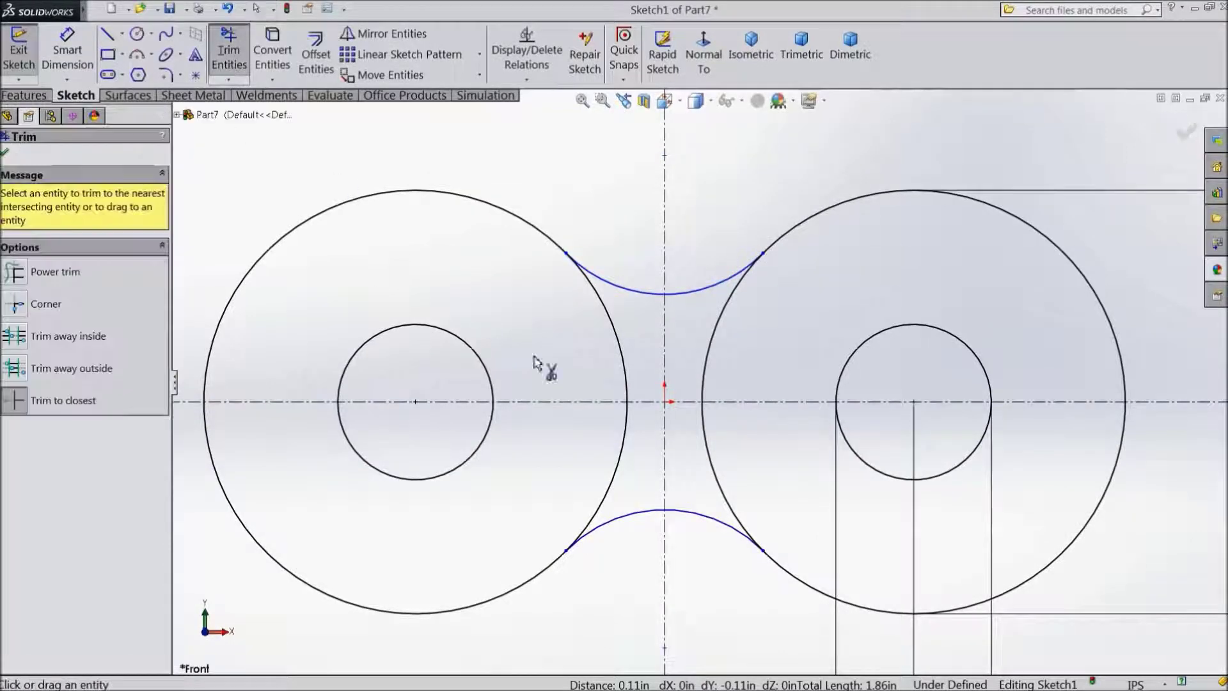
pyautogui.click(627, 393)
pyautogui.click(708, 461)
pyautogui.click(707, 373)
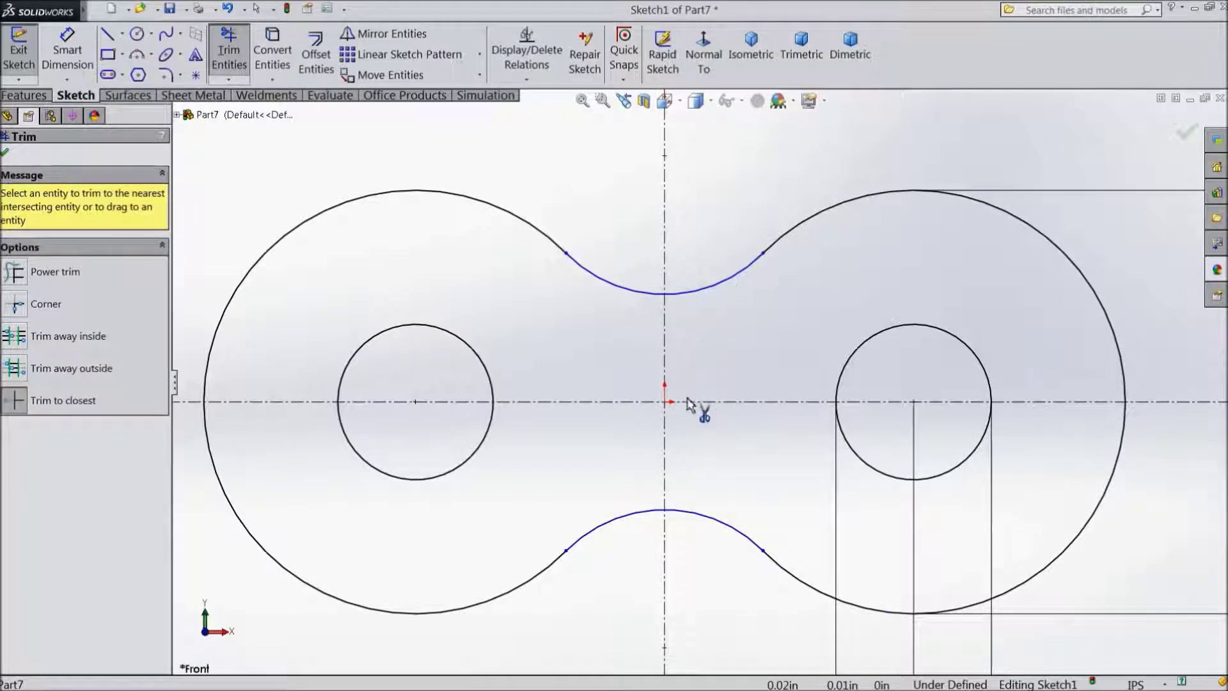
pyautogui.scroll(2, 543, 357)
pyautogui.scroll(2, 534, 357)
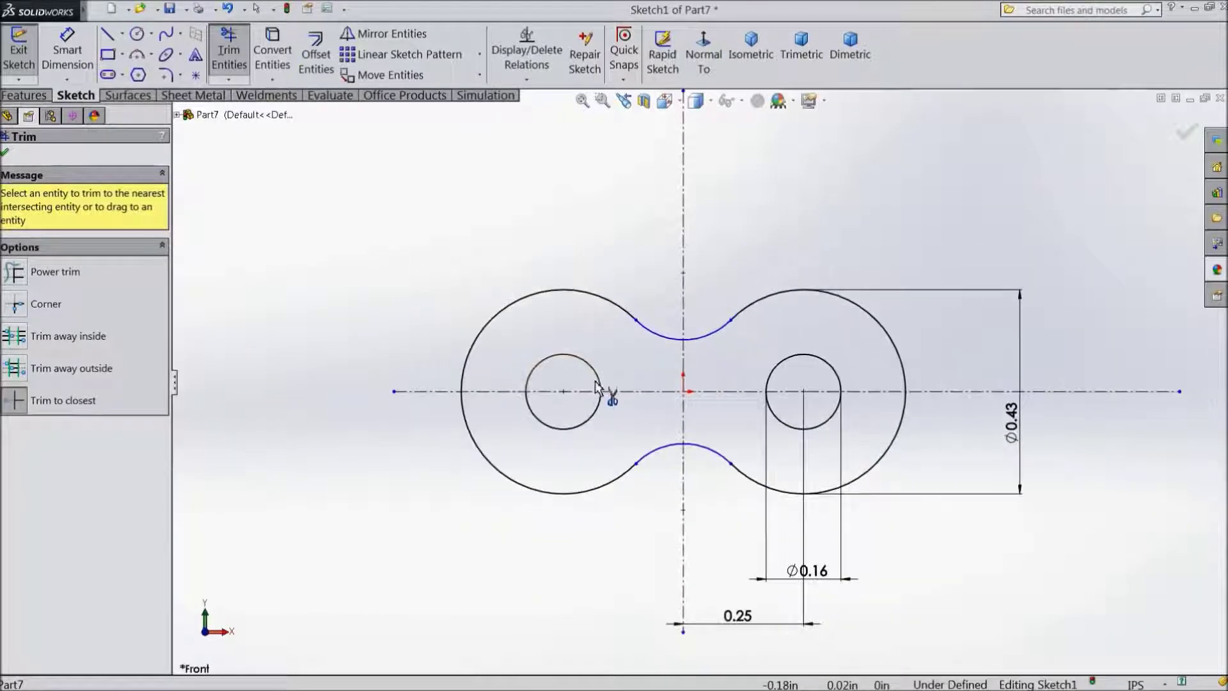
pyautogui.click(5, 153)
pyautogui.click(25, 95)
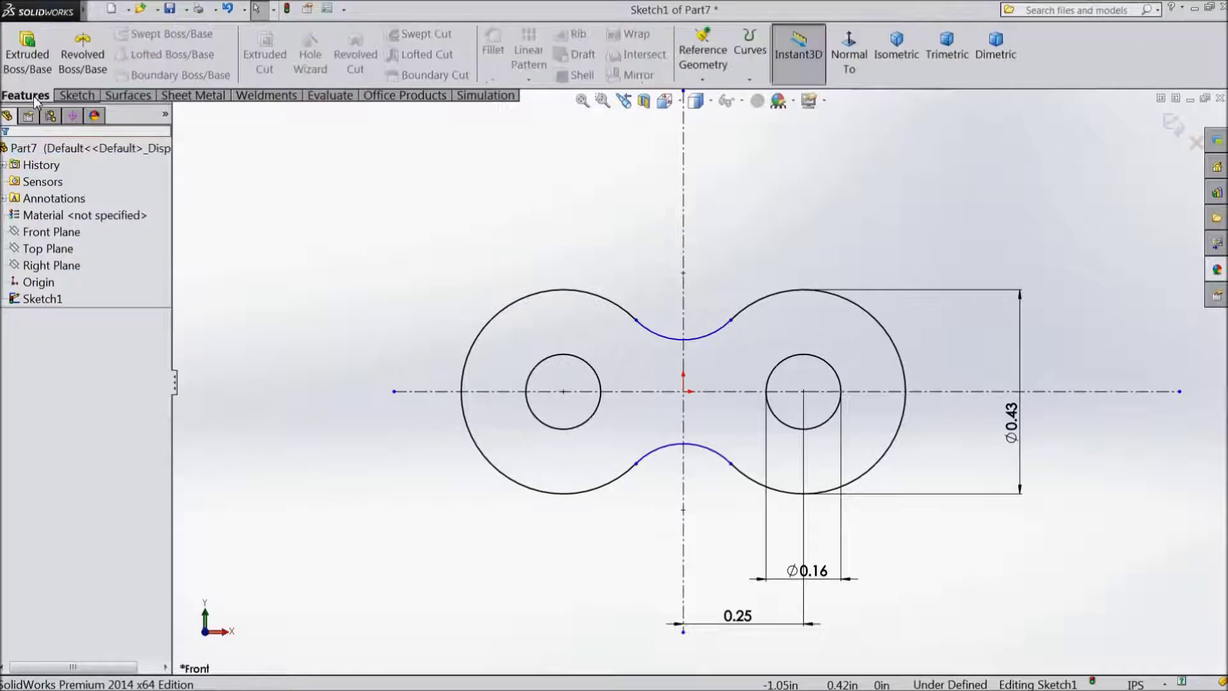
# - Extrude the peanut outline Blind 0.0625 in into plate Boss-Extrude1, then orbit to view it
pyautogui.click(37, 70)
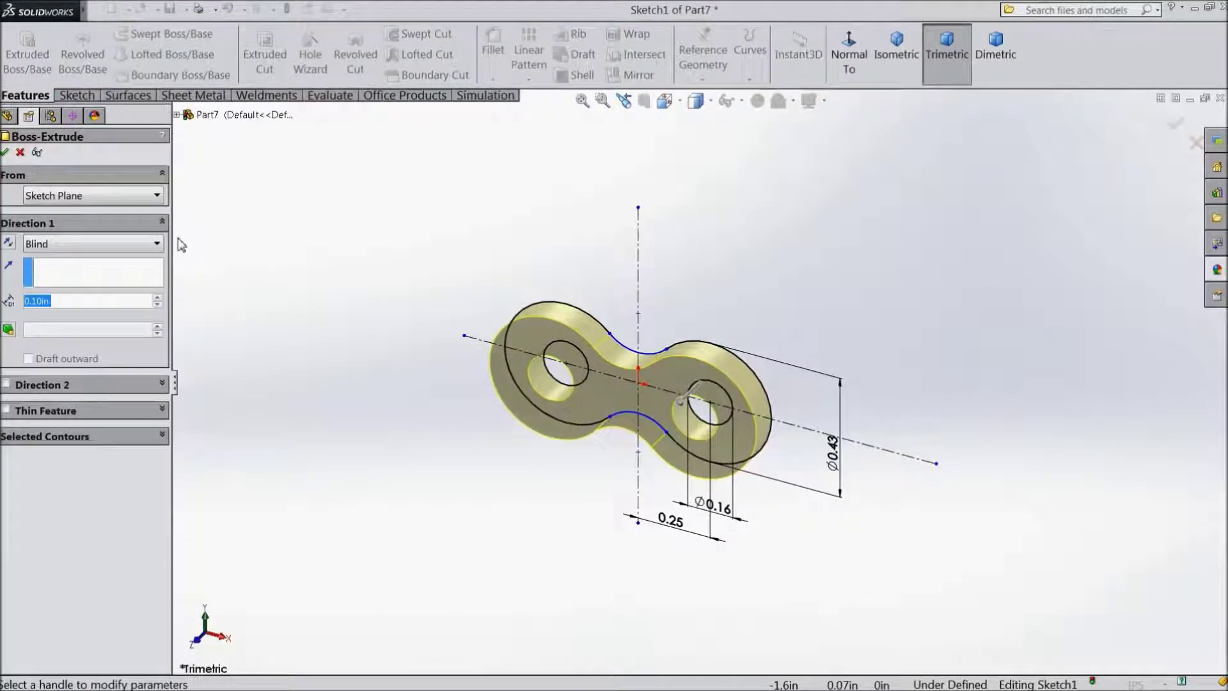
pyautogui.write('0.0625')
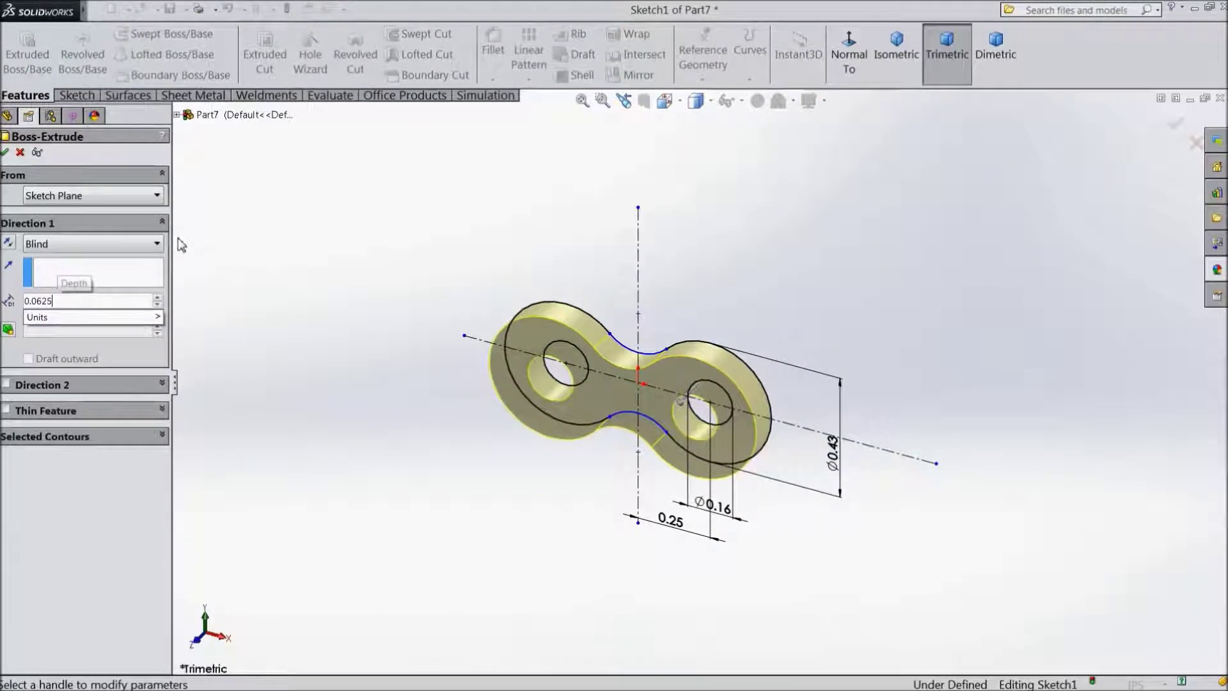
pyautogui.press('Return')
pyautogui.scroll(-2, 674, 417)
pyautogui.click(595, 413)
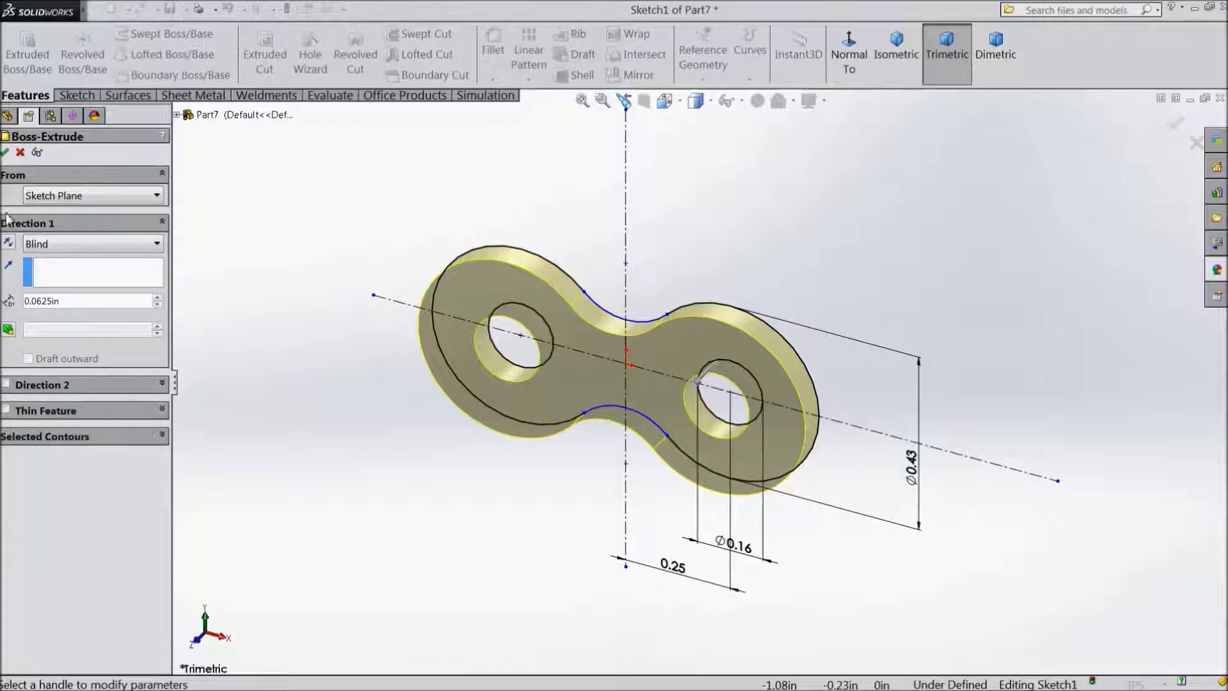
pyautogui.click(6, 153)
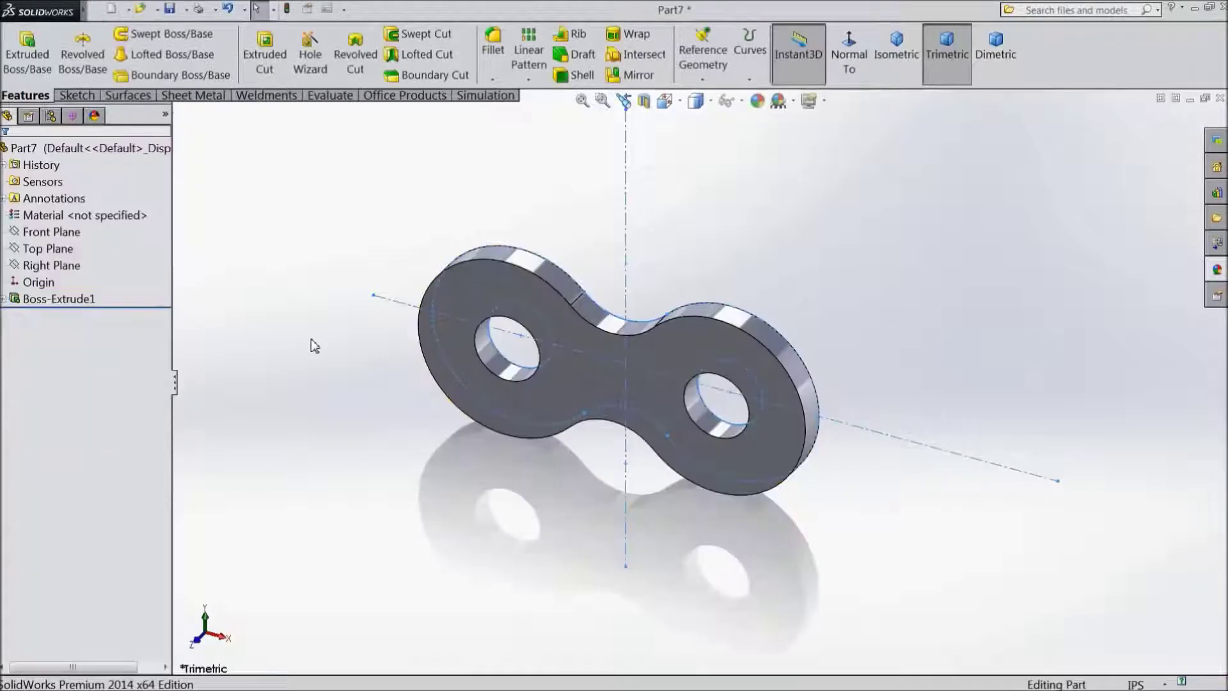
pyautogui.moveTo(337, 369)
pyautogui.mouseDown(button='middle')
pyautogui.moveTo(365, 367)
pyautogui.moveTo(274, 425)
pyautogui.mouseUp(button='middle')
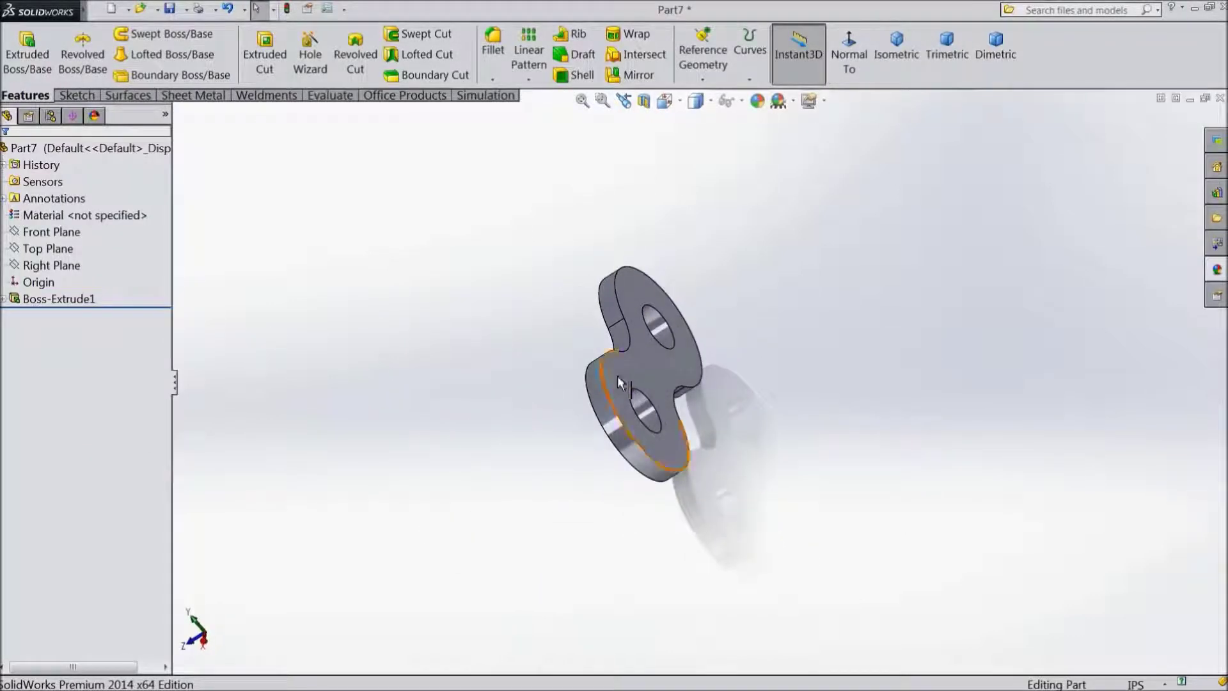
# - Sketch on the plate face and convert the hole edge into a circle
pyautogui.click(665, 376)
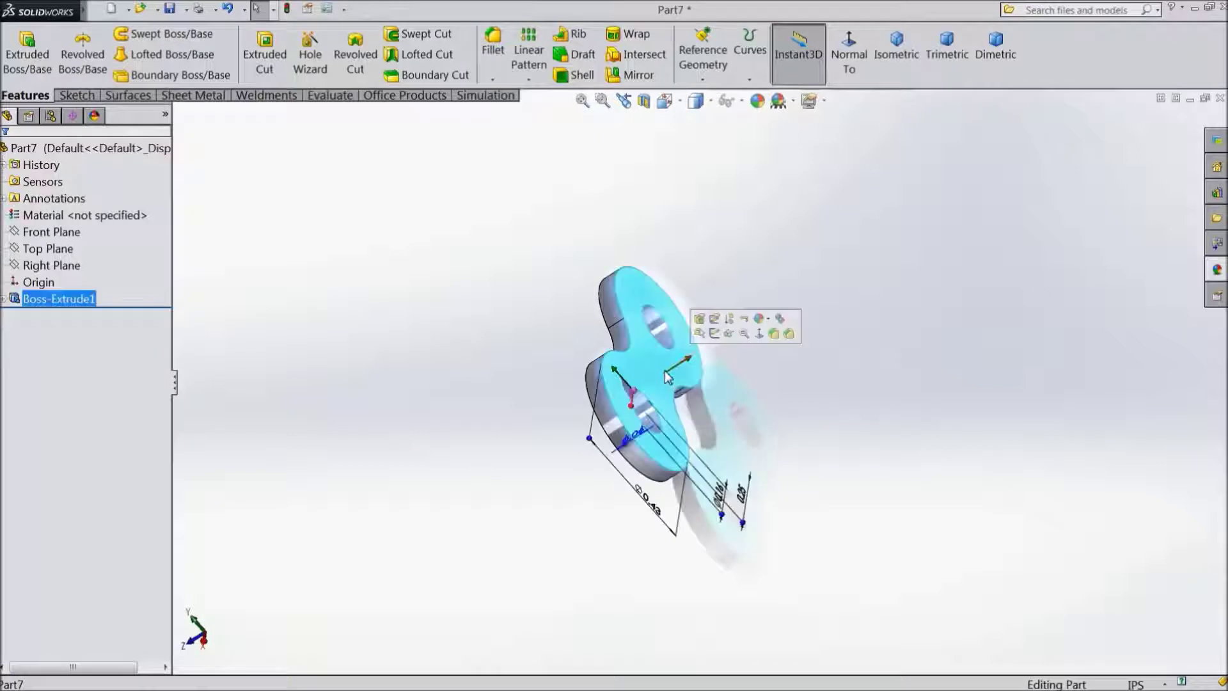
pyautogui.click(715, 337)
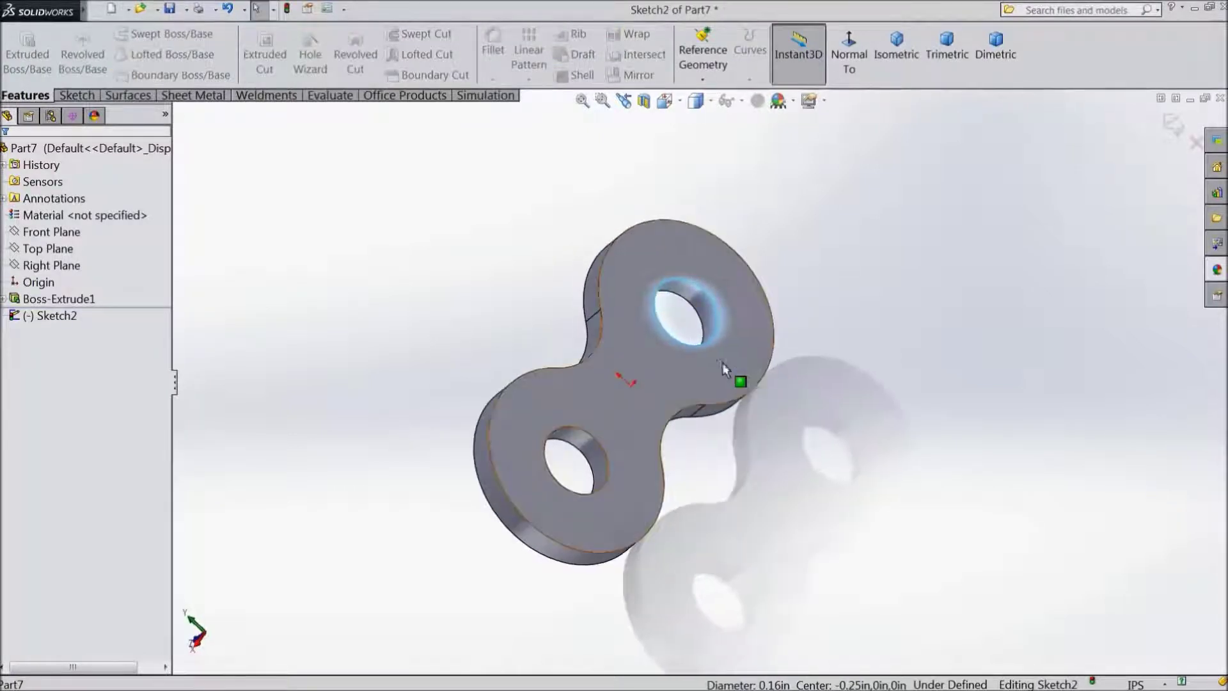
pyautogui.click(83, 96)
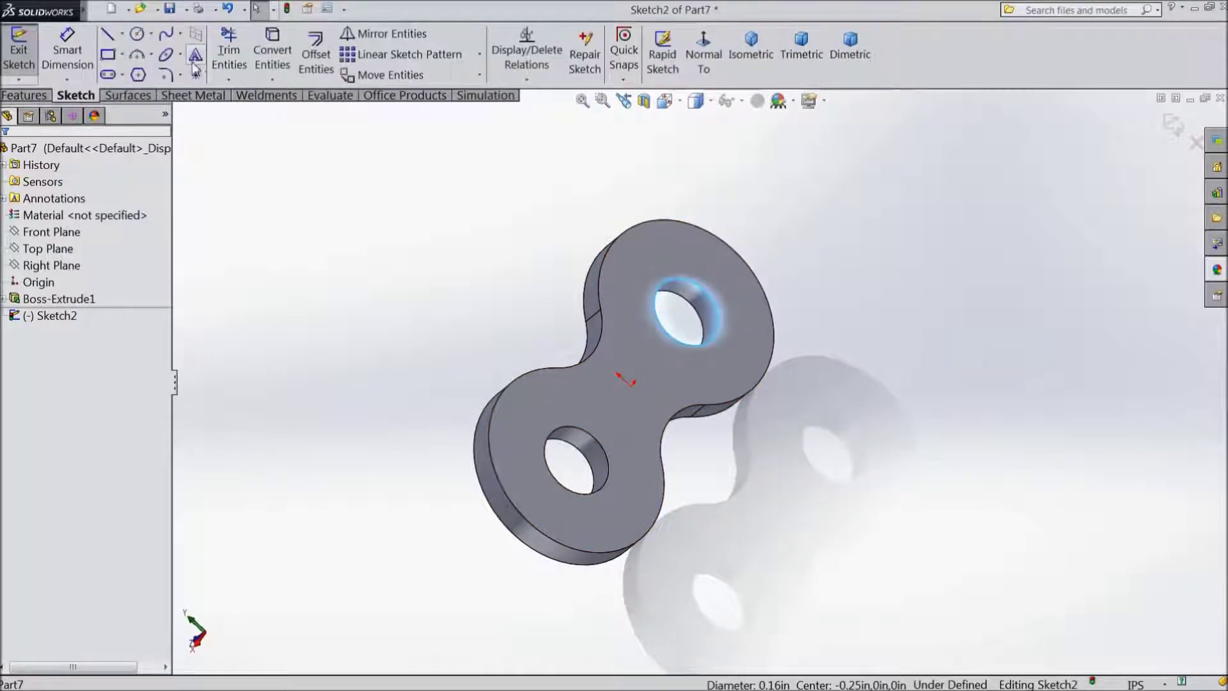
pyautogui.click(273, 54)
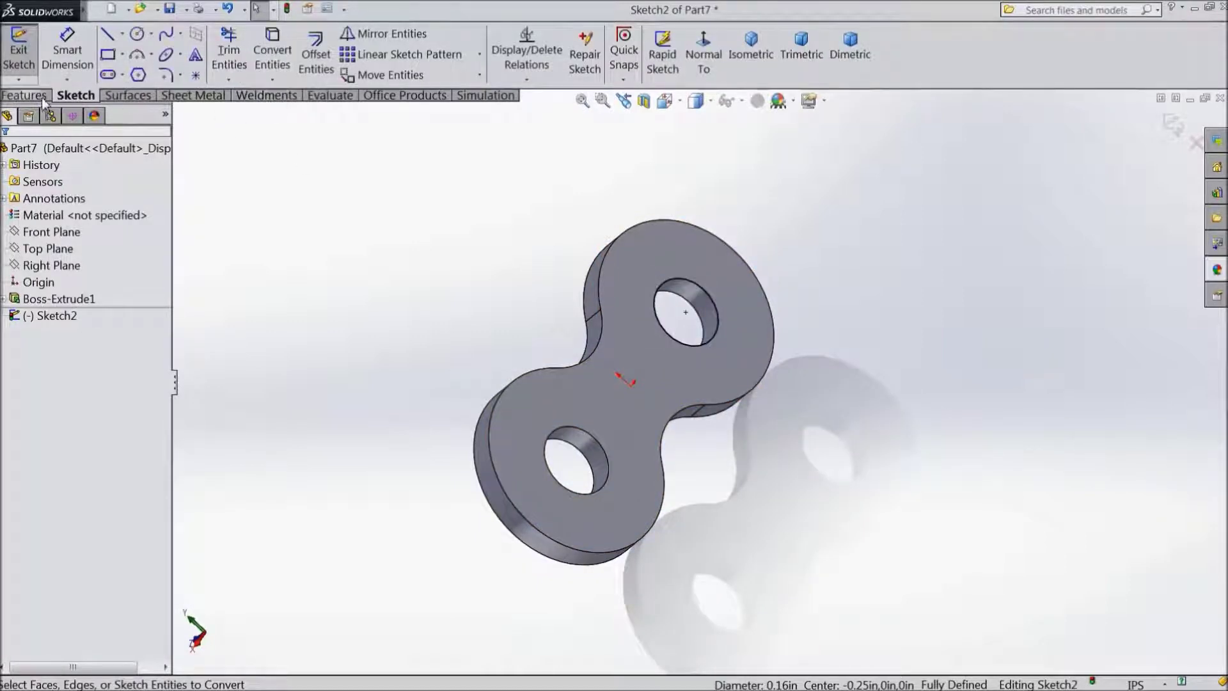
# - Extrude the hole circle into a pin 0.59312 in reversed, plus 0.02 in in Direction 2
pyautogui.click(41, 96)
pyautogui.click(27, 60)
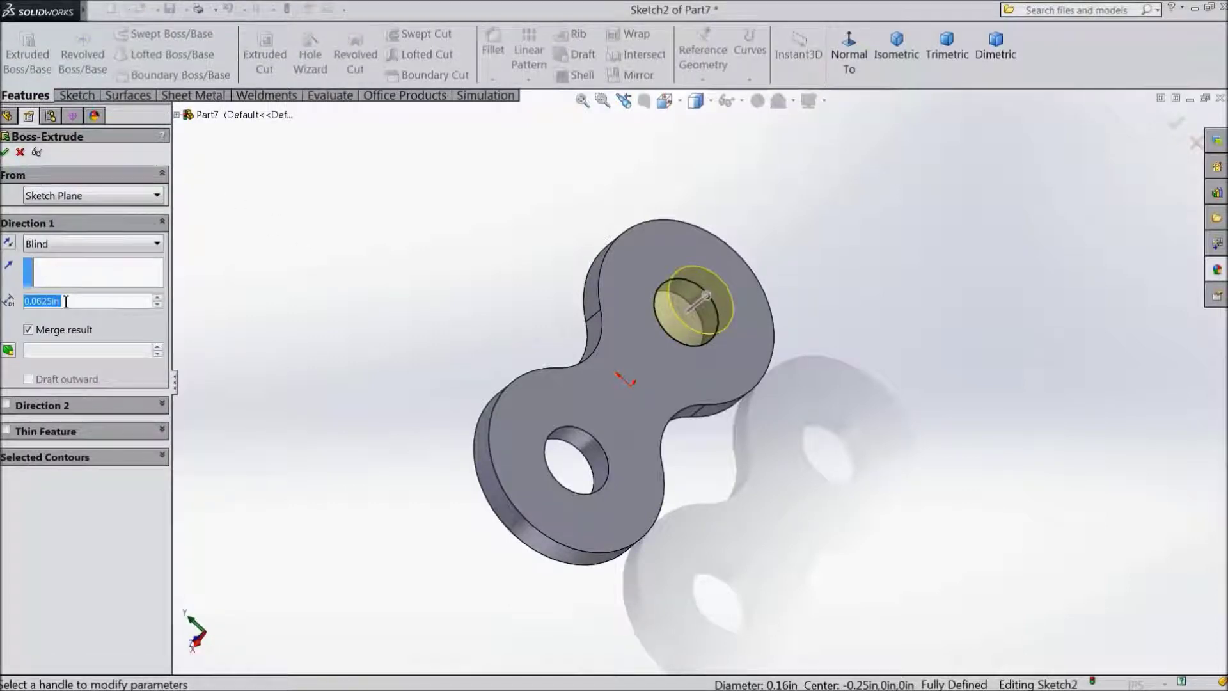
pyautogui.write('0.')
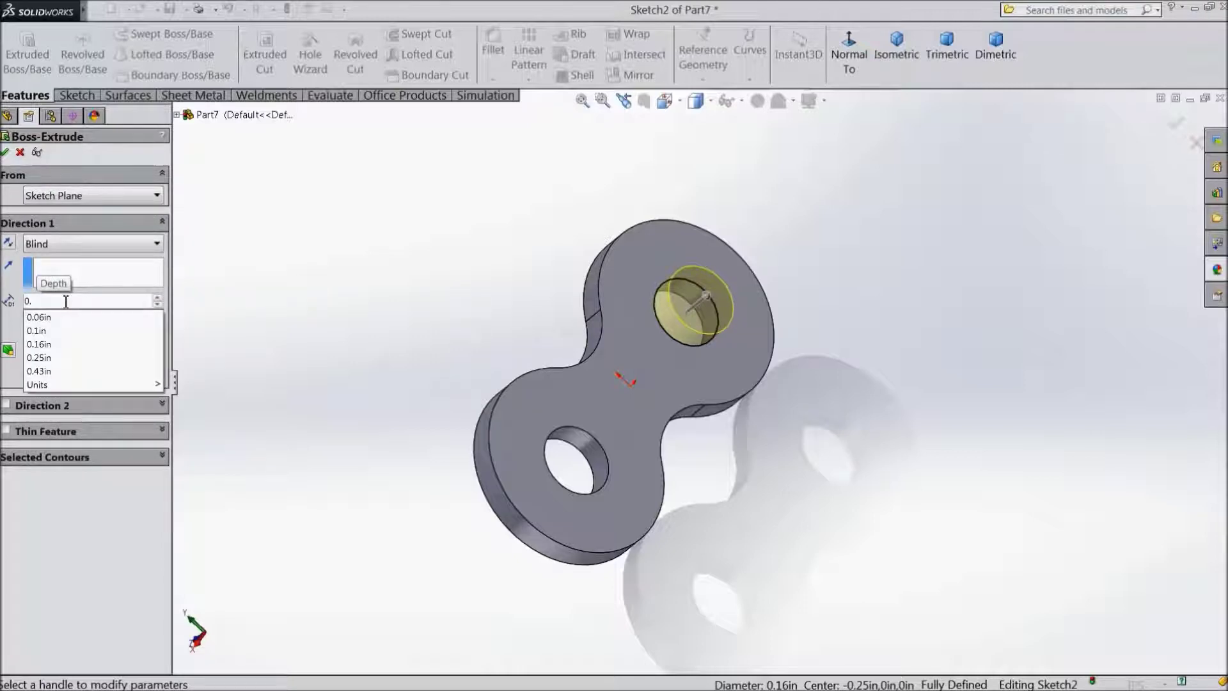
pyautogui.write('59')
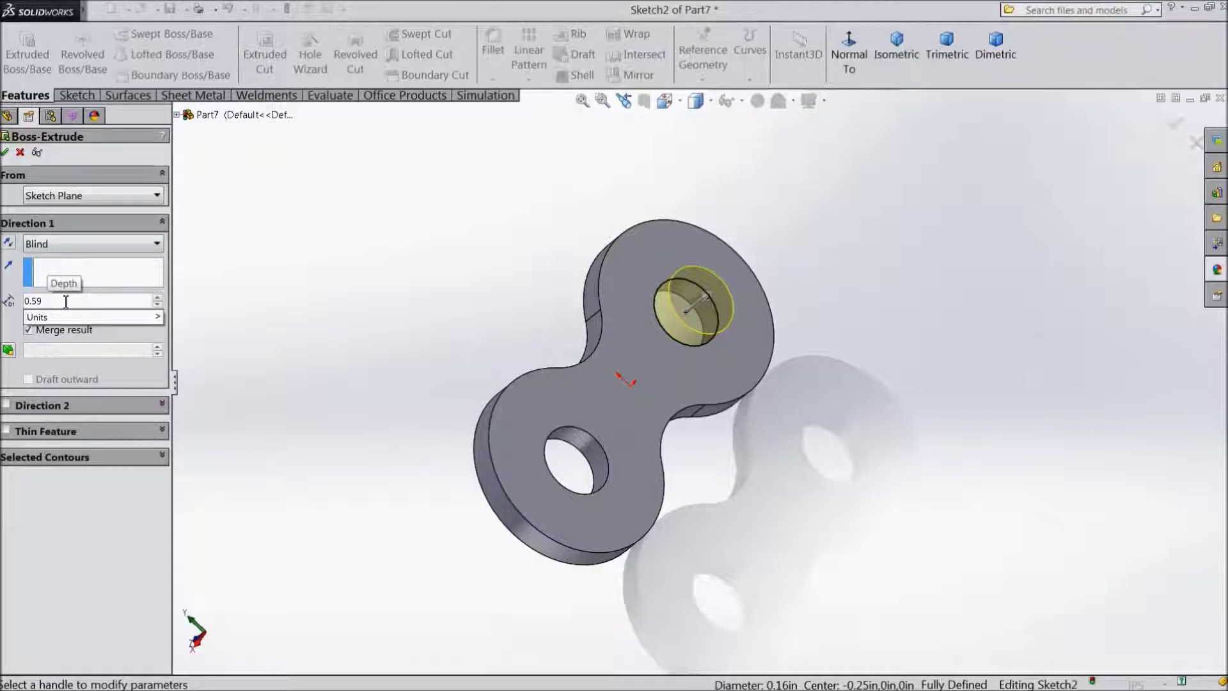
pyautogui.write('312')
pyautogui.press('Return')
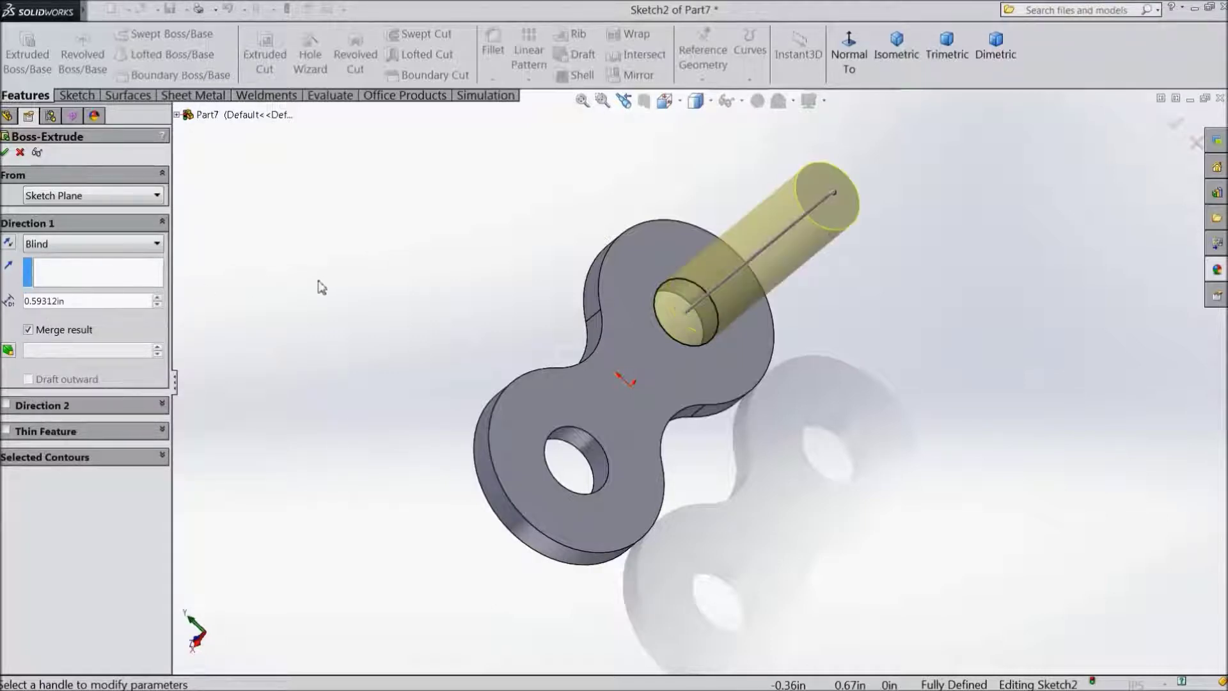
pyautogui.click(9, 244)
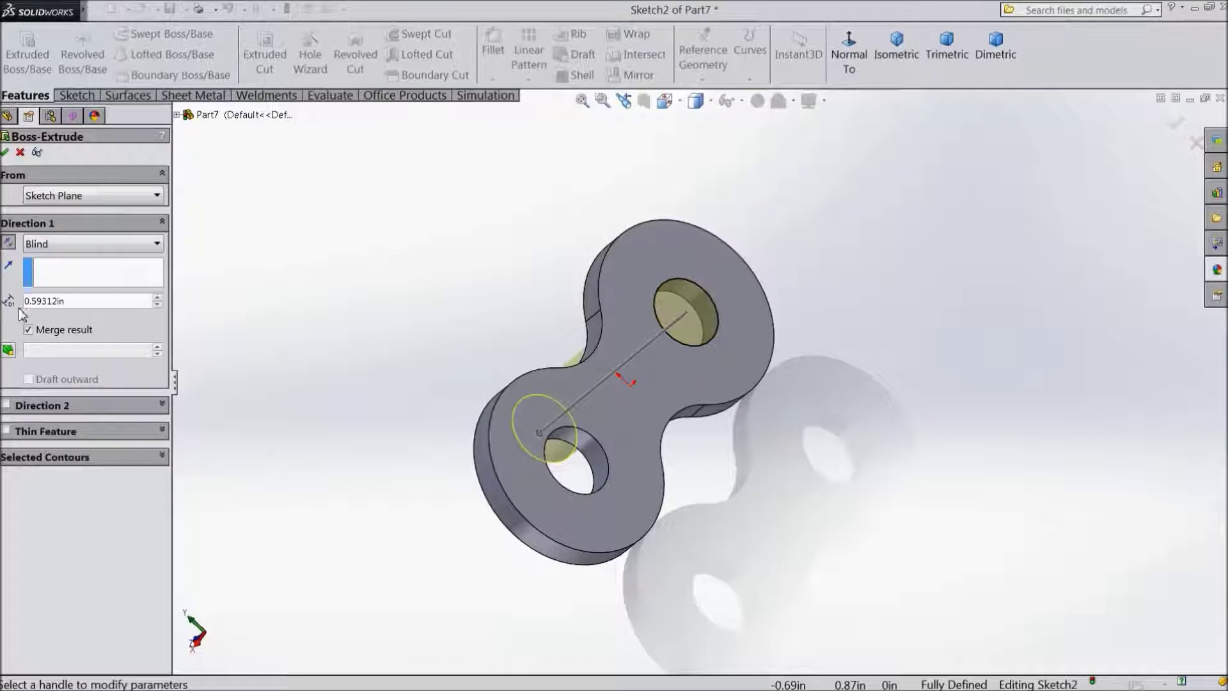
pyautogui.click(6, 405)
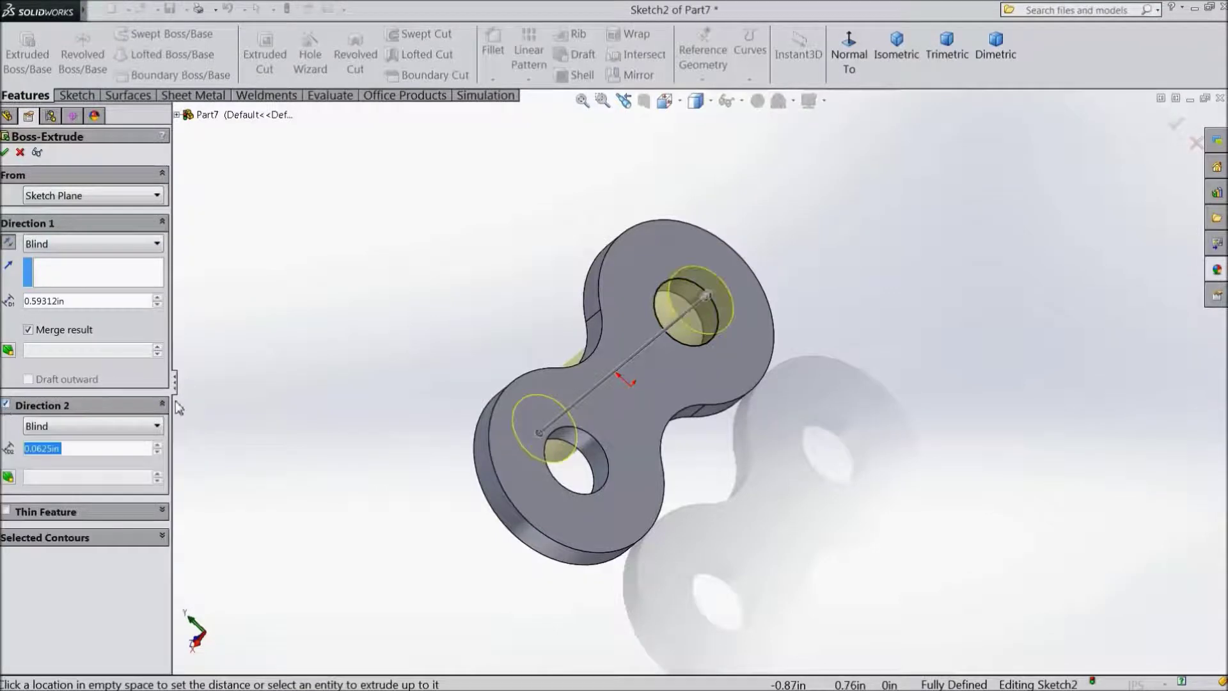
pyautogui.write('0.02')
pyautogui.press('Return')
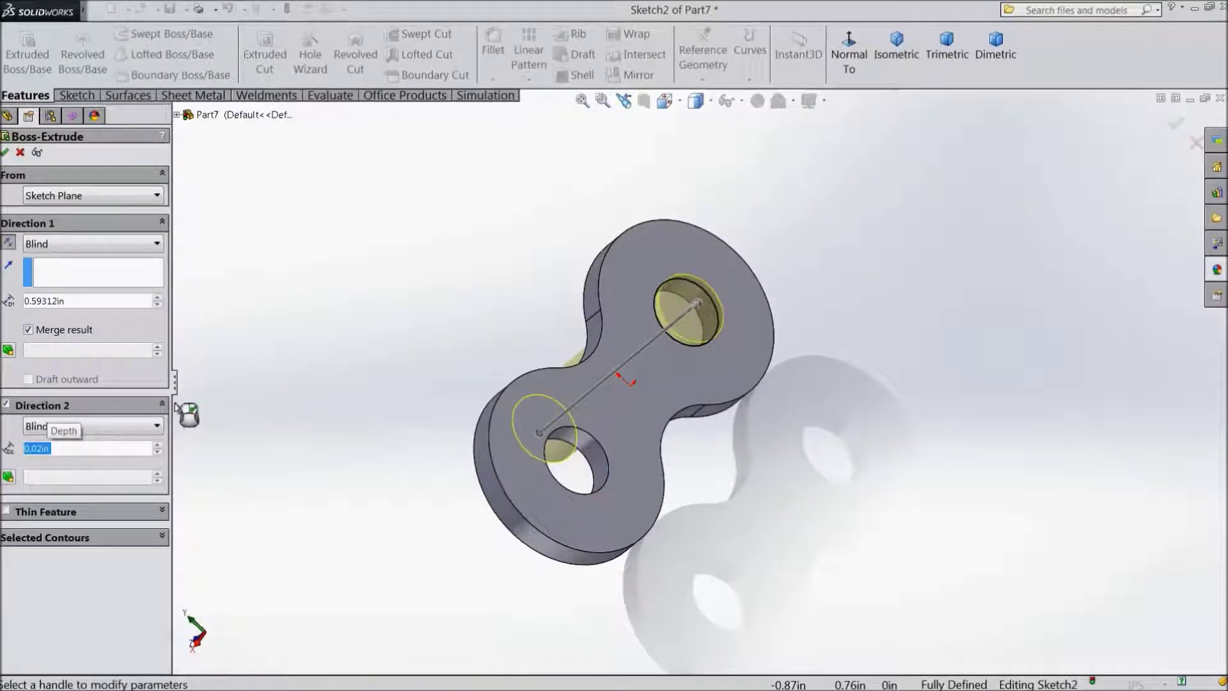
pyautogui.moveTo(420, 374); pyautogui.dragTo(571, 339, button='middle')
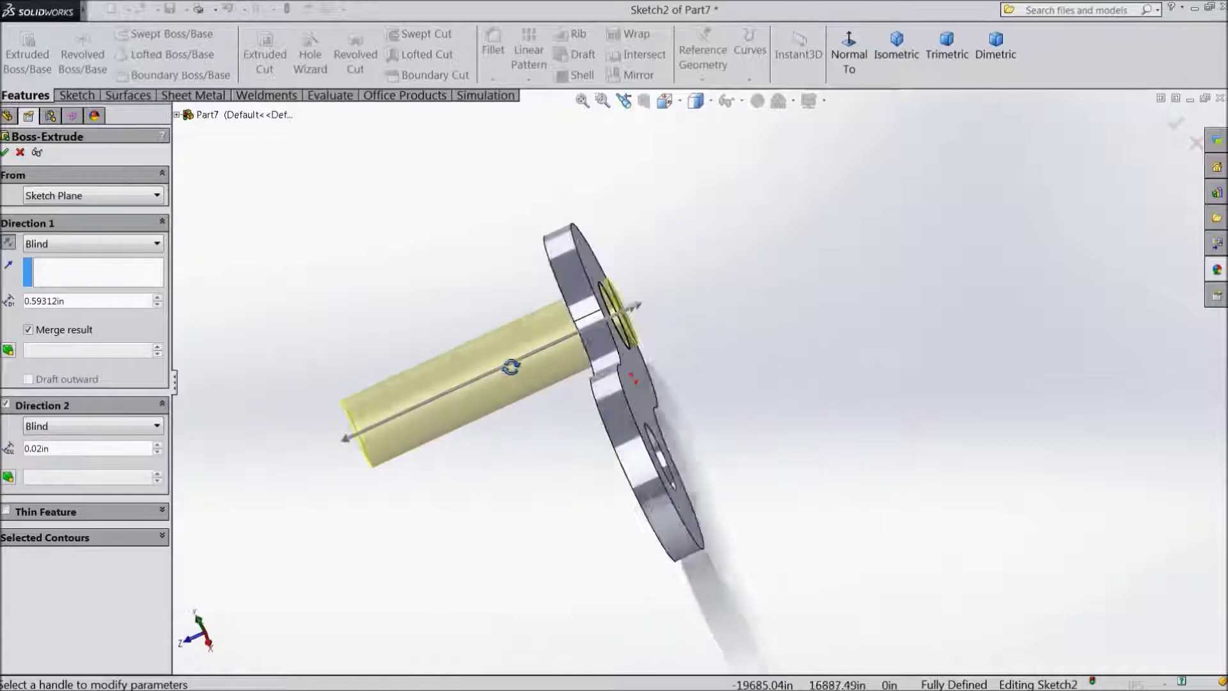
pyautogui.click(5, 153)
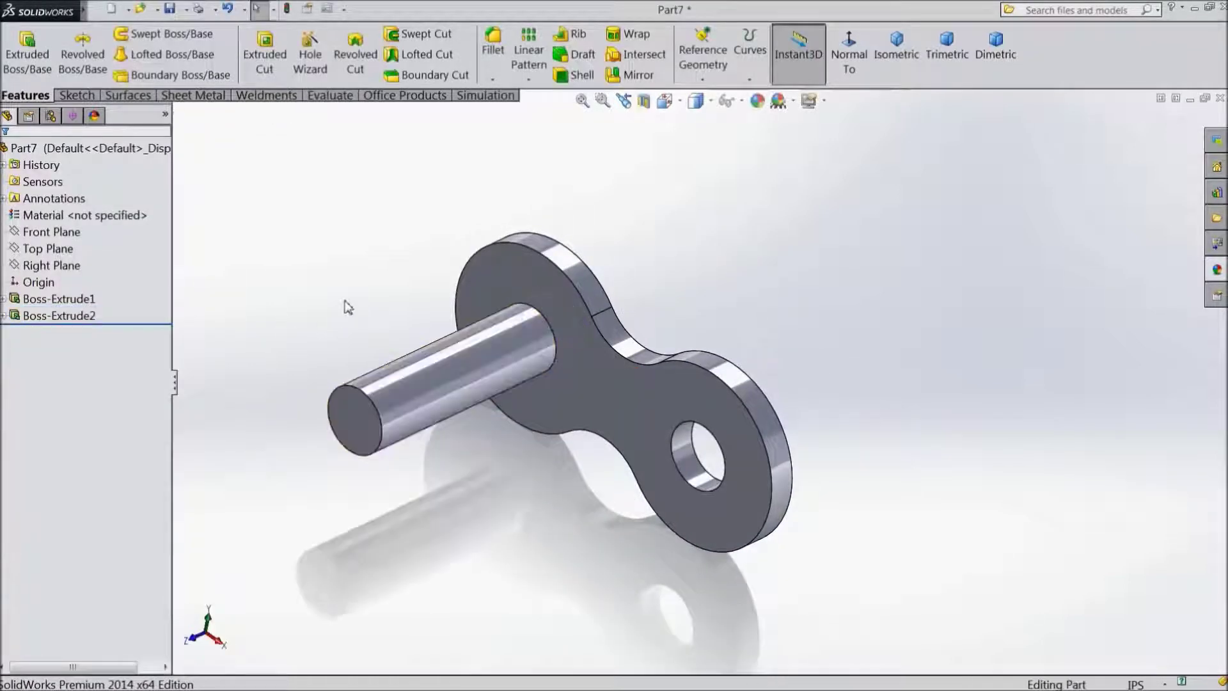
# - Create Plane1 from the plate face and the pin's end face as references
pyautogui.click(703, 61)
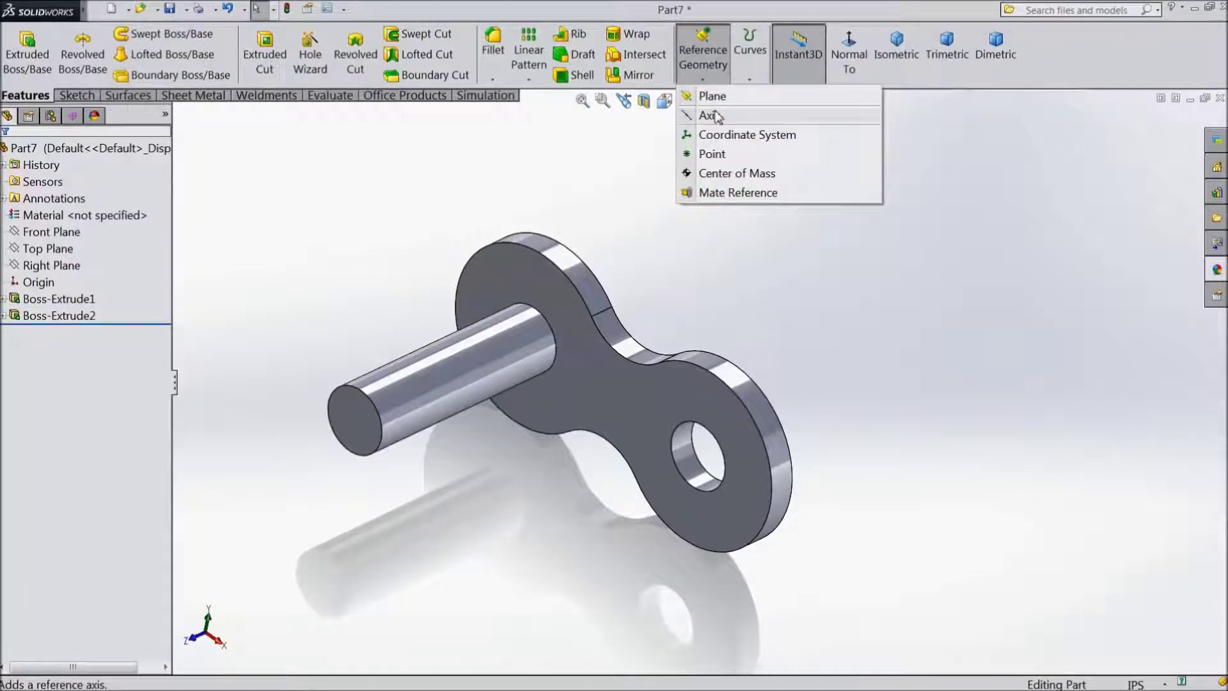
pyautogui.click(704, 95)
pyautogui.moveTo(670, 209); pyautogui.dragTo(584, 252, button='middle')
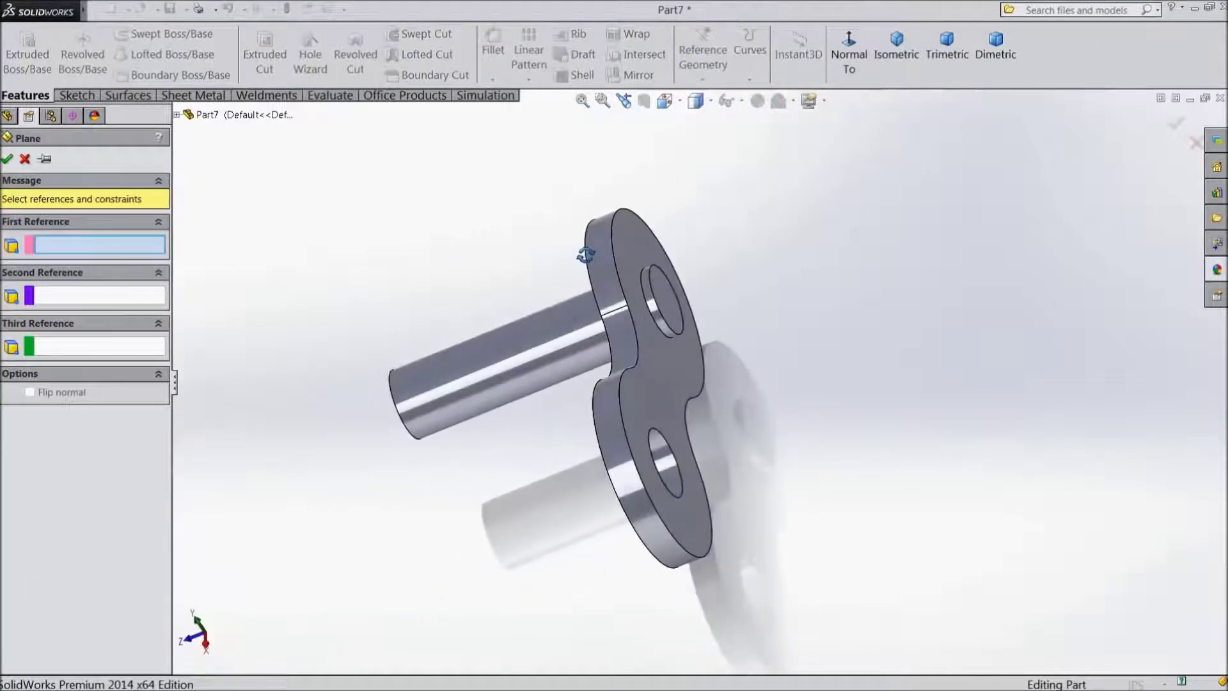
pyautogui.click(679, 314)
pyautogui.moveTo(518, 277); pyautogui.dragTo(605, 224, button='middle')
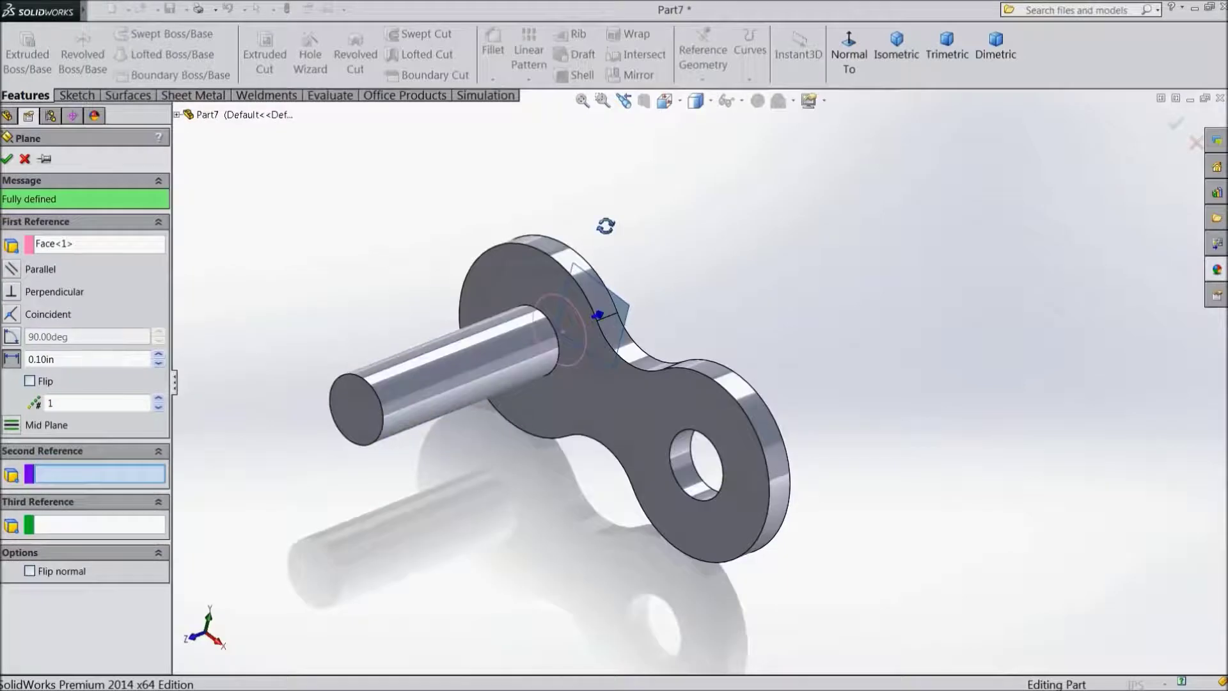
pyautogui.click(351, 410)
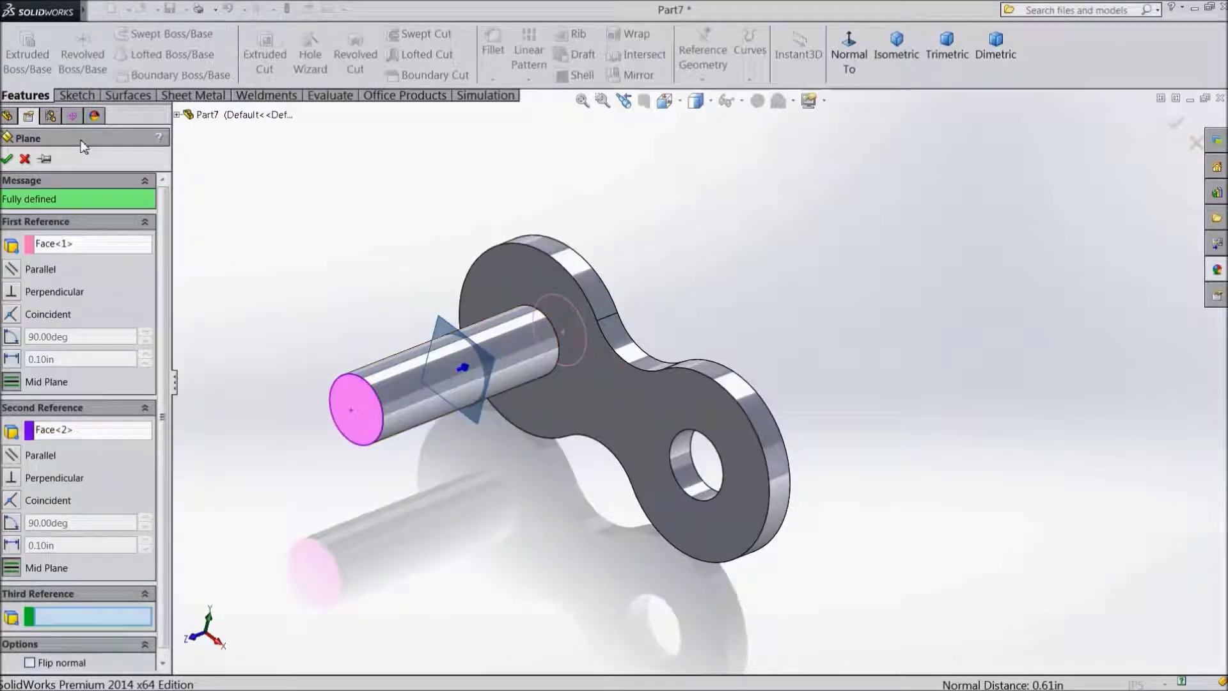
pyautogui.click(6, 159)
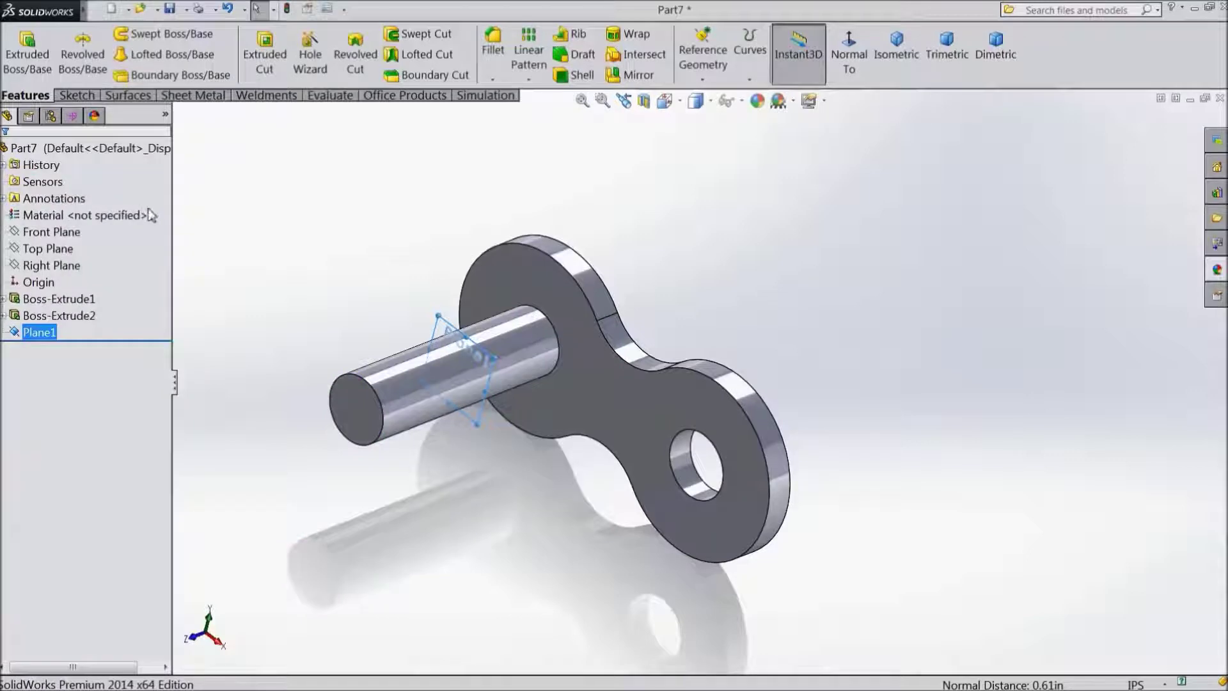
# - Mirror Boss-Extrude1 across Plane1 to add the second plate
pyautogui.moveTo(198, 225)
pyautogui.mouseDown(button='middle')
pyautogui.moveTo(320, 307)
pyautogui.moveTo(303, 303)
pyautogui.moveTo(405, 346)
pyautogui.moveTo(433, 309)
pyautogui.moveTo(386, 329)
pyautogui.mouseUp(button='middle')
pyautogui.scroll(-3, 551, 416)
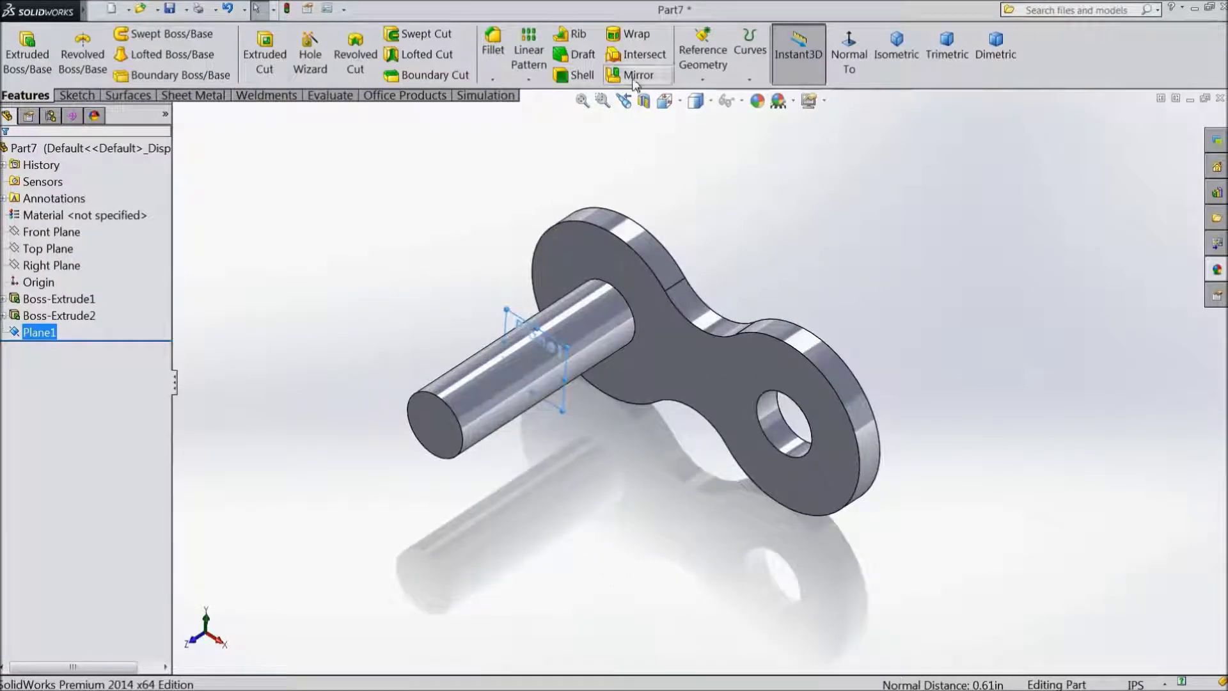
pyautogui.click(636, 75)
pyautogui.click(176, 115)
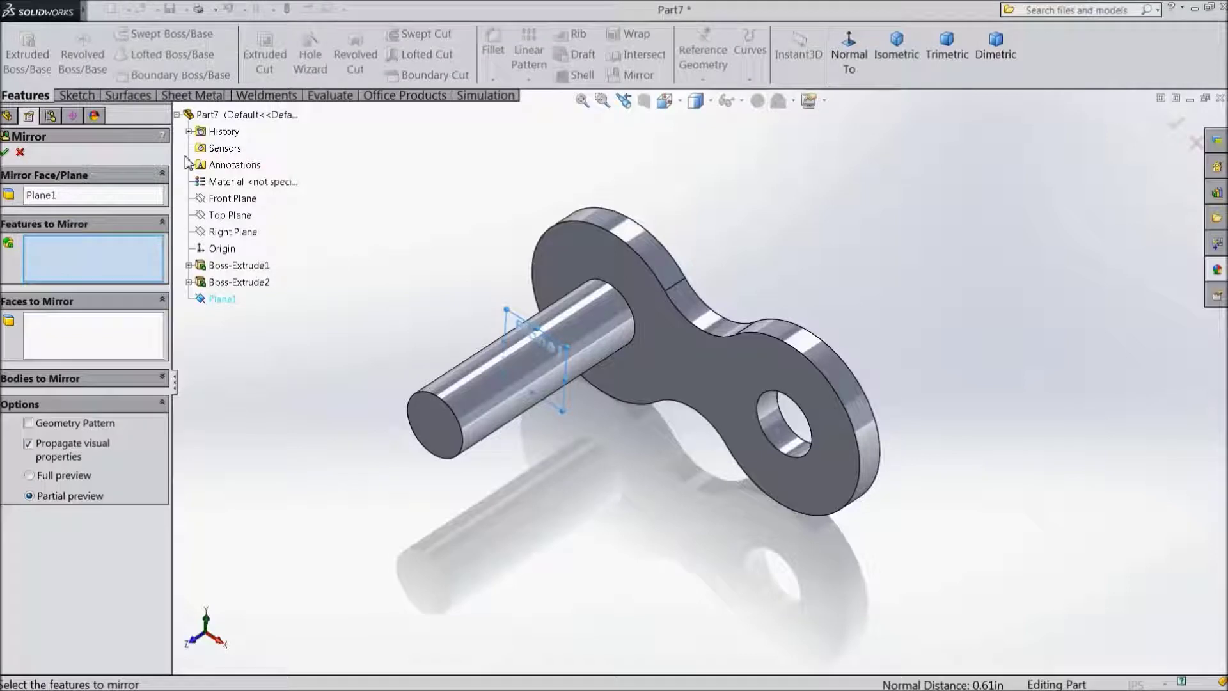
pyautogui.click(243, 265)
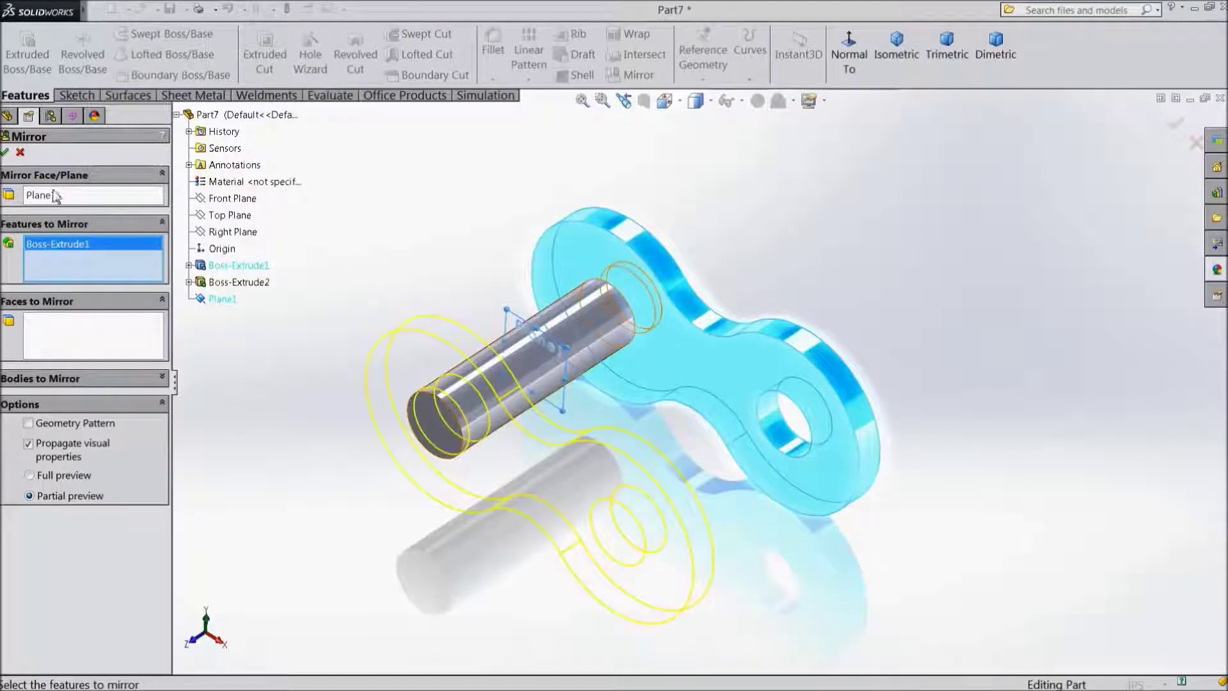
pyautogui.click(5, 153)
# - Orbit the link to inspect both plates and select the Top Plane
pyautogui.moveTo(308, 288)
pyautogui.mouseDown(button='middle')
pyautogui.moveTo(334, 268)
pyautogui.moveTo(339, 304)
pyautogui.moveTo(335, 258)
pyautogui.mouseUp(button='middle')
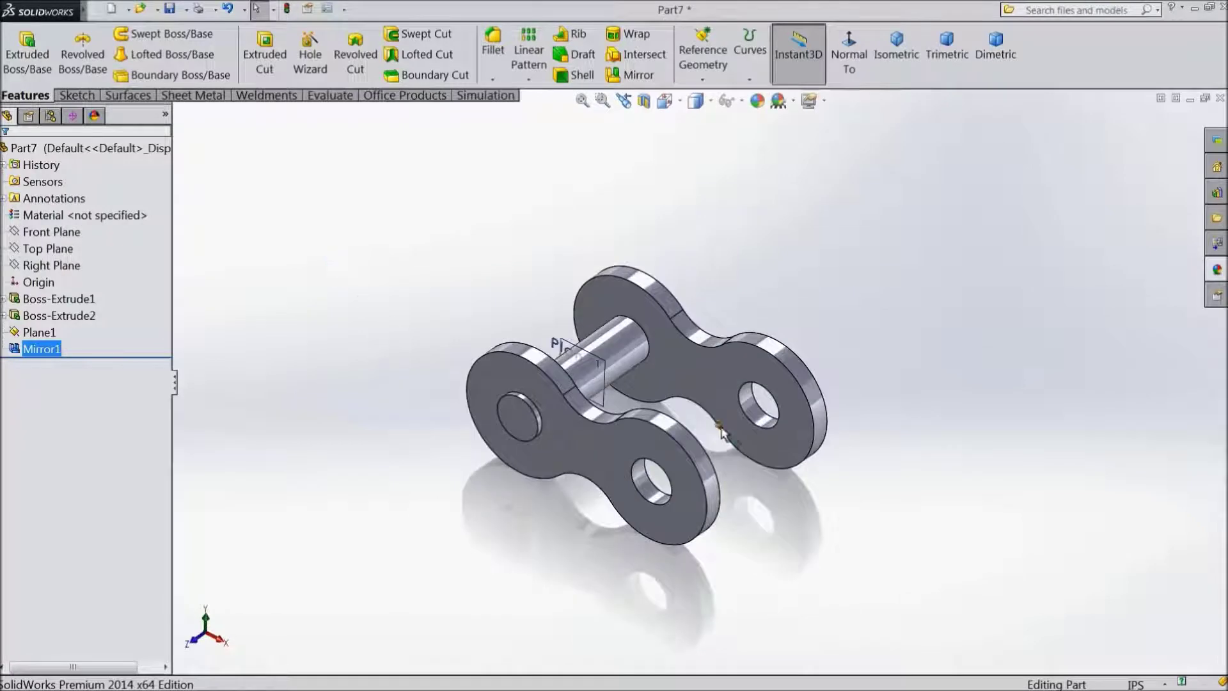
pyautogui.scroll(-2, 721, 432)
pyautogui.scroll(-2, 589, 375)
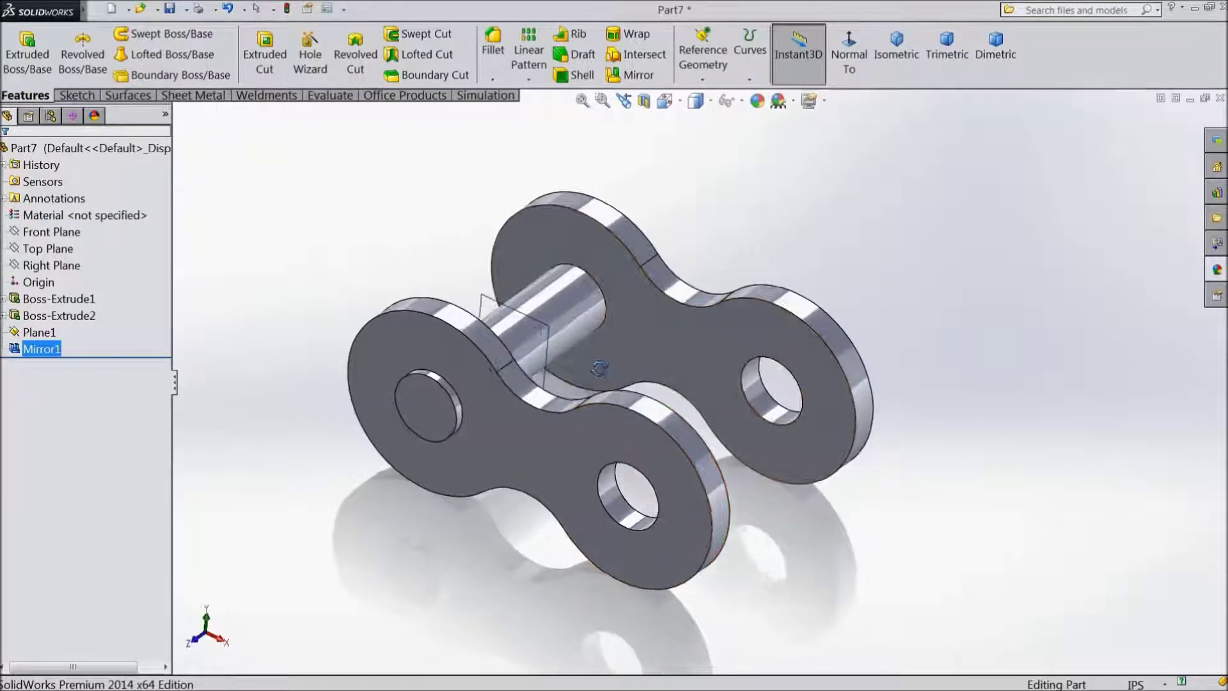
pyautogui.moveTo(599, 368); pyautogui.dragTo(576, 374, button='middle')
pyautogui.click(62, 253)
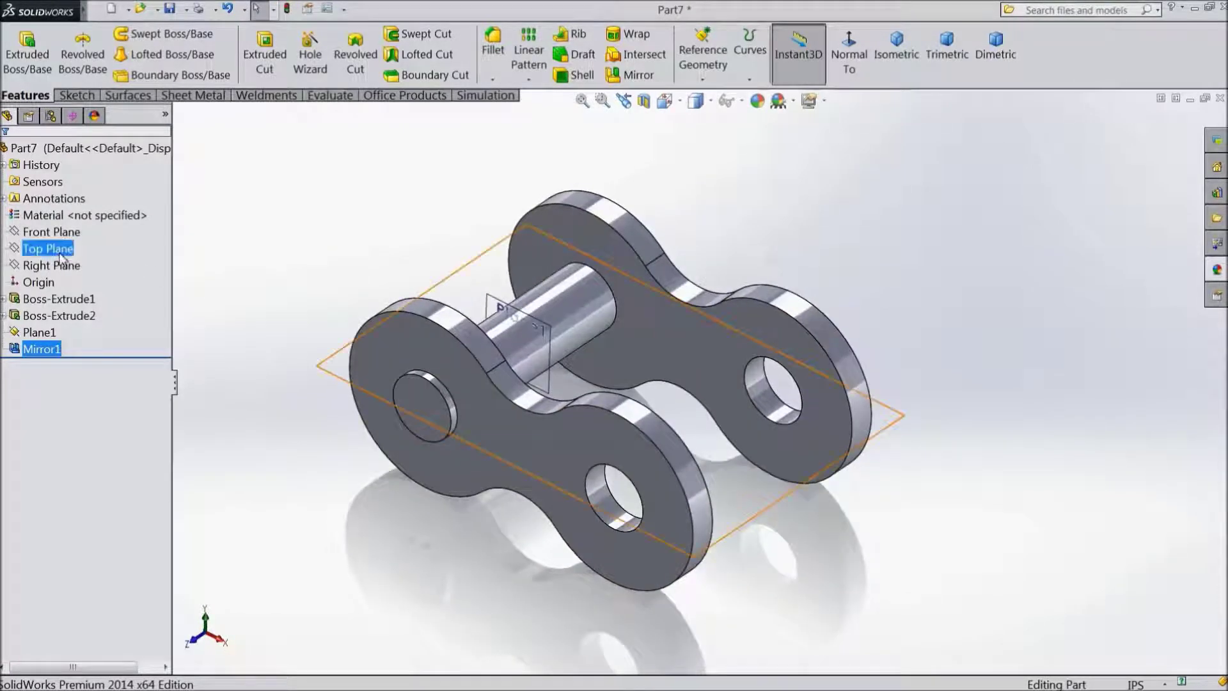
# - Open a new sketch on the Top Plane, view it Normal To, and zoom onto the pin
pyautogui.moveTo(242, 269)
pyautogui.mouseDown(button='middle')
pyautogui.moveTo(289, 199)
pyautogui.moveTo(274, 257)
pyautogui.moveTo(254, 268)
pyautogui.mouseUp(button='middle')
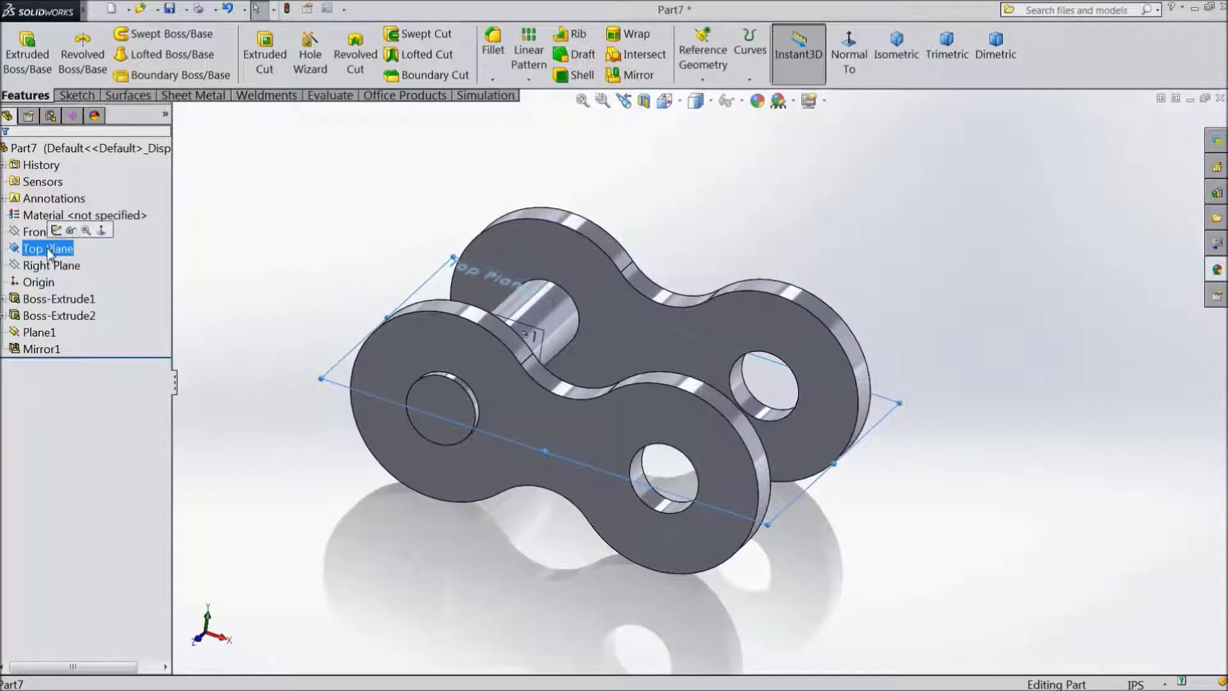
pyautogui.click(90, 233)
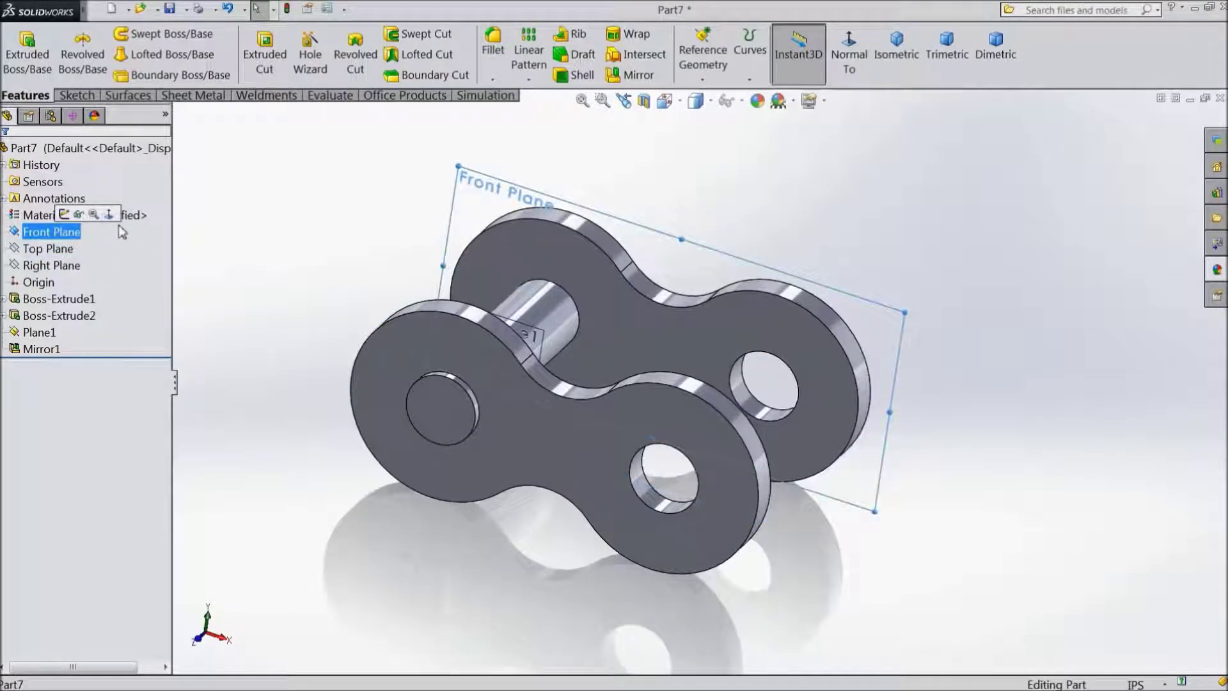
pyautogui.click(48, 249)
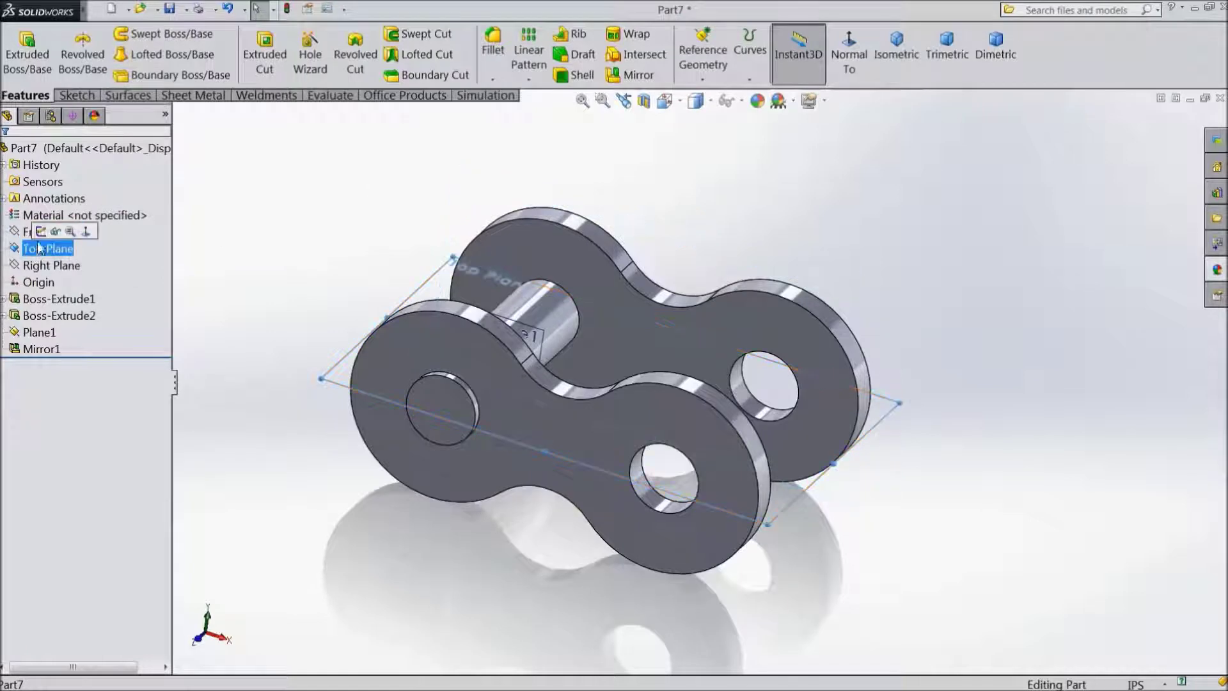
pyautogui.click(849, 53)
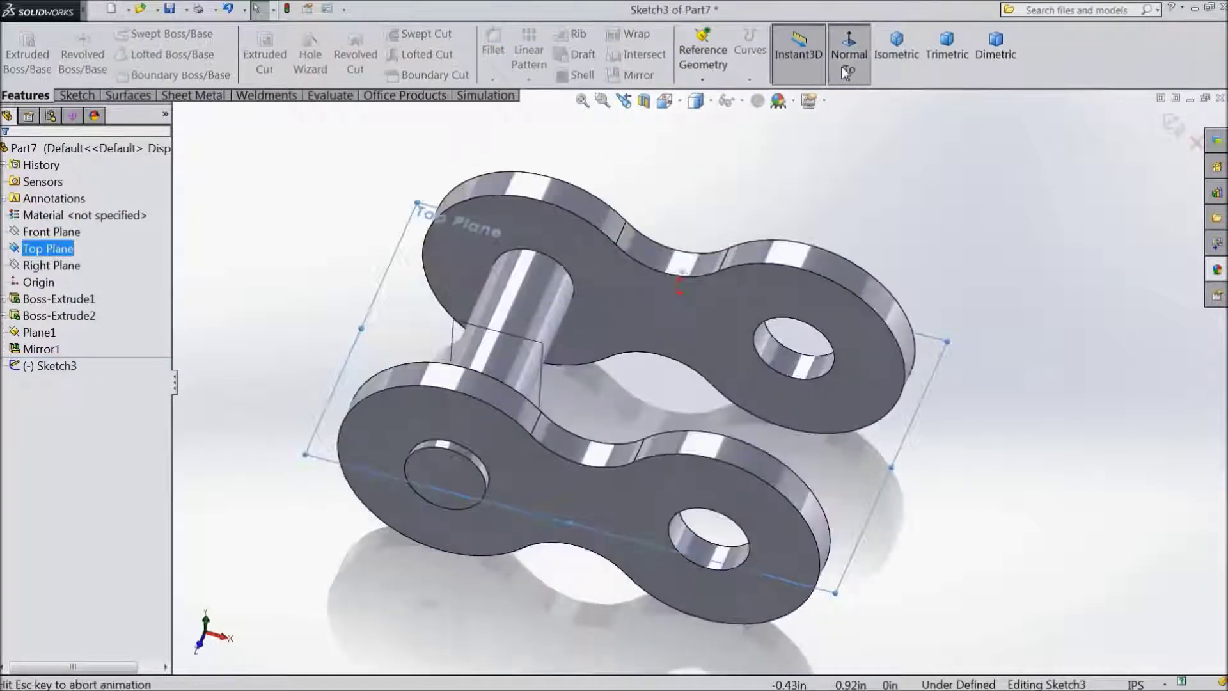
pyautogui.scroll(-2, 643, 502)
pyautogui.scroll(-2, 658, 502)
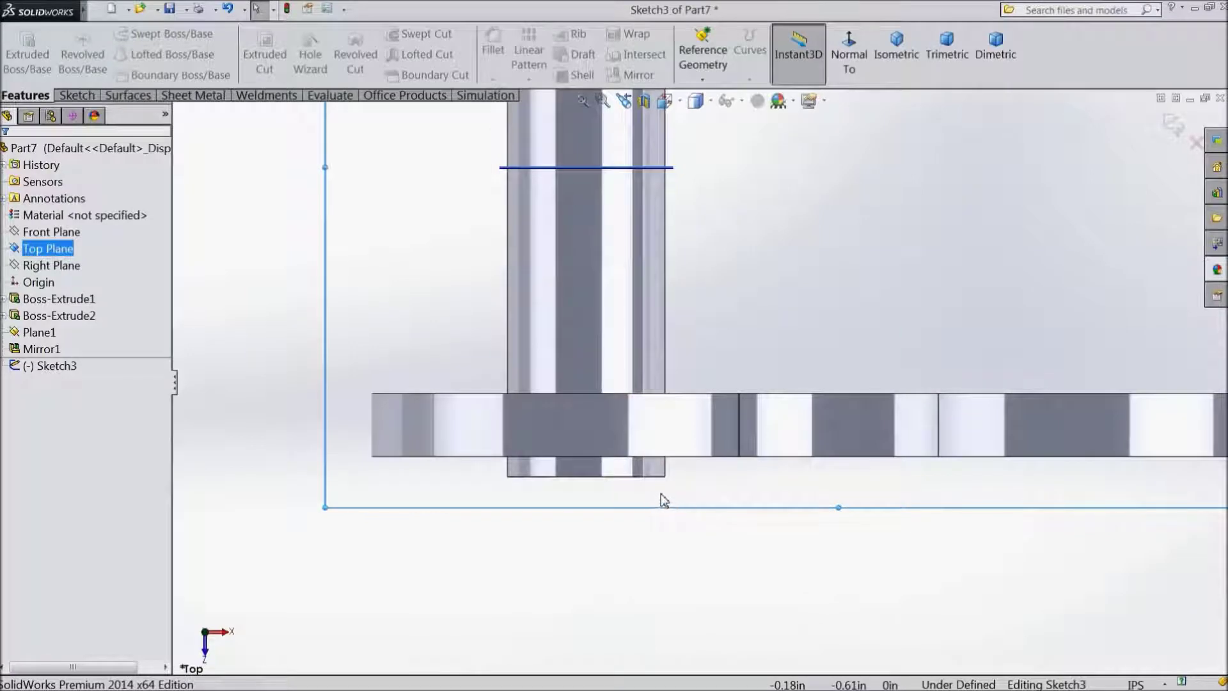
pyautogui.keyDown('ctrl'); pyautogui.moveTo(663, 501); pyautogui.dragTo(653, 491, button='middle'); pyautogui.keyUp('ctrl')
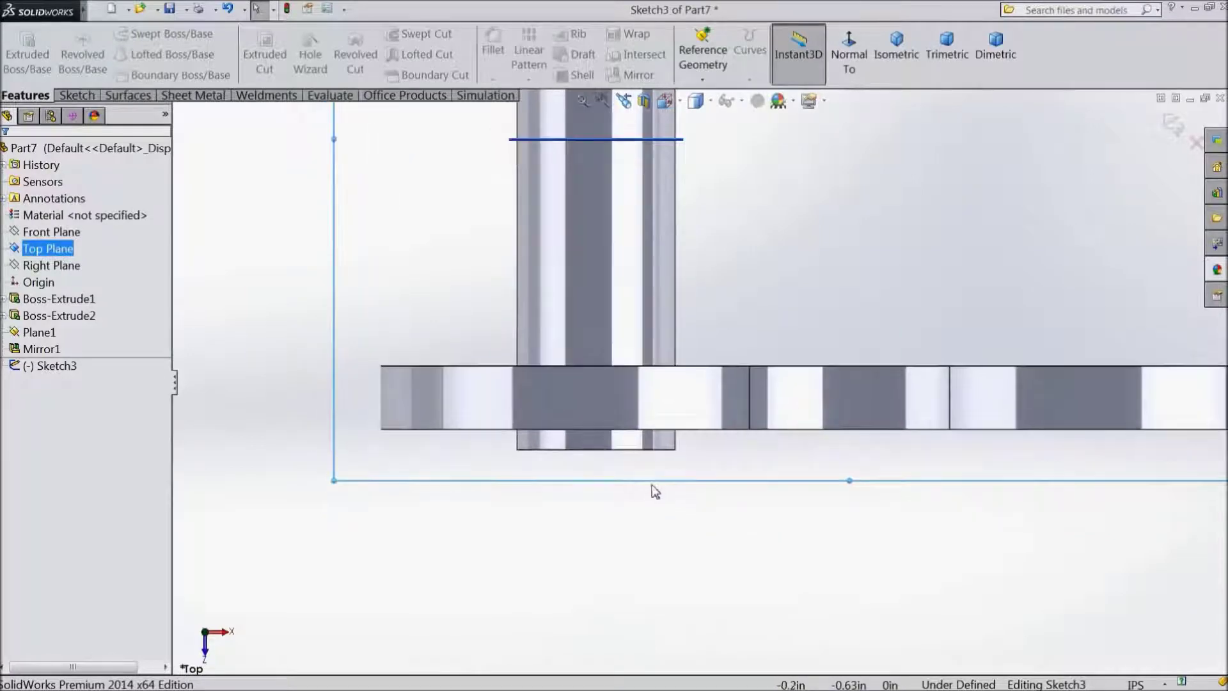
pyautogui.click(77, 96)
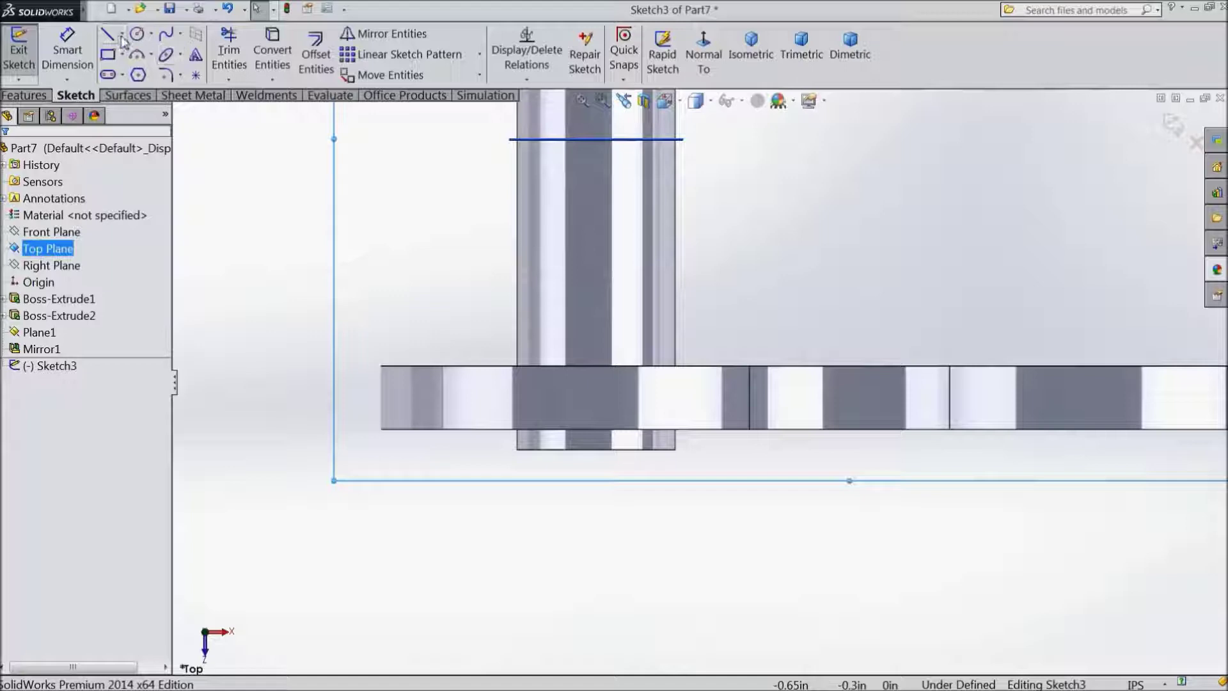
pyautogui.click(122, 34)
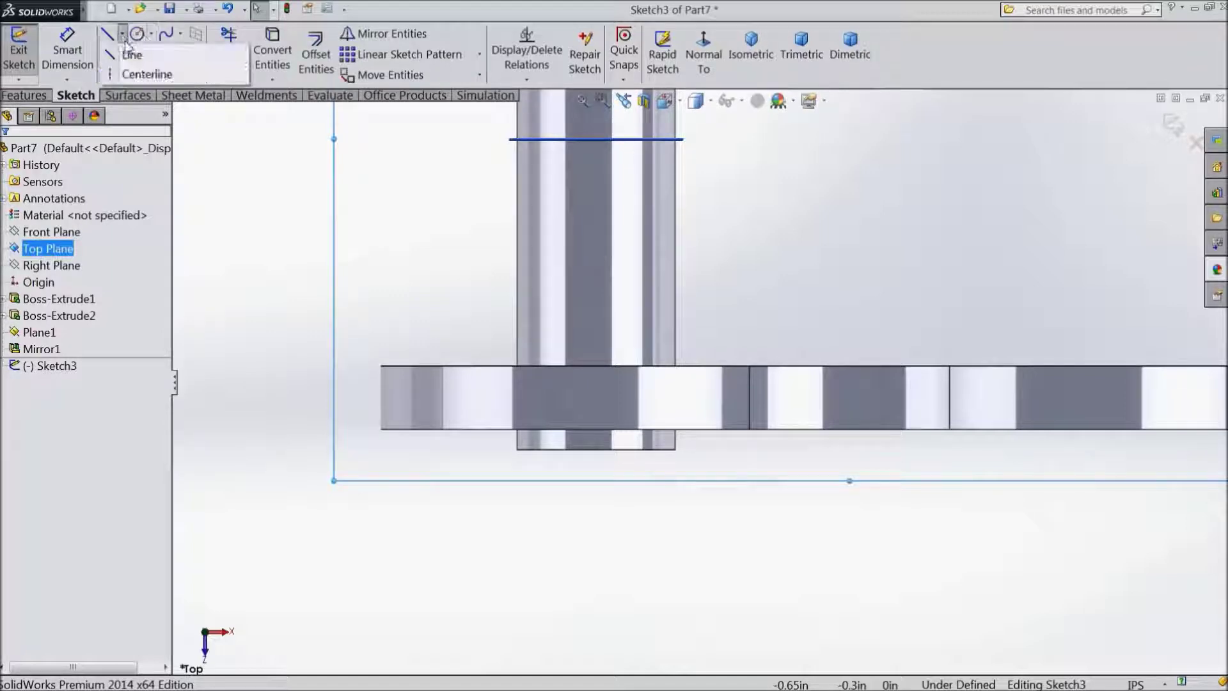
# - Draw a vertical centerline below the plate edge and a circle centred on it
pyautogui.click(135, 73)
pyautogui.scroll(-2, 615, 535)
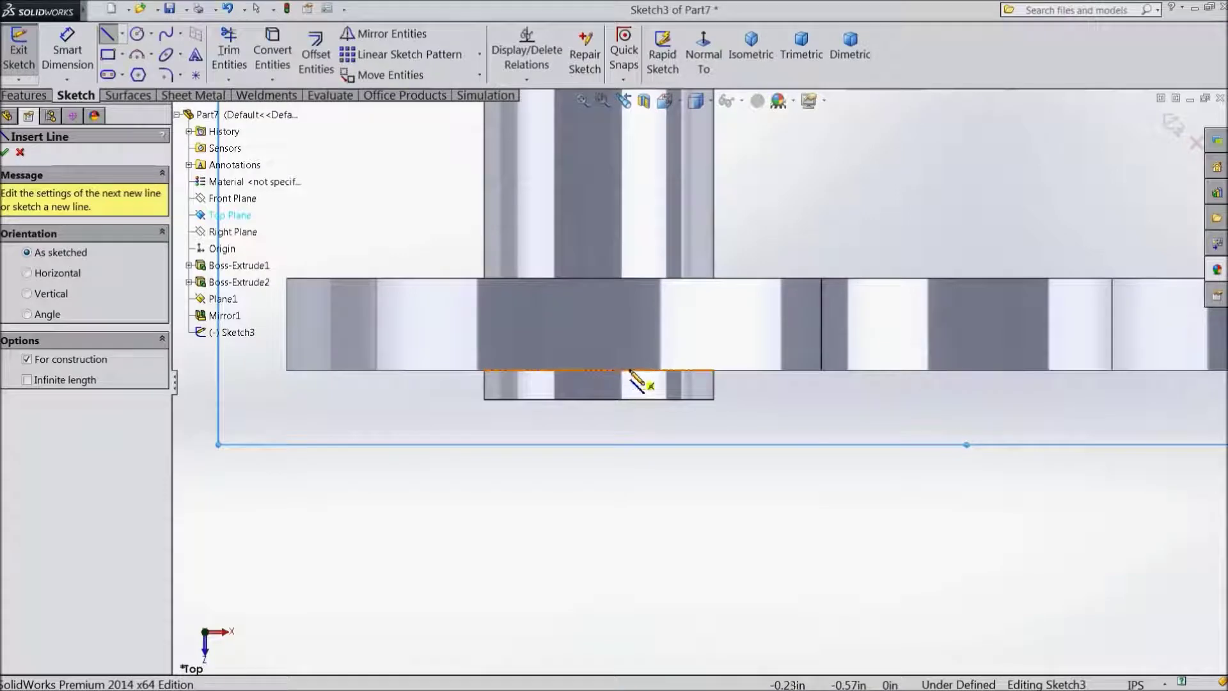
pyautogui.click(598, 370)
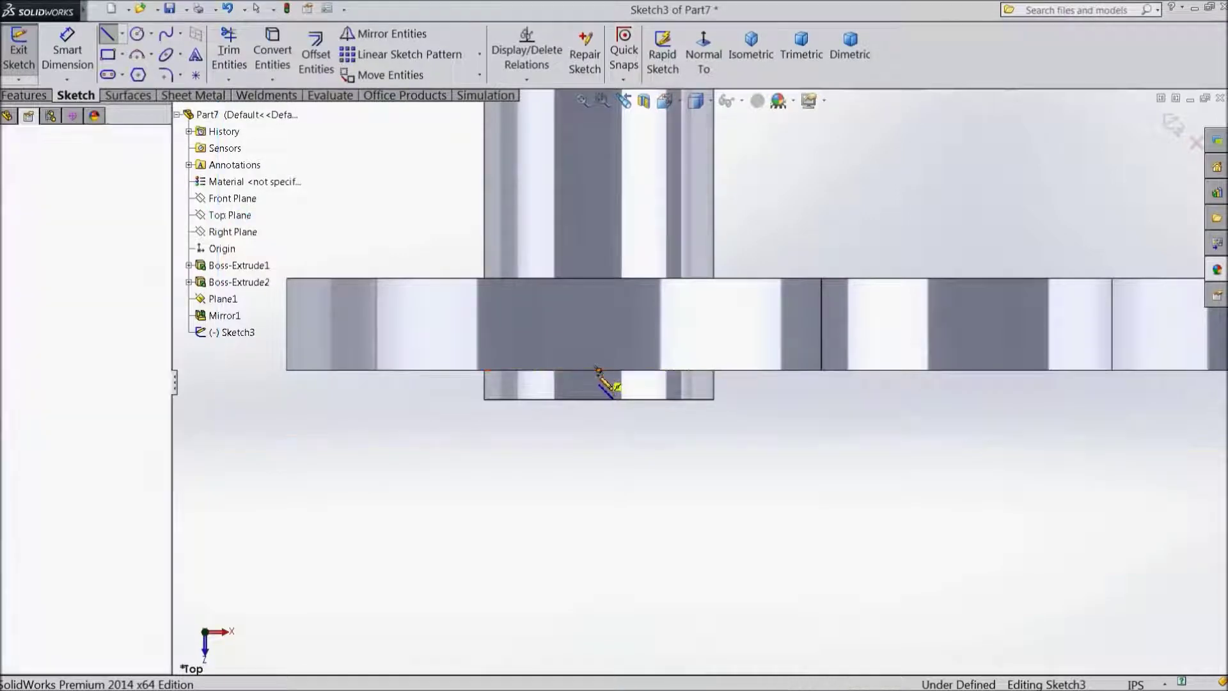
pyautogui.click(599, 562)
pyautogui.rightClick(642, 552)
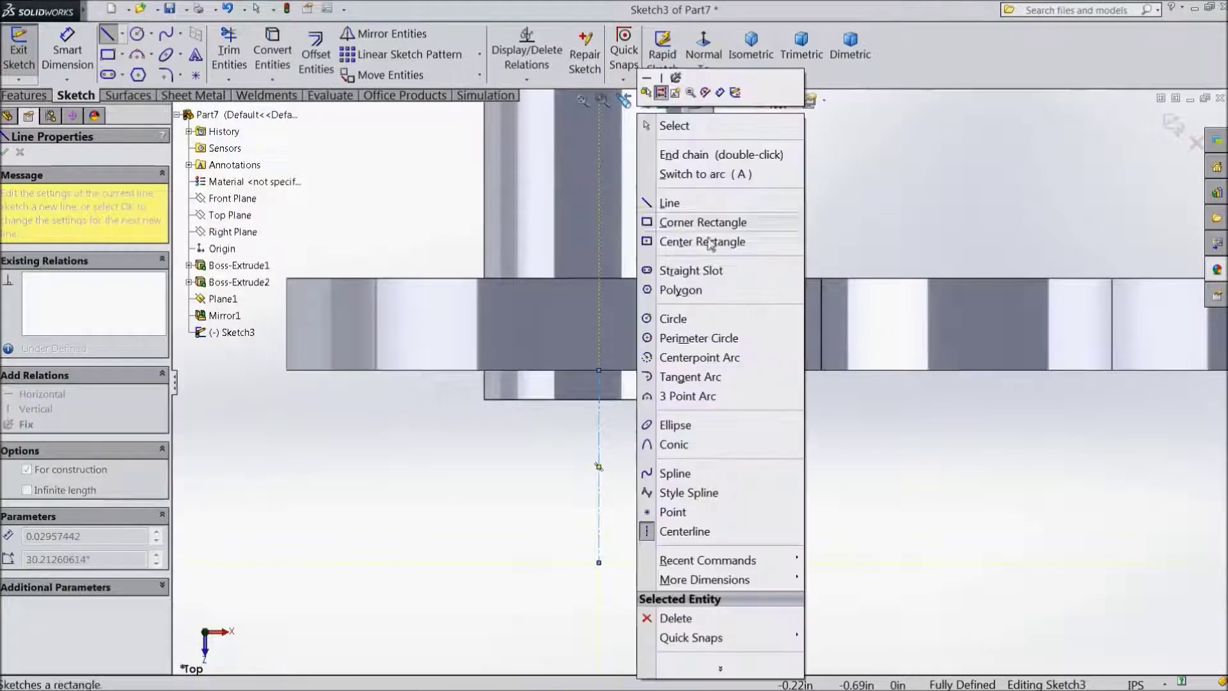
pyautogui.click(668, 125)
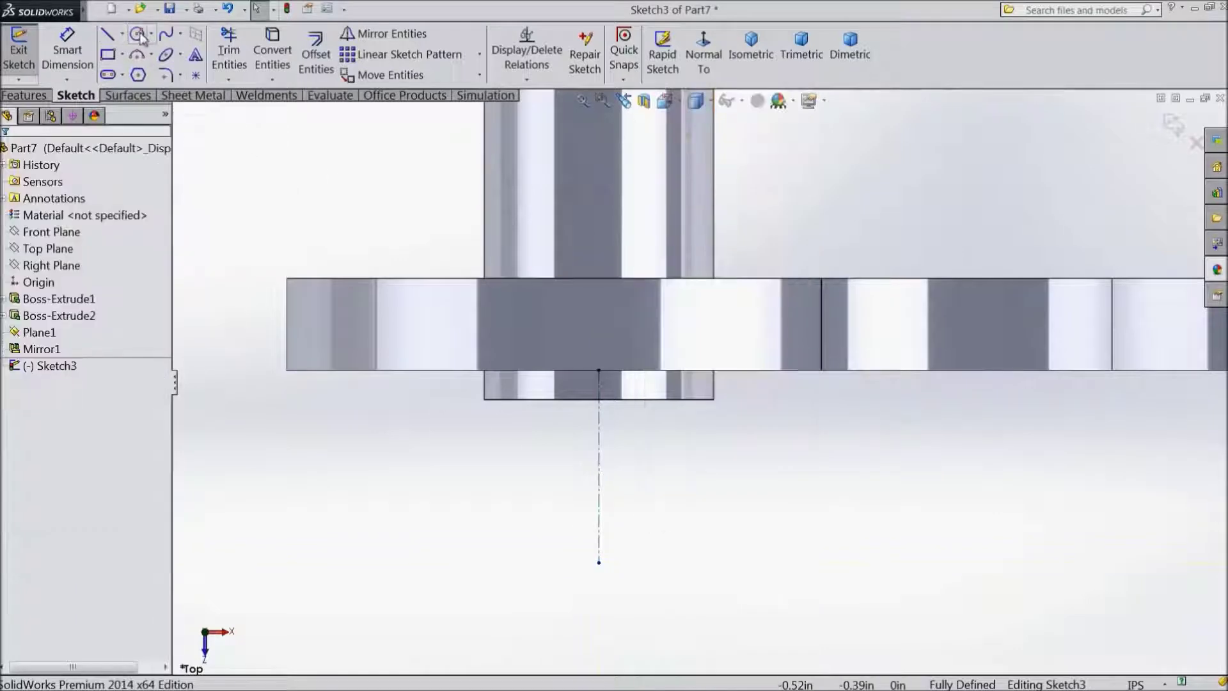
pyautogui.click(137, 34)
pyautogui.click(599, 521)
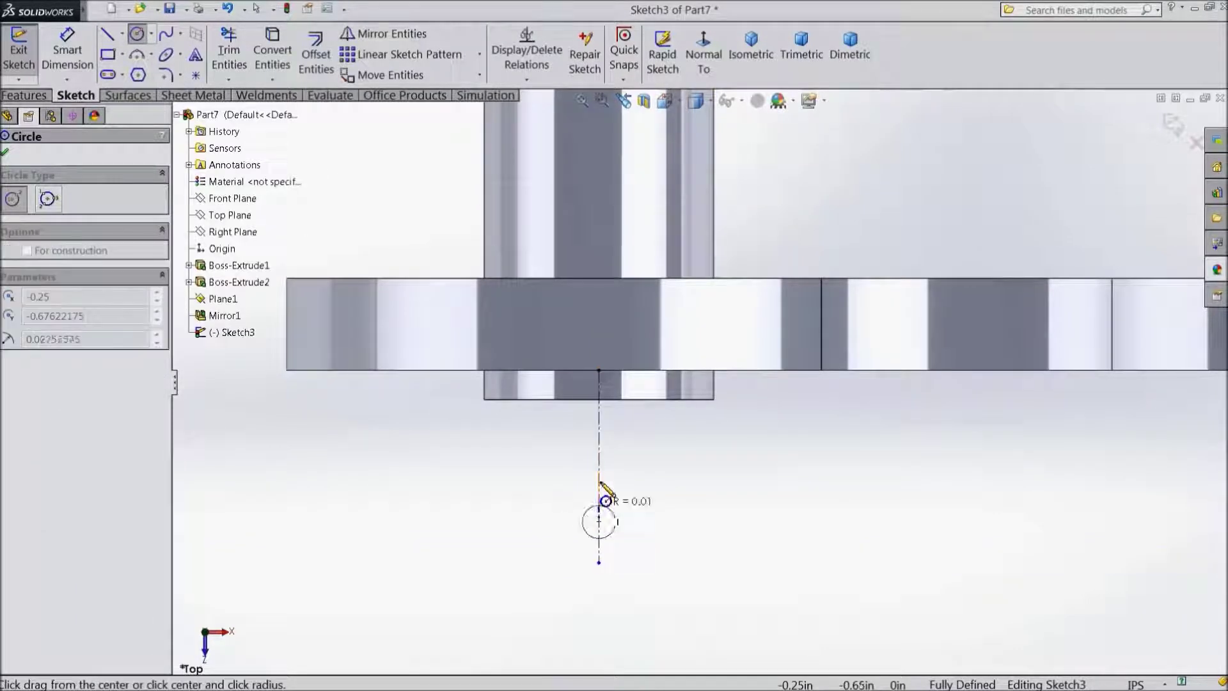
pyautogui.click(601, 392)
pyautogui.rightClick(606, 400)
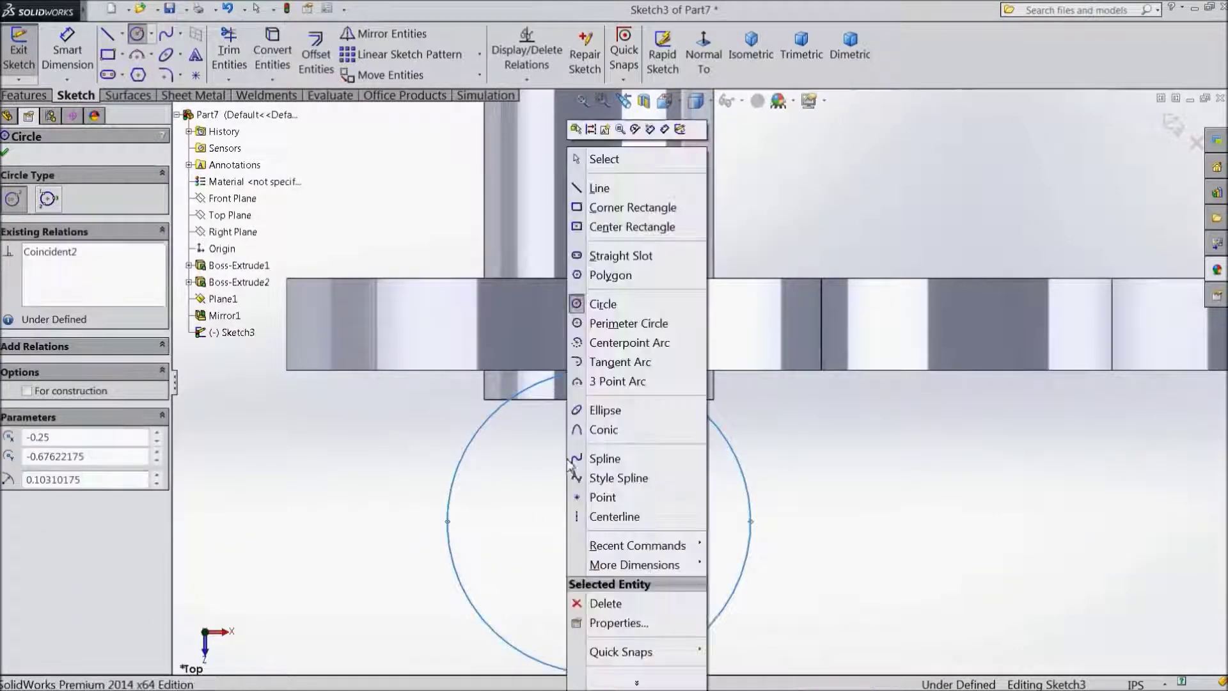
pyautogui.click(604, 160)
pyautogui.scroll(-2, 610, 440)
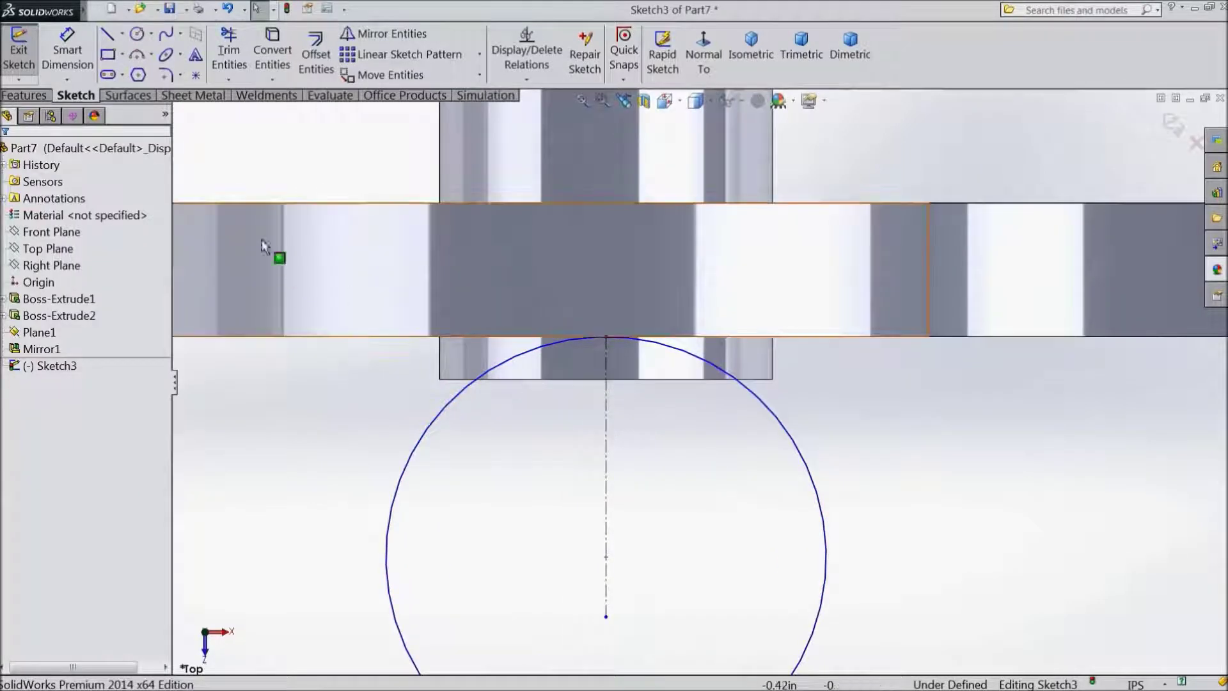
# - Add a vertical and a horizontal line, then trim the circle to a closing arc
pyautogui.click(107, 34)
pyautogui.click(605, 337)
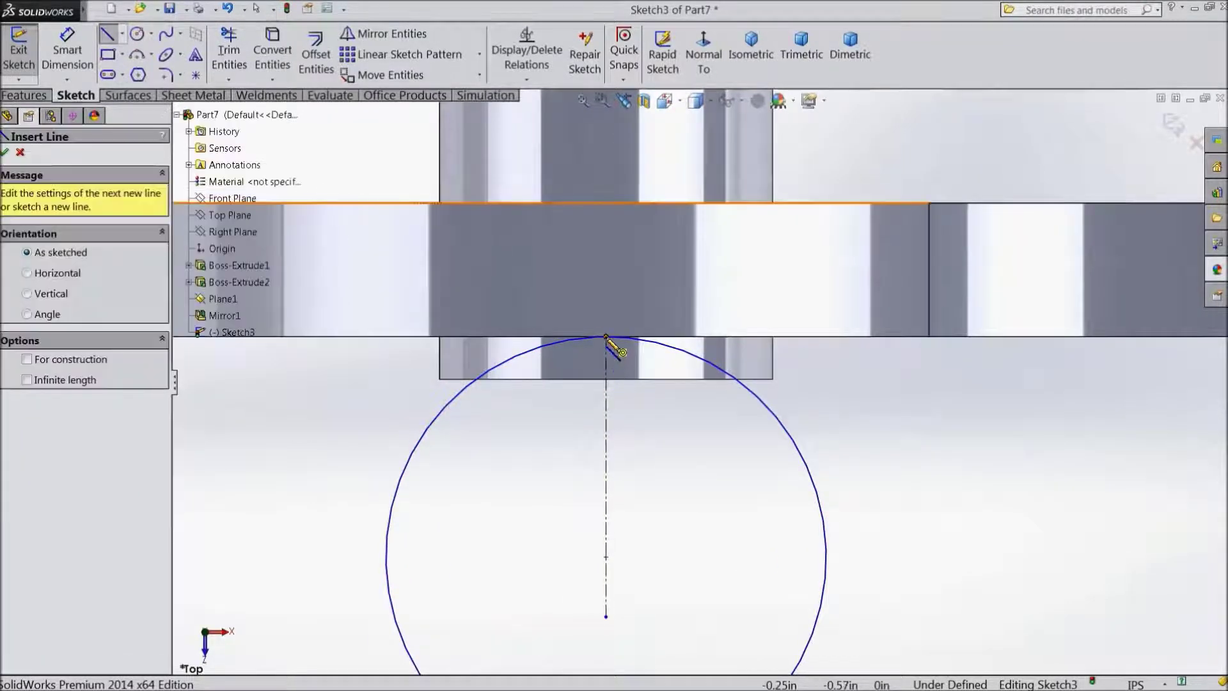
pyautogui.click(606, 414)
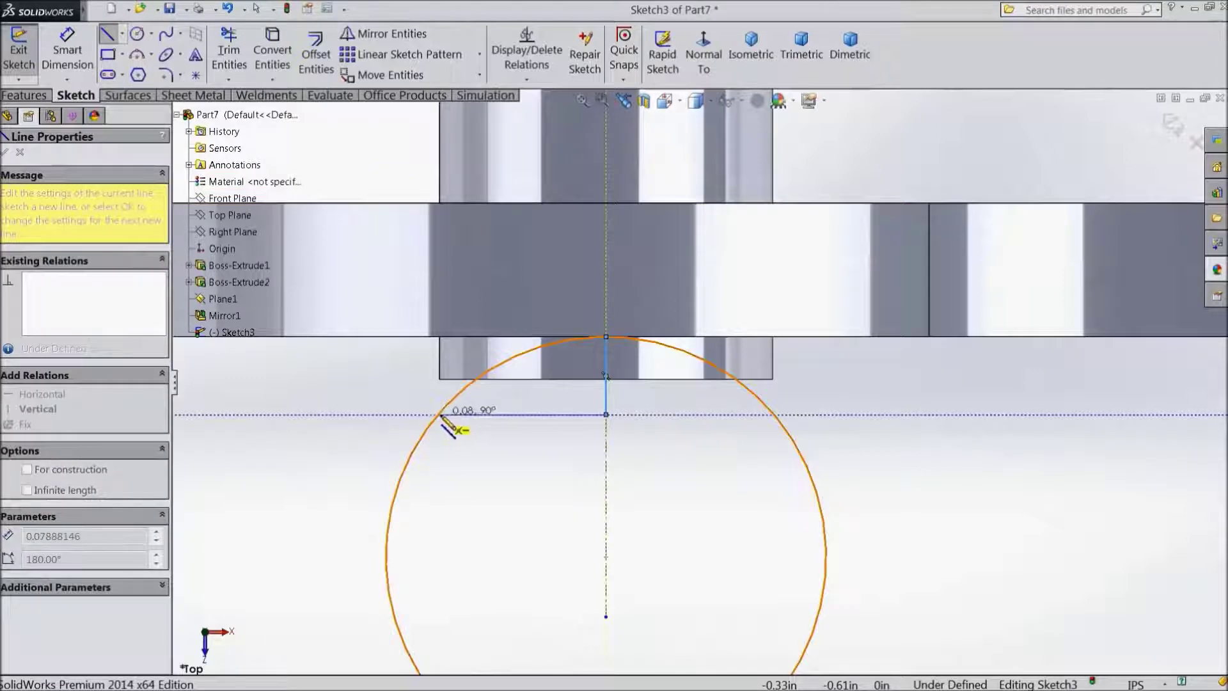
pyautogui.click(438, 415)
pyautogui.rightClick(386, 412)
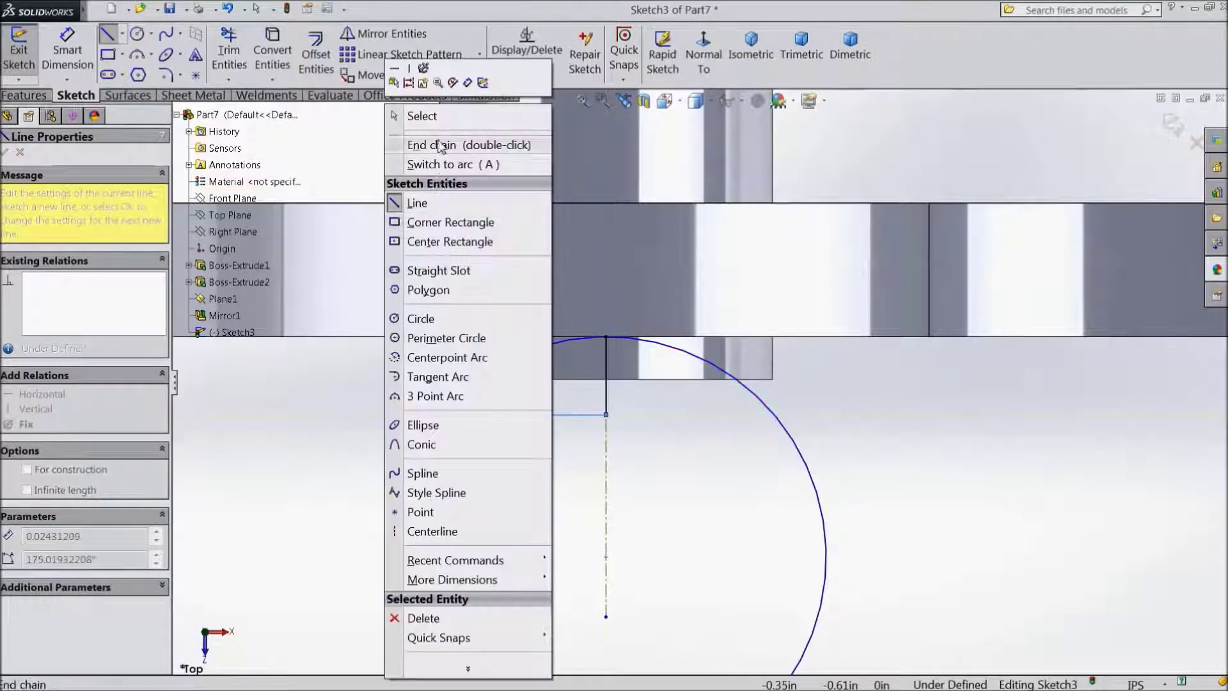
pyautogui.click(422, 115)
pyautogui.click(247, 76)
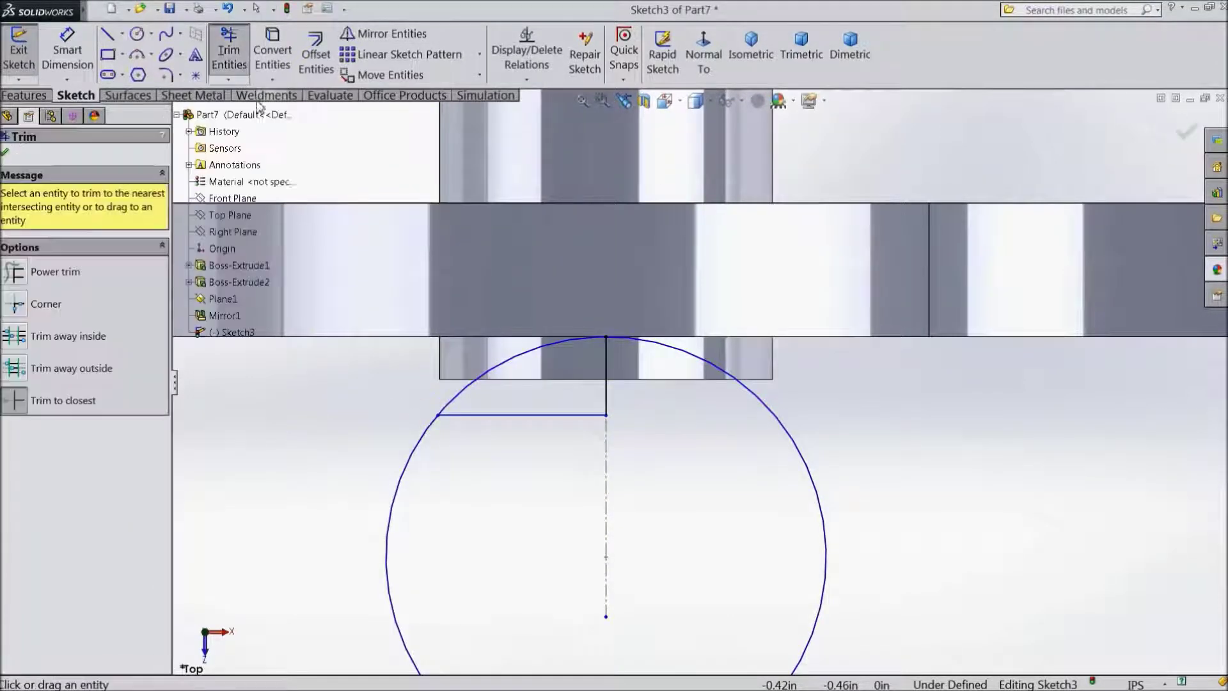
pyautogui.moveTo(417, 460); pyautogui.dragTo(405, 411)
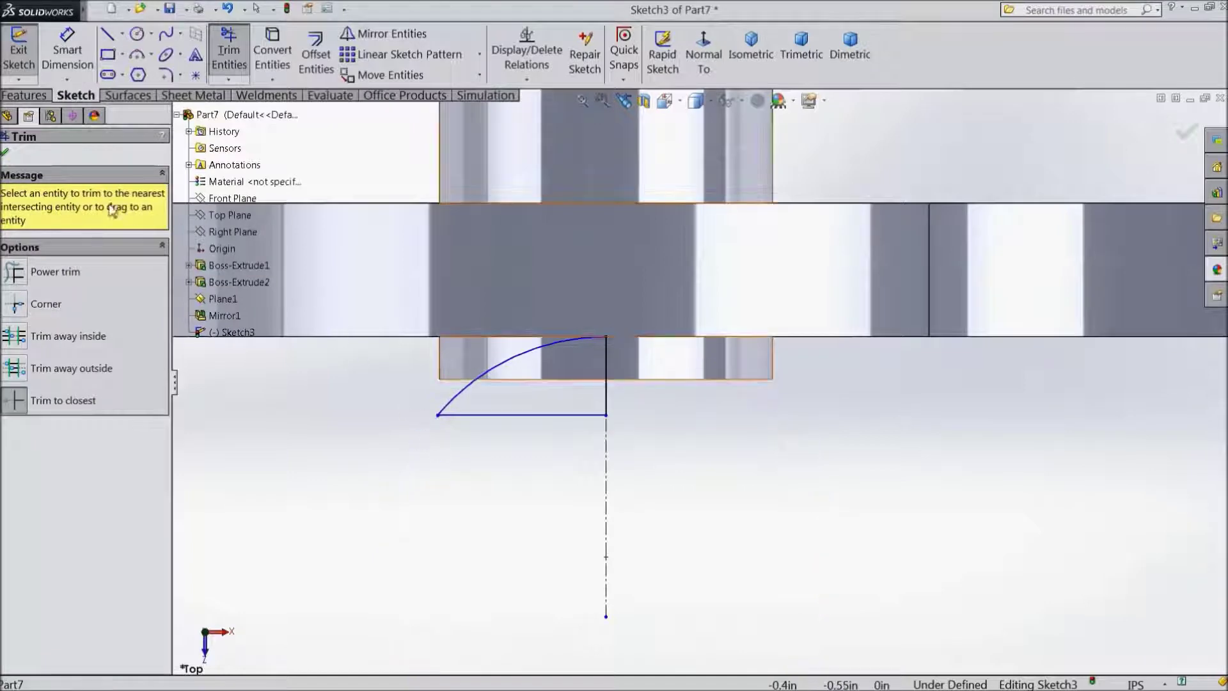
pyautogui.click(6, 153)
pyautogui.click(74, 69)
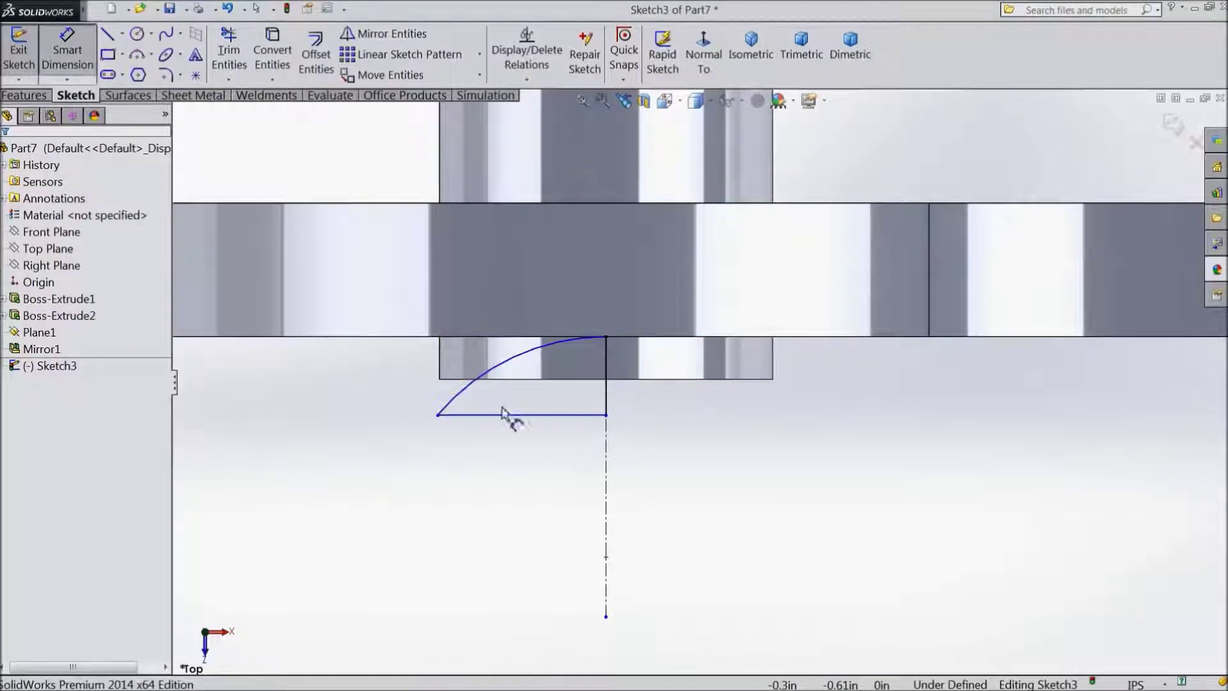
# - Dimension the arc radius to 0.125 in and the vertical line depth to 0.032 in
pyautogui.scroll(-3, 473, 410)
pyautogui.click(491, 343)
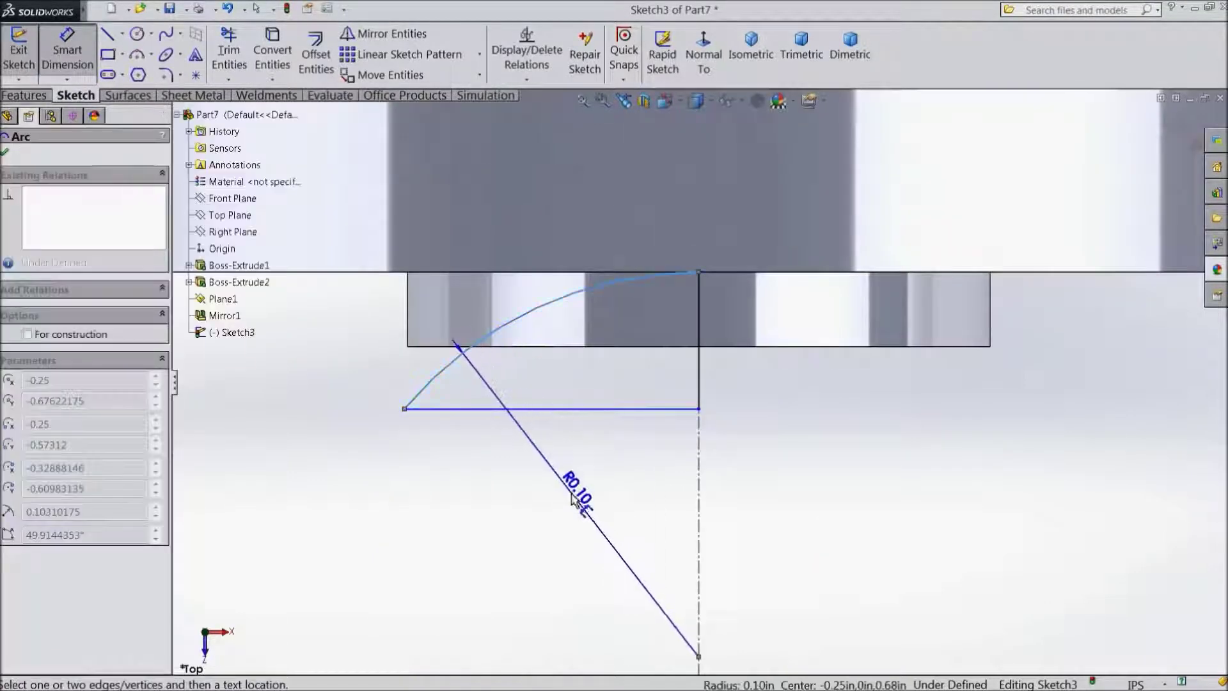
pyautogui.click(573, 495)
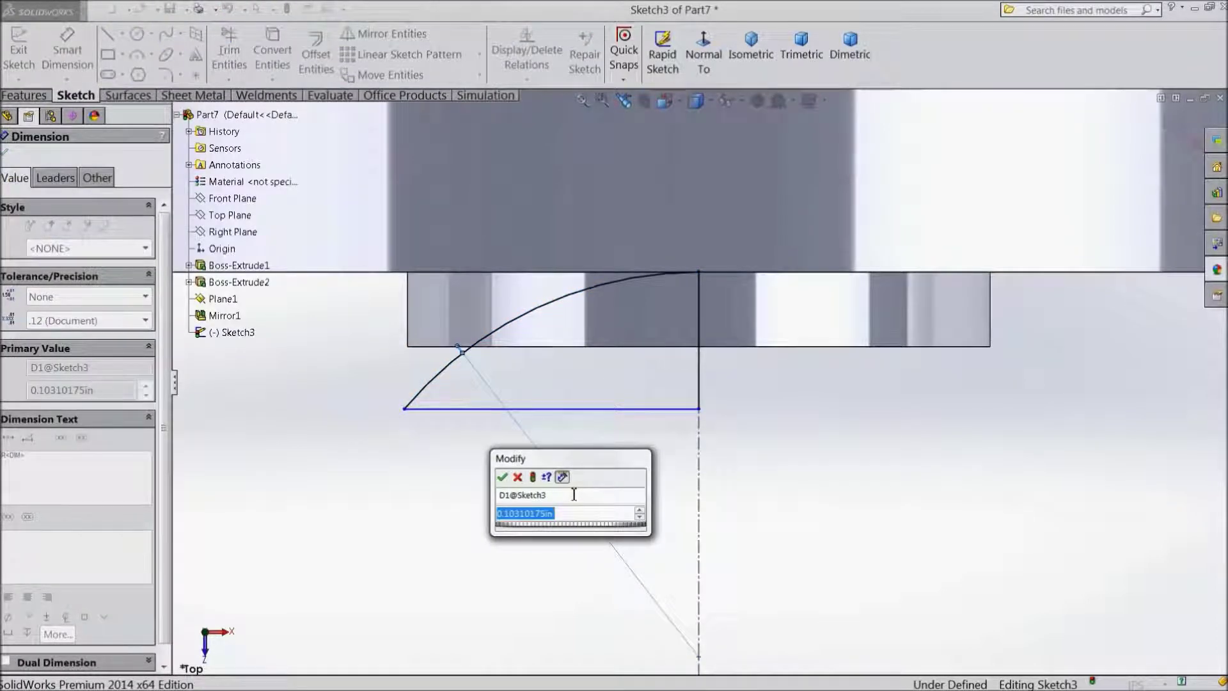
pyautogui.write('0.125')
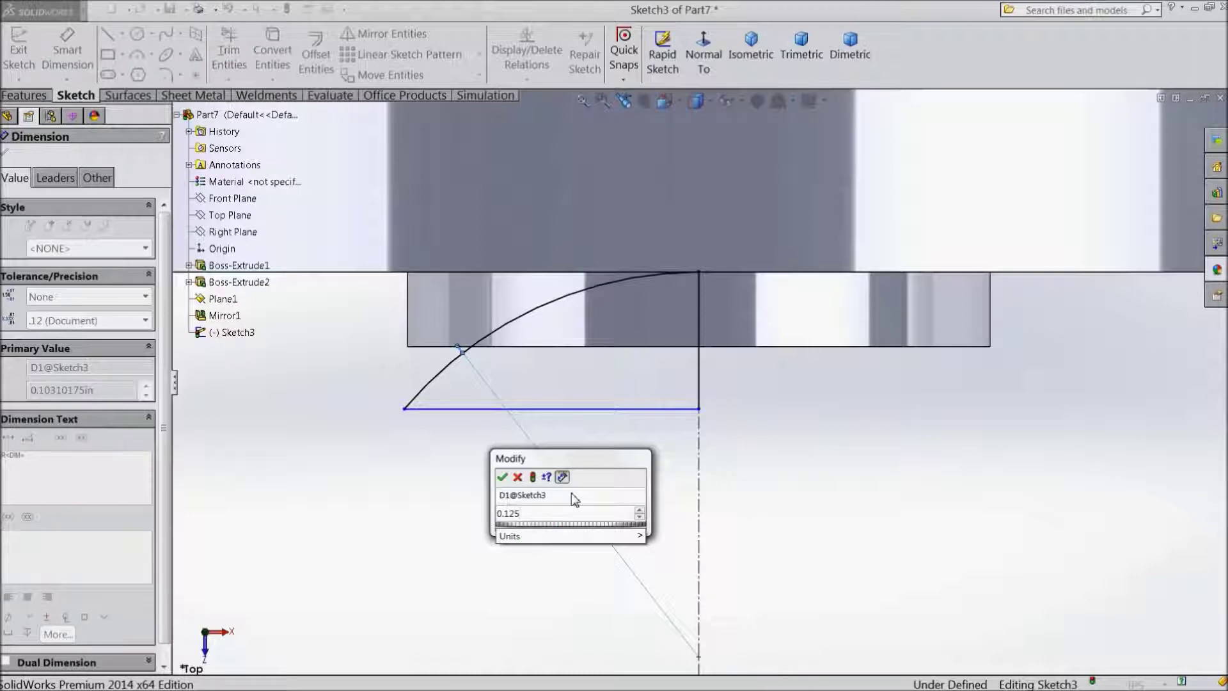
pyautogui.click(503, 478)
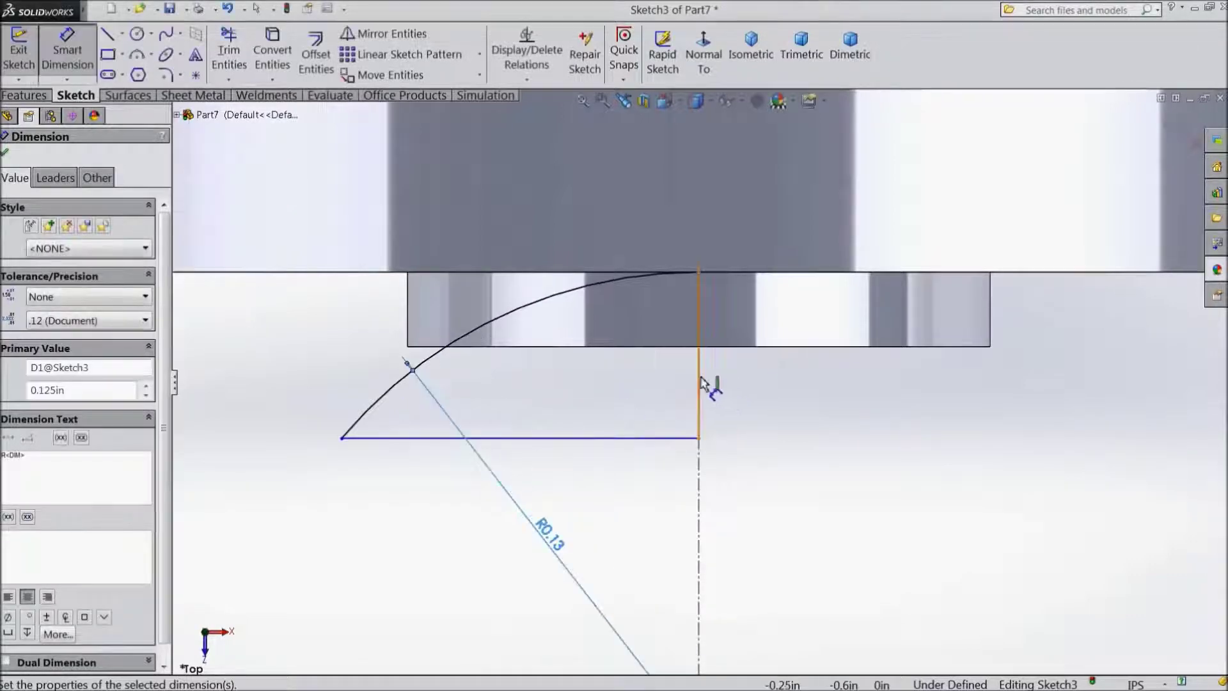
pyautogui.click(699, 381)
pyautogui.click(857, 380)
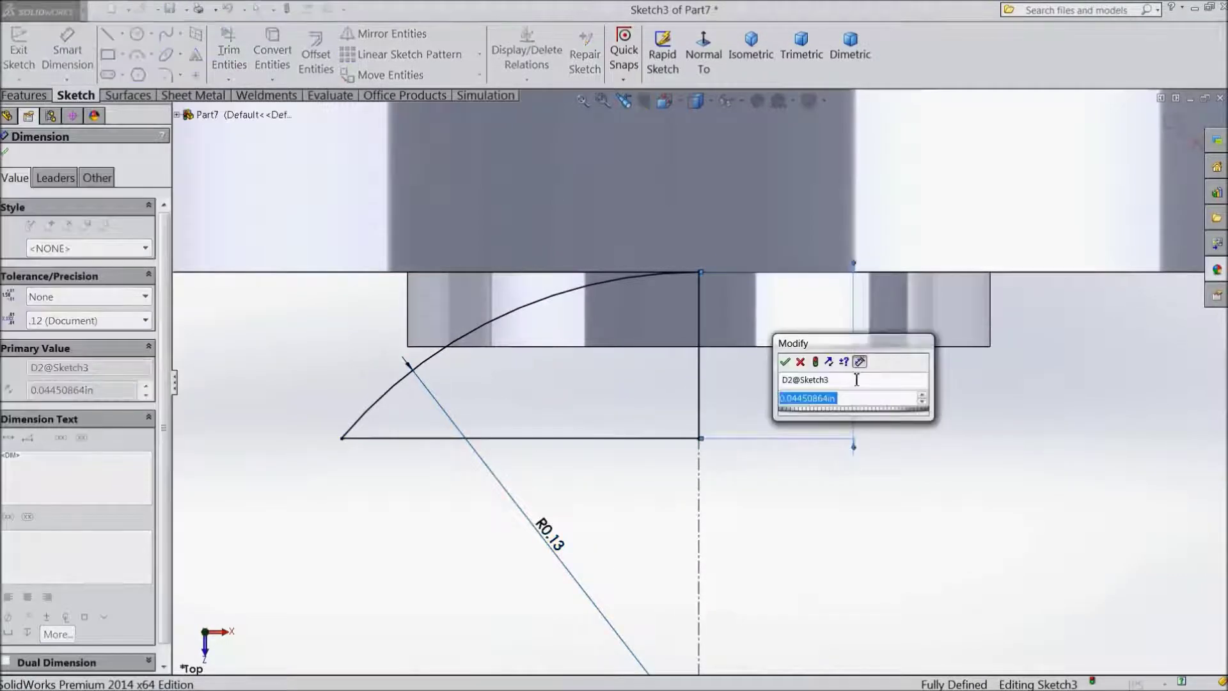
pyautogui.write('0.0')
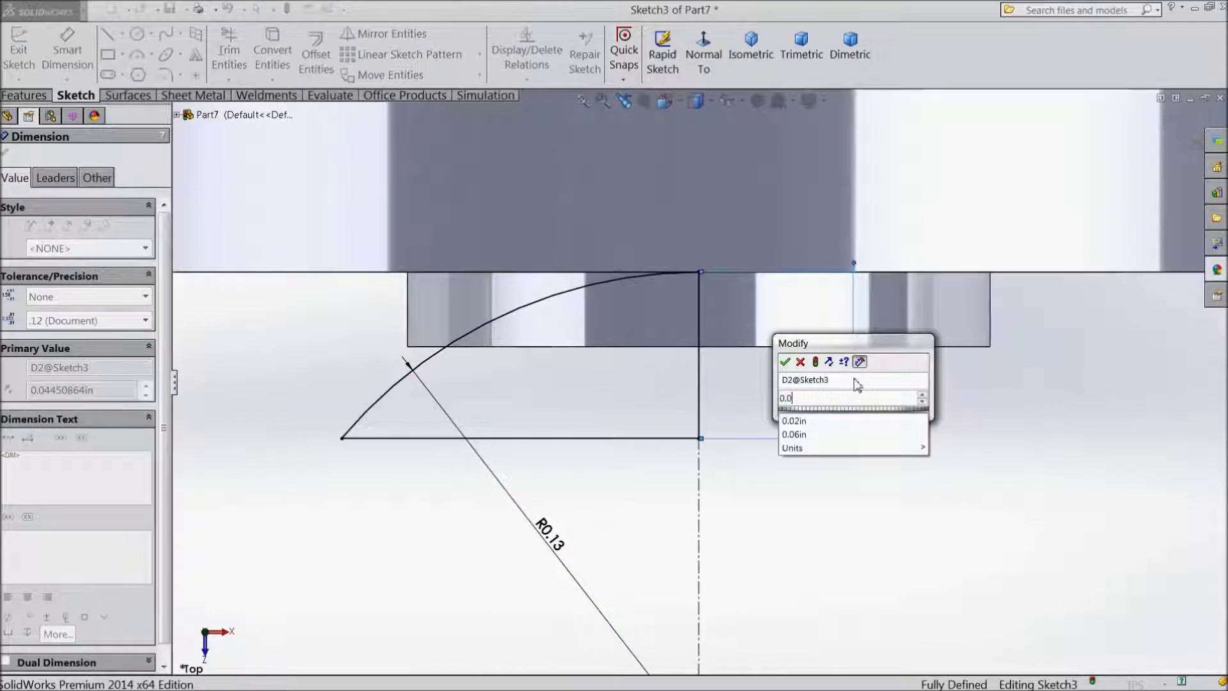
pyautogui.write('3238318')
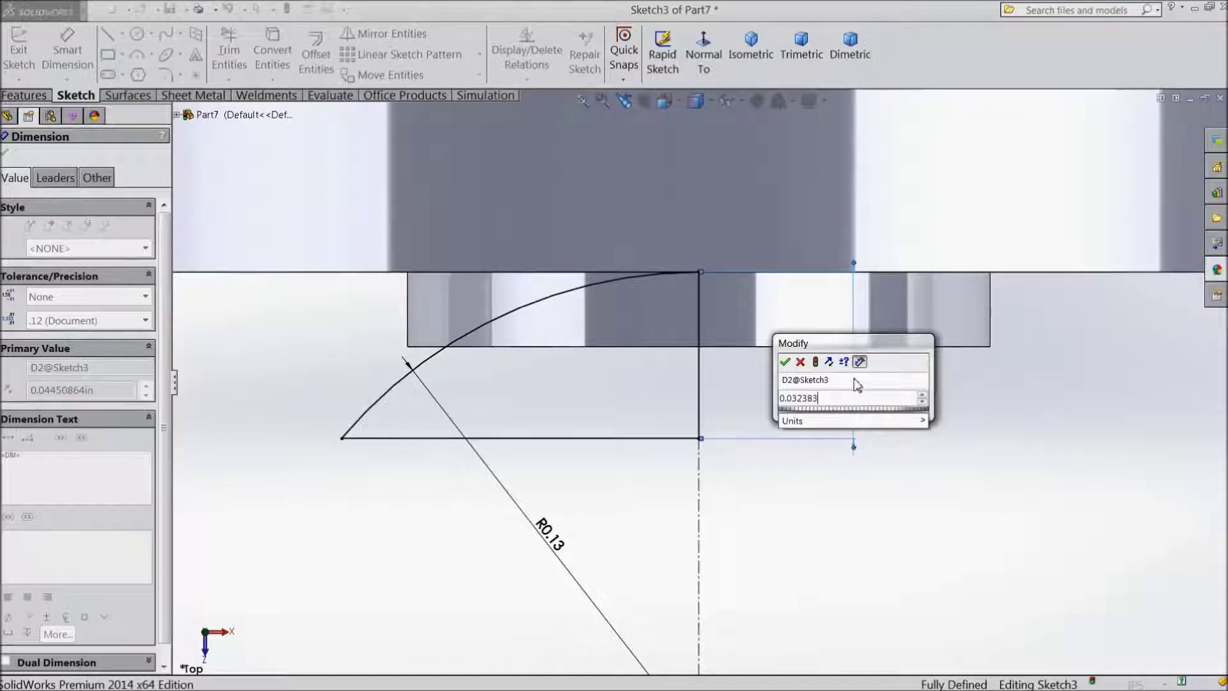
pyautogui.click(785, 362)
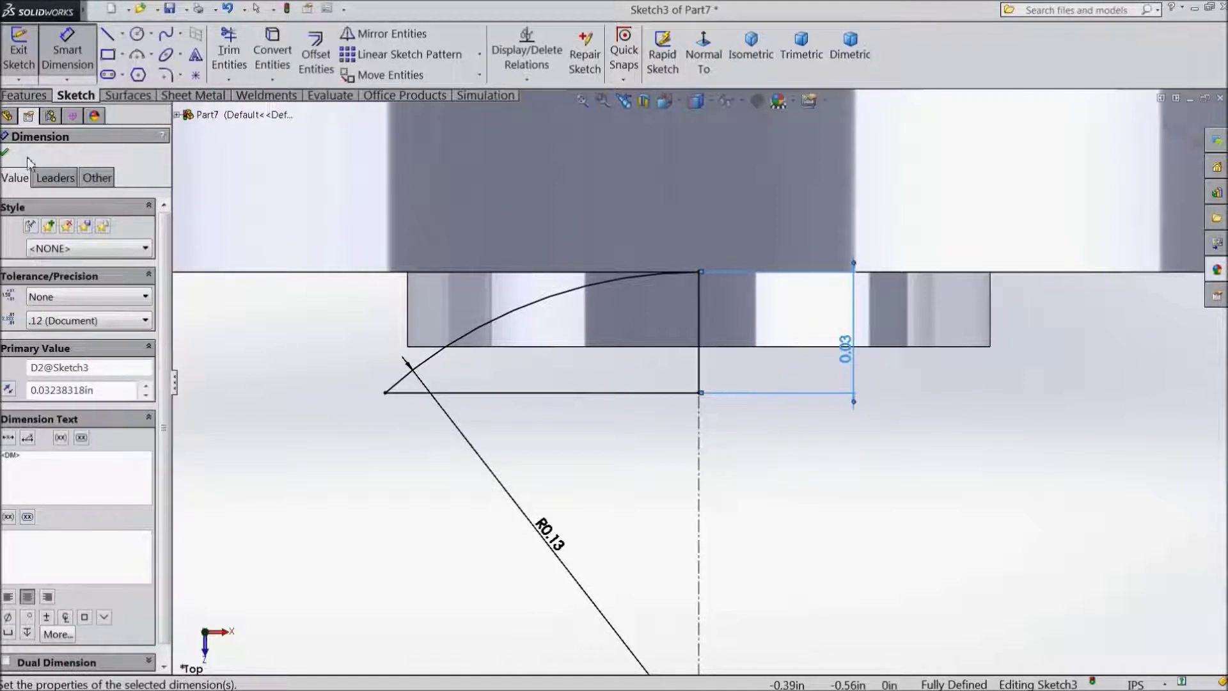
pyautogui.click(5, 154)
pyautogui.click(25, 94)
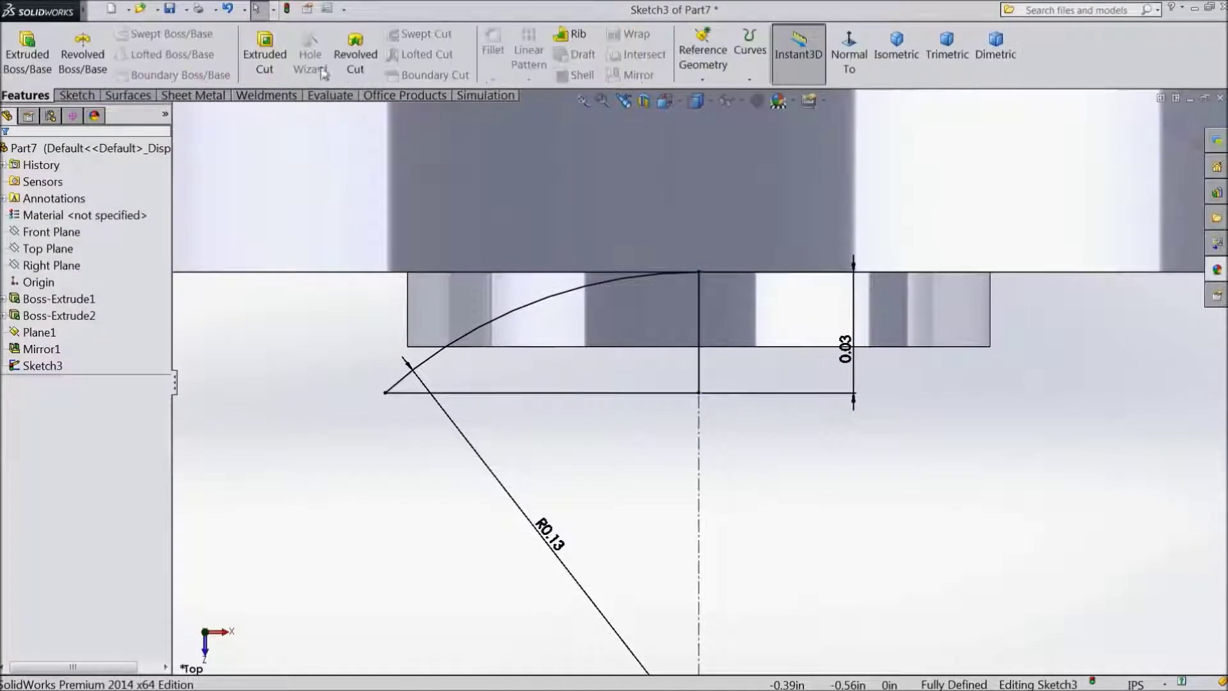
# - Revolve-cut the sketch 360° around Line1, then orbit to inspect the countersink
pyautogui.click(355, 57)
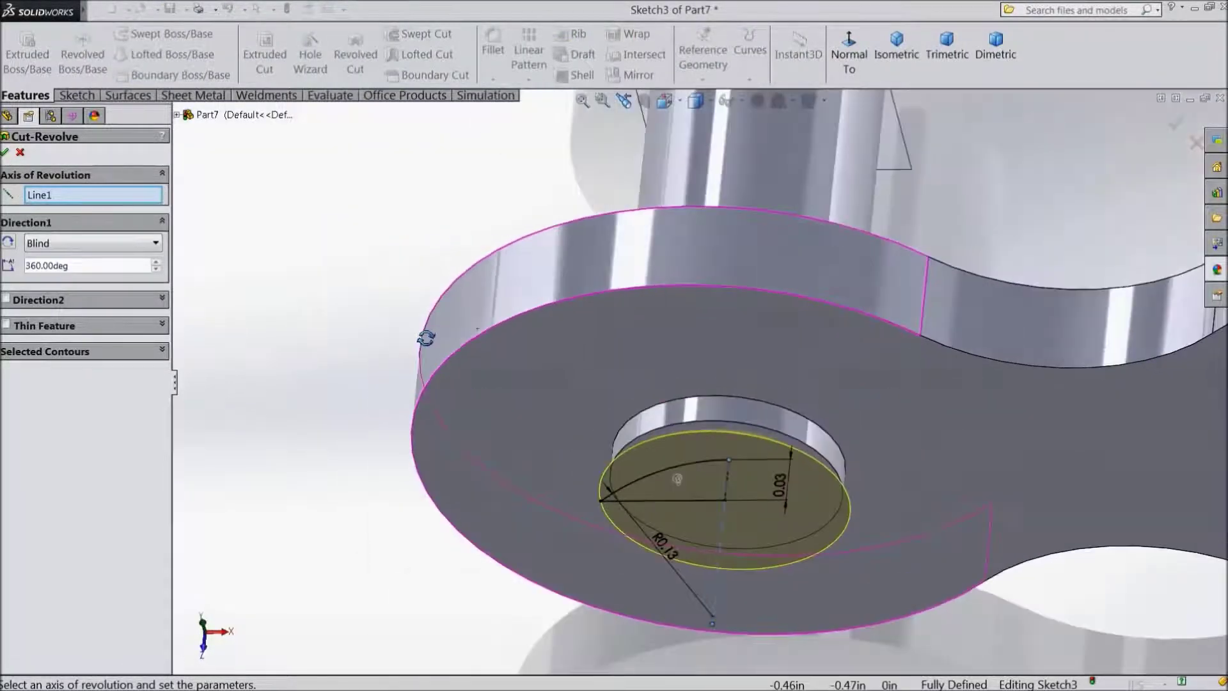
pyautogui.click(6, 153)
pyautogui.moveTo(509, 488)
pyautogui.mouseDown(button='middle')
pyautogui.moveTo(781, 515)
pyautogui.moveTo(744, 424)
pyautogui.mouseUp(button='middle')
pyautogui.click(357, 503)
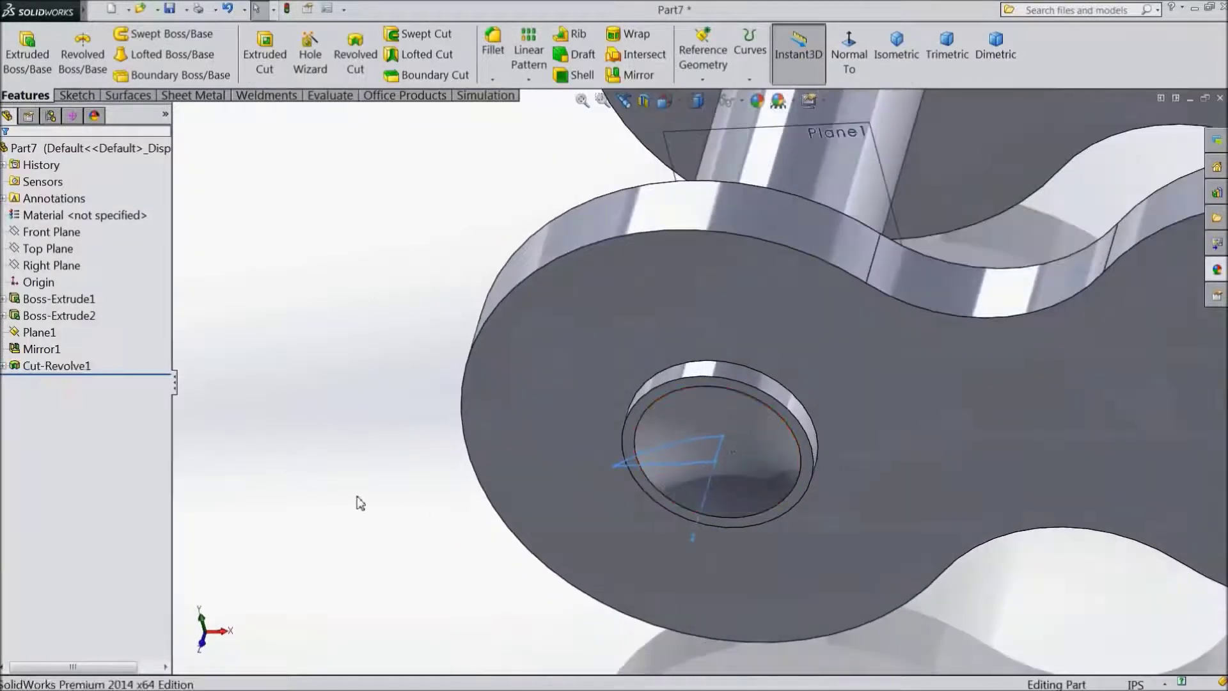
pyautogui.scroll(3, 736, 454)
pyautogui.moveTo(608, 431)
pyautogui.mouseDown(button='middle')
pyautogui.moveTo(581, 390)
pyautogui.moveTo(559, 447)
pyautogui.moveTo(560, 430)
pyautogui.mouseUp(button='middle')
pyautogui.scroll(3, 560, 429)
pyautogui.scroll(-2, 897, 289)
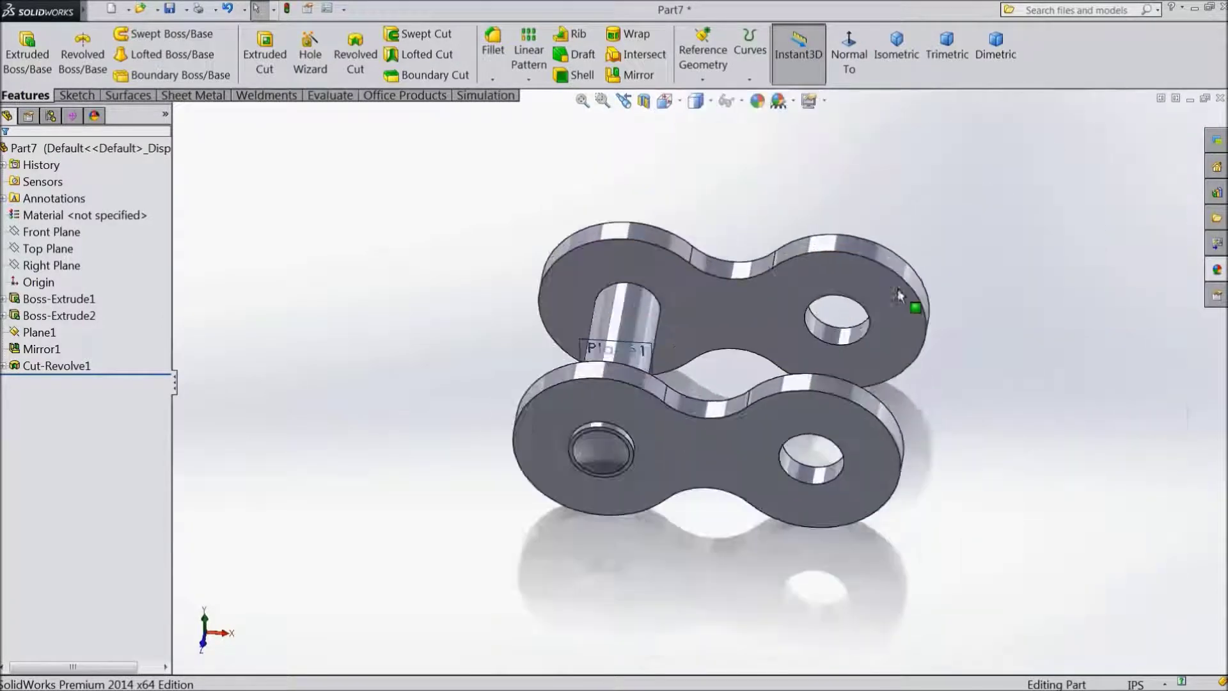
pyautogui.scroll(-2, 892, 296)
# - Mirror Boss-Extrude2 and Cut-Revolve1 across the Right Plane for the second pin
pyautogui.click(66, 253)
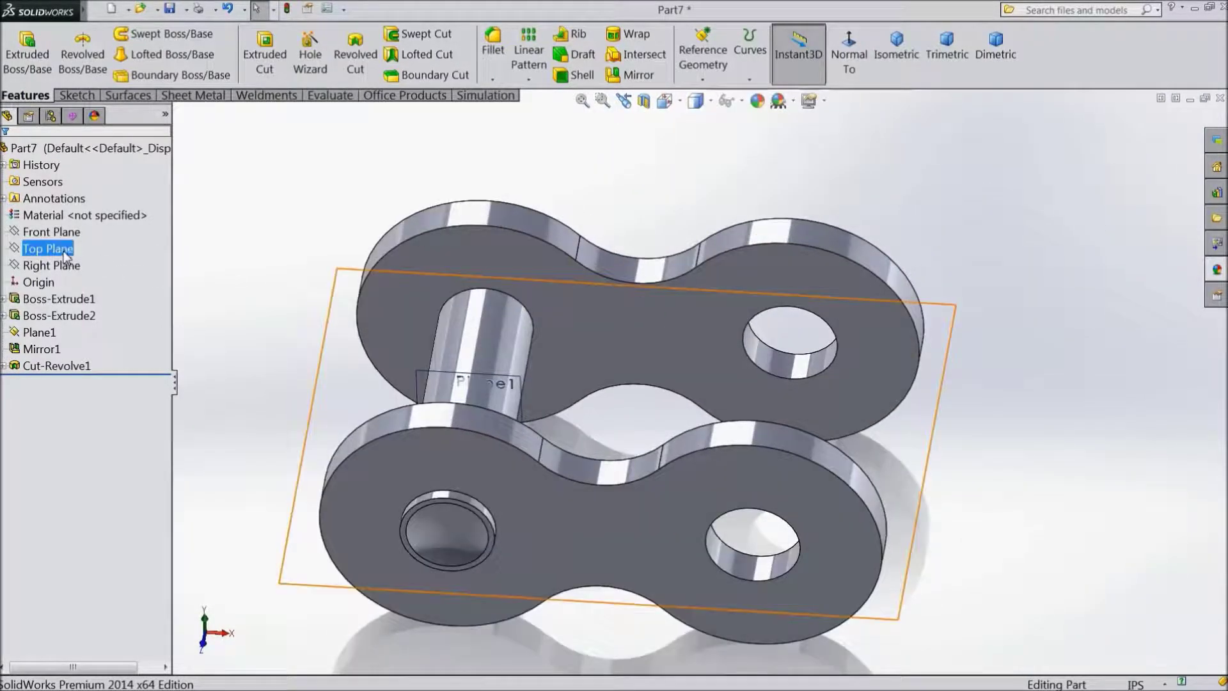
pyautogui.click(64, 234)
pyautogui.click(62, 268)
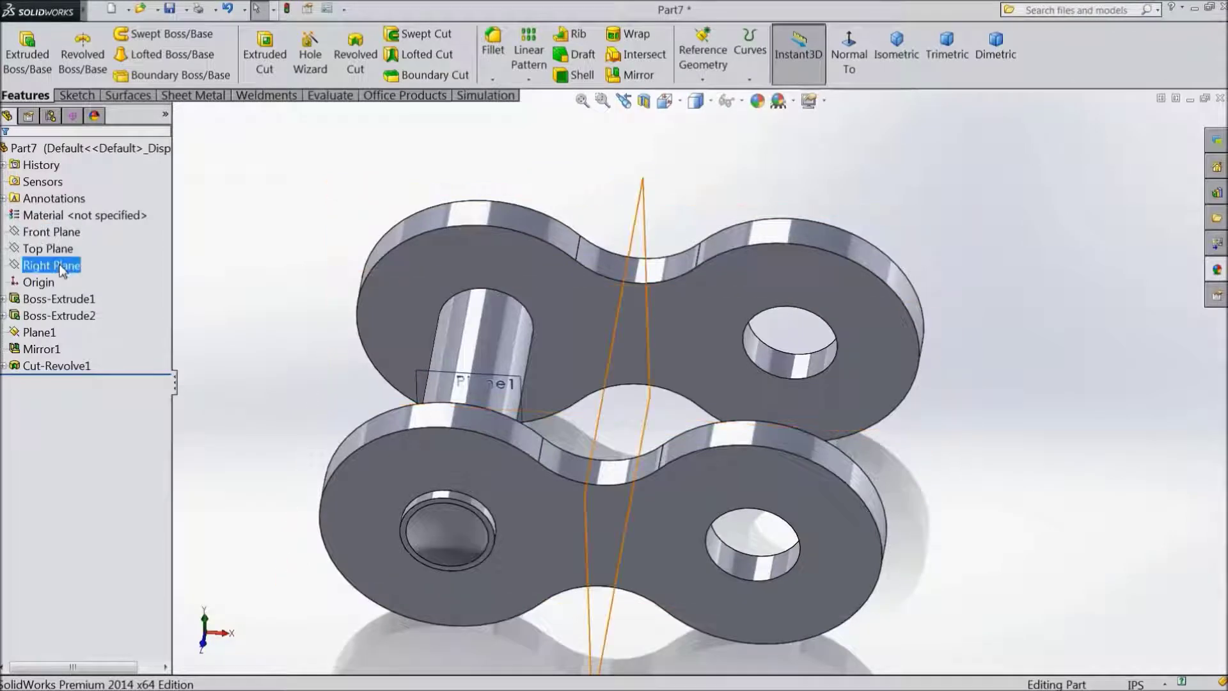
pyautogui.moveTo(186, 268); pyautogui.dragTo(170, 262, button='middle')
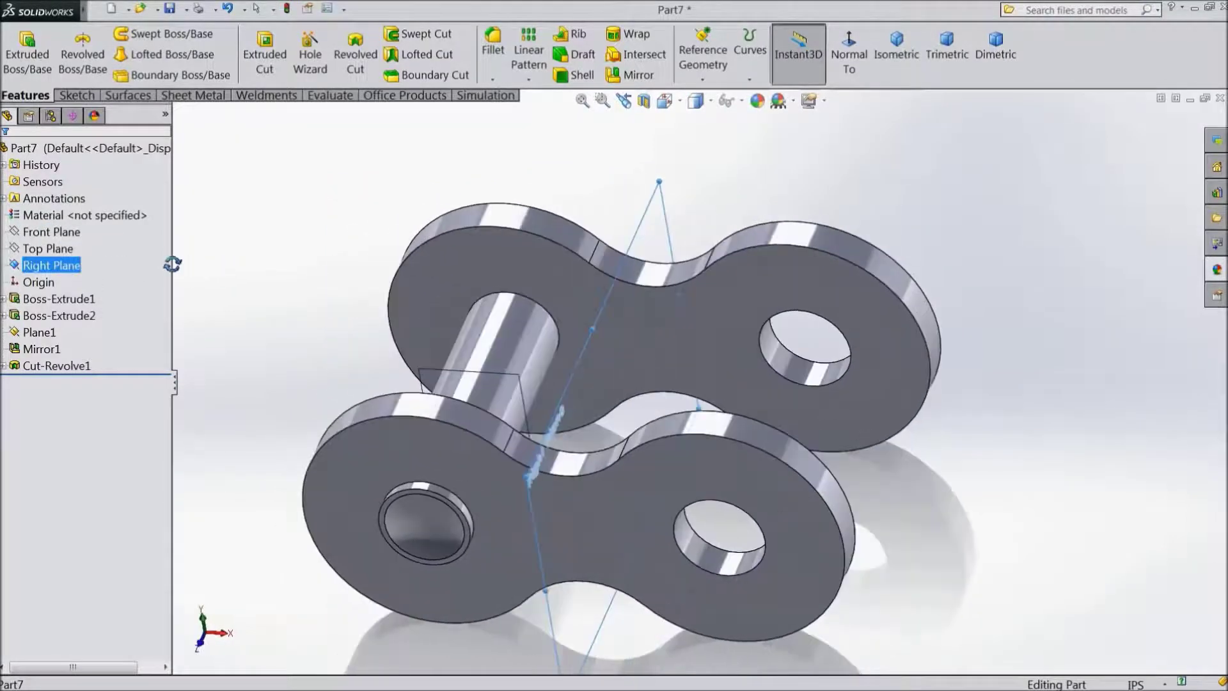
pyautogui.click(632, 74)
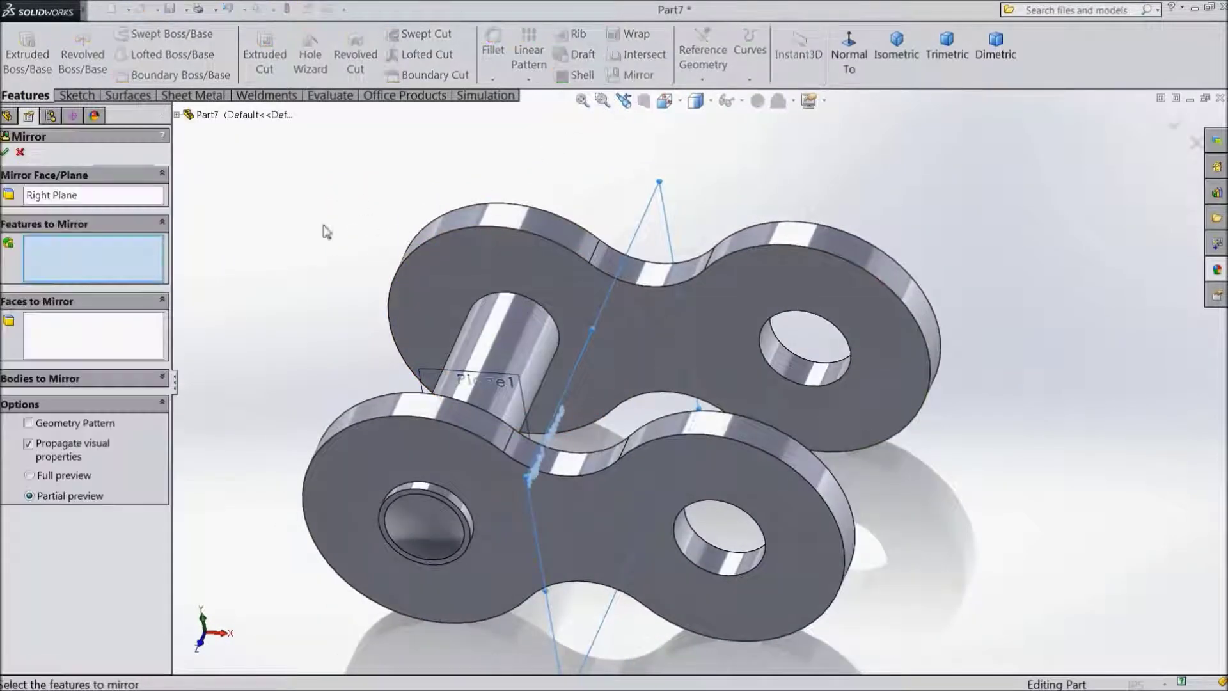
pyautogui.click(177, 115)
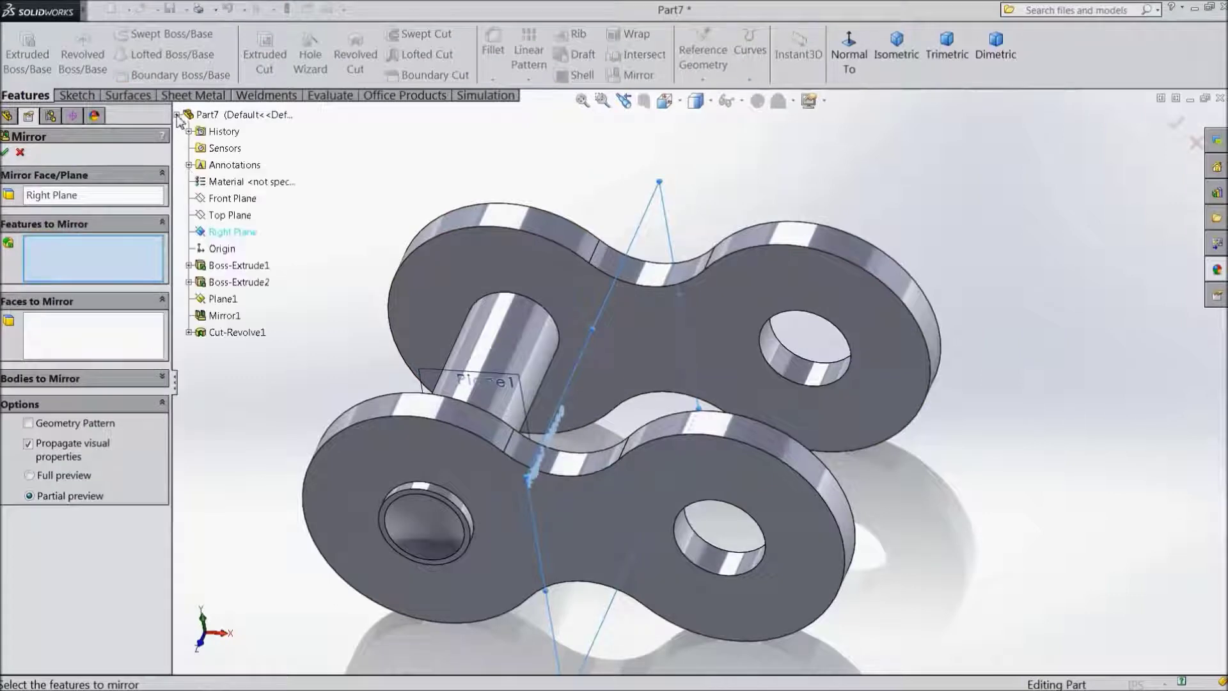
pyautogui.click(239, 282)
pyautogui.click(231, 333)
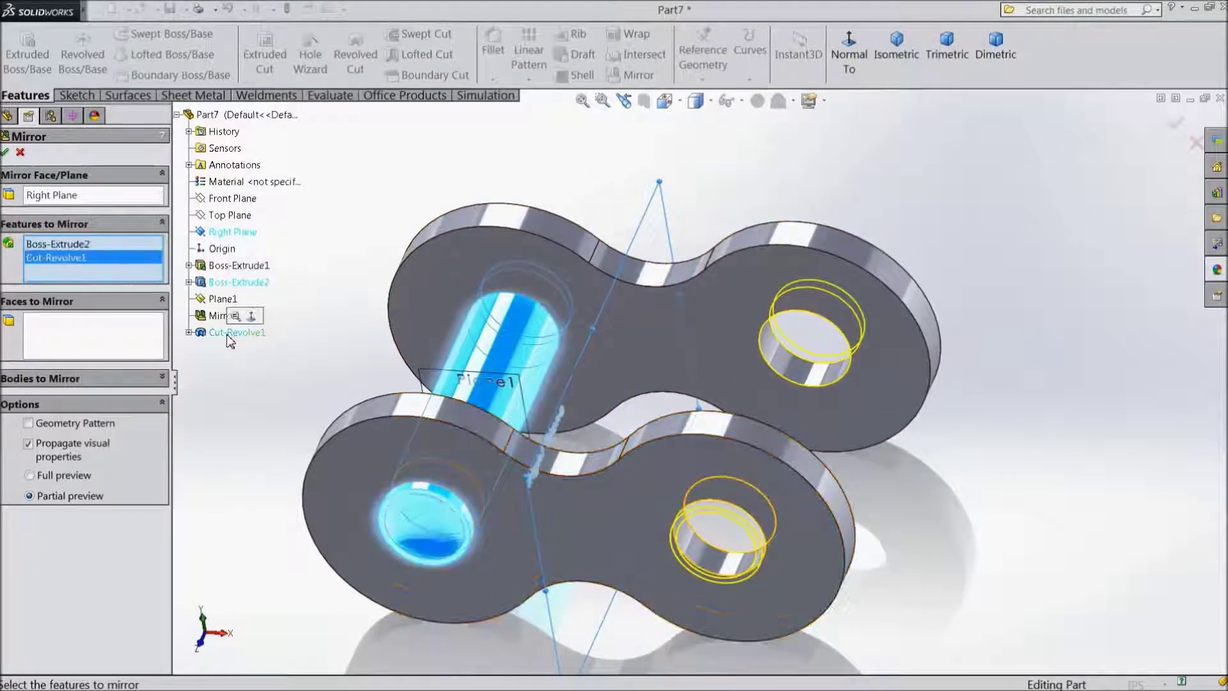
pyautogui.click(5, 154)
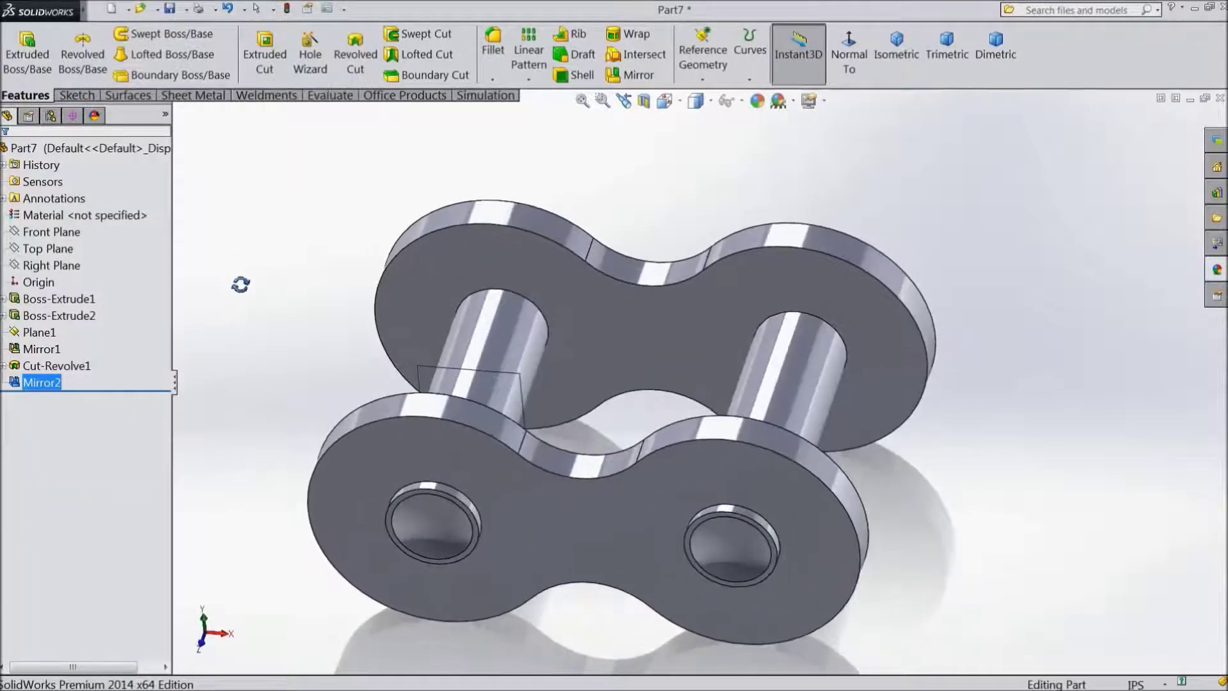
pyautogui.click(417, 374)
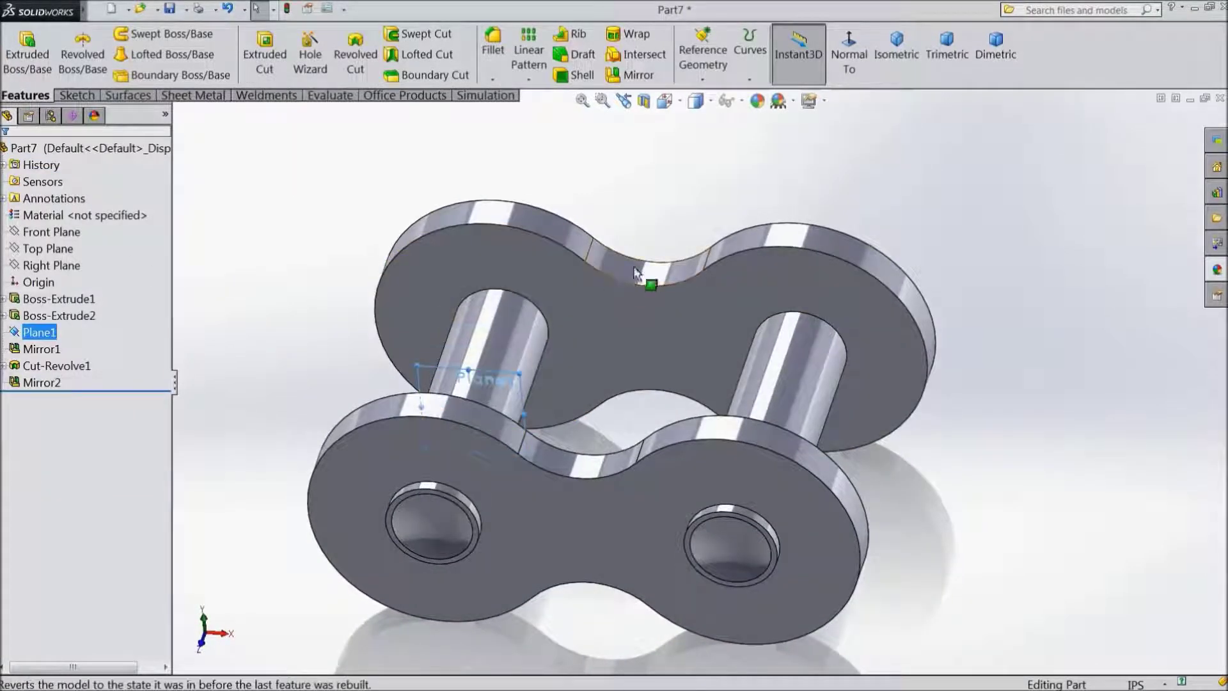
# - Mirror Cut-Revolve1 across Plane1 to countersink the second plate
pyautogui.click(635, 80)
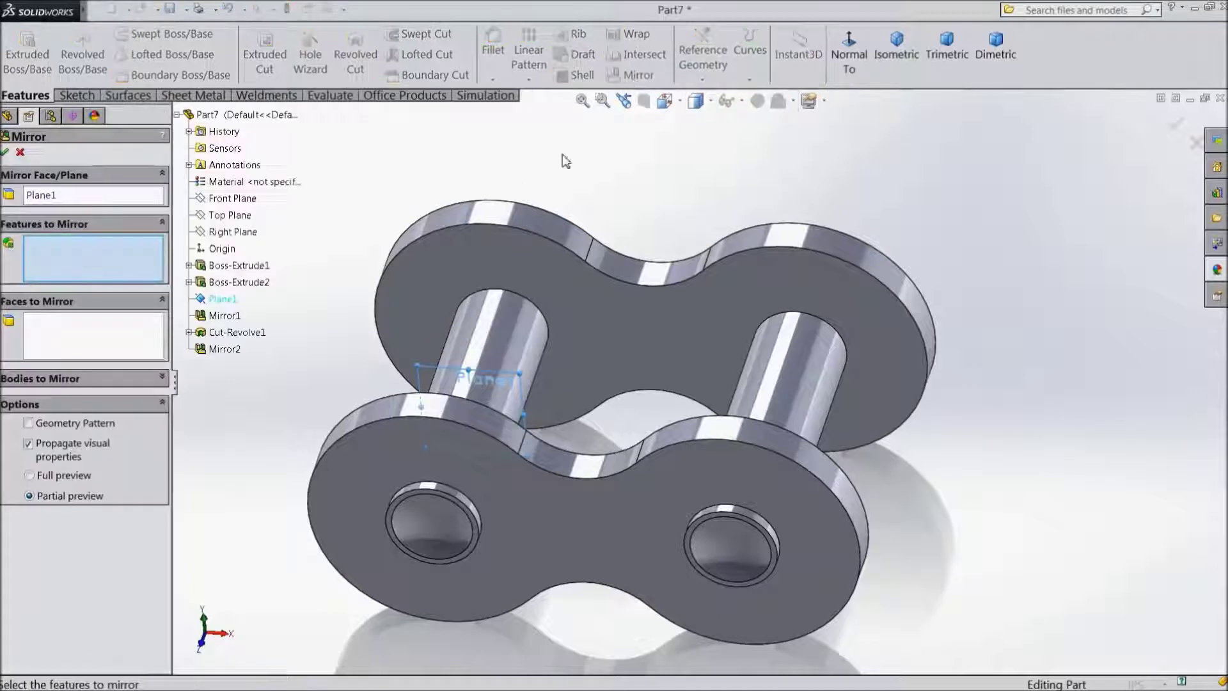
pyautogui.click(224, 334)
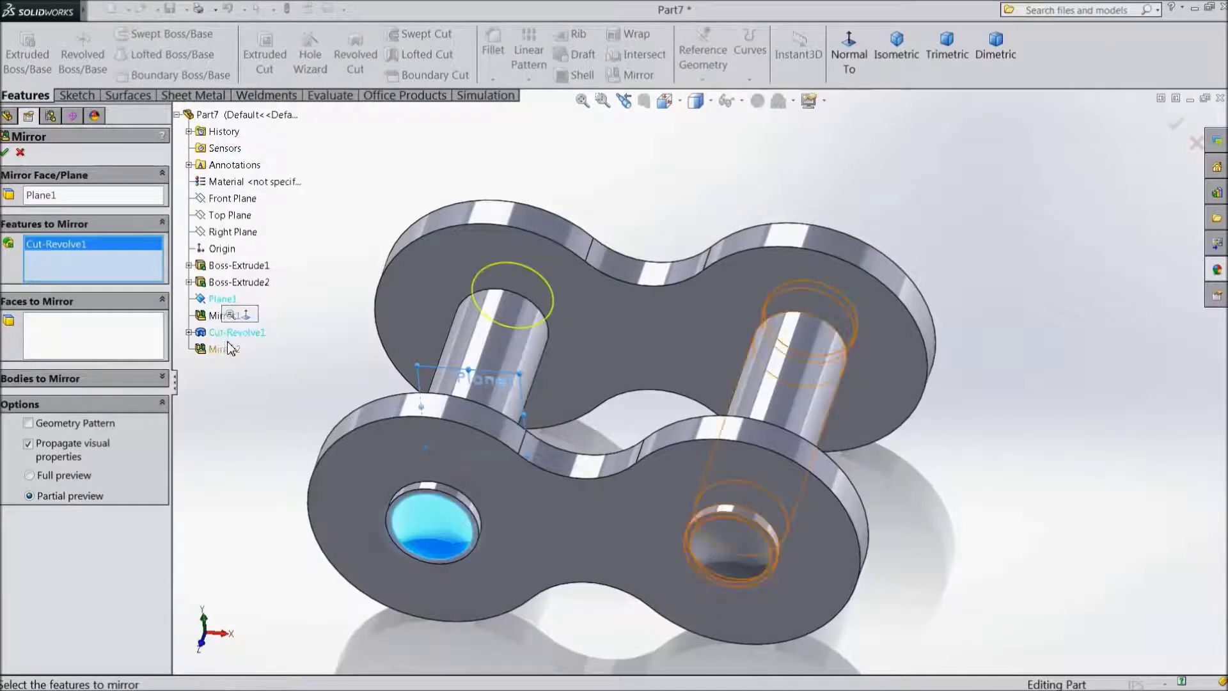
pyautogui.click(5, 153)
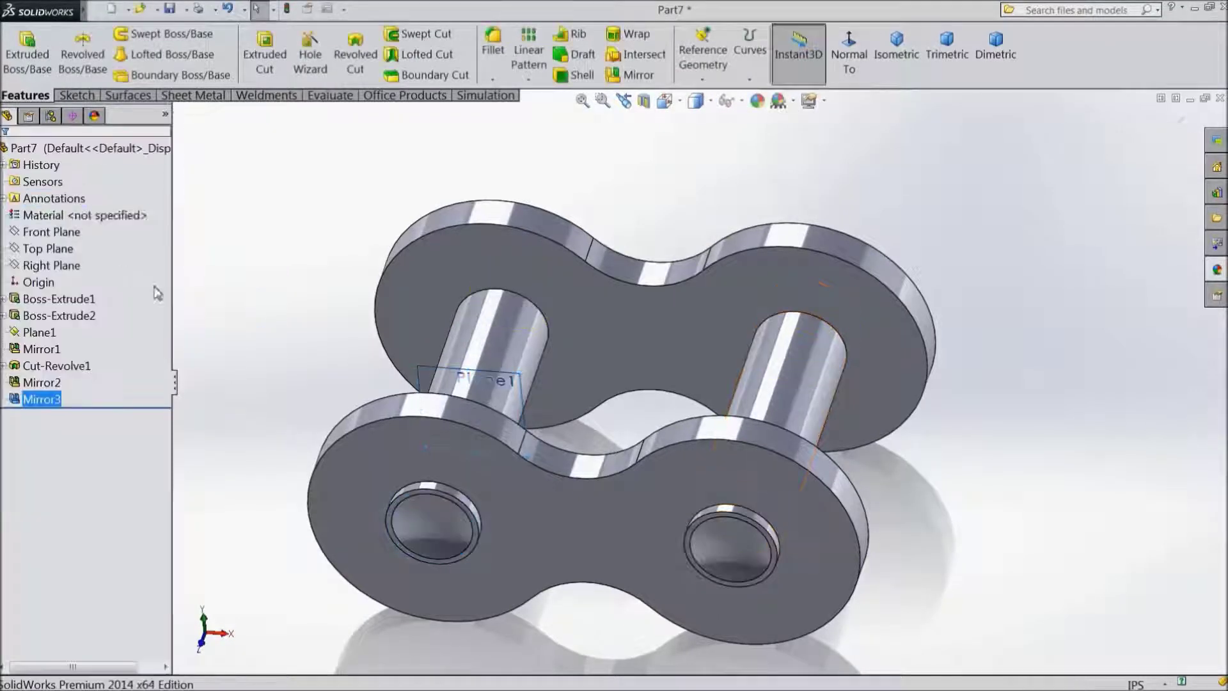
pyautogui.moveTo(268, 284); pyautogui.dragTo(268, 296, button='middle')
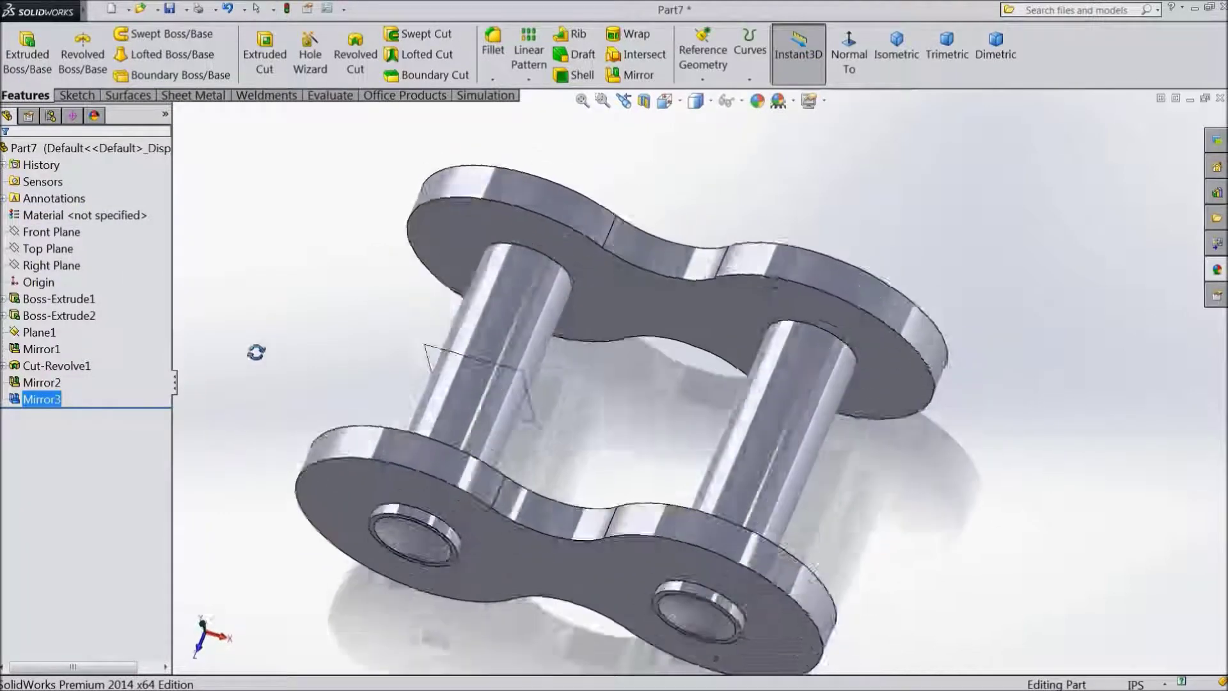
pyautogui.press('Escape')
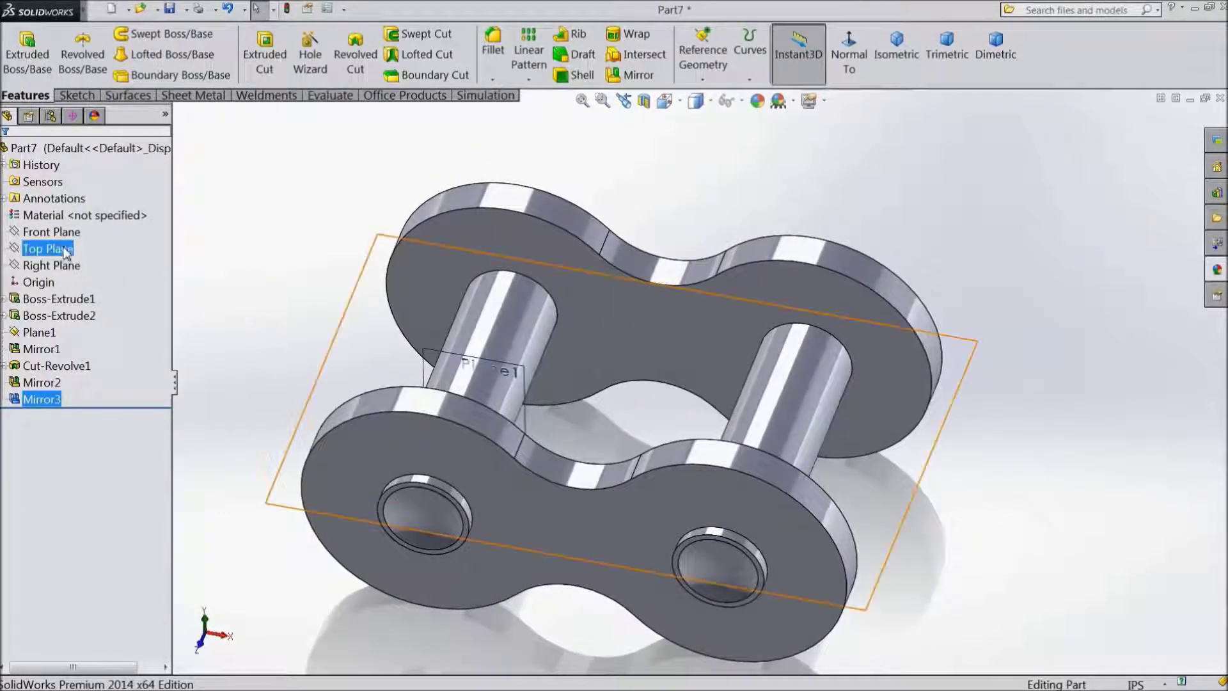
# - Mirror the Mirror3 countersink across the Right Plane, leaving Cut-Revolve1 out
pyautogui.click(54, 264)
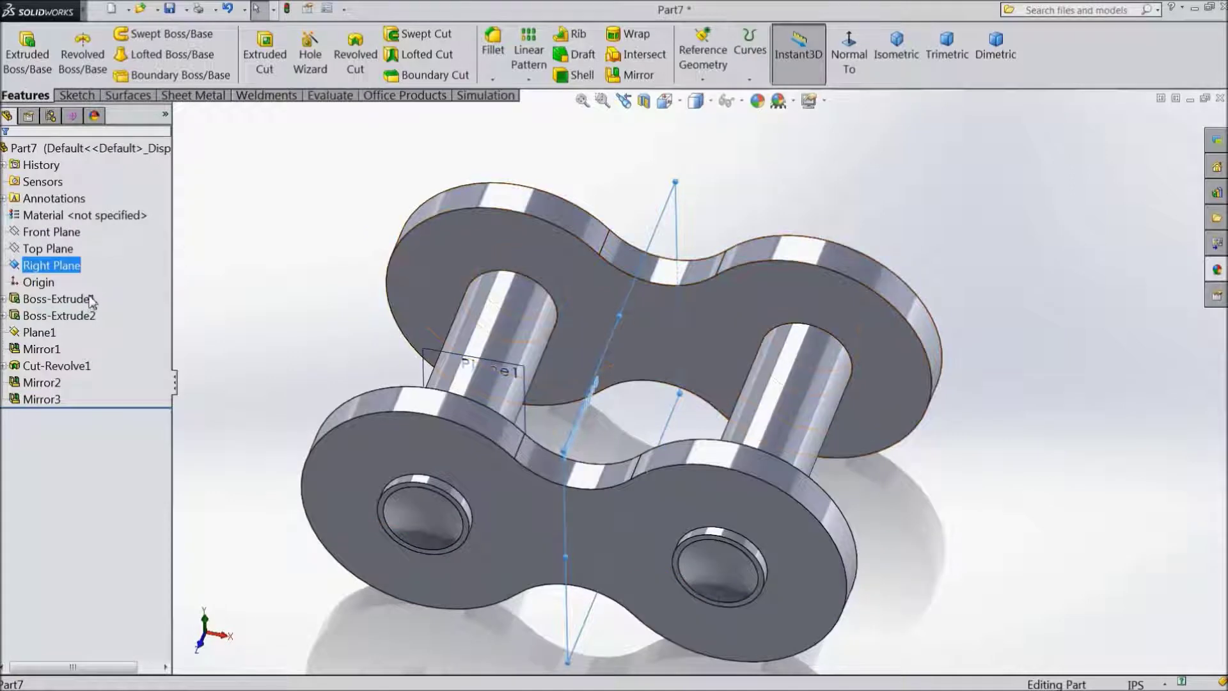
pyautogui.click(633, 75)
pyautogui.moveTo(587, 164)
pyautogui.mouseDown(button='middle')
pyautogui.moveTo(494, 269)
pyautogui.moveTo(356, 250)
pyautogui.mouseUp(button='middle')
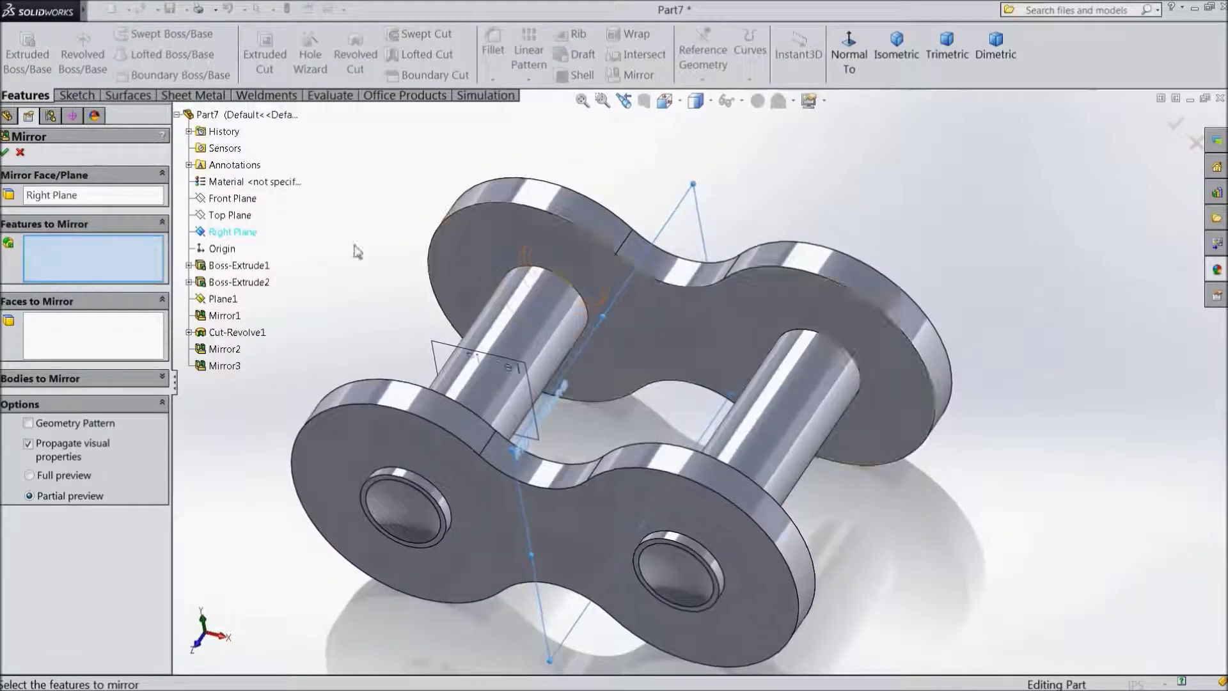
pyautogui.click(237, 333)
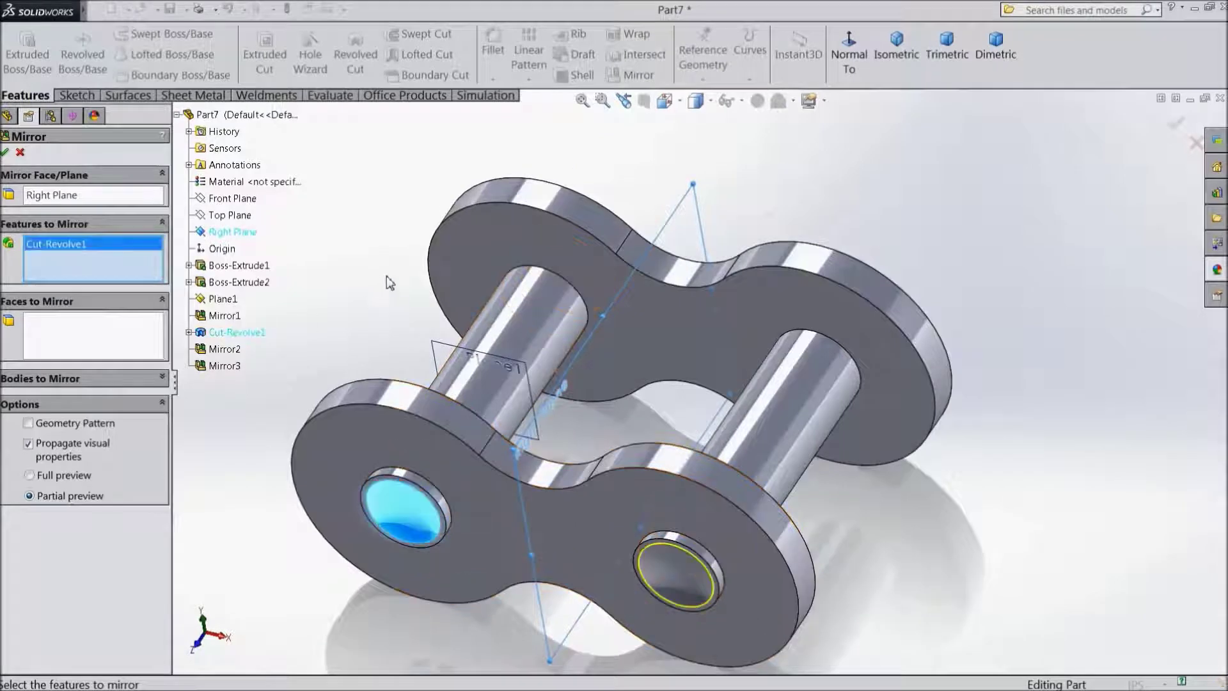
pyautogui.moveTo(389, 282); pyautogui.dragTo(274, 334, button='middle')
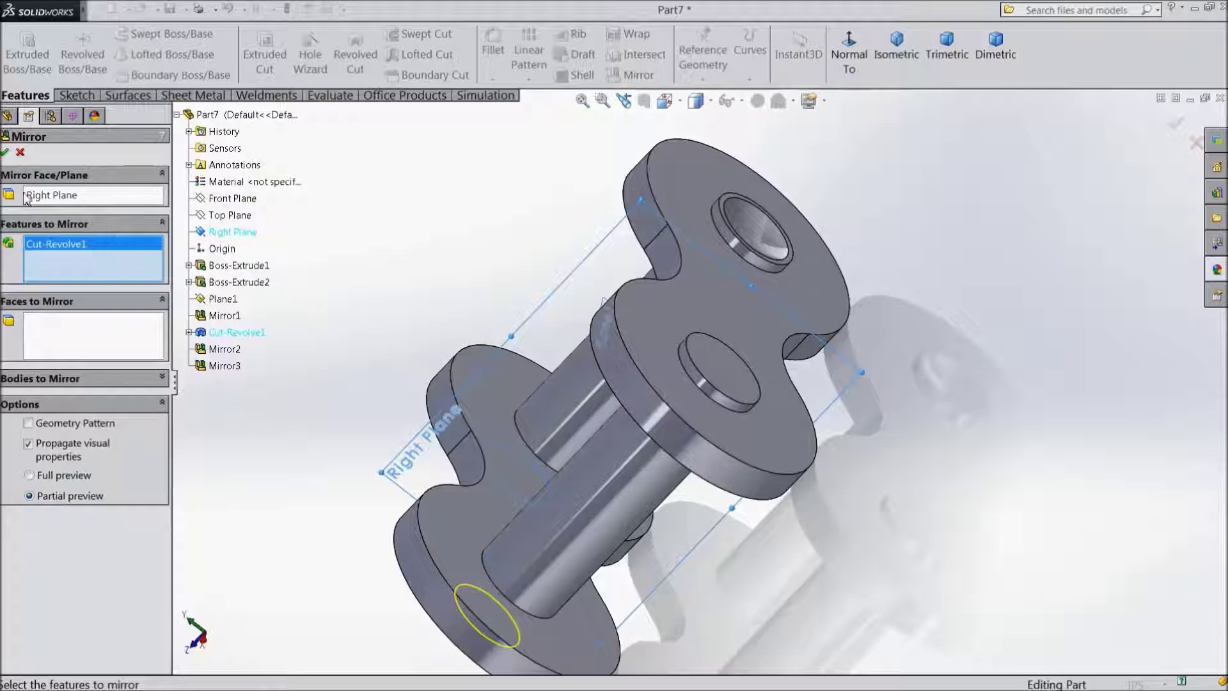
pyautogui.click(225, 366)
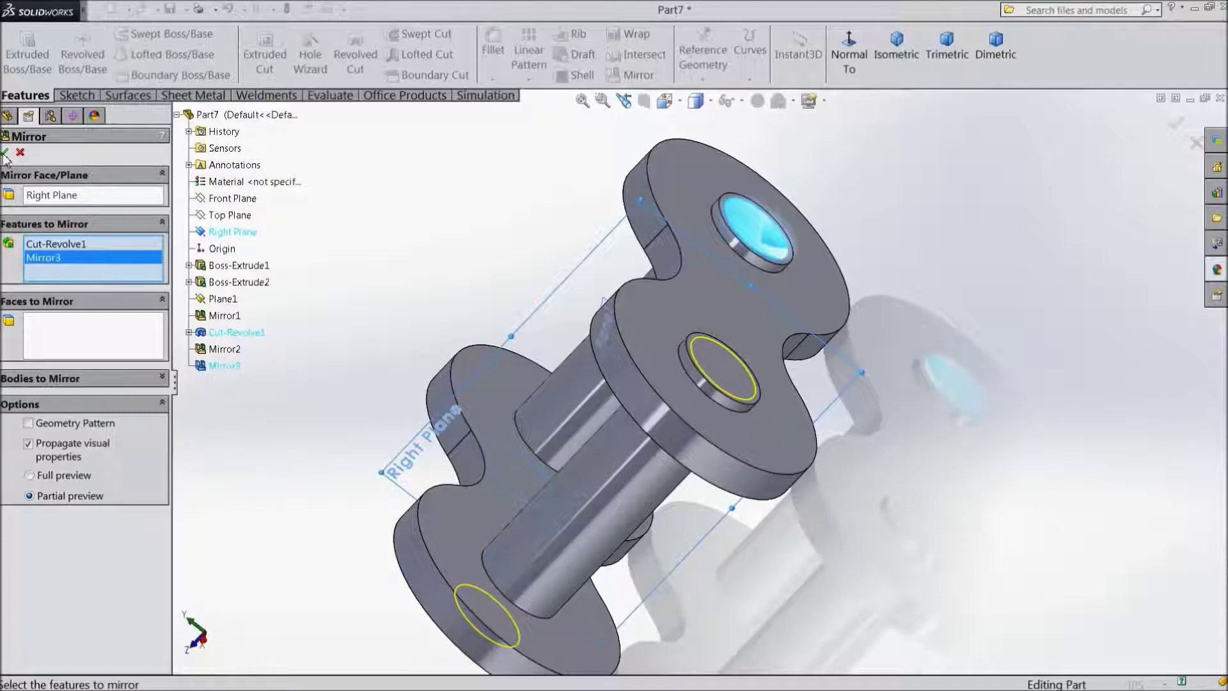
pyautogui.click(56, 244)
pyautogui.rightClick(57, 244)
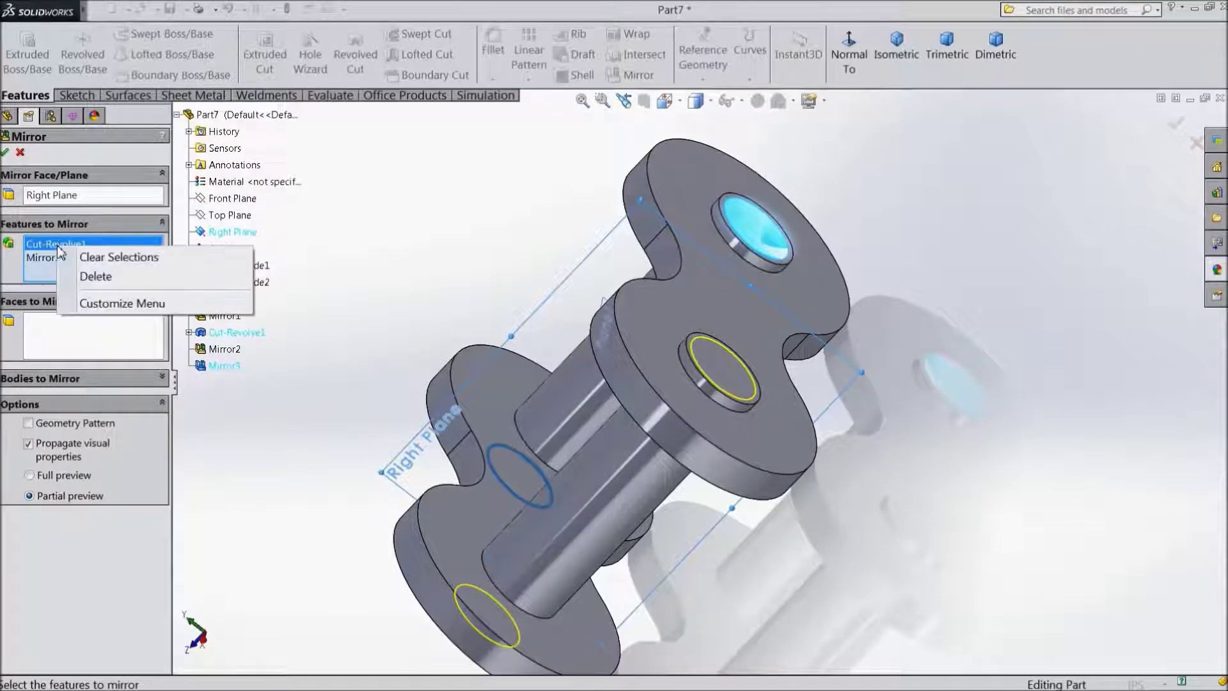
pyautogui.click(84, 275)
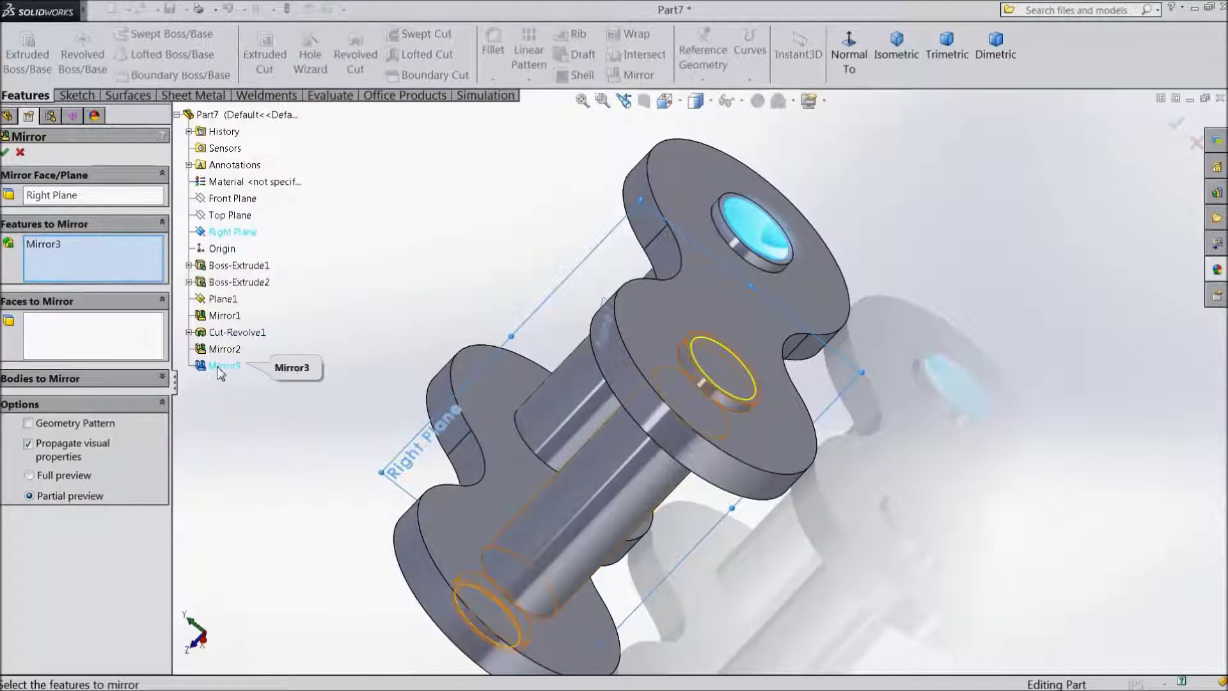
pyautogui.click(6, 152)
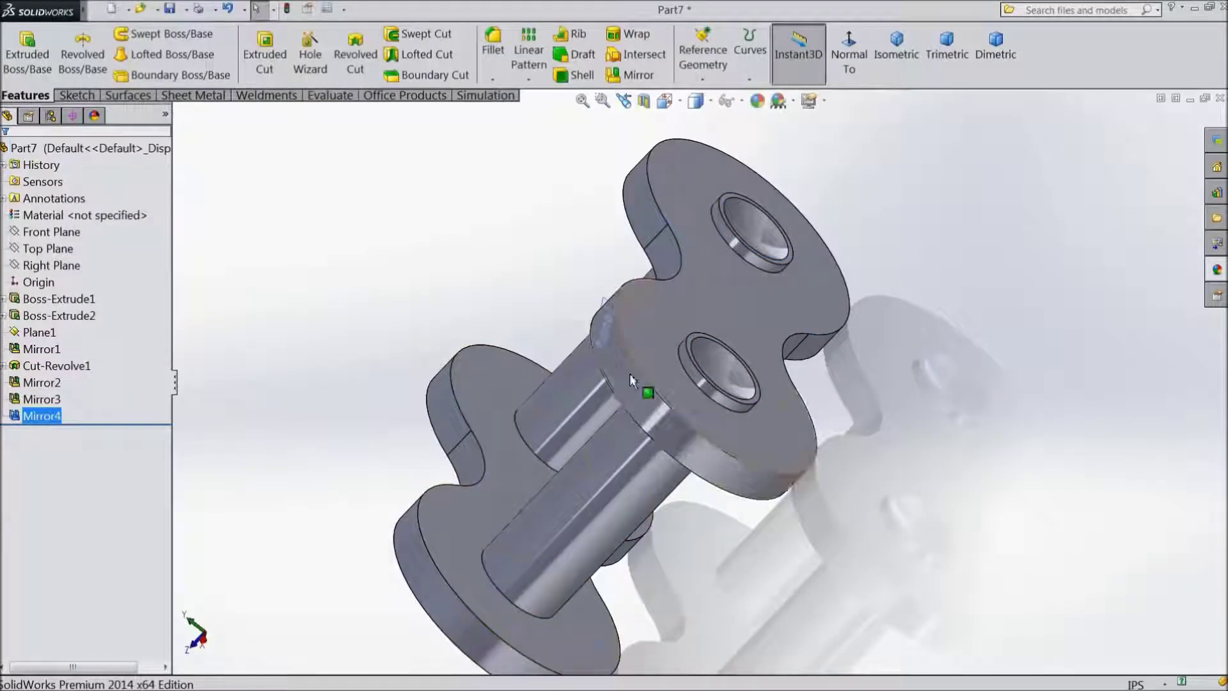
# - Start a 0.01 in fillet on the lower-right and left hole edges
pyautogui.scroll(3, 667, 301)
pyautogui.moveTo(439, 400); pyautogui.dragTo(529, 383, button='middle')
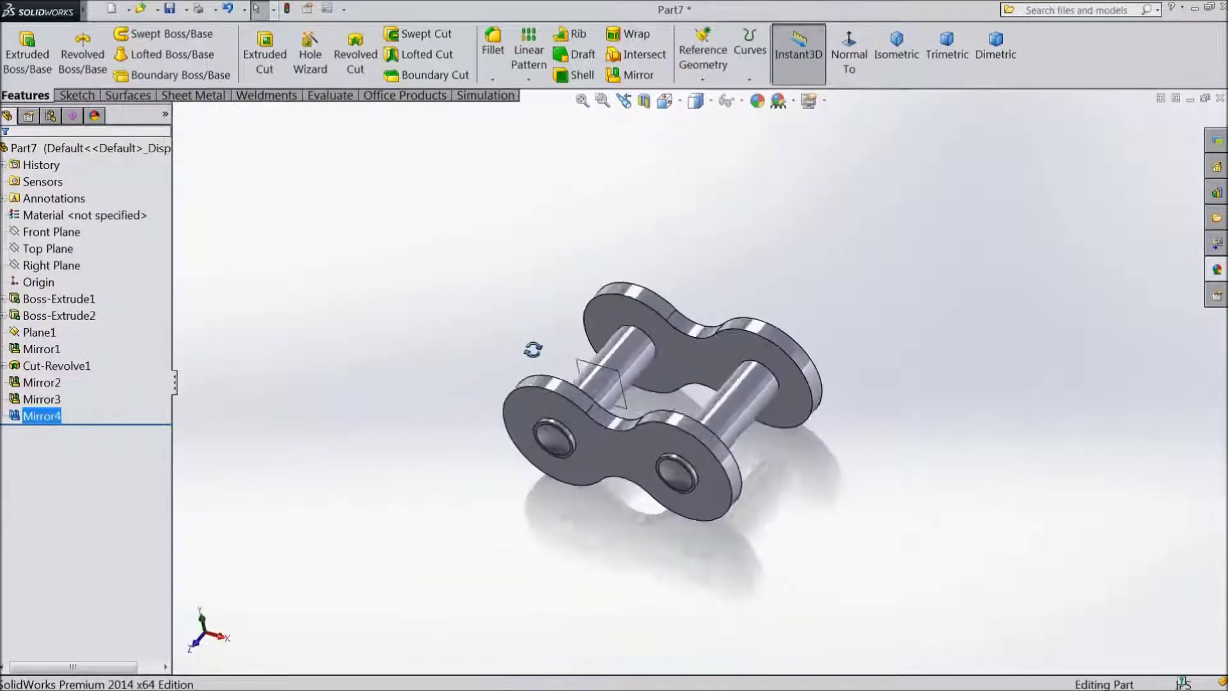
pyautogui.scroll(-5, 701, 397)
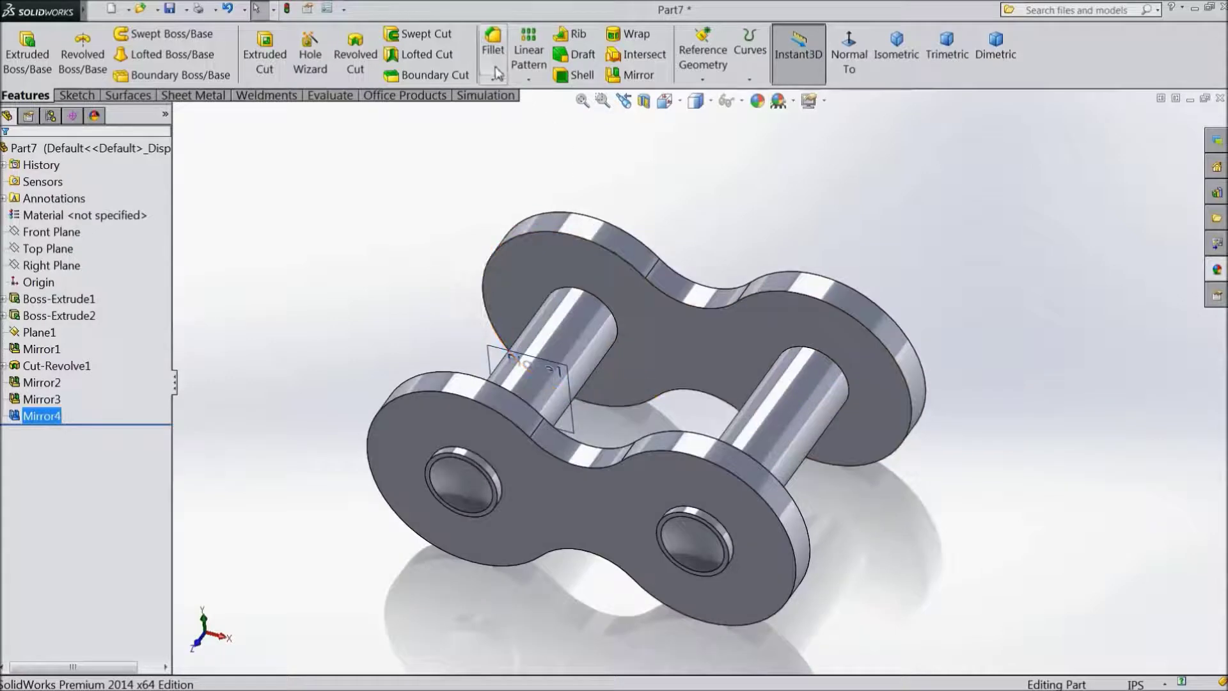
pyautogui.click(493, 41)
pyautogui.write('0.01')
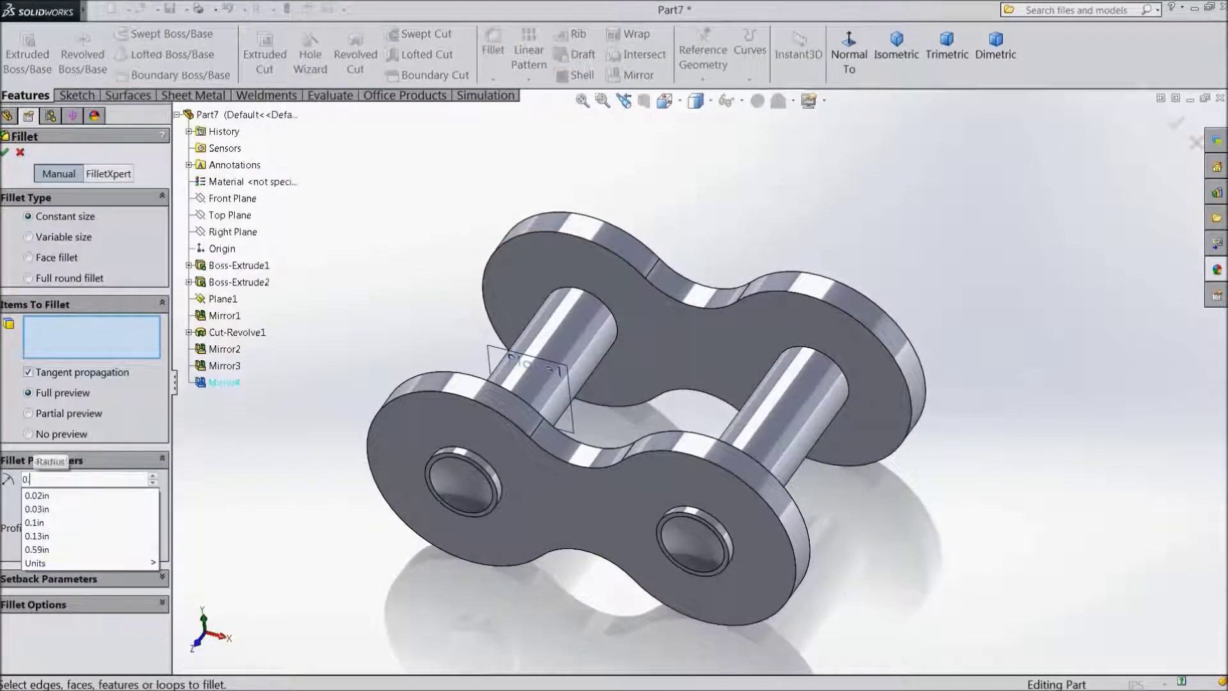
pyautogui.scroll(-3, 678, 532)
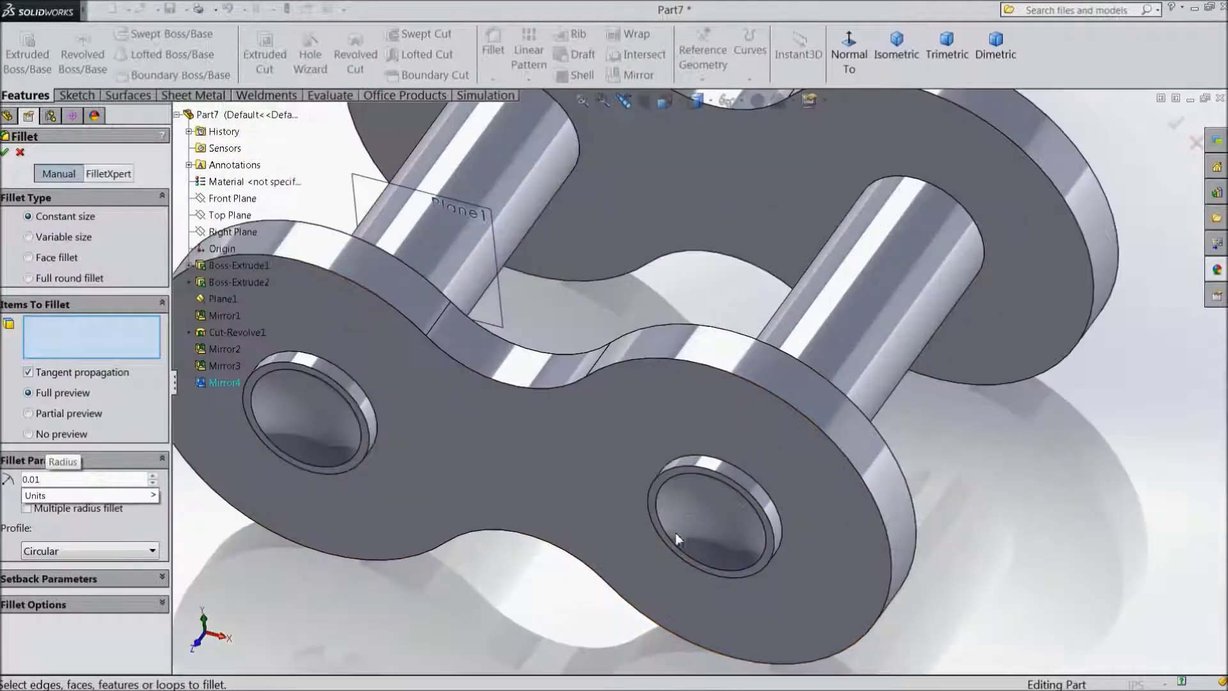
pyautogui.click(674, 469)
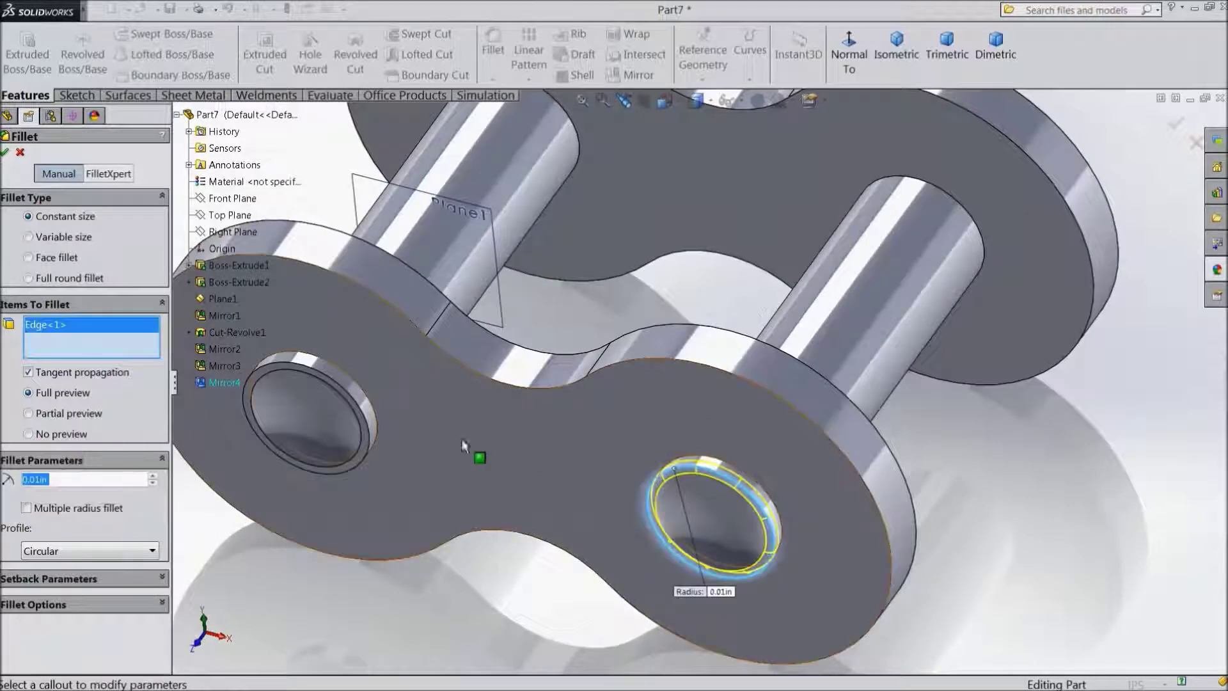
pyautogui.click(359, 408)
# - Add the two hole edges on the other plate to the fillet and apply it
pyautogui.scroll(5, 460, 409)
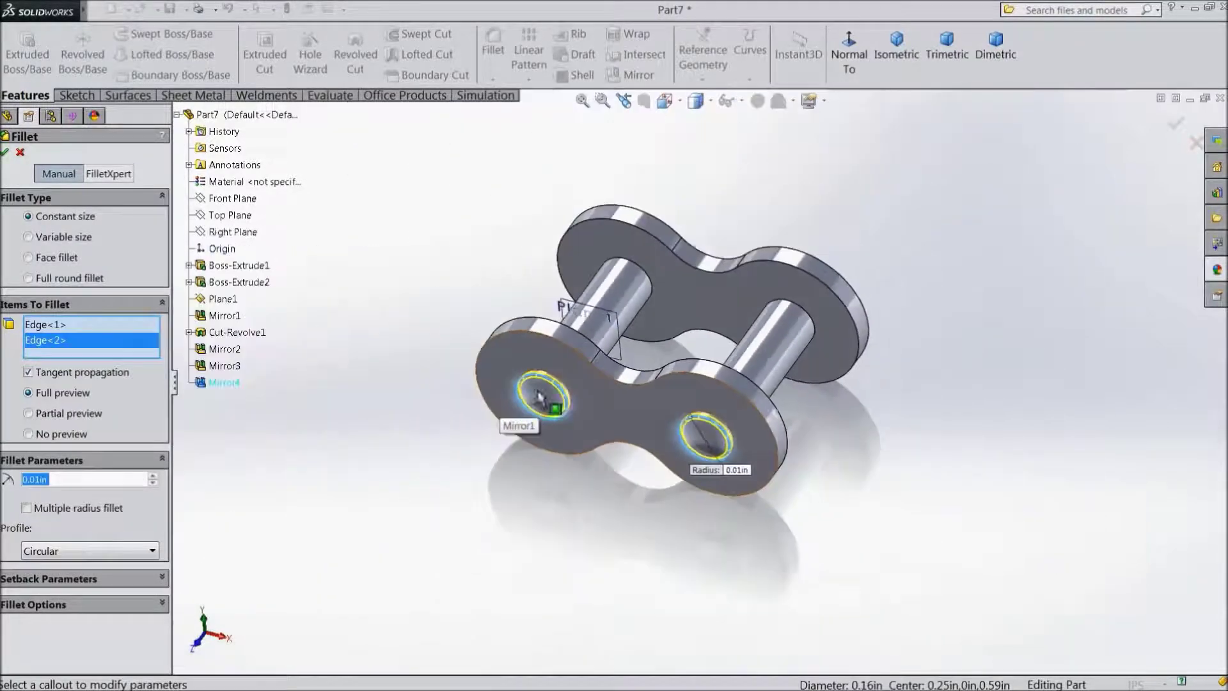
pyautogui.moveTo(461, 409)
pyautogui.mouseDown(button='middle')
pyautogui.moveTo(643, 524)
pyautogui.moveTo(762, 336)
pyautogui.mouseUp(button='middle')
pyautogui.scroll(-3, 764, 334)
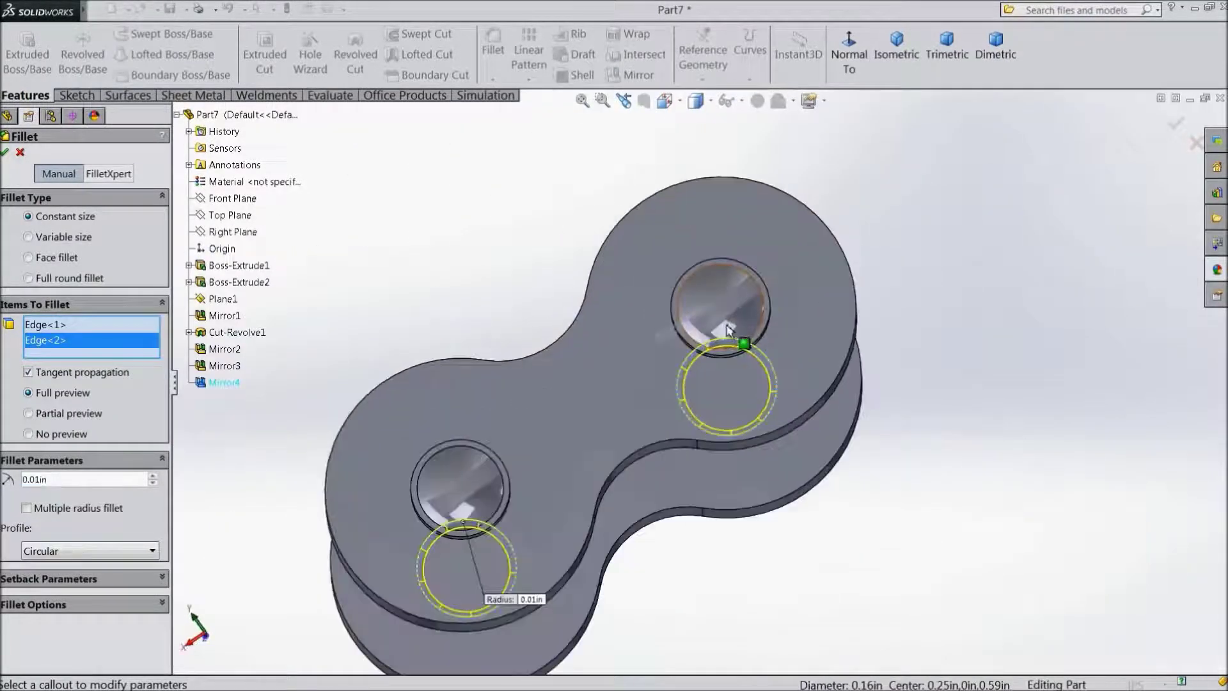
pyautogui.click(754, 280)
pyautogui.click(443, 443)
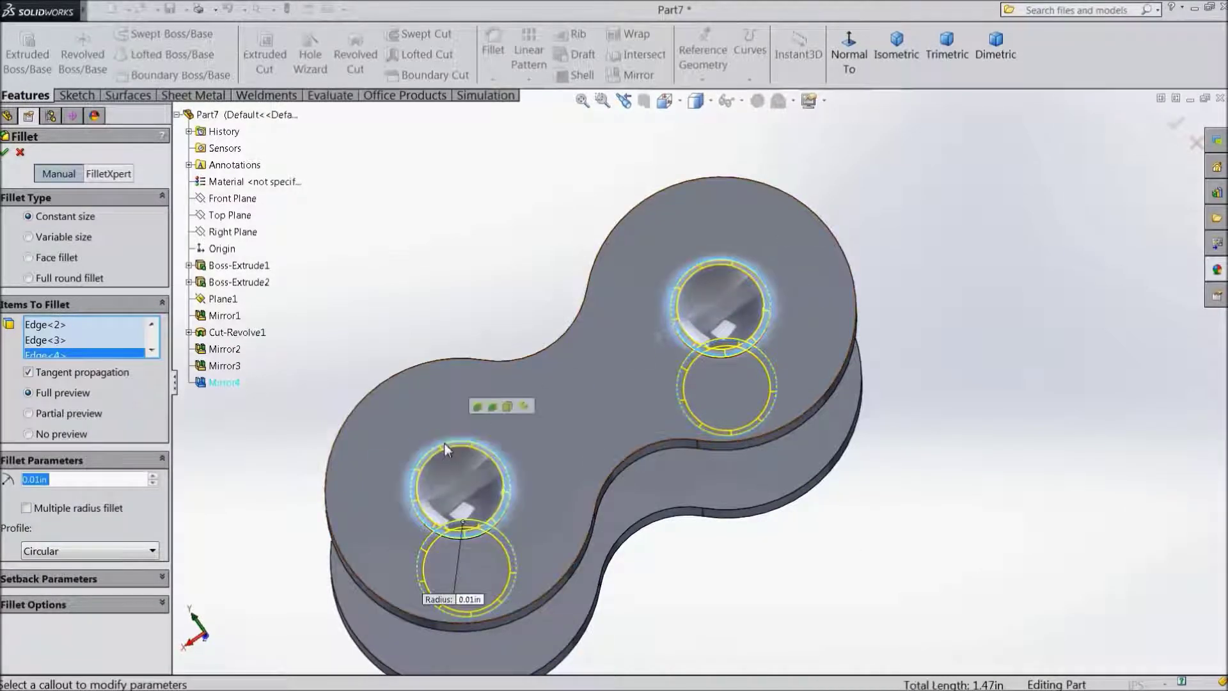
pyautogui.click(6, 152)
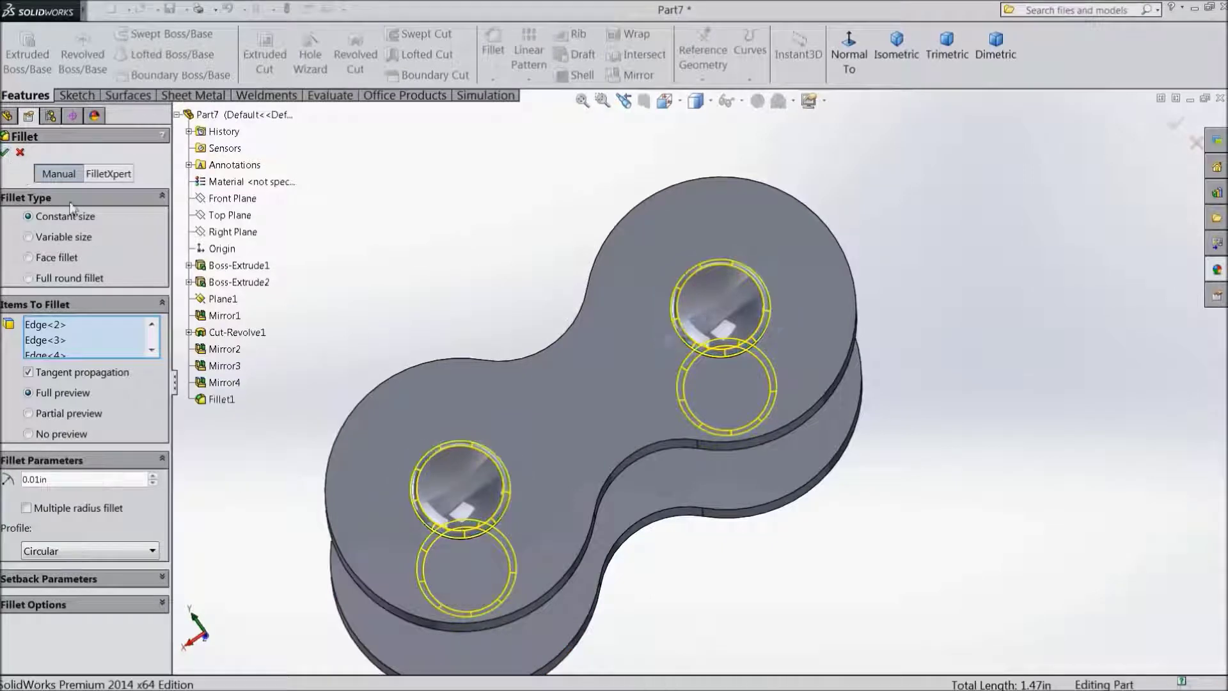
pyautogui.moveTo(342, 363); pyautogui.dragTo(717, 499, button='middle')
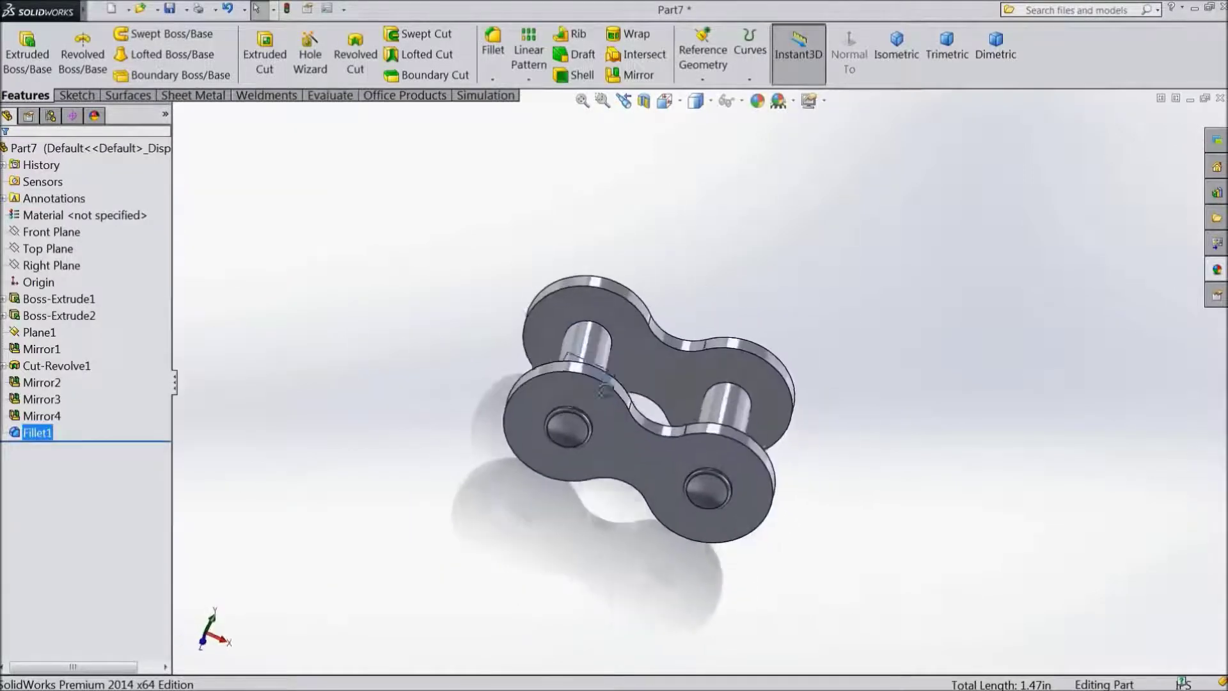
# - Add Fillet2, rounding the side faces of the front and back plates at 0.01in
pyautogui.moveTo(718, 499); pyautogui.dragTo(712, 451, button='middle')
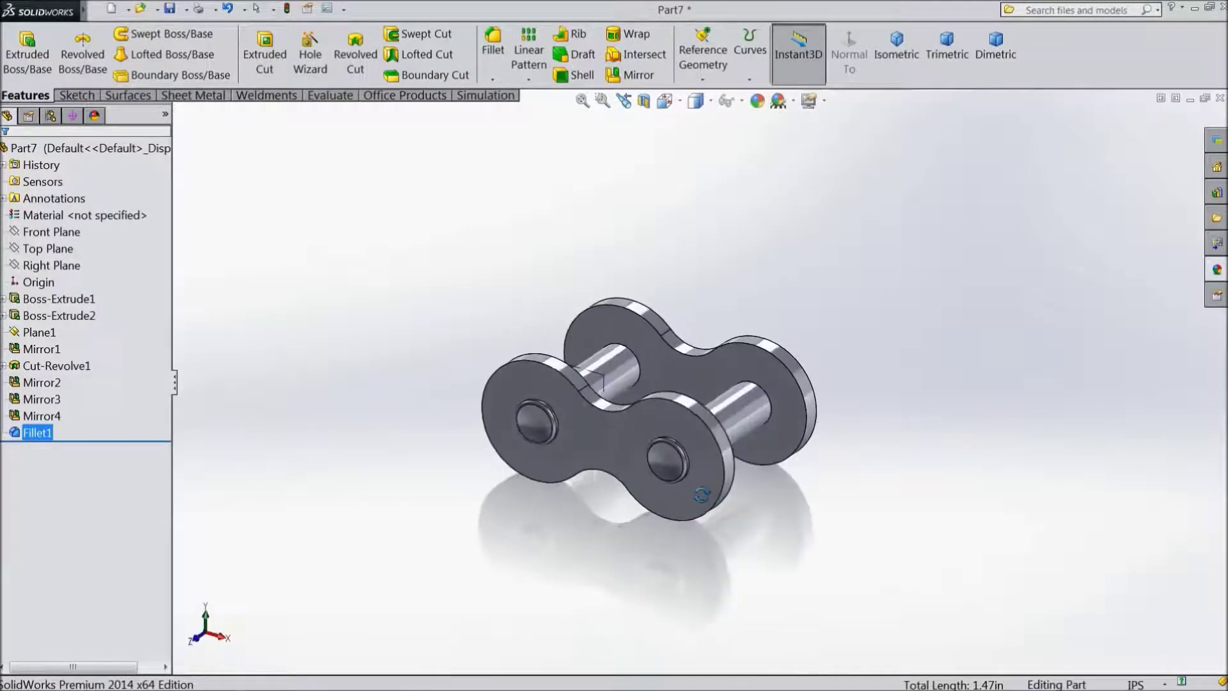
pyautogui.scroll(3, 712, 452)
pyautogui.scroll(-1, 662, 343)
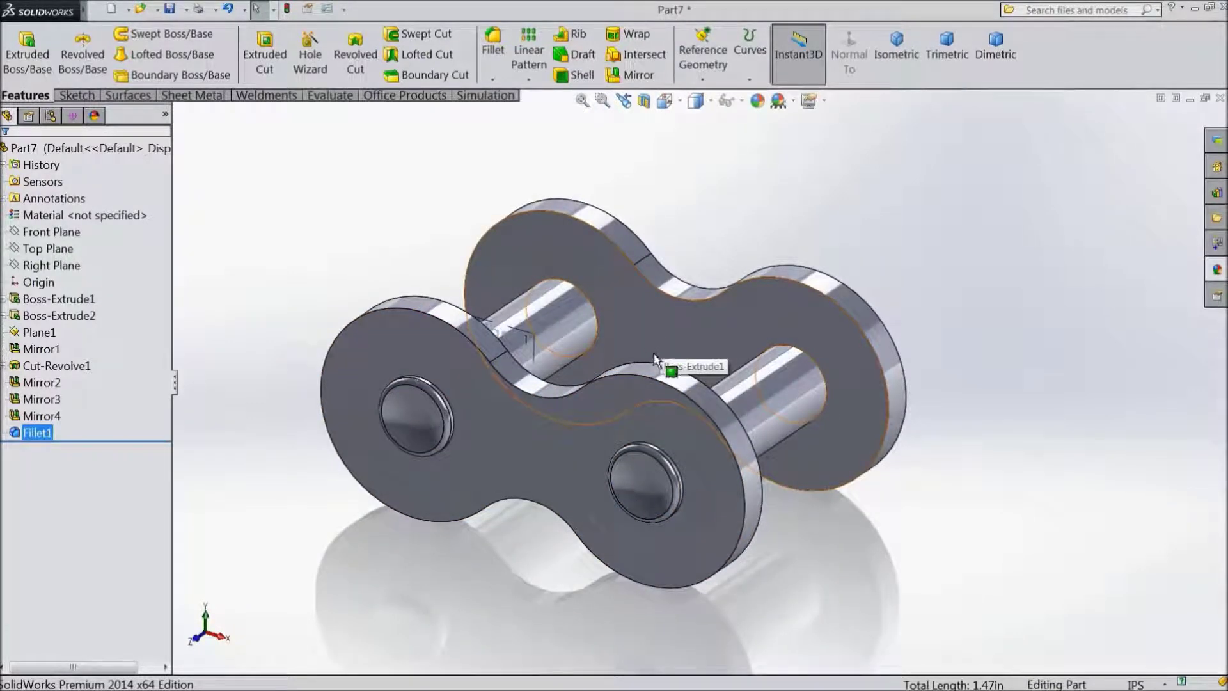
pyautogui.moveTo(650, 348); pyautogui.dragTo(565, 242, button='middle')
pyautogui.click(493, 45)
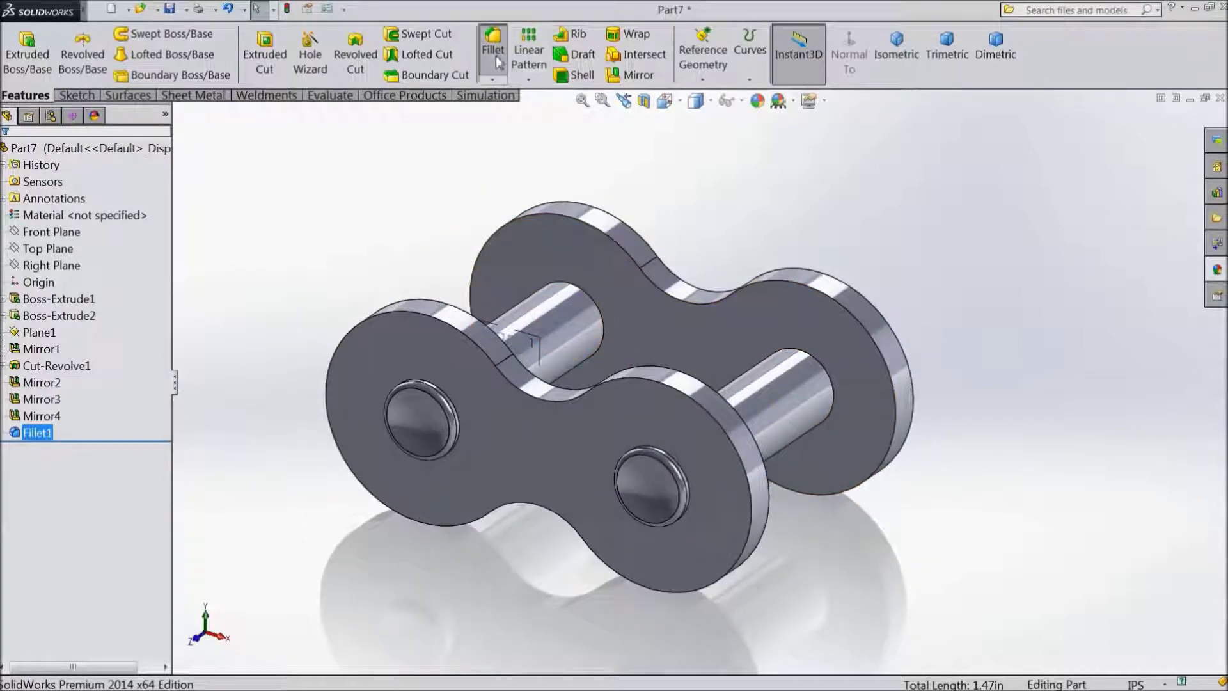
pyautogui.click(761, 505)
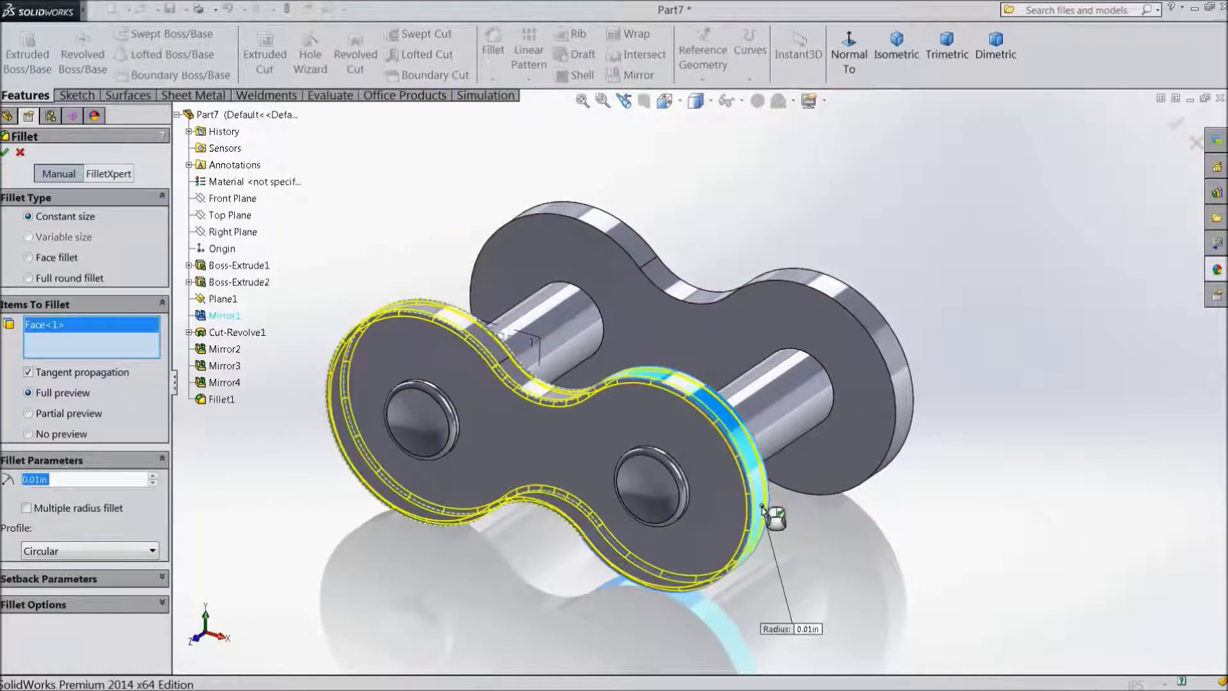
pyautogui.click(910, 413)
pyautogui.click(5, 153)
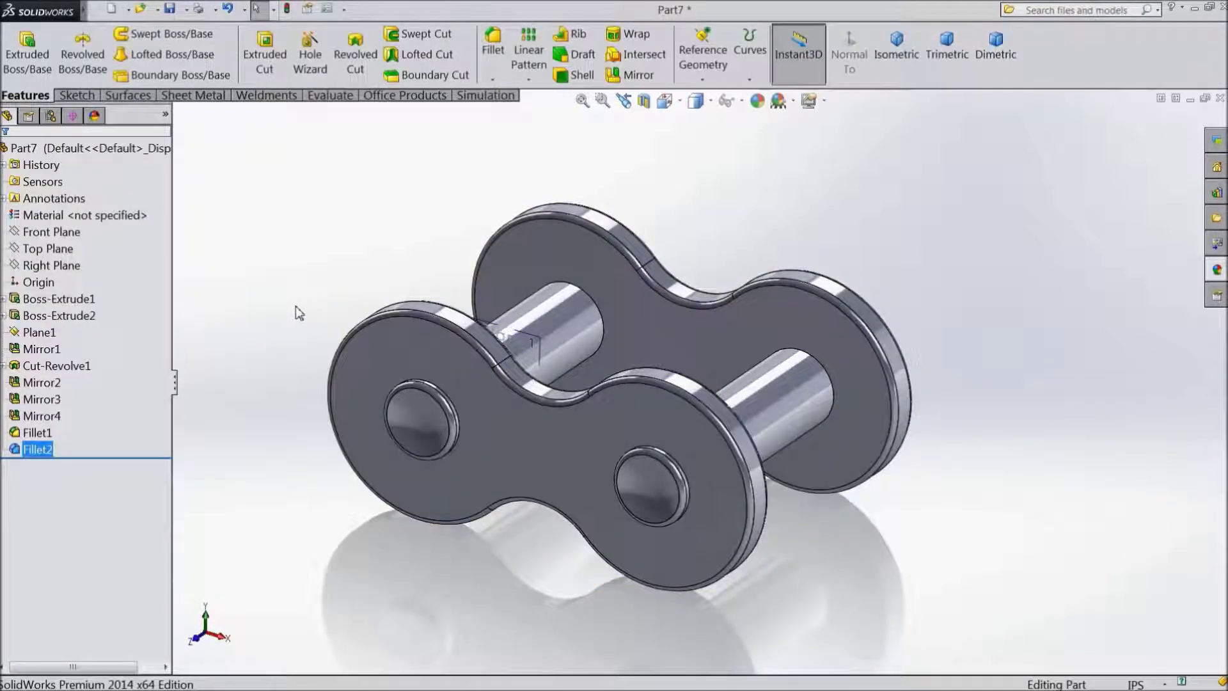
# - Hide Plane1 and save the inner chain part
pyautogui.moveTo(314, 301)
pyautogui.mouseDown(button='middle')
pyautogui.moveTo(304, 369)
pyautogui.moveTo(327, 281)
pyautogui.mouseUp(button='middle')
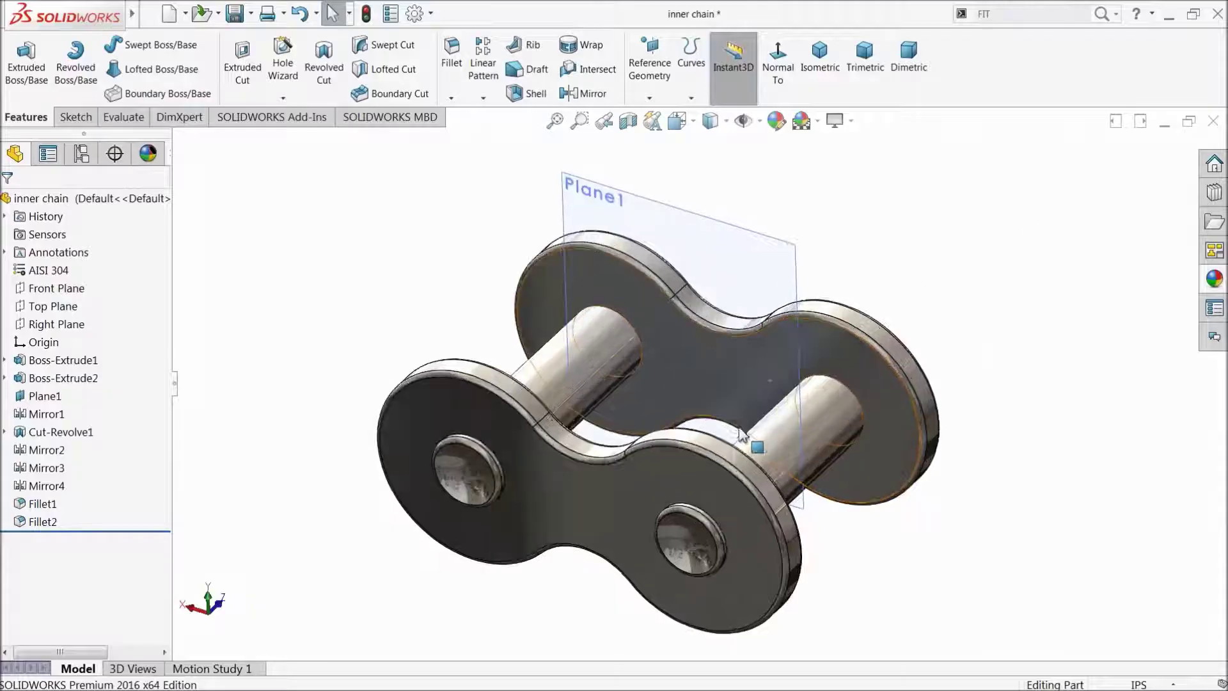
pyautogui.moveTo(654, 437); pyautogui.dragTo(659, 431, button='middle')
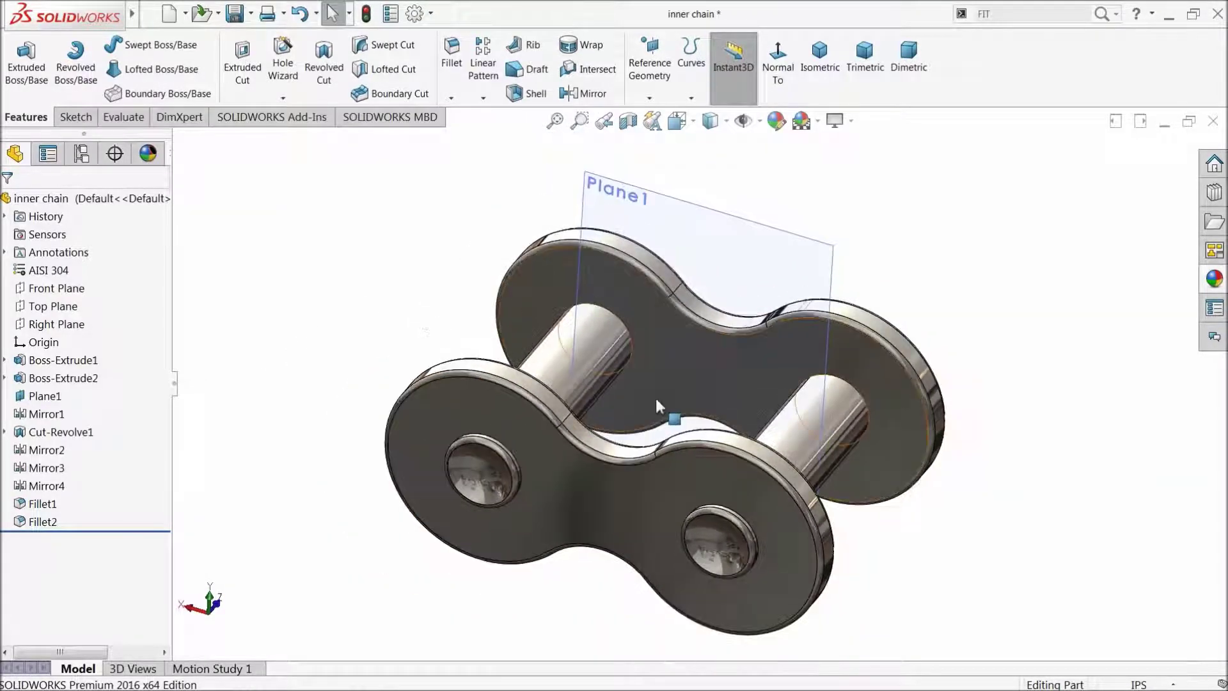
pyautogui.click(676, 165)
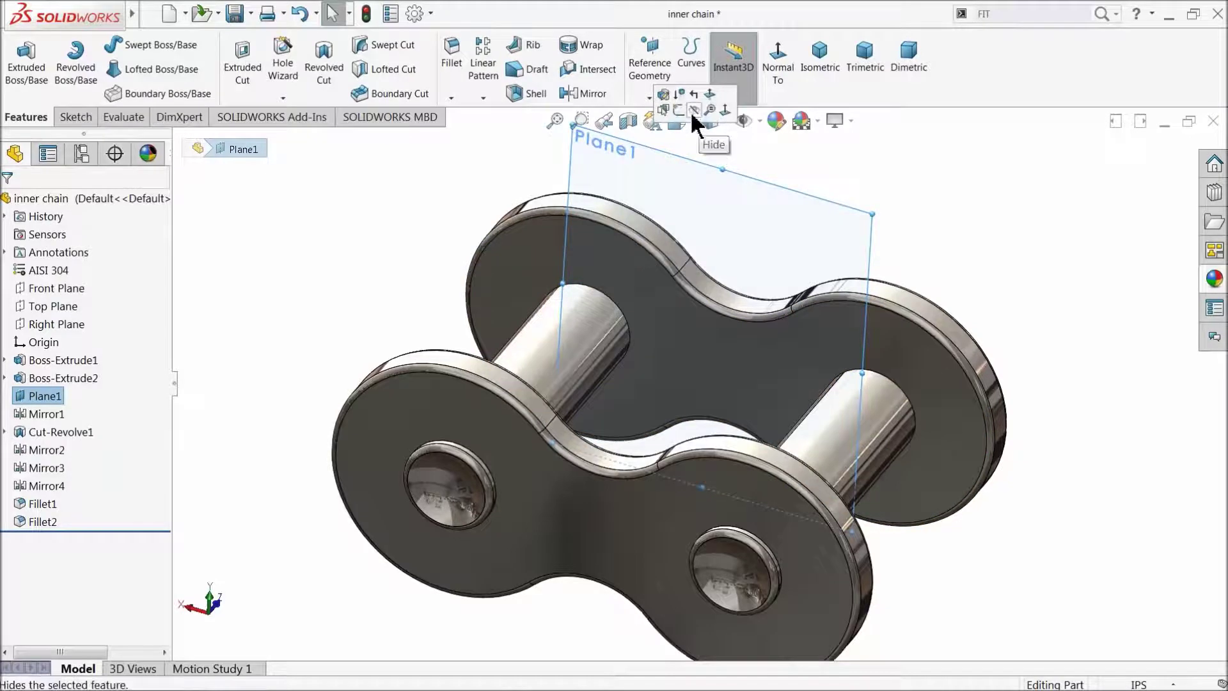
pyautogui.click(695, 109)
pyautogui.click(240, 14)
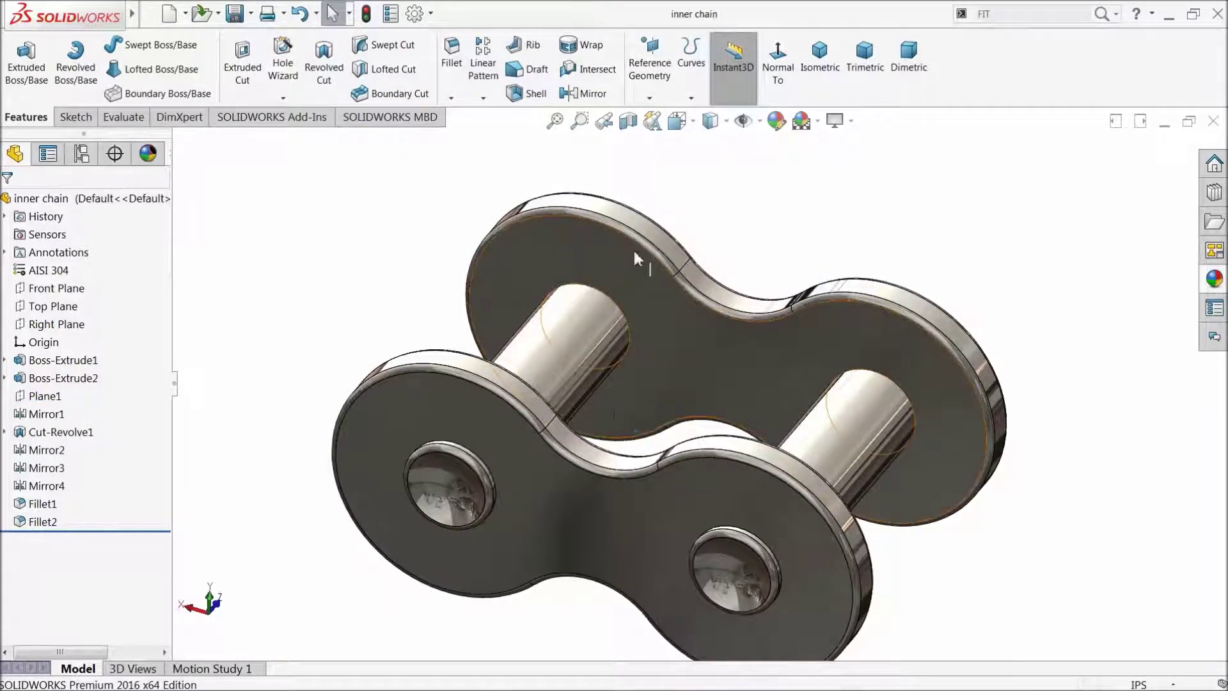
# - Orbit and zoom out to inspect the finished inner chain link
pyautogui.moveTo(616, 413); pyautogui.dragTo(662, 451, button='middle')
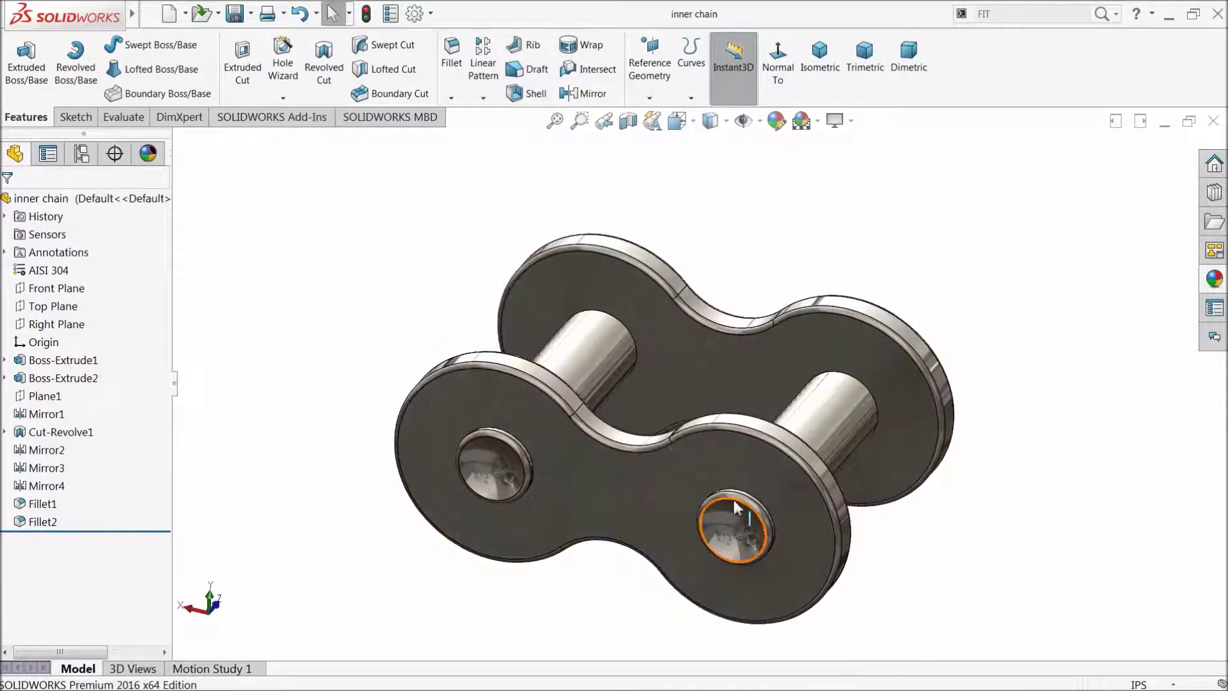
pyautogui.scroll(-2, 736, 520)
pyautogui.moveTo(705, 415); pyautogui.dragTo(691, 422, button='middle')
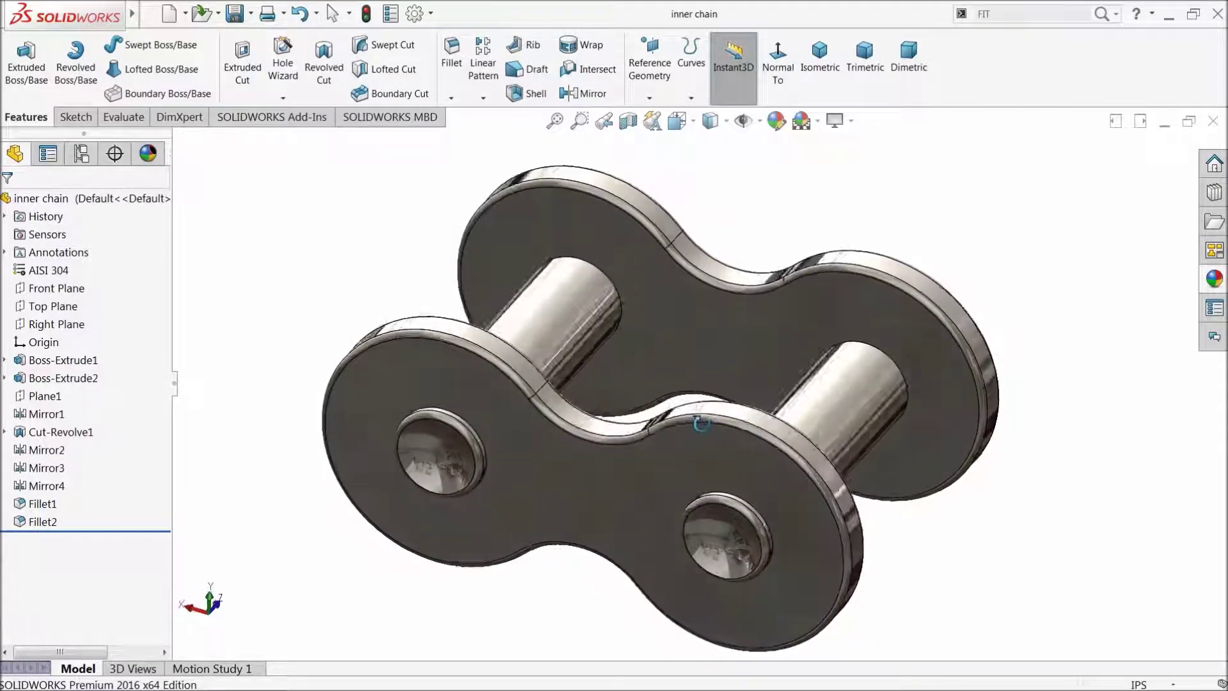
pyautogui.scroll(-2, 698, 413)
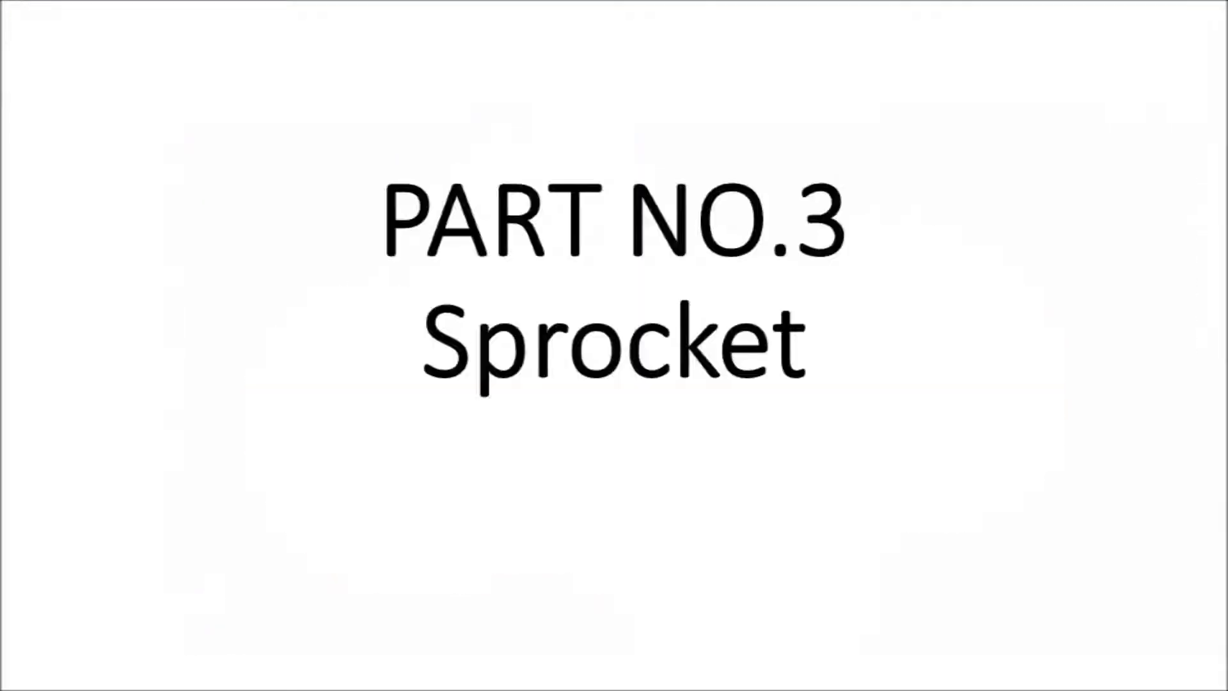
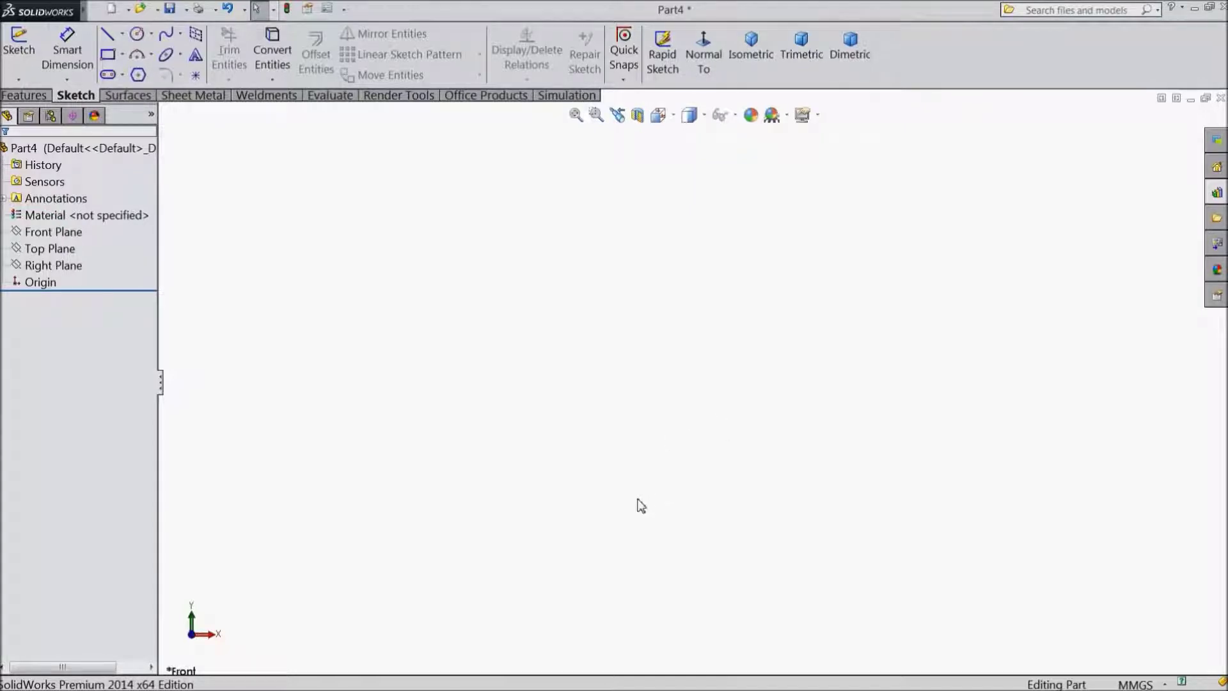
# - Switch the part to IPS units and start a sketch on the Front Plane
pyautogui.click(1129, 684)
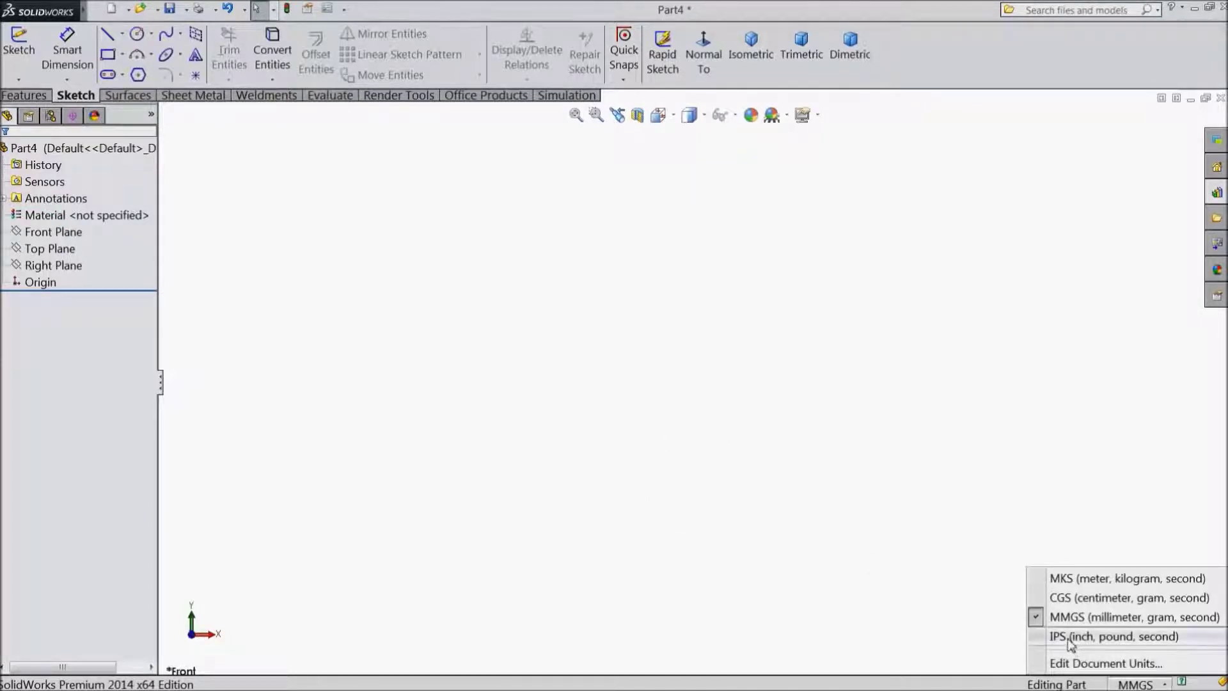
pyautogui.click(1069, 636)
pyautogui.click(67, 235)
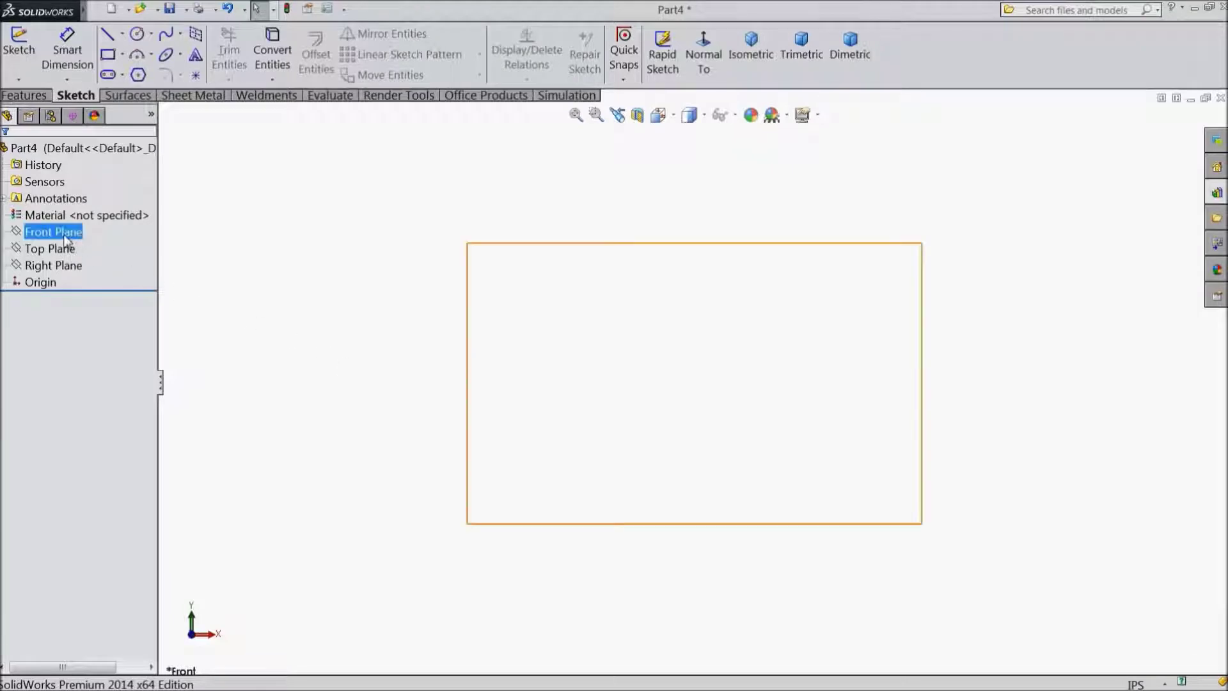
pyautogui.click(83, 219)
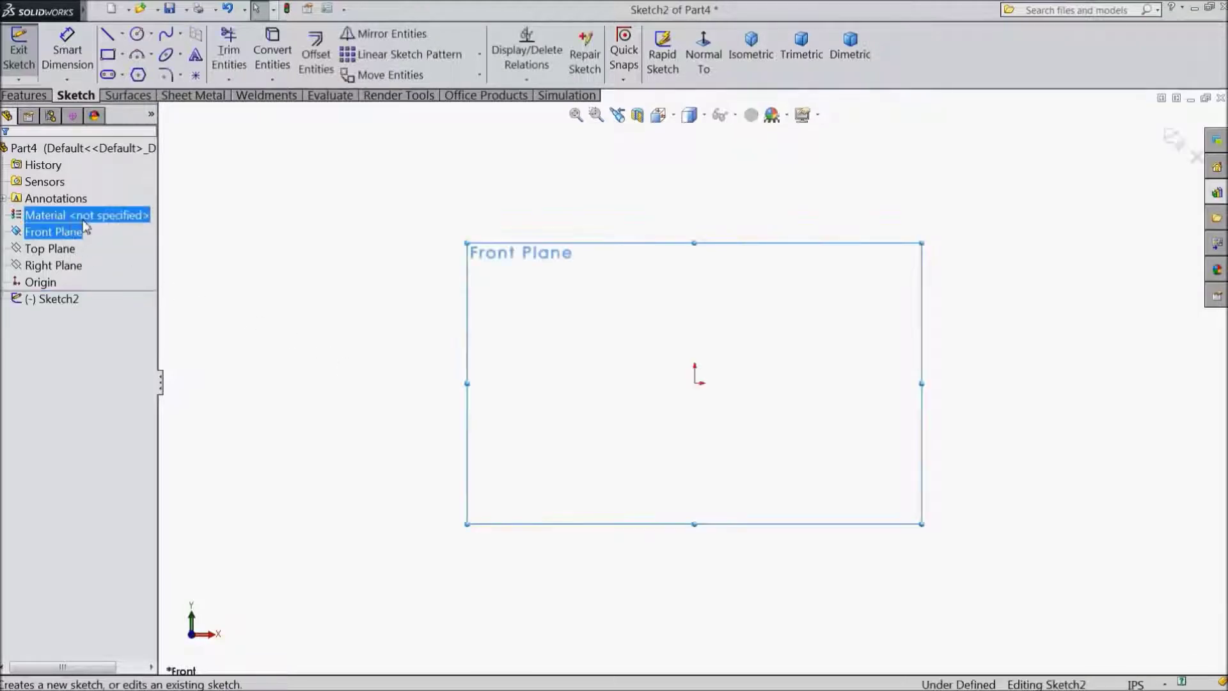
# - Draw three concentric circles centred on the origin and select all three
pyautogui.click(137, 36)
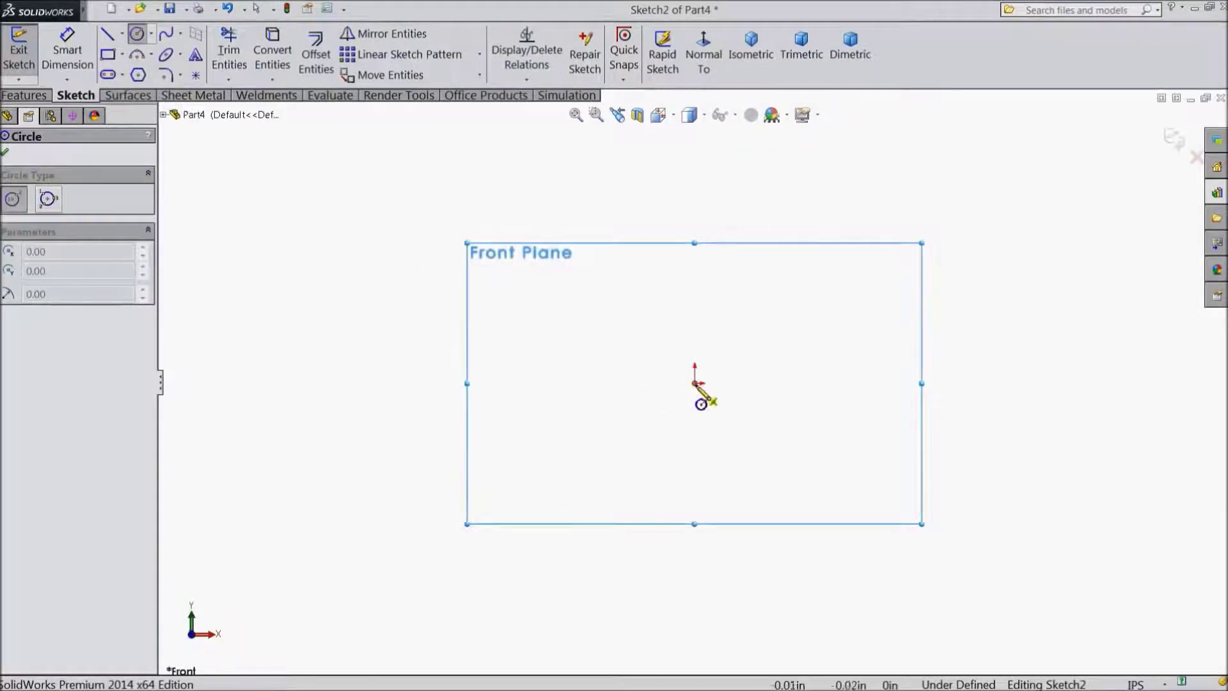
pyautogui.click(695, 383)
pyautogui.click(378, 267)
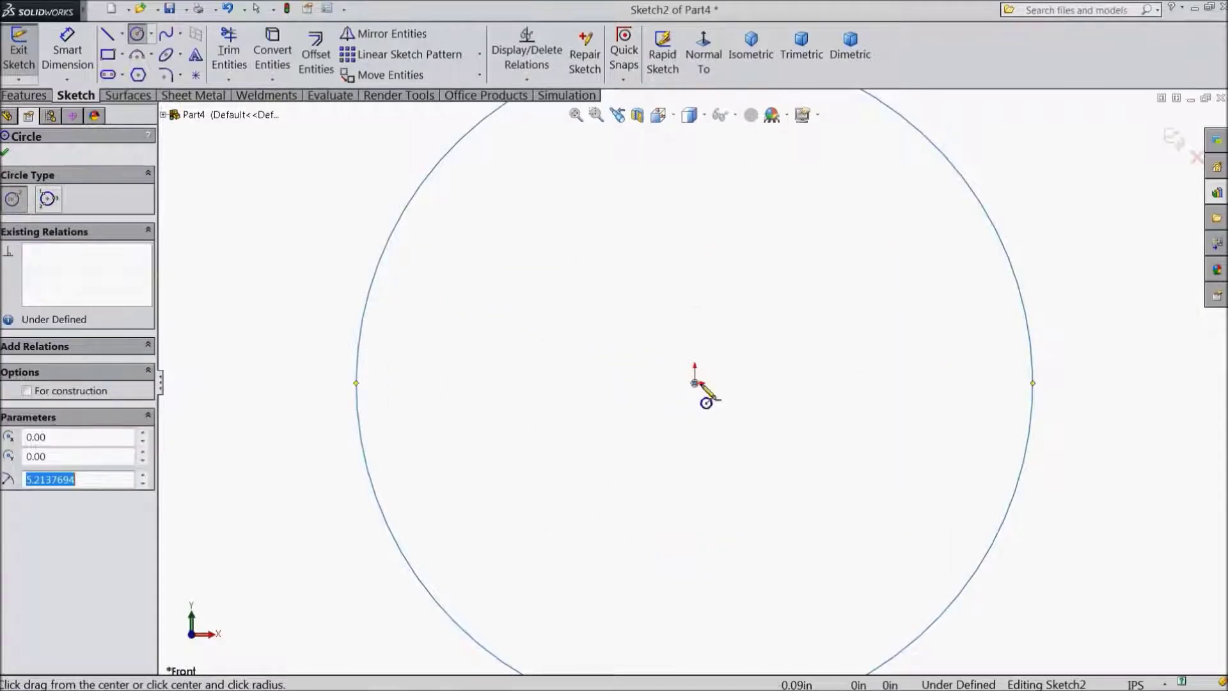
pyautogui.click(695, 383)
pyautogui.click(393, 371)
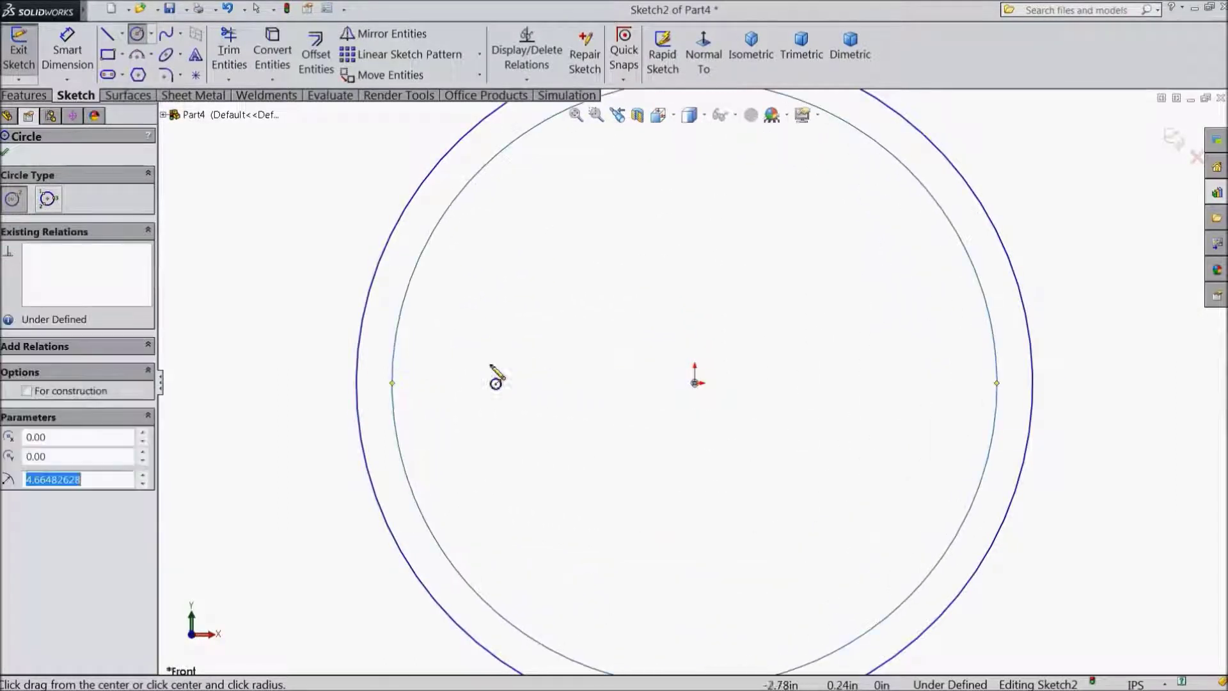
pyautogui.click(695, 383)
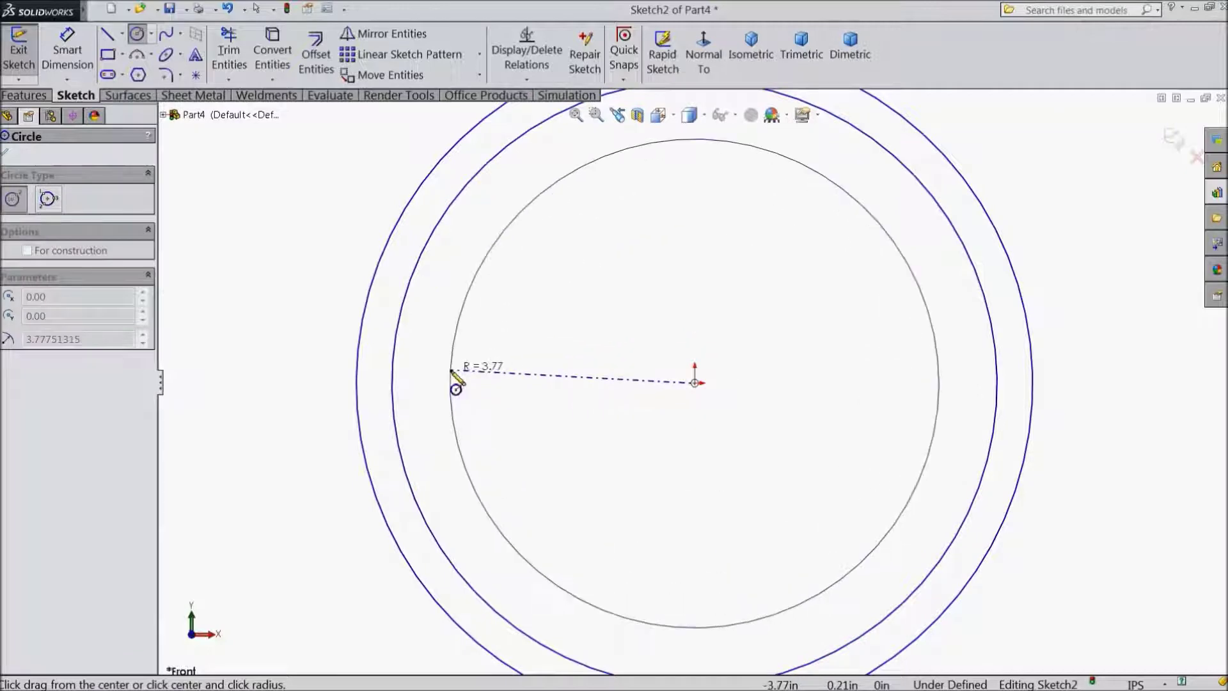
pyautogui.click(426, 383)
pyautogui.moveTo(351, 320); pyautogui.dragTo(346, 275, button='right')
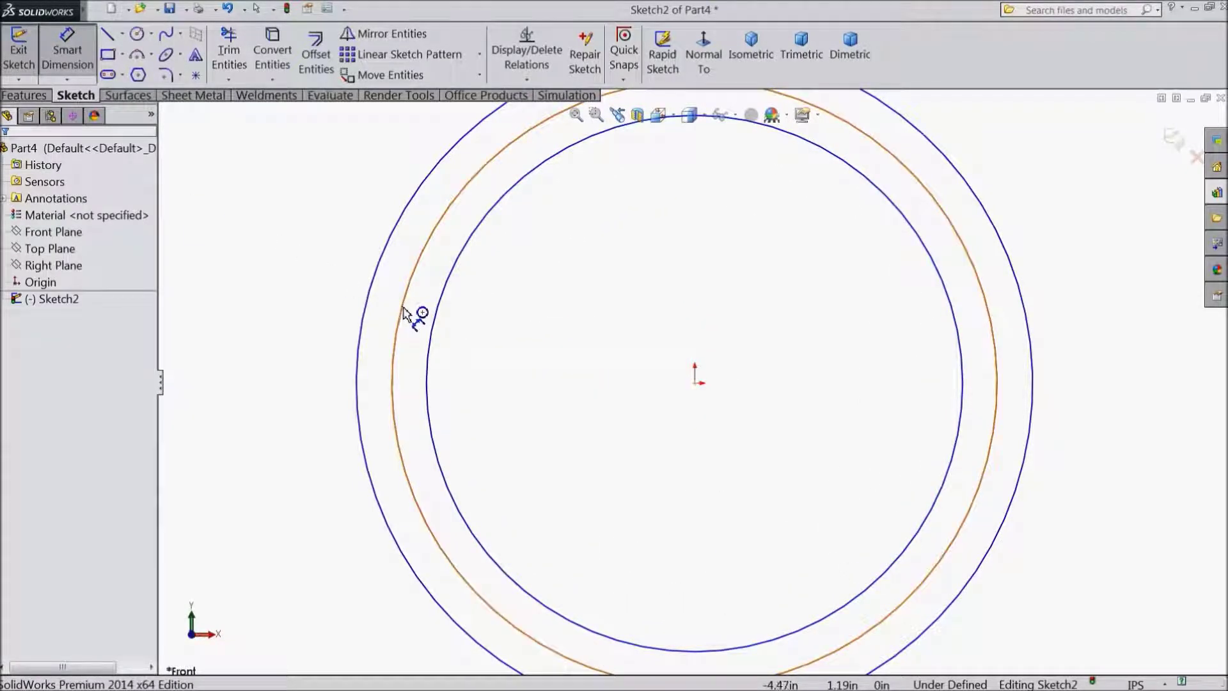
pyautogui.press('Escape')
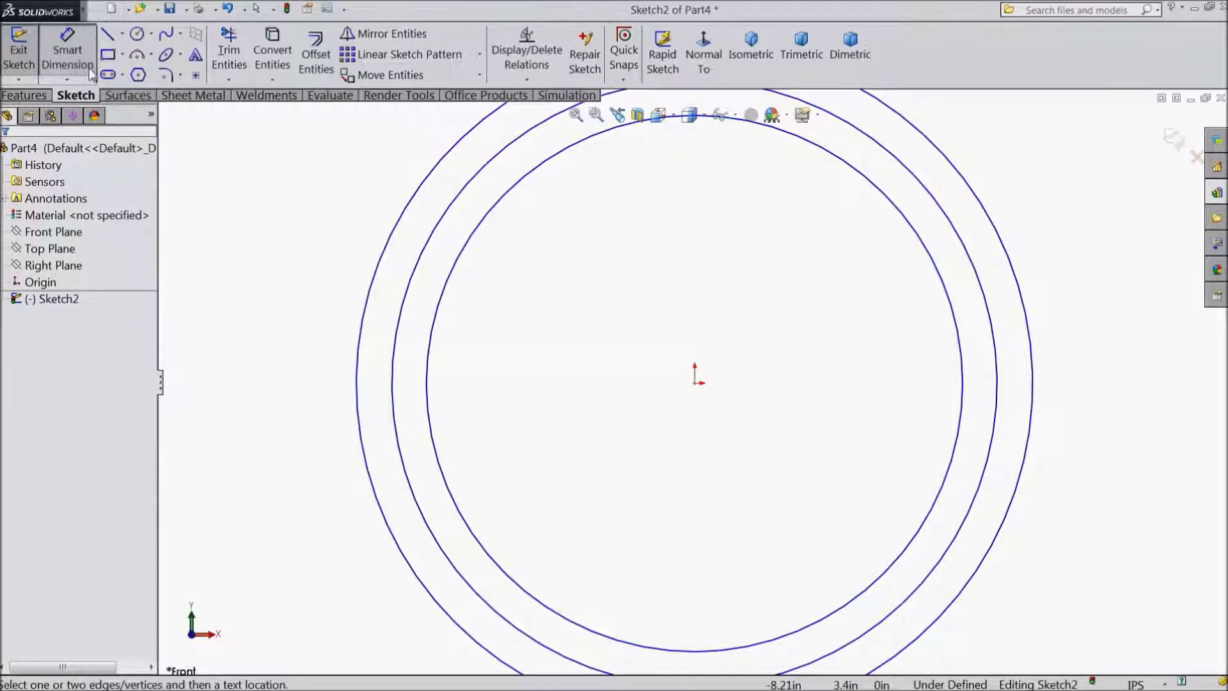
pyautogui.moveTo(461, 314); pyautogui.dragTo(309, 388)
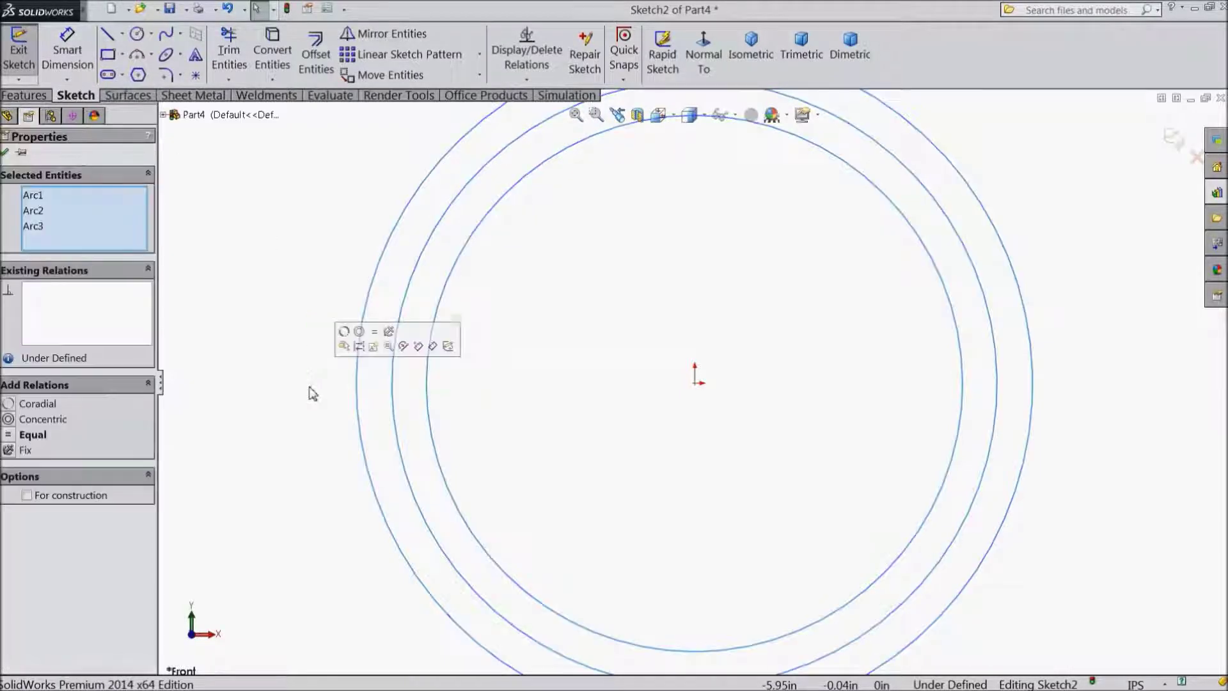
# - Make the circles construction geometry and dimension the outer circle to 4.465 in
pyautogui.click(359, 347)
pyautogui.press('f')
pyautogui.click(67, 52)
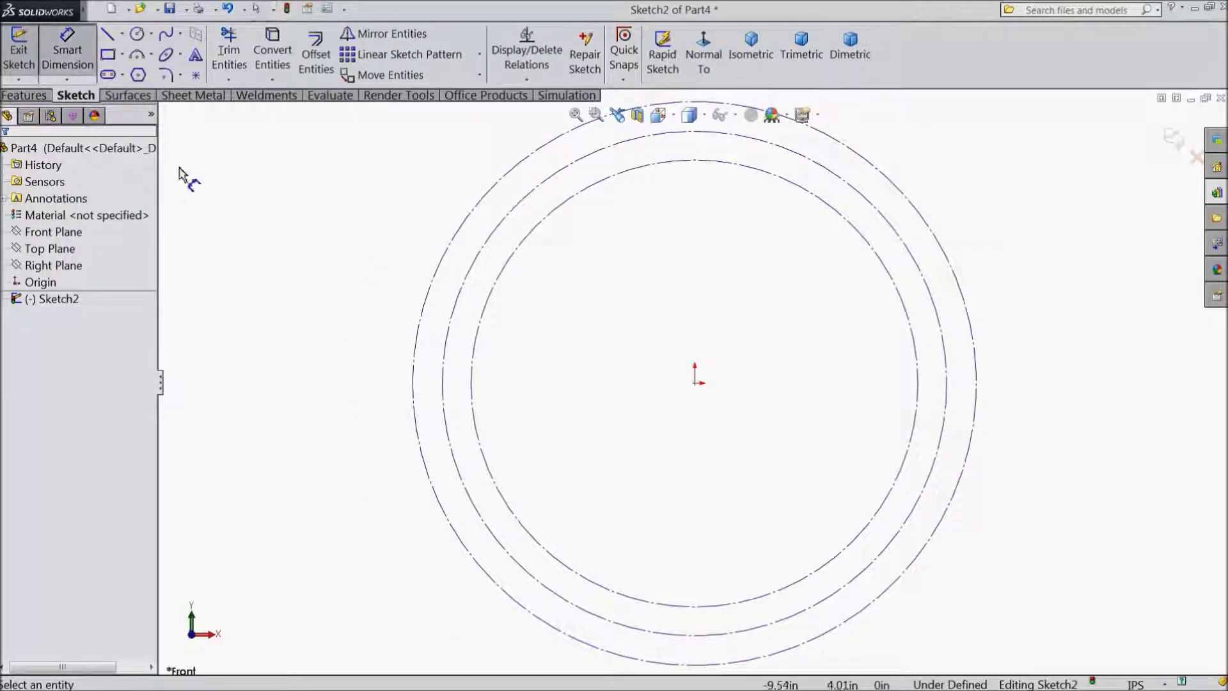
pyautogui.click(413, 371)
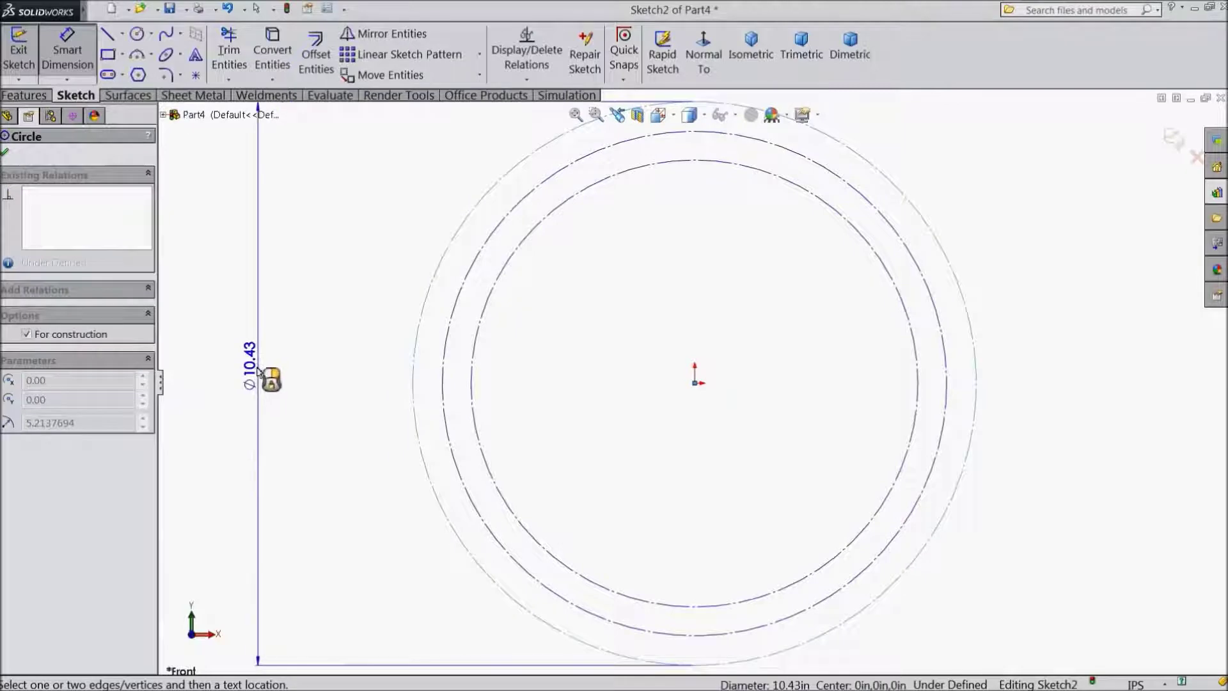
pyautogui.click(256, 374)
pyautogui.write('4.465')
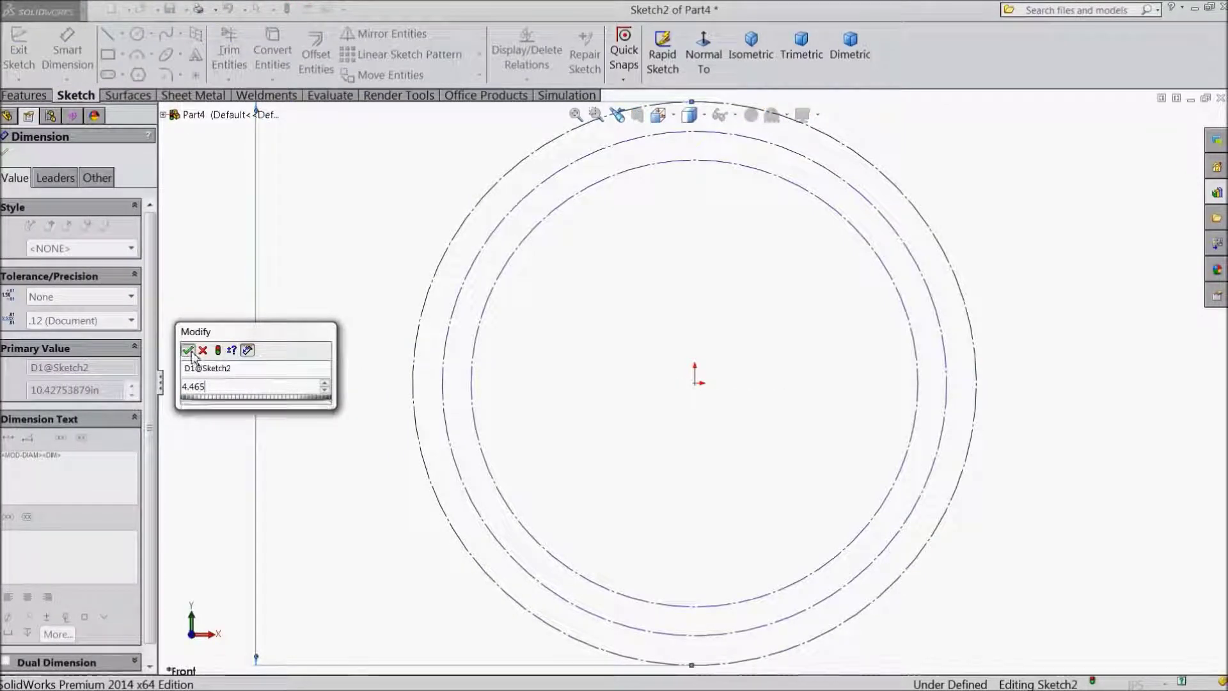
pyautogui.press('Return')
# - Dimension the middle and inner circle diameters to 4.196 and 4.098 in
pyautogui.click(445, 397)
pyautogui.click(297, 384)
pyautogui.write('4.196')
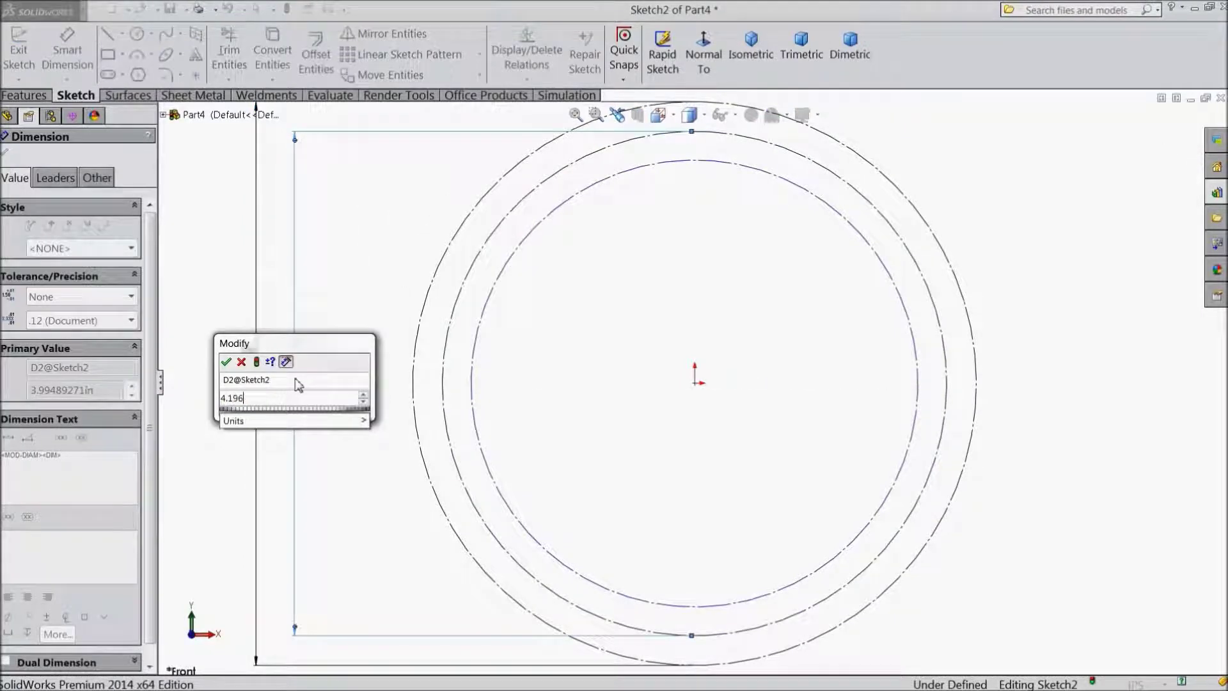
pyautogui.click(231, 363)
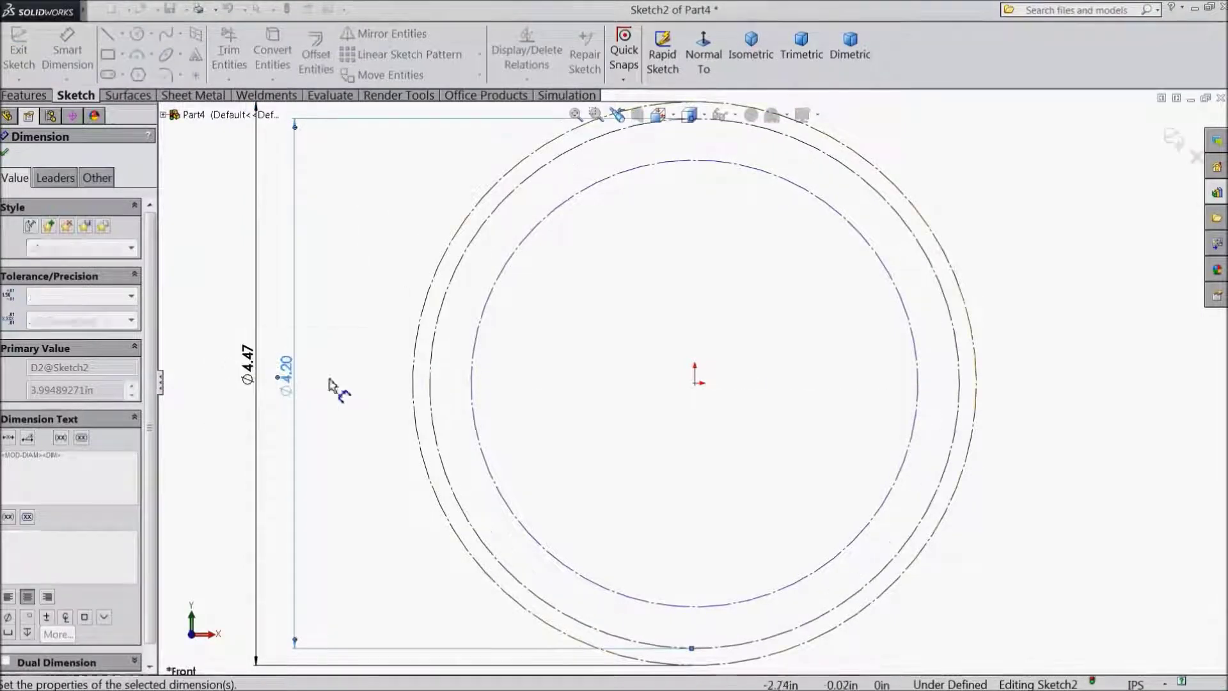
pyautogui.click(474, 403)
pyautogui.click(356, 386)
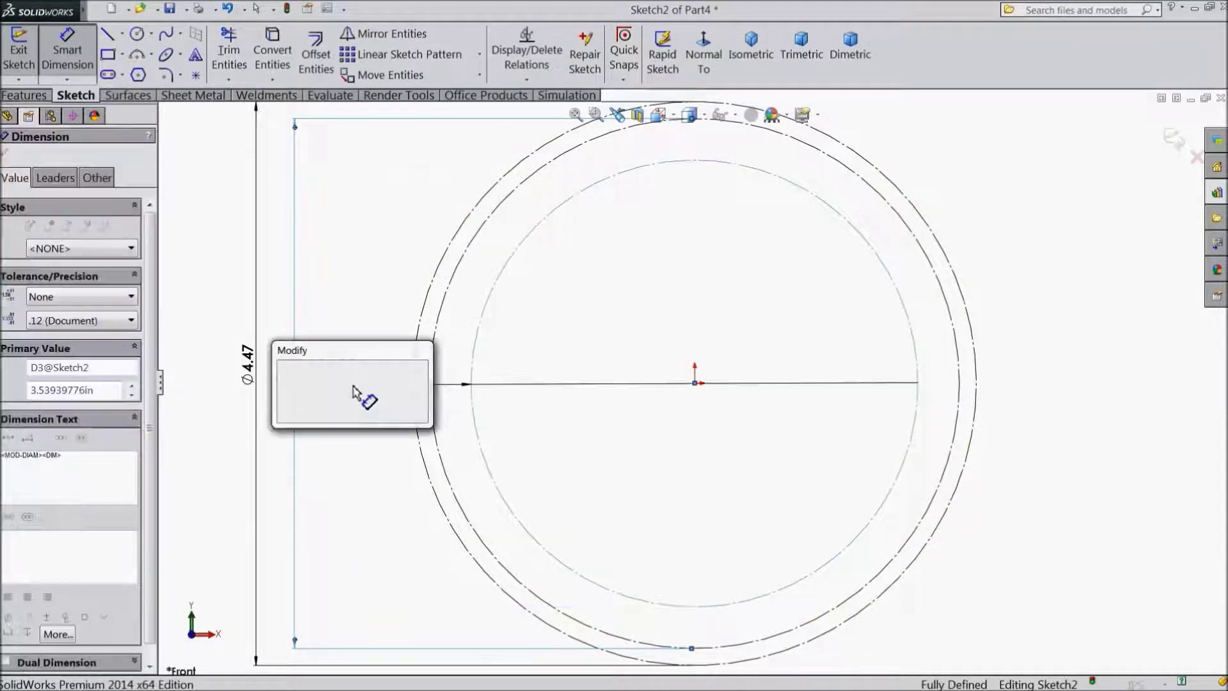
pyautogui.write('4.098')
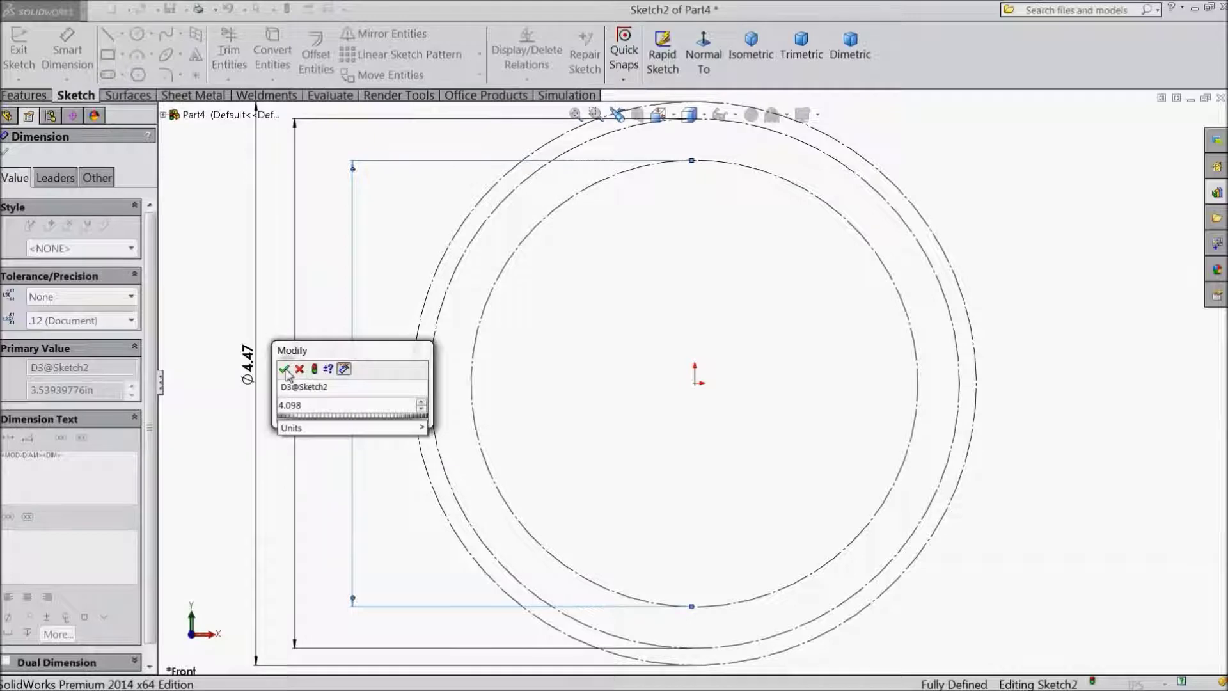
pyautogui.click(284, 369)
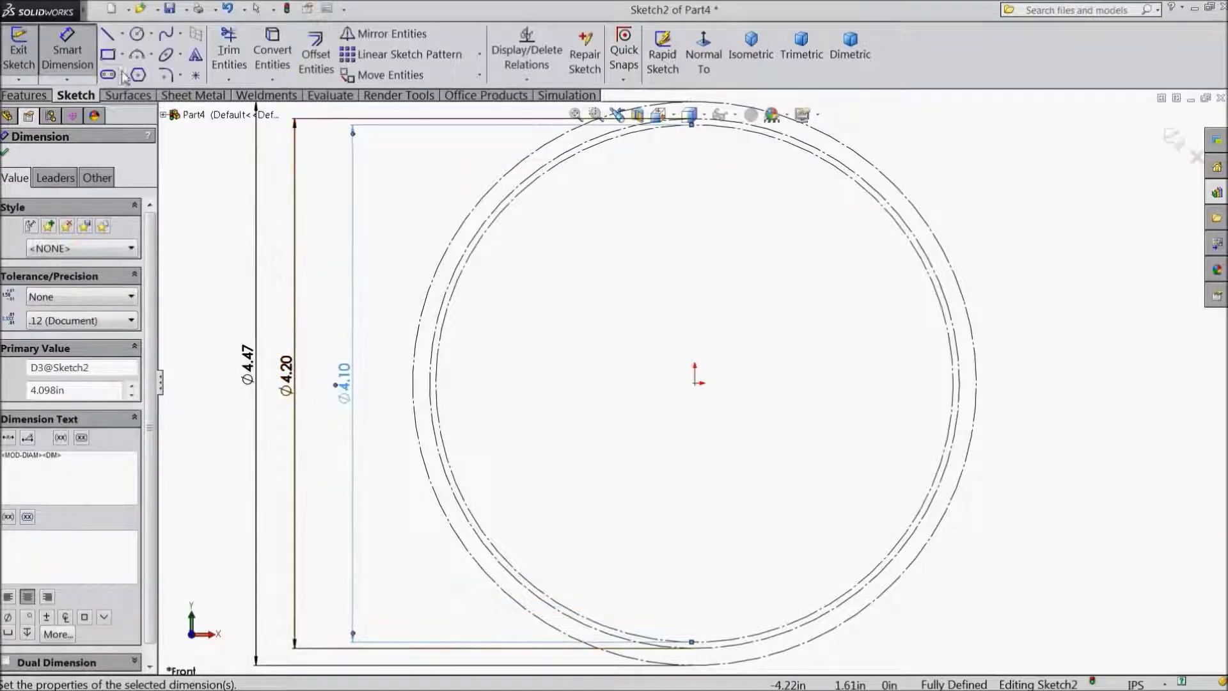
pyautogui.click(122, 34)
pyautogui.click(134, 74)
pyautogui.scroll(2, 627, 387)
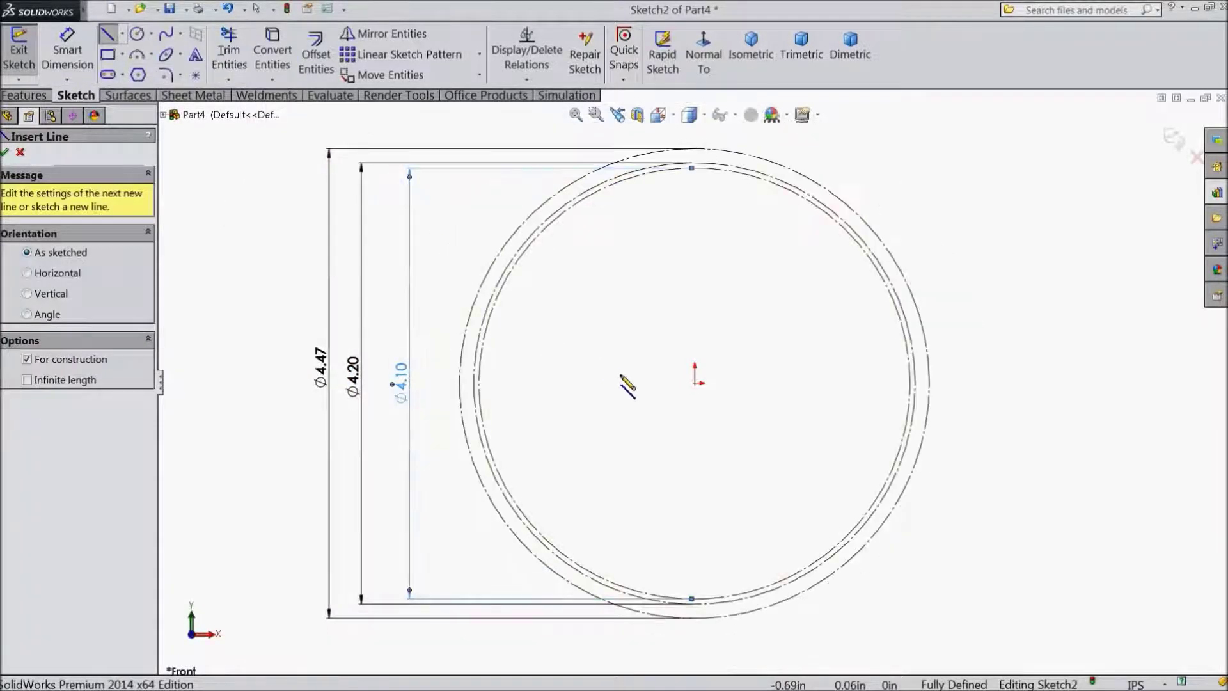
# - Draw a vertical centerline from the origin to the outer circle's top
pyautogui.click(695, 383)
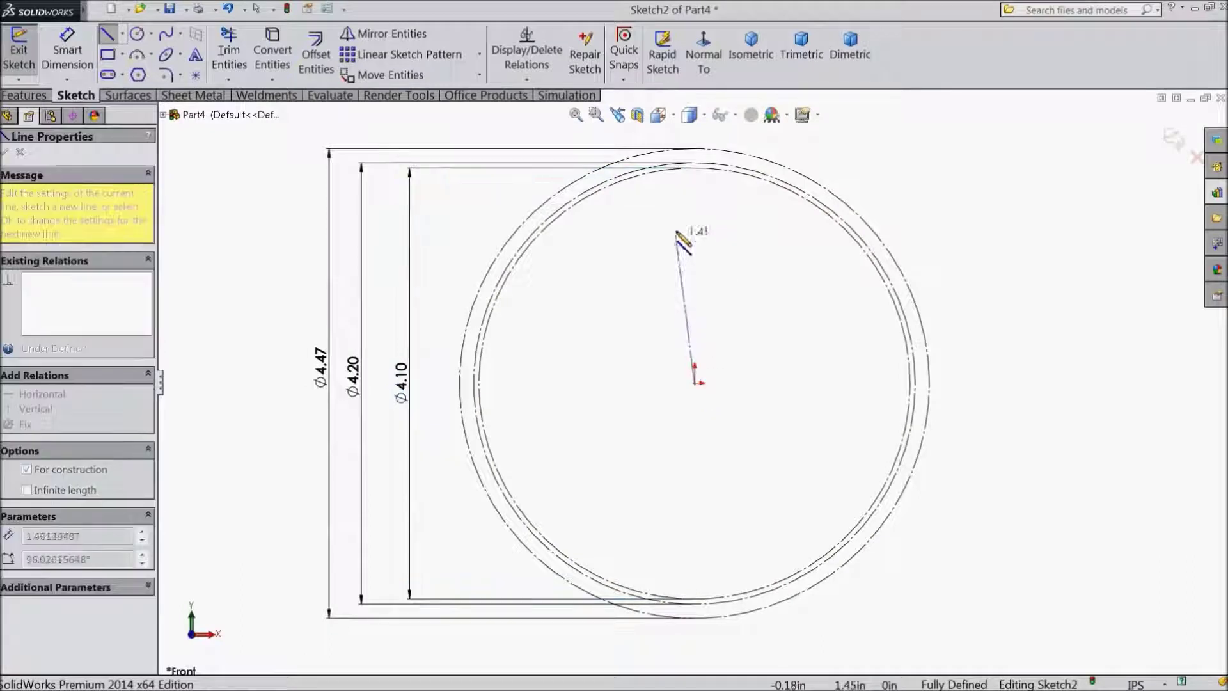
pyautogui.click(695, 149)
pyautogui.rightClick(711, 229)
pyautogui.click(728, 122)
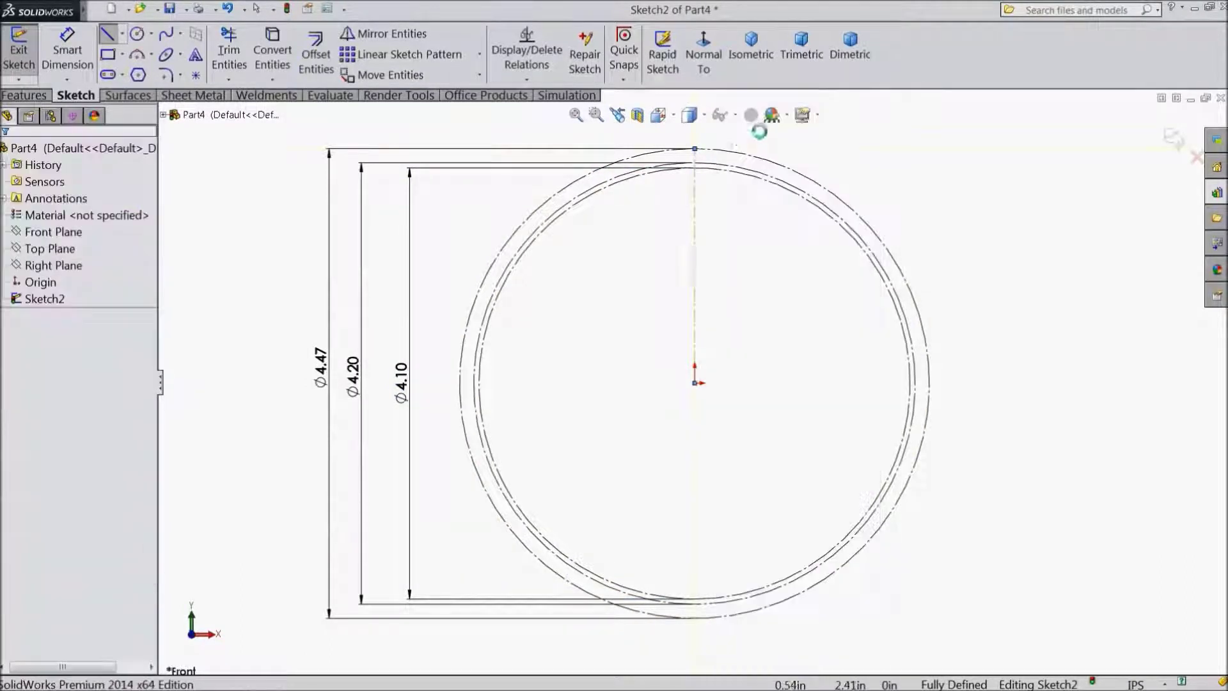
pyautogui.scroll(3, 718, 153)
pyautogui.scroll(2, 711, 174)
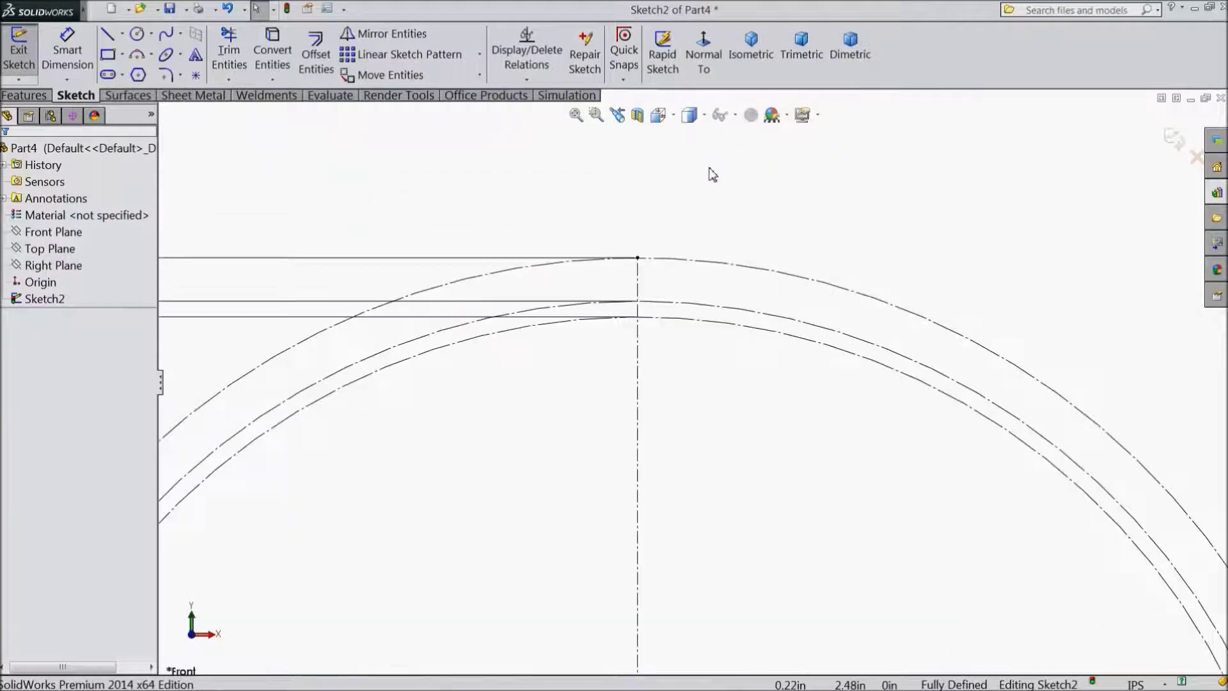
# - Add a circle on the middle circle's top, dimensioned to 0.1585*2 (0.317 in) diameter
pyautogui.click(137, 35)
pyautogui.click(637, 300)
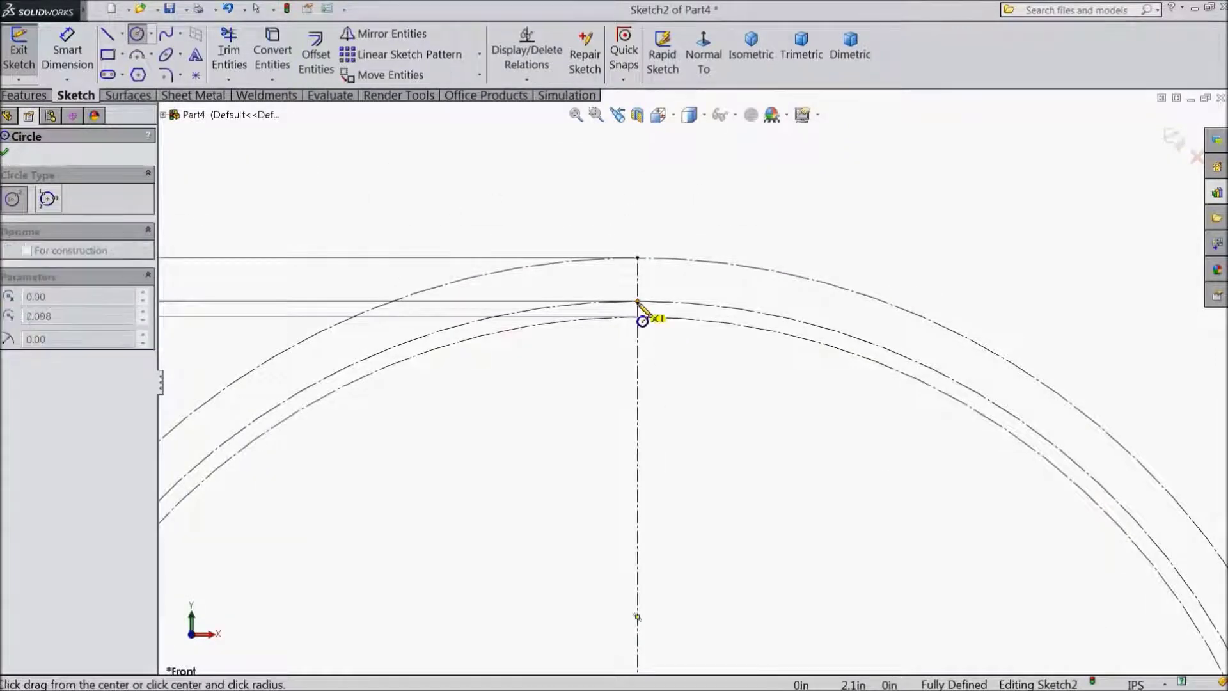
pyautogui.click(627, 227)
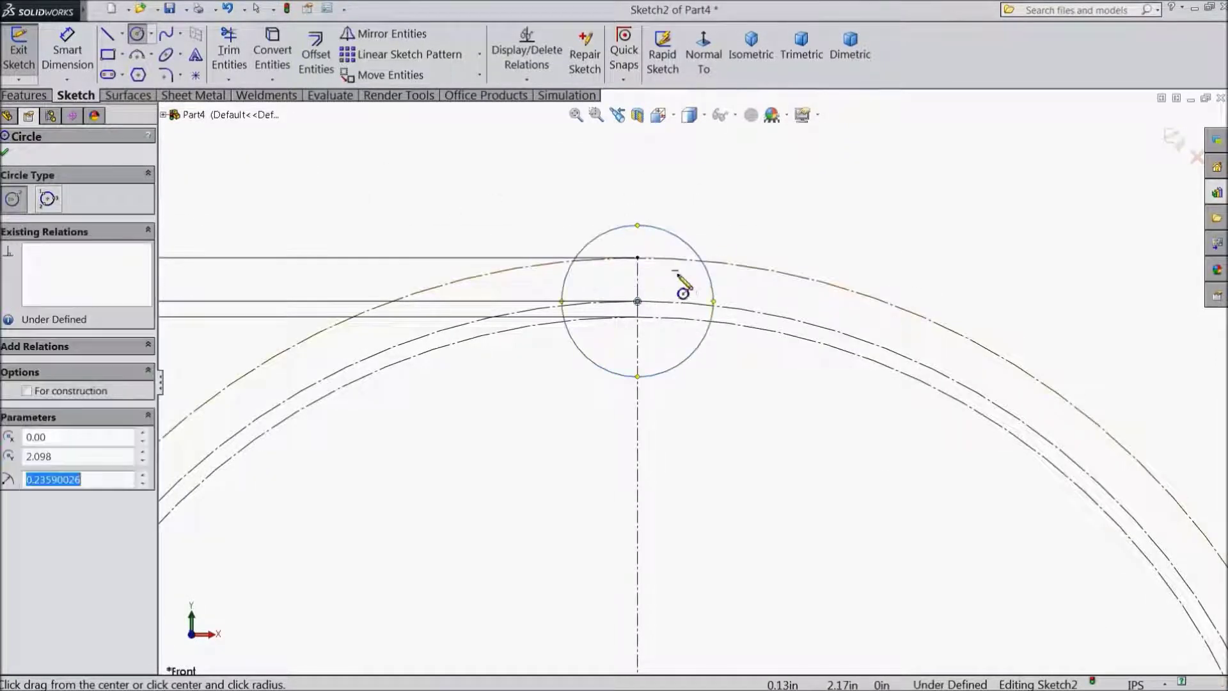
pyautogui.click(67, 49)
pyautogui.click(590, 245)
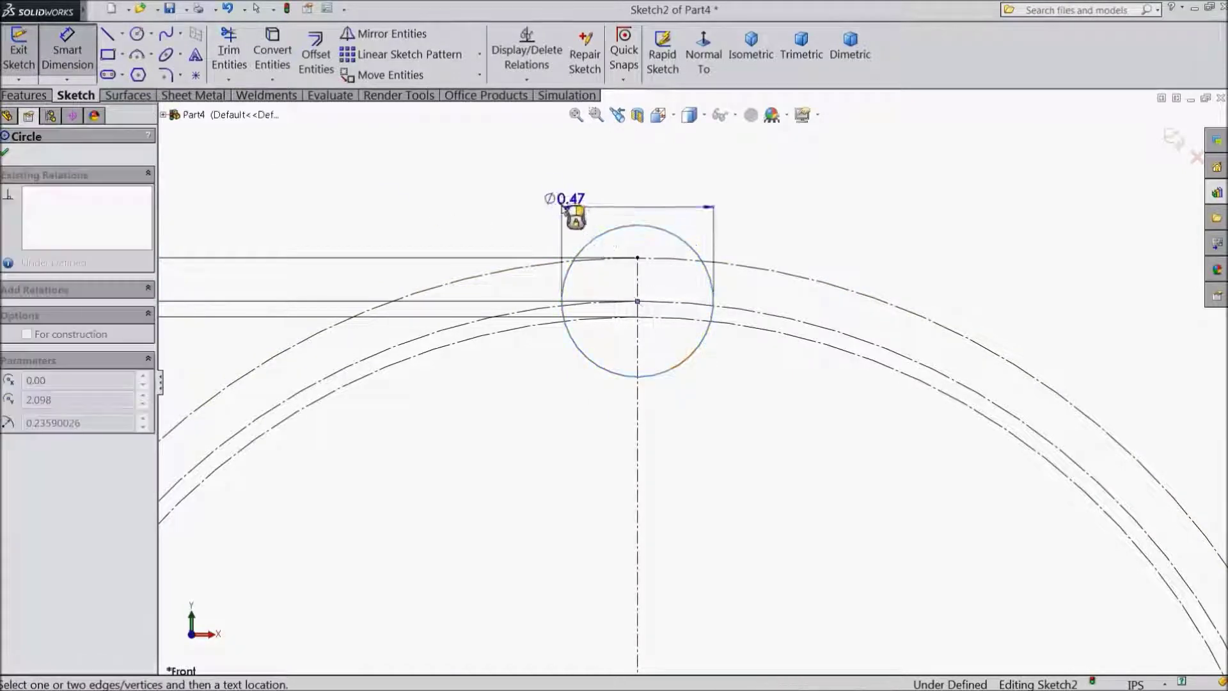
pyautogui.click(609, 185)
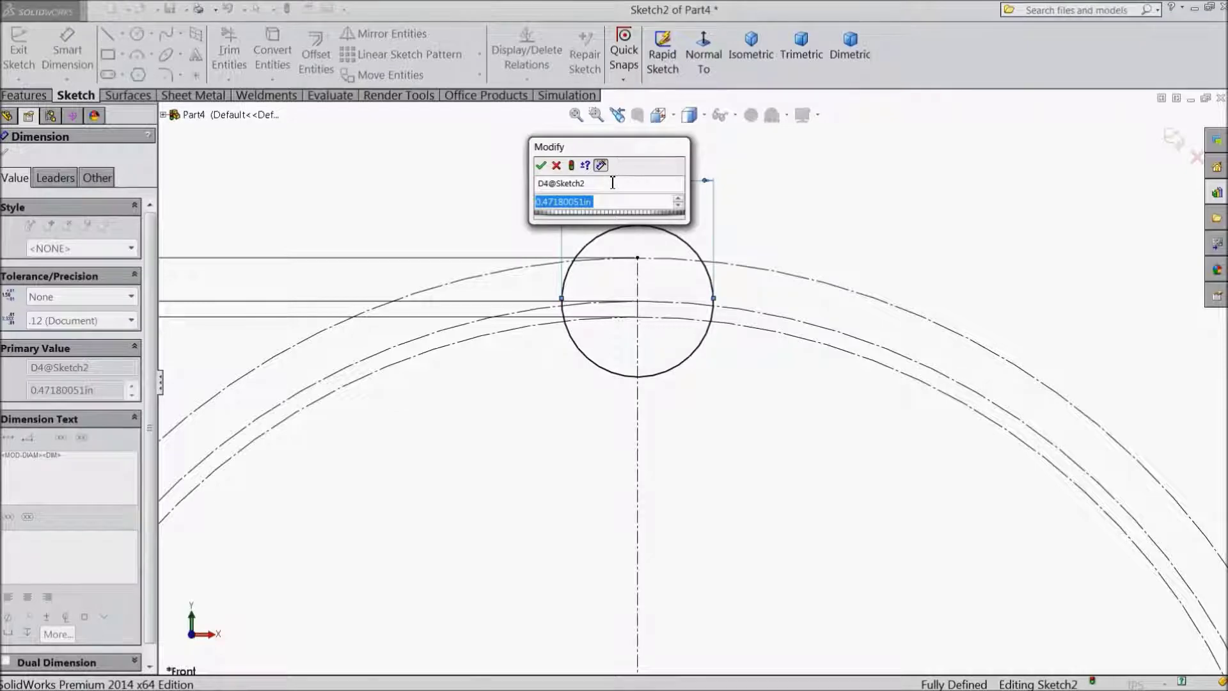
pyautogui.write('0.1585')
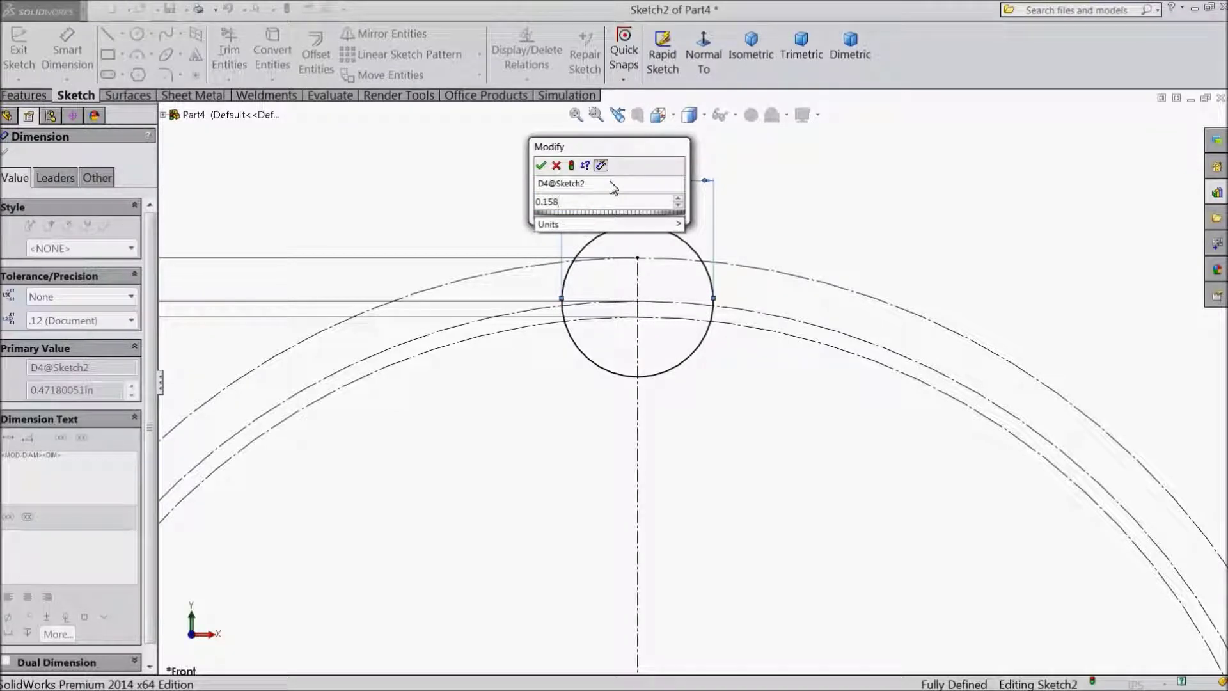
pyautogui.write('*2')
pyautogui.press('Return')
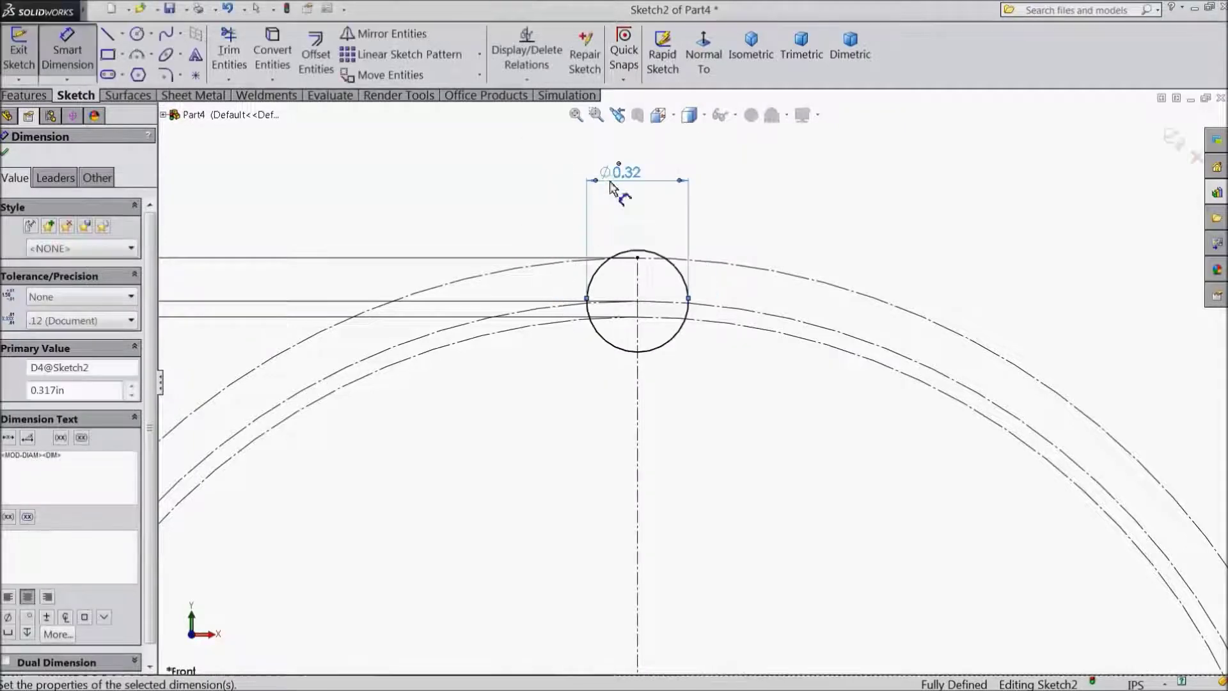
pyautogui.click(123, 34)
pyautogui.click(131, 71)
pyautogui.scroll(3, 389, 293)
pyautogui.scroll(2, 443, 347)
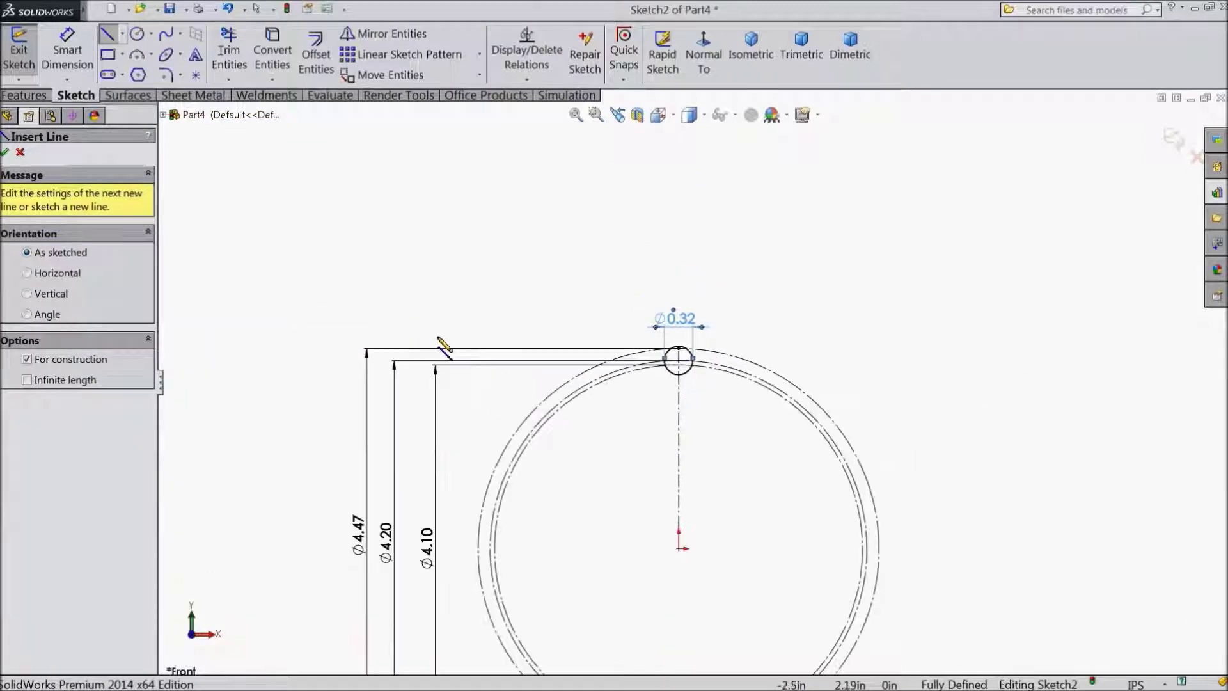
# - Draw an angled centerline from the origin out to the ring
pyautogui.click(678, 548)
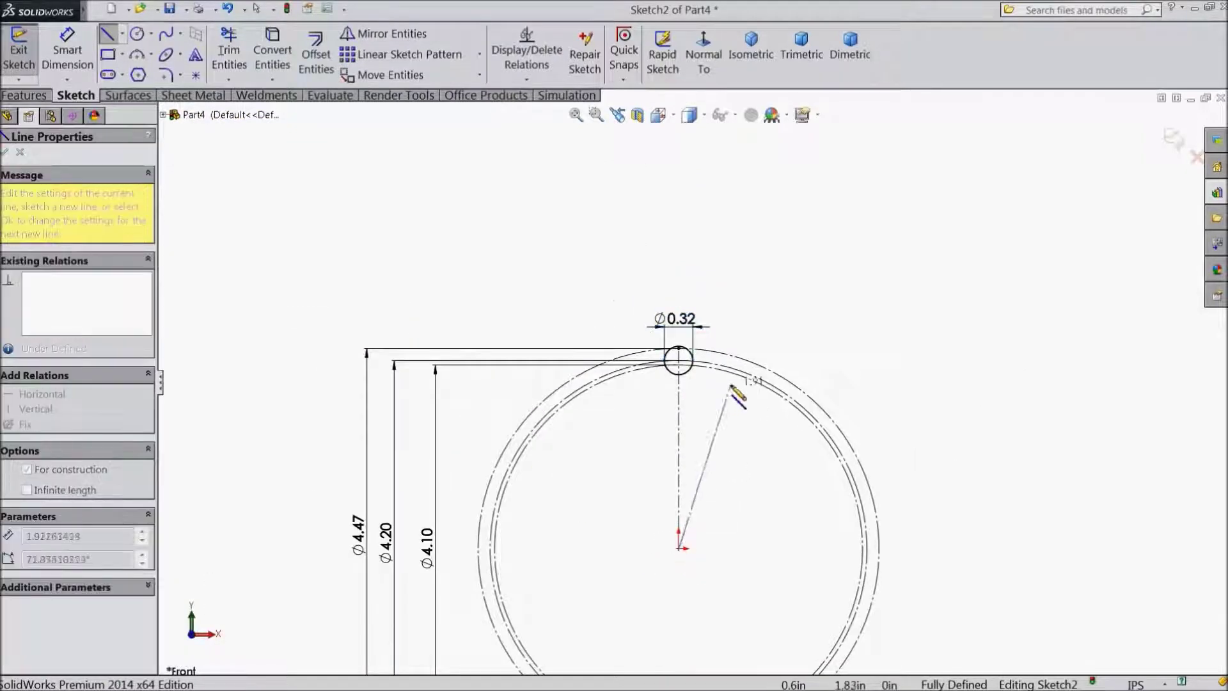
pyautogui.scroll(-2, 733, 389)
pyautogui.scroll(-2, 699, 376)
pyautogui.click(674, 325)
pyautogui.rightClick(695, 356)
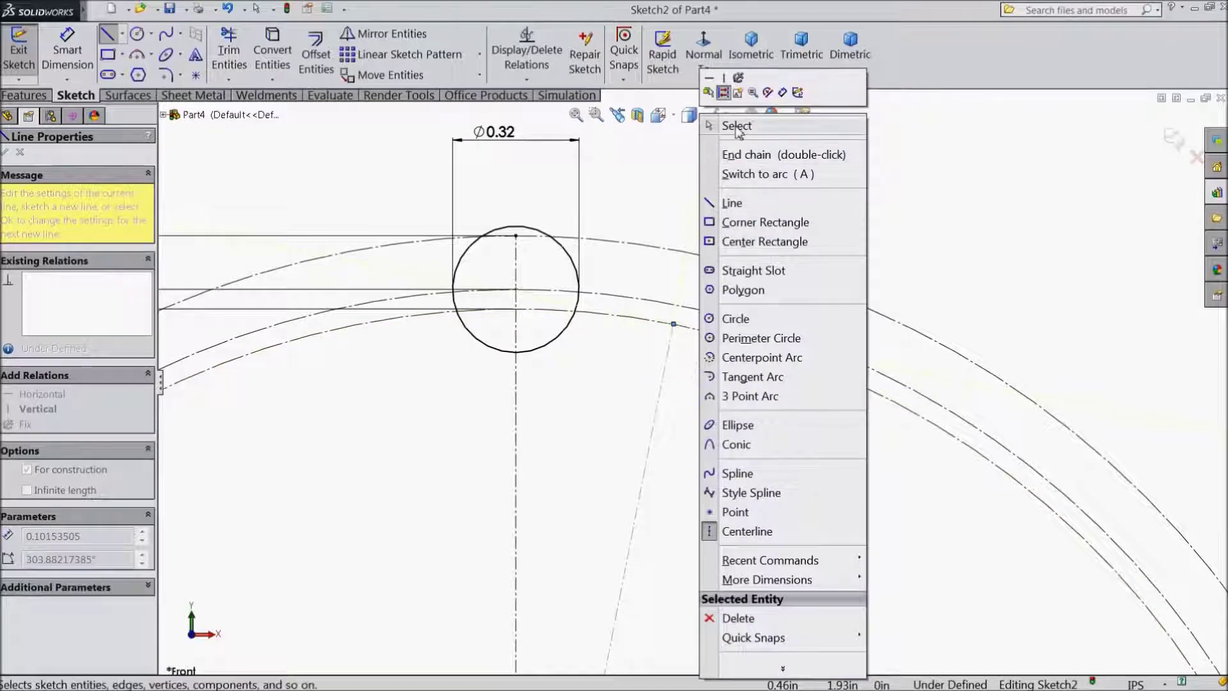
pyautogui.click(736, 126)
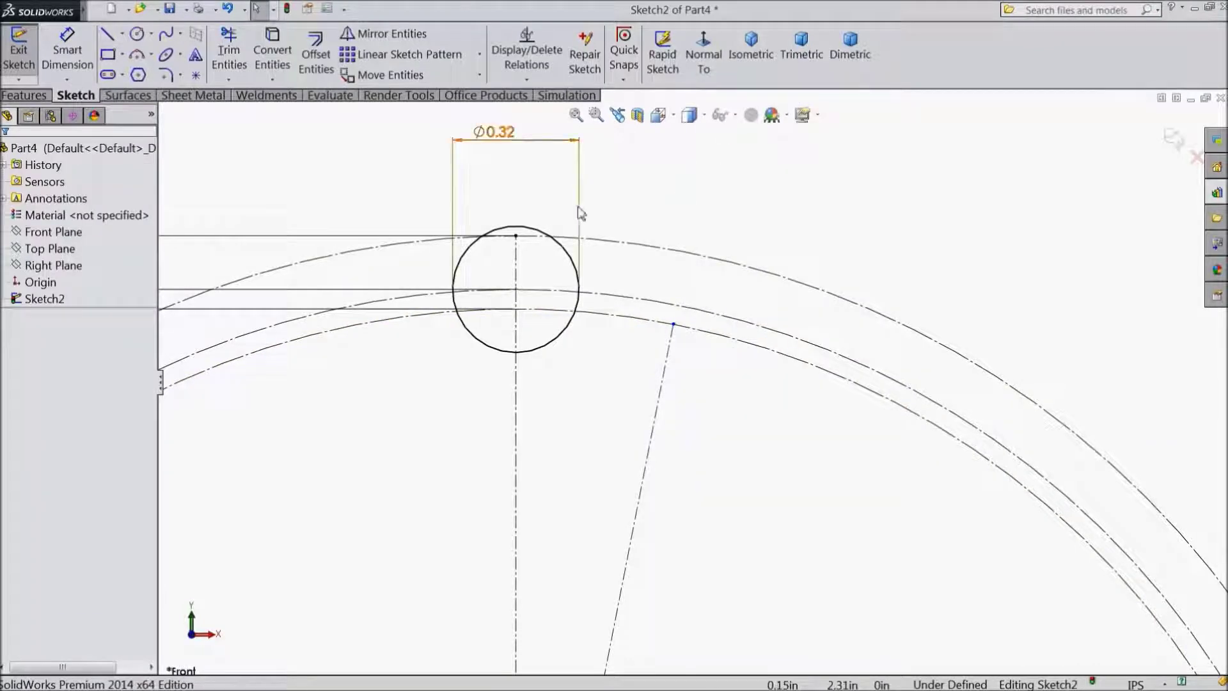
# - Add a circle at the centerline's end with diameter 0.22957688*2 (0.46 in)
pyautogui.click(138, 34)
pyautogui.click(673, 323)
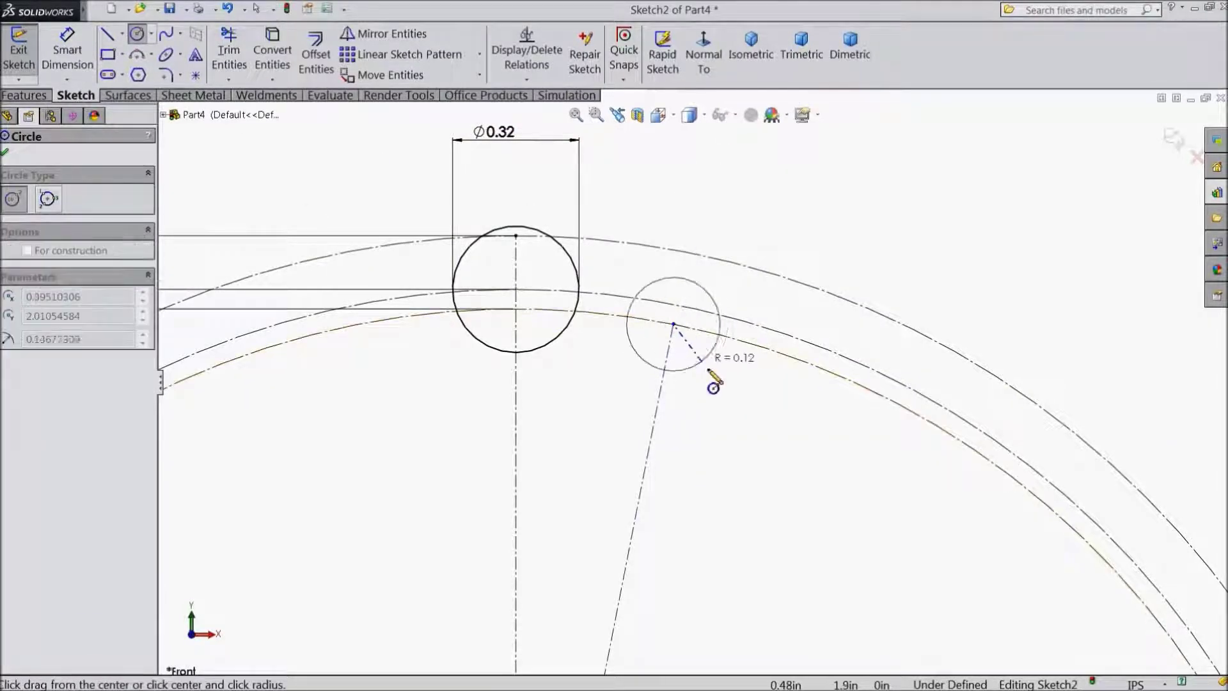
pyautogui.click(724, 395)
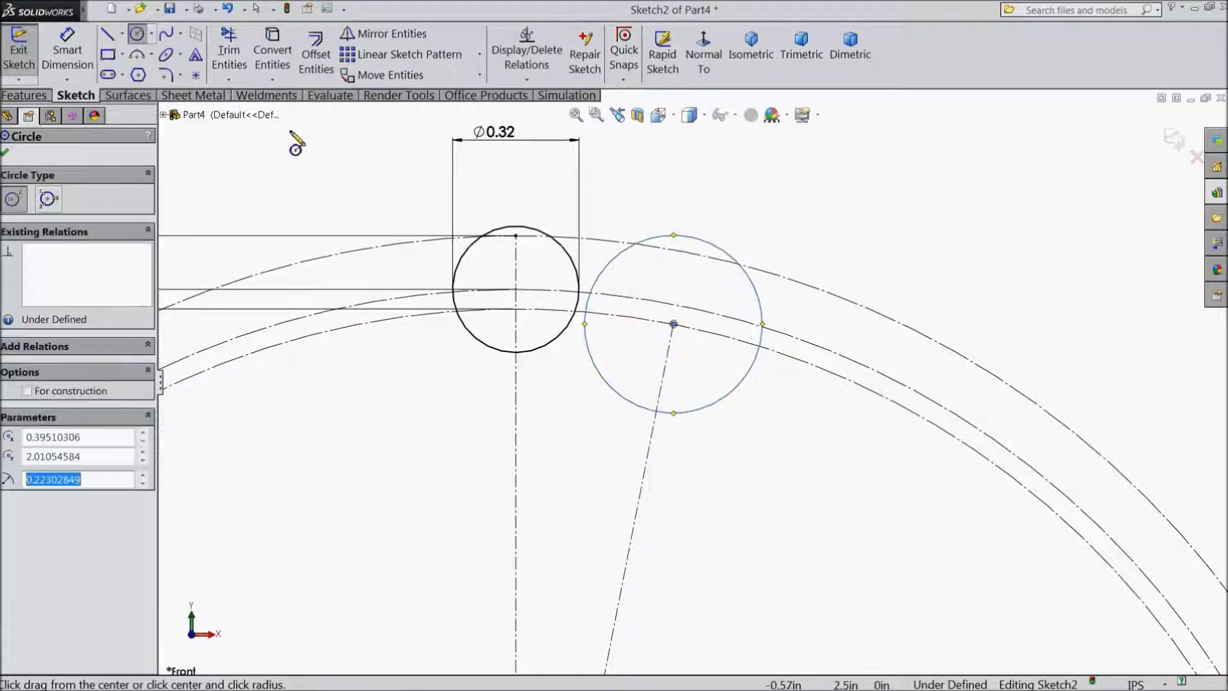
pyautogui.click(68, 48)
pyautogui.click(715, 252)
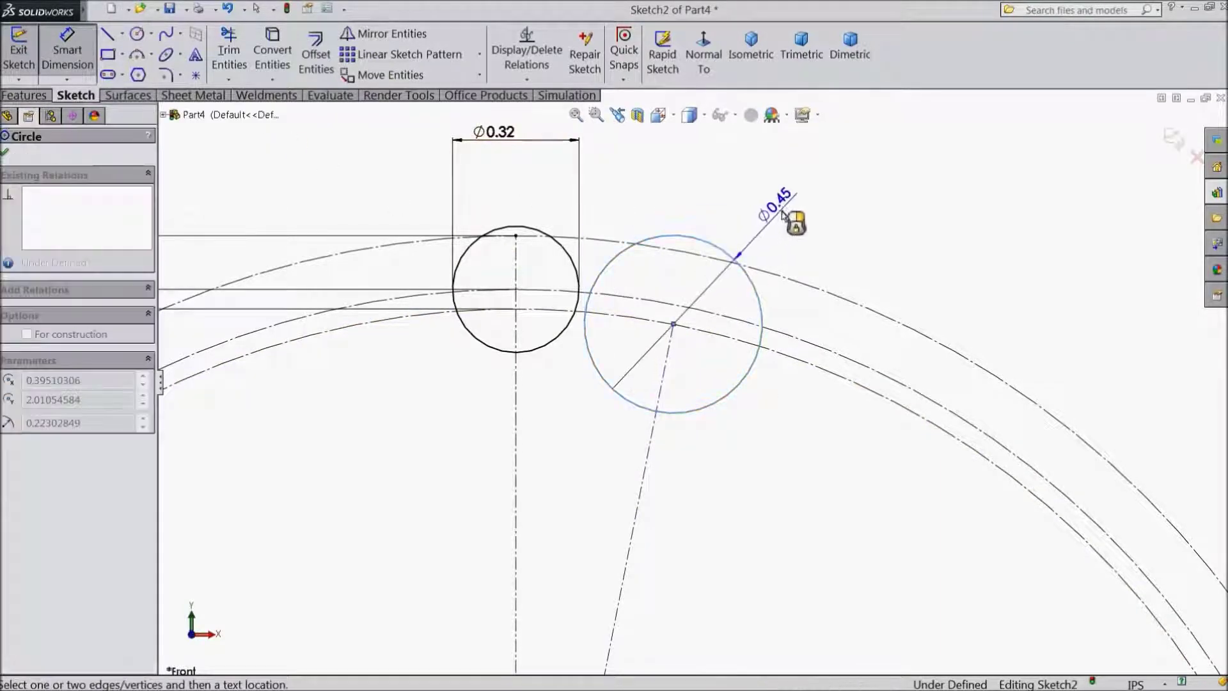
pyautogui.click(800, 211)
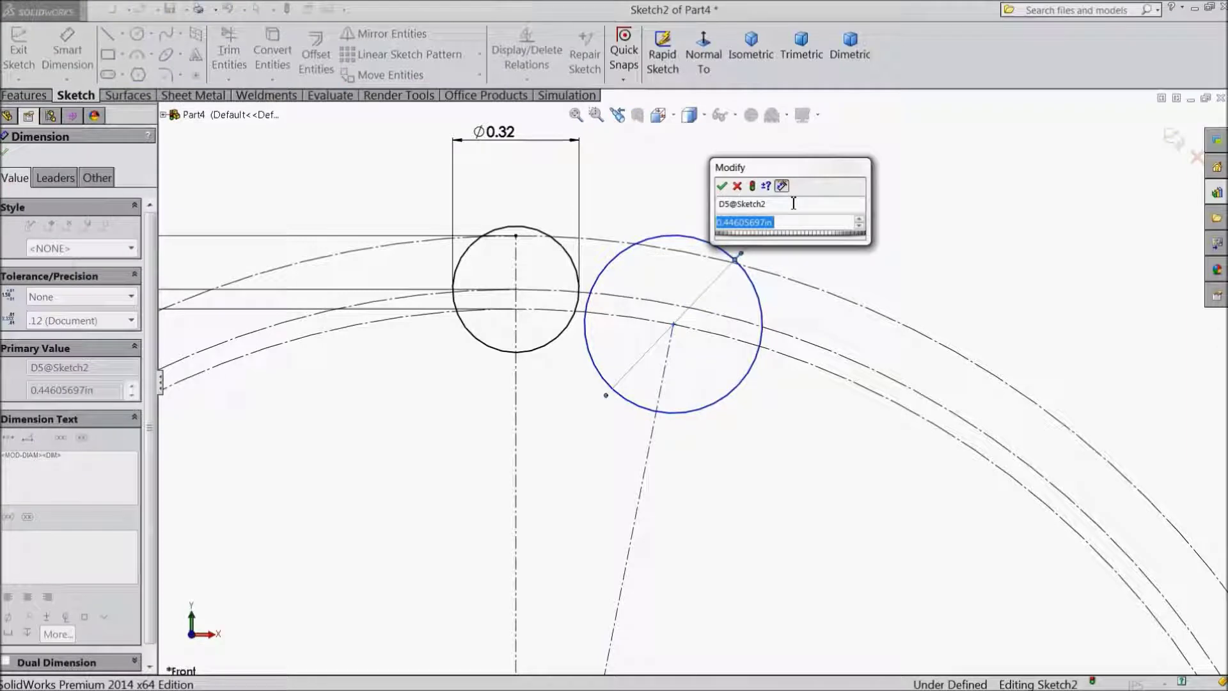
pyautogui.write('0.2295')
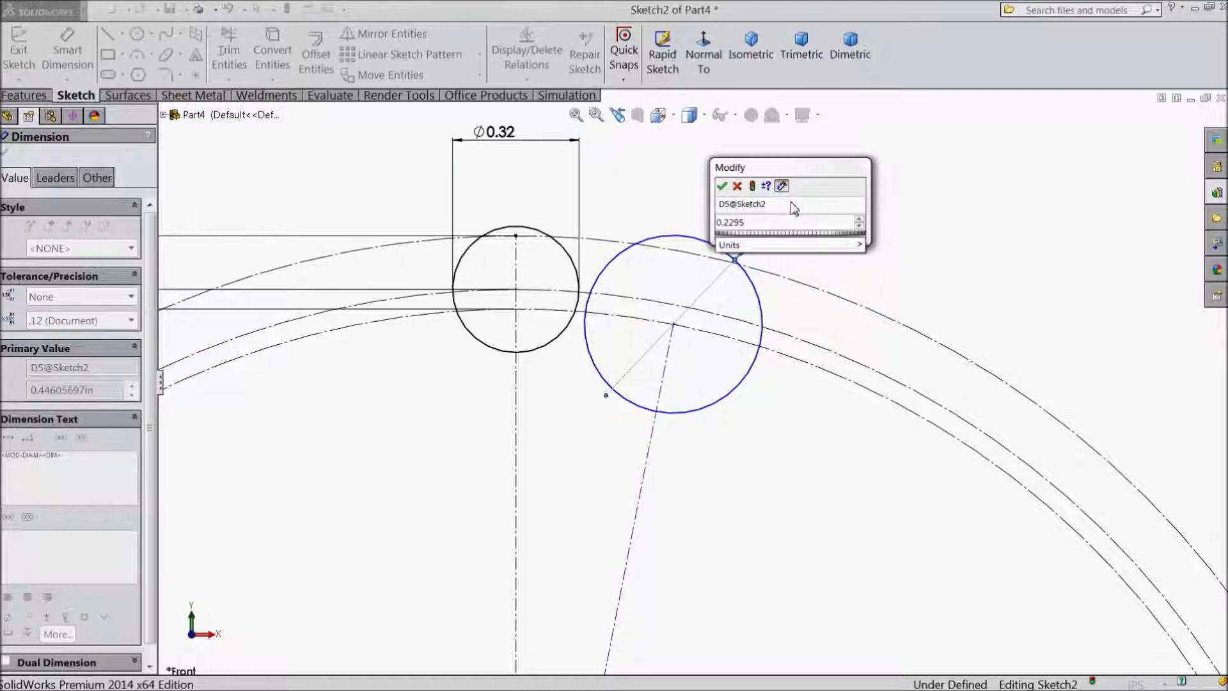
pyautogui.write('7688*2')
pyautogui.click(721, 186)
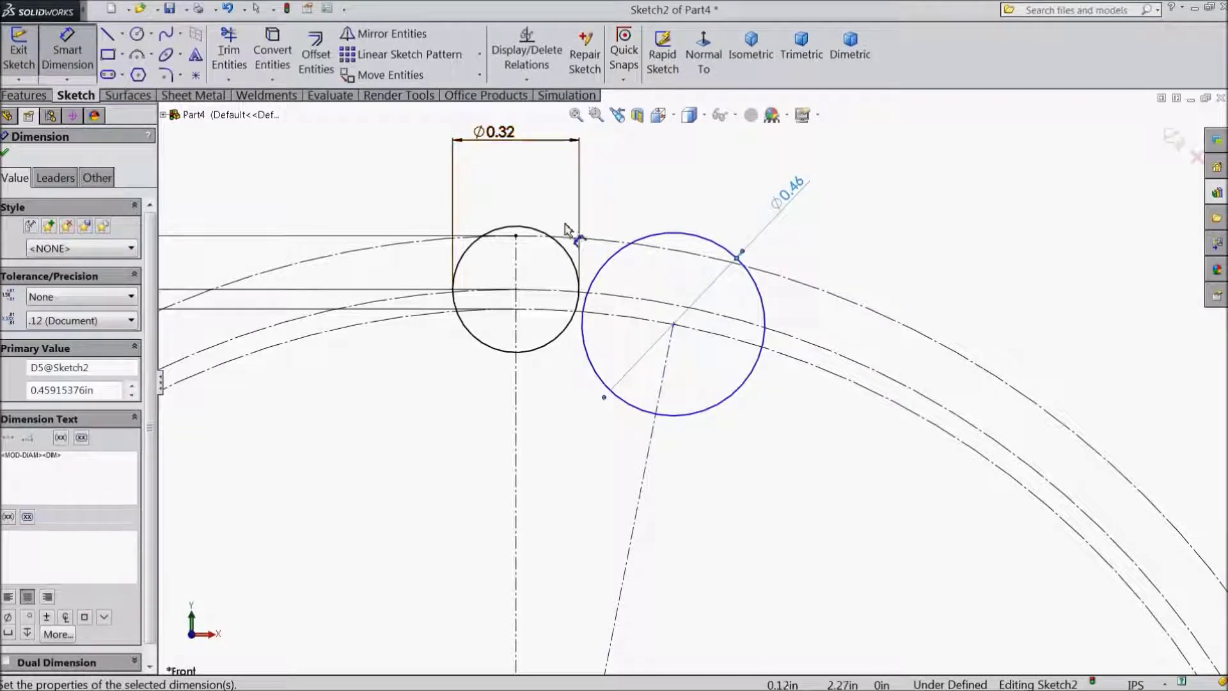
pyautogui.click(6, 153)
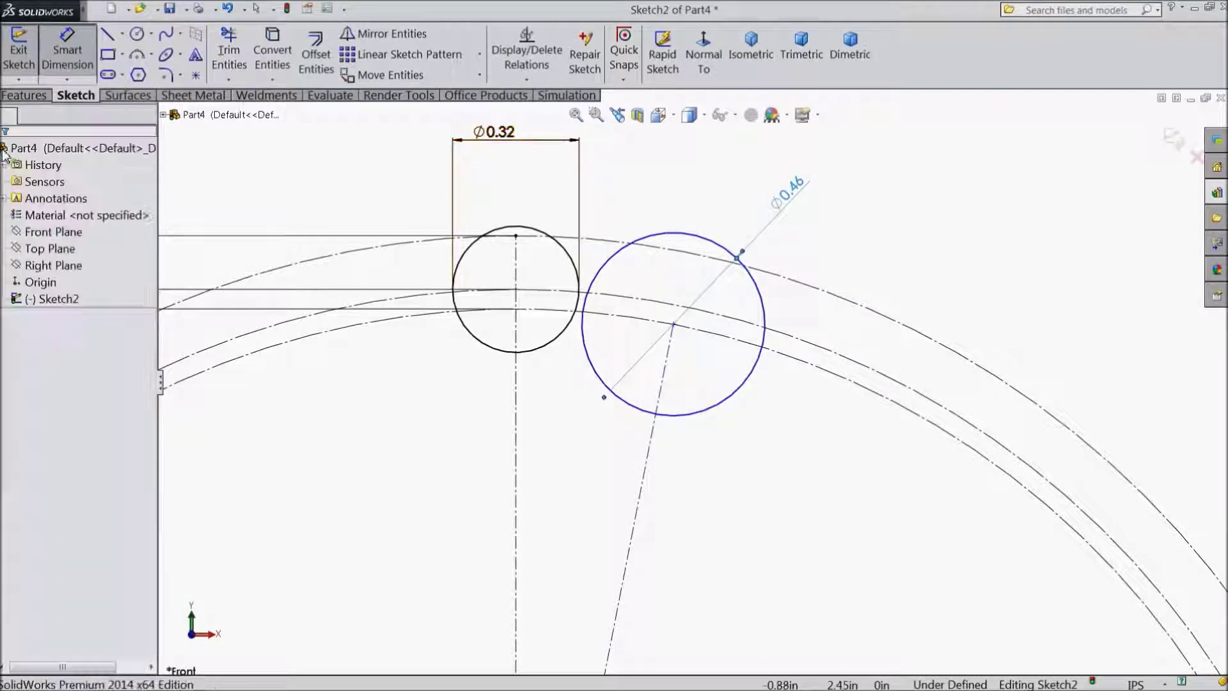
# - Make the Ø0.46 circle tangent to the Ø0.32 circle
pyautogui.click(598, 276)
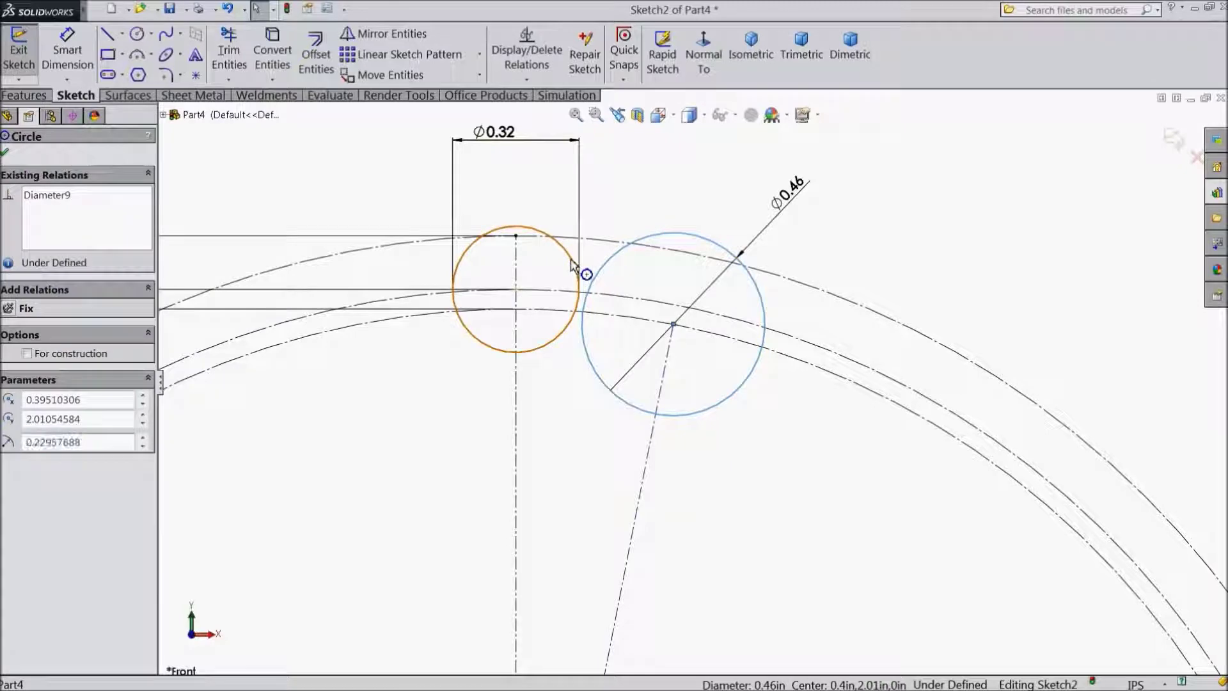
pyautogui.keyDown('ctrl'); pyautogui.click(576, 278); pyautogui.keyUp('ctrl')
pyautogui.click(624, 207)
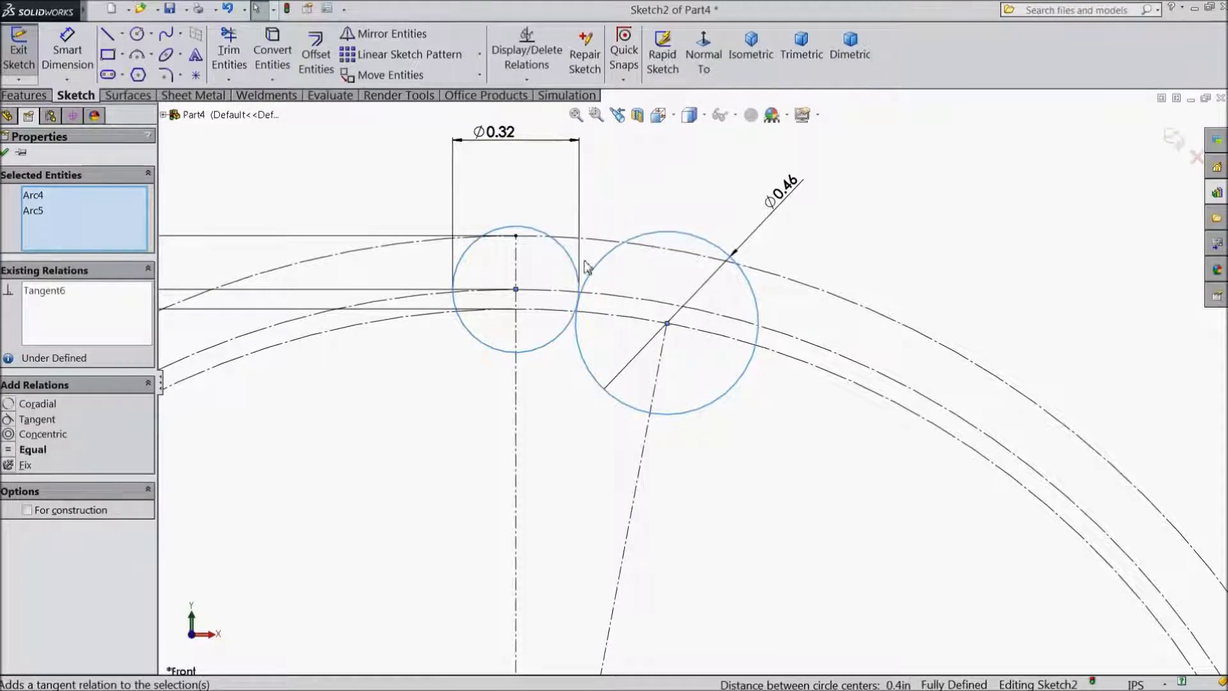
pyautogui.click(7, 151)
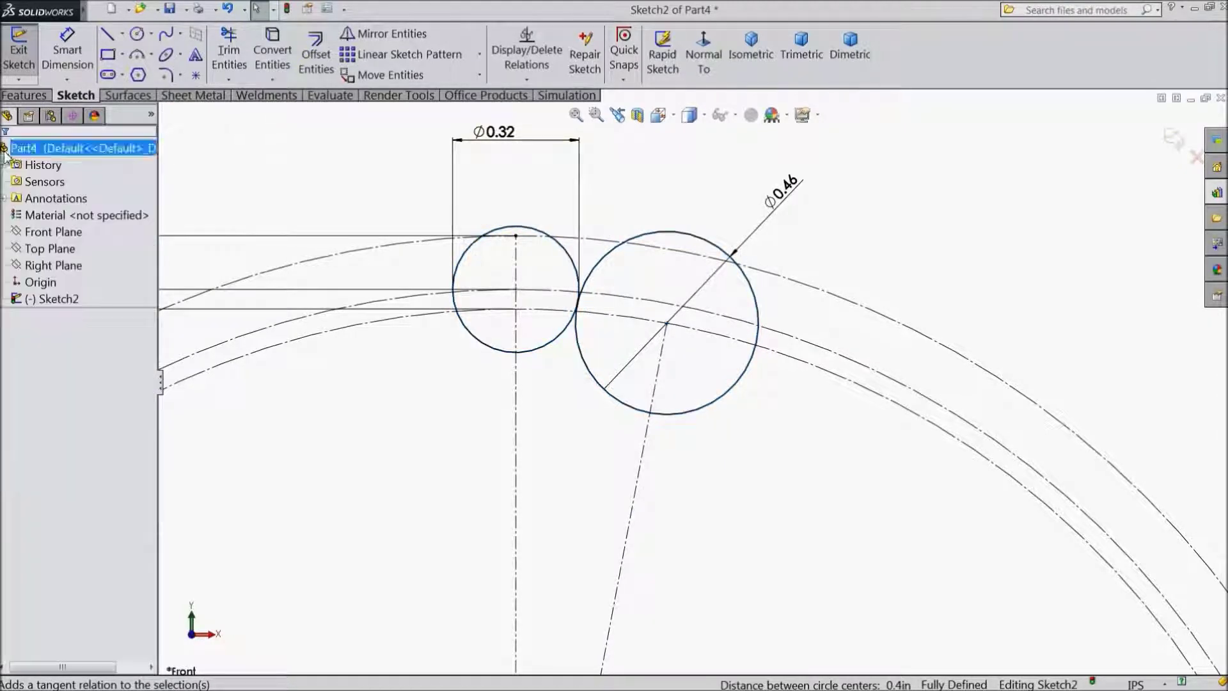
# - Trim the unwanted arcs of both circles into a connected notch-and-flank profile
pyautogui.click(230, 61)
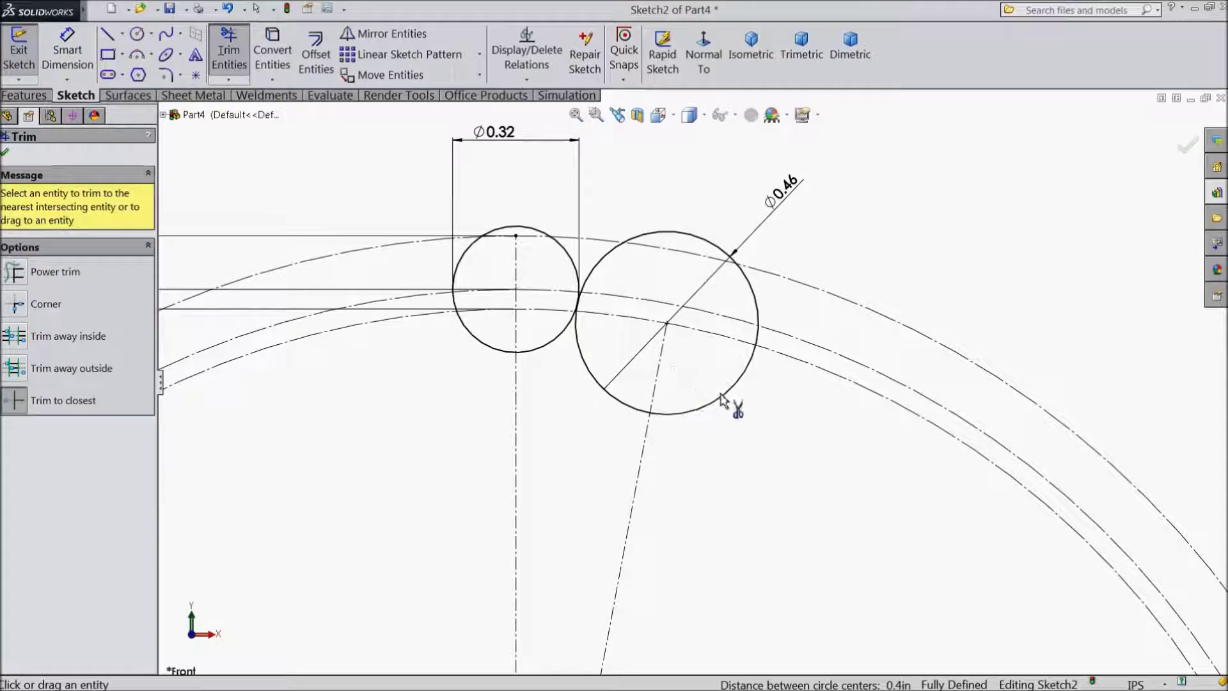
pyautogui.moveTo(724, 404)
pyautogui.mouseDown()
pyautogui.moveTo(758, 315)
pyautogui.moveTo(707, 245)
pyautogui.mouseUp()
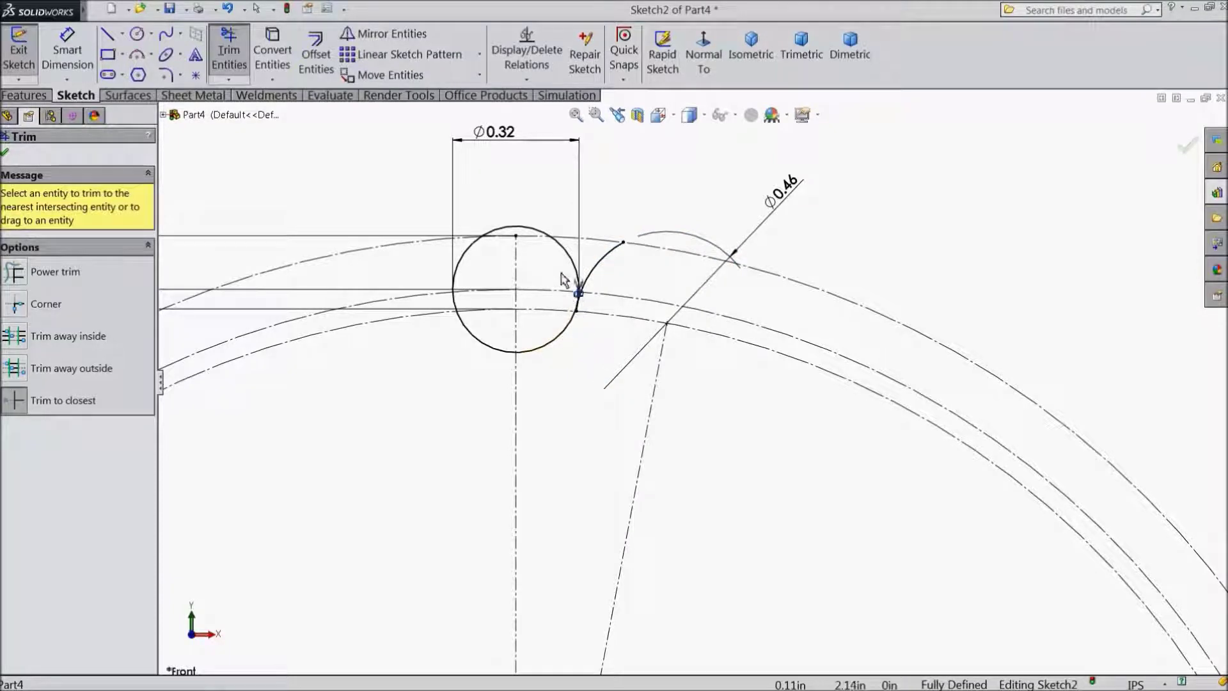
pyautogui.moveTo(501, 240); pyautogui.dragTo(483, 277)
pyautogui.scroll(-3, 579, 304)
pyautogui.scroll(-4, 591, 294)
pyautogui.scroll(-2, 614, 351)
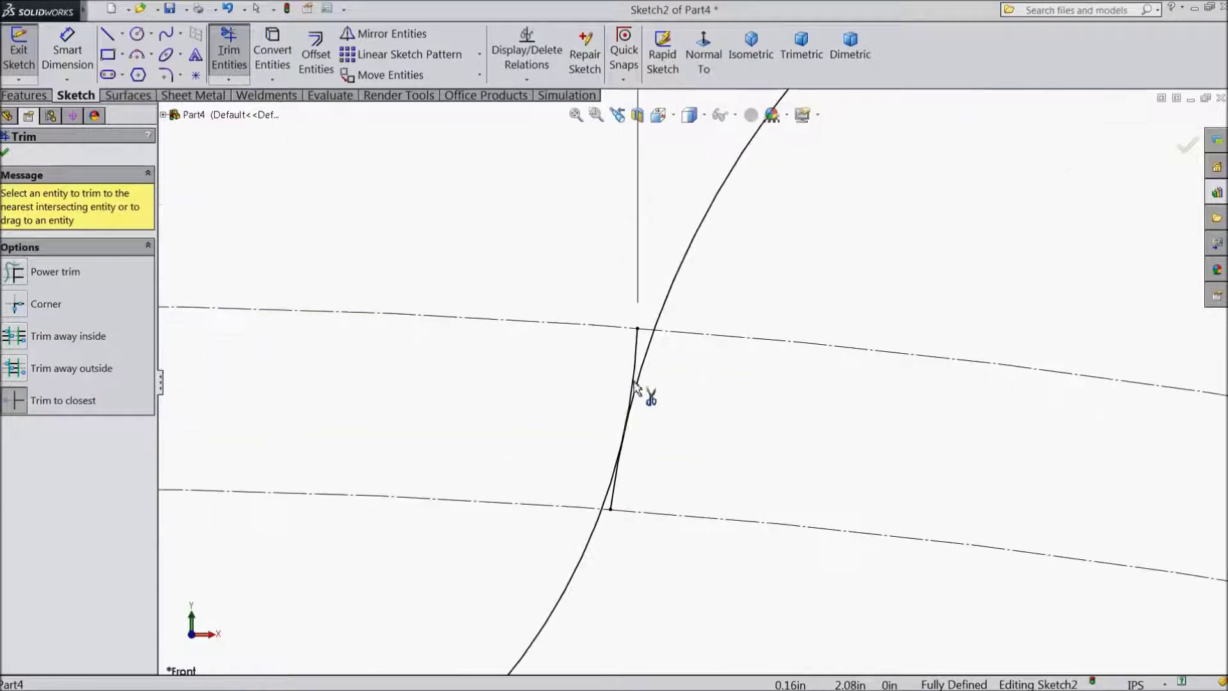
pyautogui.click(613, 494)
pyautogui.scroll(3, 584, 438)
pyautogui.scroll(3, 572, 427)
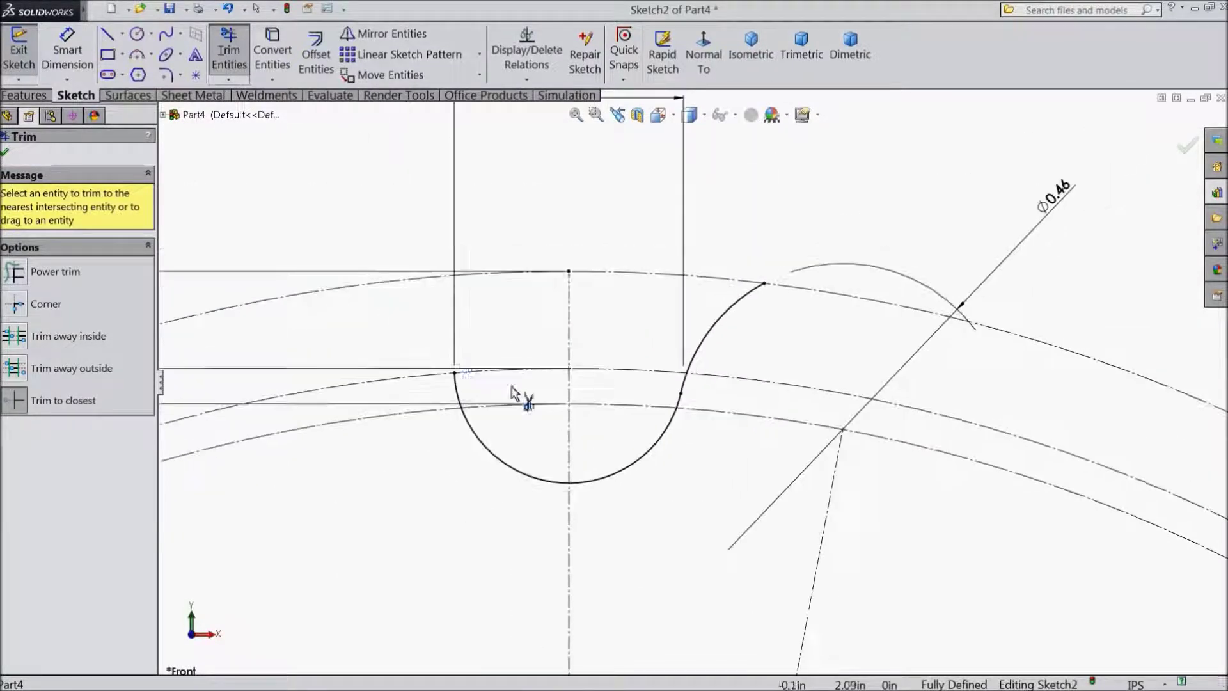
pyautogui.click(5, 152)
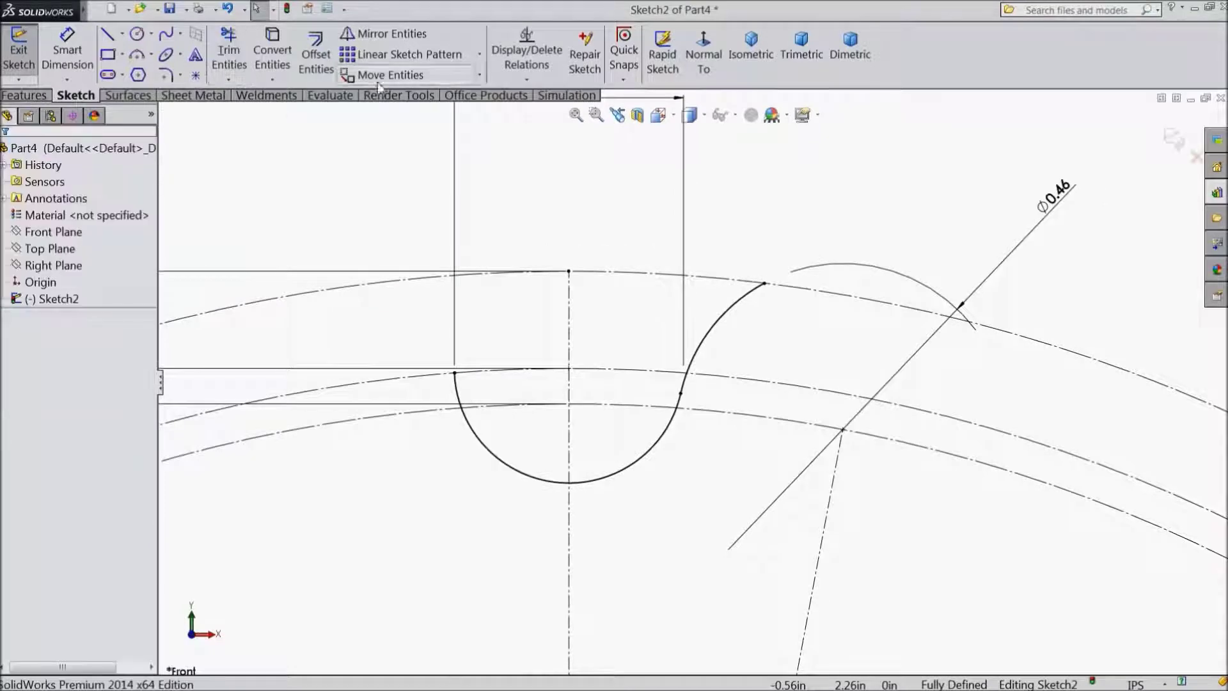
pyautogui.click(384, 33)
# - Mirror the right flank arc about the vertical centerline
pyautogui.click(723, 317)
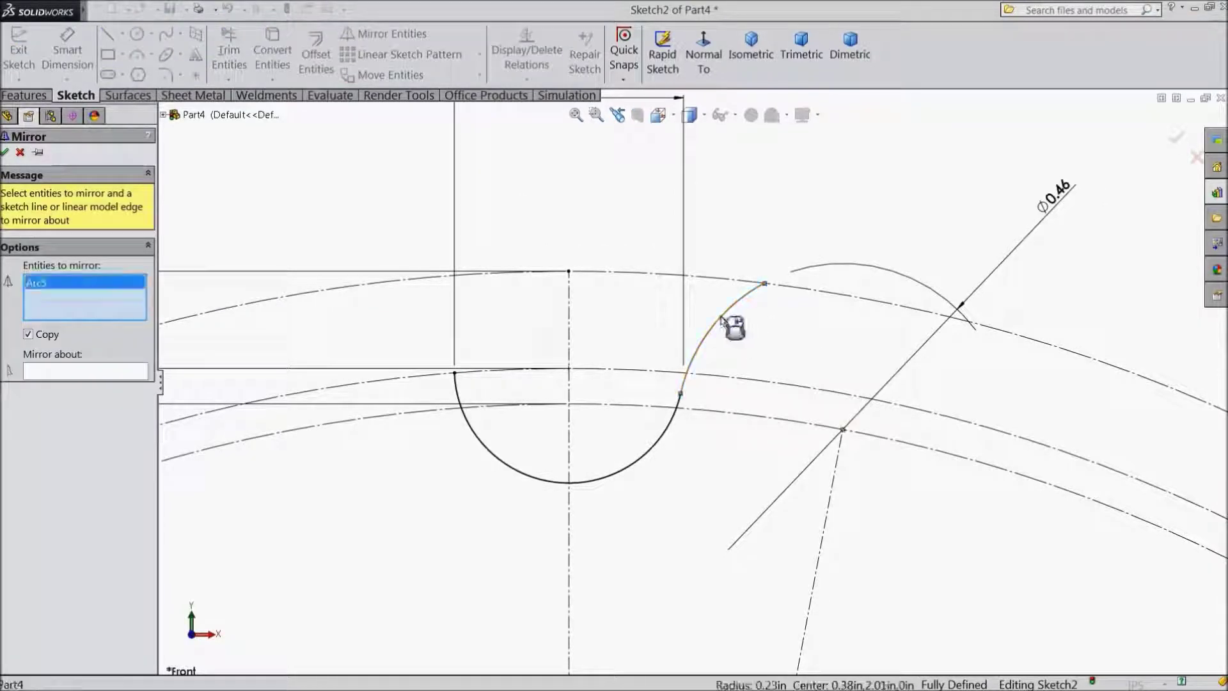
pyautogui.click(102, 375)
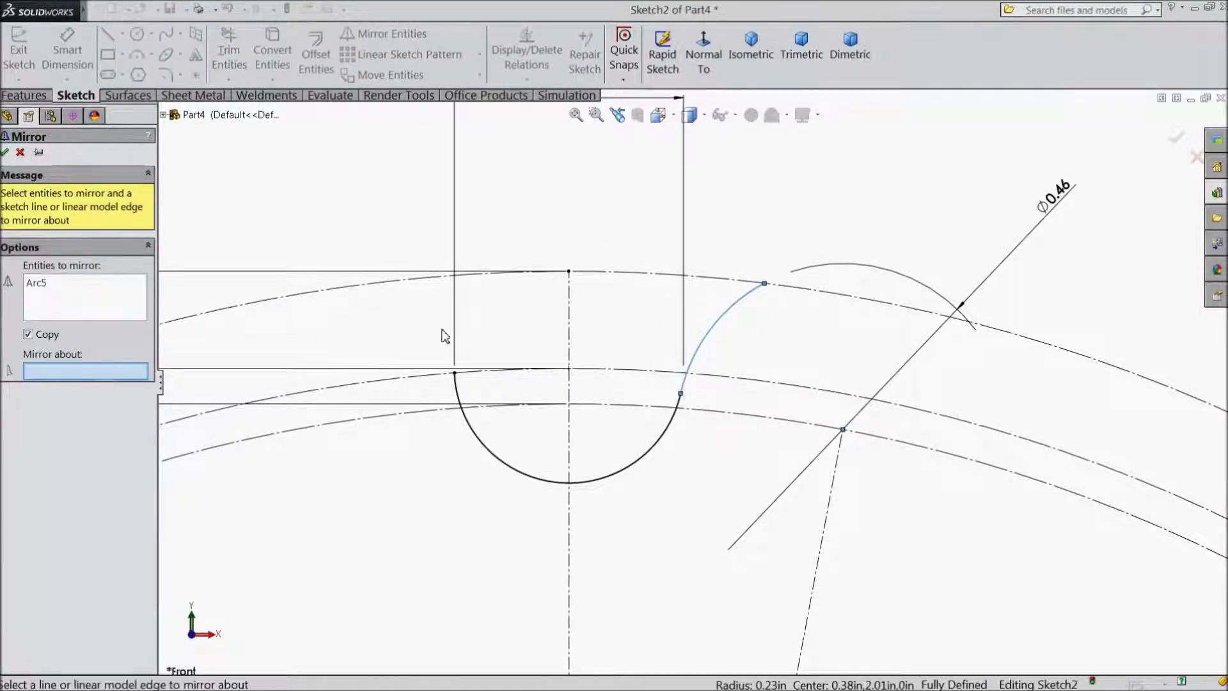
pyautogui.click(569, 346)
pyautogui.click(6, 153)
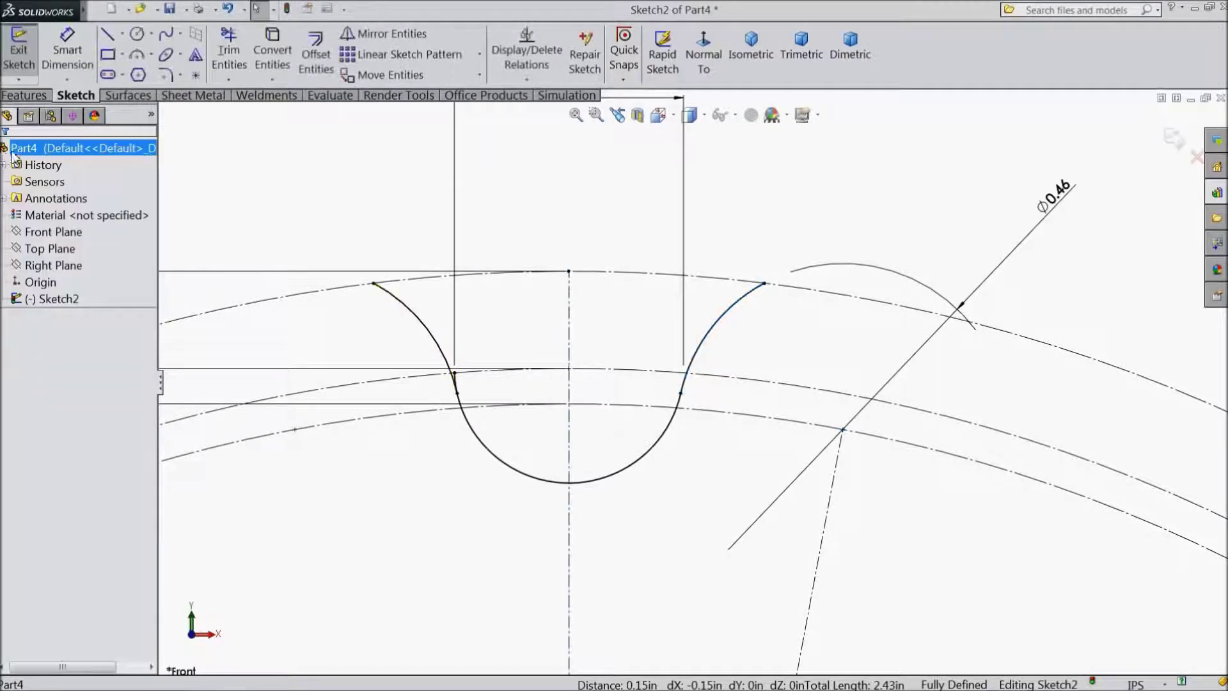
# - Trim away the leftover segment to finish the symmetric notch
pyautogui.click(229, 56)
pyautogui.scroll(-2, 466, 391)
pyautogui.scroll(-2, 554, 384)
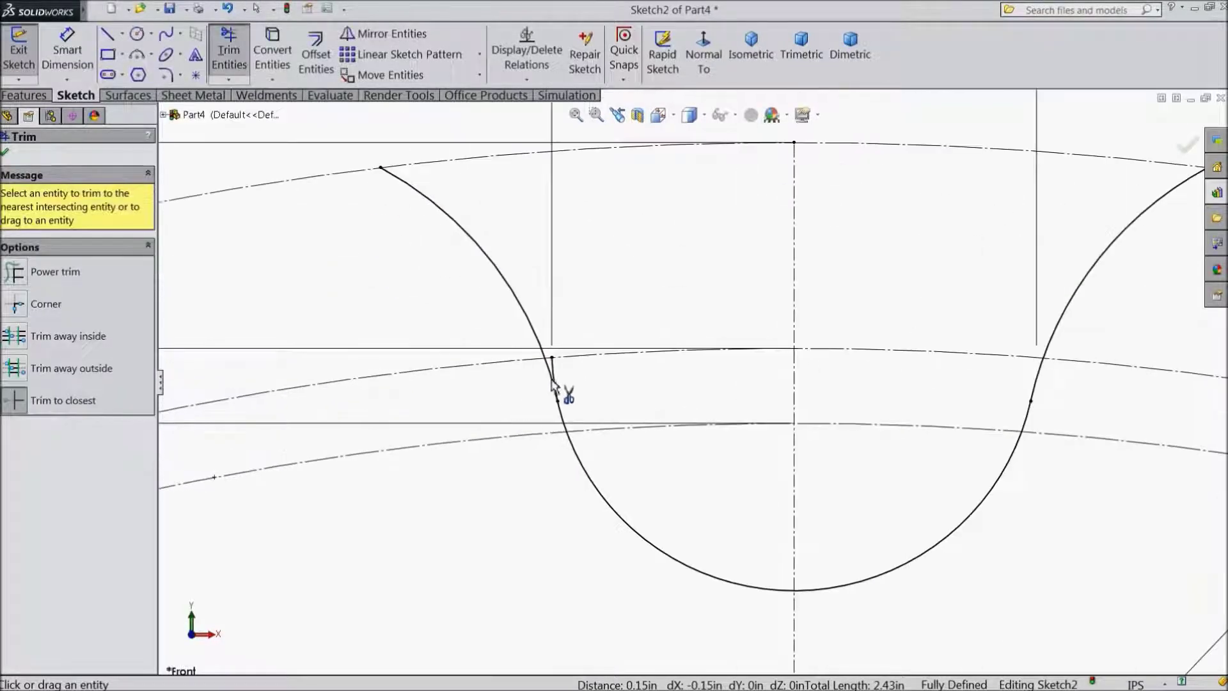
pyautogui.click(5, 152)
pyautogui.scroll(4, 720, 396)
pyautogui.scroll(4, 659, 381)
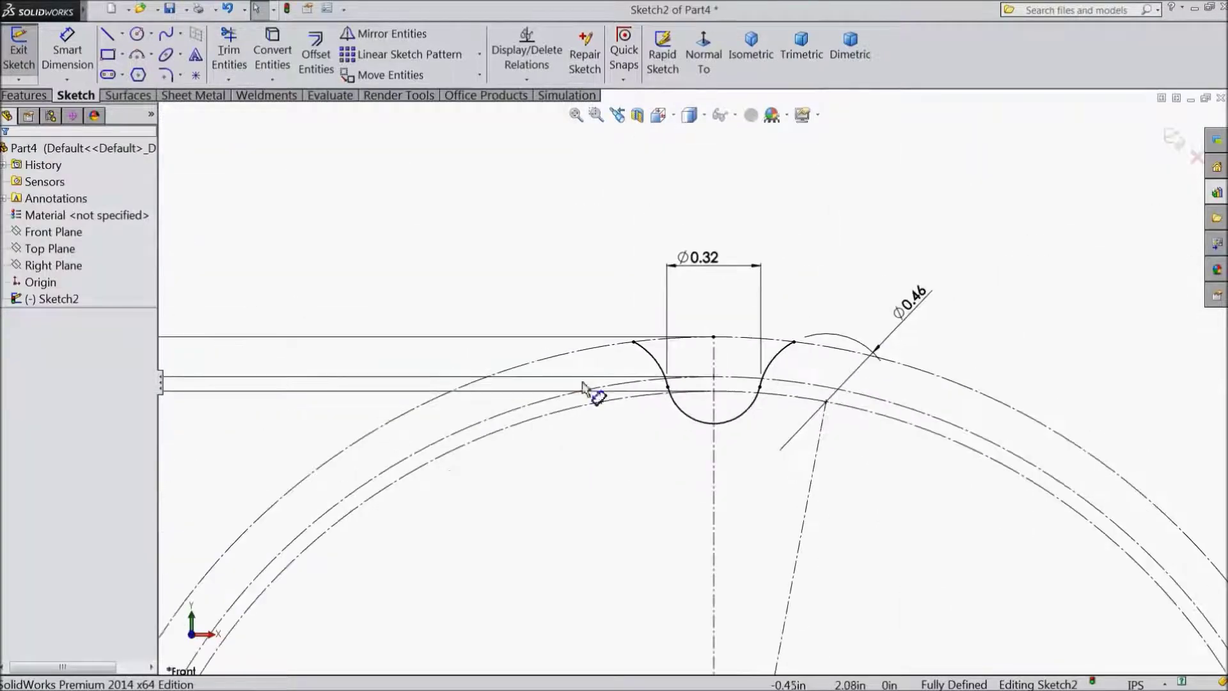
# - Circular-pattern the three notch arcs into 26 equally spaced copies over 360°
pyautogui.click(479, 54)
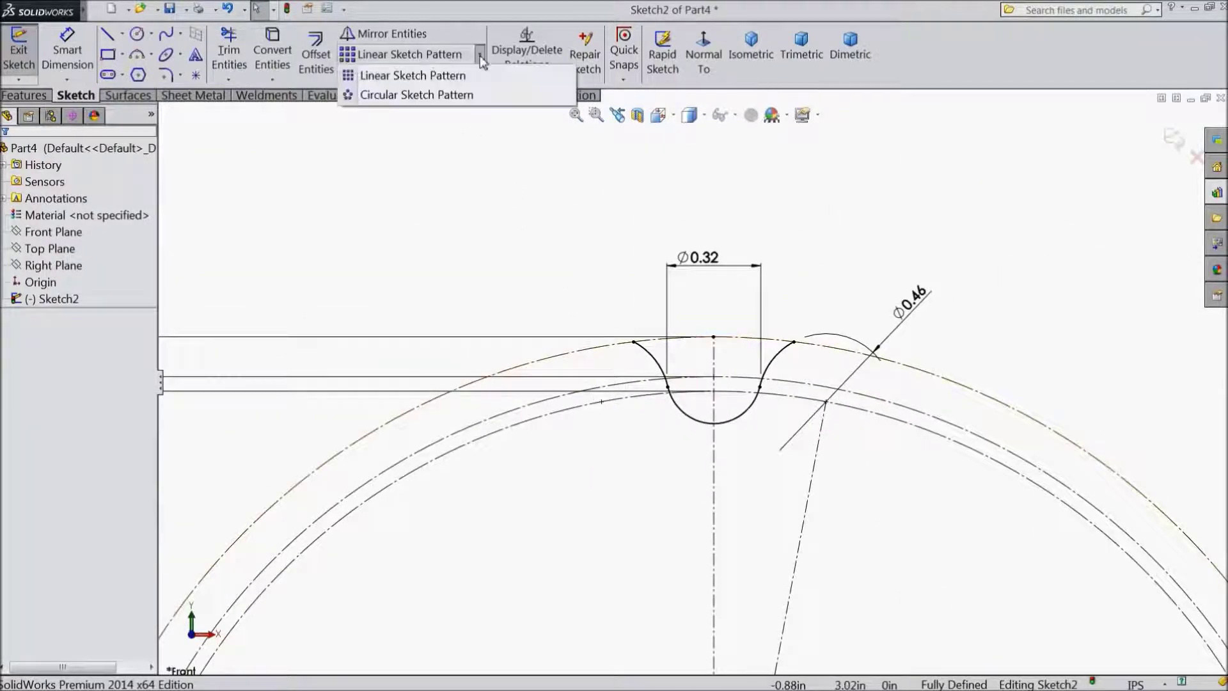
pyautogui.click(458, 94)
pyautogui.click(666, 372)
pyautogui.click(706, 420)
pyautogui.click(771, 371)
pyautogui.scroll(4, 697, 380)
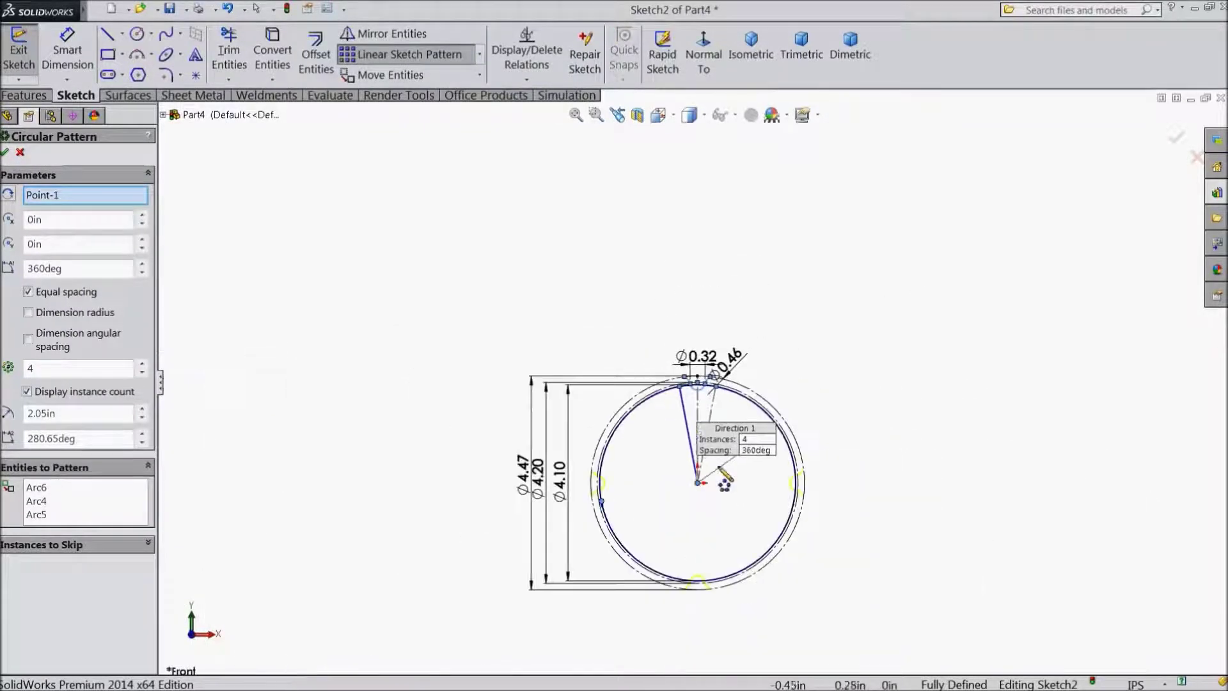
pyautogui.scroll(-3, 723, 476)
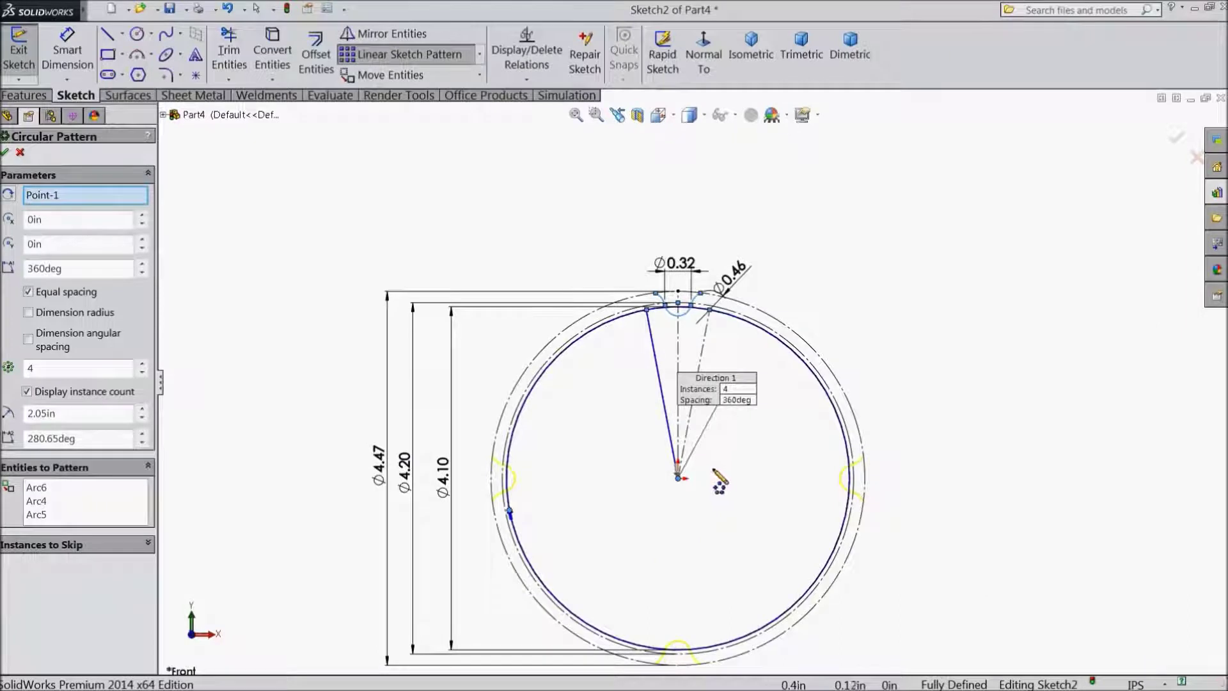
pyautogui.click(142, 364)
pyautogui.click(142, 364)
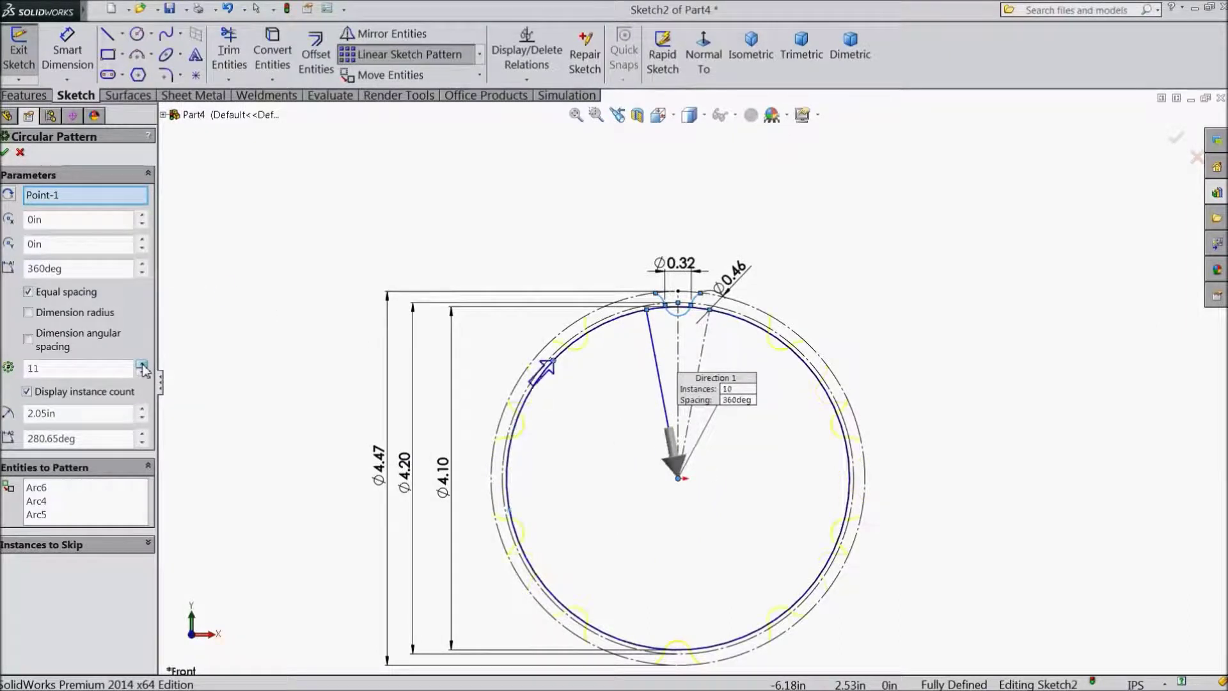
pyautogui.click(142, 364)
pyautogui.click(142, 364)
pyautogui.click(142, 365)
pyautogui.click(142, 365)
pyautogui.click(142, 365)
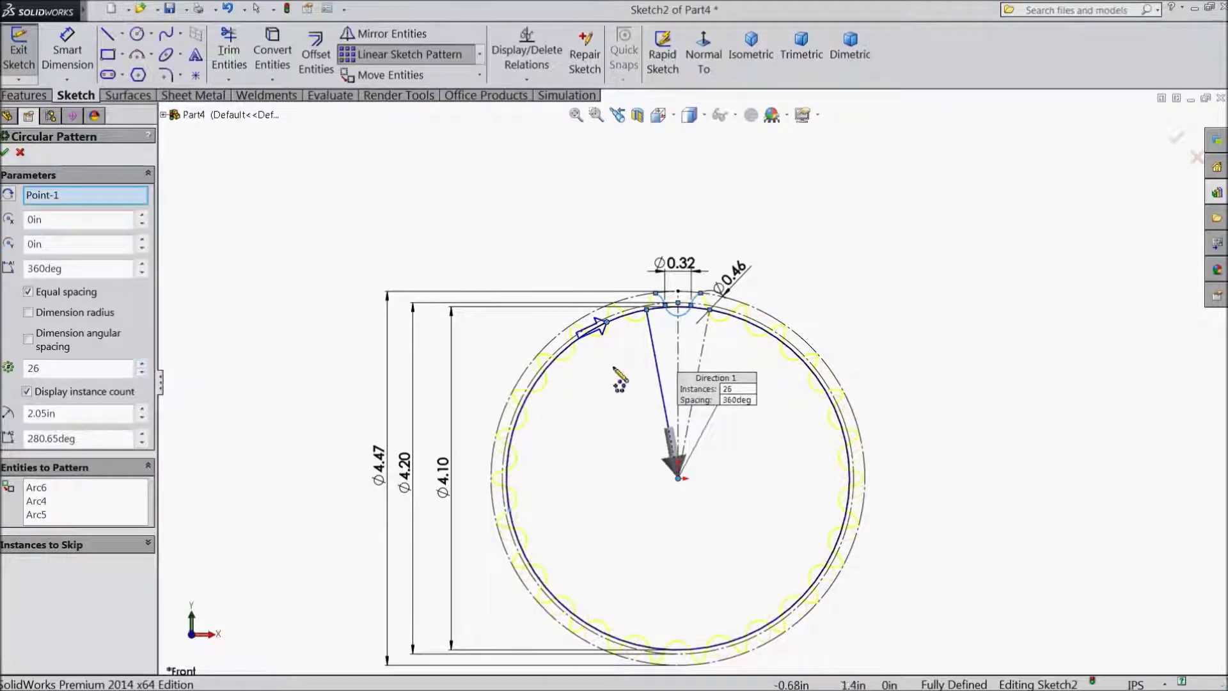
pyautogui.scroll(-3, 633, 319)
pyautogui.scroll(-2, 633, 320)
pyautogui.scroll(-3, 633, 319)
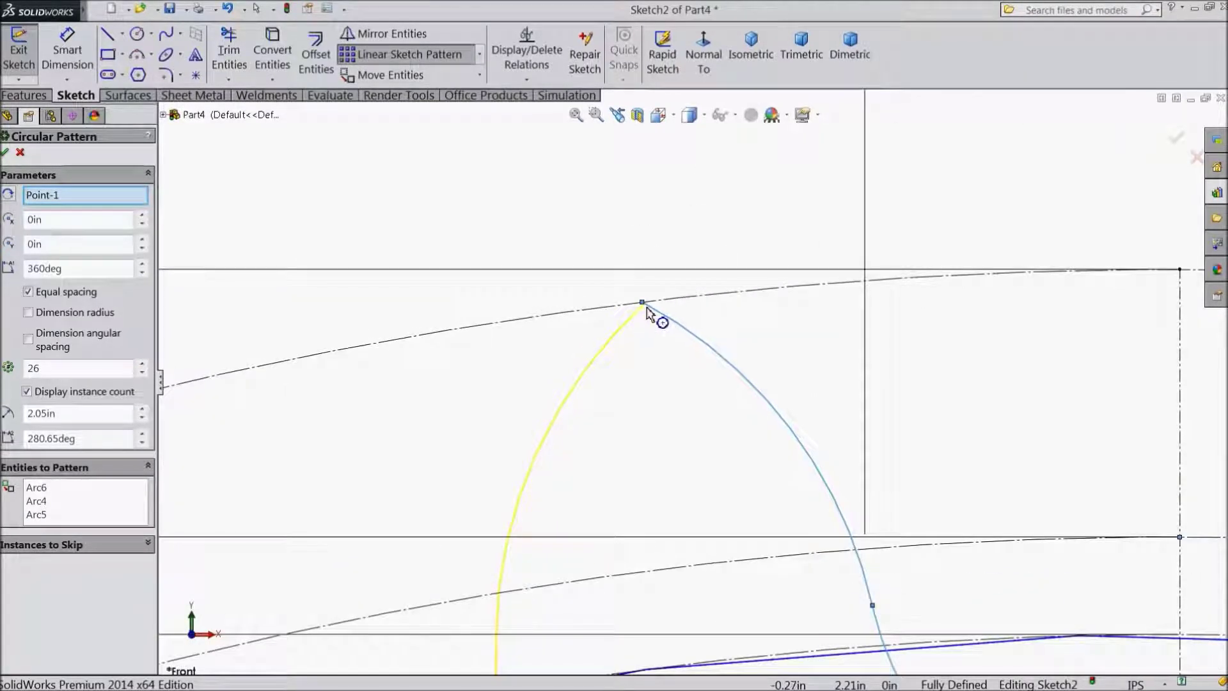
pyautogui.scroll(1, 635, 313)
pyautogui.scroll(1, 635, 314)
pyautogui.scroll(2, 635, 317)
pyautogui.scroll(2, 635, 319)
pyautogui.scroll(3, 635, 320)
pyautogui.scroll(-3, 742, 528)
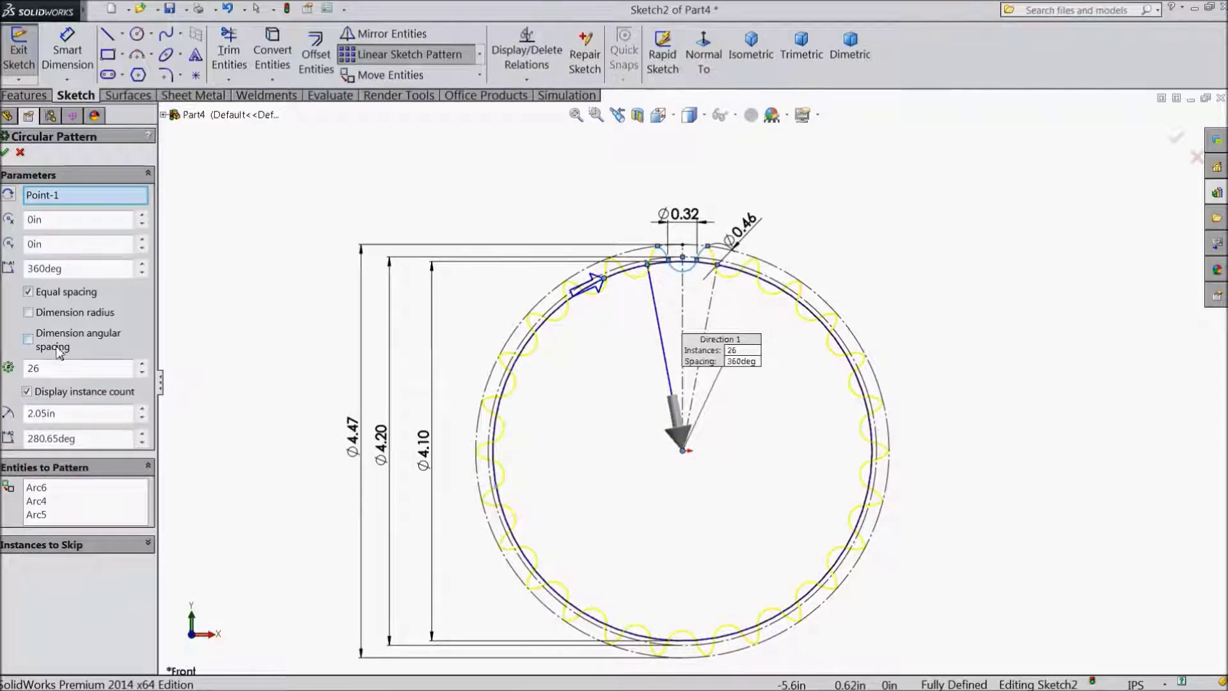
pyautogui.click(5, 151)
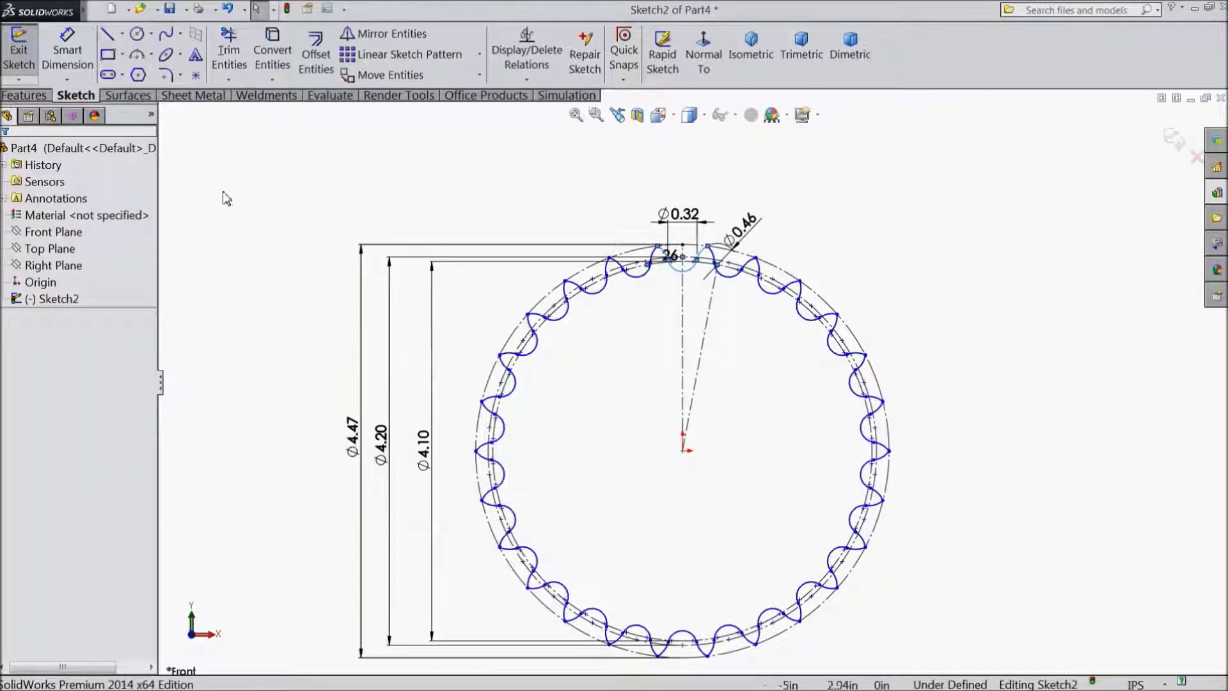
# - Draw a bore circle at the origin and dimension its diameter to 1.5 in
pyautogui.click(137, 33)
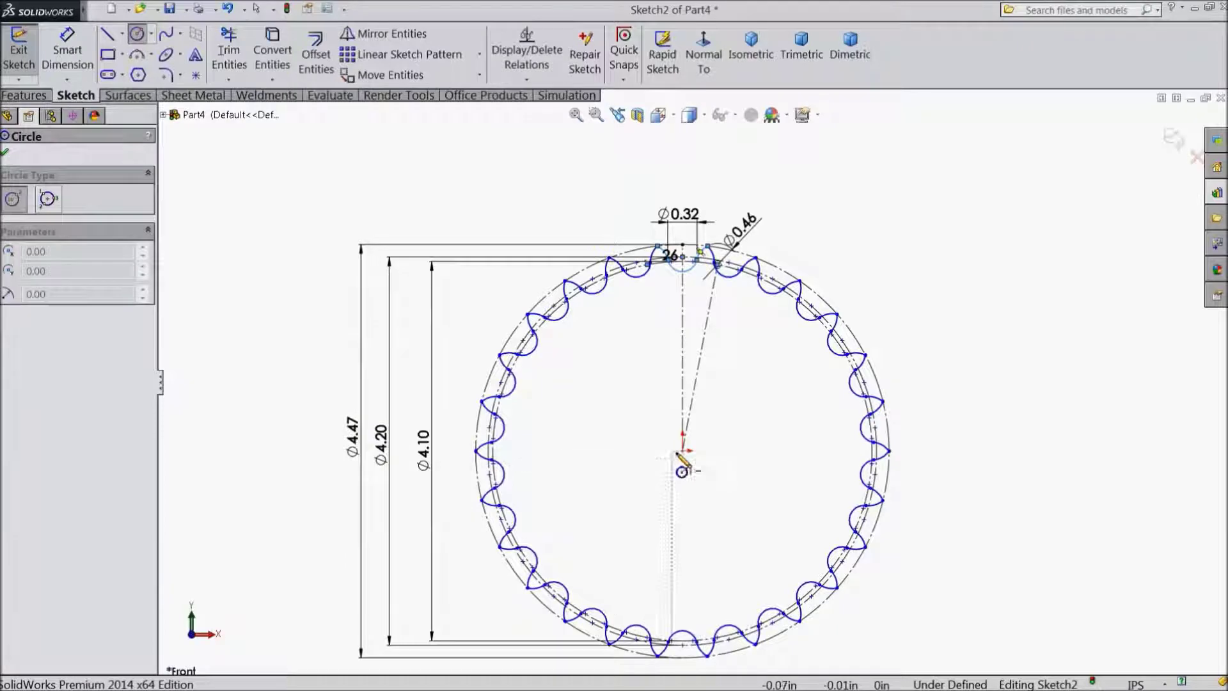
pyautogui.click(683, 451)
pyautogui.click(629, 398)
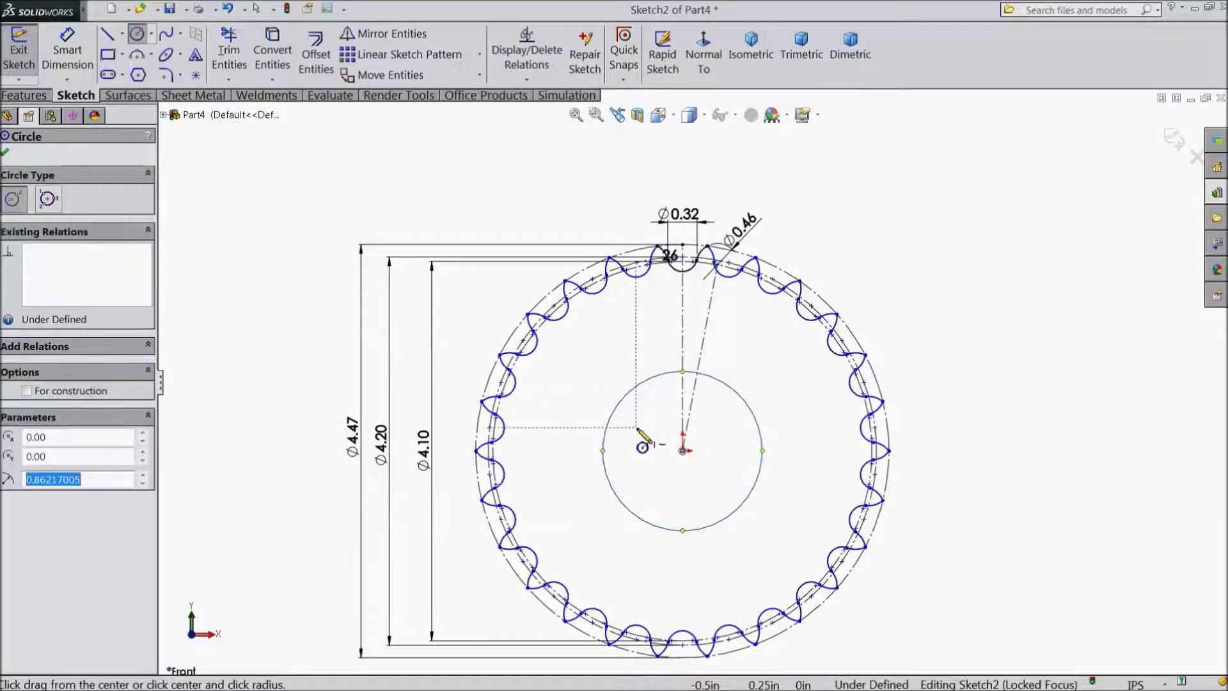
pyautogui.click(67, 51)
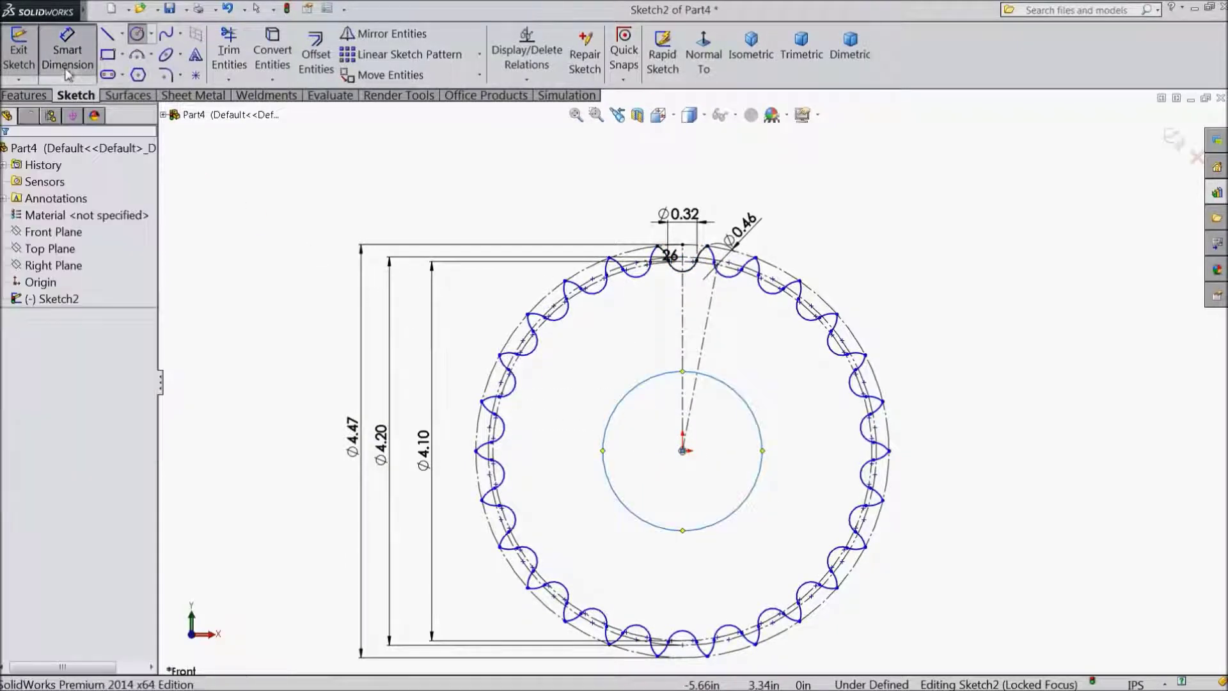
pyautogui.click(753, 492)
pyautogui.click(806, 450)
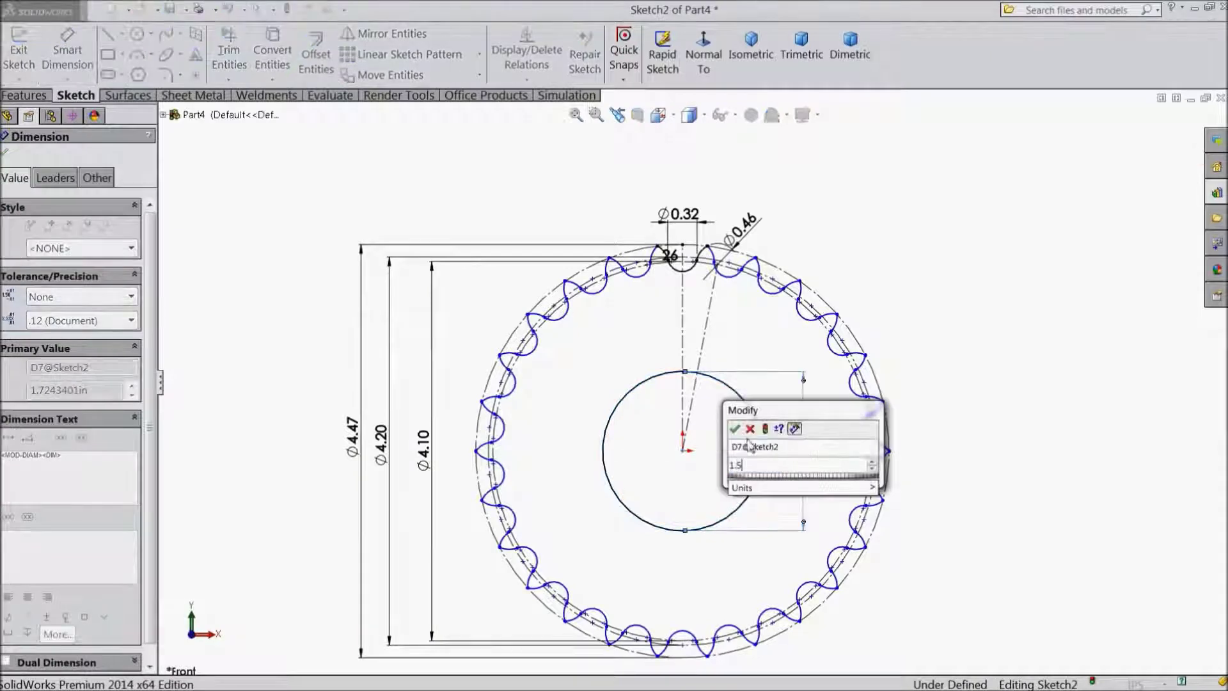
pyautogui.click(735, 429)
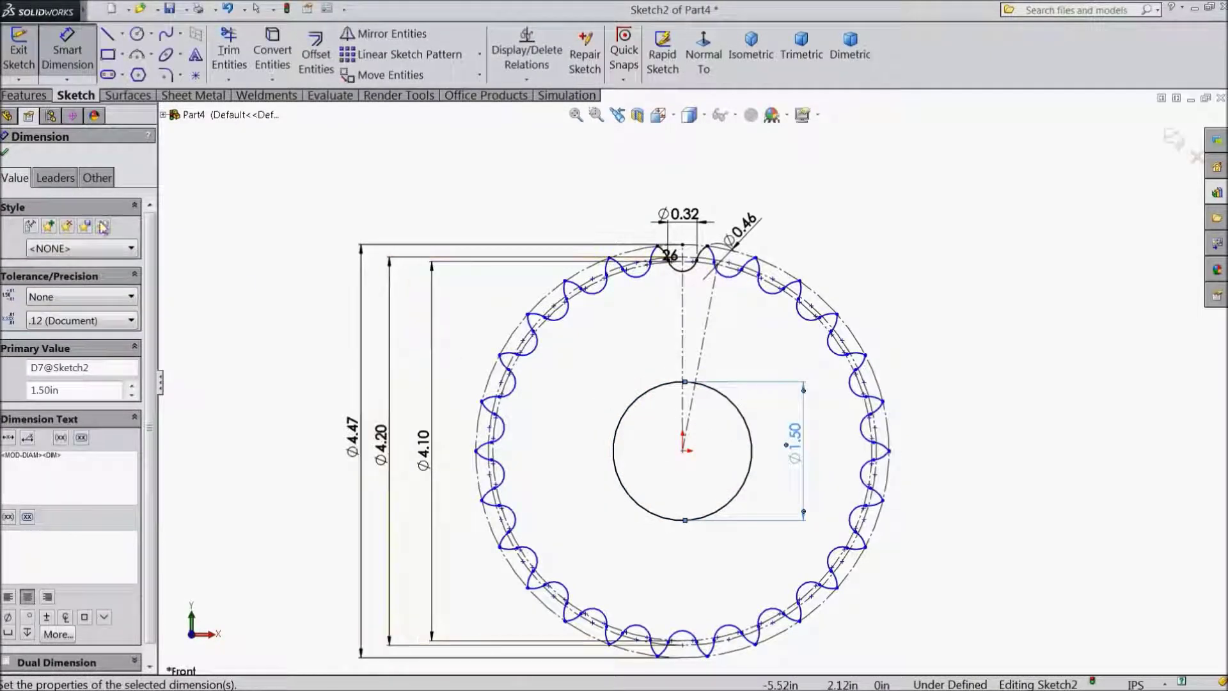
pyautogui.click(6, 154)
pyautogui.click(35, 94)
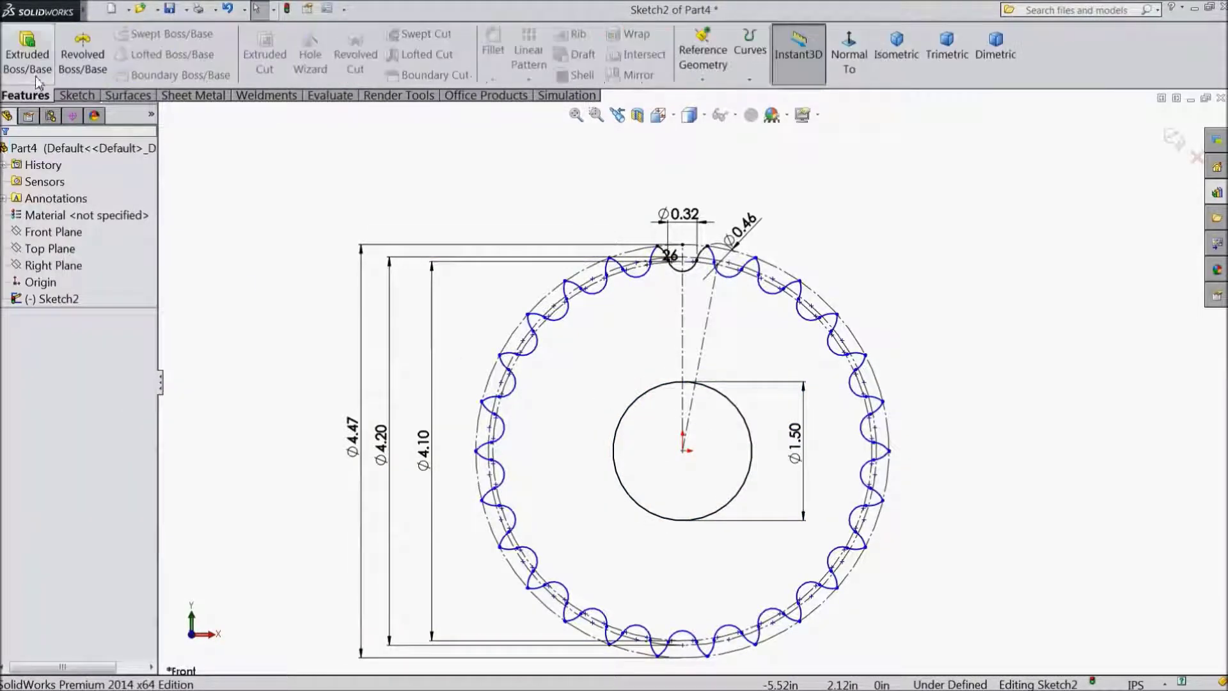
# - Extrude the sprocket region 0.284 in into a solid gear as Boss-Extrude1
pyautogui.click(27, 55)
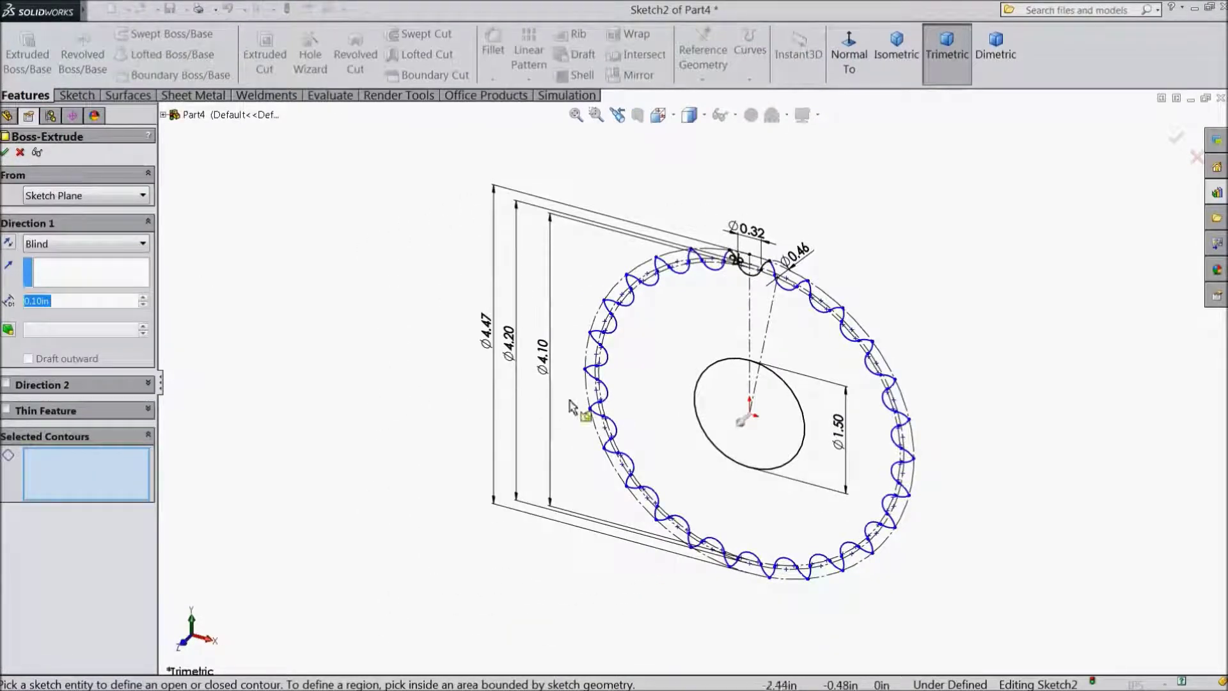
pyautogui.click(641, 410)
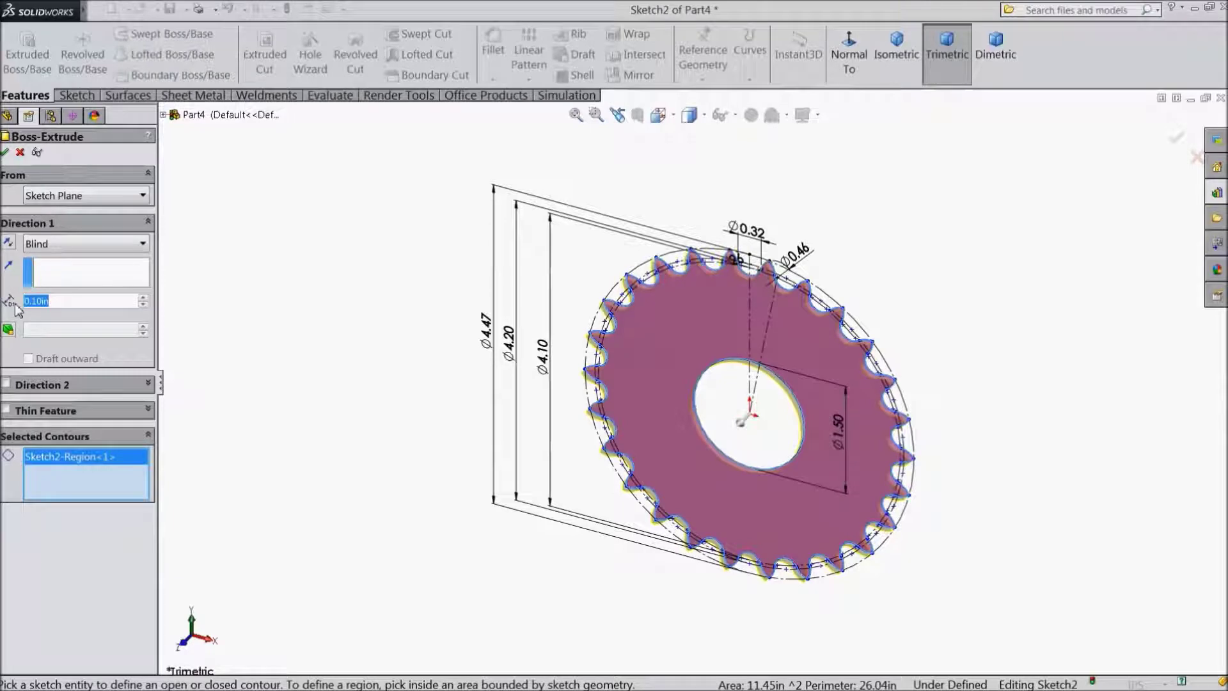
pyautogui.write('0.284')
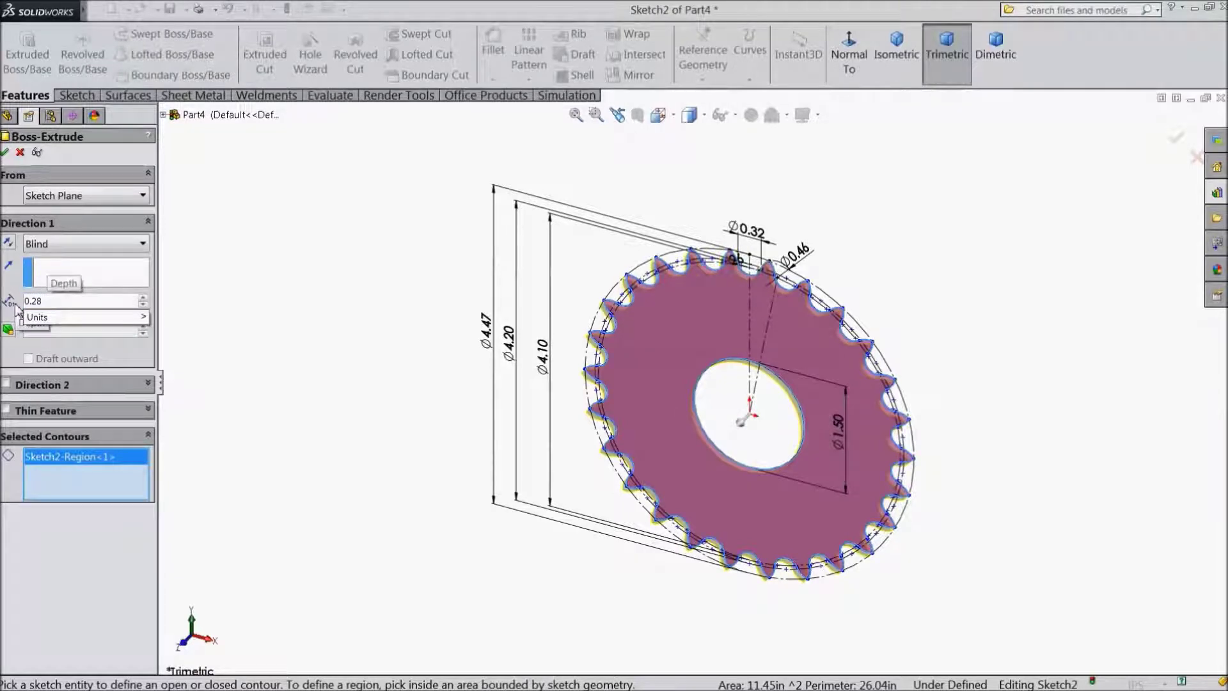
pyautogui.press('Return')
pyautogui.click(6, 153)
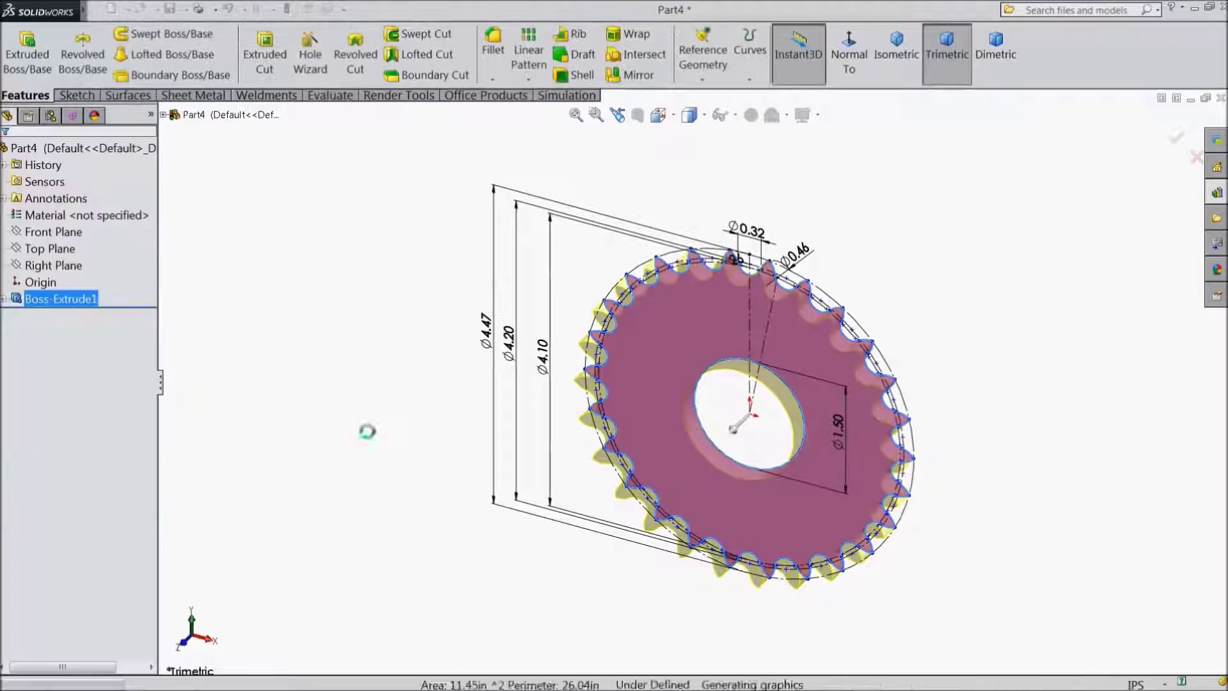
pyautogui.moveTo(389, 403); pyautogui.dragTo(343, 444)
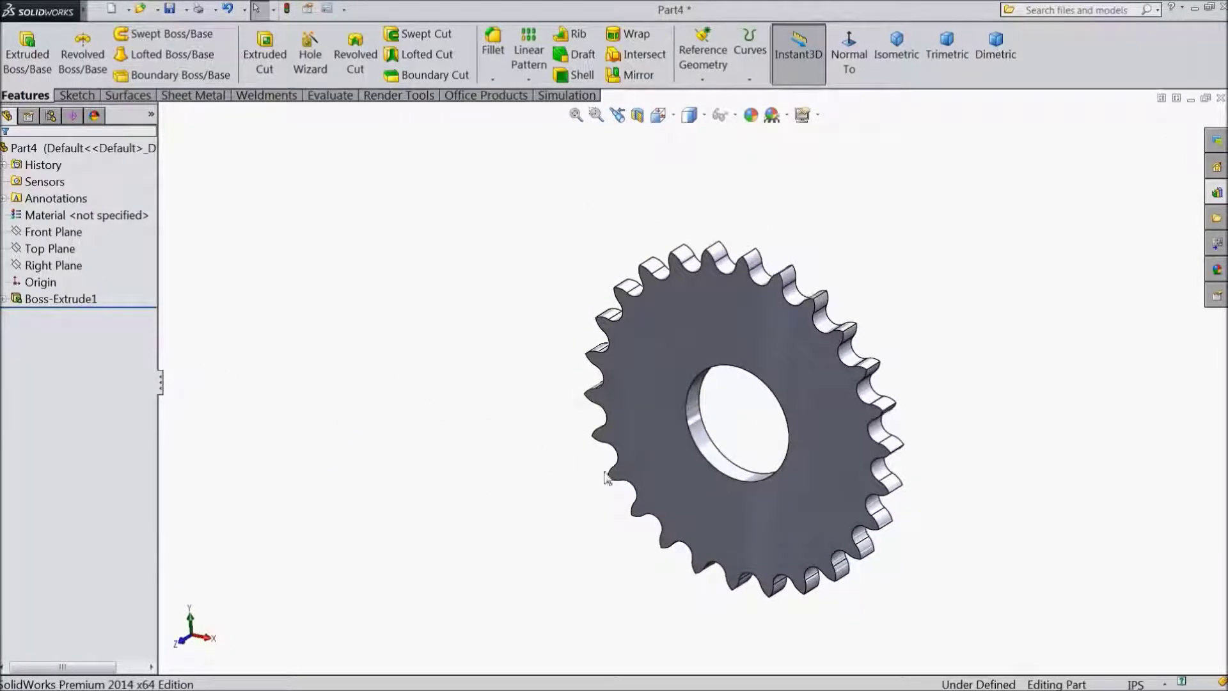
pyautogui.scroll(-3, 766, 459)
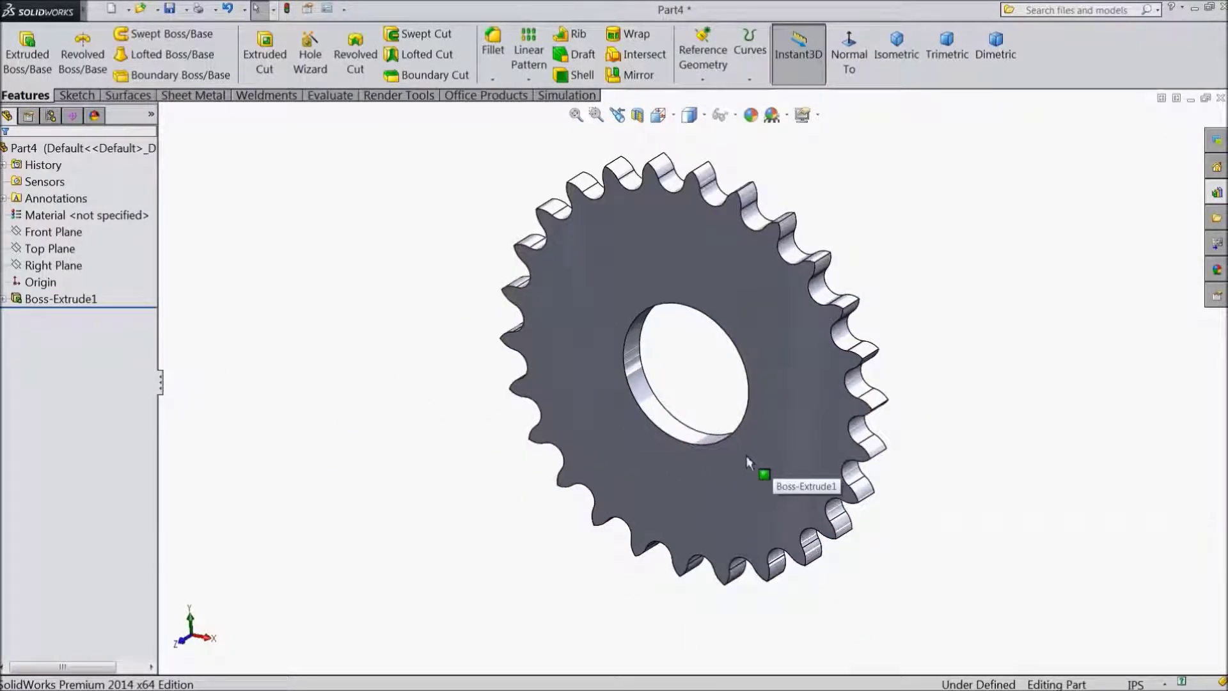
# - Start a new sketch on the Right Plane and view it normal-to
pyautogui.click(748, 461)
pyautogui.click(307, 379)
pyautogui.moveTo(386, 383)
pyautogui.mouseDown(button='middle')
pyautogui.moveTo(365, 384)
pyautogui.moveTo(364, 399)
pyautogui.mouseUp(button='middle')
pyautogui.click(54, 266)
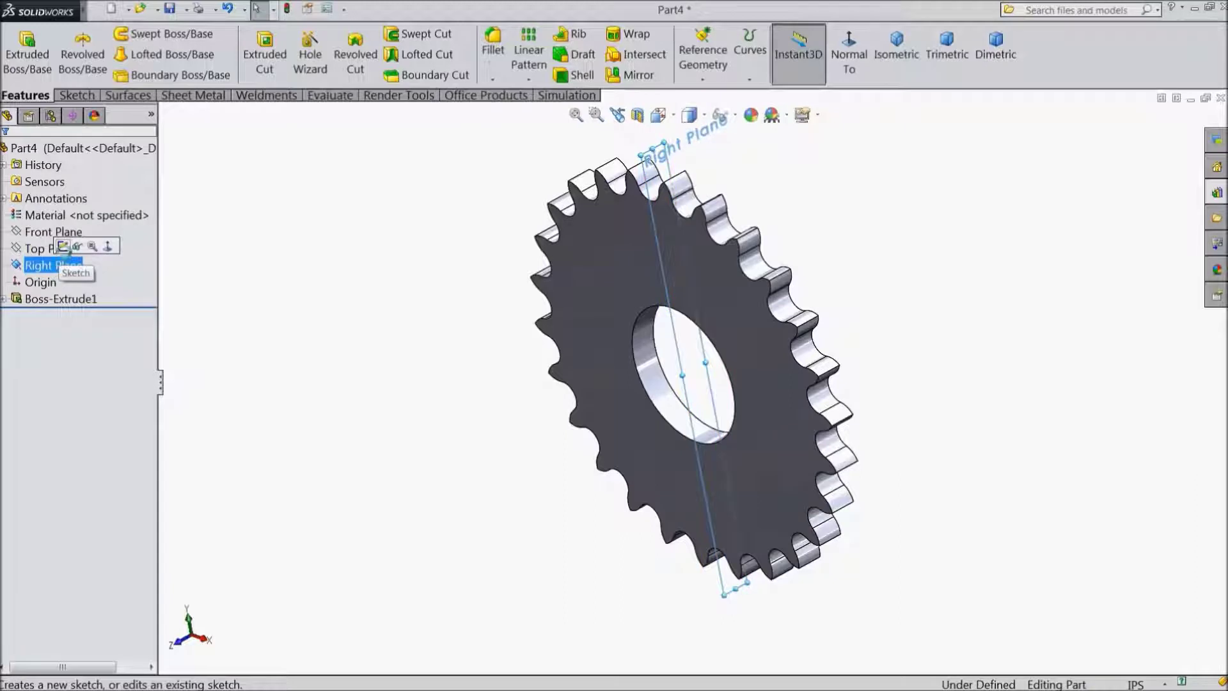
pyautogui.click(106, 245)
pyautogui.click(849, 55)
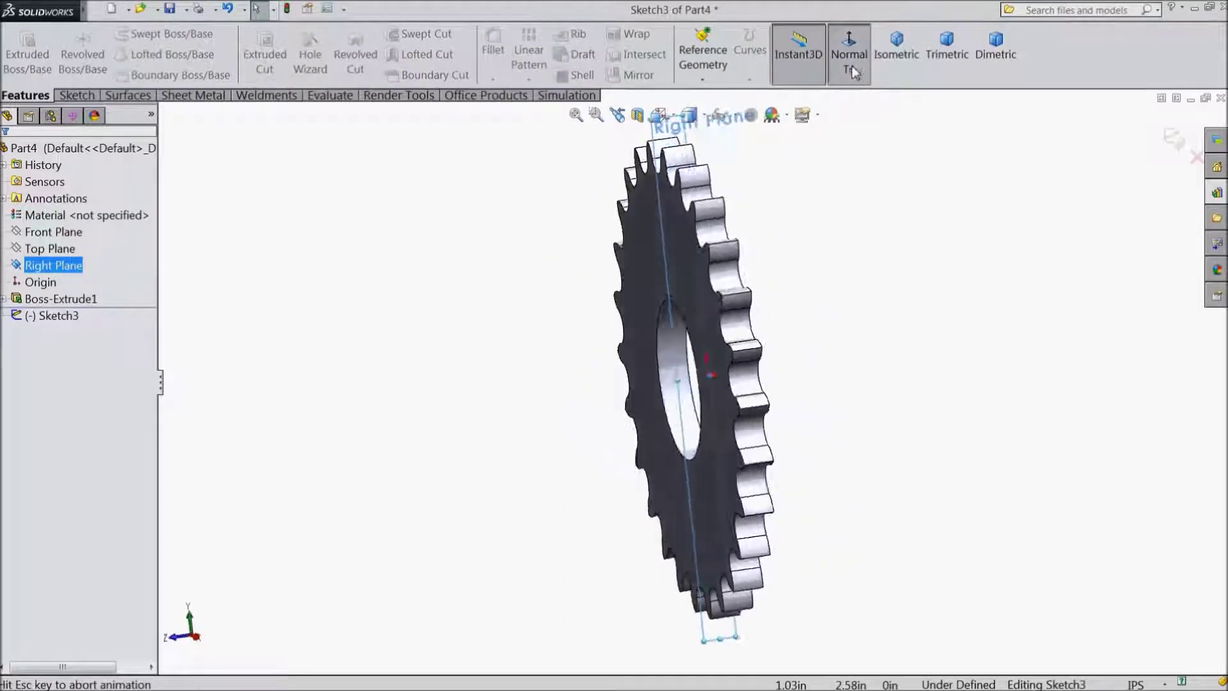
# - Draw a horizontal 1.51 in centerline leftward from the origin
pyautogui.click(76, 95)
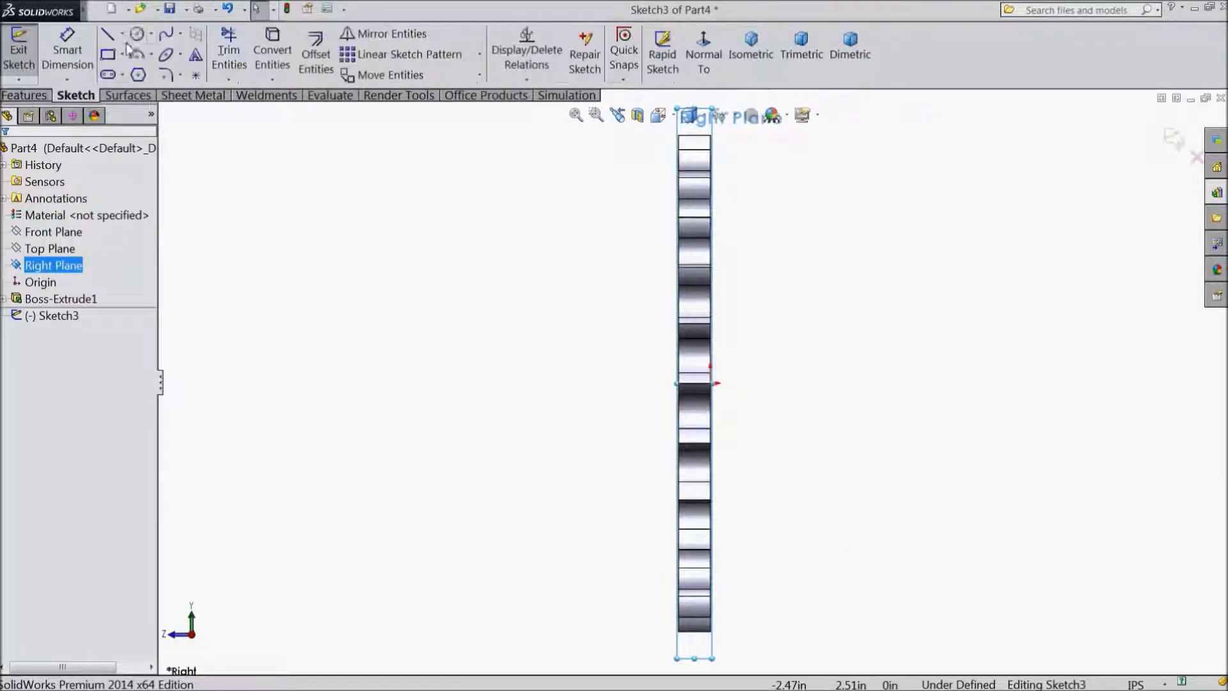
pyautogui.click(123, 35)
pyautogui.click(138, 73)
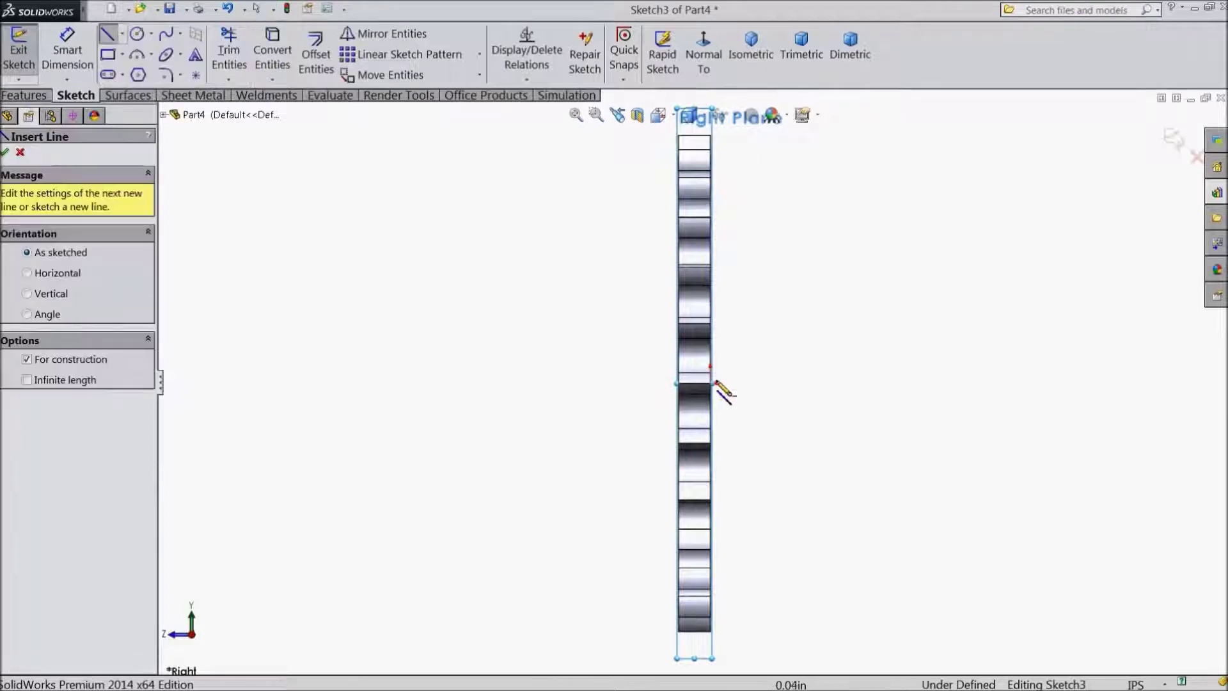
pyautogui.click(711, 383)
pyautogui.click(542, 384)
pyautogui.rightClick(526, 356)
pyautogui.click(551, 123)
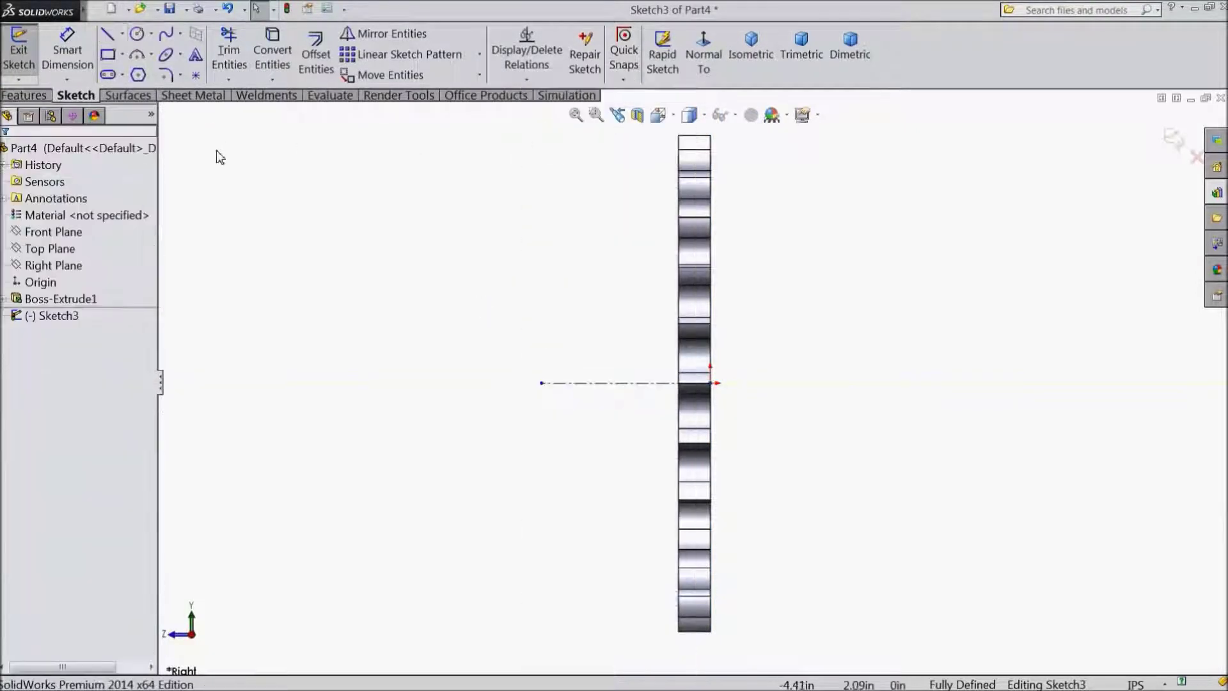
# - Draw a corner rectangle from the gear face extending left for the hub profile
pyautogui.click(121, 55)
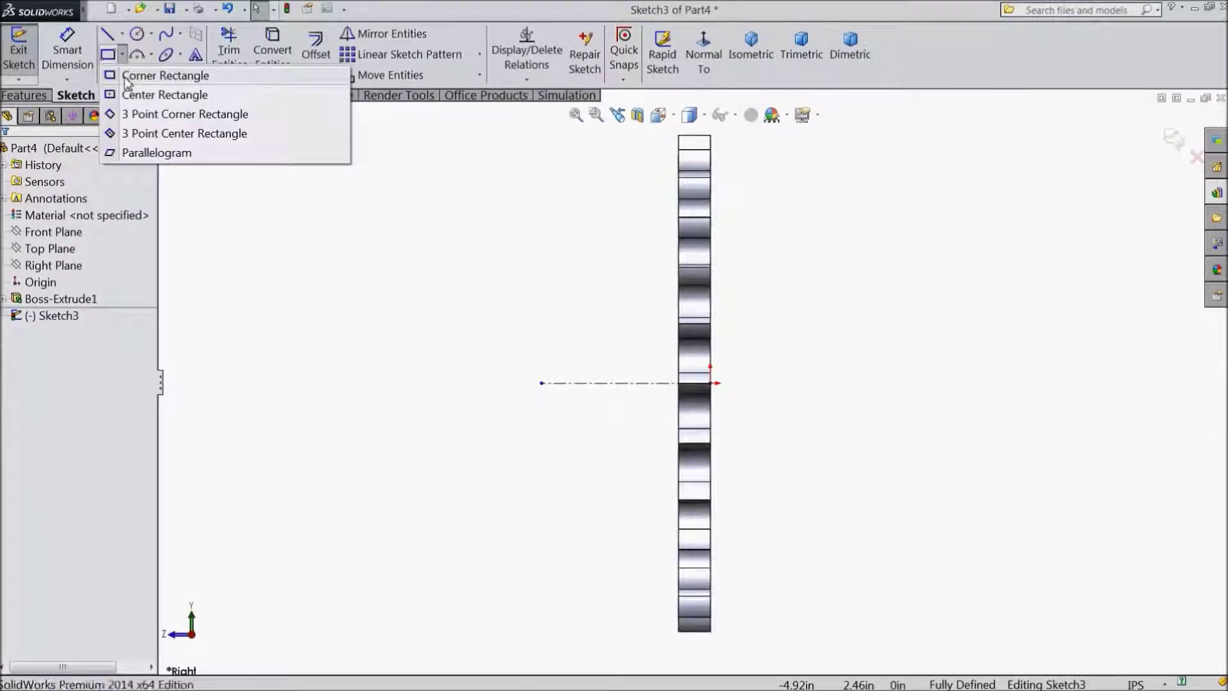
pyautogui.click(138, 71)
pyautogui.scroll(-2, 664, 296)
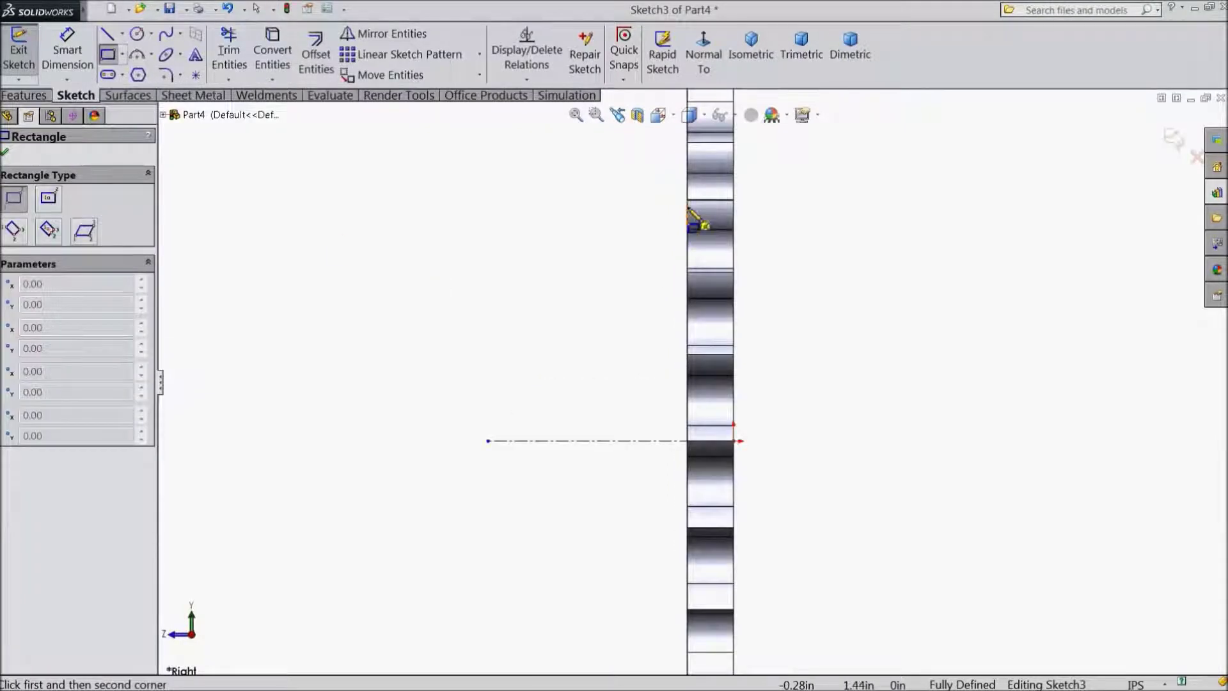
pyautogui.click(687, 206)
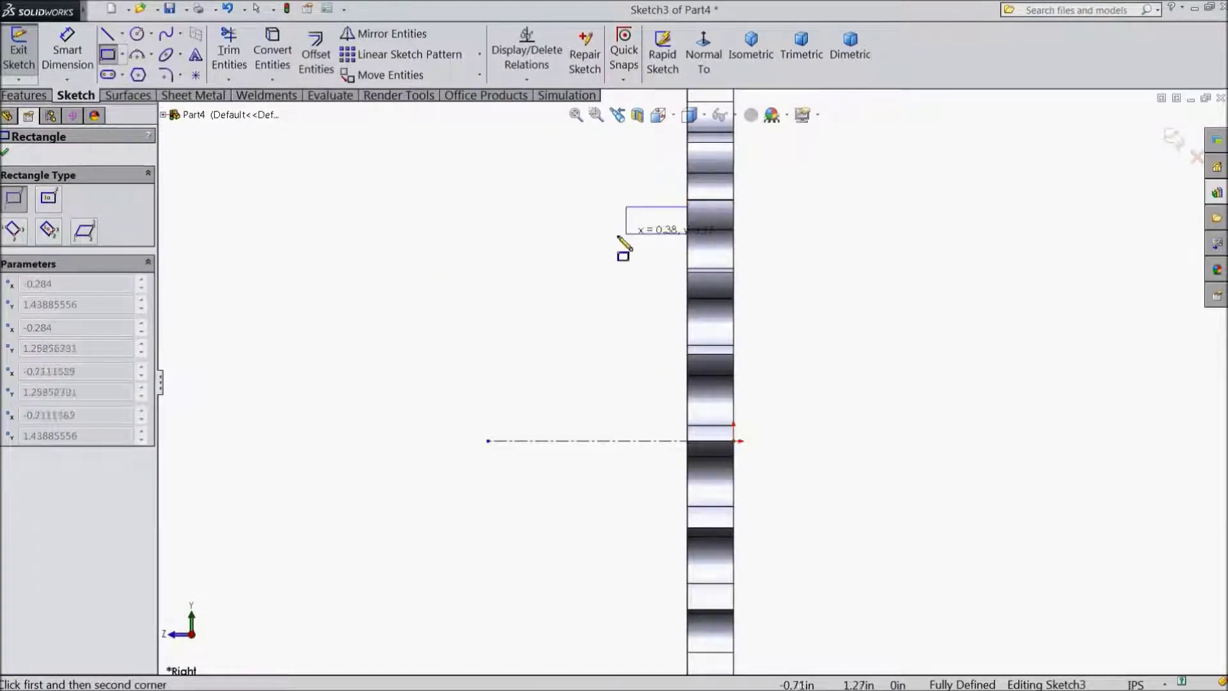
pyautogui.click(524, 248)
# - Dimension the rectangle's top edge length to 0.75
pyautogui.click(66, 54)
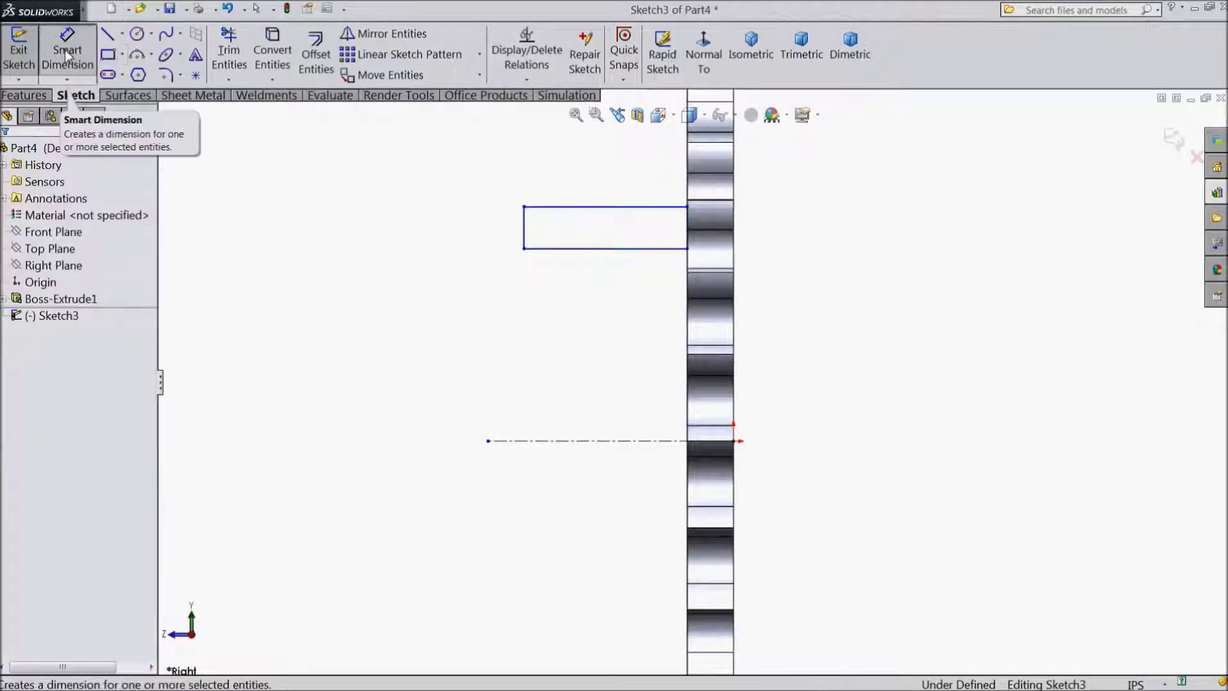
pyautogui.click(581, 207)
pyautogui.click(606, 186)
pyautogui.write('1')
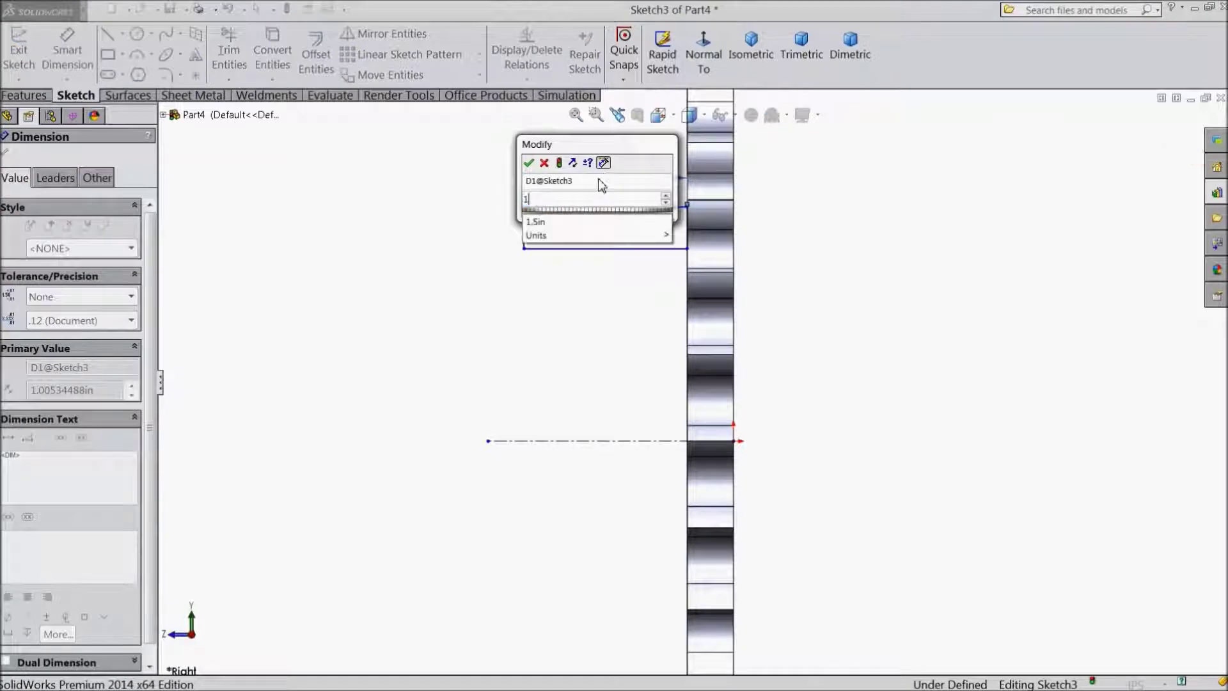
pyautogui.press('BackSpace')
pyautogui.write('0.75')
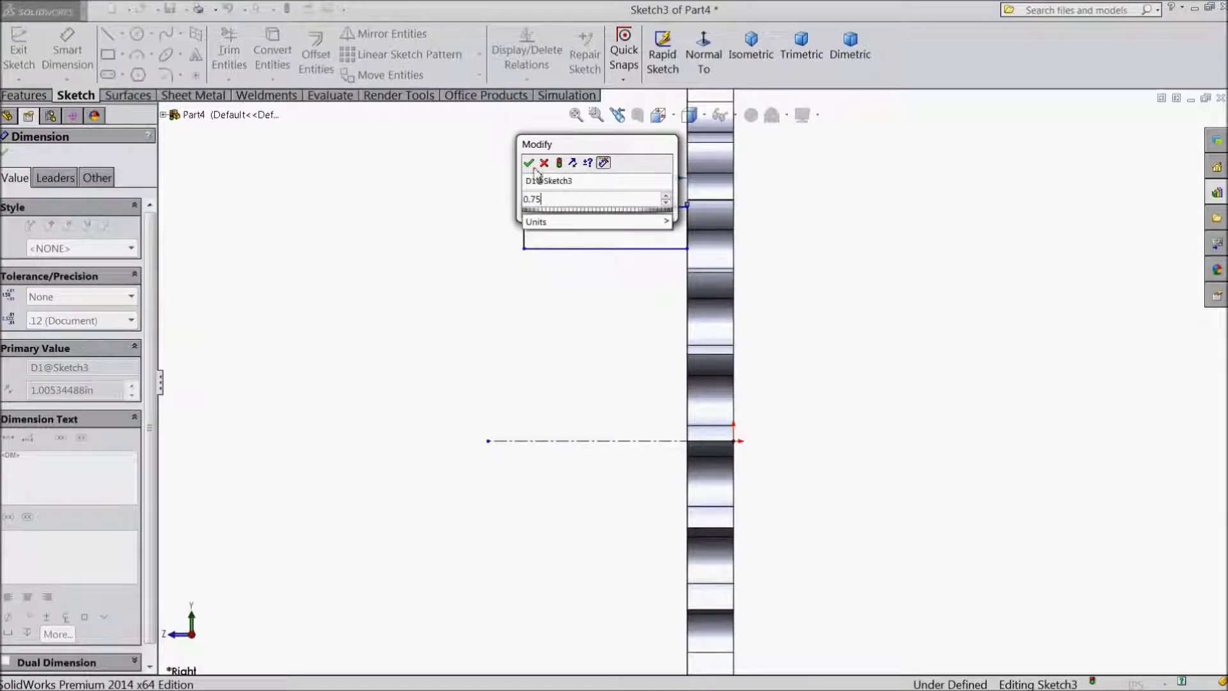
pyautogui.click(529, 163)
# - Dimension the bottom edge across the centerline as a 1.5 inner diameter
pyautogui.click(587, 249)
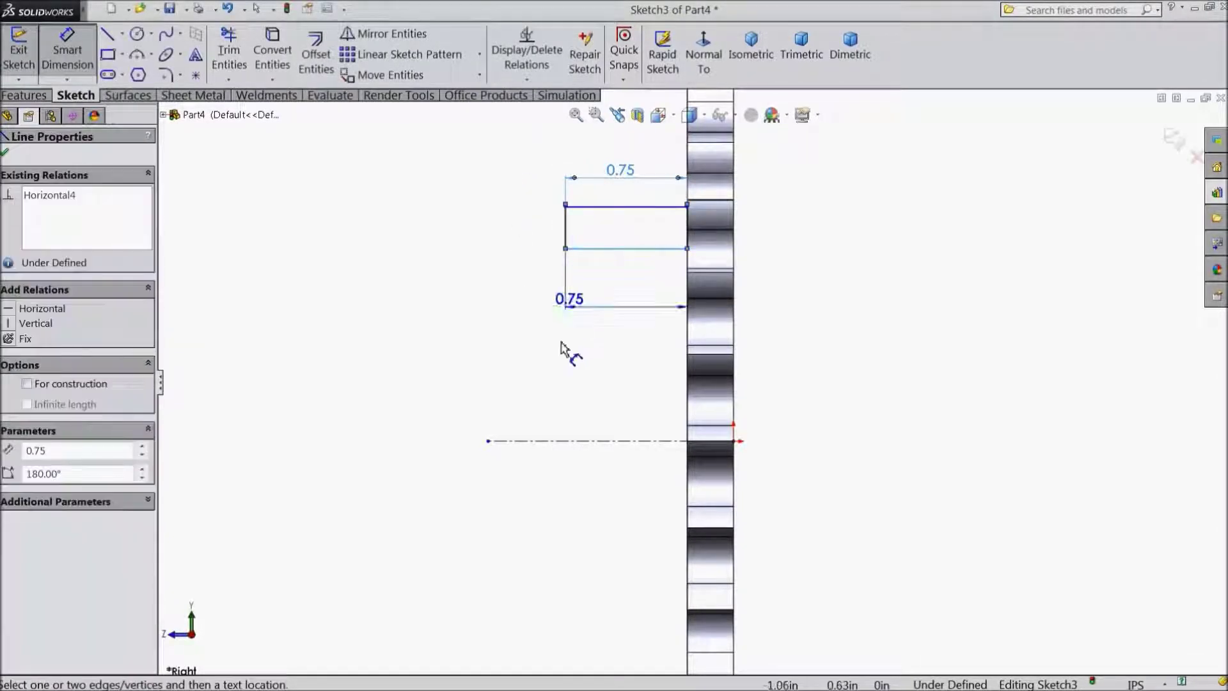
pyautogui.click(560, 441)
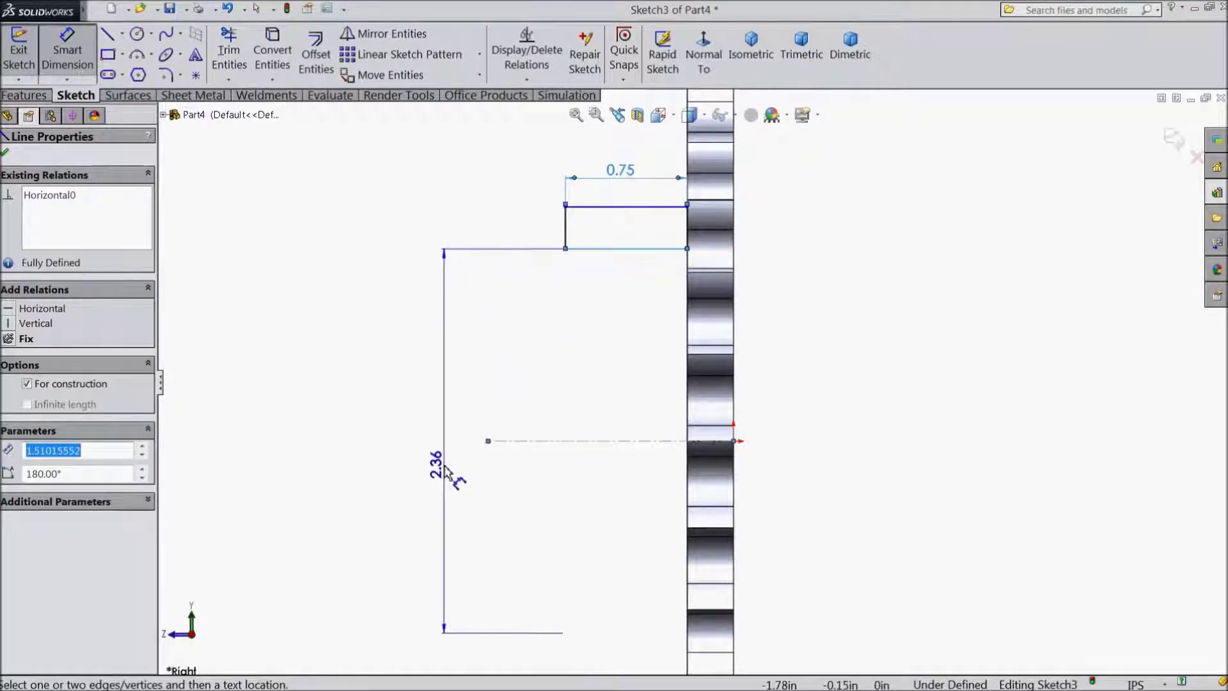
pyautogui.click(440, 472)
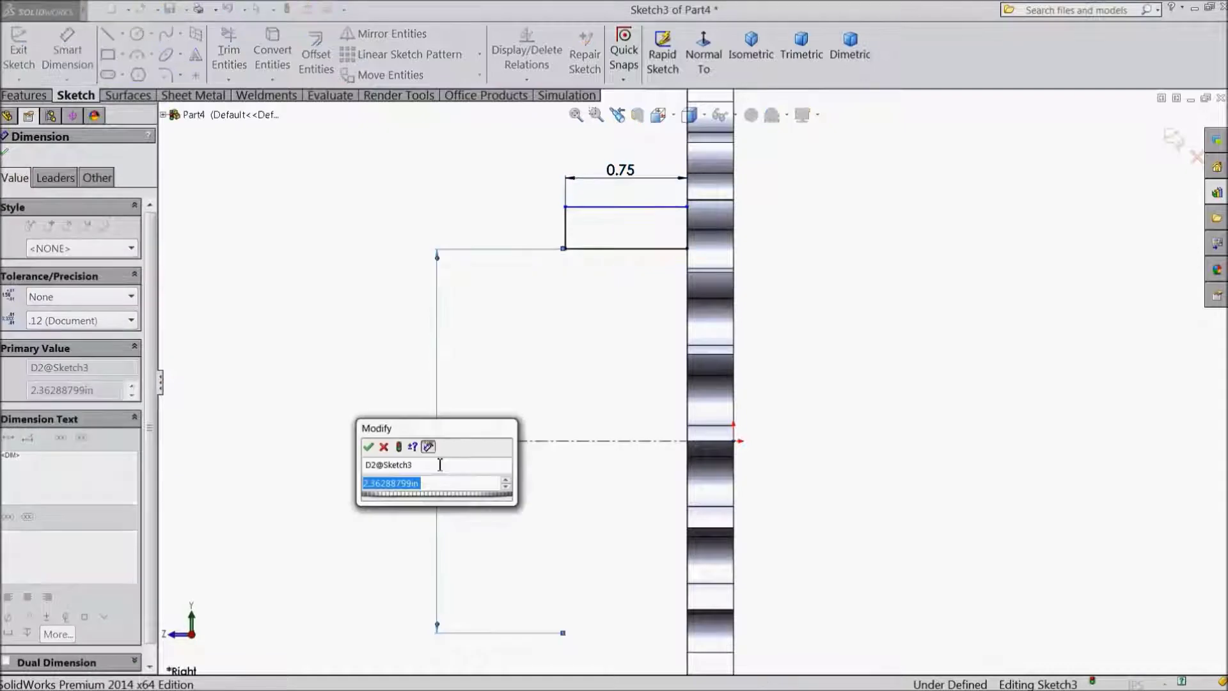
pyautogui.write('1.5')
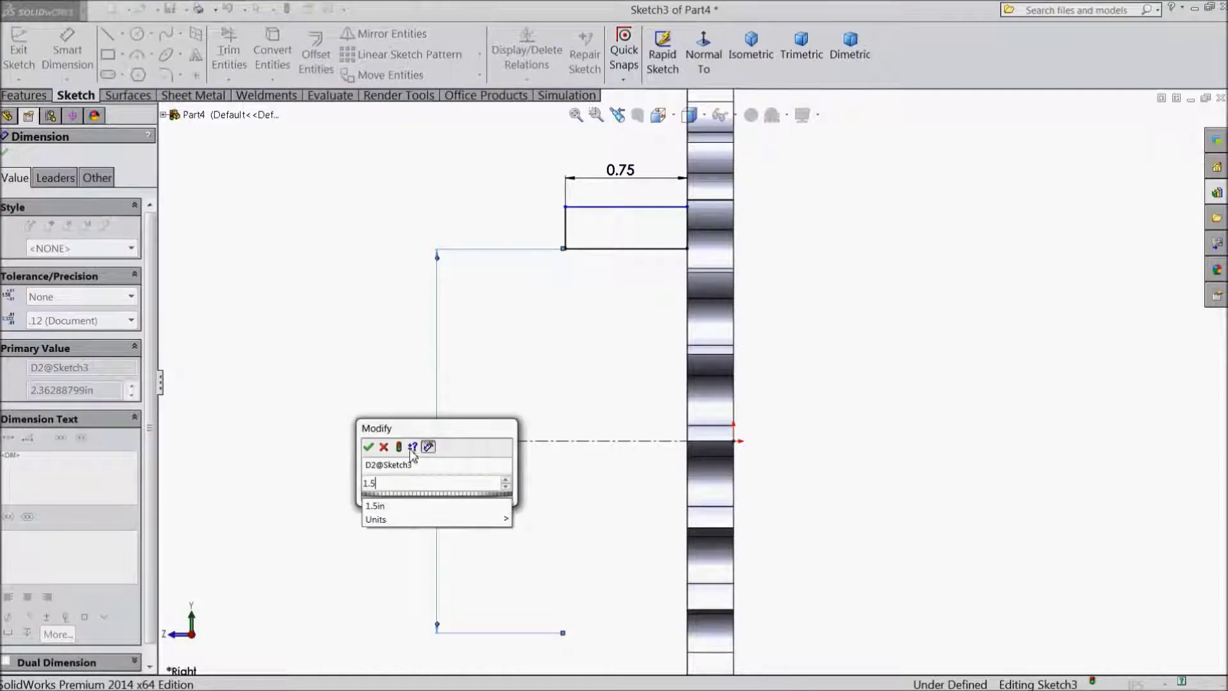
pyautogui.click(368, 446)
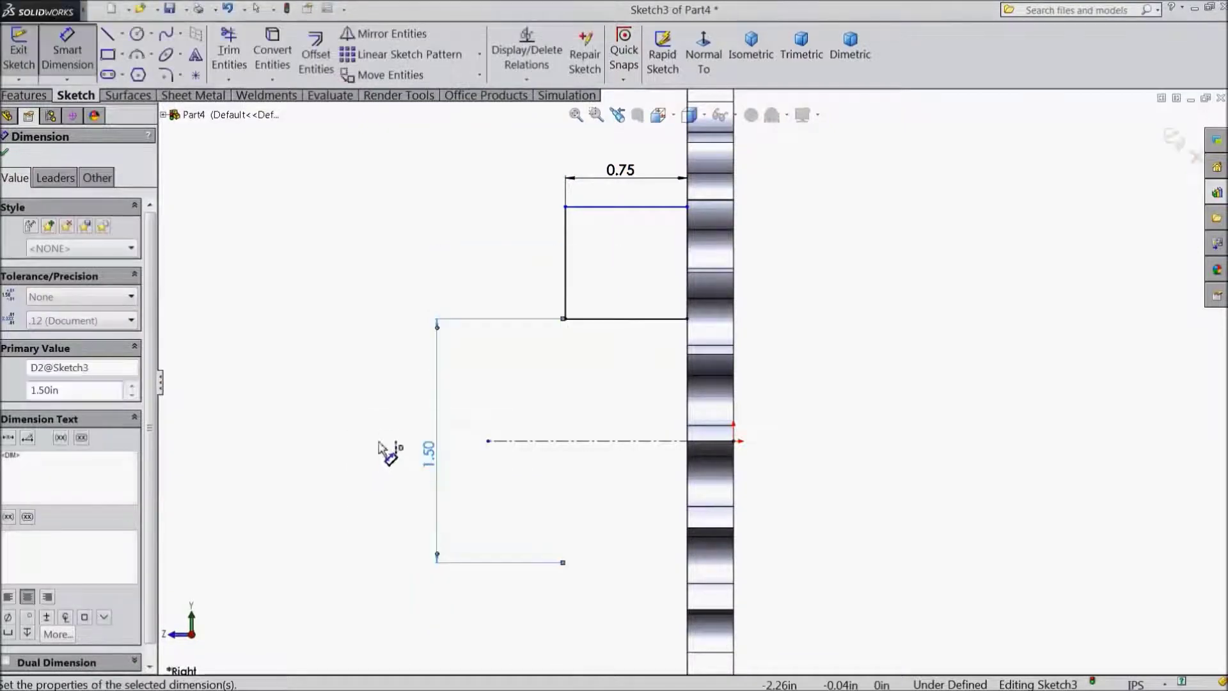
# - Dimension the top edge across the centerline as the 2.25 outer height
pyautogui.click(592, 207)
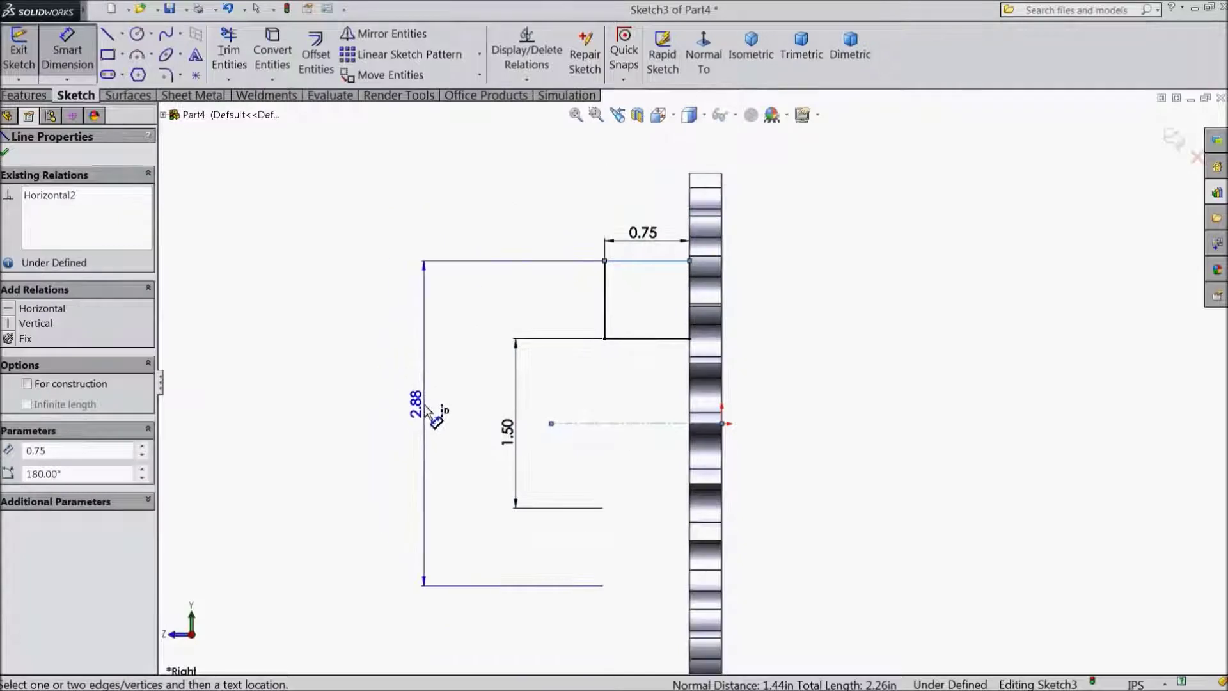
pyautogui.click(430, 417)
pyautogui.write('2.25')
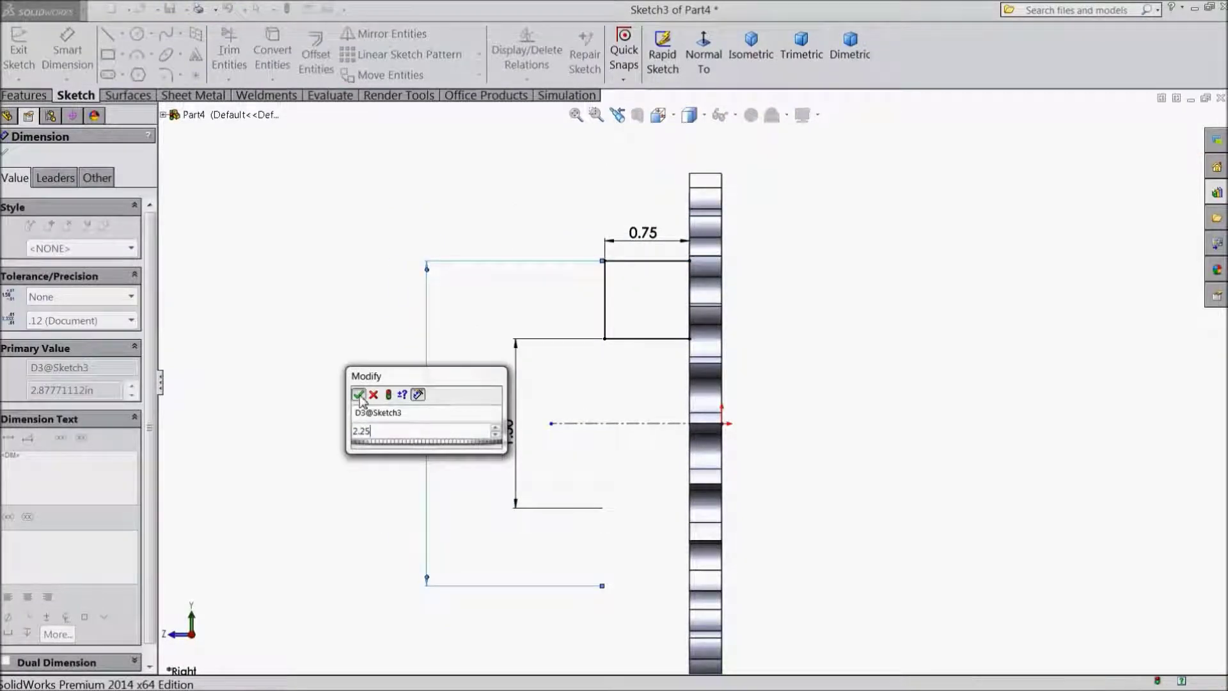
pyautogui.click(358, 394)
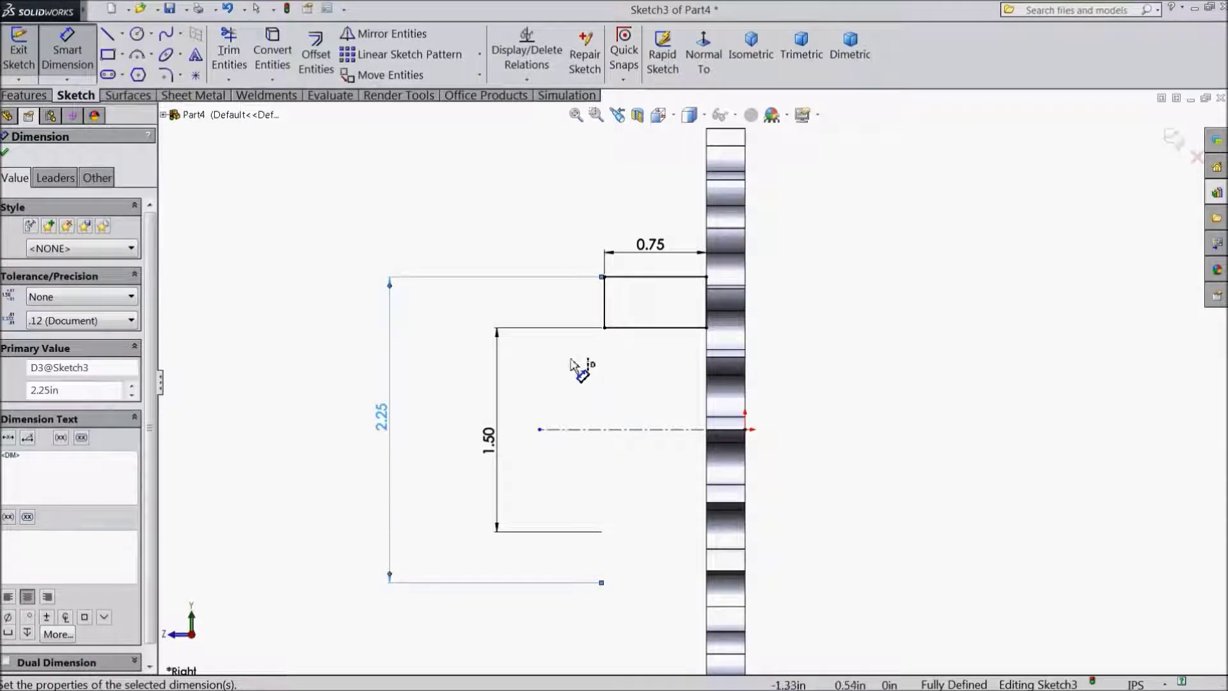
pyautogui.click(5, 154)
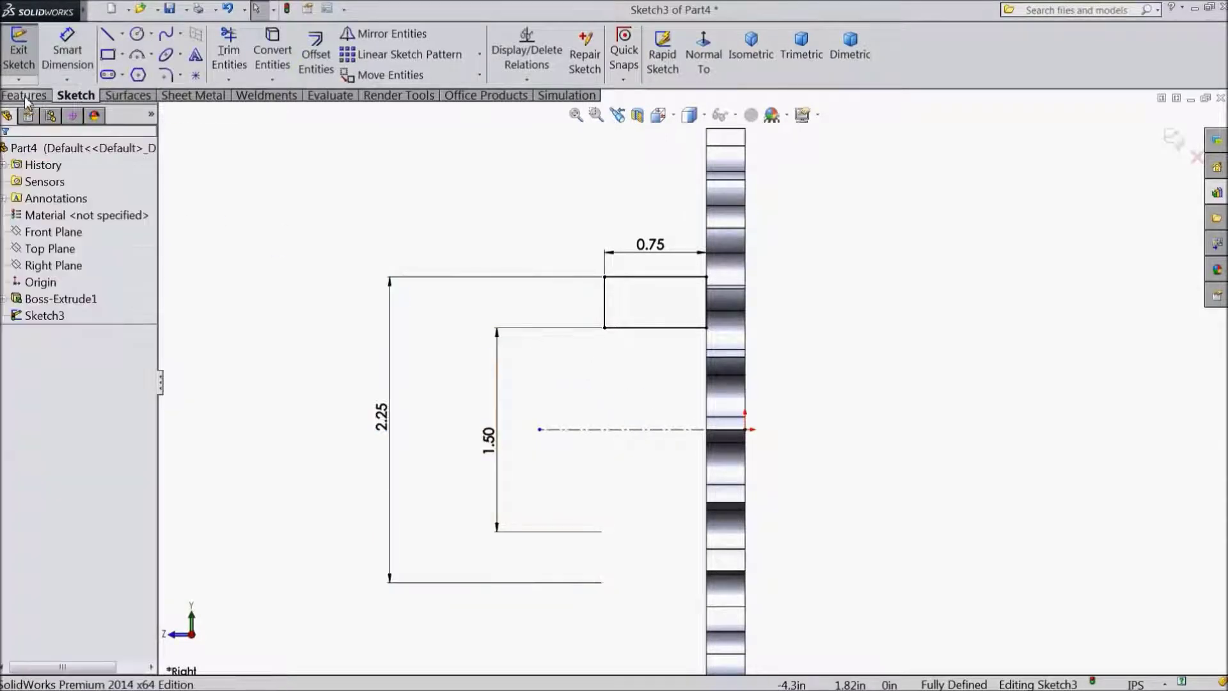
pyautogui.click(26, 96)
# - Revolve the hub profile 360° about Line1 into a solid hub
pyautogui.click(82, 58)
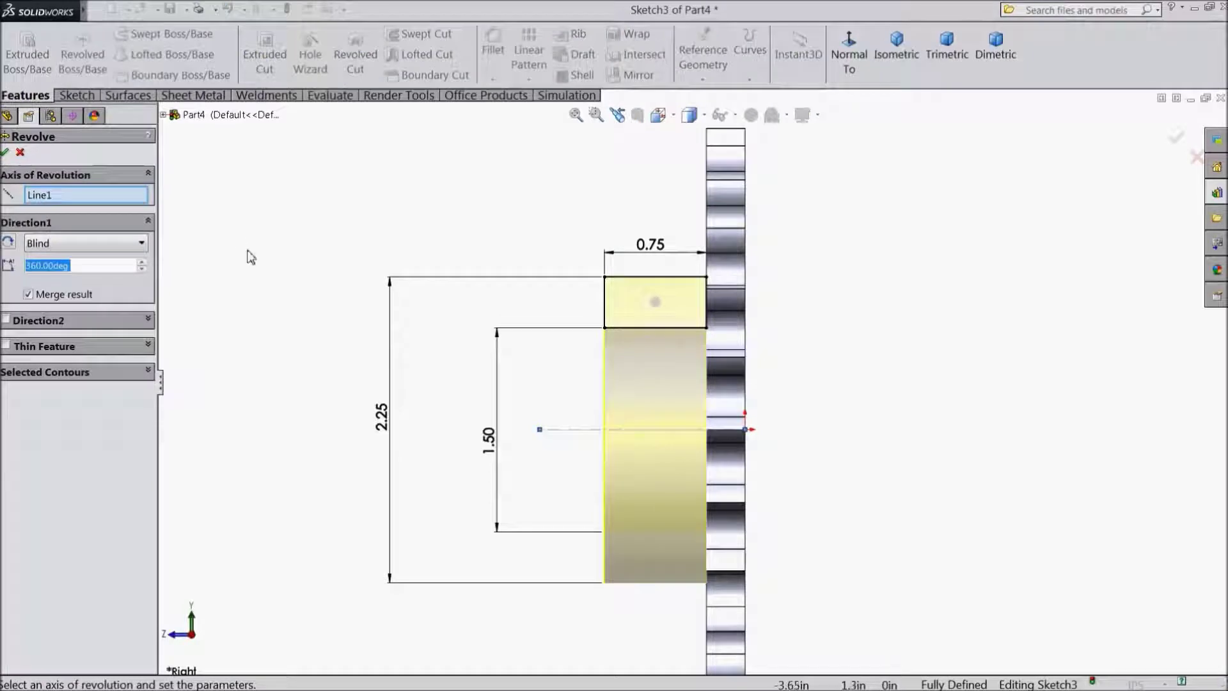
pyautogui.moveTo(254, 266); pyautogui.dragTo(373, 346, button='middle')
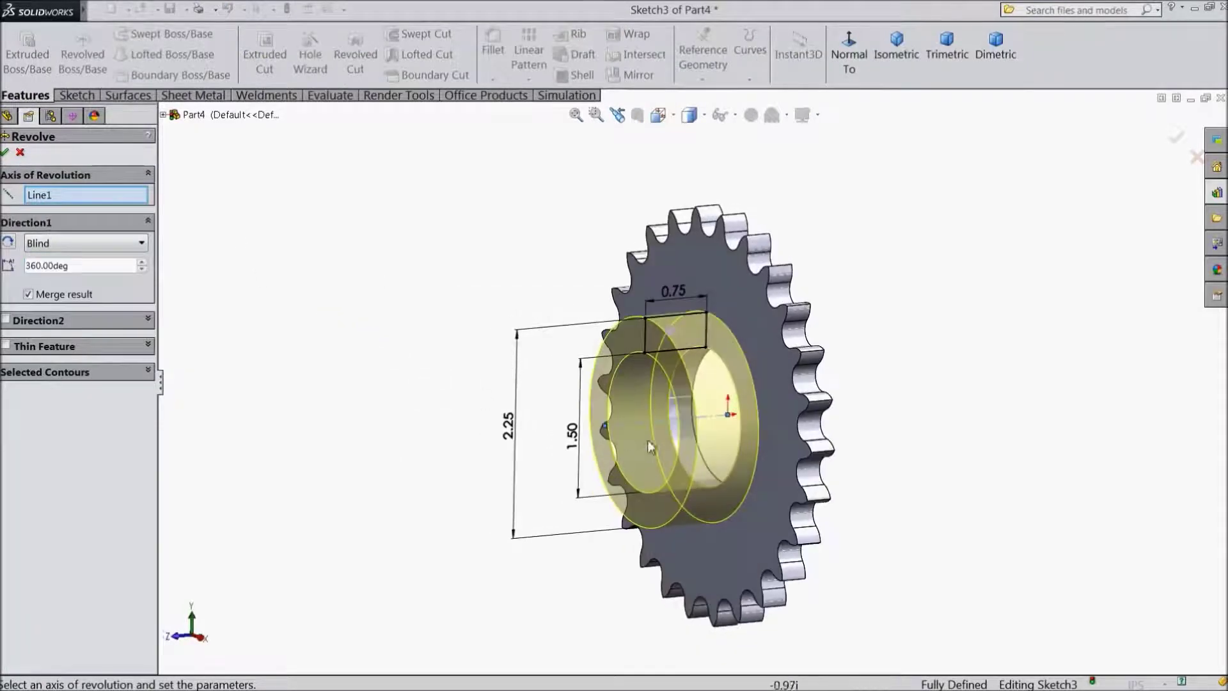
pyautogui.moveTo(648, 429); pyautogui.dragTo(707, 404, button='middle')
pyautogui.click(5, 154)
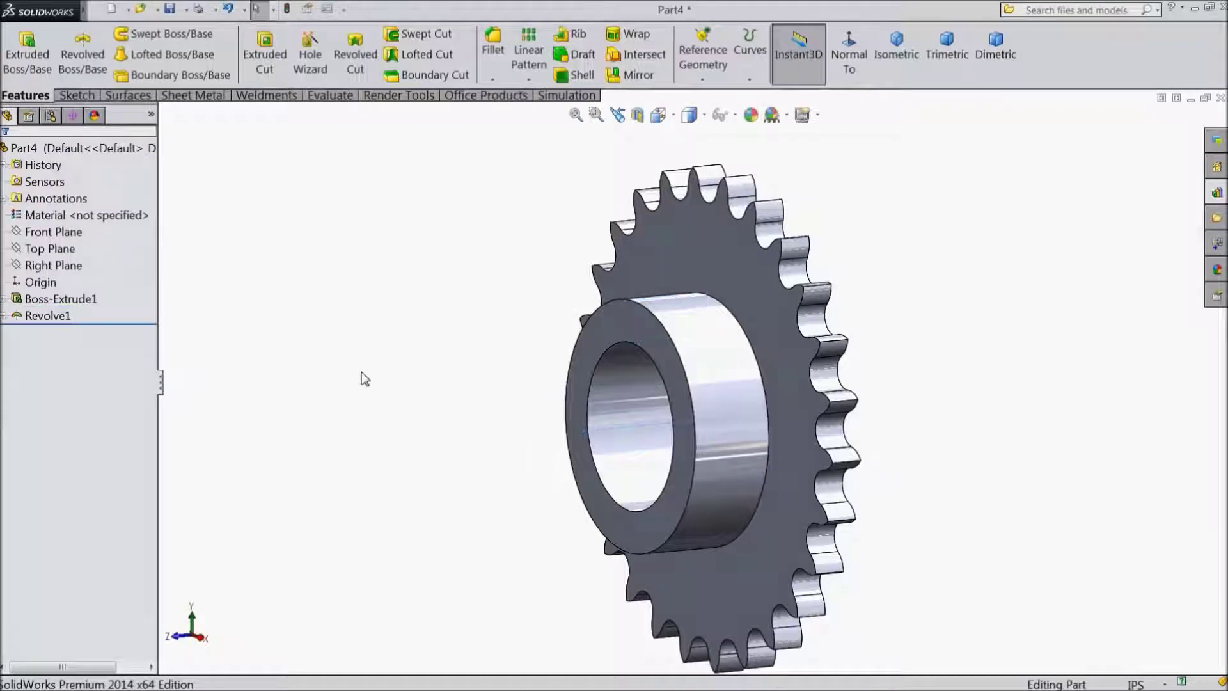
# - Start a new sketch on the hub's front face
pyautogui.moveTo(364, 379); pyautogui.dragTo(330, 390, button='middle')
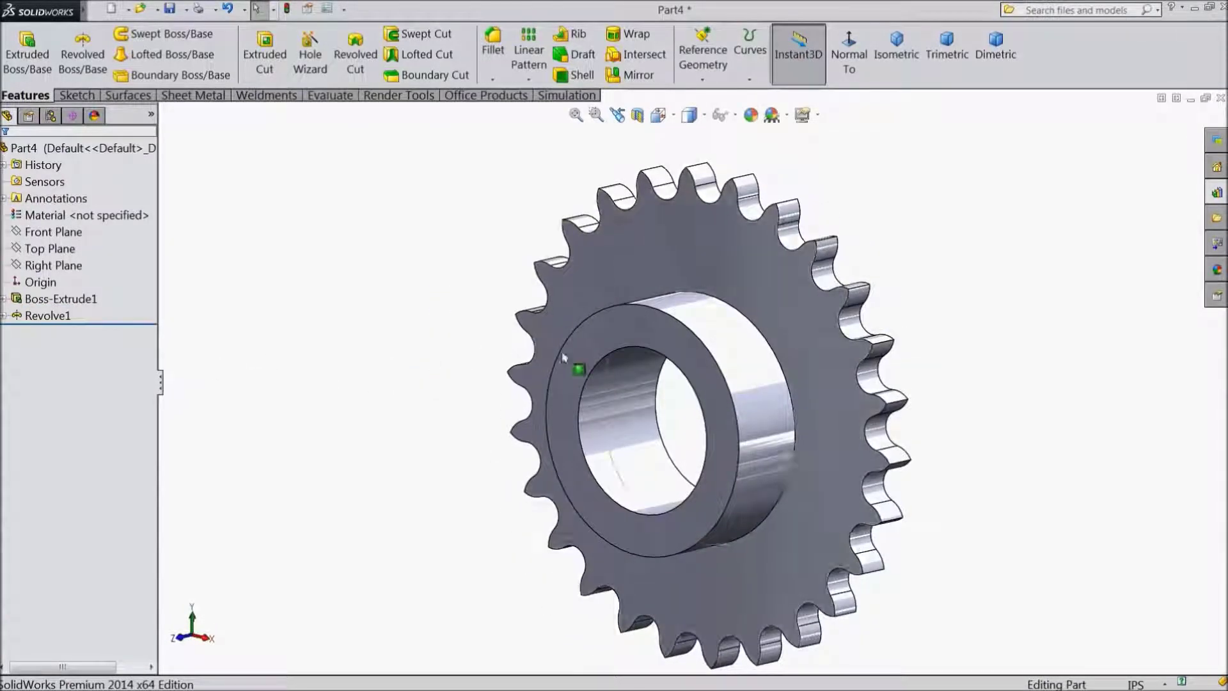
pyautogui.click(620, 330)
pyautogui.click(642, 307)
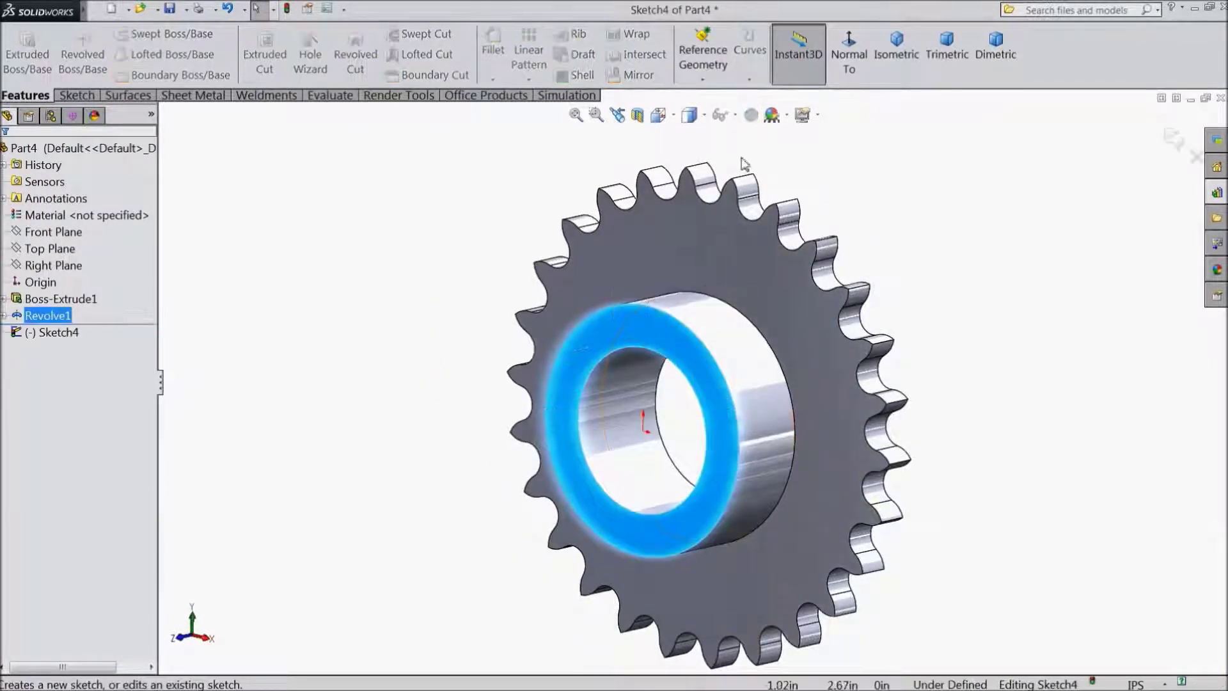
# - View the sketch face-on and draw a vertical centerline from the origin to the hub's top
pyautogui.click(849, 61)
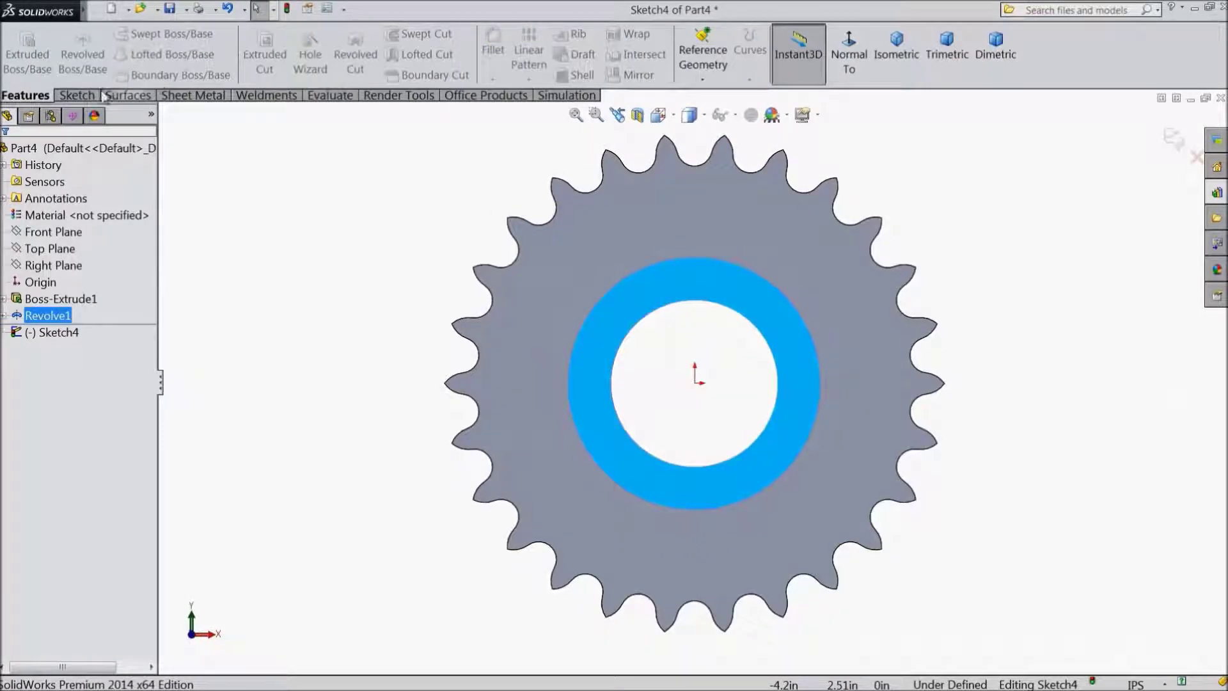
pyautogui.click(96, 94)
pyautogui.click(122, 33)
pyautogui.click(144, 74)
pyautogui.click(696, 384)
pyautogui.click(694, 257)
pyautogui.rightClick(464, 228)
pyautogui.click(499, 126)
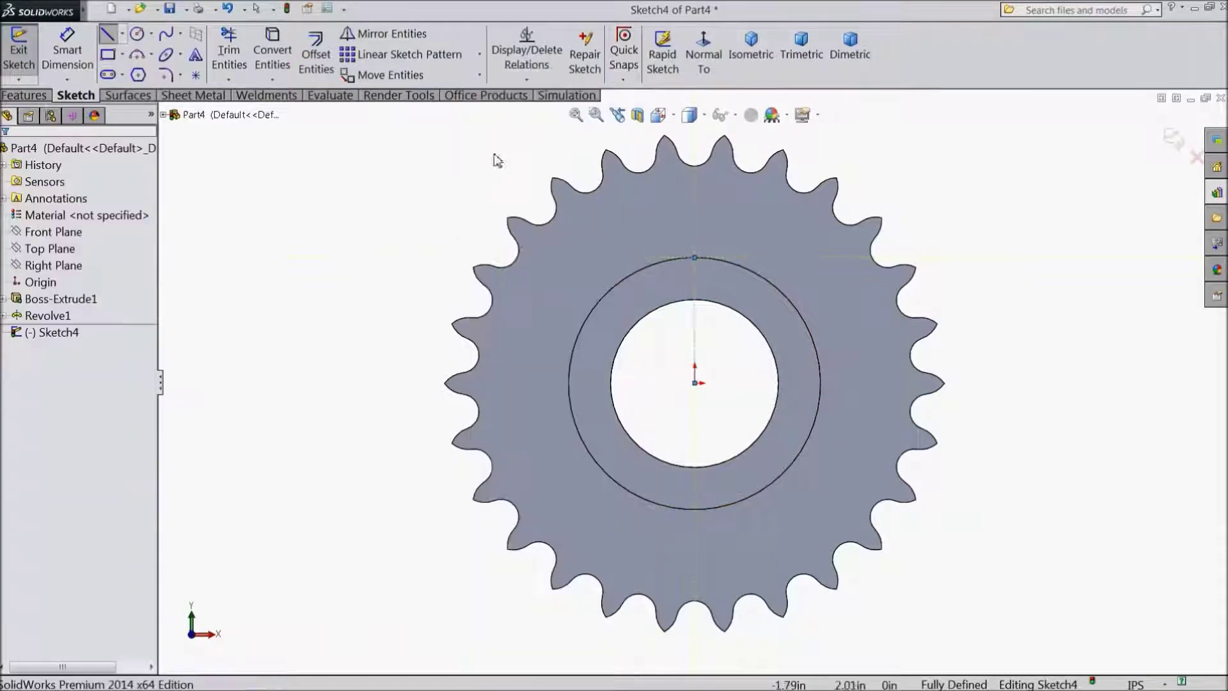
# - Draw a corner rectangle across the top of the bore, symmetric about the centerline
pyautogui.click(122, 55)
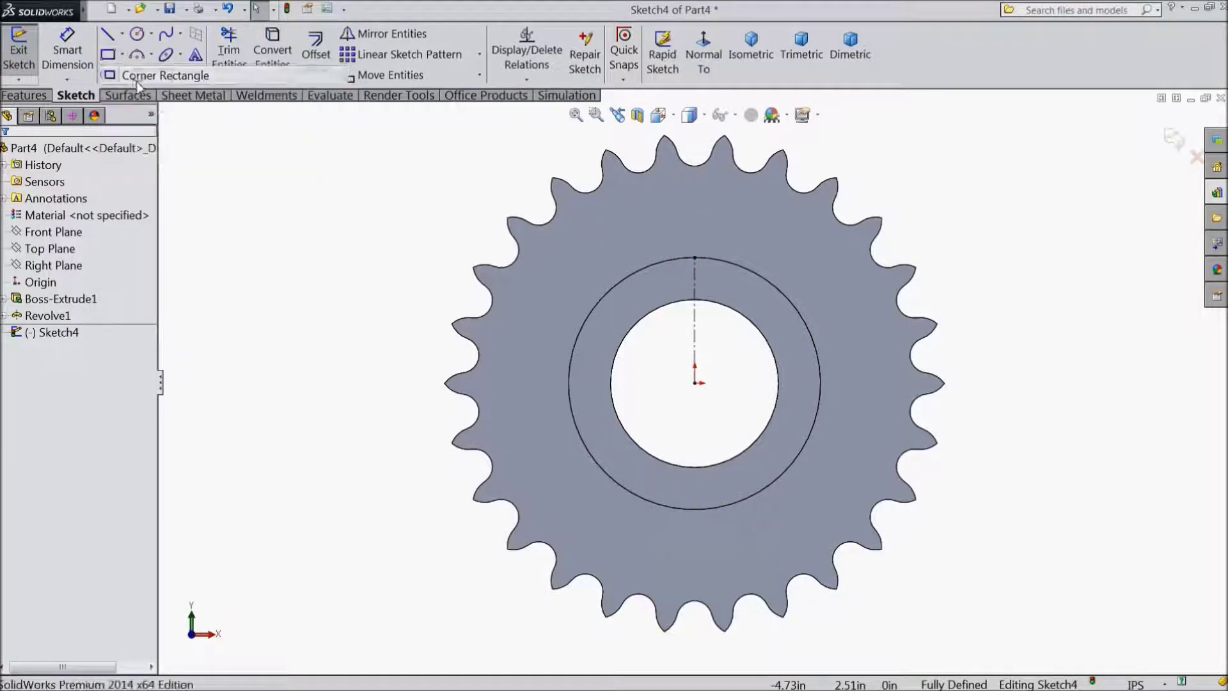
pyautogui.scroll(-3, 714, 371)
pyautogui.scroll(-3, 662, 279)
pyautogui.scroll(-2, 648, 352)
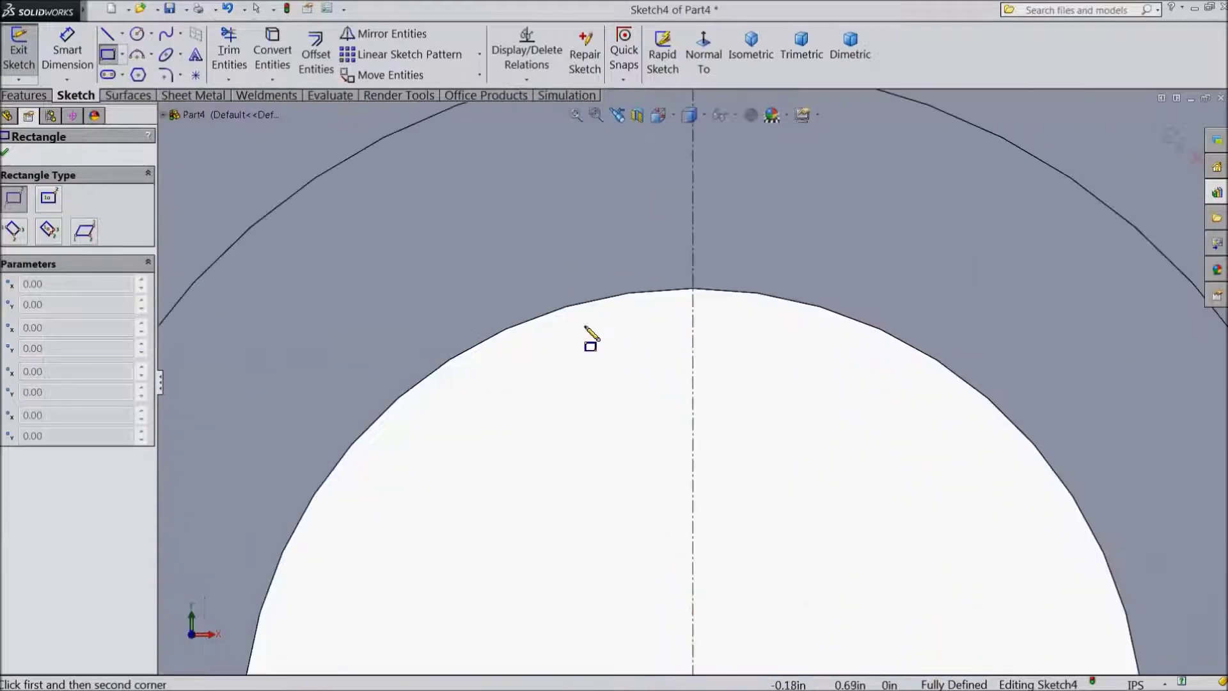
pyautogui.click(554, 311)
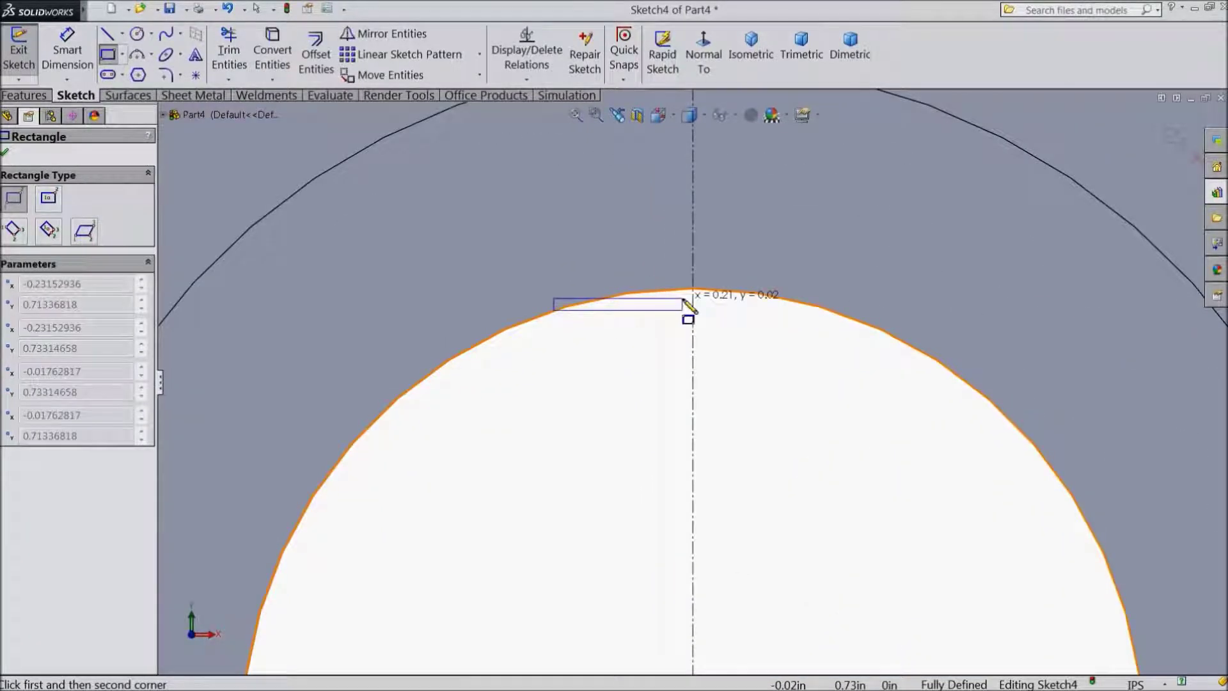
pyautogui.click(845, 196)
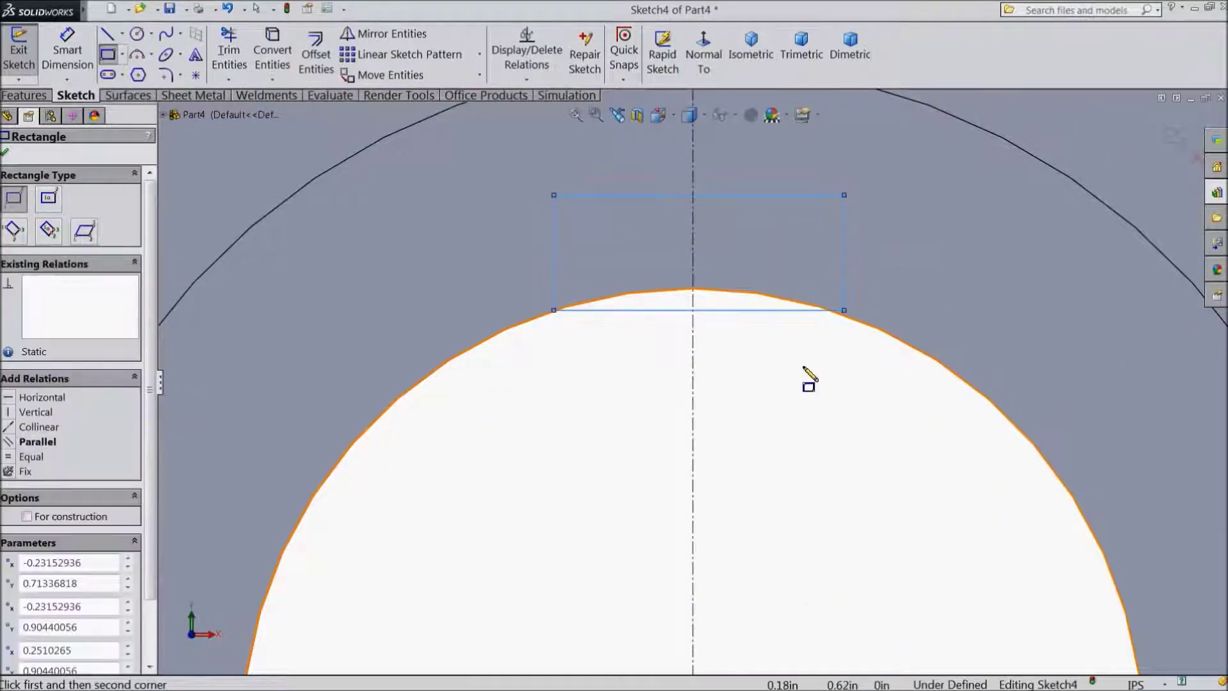
pyautogui.rightClick(807, 373)
pyautogui.click(832, 142)
pyautogui.moveTo(868, 243); pyautogui.dragTo(517, 269)
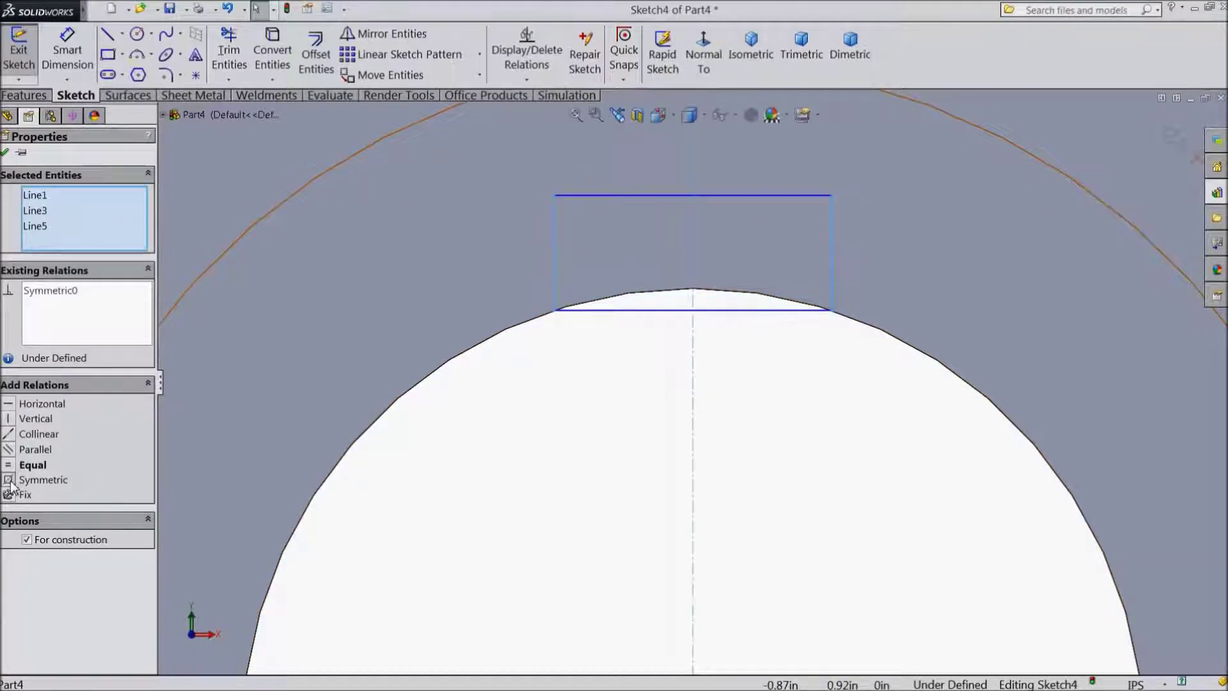
# - Dimension the keyway rectangle 3/8 wide and 3/16 tall
pyautogui.click(67, 51)
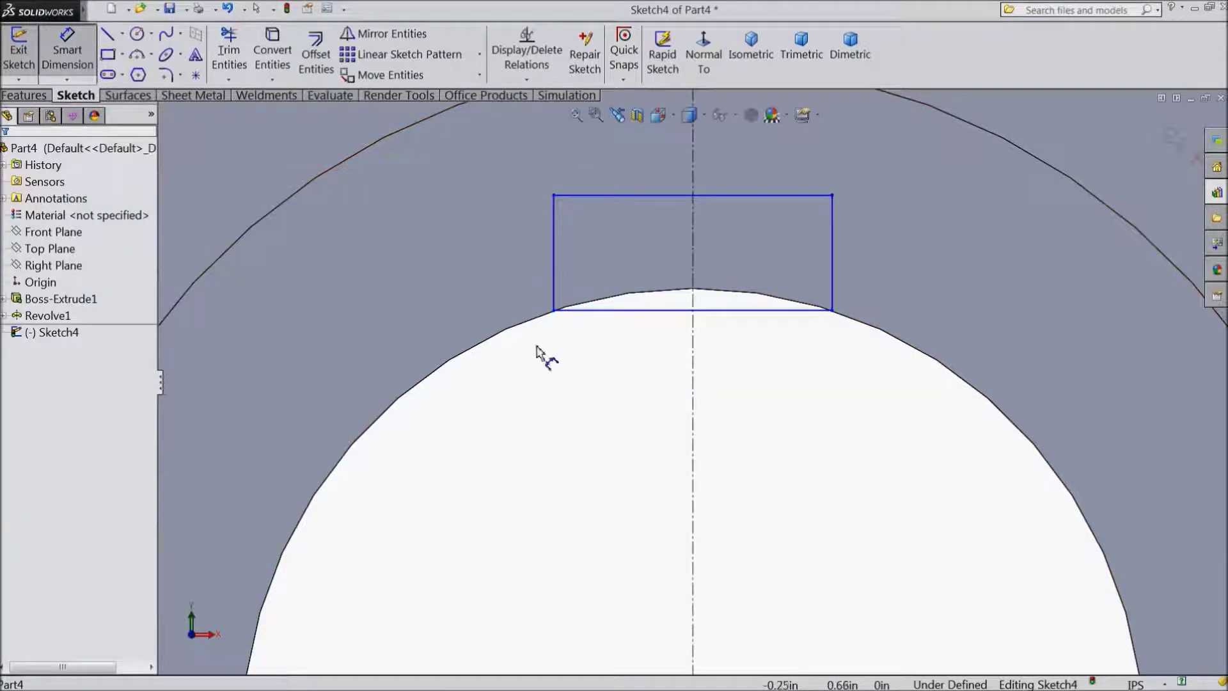
pyautogui.click(658, 315)
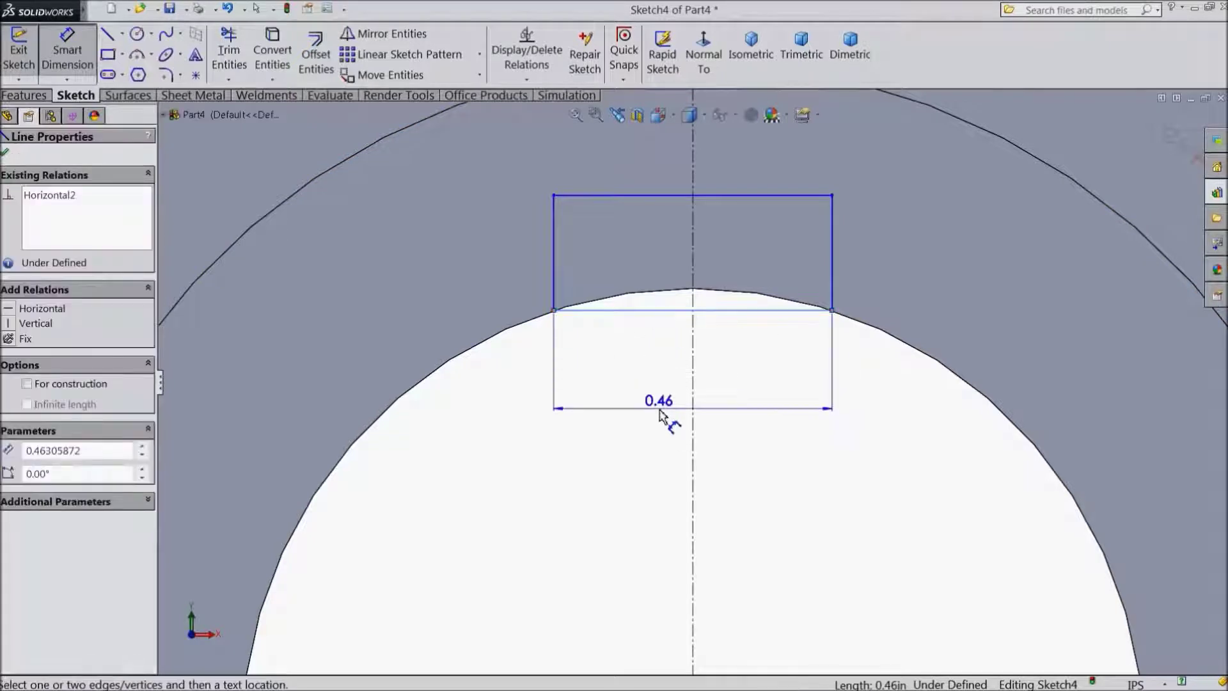
pyautogui.click(662, 415)
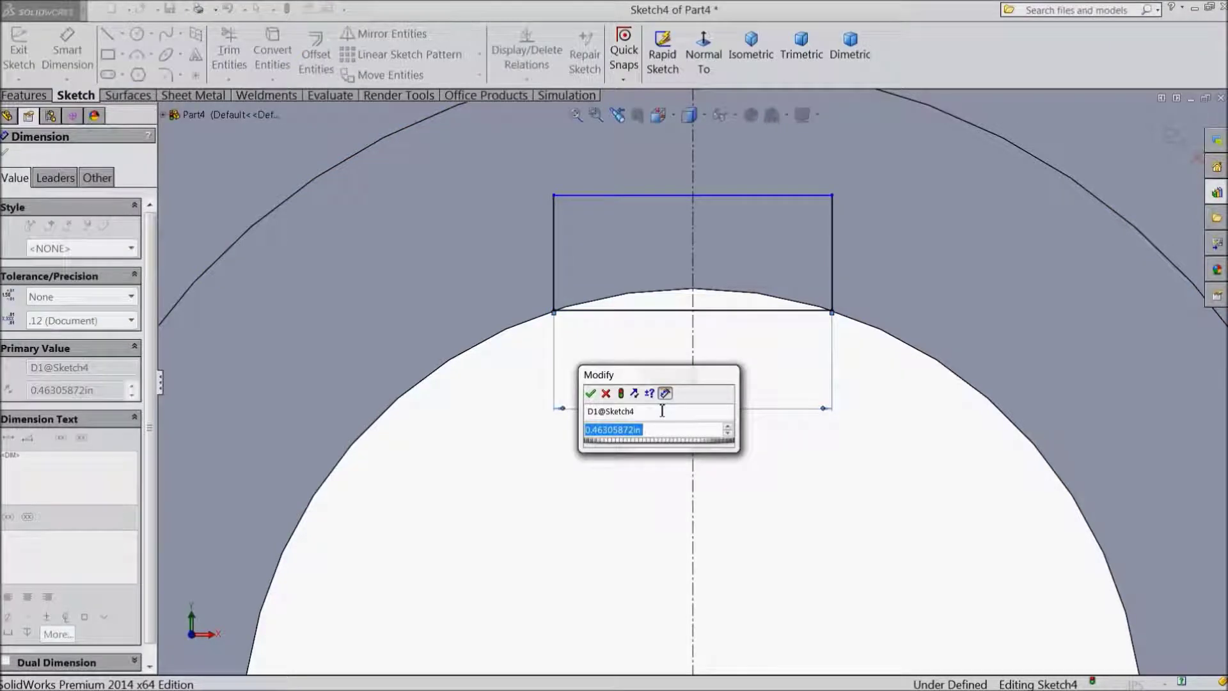
pyautogui.write('3/8')
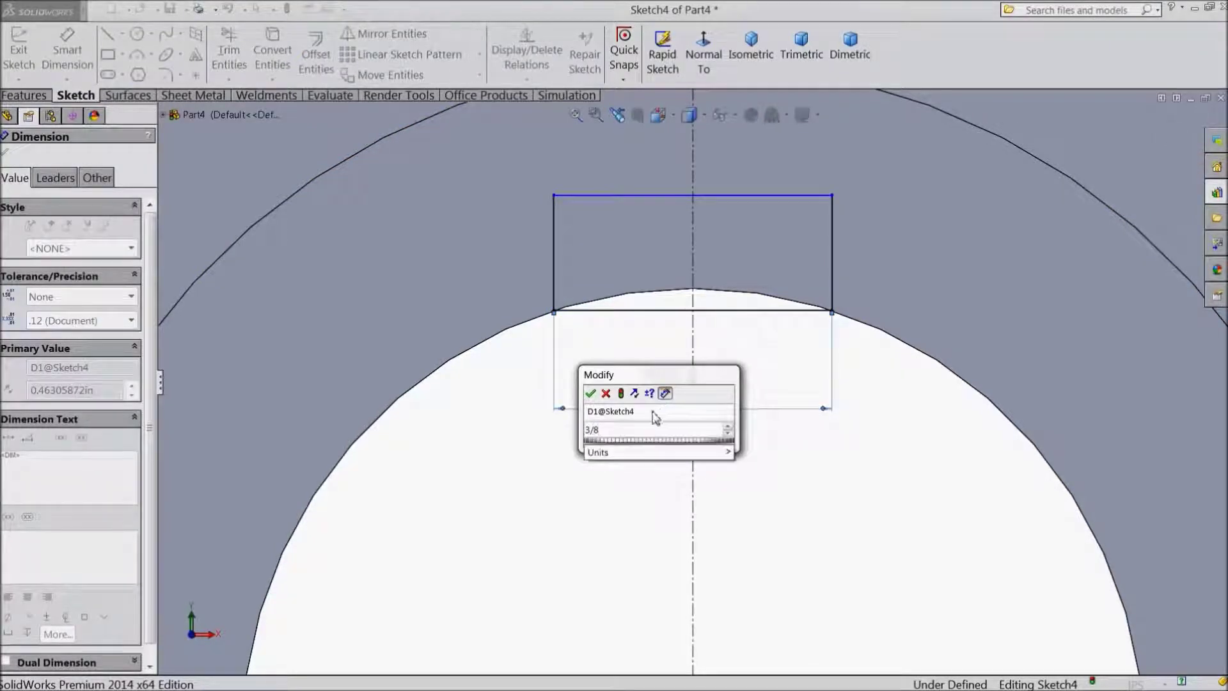
pyautogui.click(589, 394)
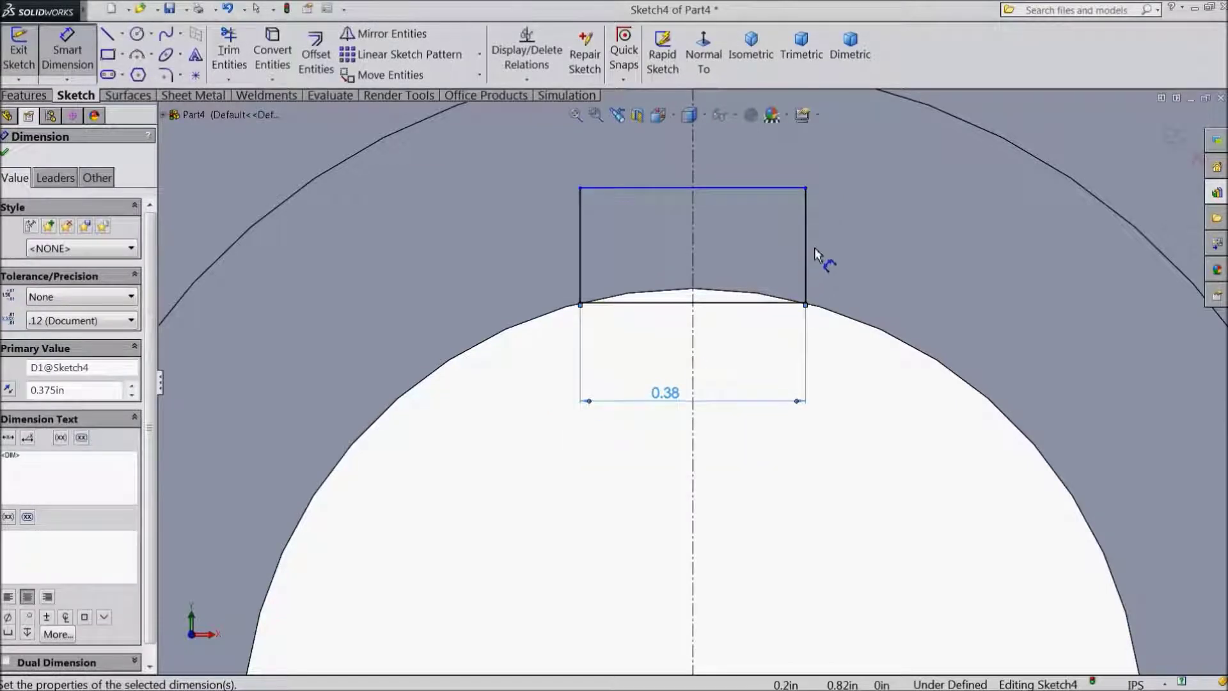
pyautogui.click(807, 253)
pyautogui.click(889, 256)
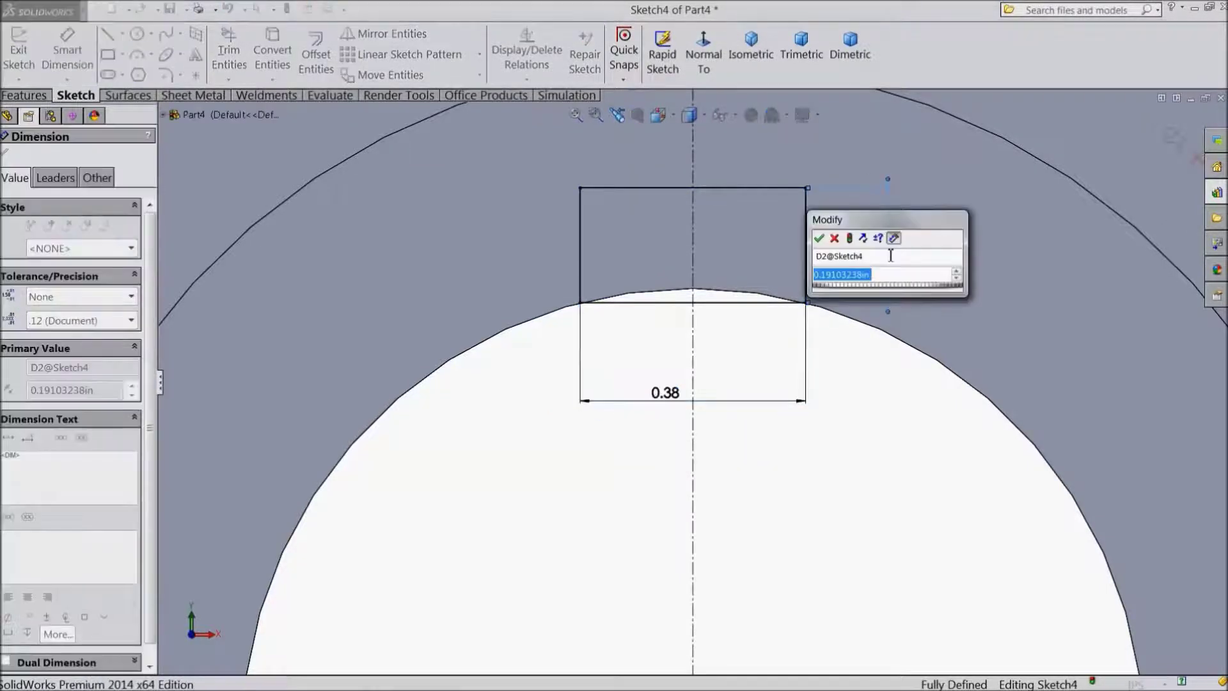
pyautogui.write('3/16')
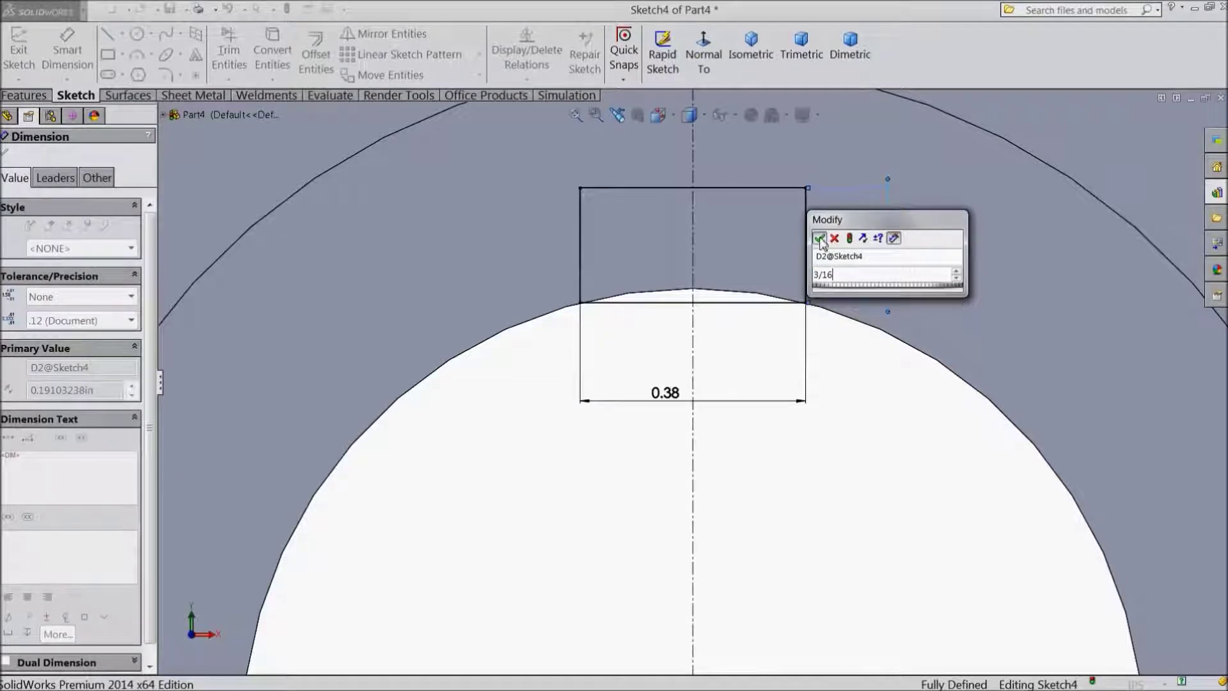
pyautogui.click(819, 238)
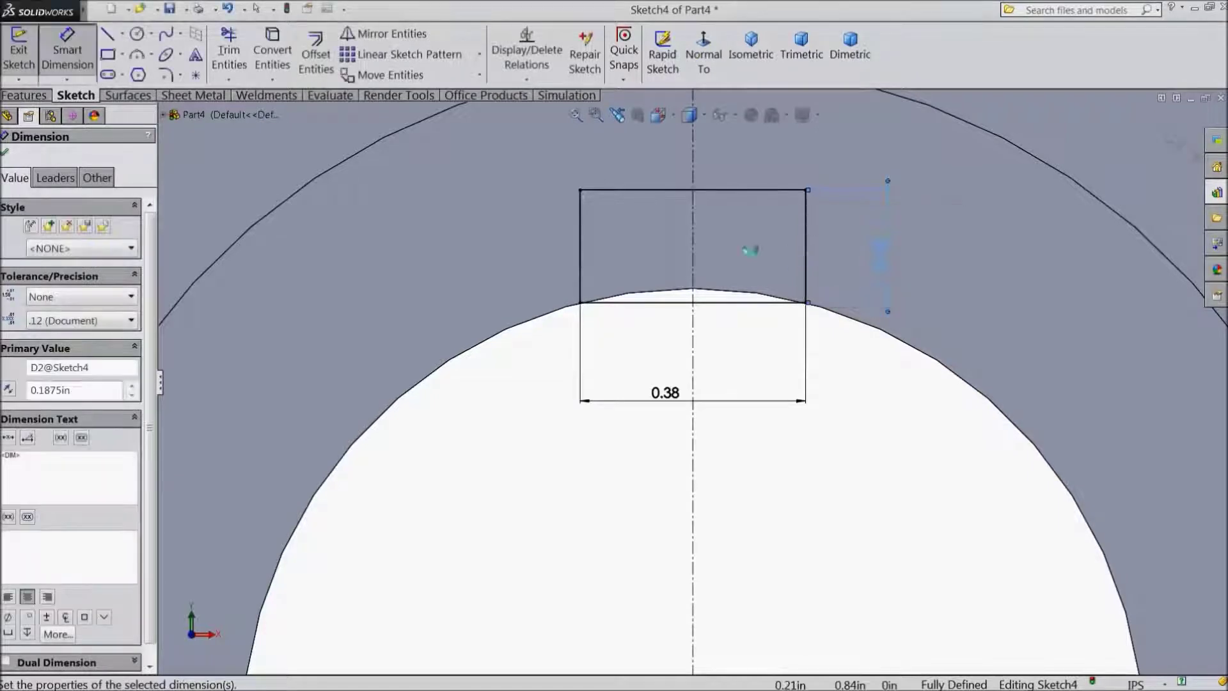
pyautogui.click(9, 154)
pyautogui.click(24, 94)
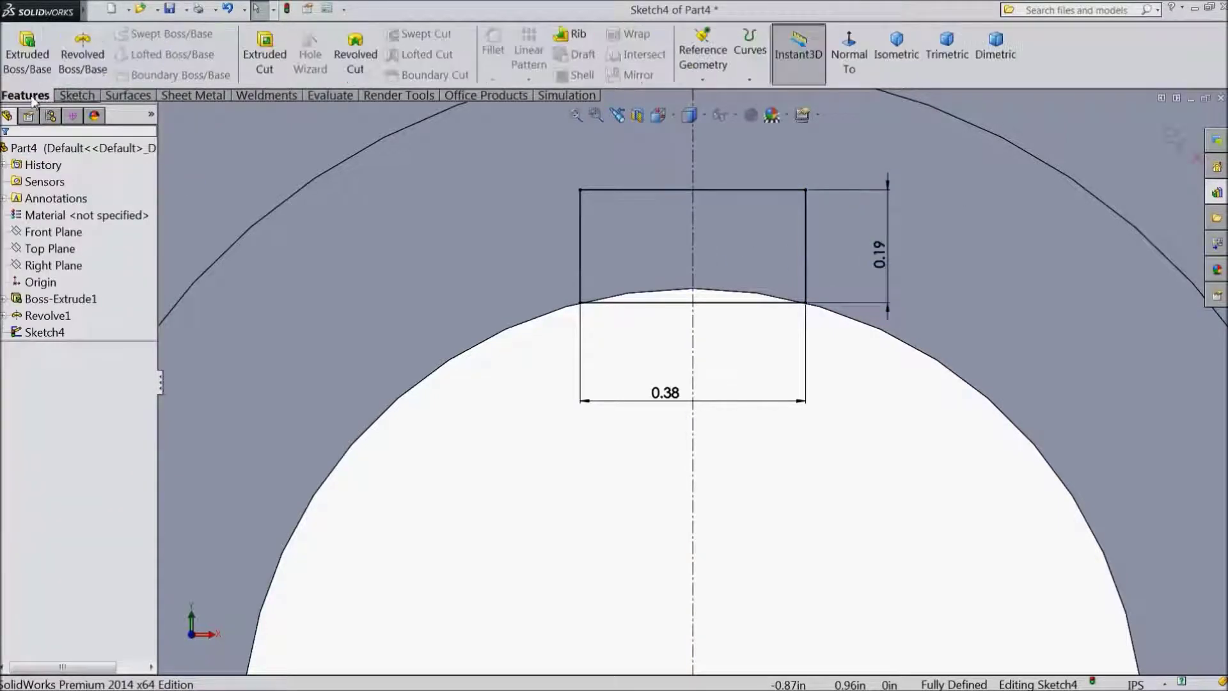
# - Extrude-cut the keyway sketch Through All to create Cut-Extrude1
pyautogui.click(266, 69)
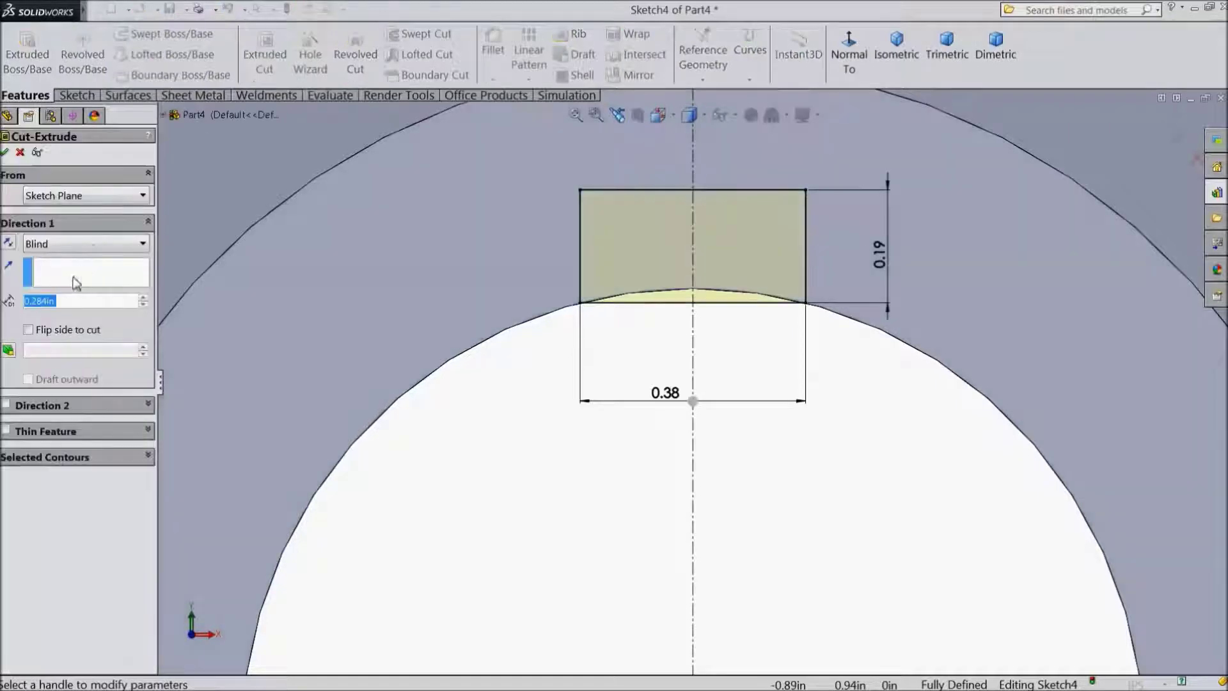
pyautogui.click(75, 244)
pyautogui.click(51, 264)
pyautogui.scroll(5, 367, 318)
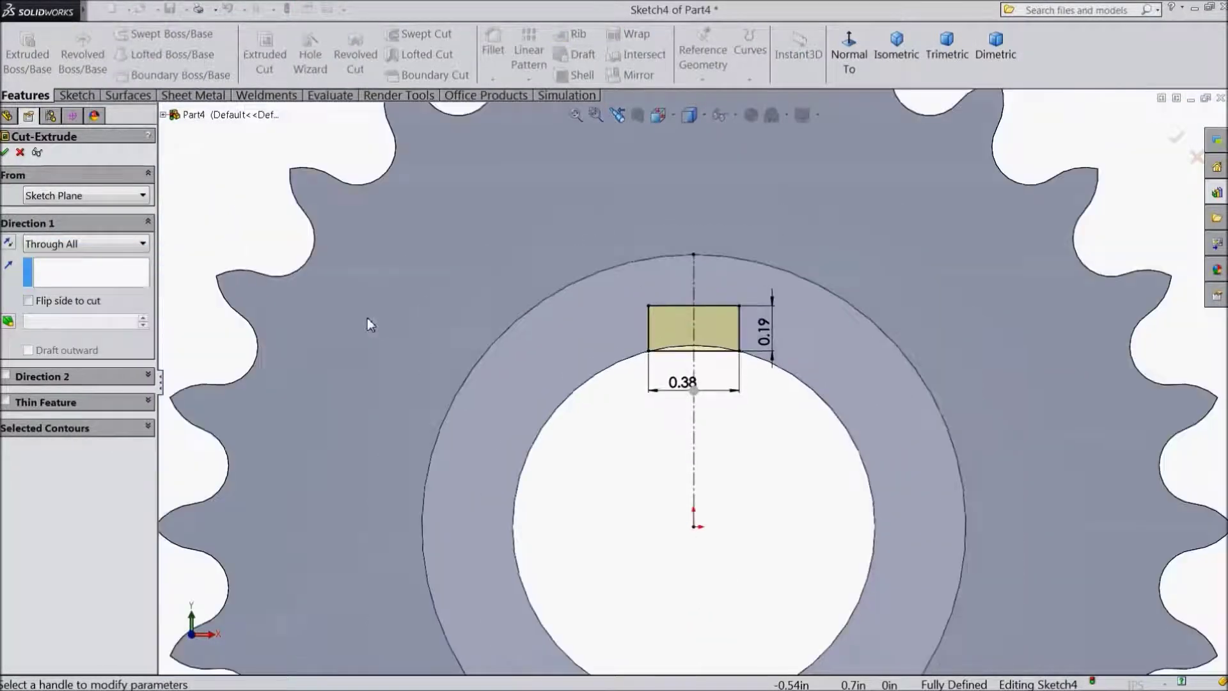
pyautogui.moveTo(348, 274); pyautogui.dragTo(324, 339, button='middle')
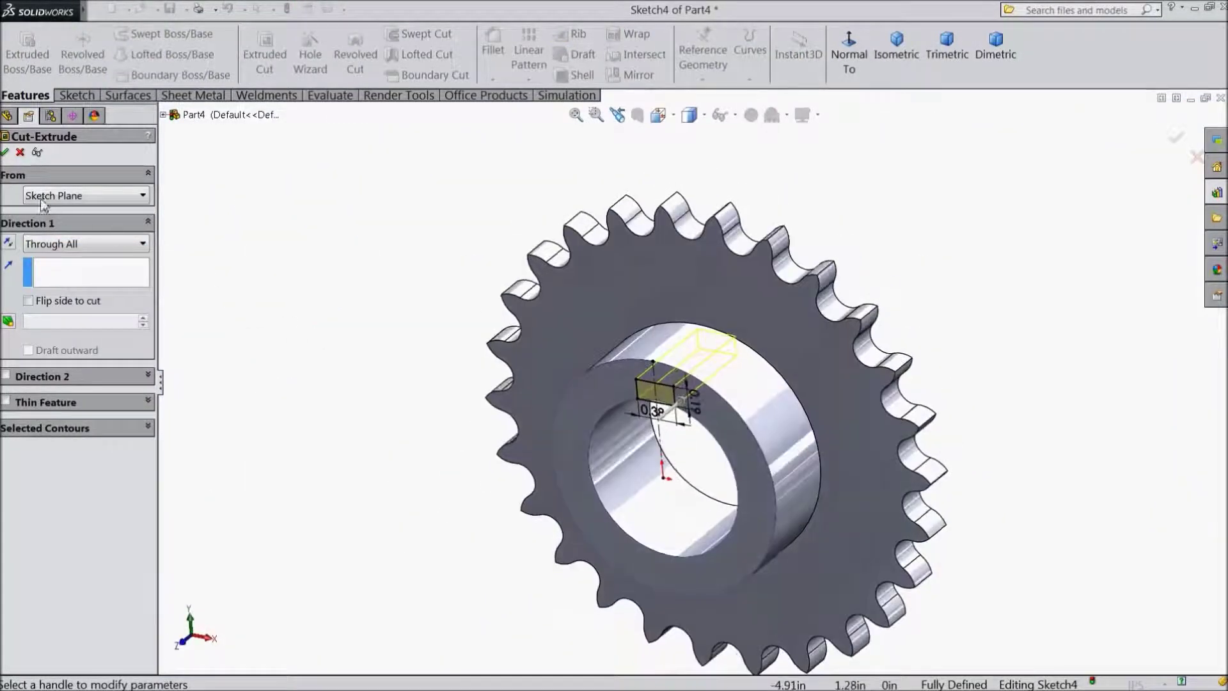
pyautogui.click(5, 154)
# - Orbit and fit the view to inspect the keyway slot in the bore
pyautogui.scroll(-3, 724, 432)
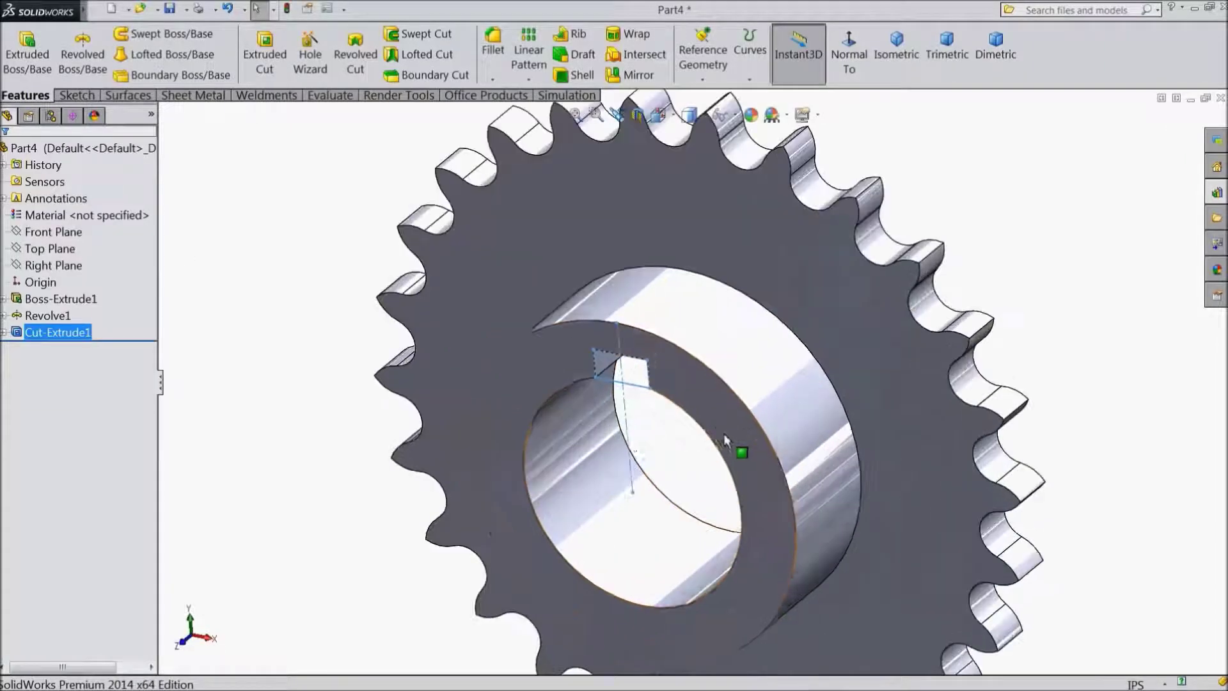
pyautogui.click(321, 417)
pyautogui.moveTo(321, 416)
pyautogui.mouseDown(button='middle')
pyautogui.moveTo(398, 315)
pyautogui.moveTo(403, 285)
pyautogui.moveTo(387, 376)
pyautogui.mouseUp(button='middle')
pyautogui.press('f')
pyautogui.moveTo(405, 416); pyautogui.dragTo(425, 279, button='middle')
pyautogui.scroll(-3, 731, 333)
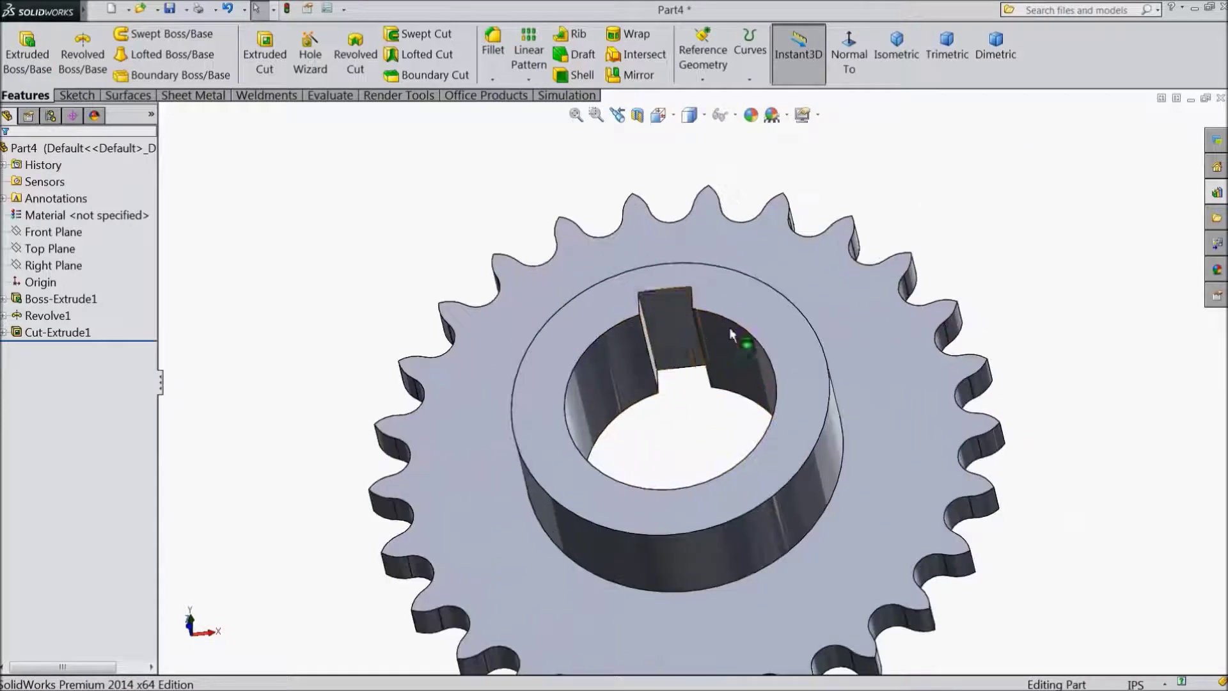
pyautogui.click(674, 335)
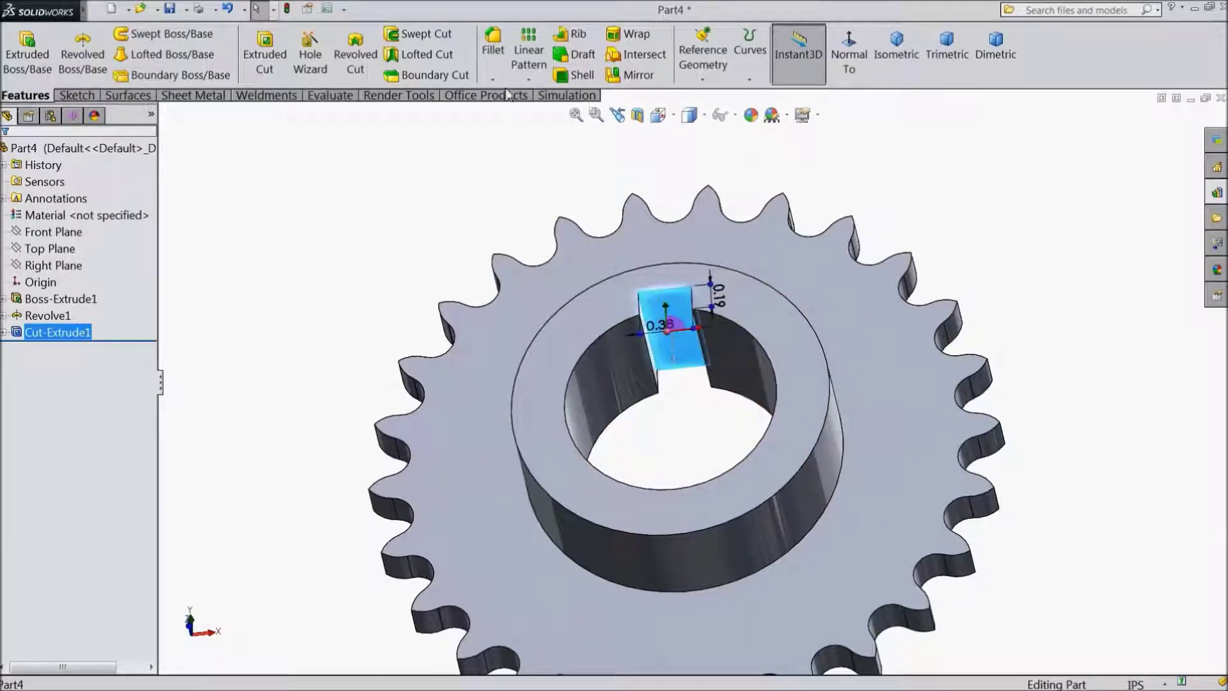
pyautogui.click(311, 58)
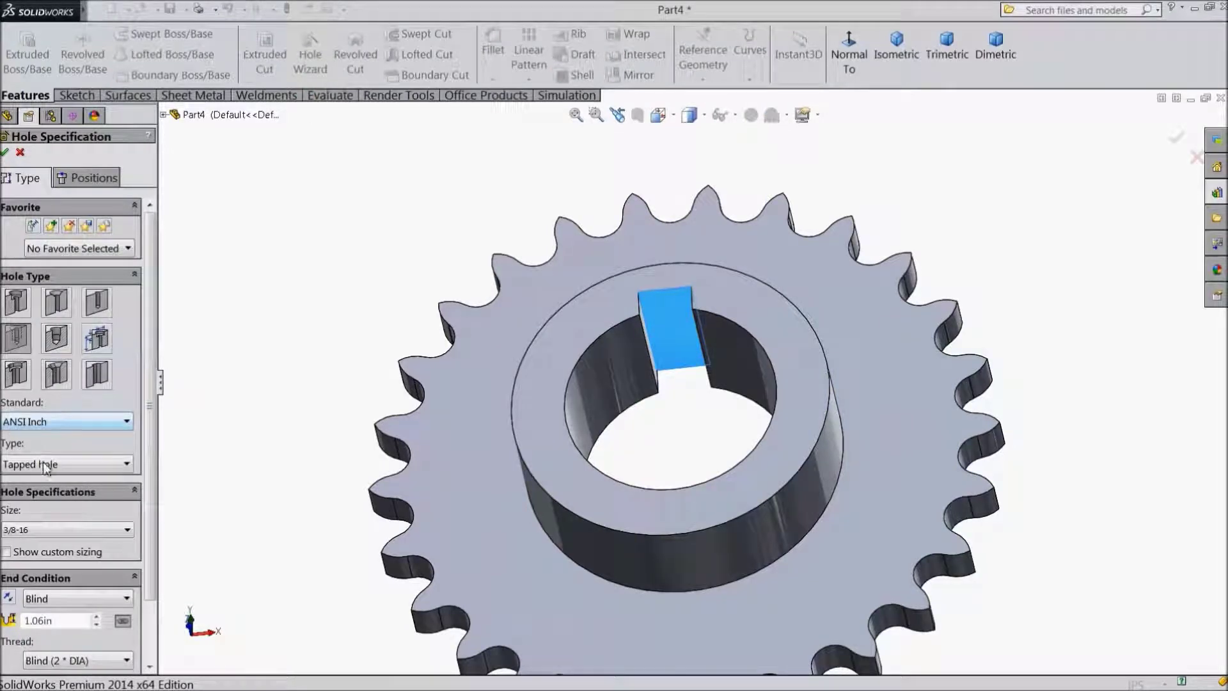
# - Keep the 3/8-16 thread size and set the tapped hole's blind depth to 0.28in
pyautogui.scroll(-2, 121, 489)
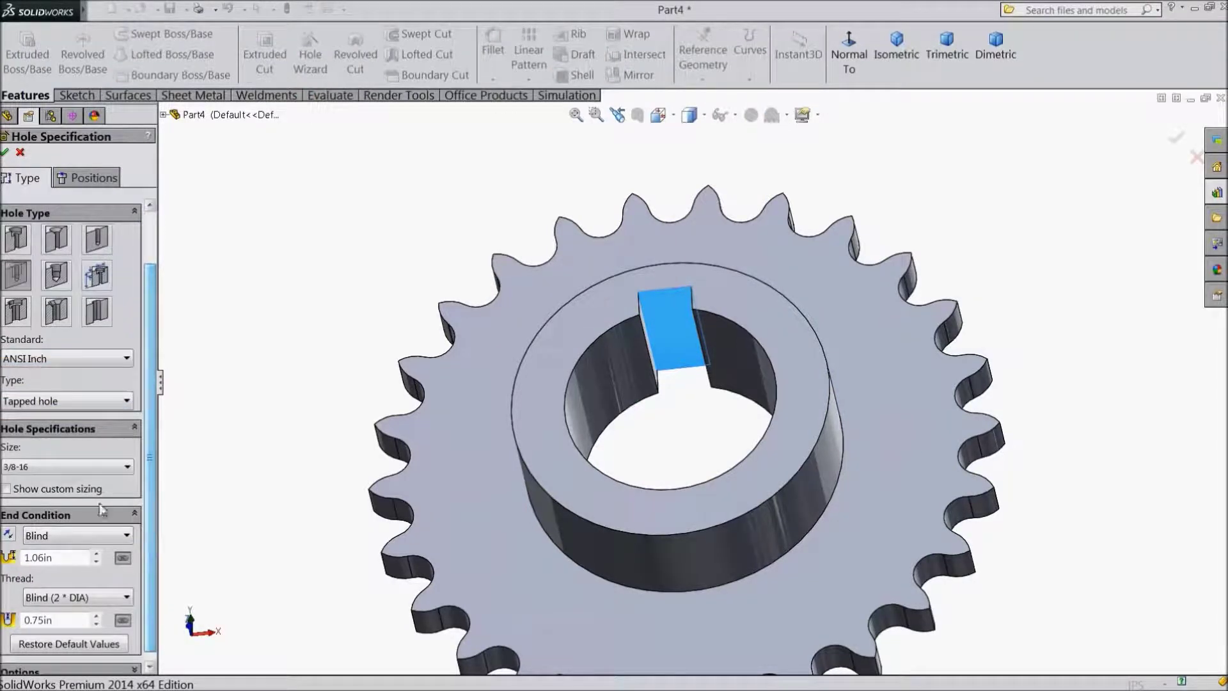
pyautogui.click(33, 467)
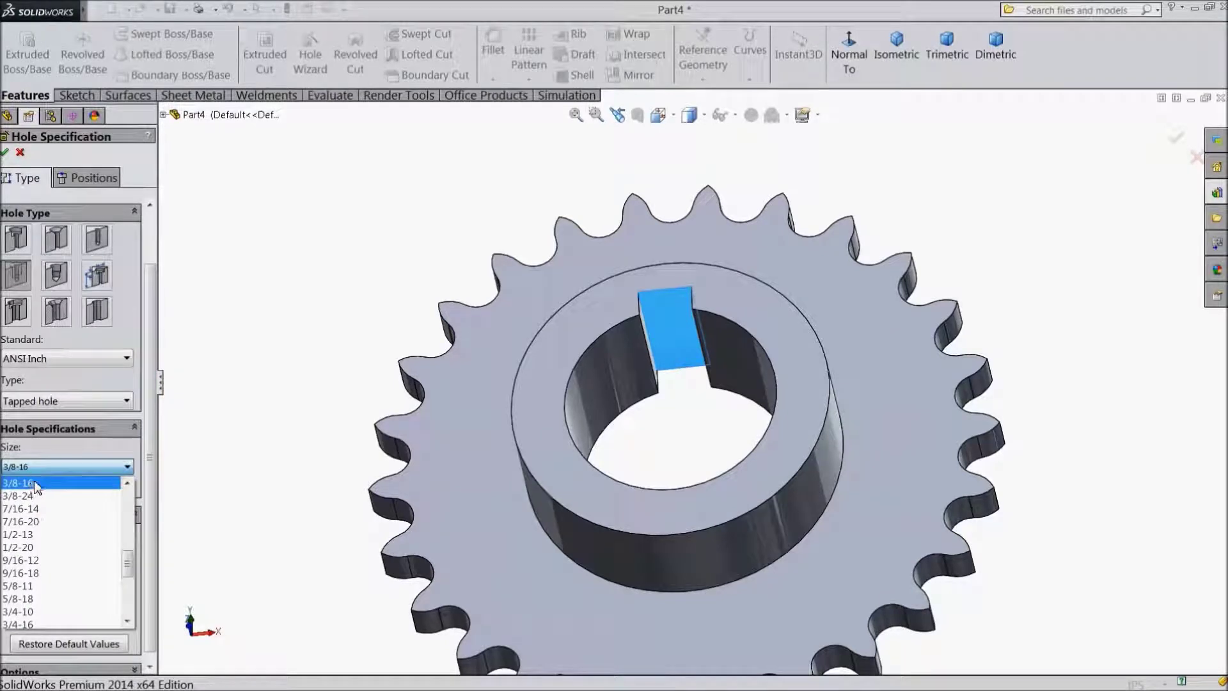
pyautogui.click(35, 467)
pyautogui.scroll(-1, 137, 491)
pyautogui.click(62, 550)
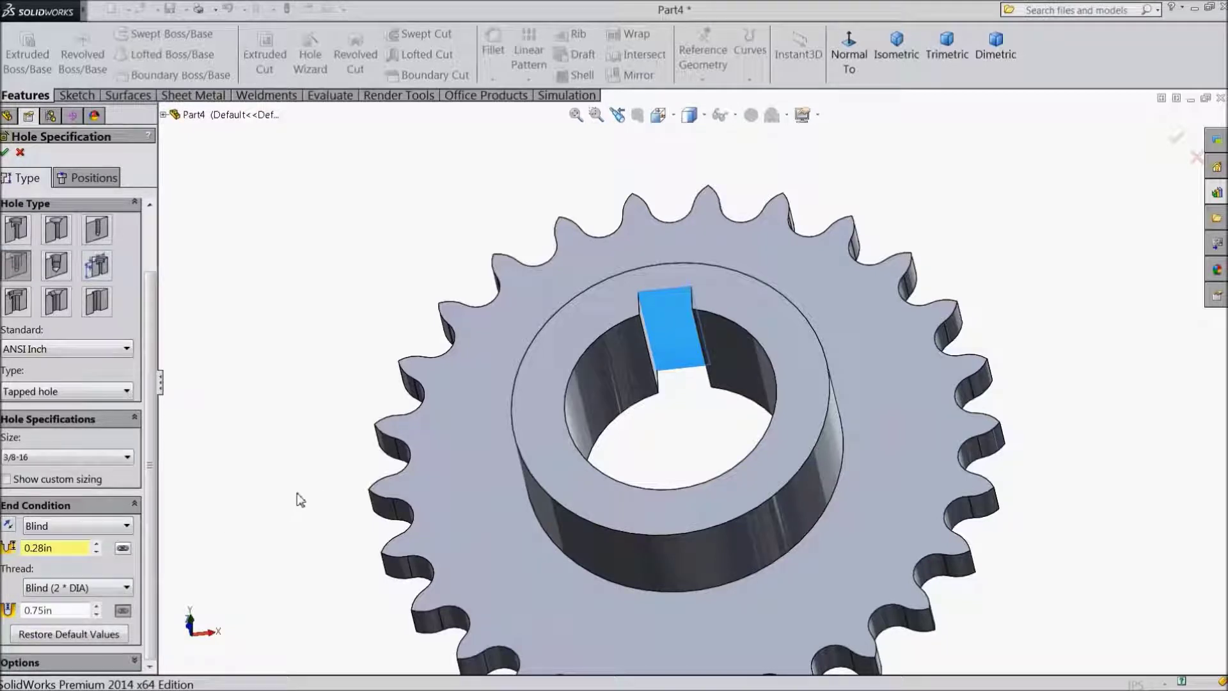
pyautogui.click(94, 181)
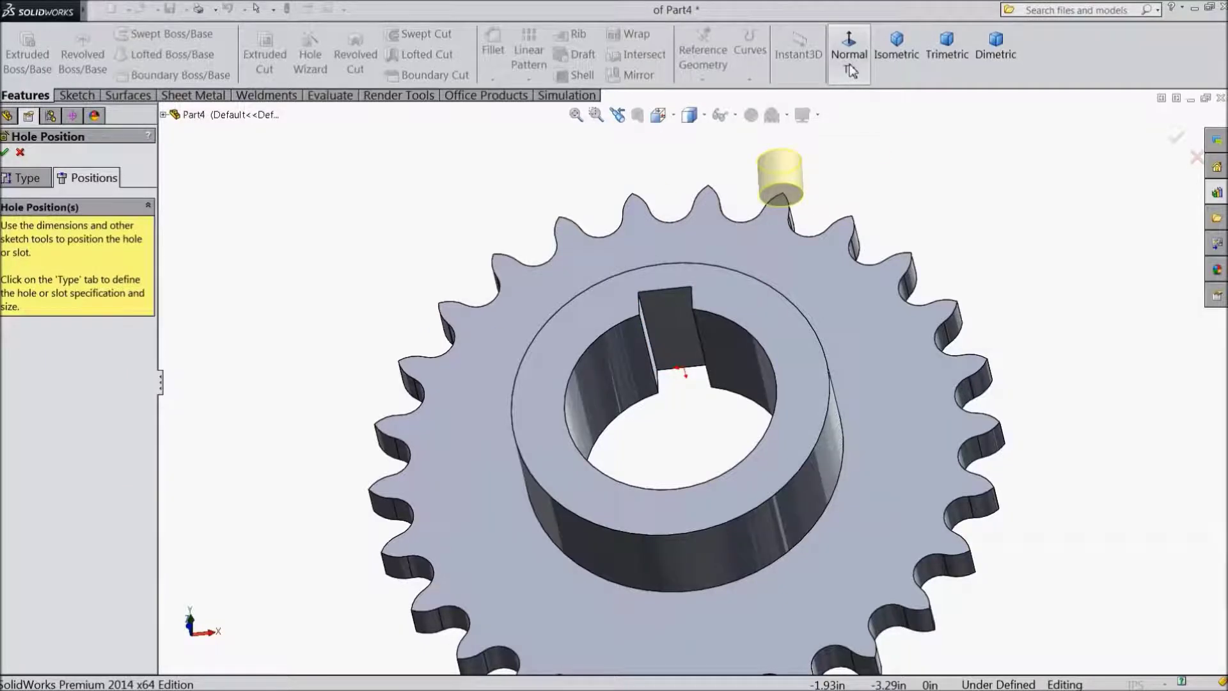
# - View the hub face-on and place one hole point on its centreline
pyautogui.click(851, 70)
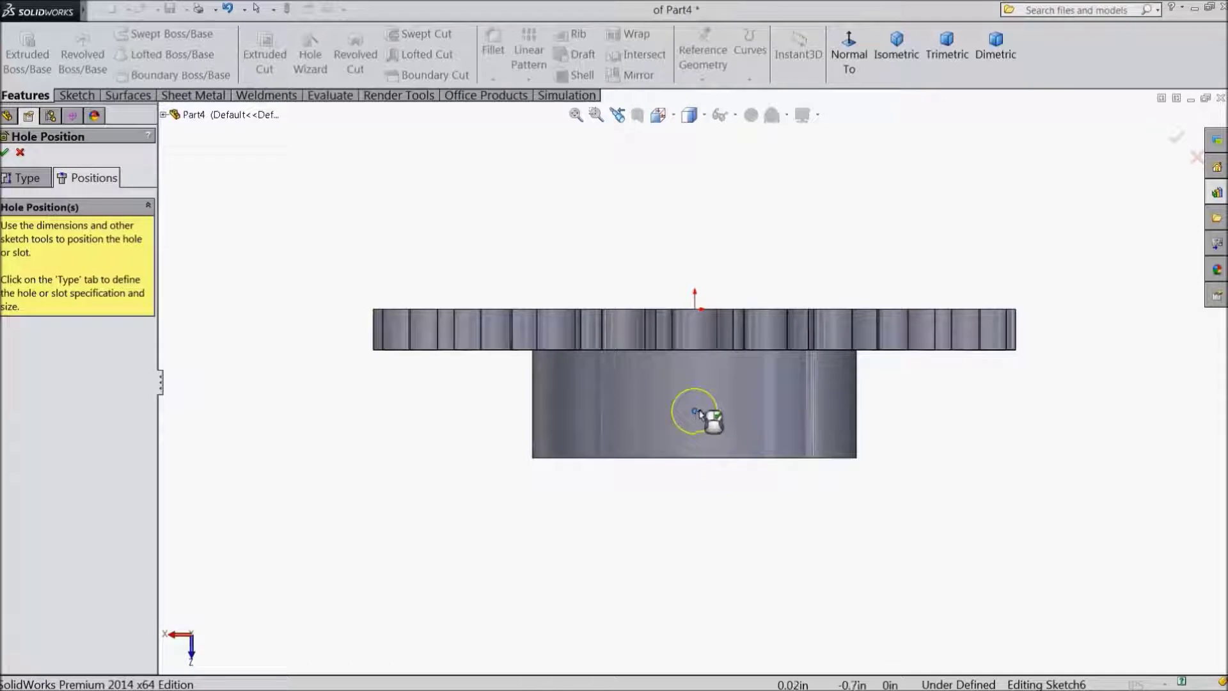
pyautogui.click(695, 412)
pyautogui.scroll(-3, 722, 397)
pyautogui.press('Escape')
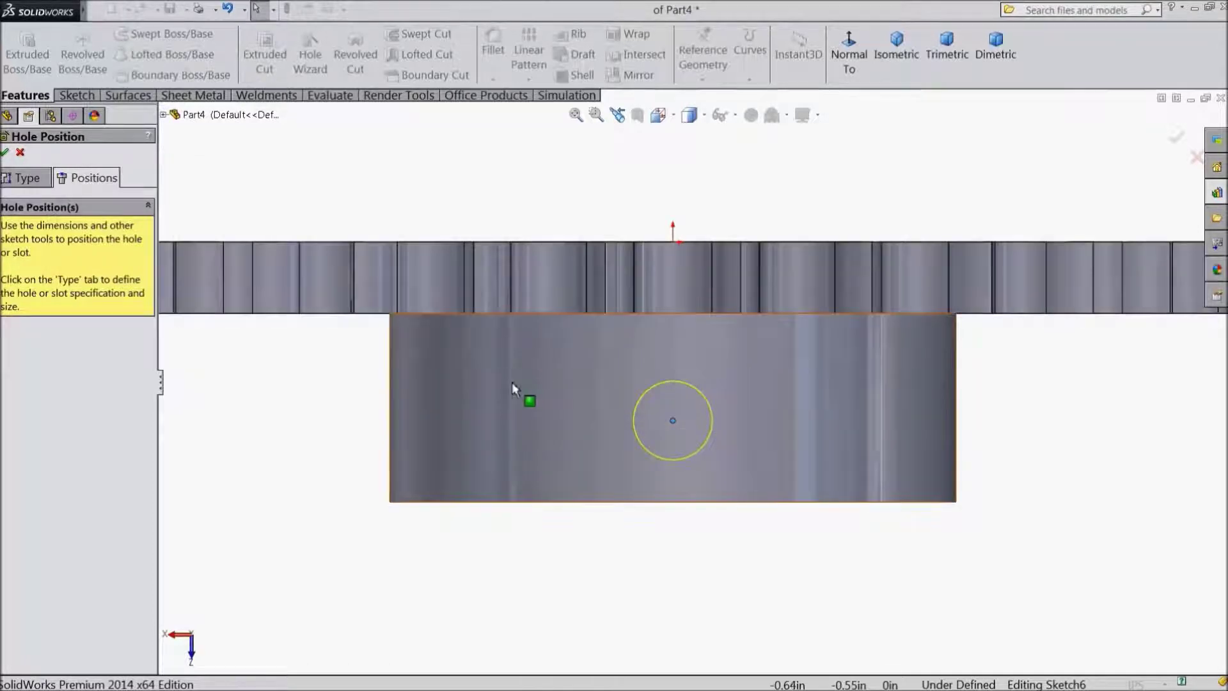
# - Dimension the hole centre 5/8 below the top edge
pyautogui.click(76, 95)
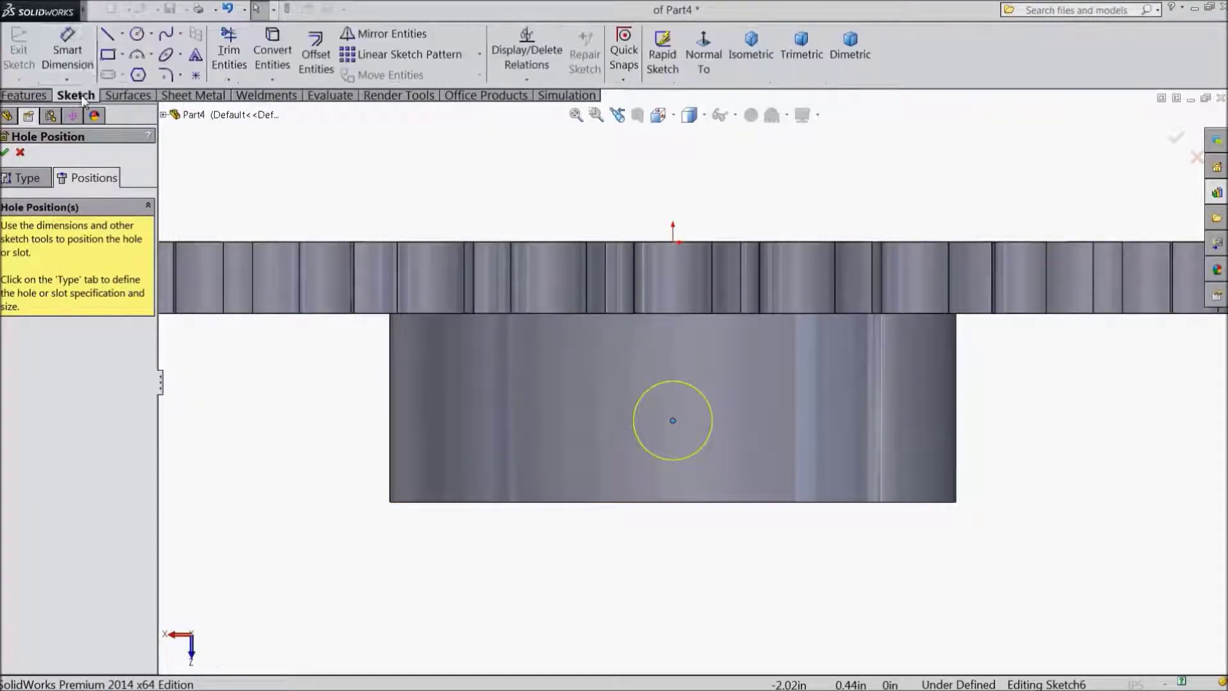
pyautogui.click(68, 54)
pyautogui.click(673, 249)
pyautogui.click(673, 421)
pyautogui.click(747, 359)
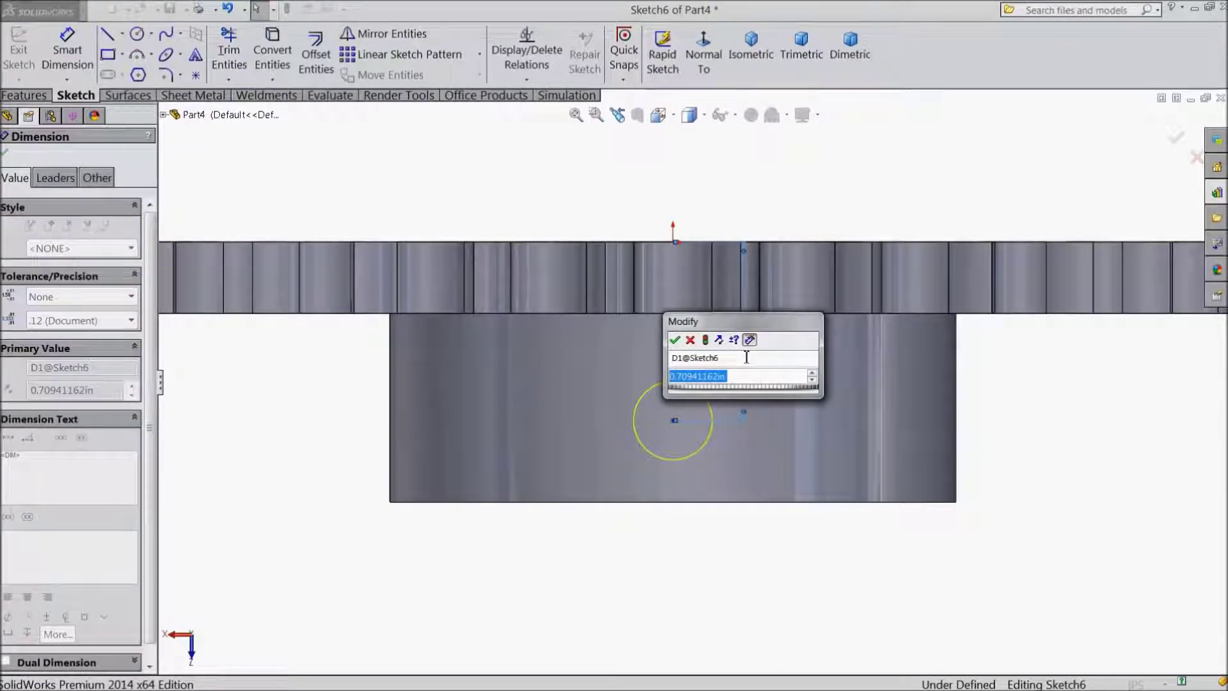
pyautogui.write('5/8')
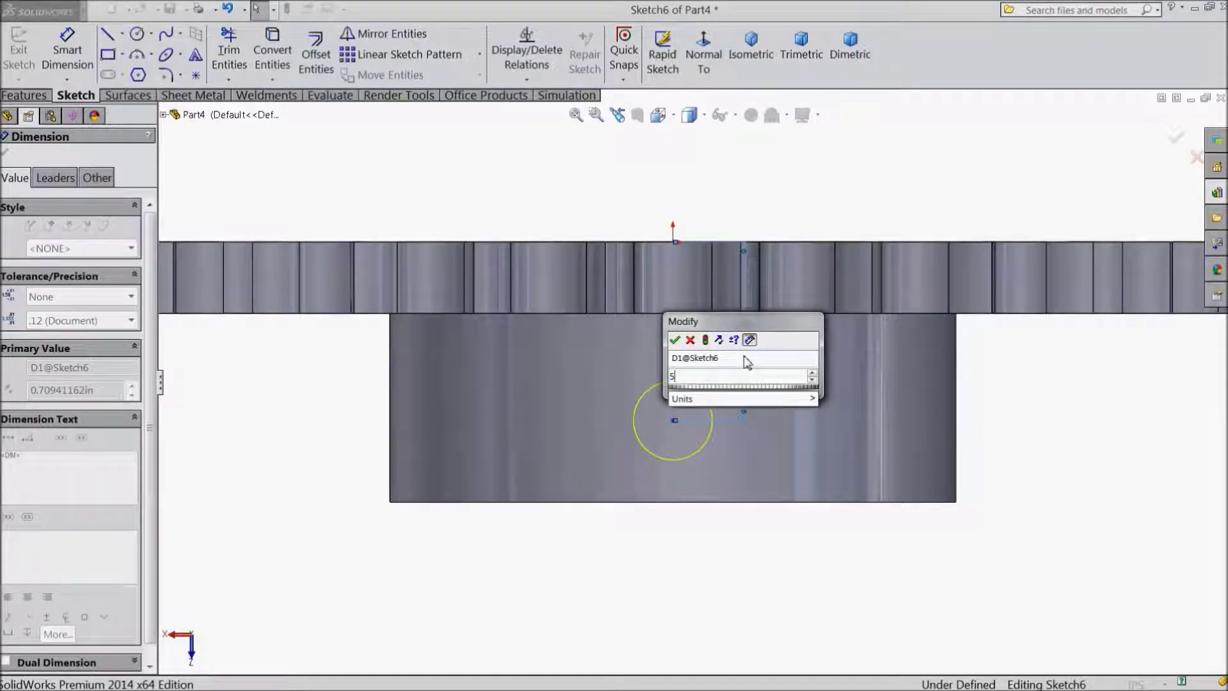
pyautogui.click(675, 340)
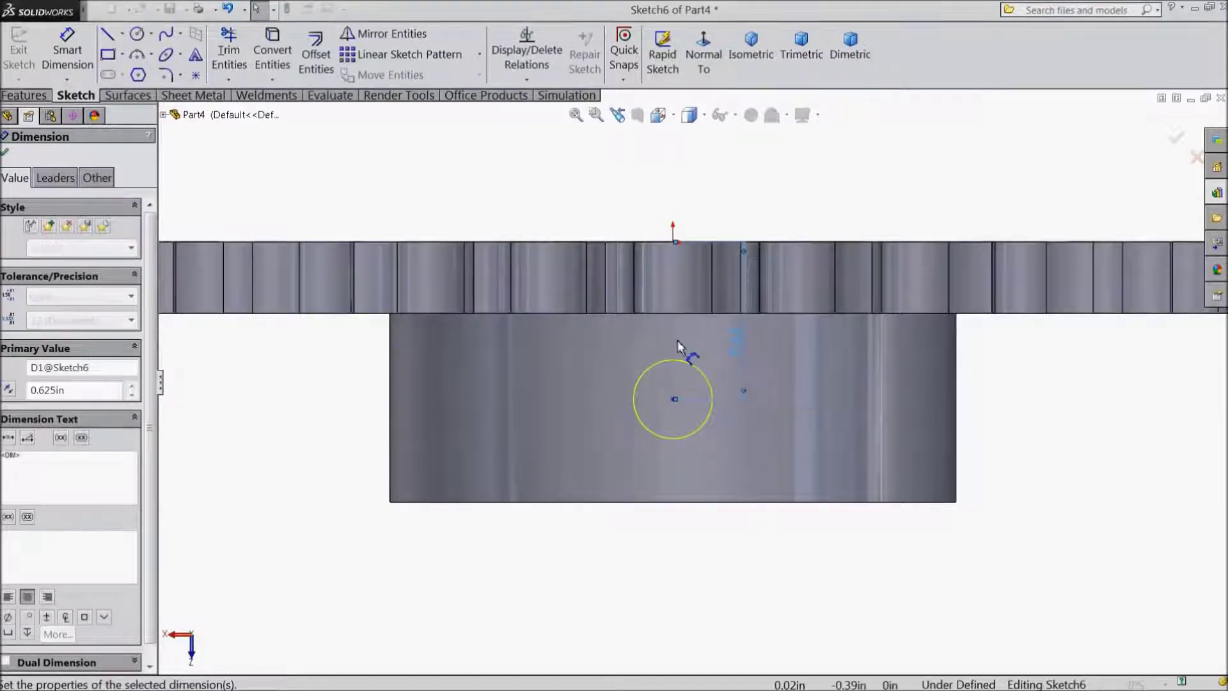
pyautogui.click(5, 153)
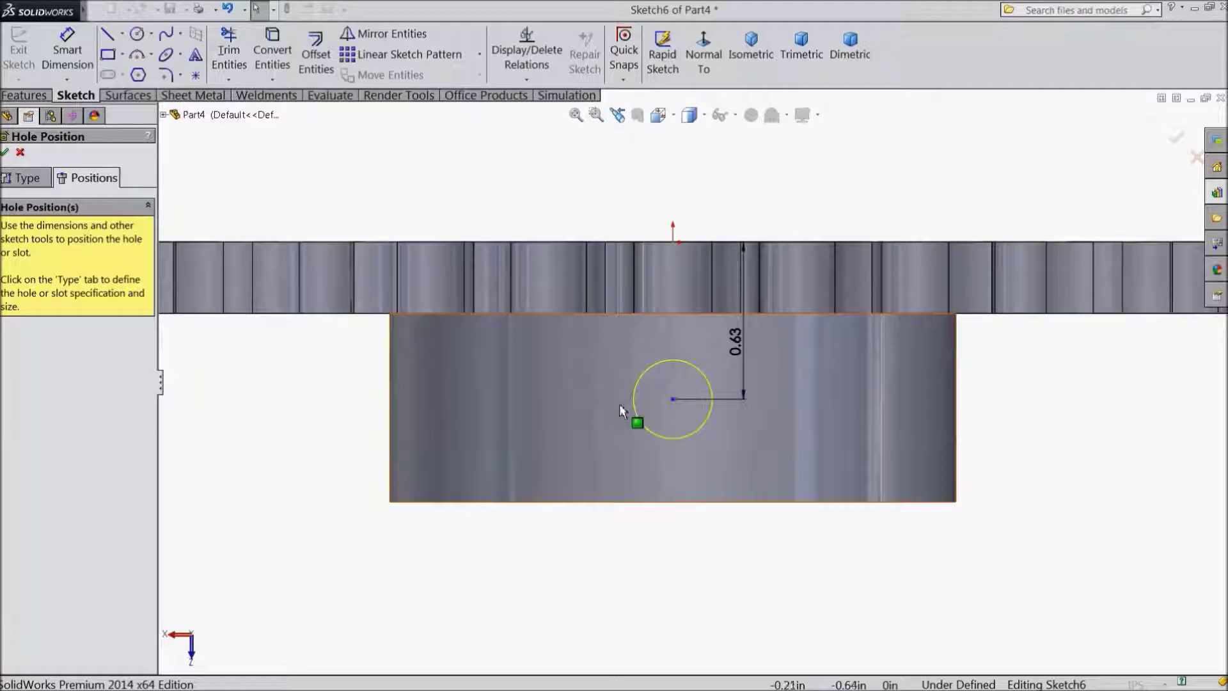
# - Add a Vertical relation between the hole centre and the origin
pyautogui.click(673, 399)
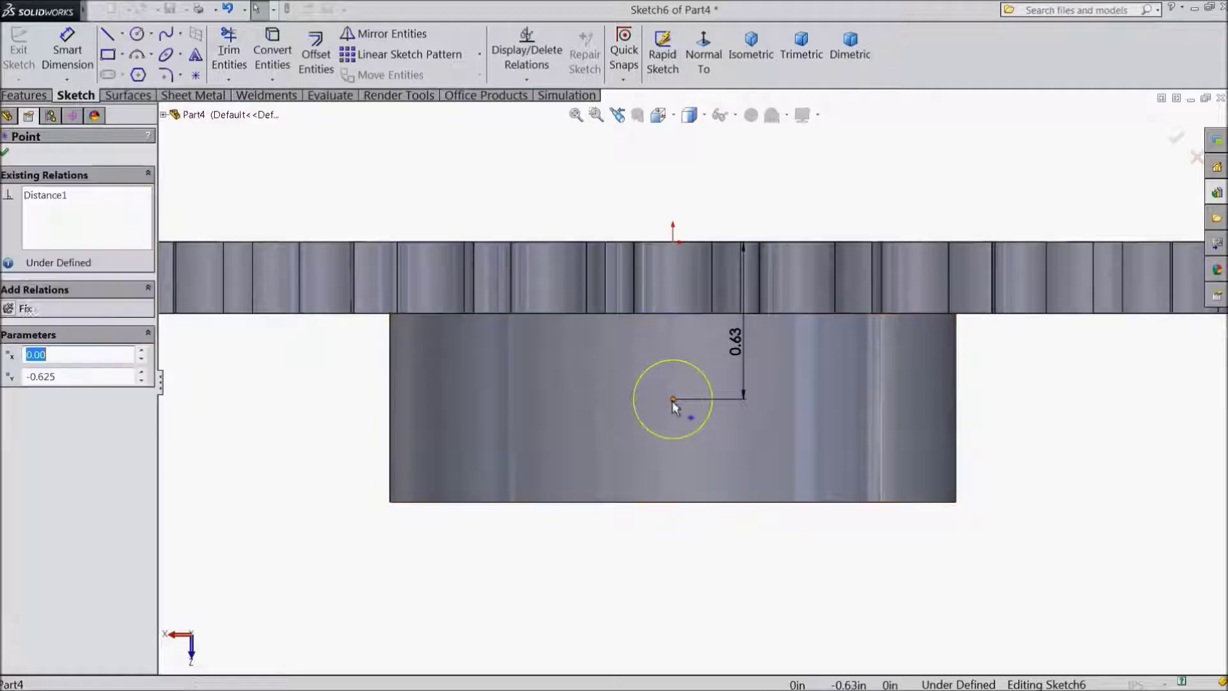
pyautogui.keyDown('ctrl'); pyautogui.click(673, 242); pyautogui.keyUp('ctrl')
pyautogui.click(728, 197)
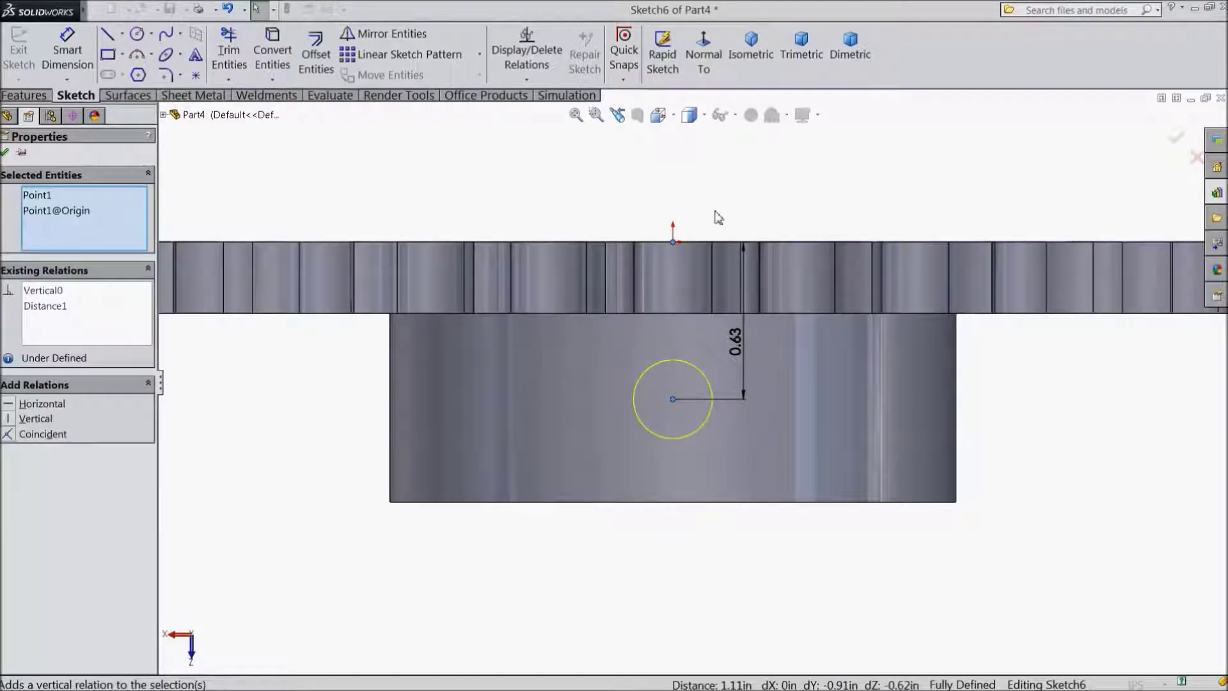
pyautogui.click(4, 153)
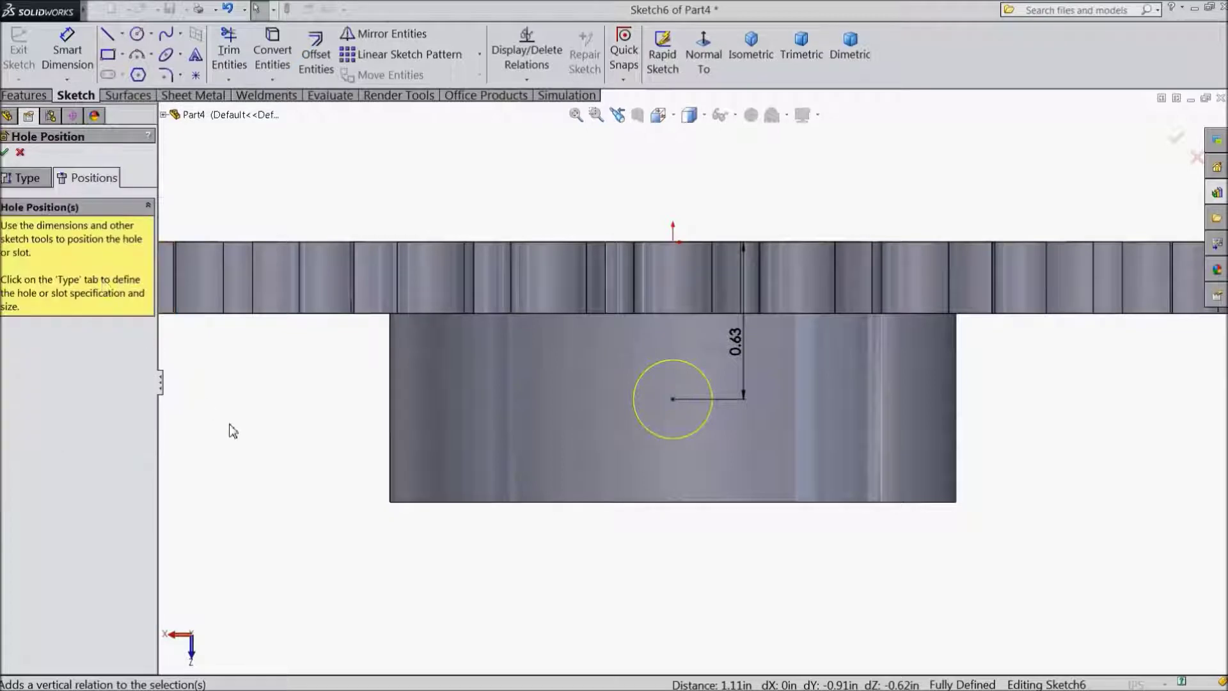
# - Check the hole position in 3D and confirm 3/8-16 Tapped Hole1
pyautogui.scroll(2, 256, 432)
pyautogui.moveTo(309, 474)
pyautogui.mouseDown(button='middle')
pyautogui.moveTo(350, 351)
pyautogui.moveTo(343, 479)
pyautogui.mouseUp(button='middle')
pyautogui.scroll(2, 433, 513)
pyautogui.moveTo(434, 513)
pyautogui.mouseDown(button='middle')
pyautogui.moveTo(367, 367)
pyautogui.moveTo(399, 380)
pyautogui.mouseUp(button='middle')
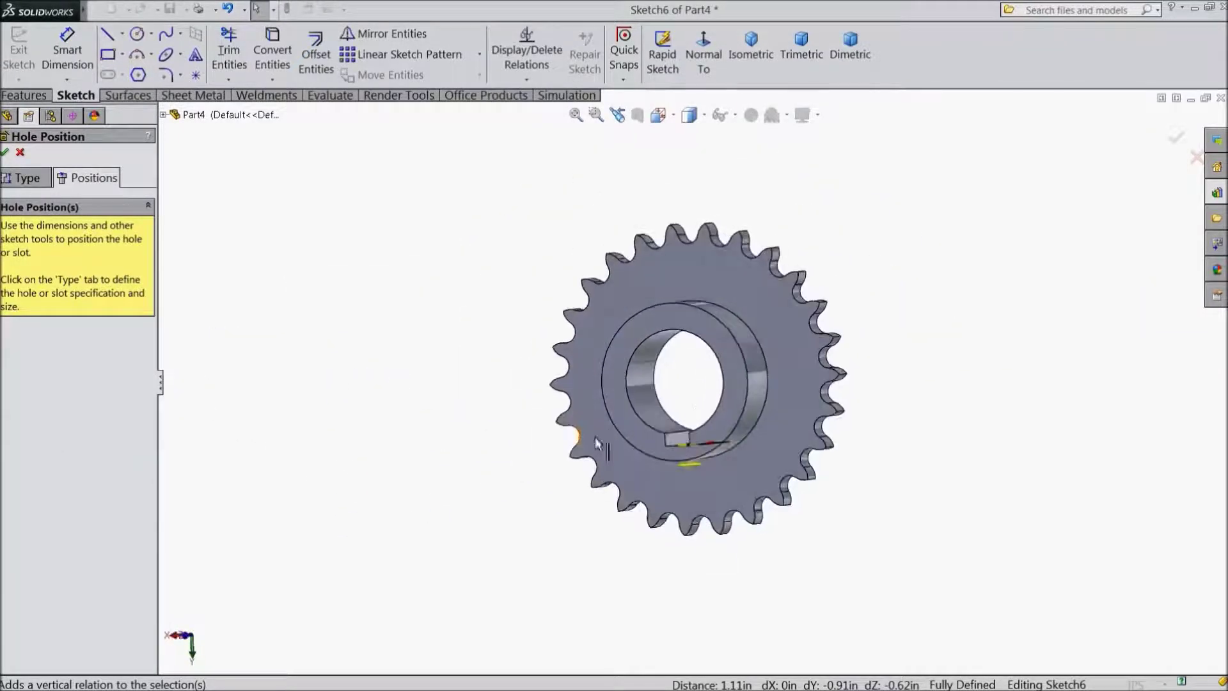
pyautogui.scroll(-2, 598, 438)
pyautogui.scroll(-2, 609, 431)
pyautogui.scroll(-2, 621, 427)
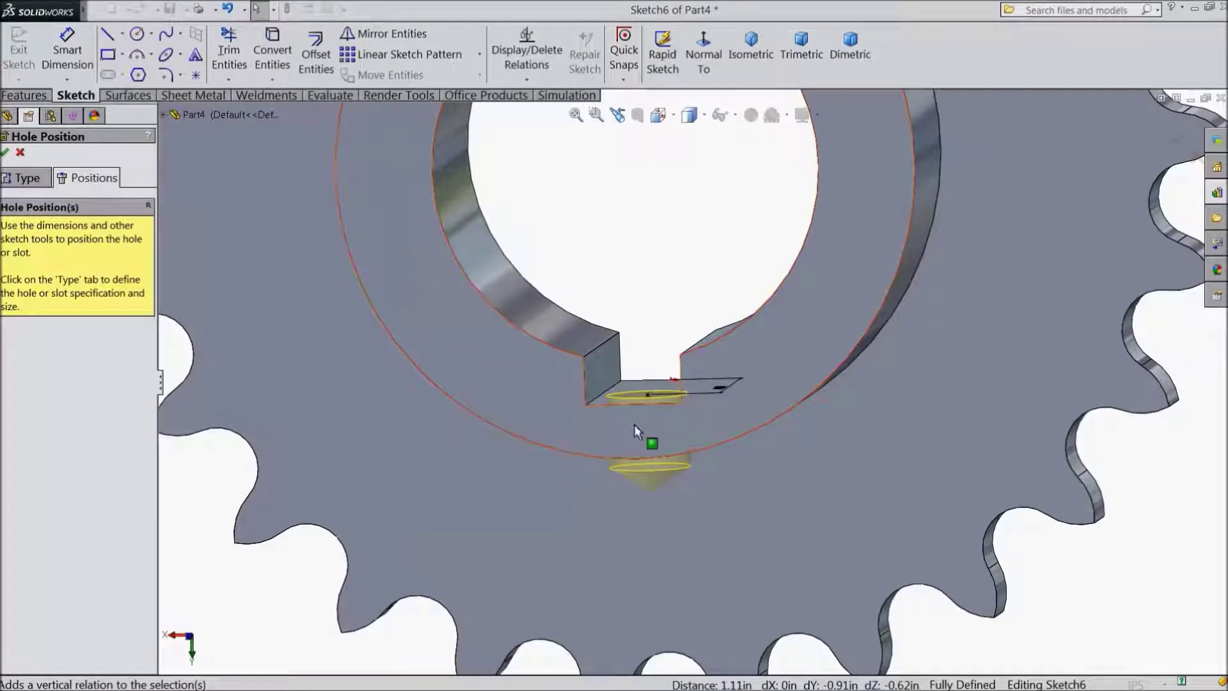
pyautogui.click(4, 152)
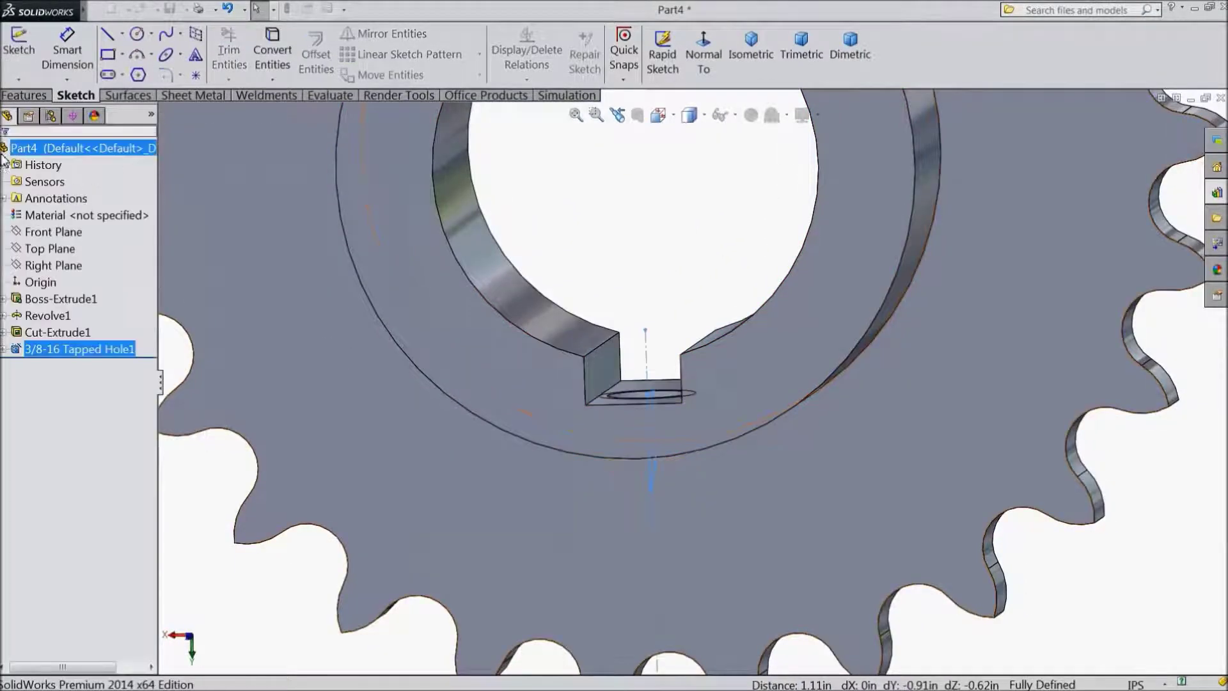
# - Open Sketch7 on the Right Plane, viewed Normal To and zoomed on the gear's top edge
pyautogui.press('f')
pyautogui.moveTo(399, 355); pyautogui.dragTo(382, 398, button='middle')
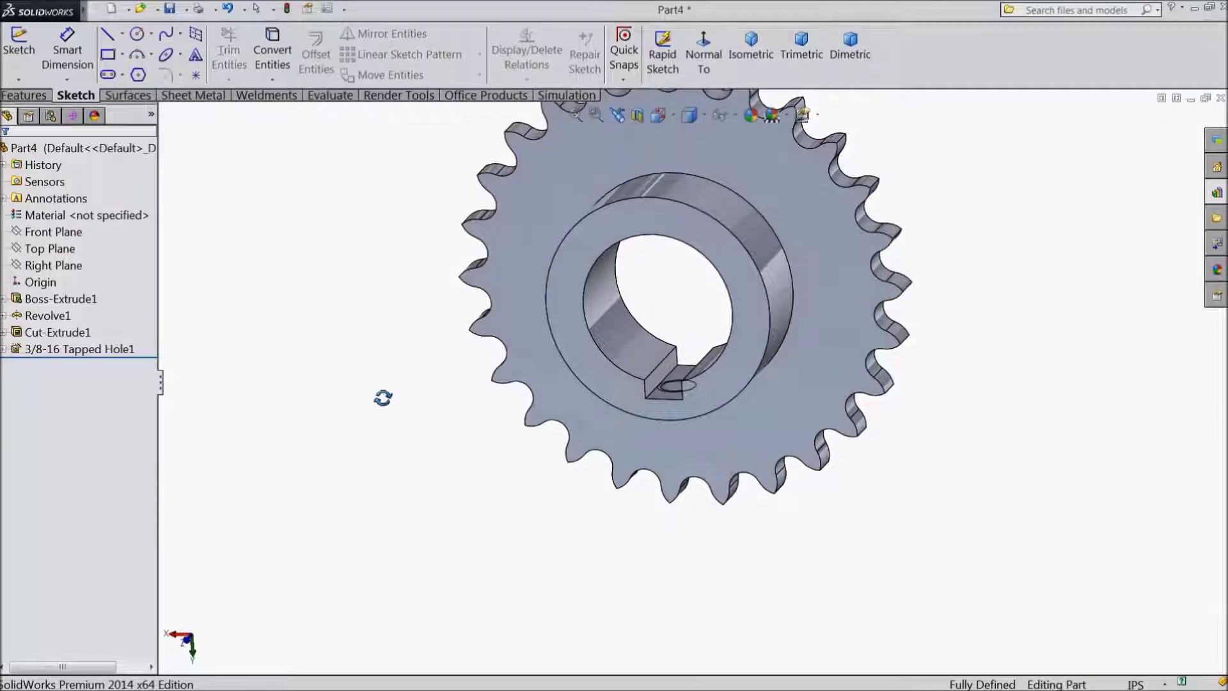
pyautogui.click(74, 272)
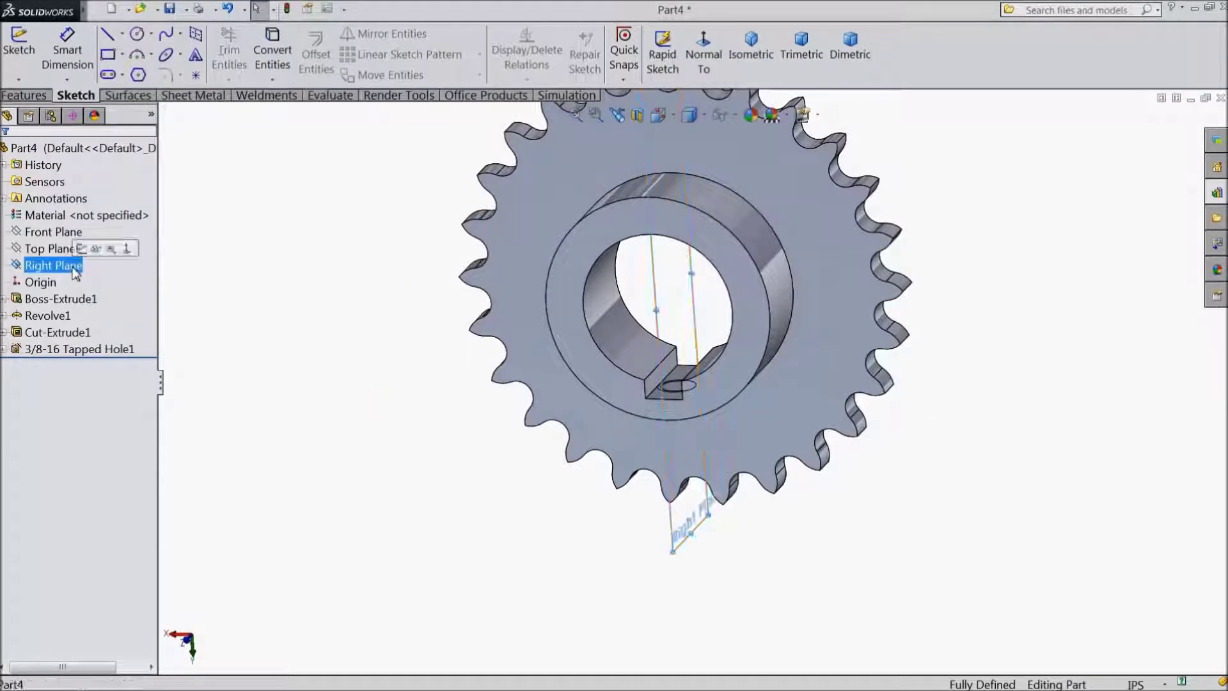
pyautogui.hotkey('ctrl', 'shift', 'z')
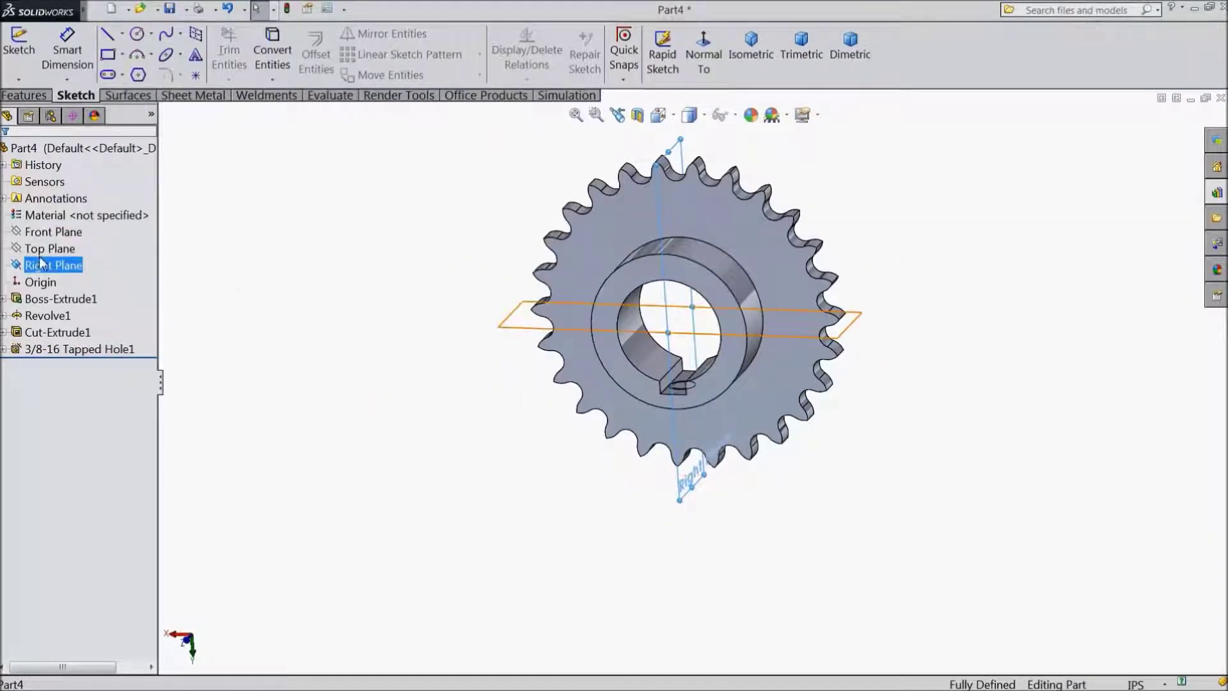
pyautogui.click(18, 45)
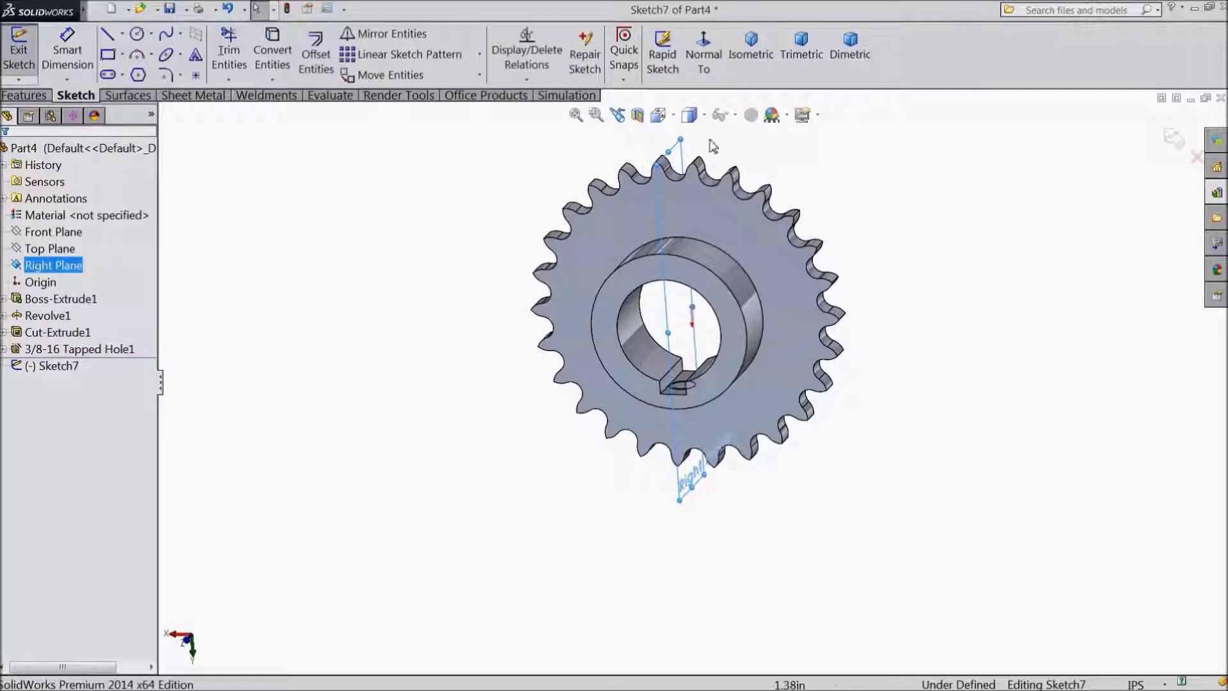
pyautogui.click(703, 54)
pyautogui.scroll(-3, 779, 160)
pyautogui.scroll(-2, 732, 187)
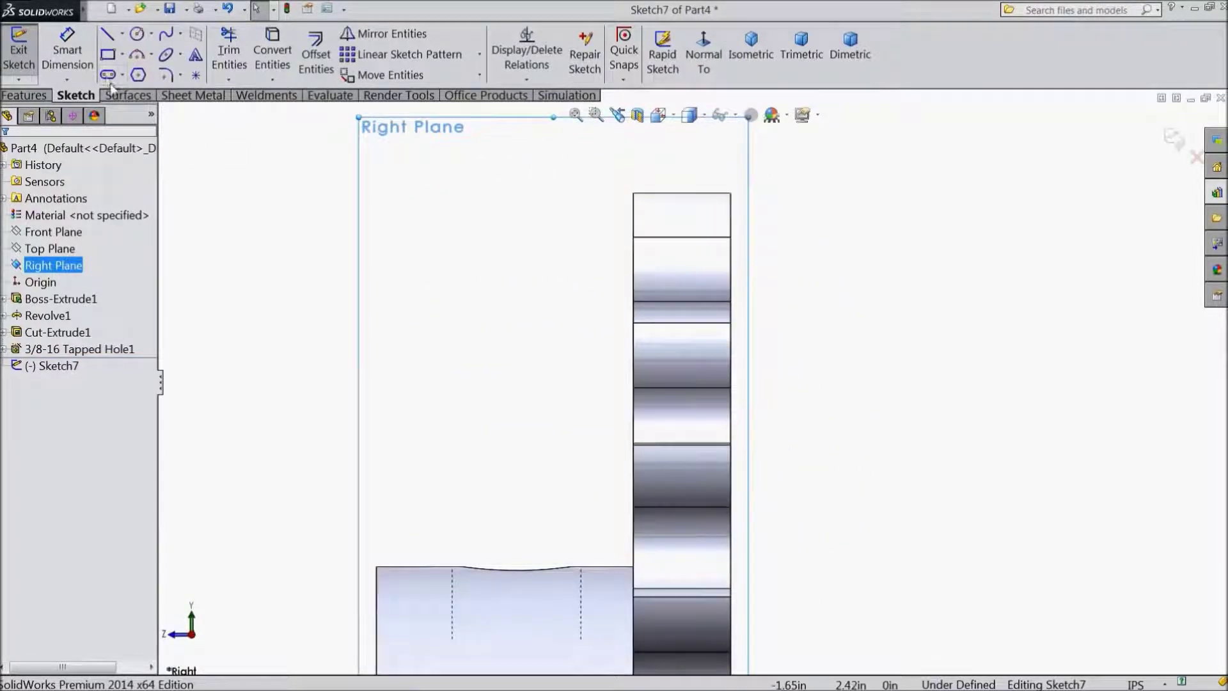
# - Draw two vertical centerlines at the gear's top edge, one left of the other
pyautogui.click(110, 40)
pyautogui.scroll(-1, 653, 284)
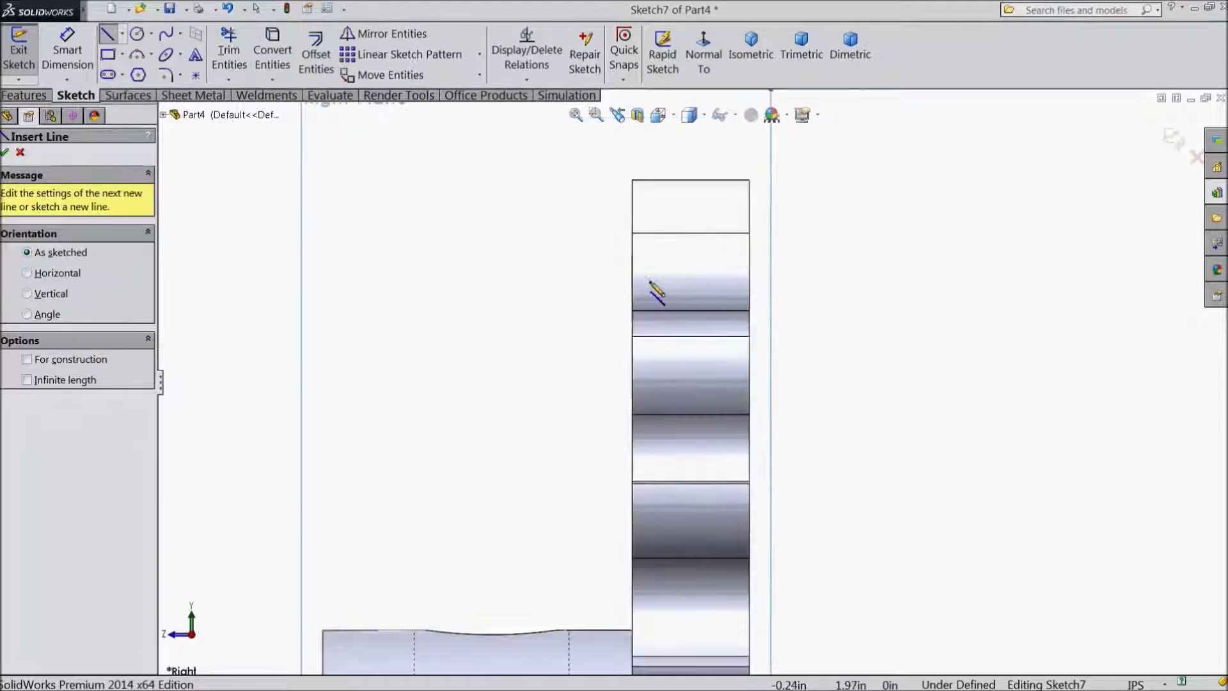
pyautogui.scroll(-1, 649, 281)
pyautogui.click(123, 40)
pyautogui.click(131, 74)
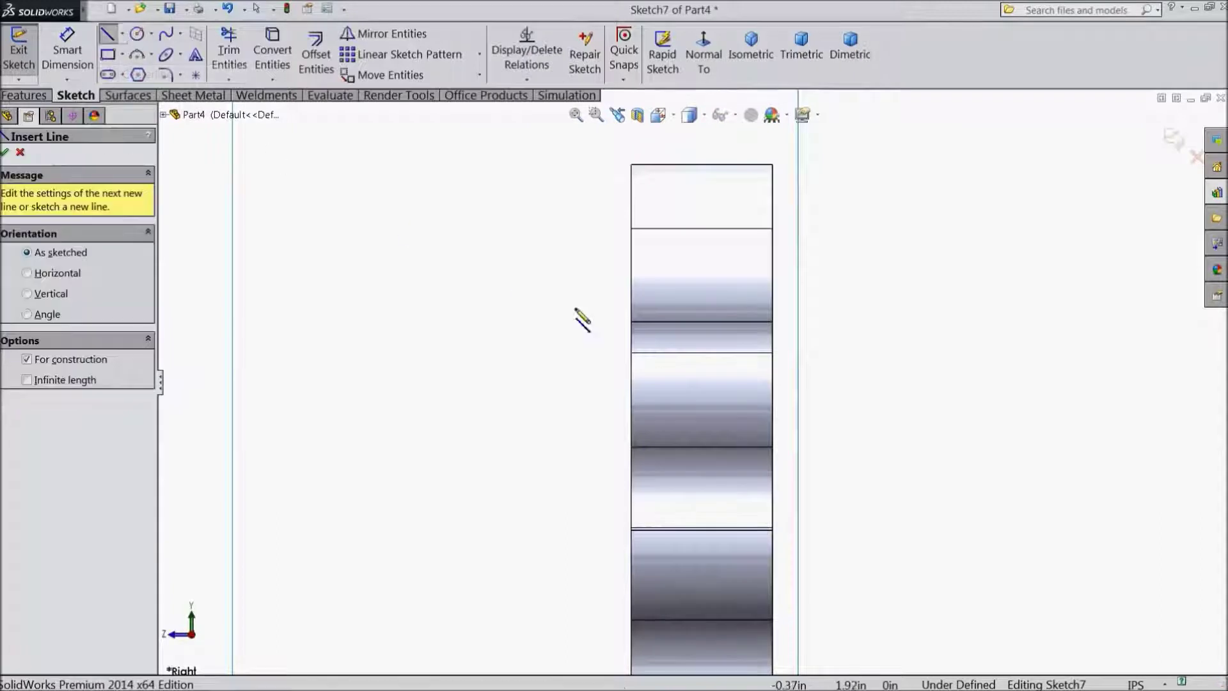
pyautogui.click(702, 165)
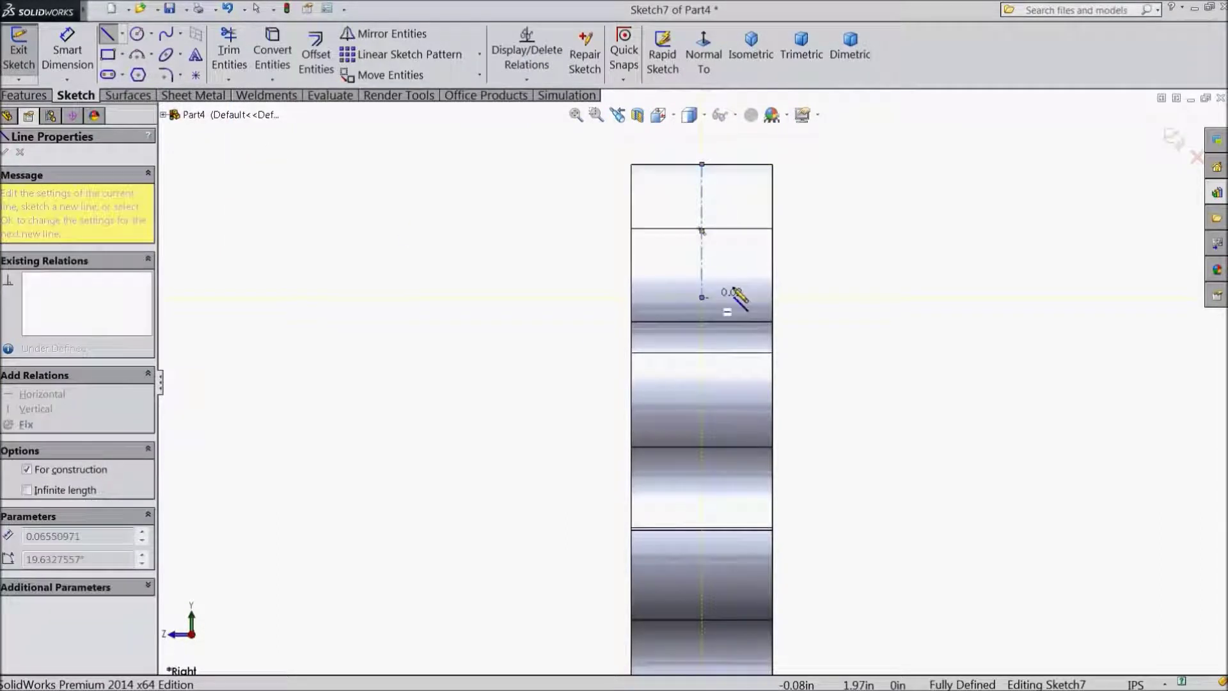
pyautogui.rightClick(841, 121)
pyautogui.click(864, 125)
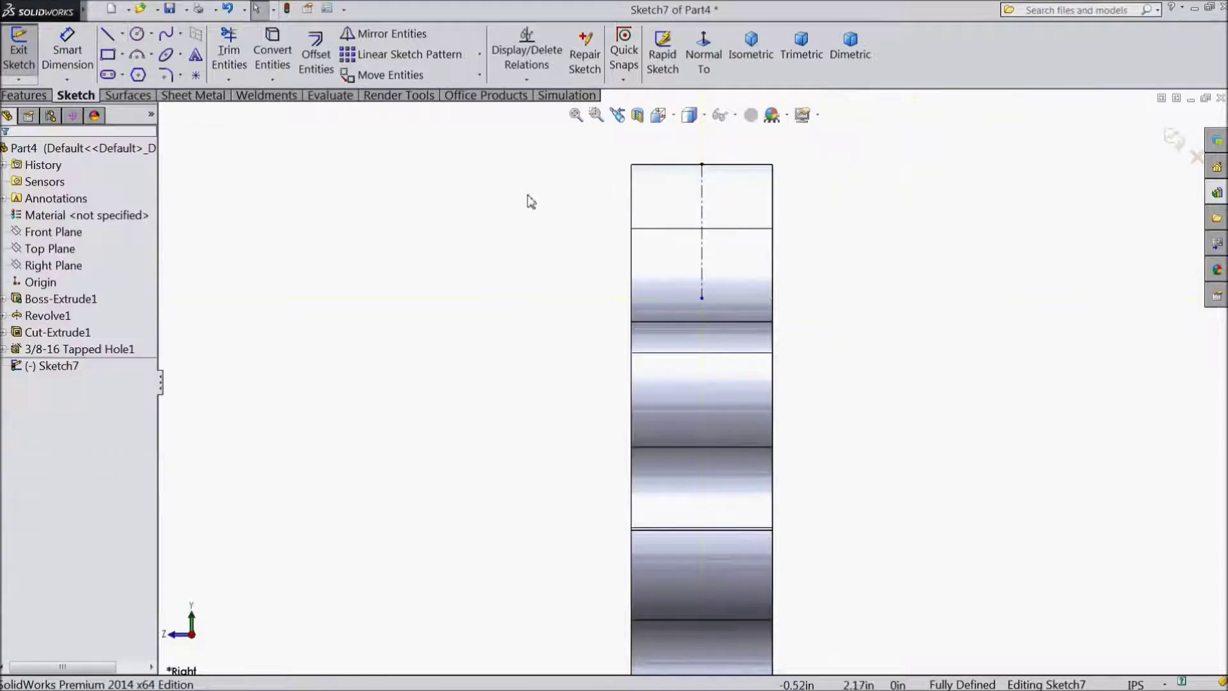
pyautogui.click(122, 34)
pyautogui.click(131, 74)
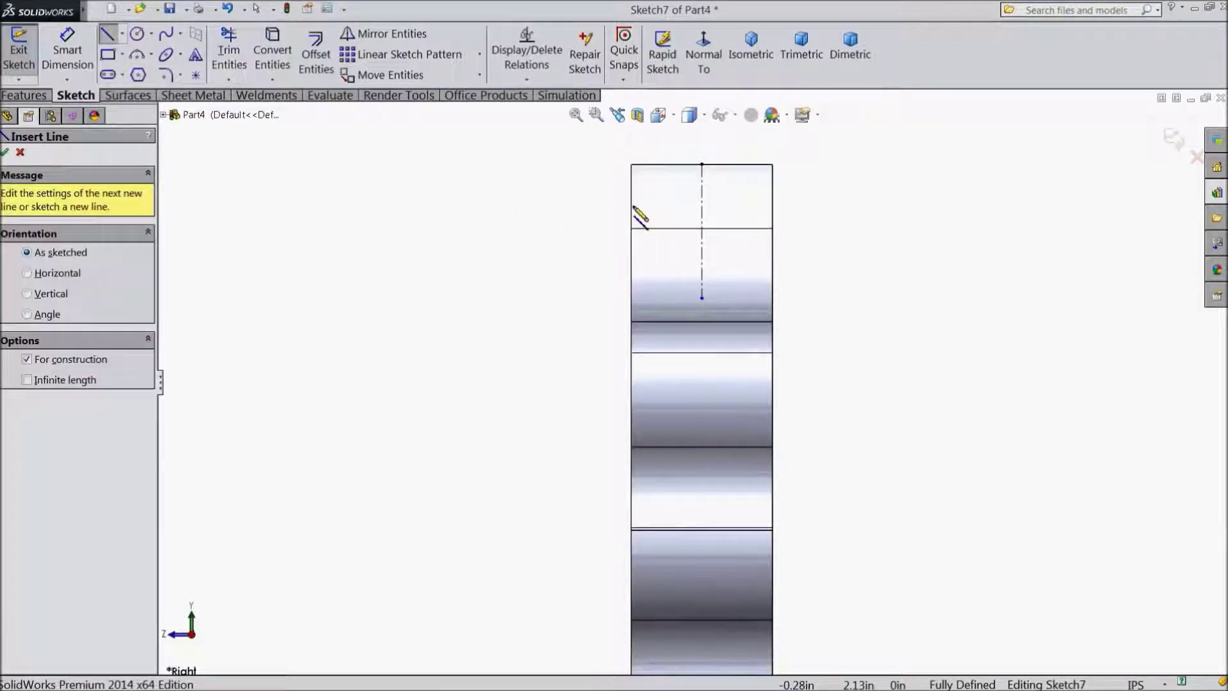
pyautogui.click(675, 149)
pyautogui.click(675, 291)
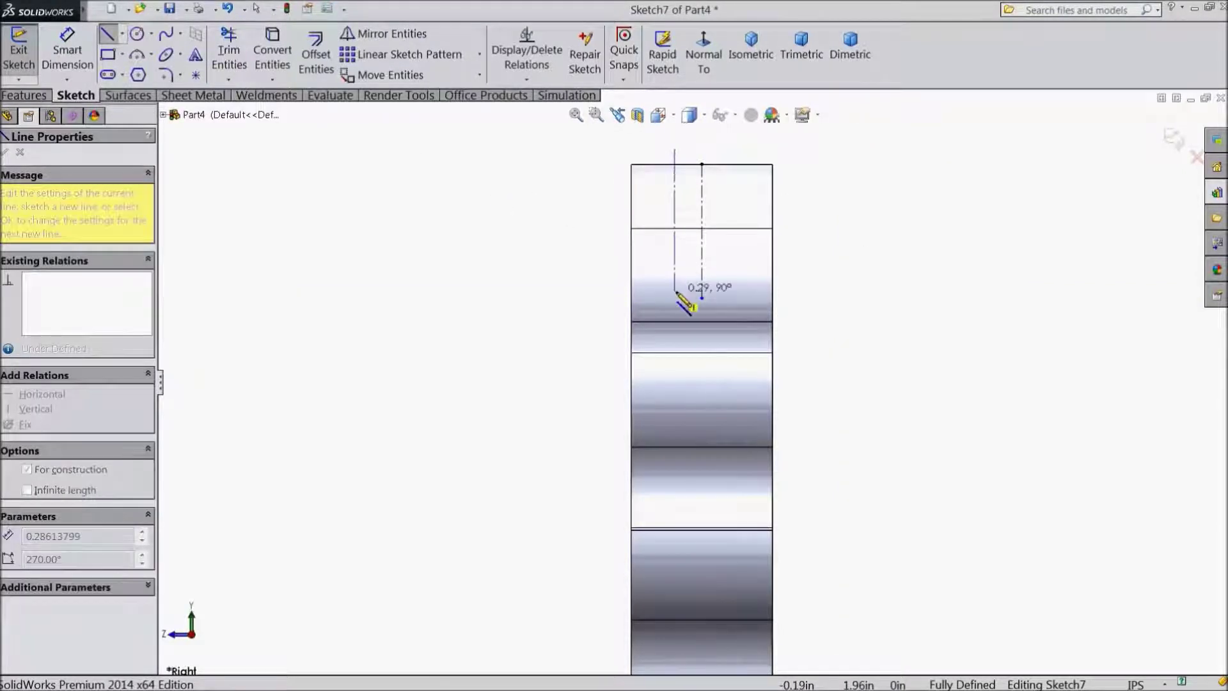
pyautogui.rightClick(825, 118)
pyautogui.click(832, 126)
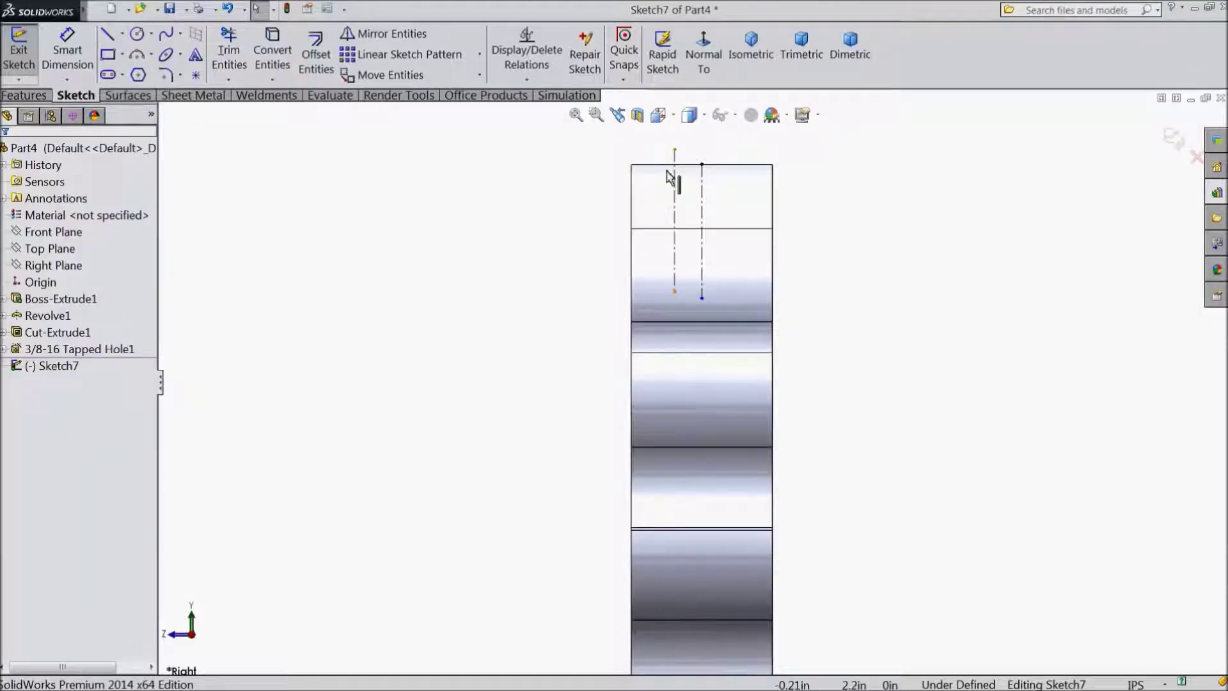
# - Dimension the centerline 1/16 inch from the part's left edge
pyautogui.click(81, 60)
pyautogui.scroll(-2, 652, 165)
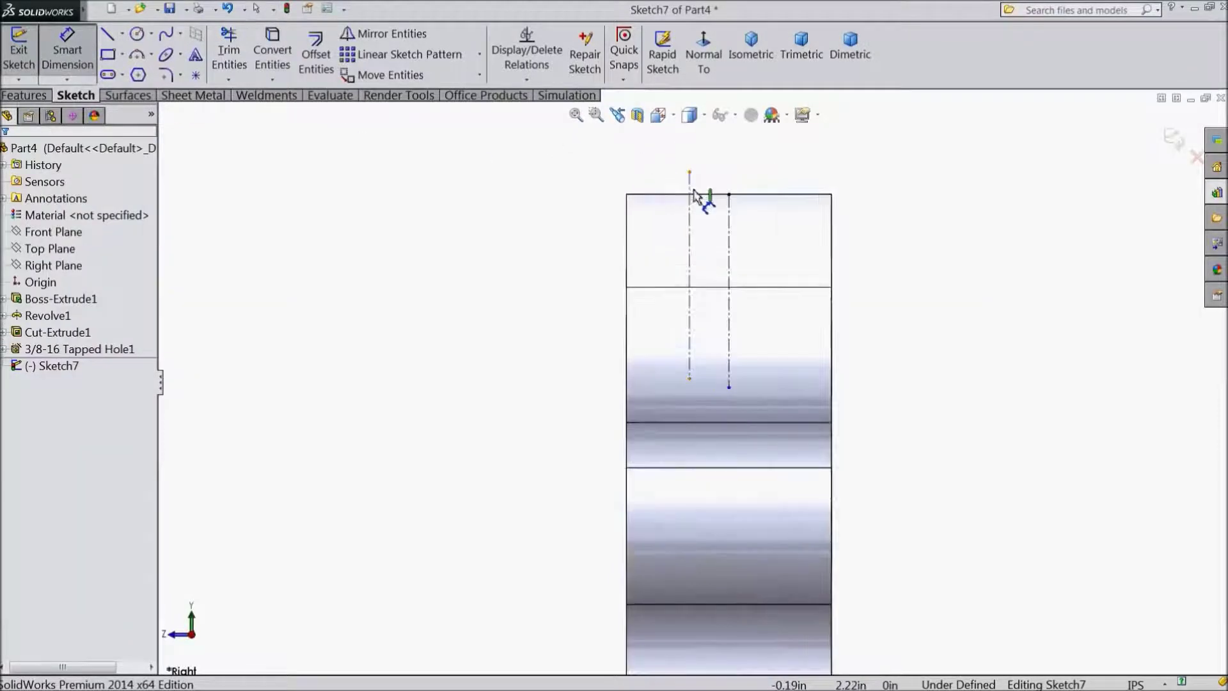
pyautogui.click(689, 191)
pyautogui.click(628, 231)
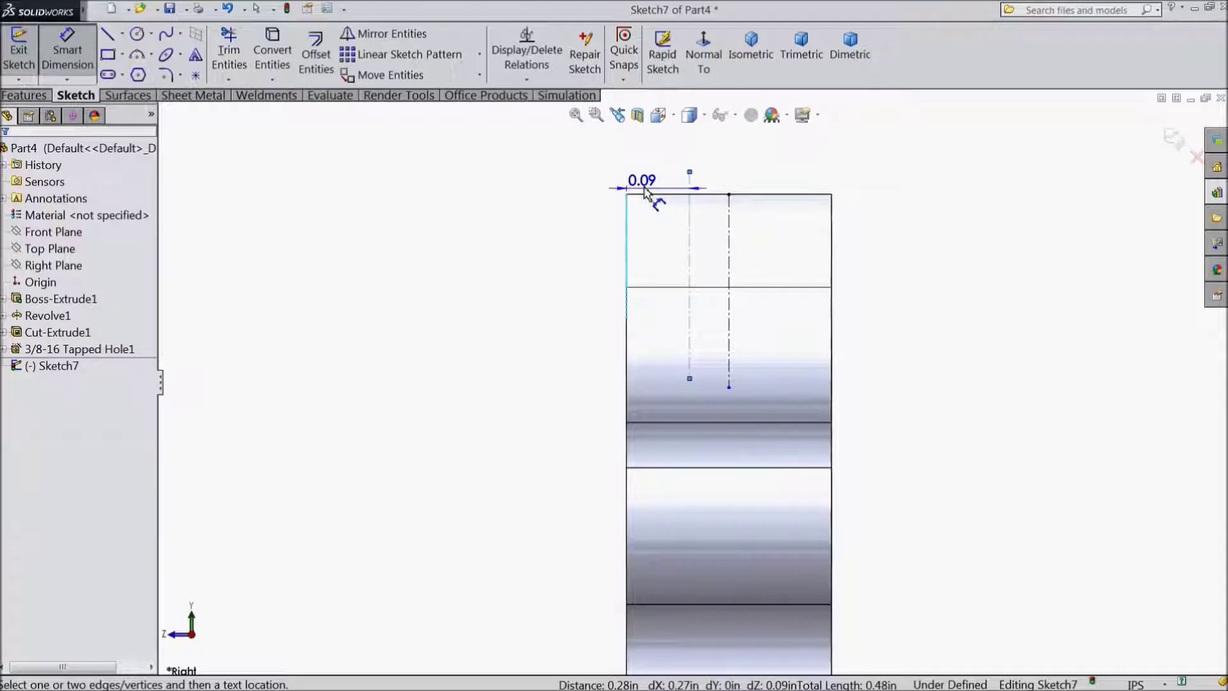
pyautogui.click(654, 159)
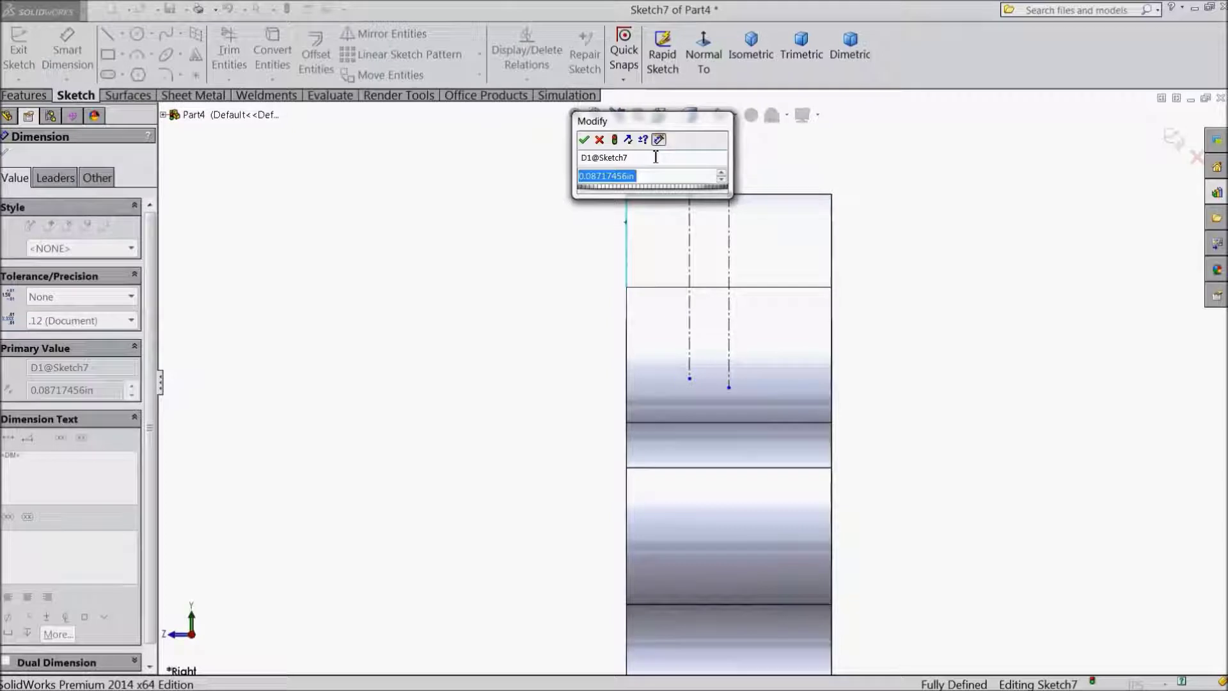
pyautogui.write('1/16')
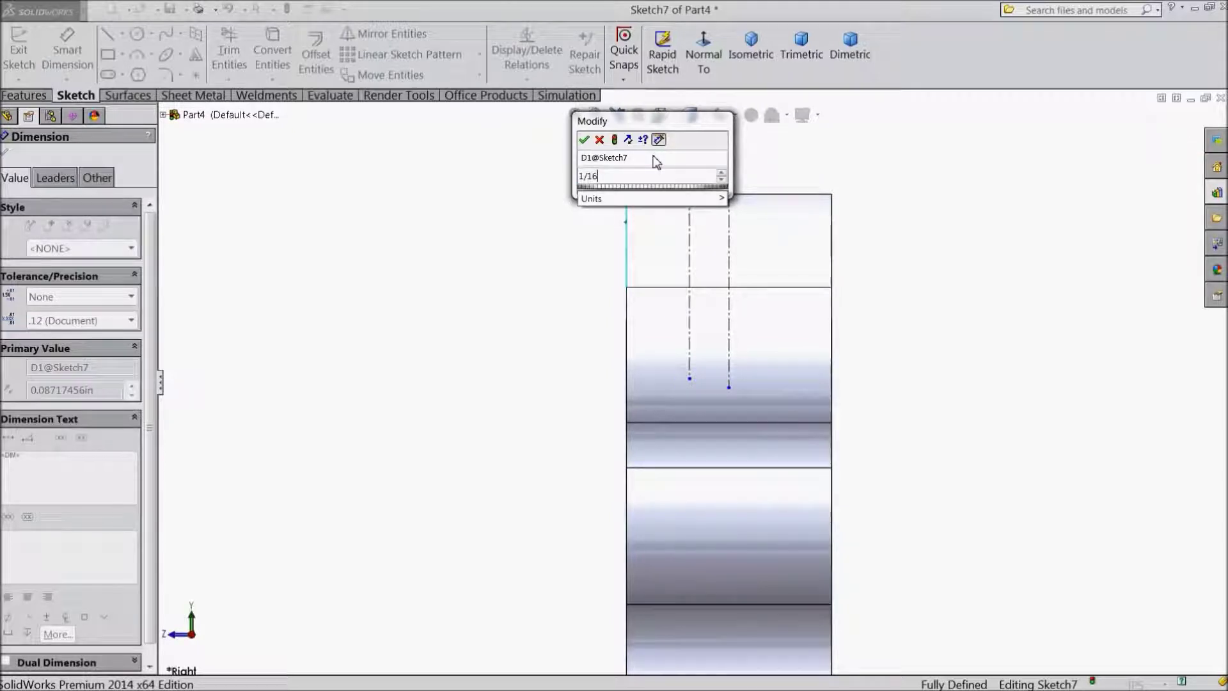
pyautogui.click(584, 139)
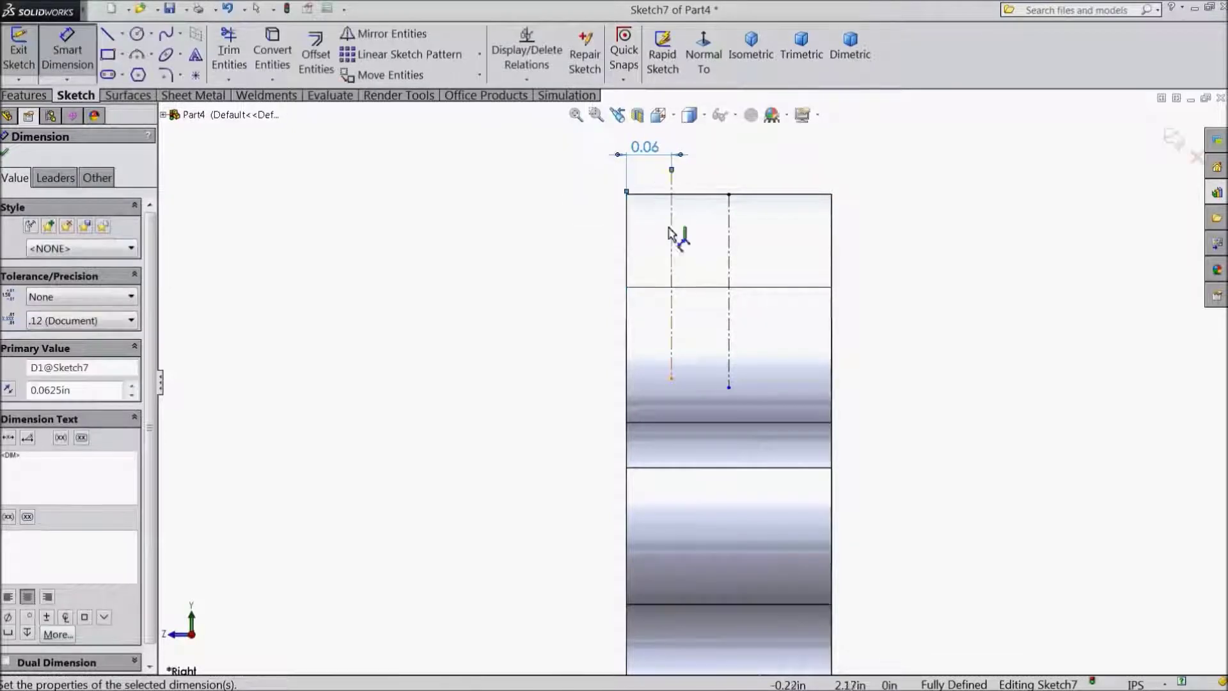
pyautogui.press('Escape')
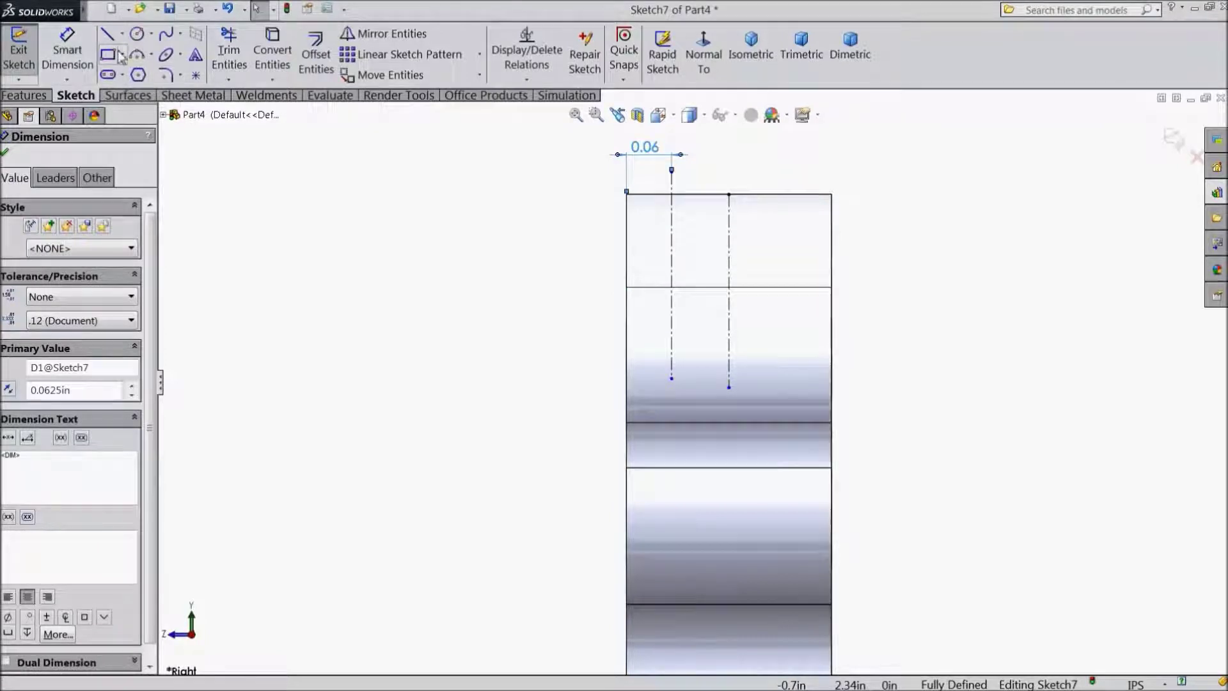
pyautogui.click(108, 39)
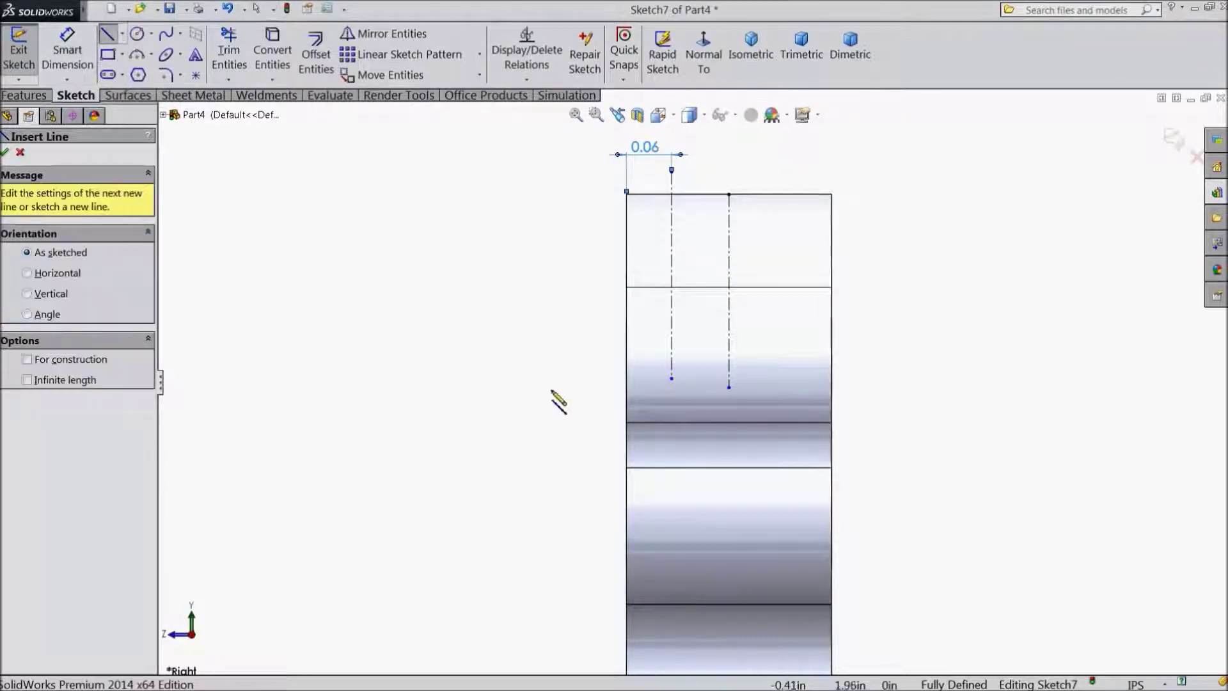
# - Draw the tooth outline's bottom, vertical and top lines out to the centerline
pyautogui.click(627, 403)
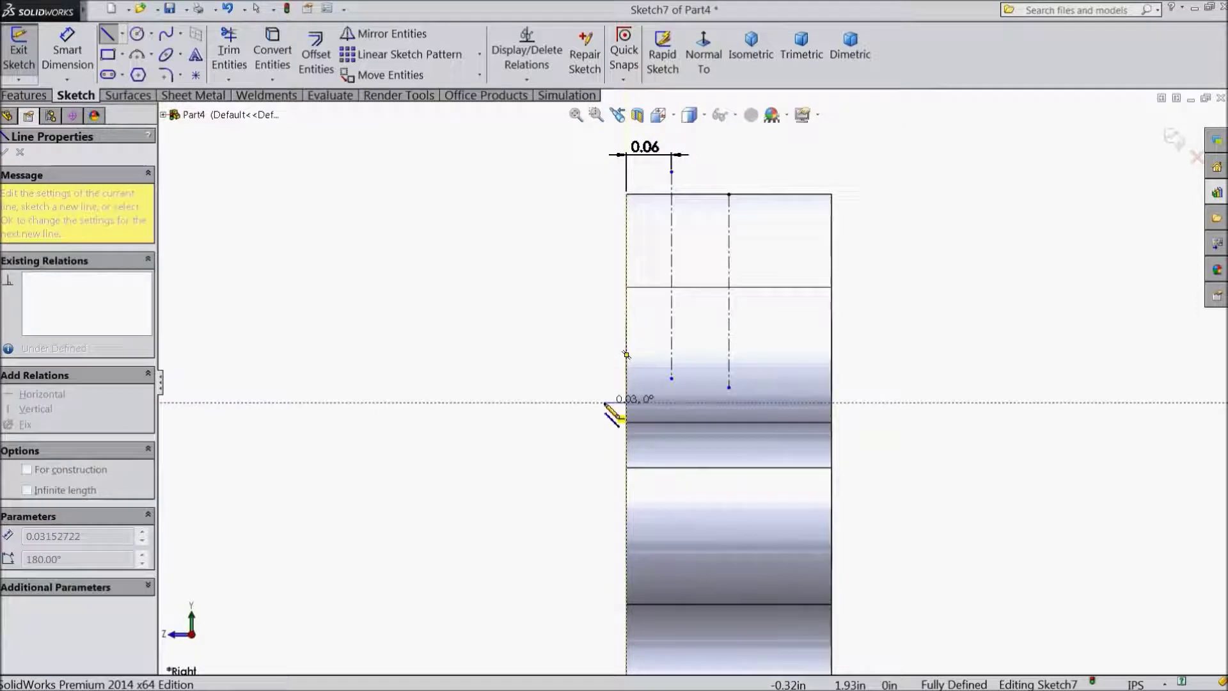
pyautogui.click(604, 178)
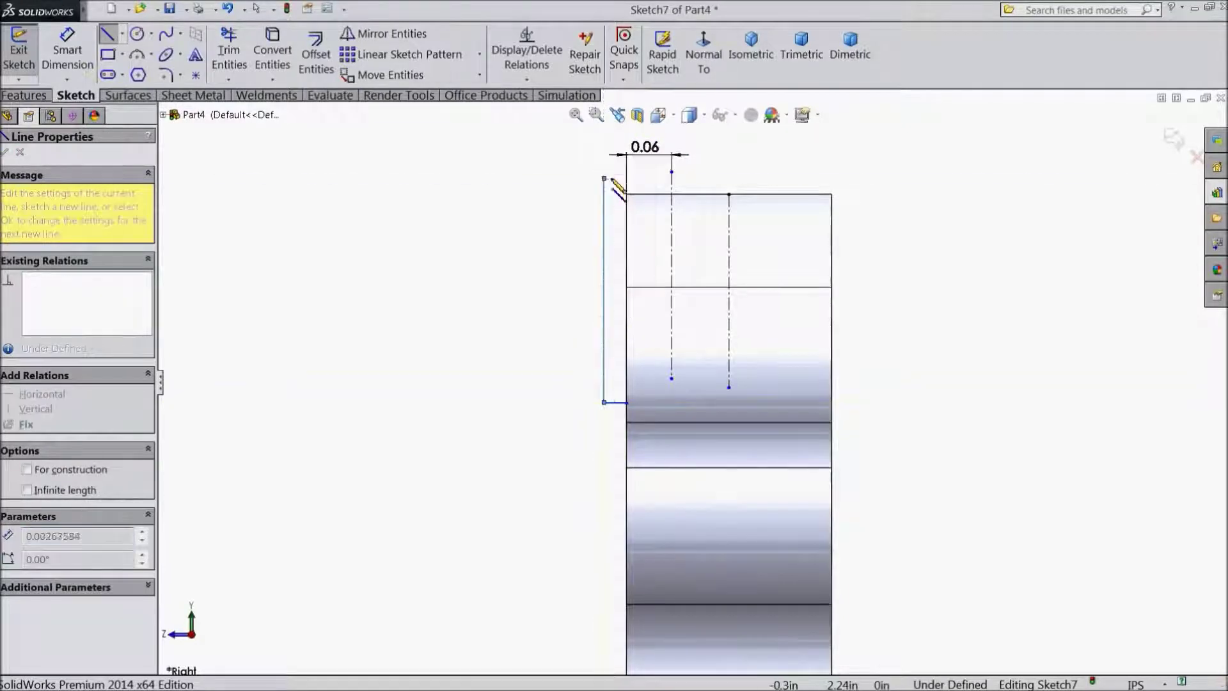
pyautogui.click(671, 178)
pyautogui.rightClick(722, 169)
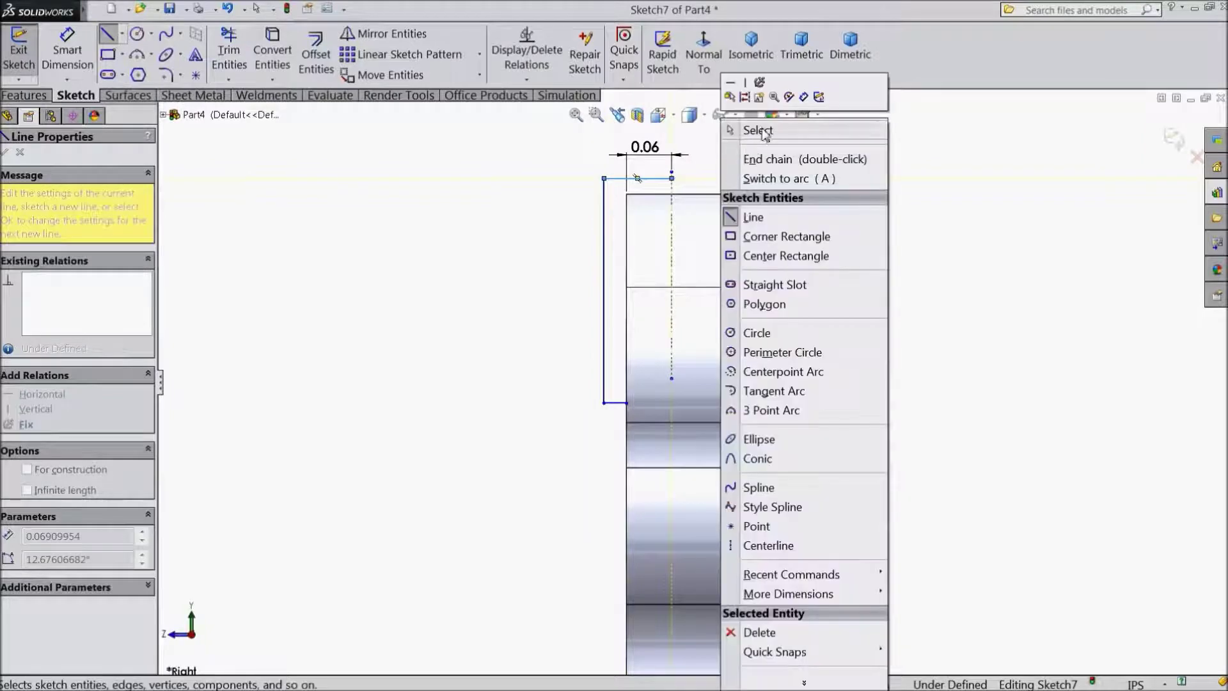
pyautogui.click(762, 128)
# - Draw a three-point arc from the centerline's top down to the bottom corner
pyautogui.click(151, 55)
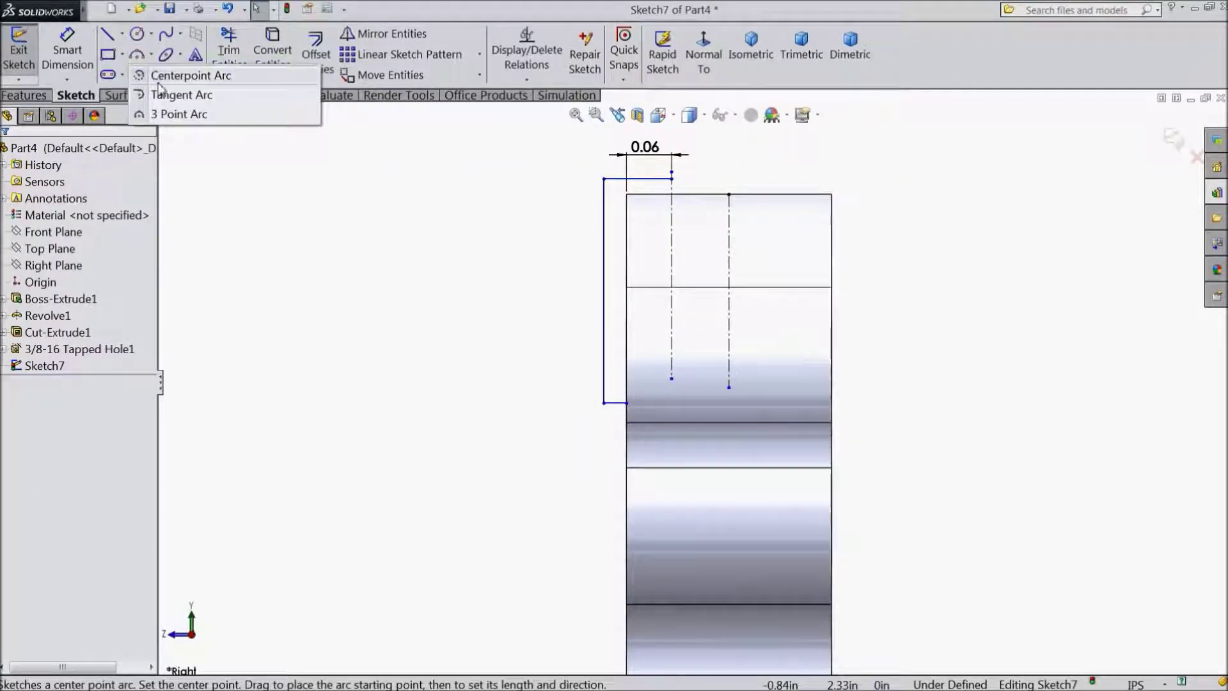
pyautogui.click(178, 109)
pyautogui.click(671, 171)
pyautogui.click(627, 402)
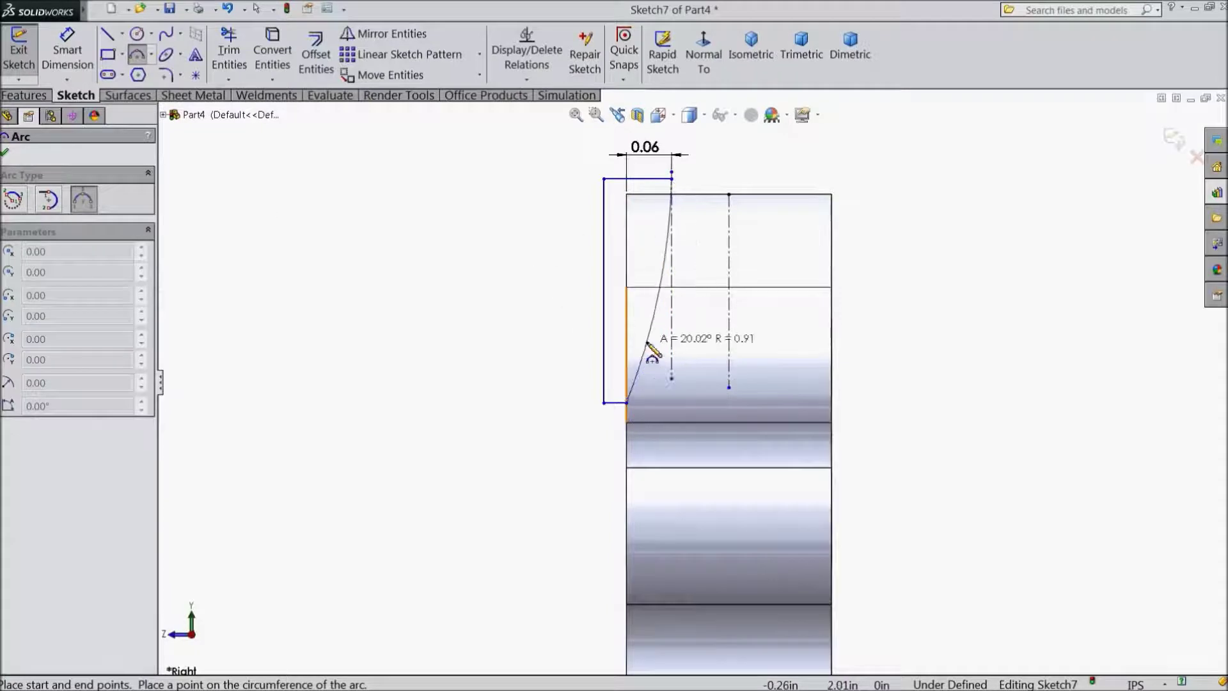
pyautogui.click(640, 328)
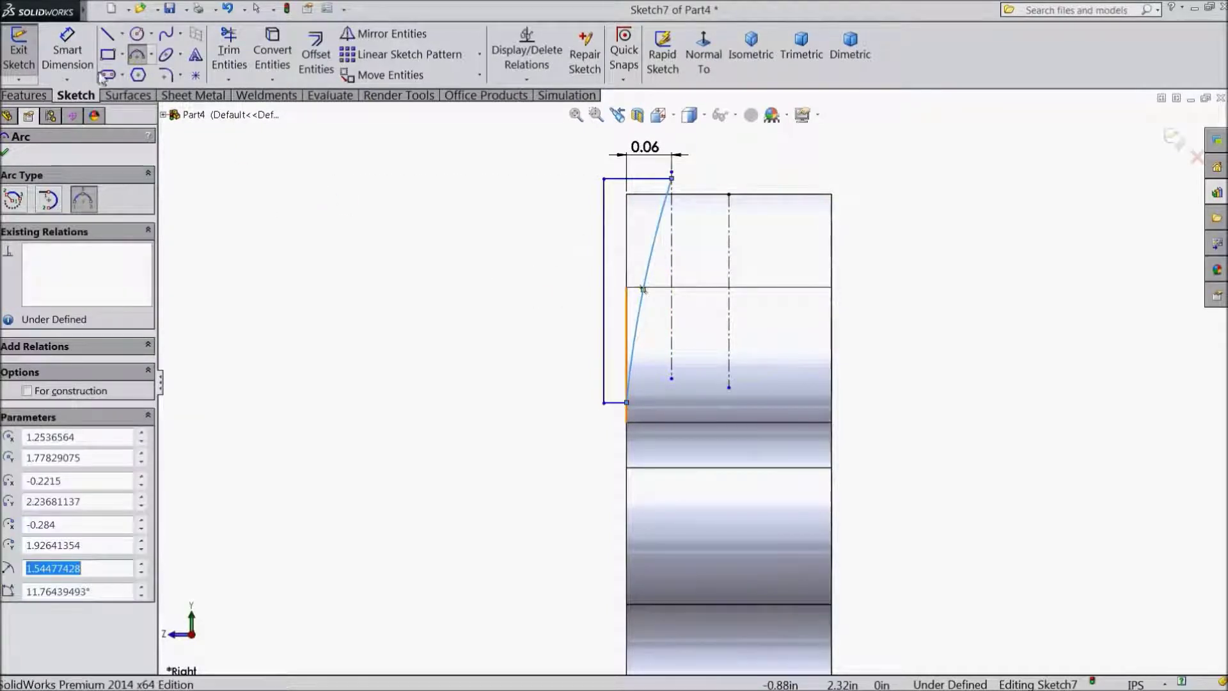
# - Dimension the arc's radius to 0.5 inch
pyautogui.click(67, 51)
pyautogui.click(650, 279)
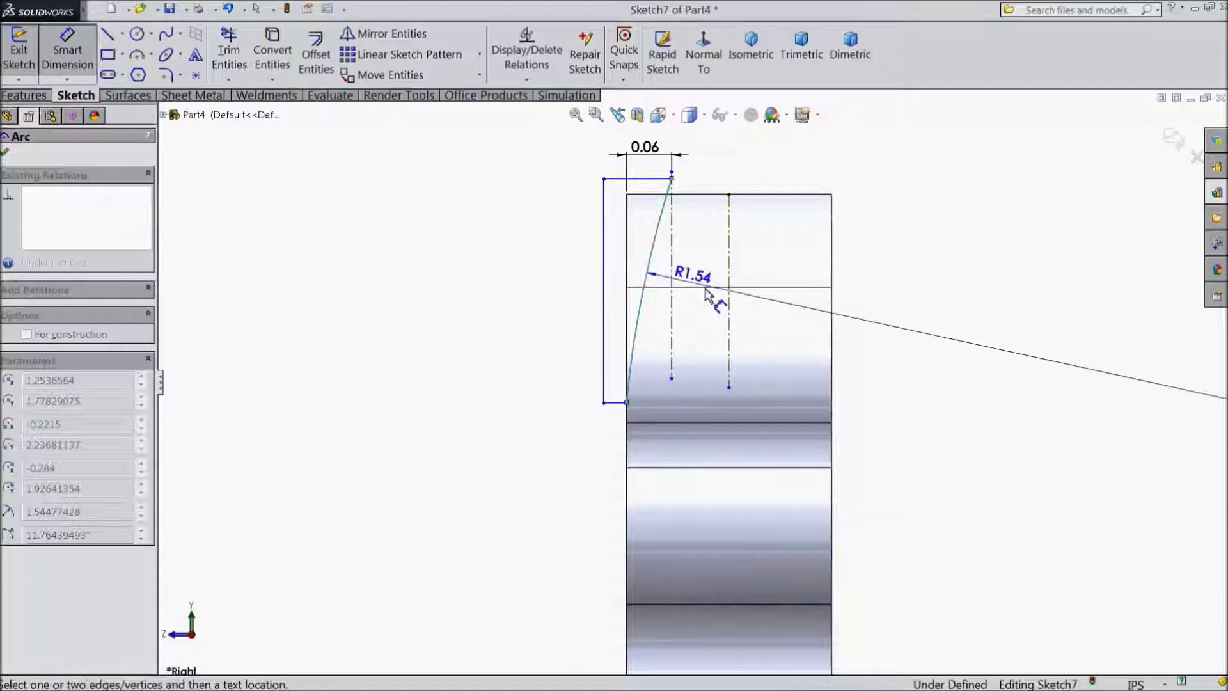
pyautogui.click(865, 334)
pyautogui.write('0.5')
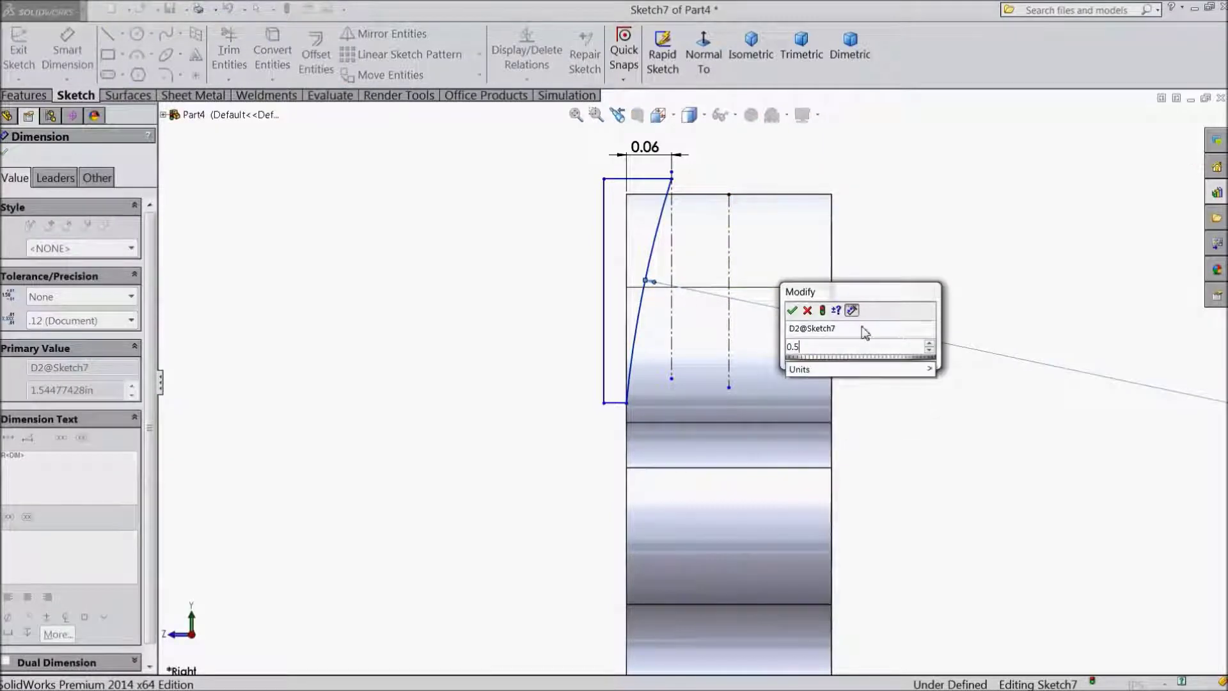
pyautogui.click(792, 311)
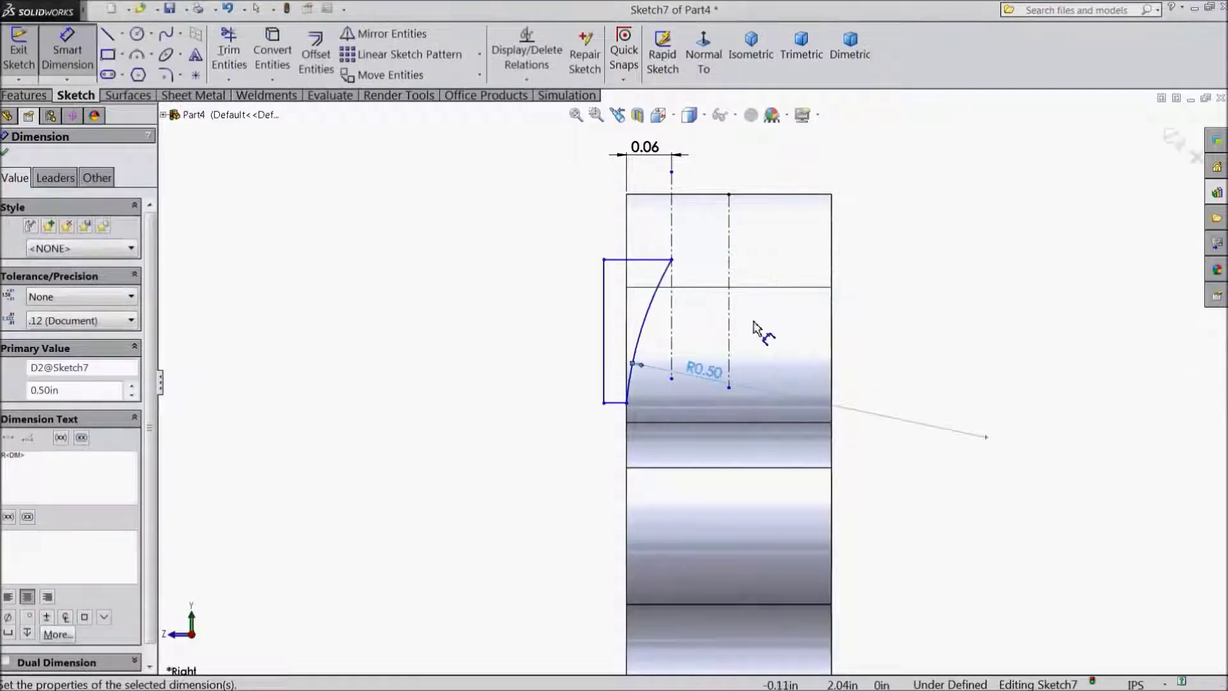
pyautogui.scroll(2, 424, 296)
pyautogui.scroll(2, 529, 350)
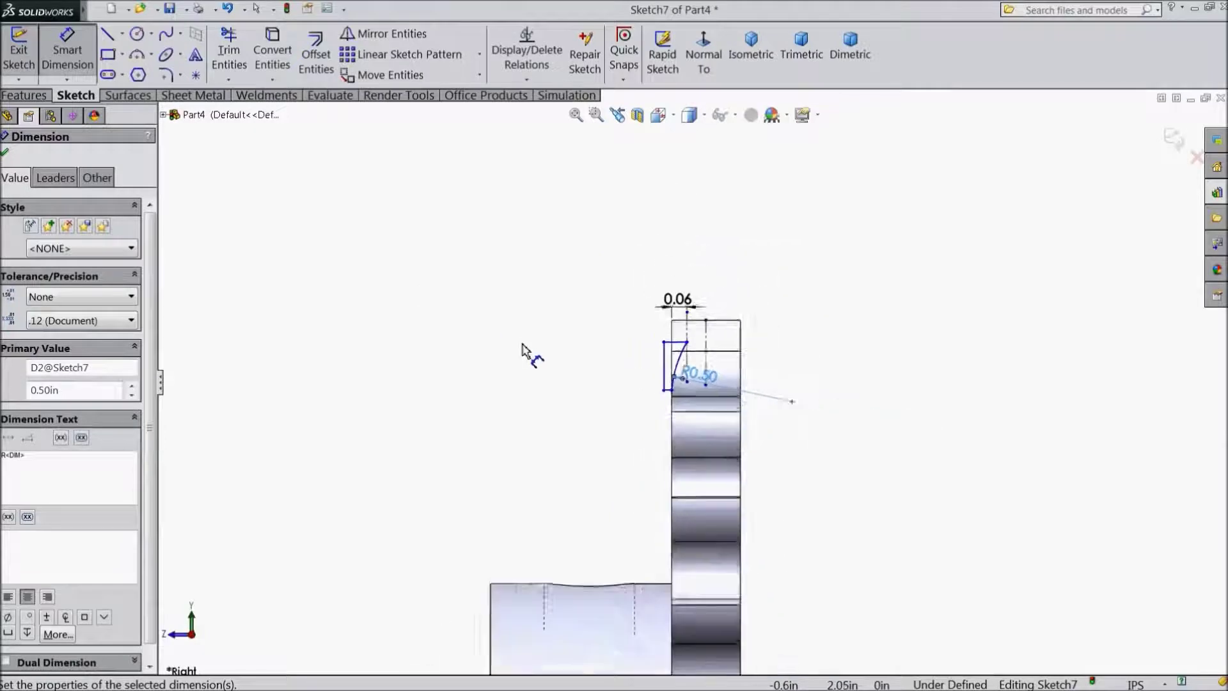
# - Draw a horizontal construction centerline along the bottom of the tooth outline
pyautogui.scroll(2, 556, 381)
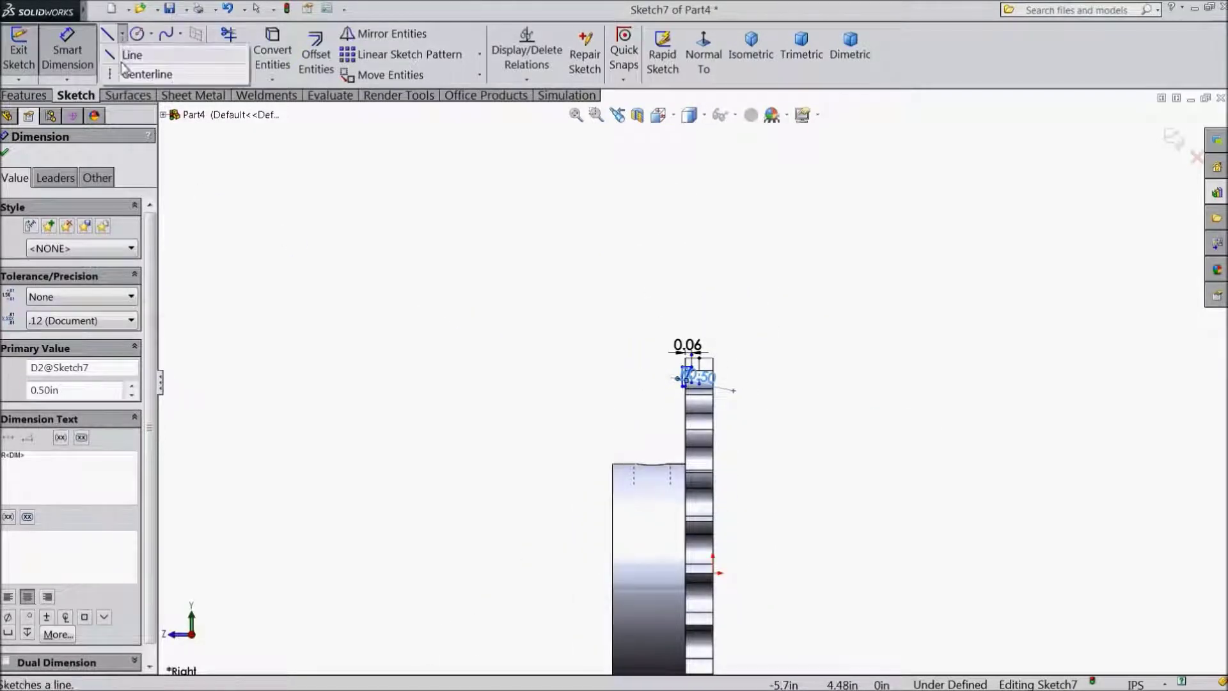
pyautogui.click(108, 34)
pyautogui.scroll(-1, 529, 416)
pyautogui.scroll(-1, 777, 579)
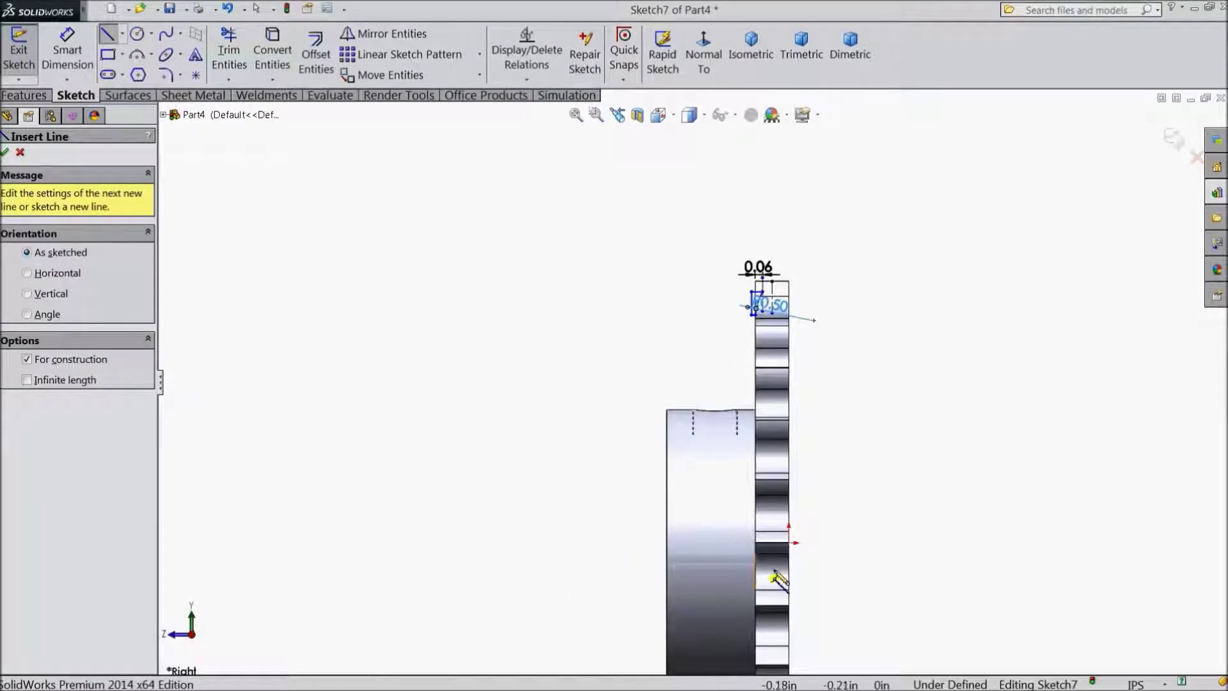
pyautogui.click(789, 542)
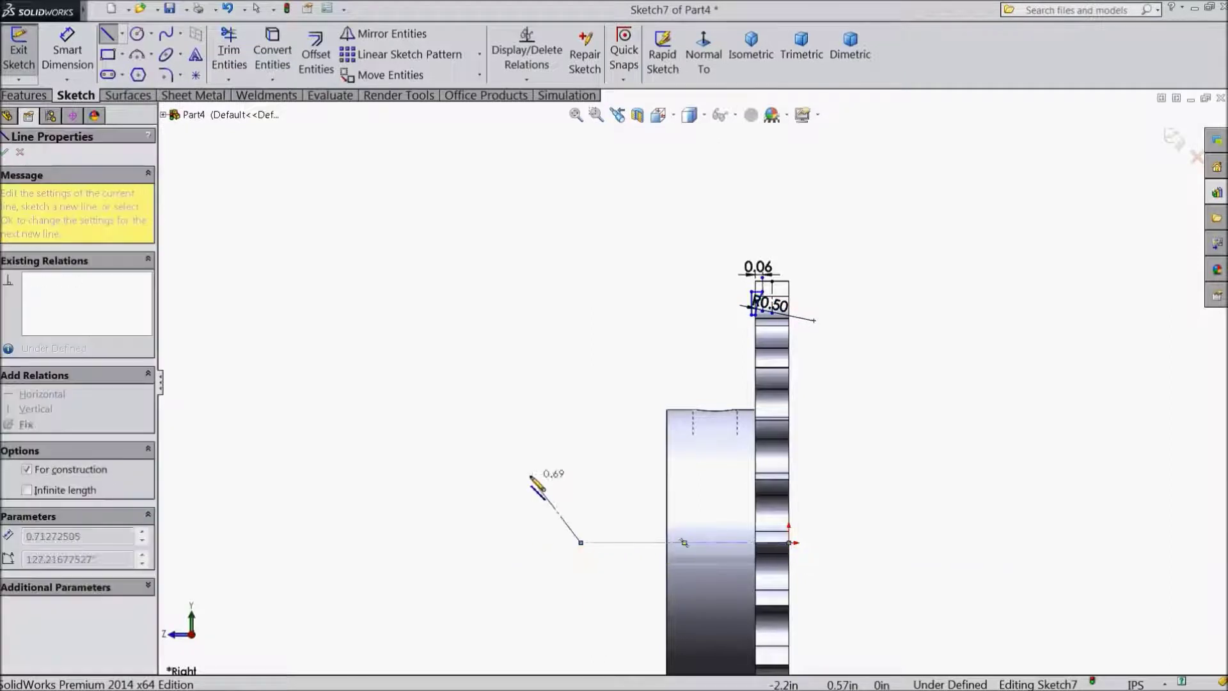
pyautogui.rightClick(535, 479)
pyautogui.click(568, 125)
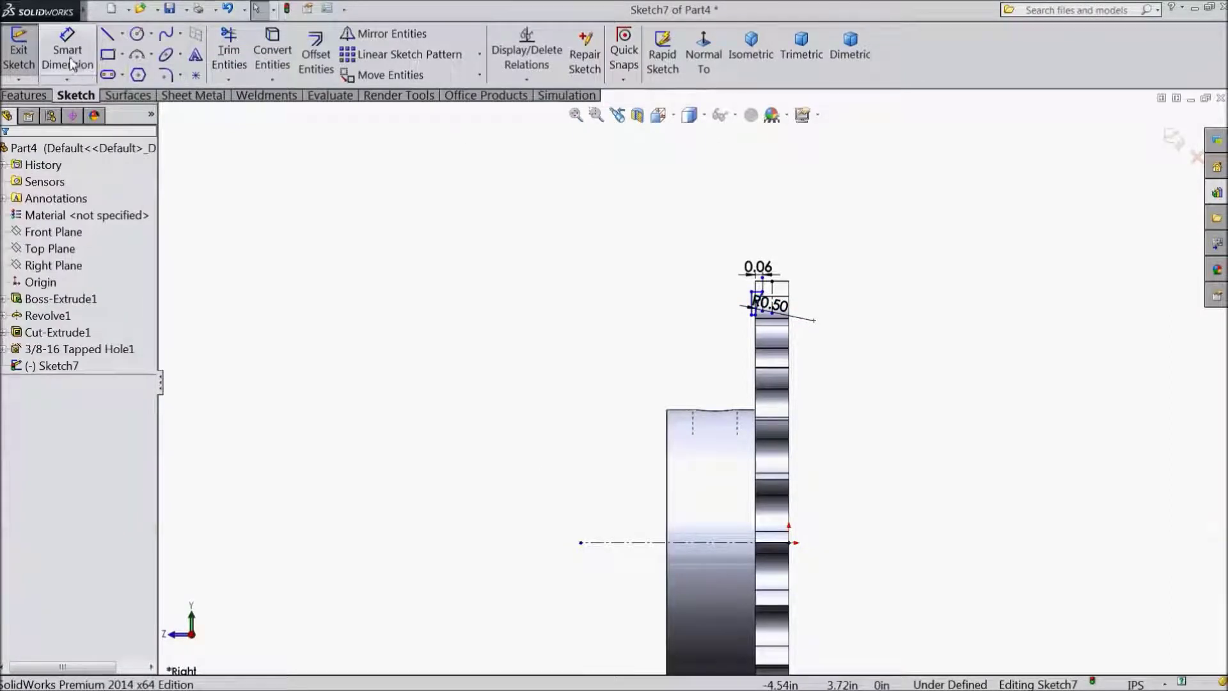
# - Dimension the short top line's distance from the centerline, about 1.99 inches
pyautogui.scroll(-2, 739, 345)
pyautogui.scroll(-2, 729, 318)
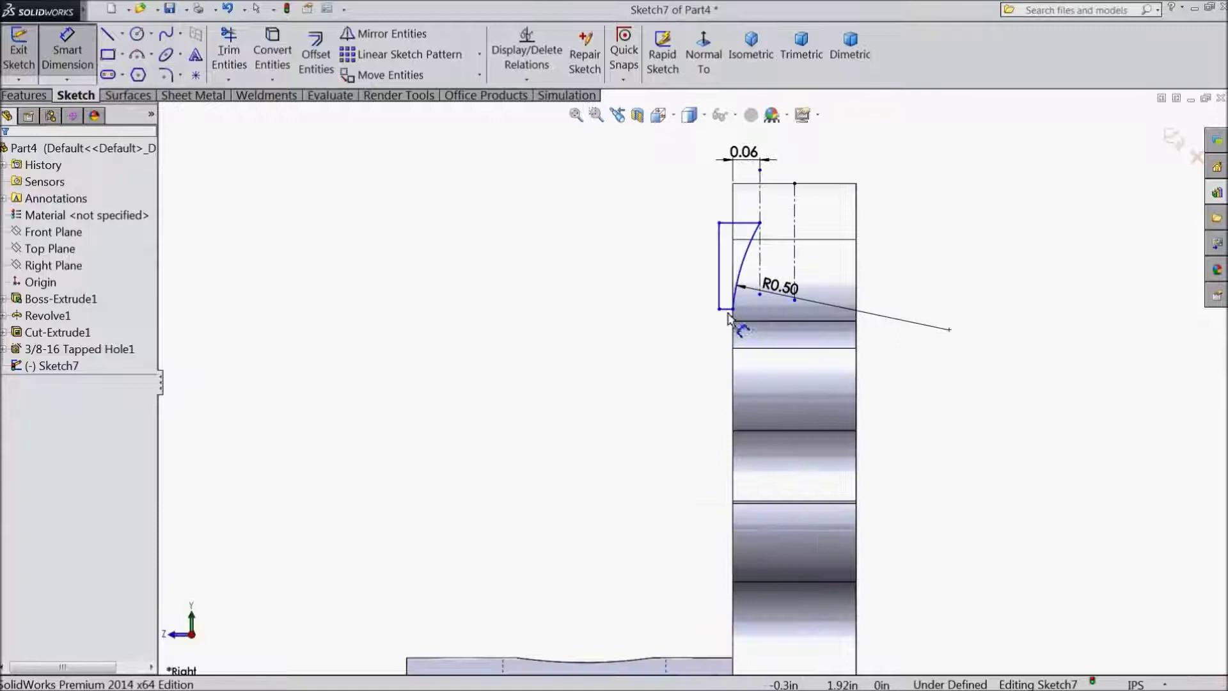
pyautogui.click(727, 313)
pyautogui.scroll(5, 659, 371)
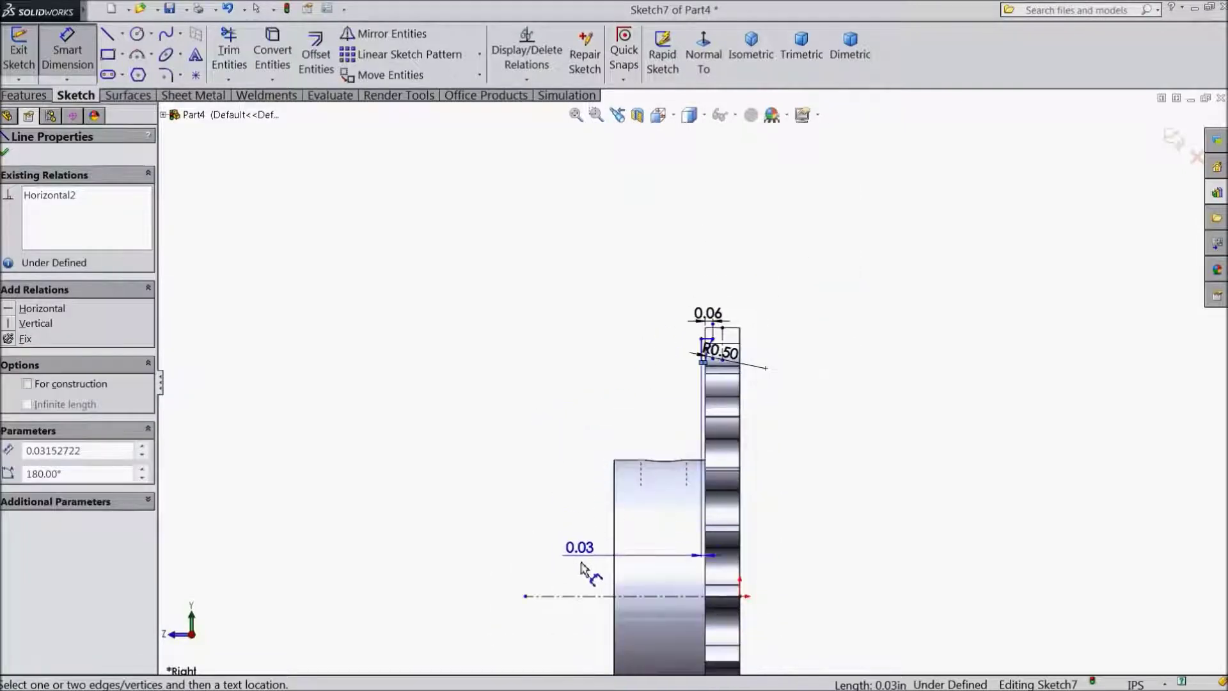
pyautogui.click(580, 596)
pyautogui.click(551, 484)
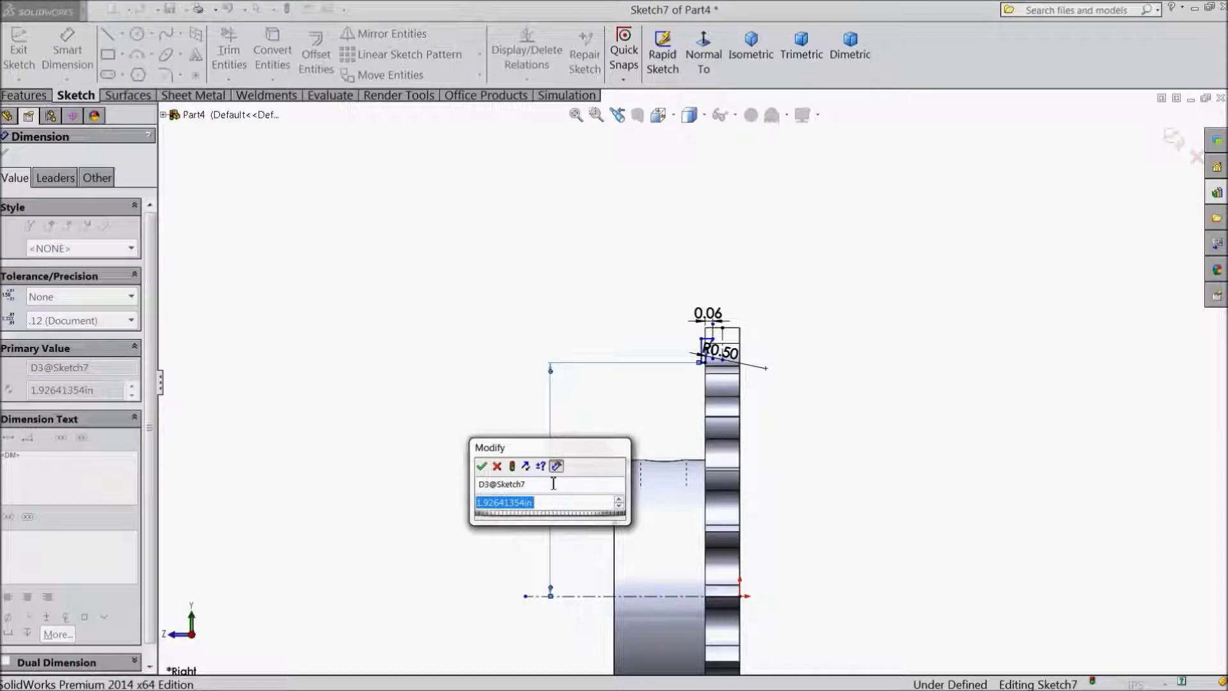
pyautogui.write('1.985')
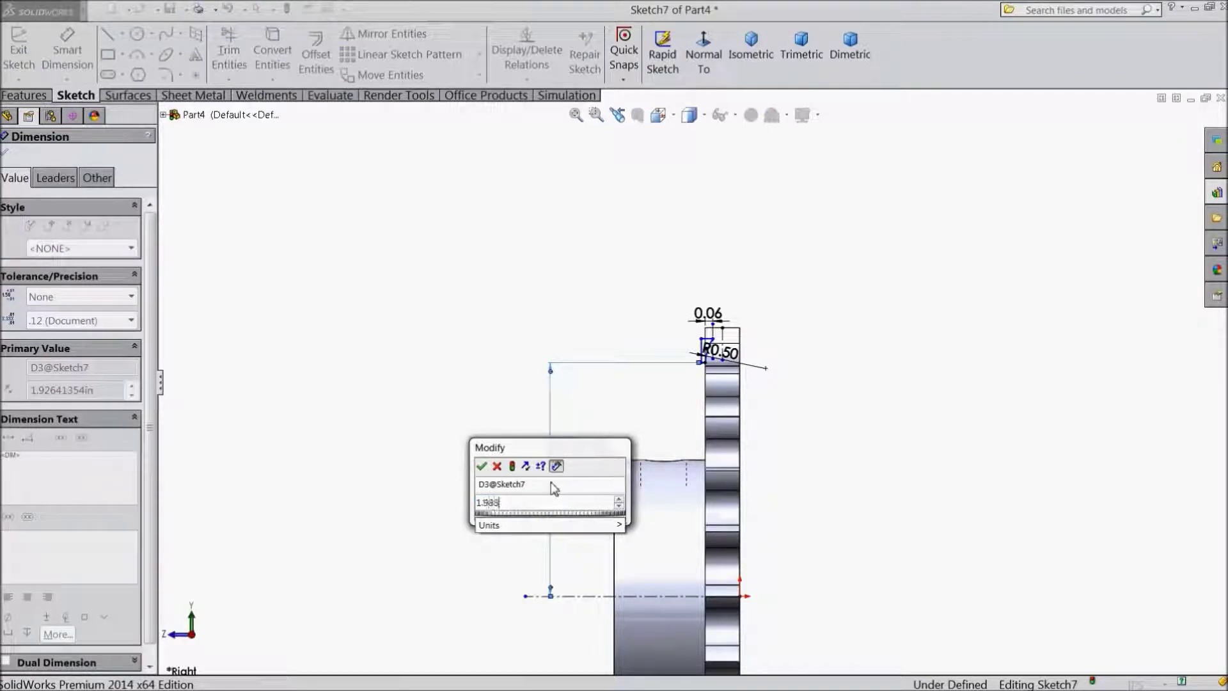
pyautogui.click(483, 468)
# - Dimension the other horizontal line 2.24 inches above the centerline
pyautogui.scroll(-4, 674, 353)
pyautogui.click(673, 354)
pyautogui.scroll(2, 674, 353)
pyautogui.scroll(2, 674, 353)
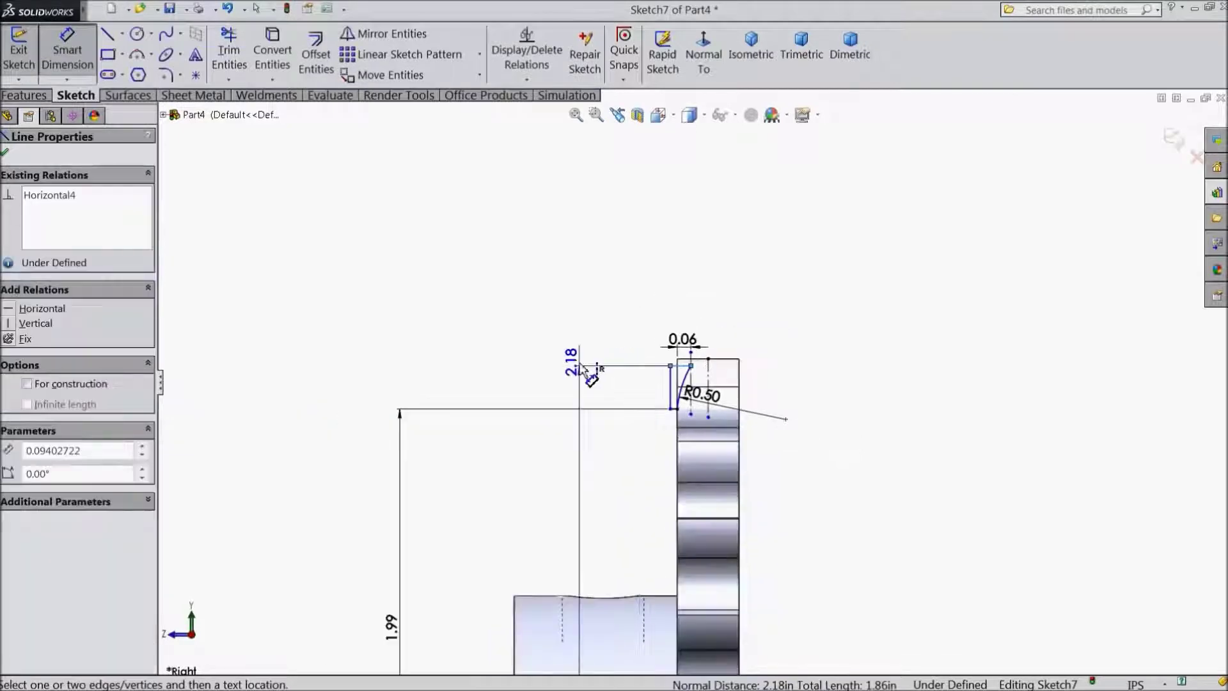
pyautogui.click(427, 505)
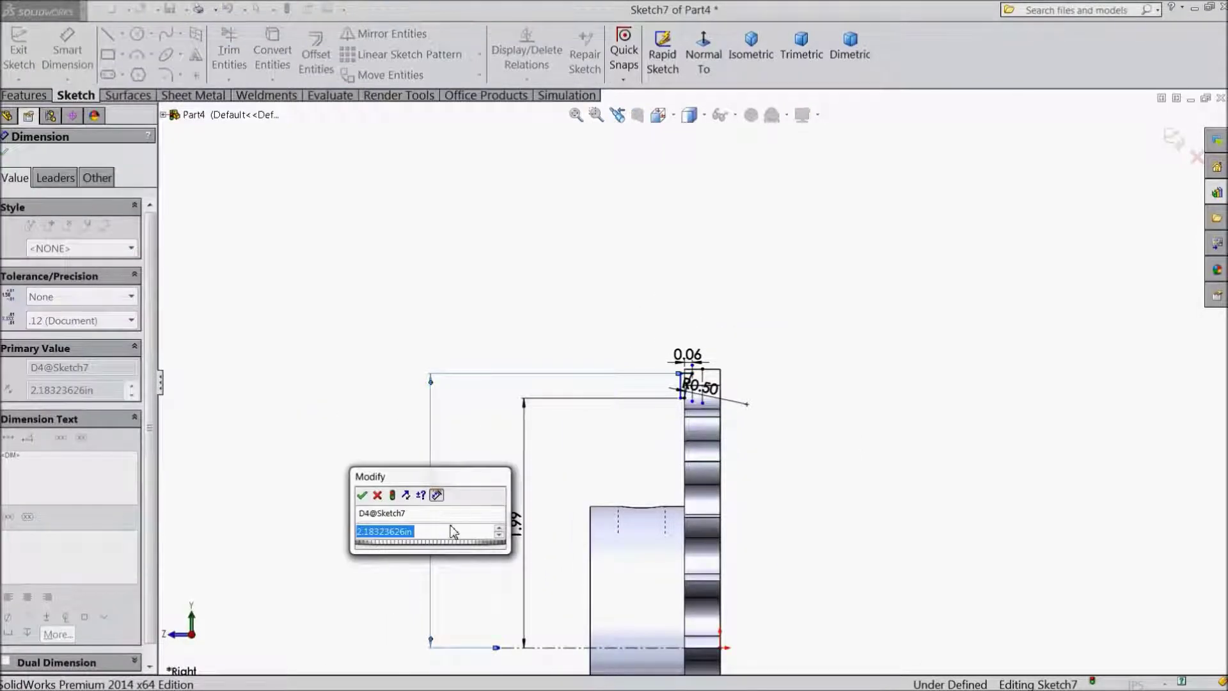
pyautogui.write('2.24')
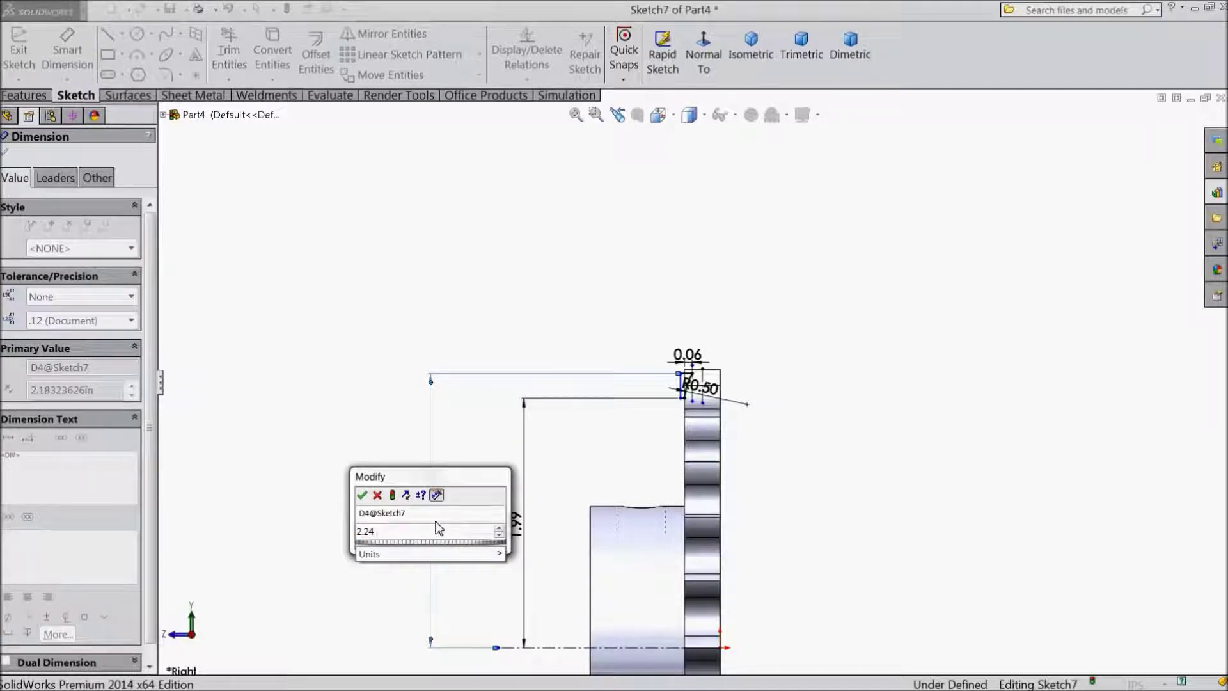
pyautogui.click(362, 495)
pyautogui.scroll(-4, 696, 383)
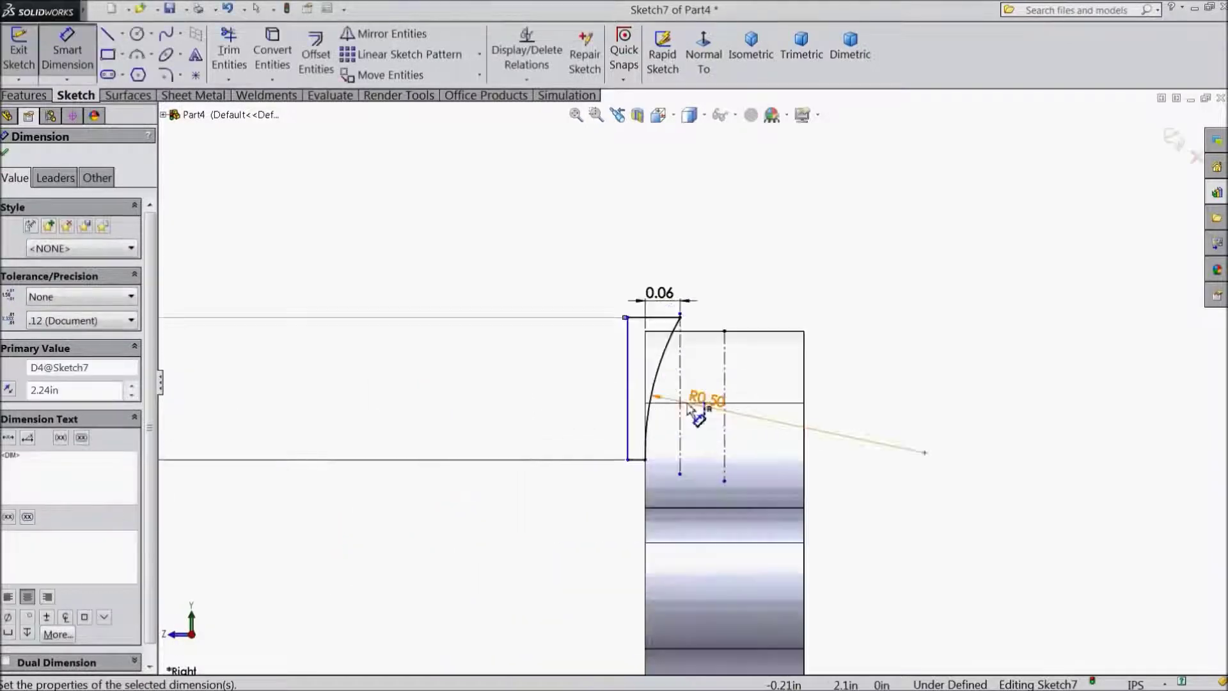
pyautogui.click(4, 154)
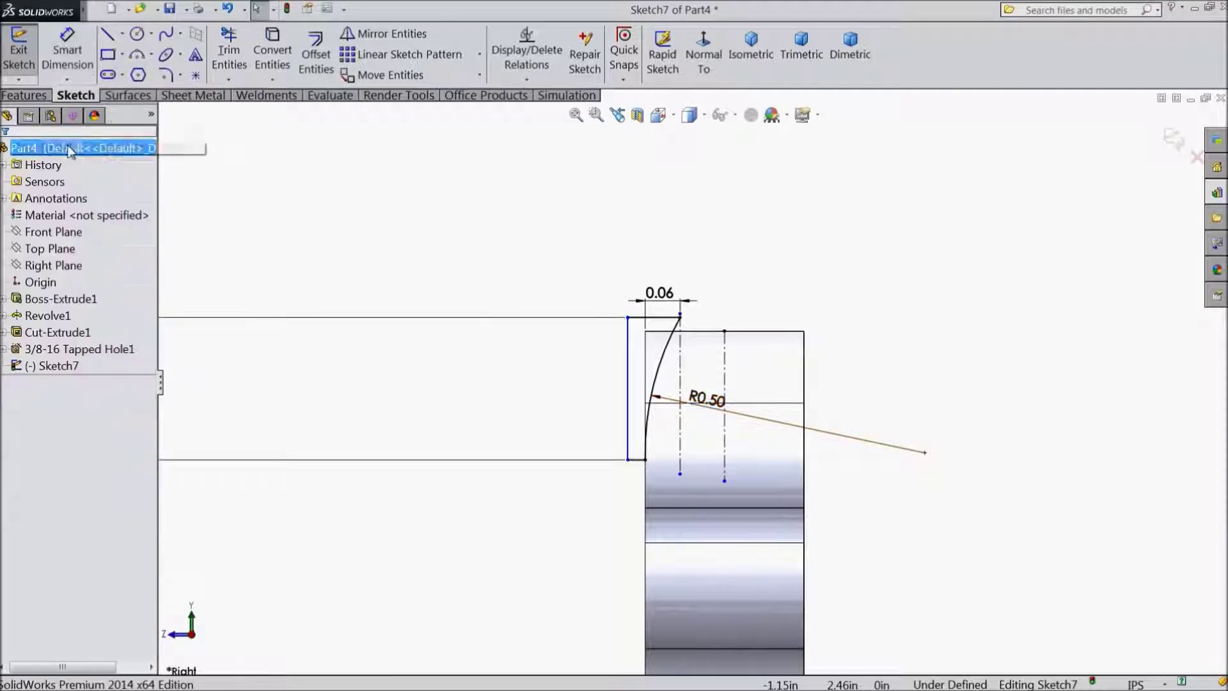
pyautogui.click(387, 34)
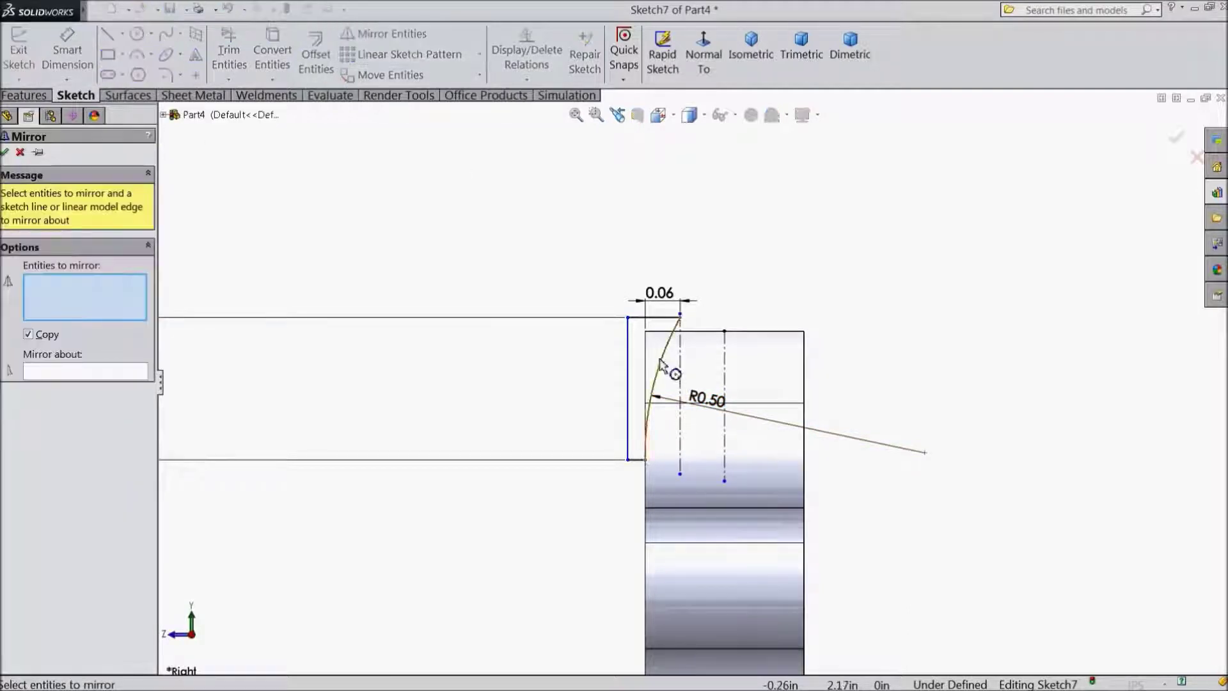
# - Mirror the tooth arc and vertical line about the centerline
pyautogui.click(660, 362)
pyautogui.click(627, 349)
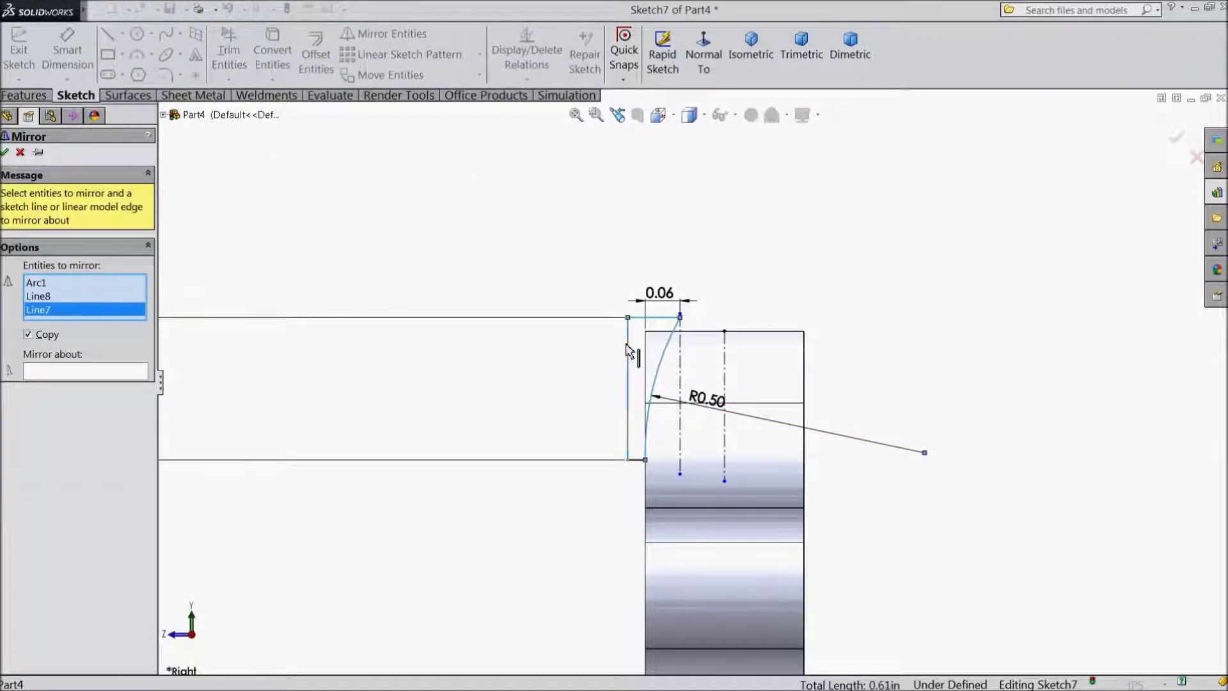
pyautogui.click(124, 374)
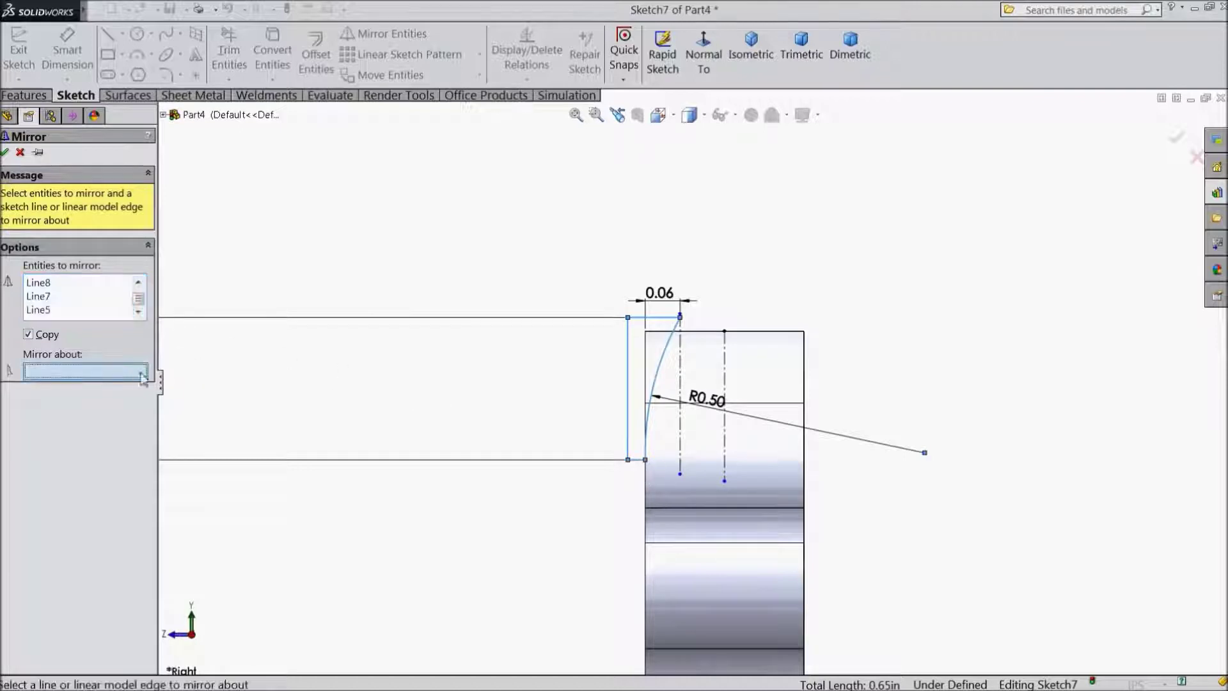
pyautogui.click(725, 378)
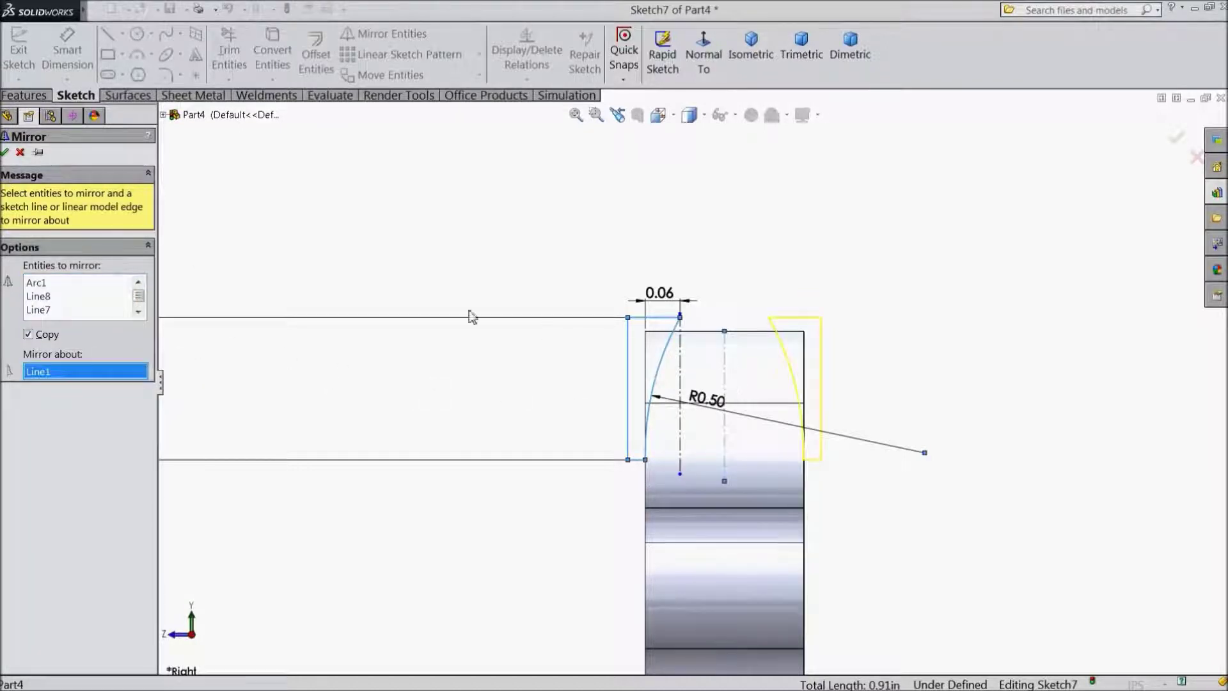
pyautogui.click(6, 153)
# - Revolve-cut the tooth profile 360° about the horizontal centerline
pyautogui.click(25, 94)
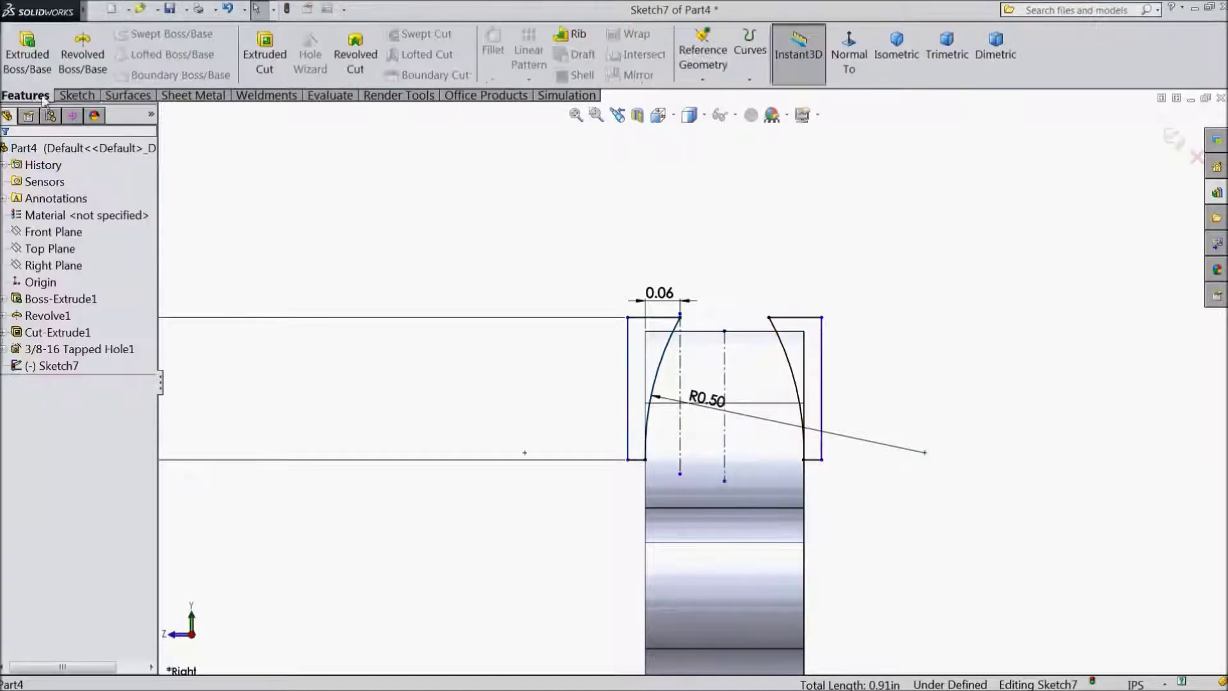
pyautogui.click(355, 56)
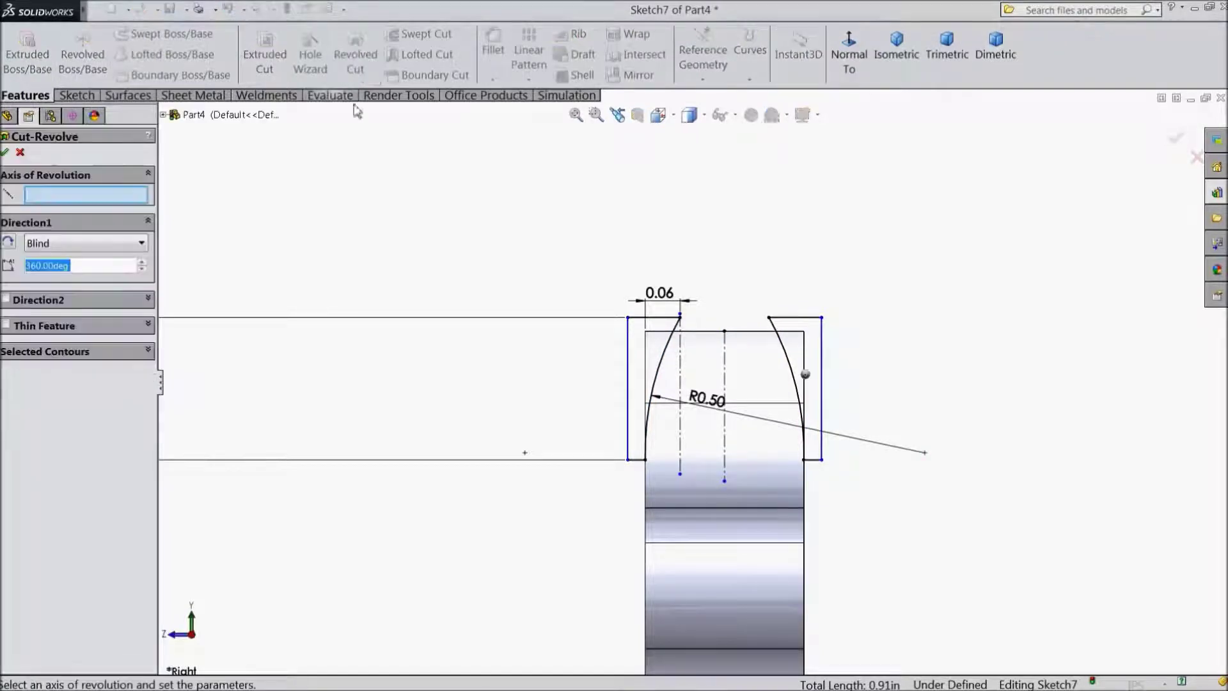
pyautogui.scroll(3, 247, 343)
pyautogui.scroll(5, 266, 364)
pyautogui.scroll(-1, 639, 486)
pyautogui.scroll(-2, 666, 458)
pyautogui.click(613, 447)
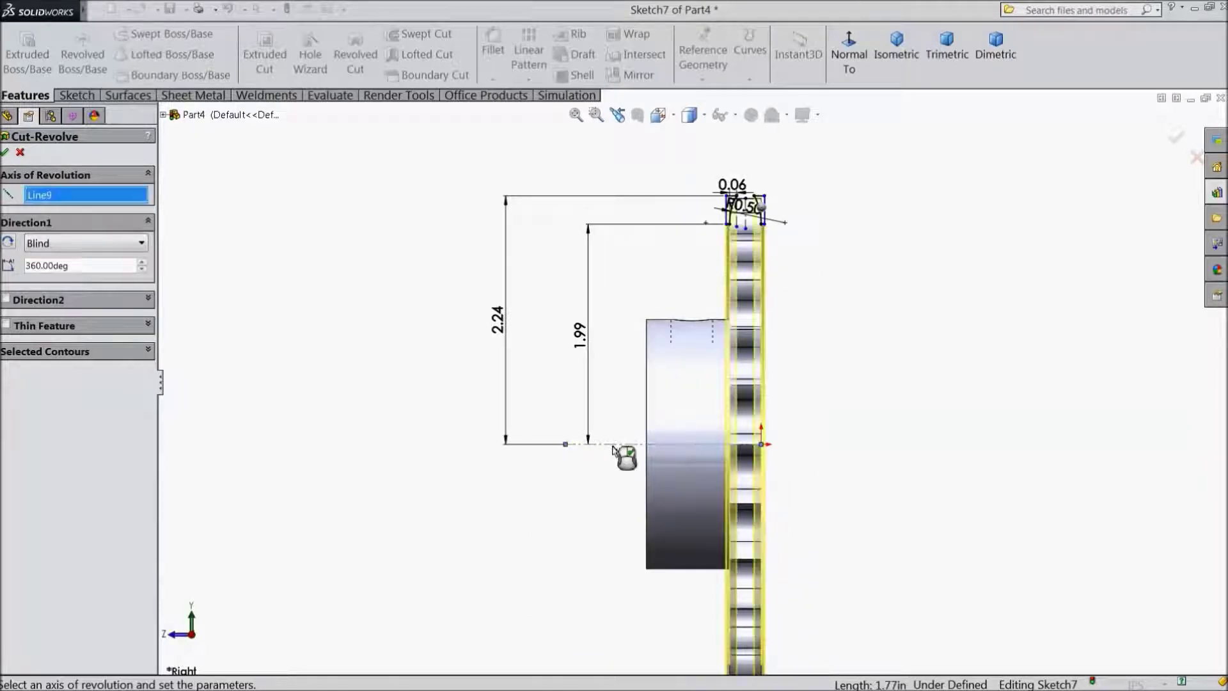
pyautogui.moveTo(456, 423)
pyautogui.mouseDown(button='middle')
pyautogui.moveTo(447, 411)
pyautogui.moveTo(466, 454)
pyautogui.mouseUp(button='middle')
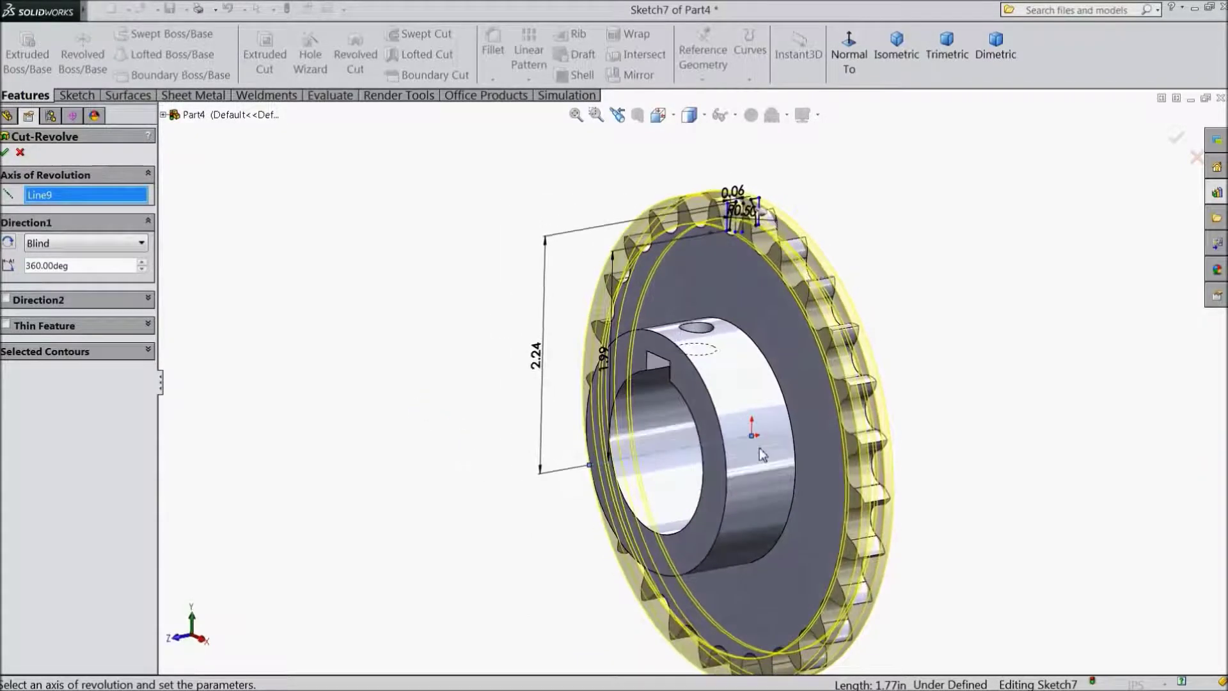
pyautogui.keyDown('ctrl'); pyautogui.moveTo(899, 426); pyautogui.dragTo(731, 366, button='middle'); pyautogui.keyUp('ctrl')
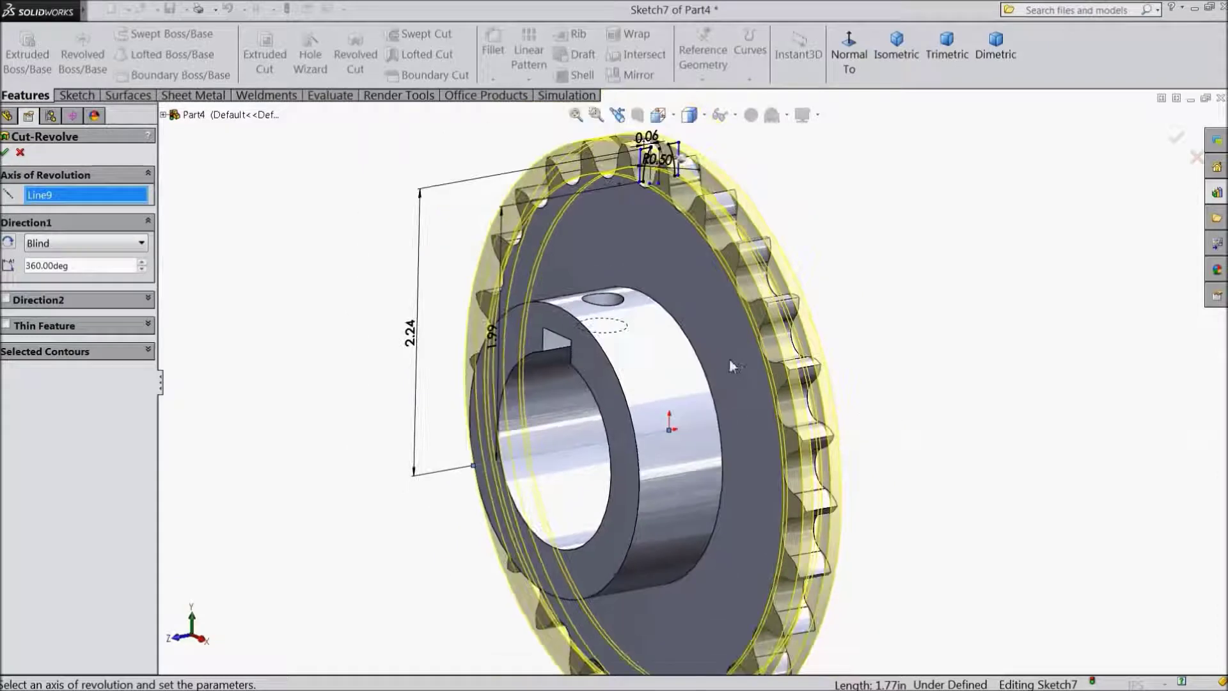
pyautogui.click(5, 153)
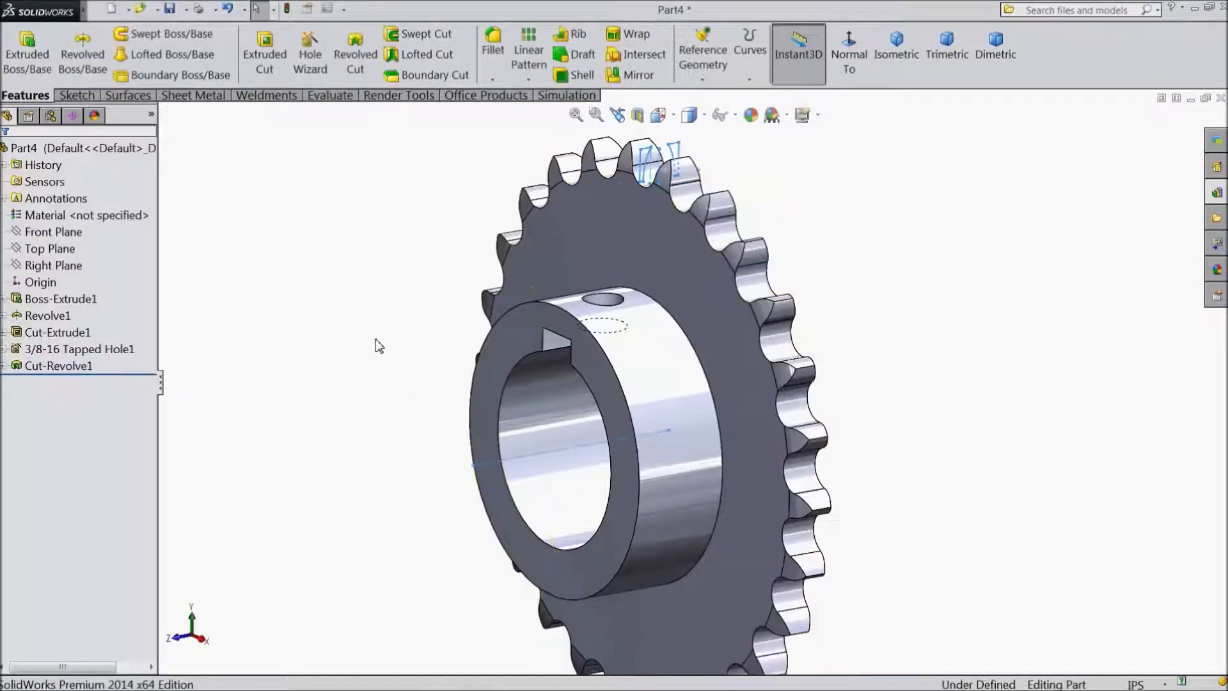
# - Apply Plain Carbon Steel from the Steel materials to the sprocket part
pyautogui.moveTo(378, 319); pyautogui.dragTo(409, 297, button='middle')
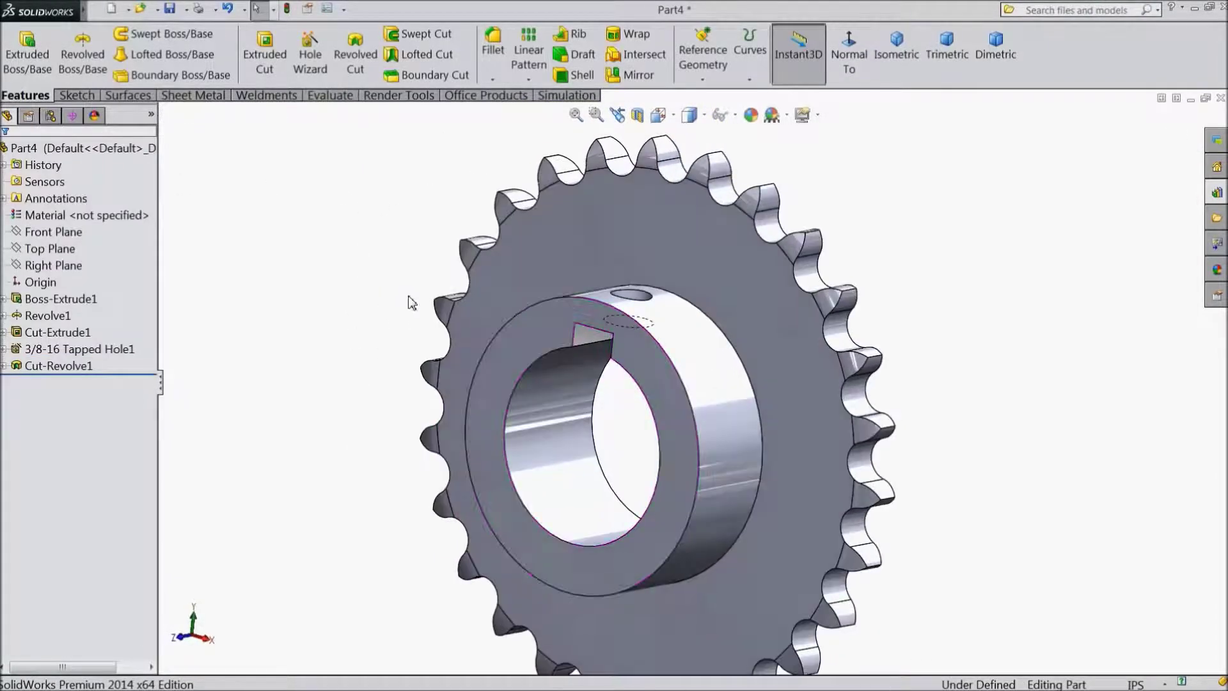
pyautogui.rightClick(108, 216)
pyautogui.click(160, 228)
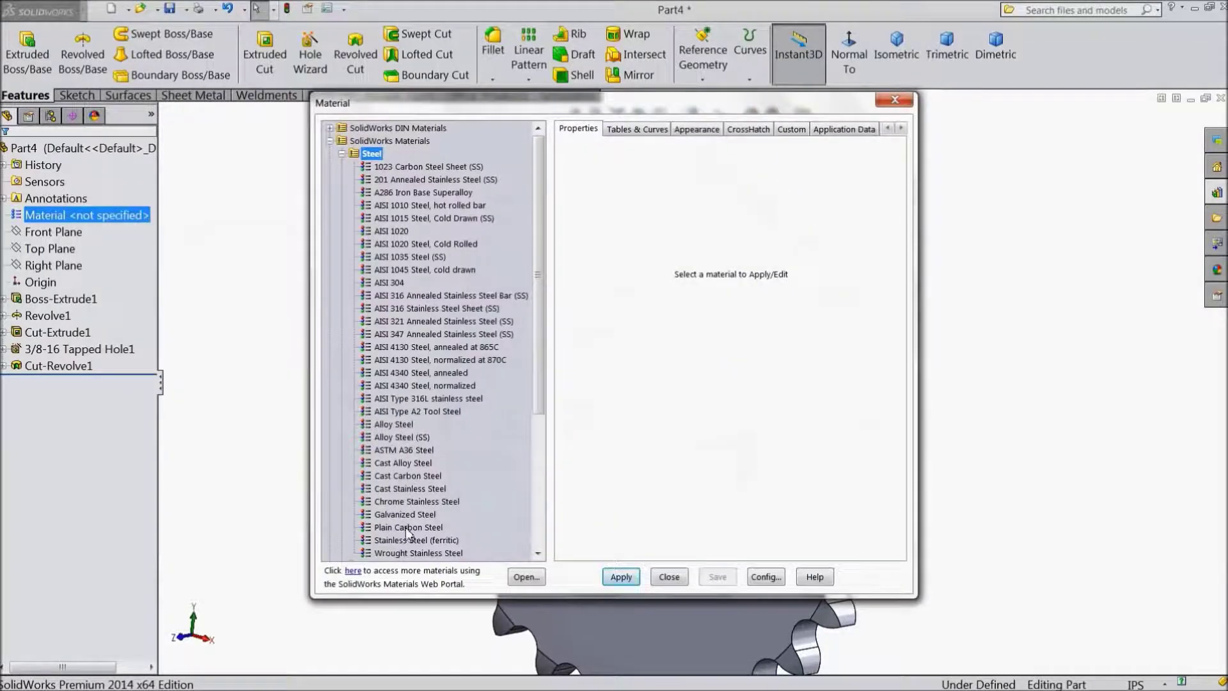
pyautogui.click(407, 528)
pyautogui.click(620, 577)
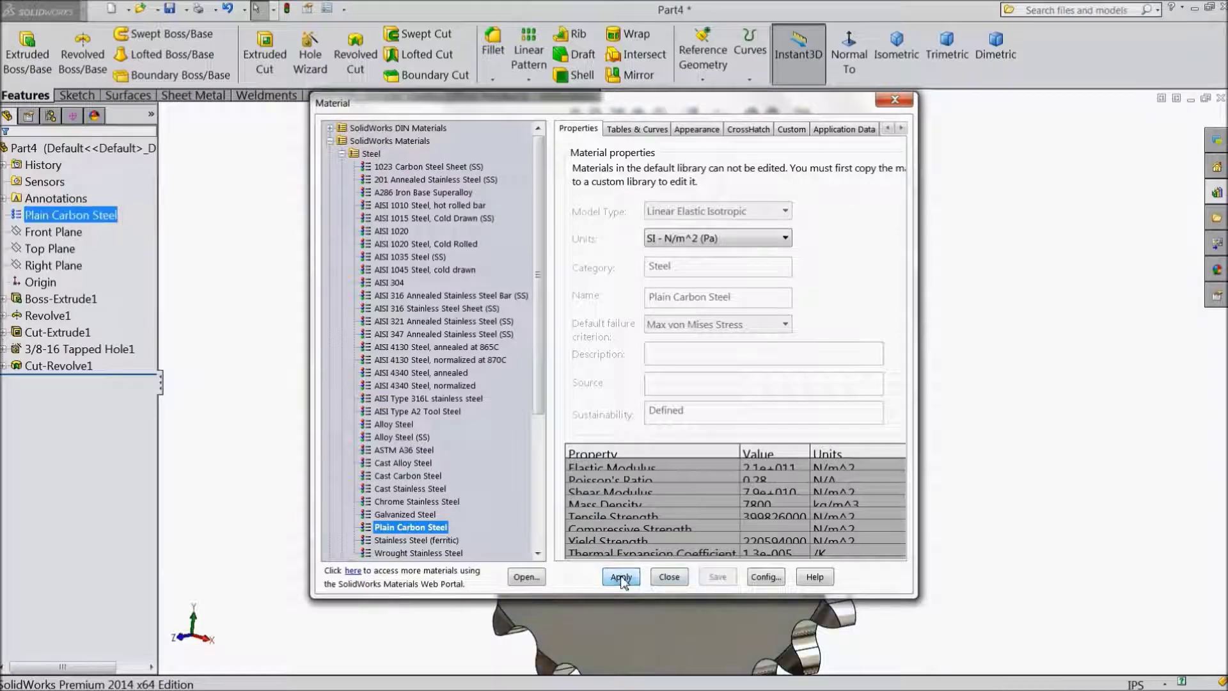
pyautogui.click(670, 579)
pyautogui.moveTo(364, 338)
pyautogui.mouseDown(button='middle')
pyautogui.moveTo(366, 327)
pyautogui.moveTo(801, 389)
pyautogui.moveTo(428, 482)
pyautogui.moveTo(735, 447)
pyautogui.moveTo(836, 371)
pyautogui.moveTo(900, 400)
pyautogui.moveTo(731, 419)
pyautogui.moveTo(540, 168)
pyautogui.mouseUp(button='middle')
pyautogui.click(493, 79)
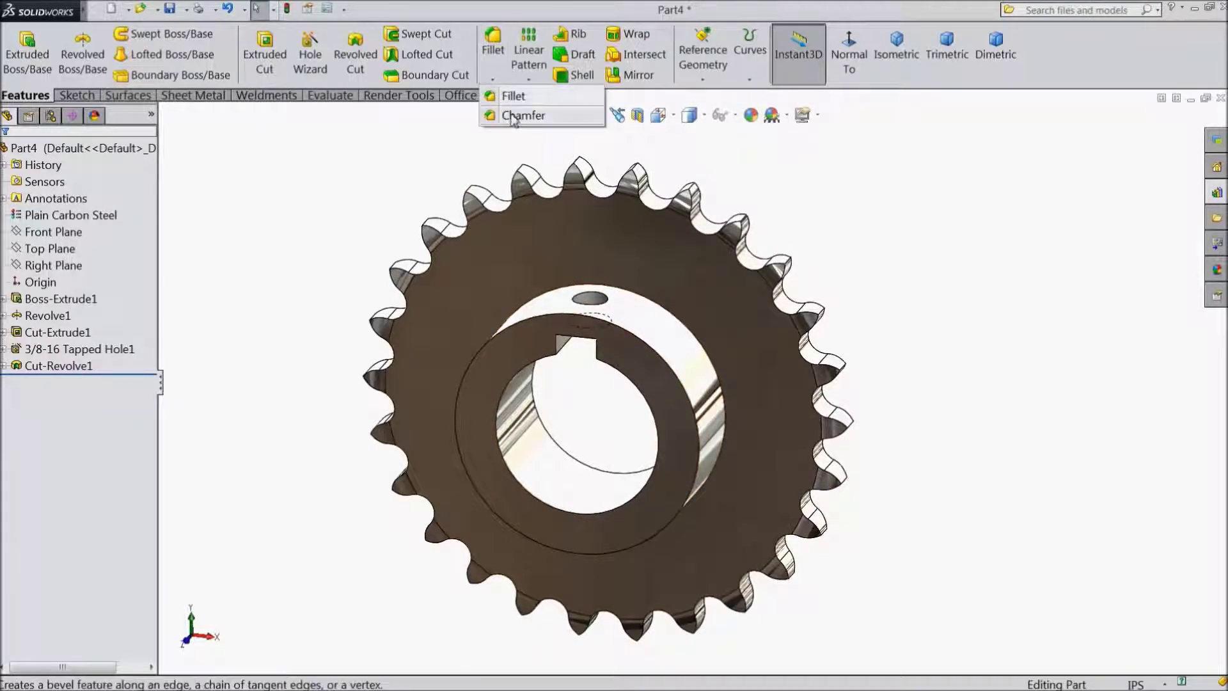
# - Chamfer the hub's circular edge 1/16 in (0.0625) at 45°
pyautogui.click(521, 112)
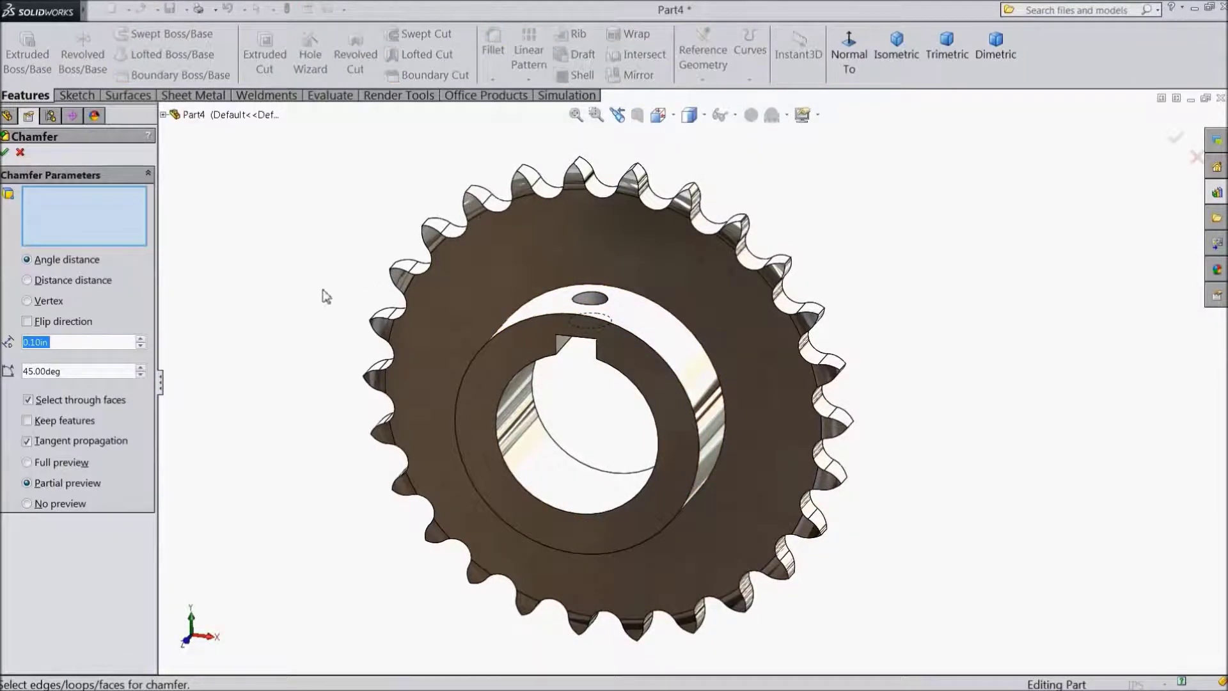
pyautogui.write('1/16')
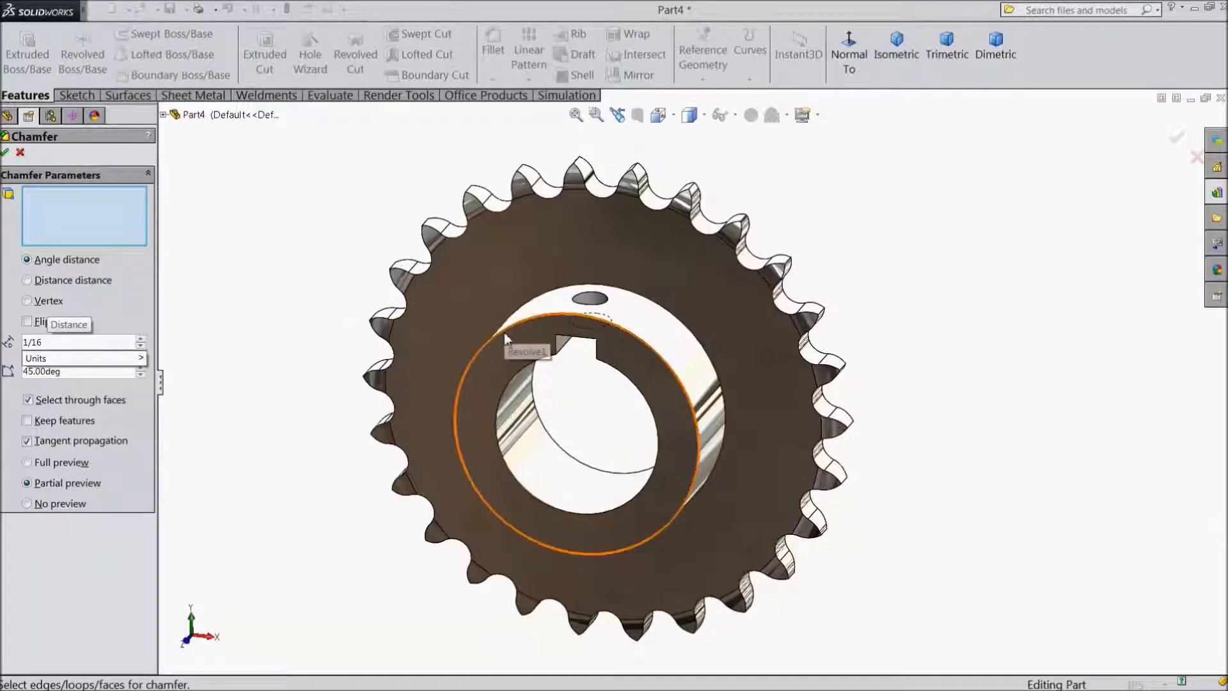
pyautogui.click(504, 333)
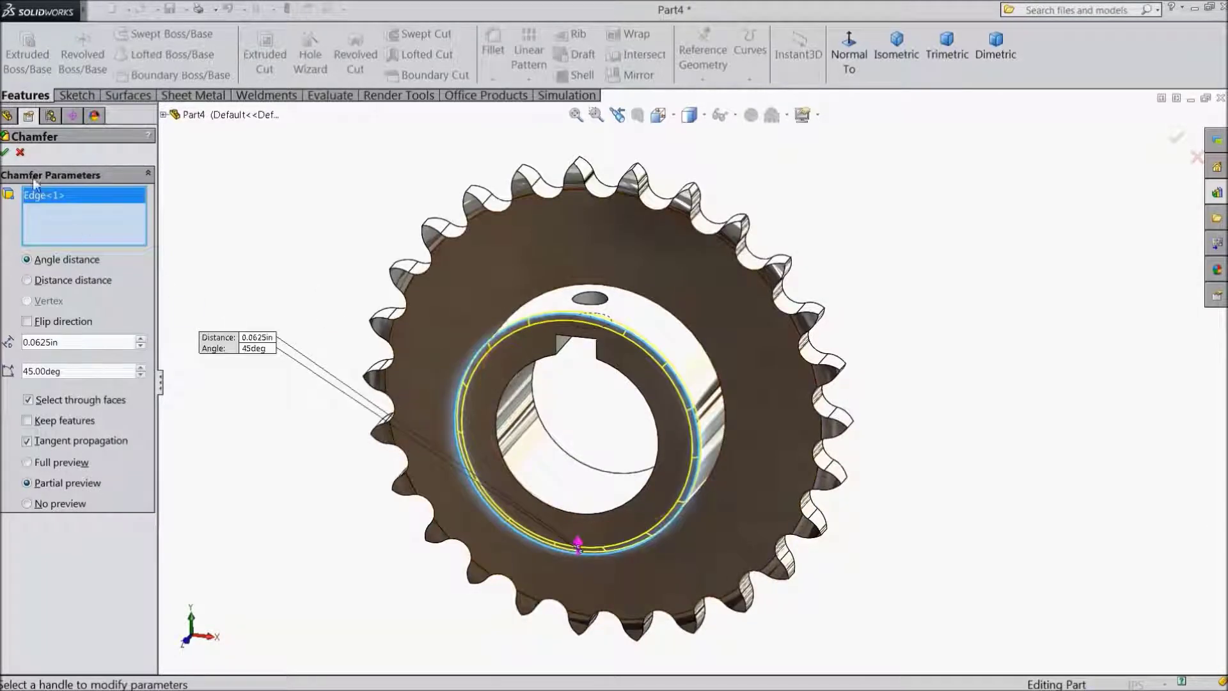
pyautogui.click(5, 153)
pyautogui.moveTo(367, 248); pyautogui.dragTo(355, 260, button='middle')
# - Review the Detailing settings in Document Properties, then close the dialog
pyautogui.click(328, 9)
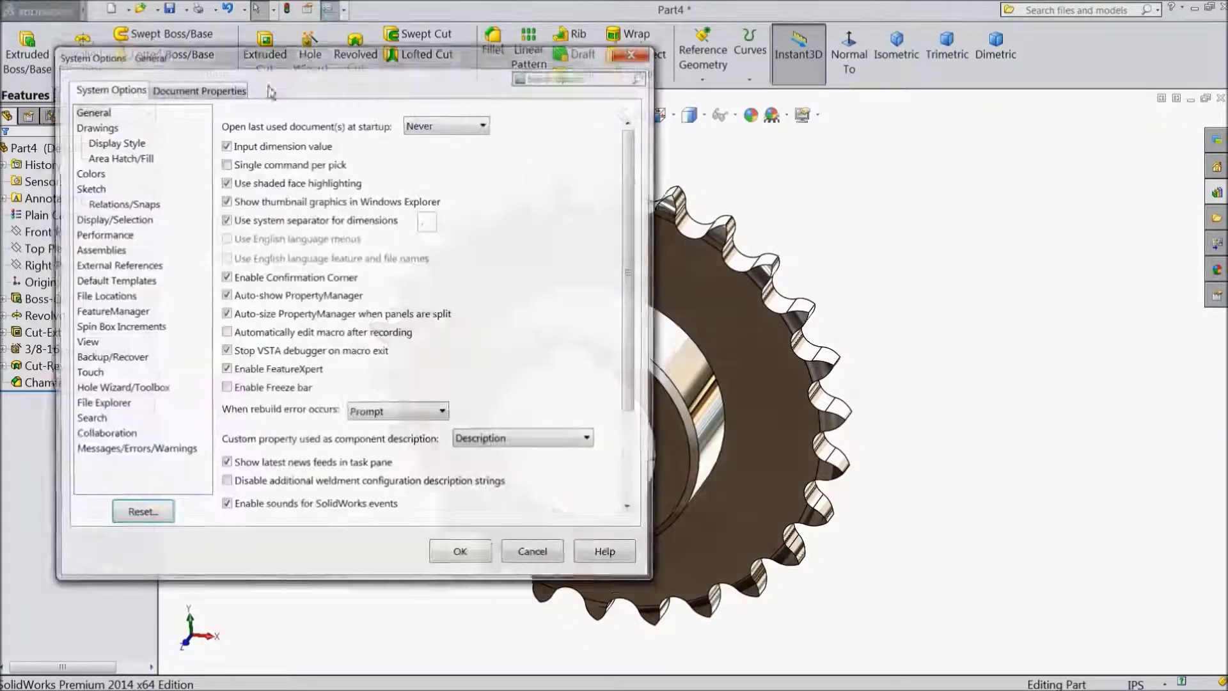
pyautogui.click(184, 89)
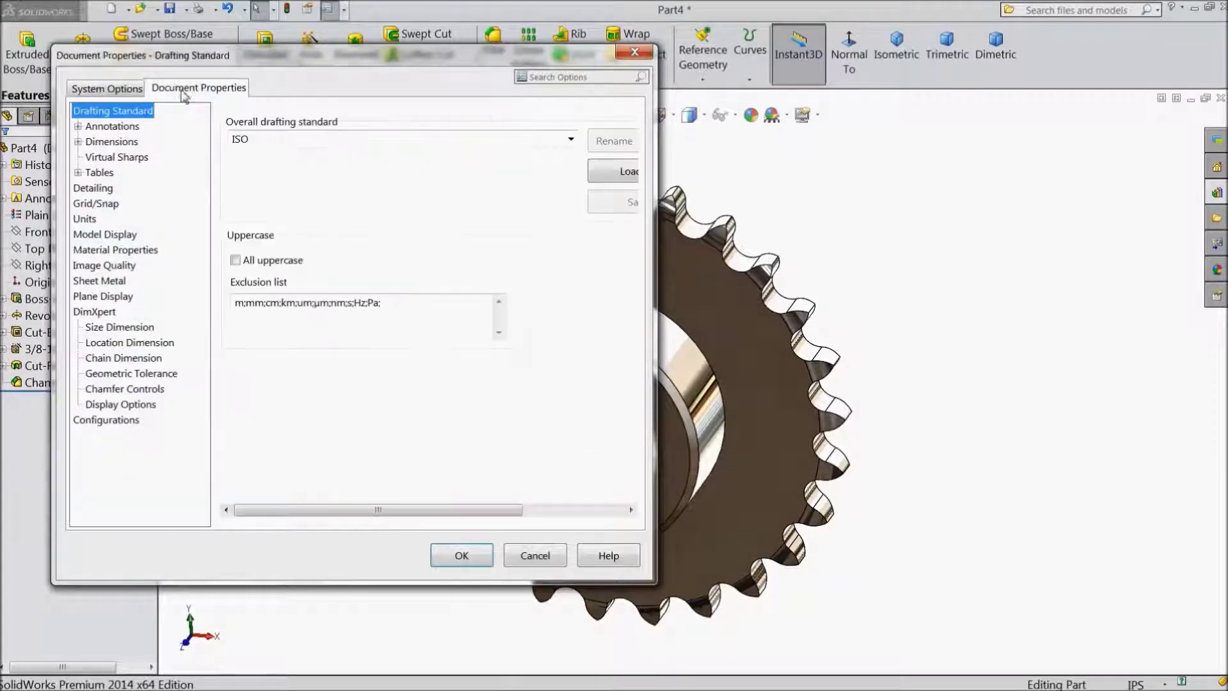
pyautogui.click(104, 190)
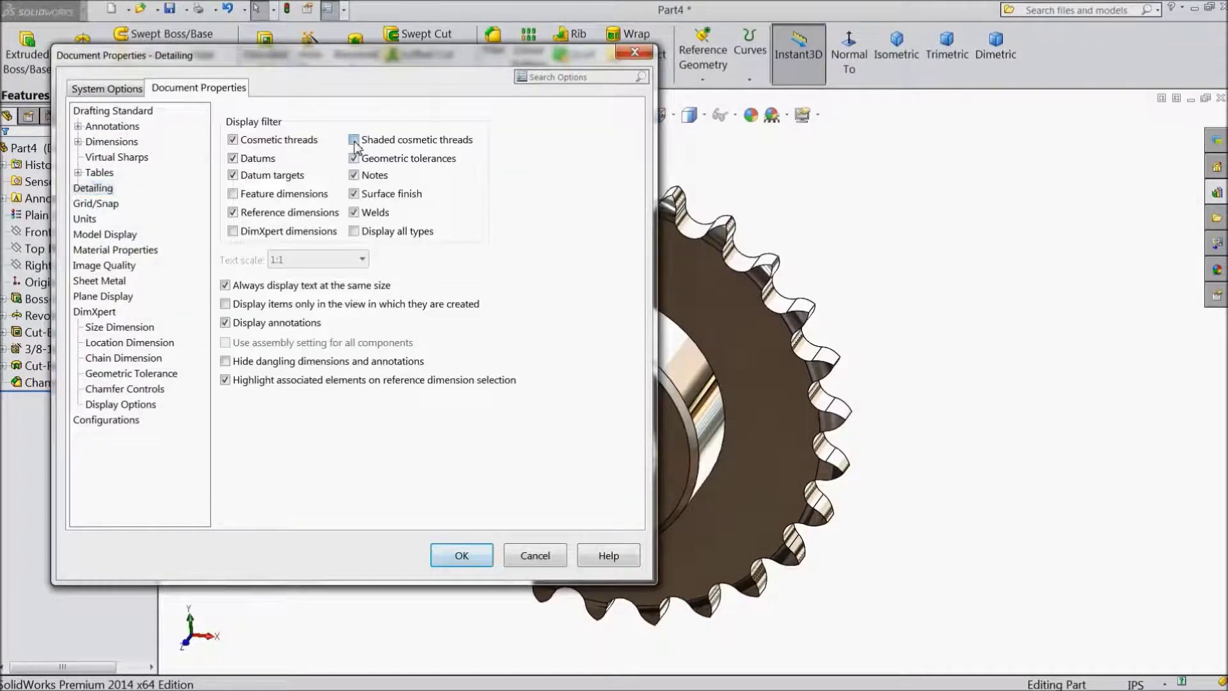
pyautogui.click(461, 555)
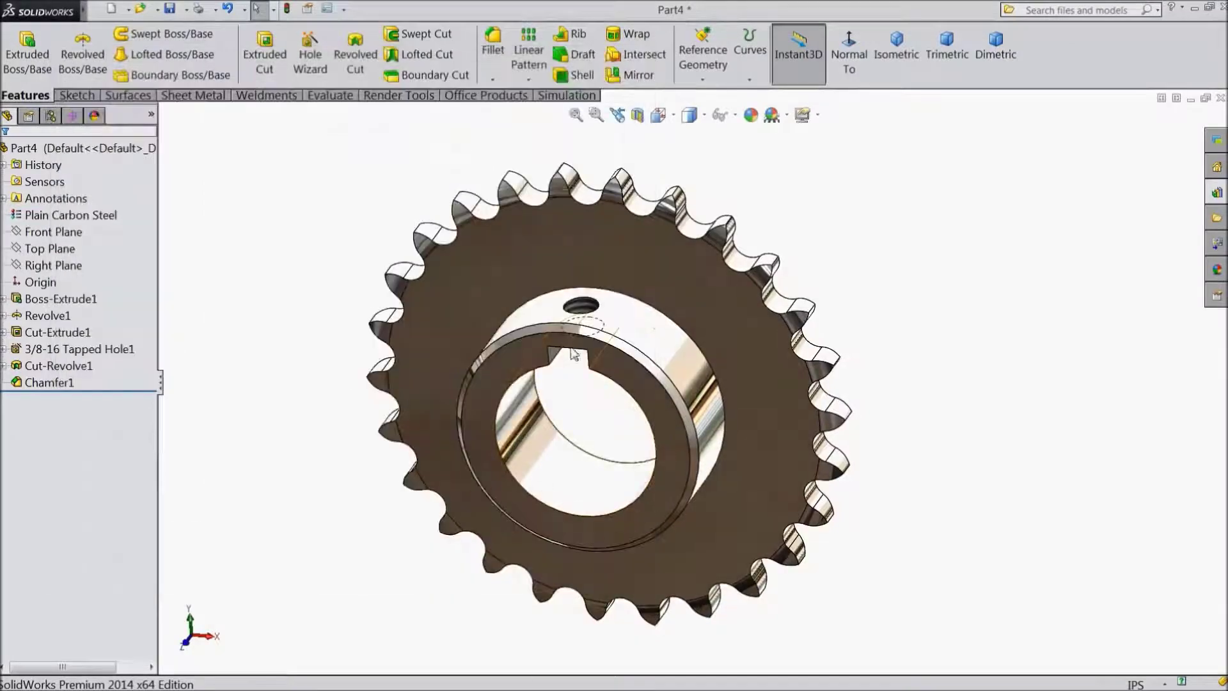
pyautogui.moveTo(575, 307); pyautogui.dragTo(600, 349, button='middle')
pyautogui.scroll(-5, 598, 347)
pyautogui.scroll(6, 594, 333)
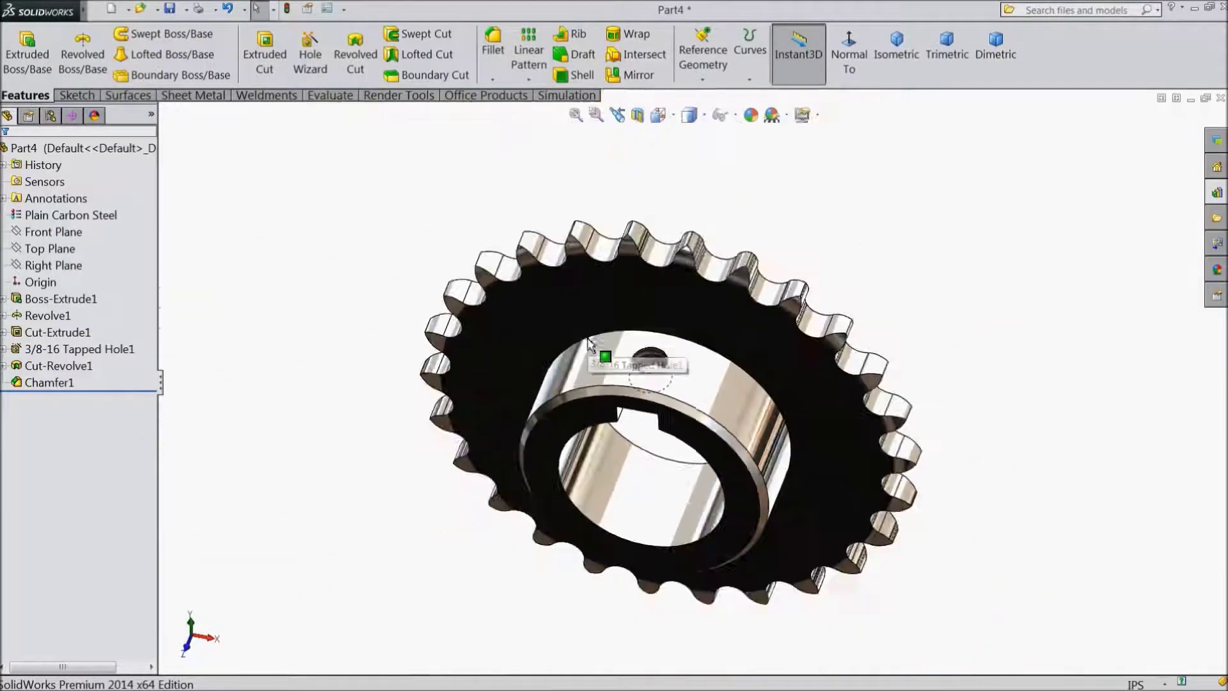
pyautogui.moveTo(595, 332)
pyautogui.mouseDown(button='middle')
pyautogui.moveTo(554, 301)
pyautogui.moveTo(571, 328)
pyautogui.mouseUp(button='middle')
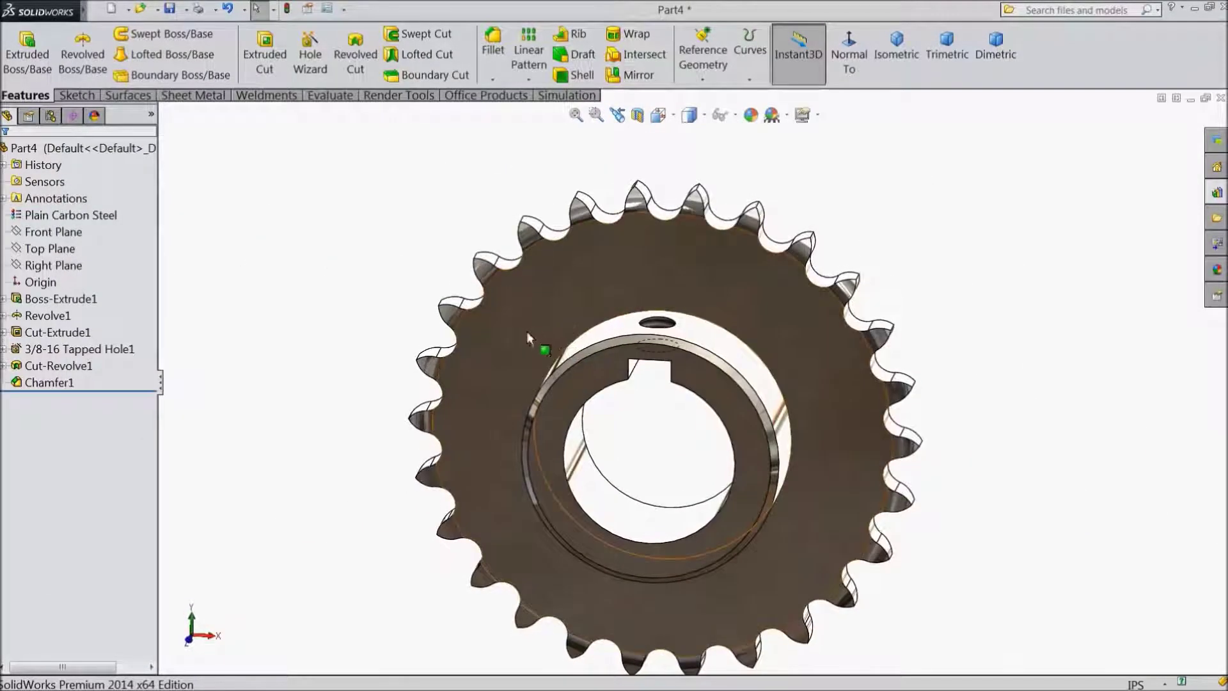
pyautogui.click(947, 66)
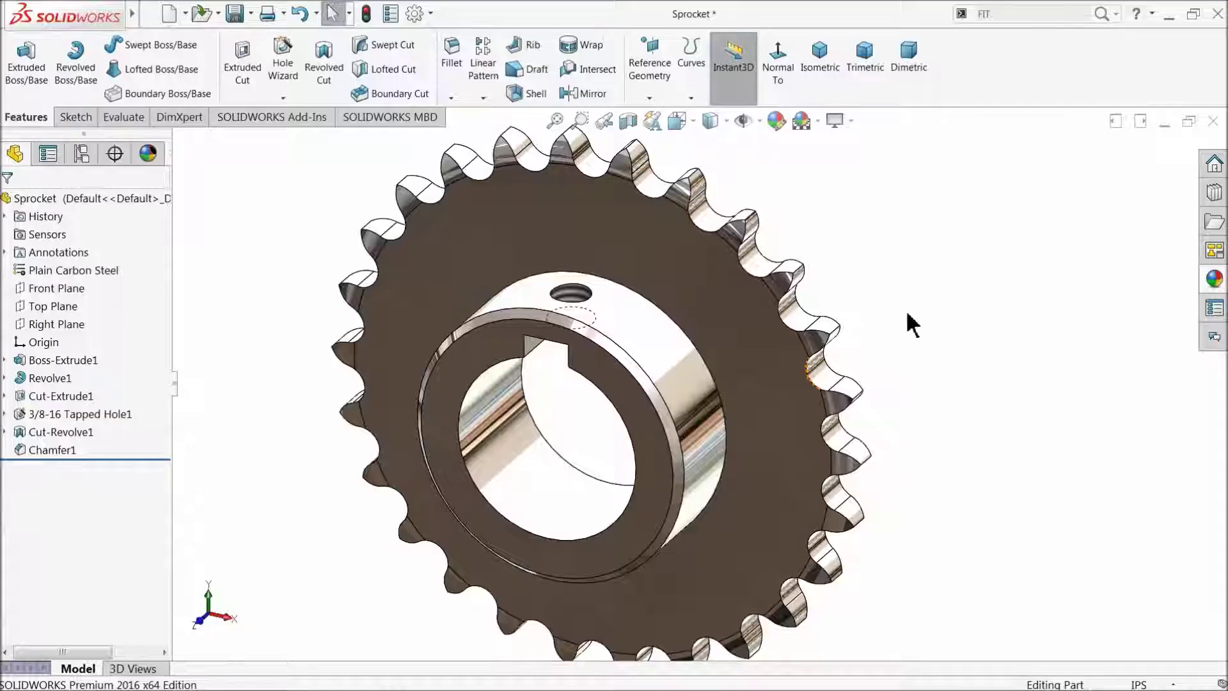
pyautogui.scroll(-3, 633, 354)
pyautogui.moveTo(632, 353)
pyautogui.mouseDown(button='middle')
pyautogui.moveTo(515, 356)
pyautogui.moveTo(636, 307)
pyautogui.moveTo(597, 343)
pyautogui.moveTo(635, 335)
pyautogui.moveTo(646, 285)
pyautogui.mouseUp(button='middle')
pyautogui.scroll(3, 611, 346)
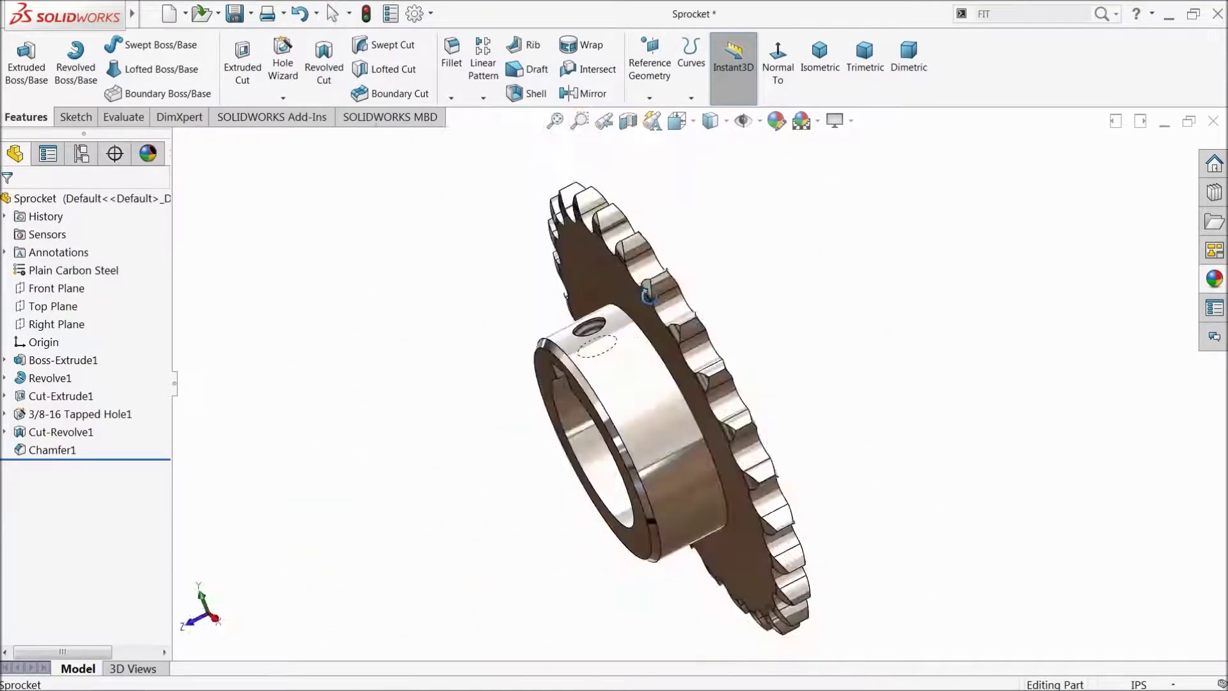
pyautogui.scroll(-5, 666, 260)
pyautogui.scroll(-3, 506, 381)
pyautogui.click(505, 381)
pyautogui.moveTo(529, 386); pyautogui.dragTo(732, 304, button='middle')
pyautogui.click(742, 280)
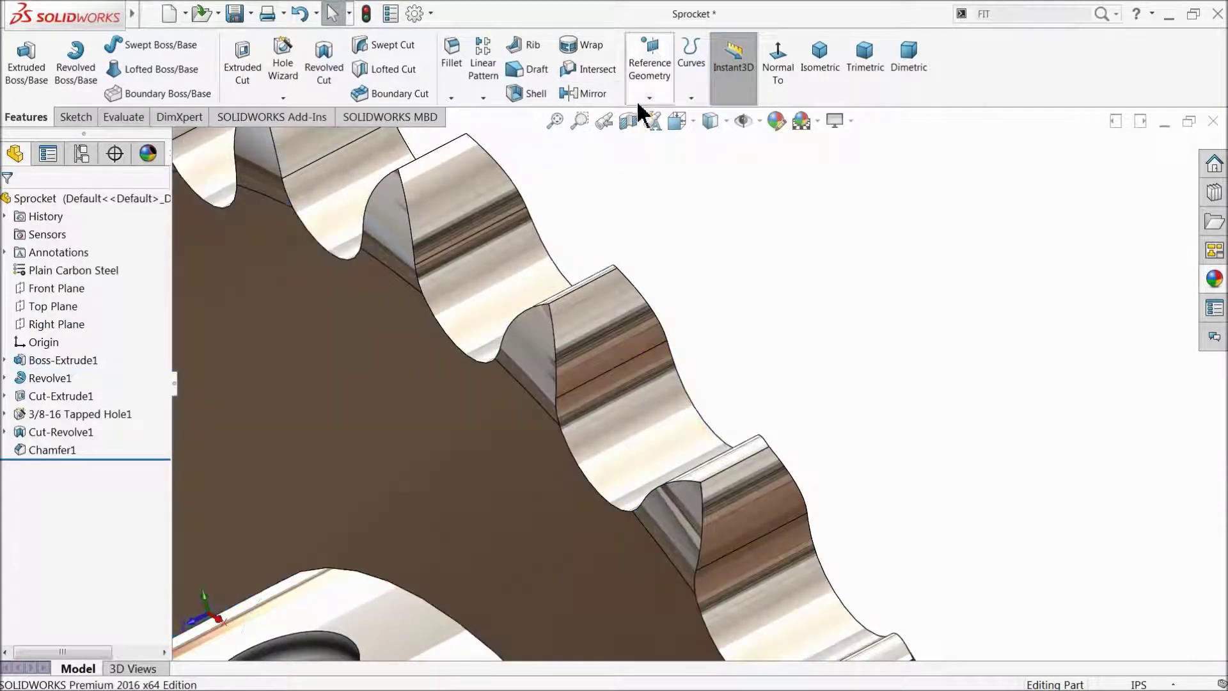
pyautogui.click(649, 98)
# - Create Plane1 midway between the sprocket's two side faces
pyautogui.click(672, 118)
pyautogui.scroll(2, 494, 460)
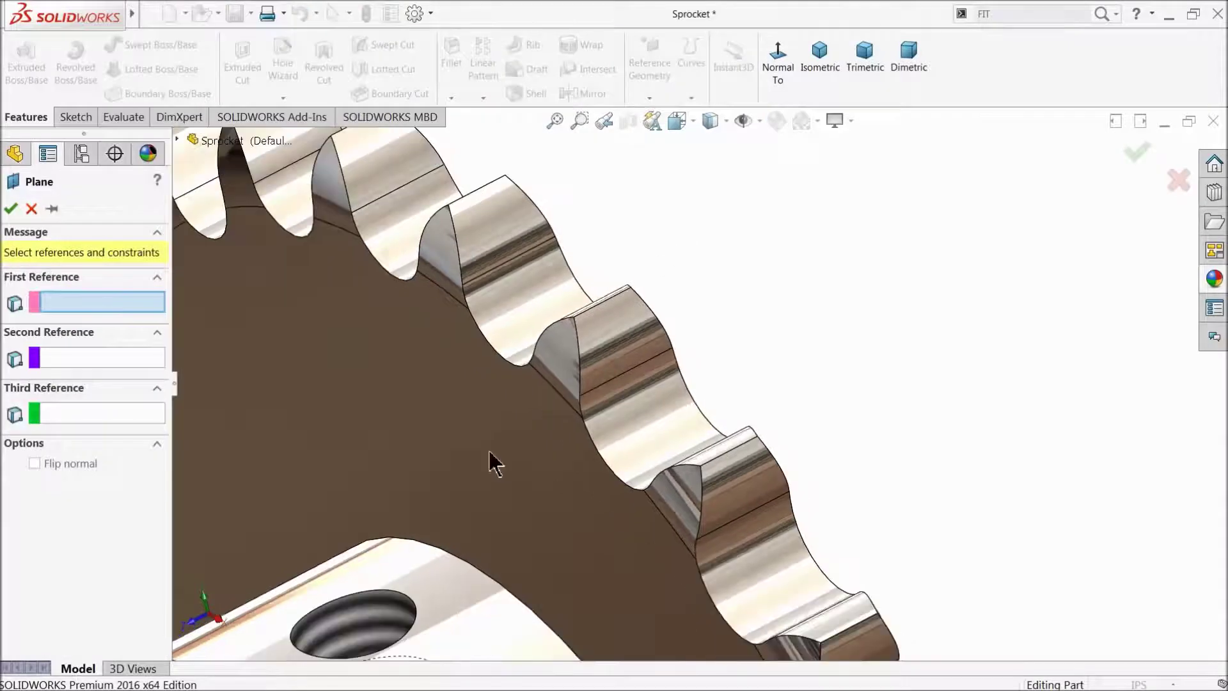
pyautogui.click(499, 455)
pyautogui.scroll(2, 502, 453)
pyautogui.scroll(2, 489, 448)
pyautogui.moveTo(489, 448); pyautogui.dragTo(700, 422, button='middle')
pyautogui.click(665, 398)
pyautogui.scroll(-2, 672, 416)
pyautogui.scroll(-2, 651, 412)
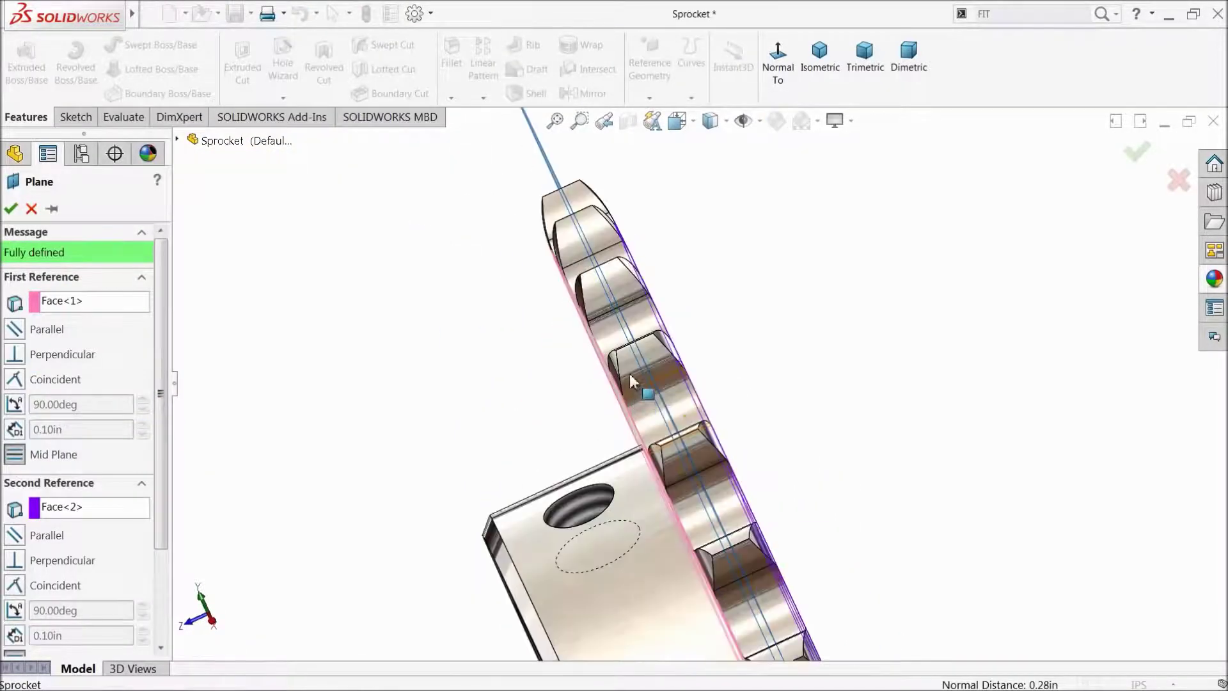
pyautogui.scroll(-3, 604, 249)
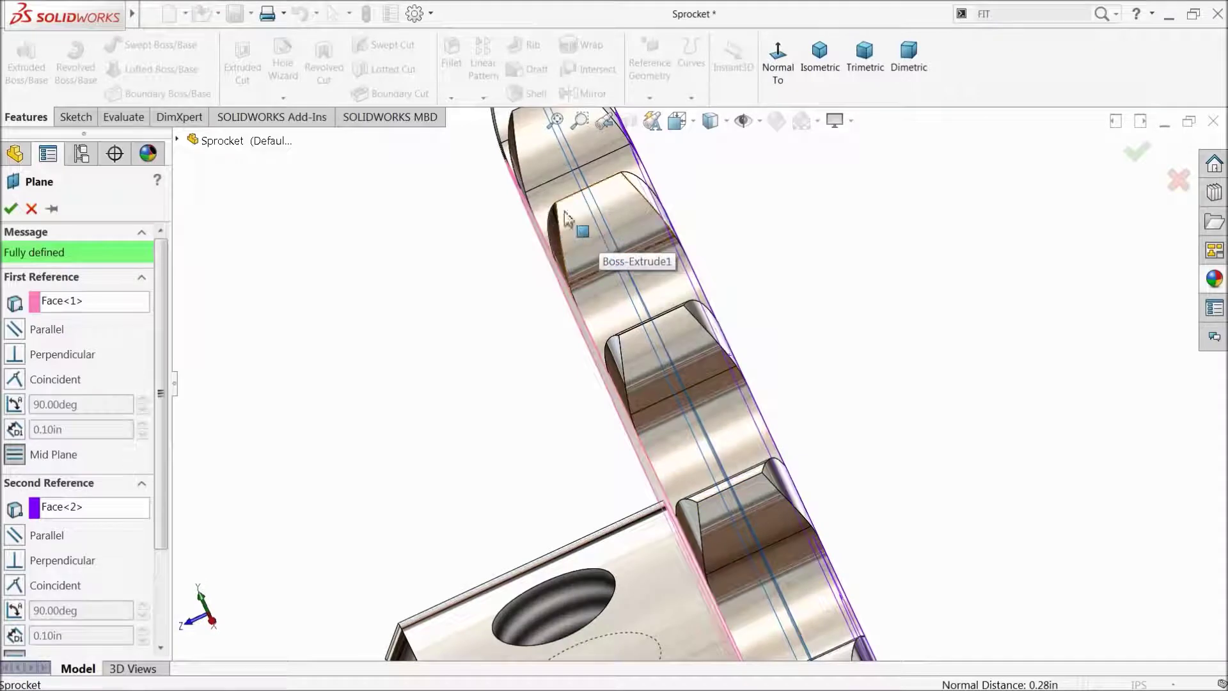
pyautogui.click(10, 208)
# - Turn the sprocket to face the viewer and hide Plane1
pyautogui.scroll(5, 441, 351)
pyautogui.moveTo(442, 351)
pyautogui.mouseDown(button='middle')
pyautogui.moveTo(553, 343)
pyautogui.moveTo(594, 377)
pyautogui.mouseUp(button='middle')
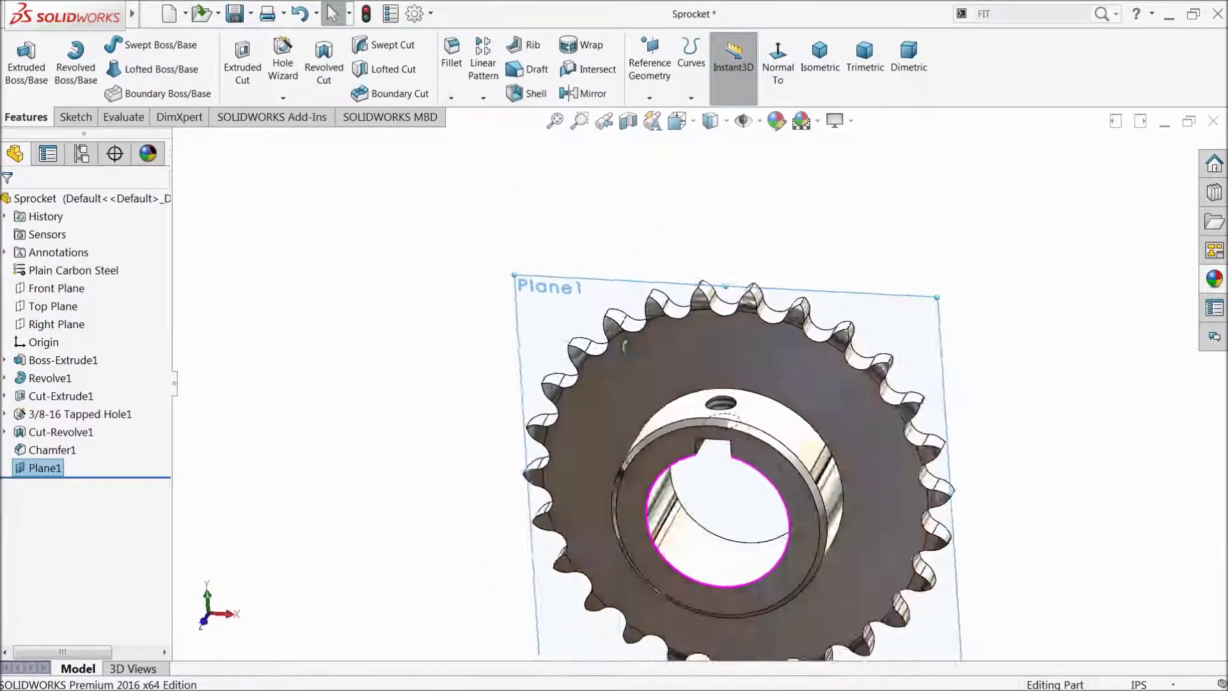
pyautogui.scroll(2, 594, 378)
pyautogui.scroll(-3, 793, 470)
pyautogui.moveTo(793, 470)
pyautogui.mouseDown(button='middle')
pyautogui.moveTo(781, 405)
pyautogui.moveTo(729, 356)
pyautogui.mouseUp(button='middle')
pyautogui.scroll(3, 750, 380)
pyautogui.scroll(-3, 729, 357)
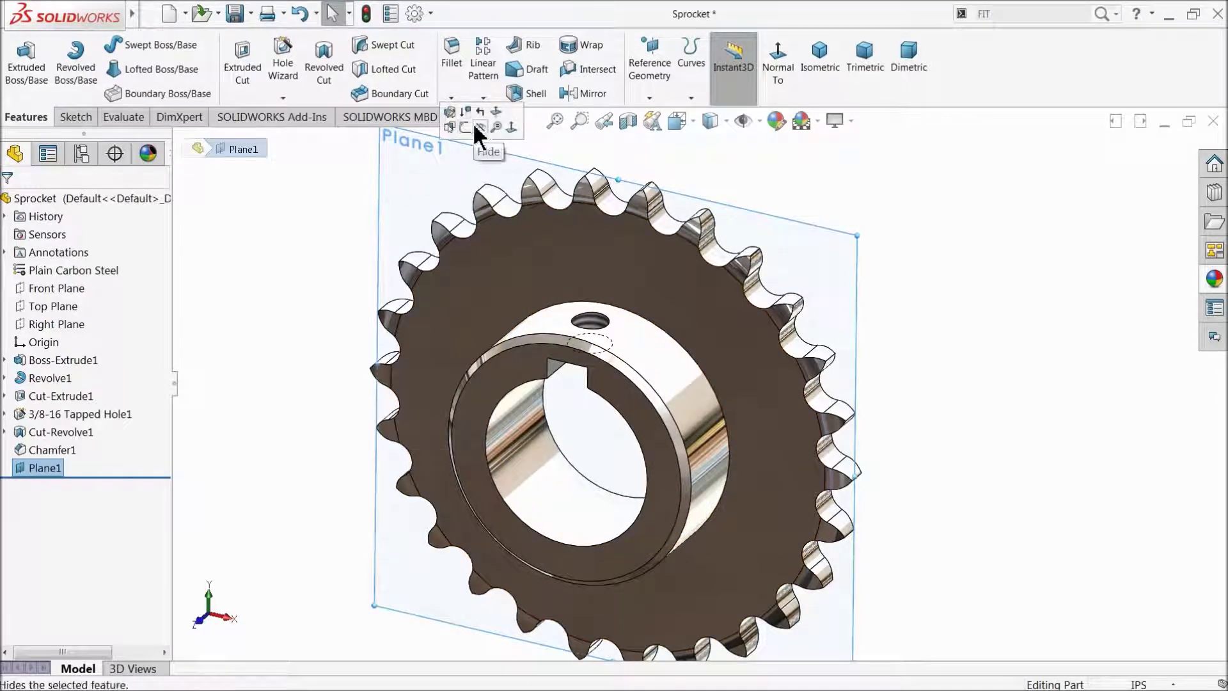
pyautogui.click(483, 129)
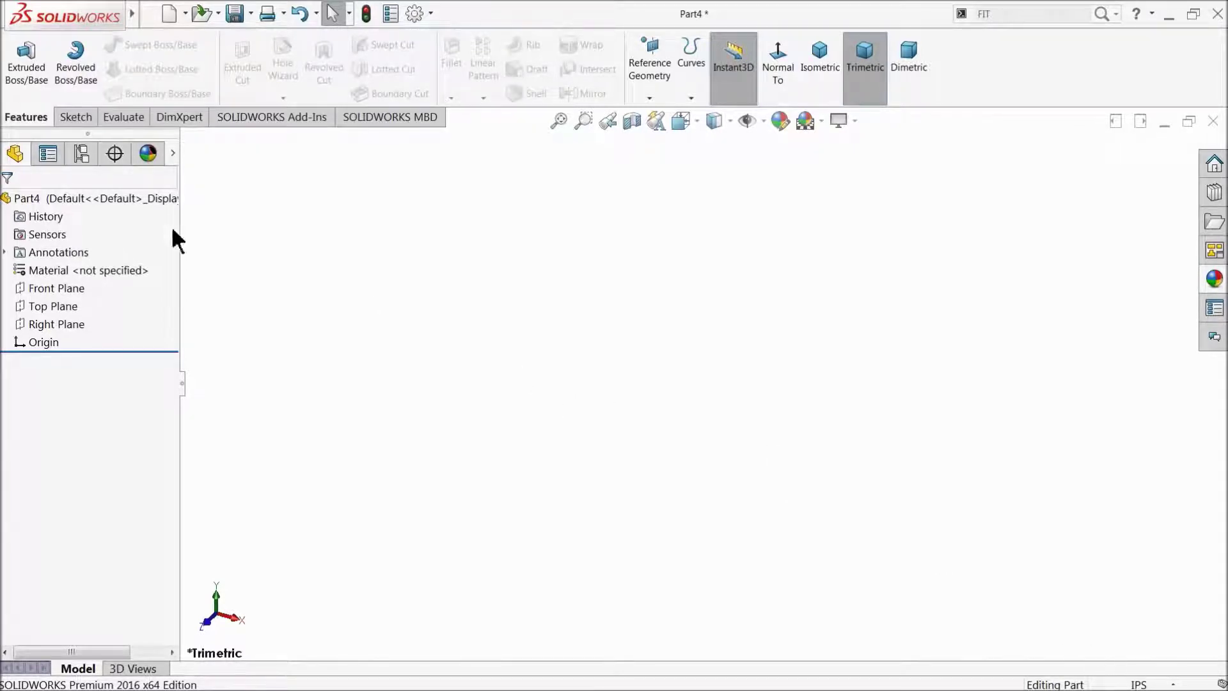
# - Start a new sketch on Part4's Front Plane
pyautogui.click(42, 287)
# - Sketch a closed loop on the Front Plane: top line, left arc, long bottom arc, right arc
pyautogui.click(39, 271)
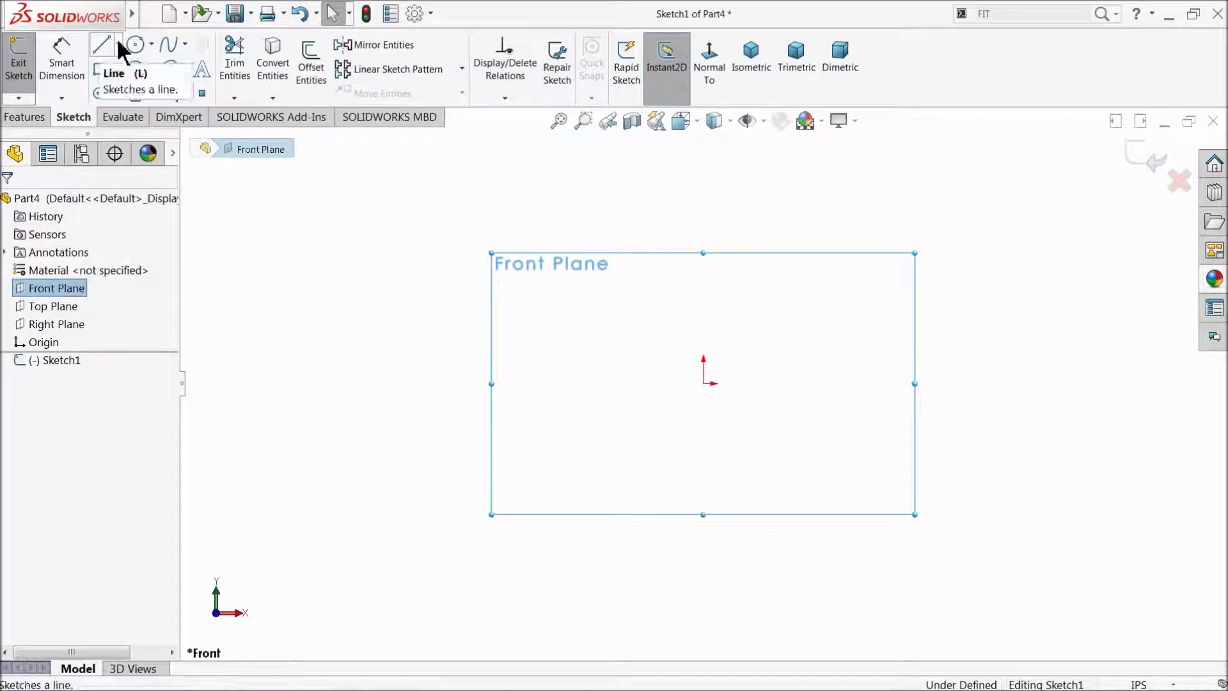
pyautogui.click(101, 42)
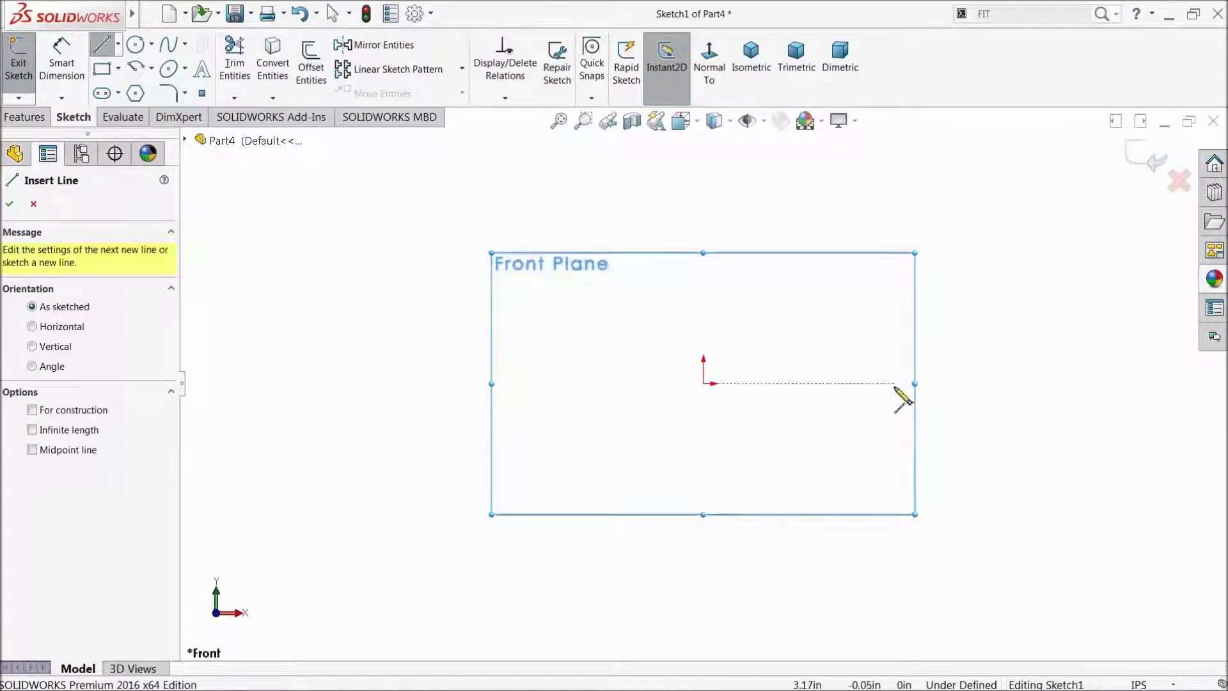
pyautogui.click(934, 384)
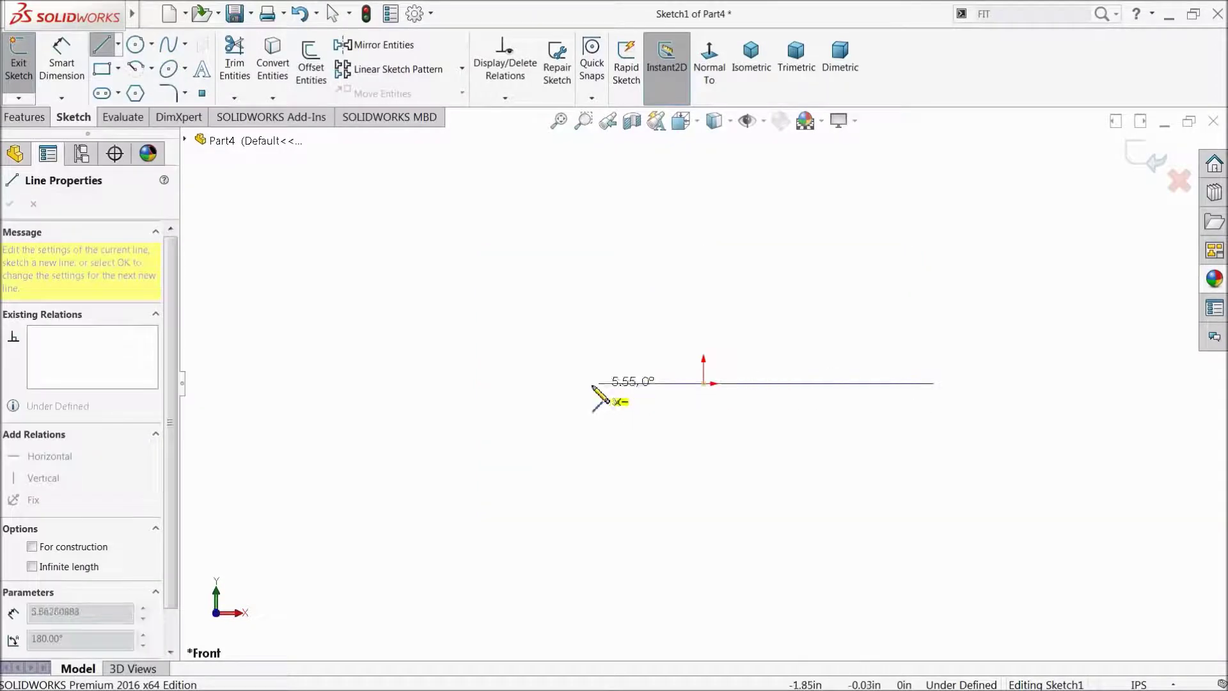
pyautogui.click(577, 384)
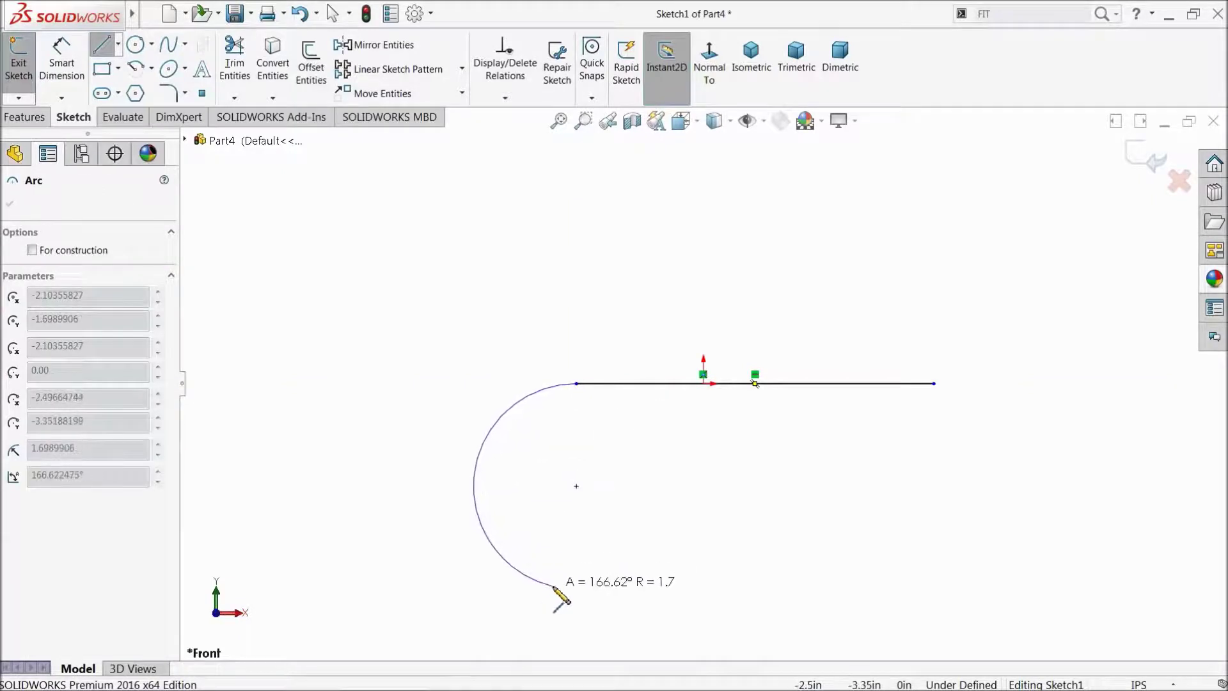
pyautogui.click(554, 586)
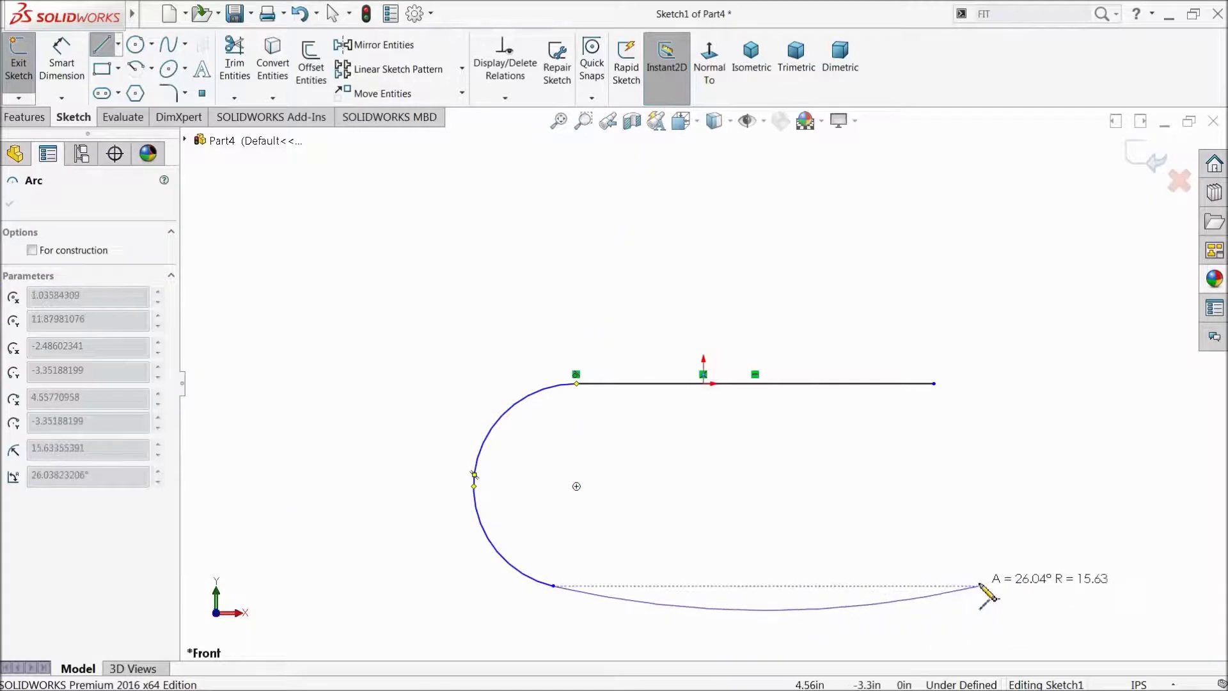
pyautogui.click(988, 576)
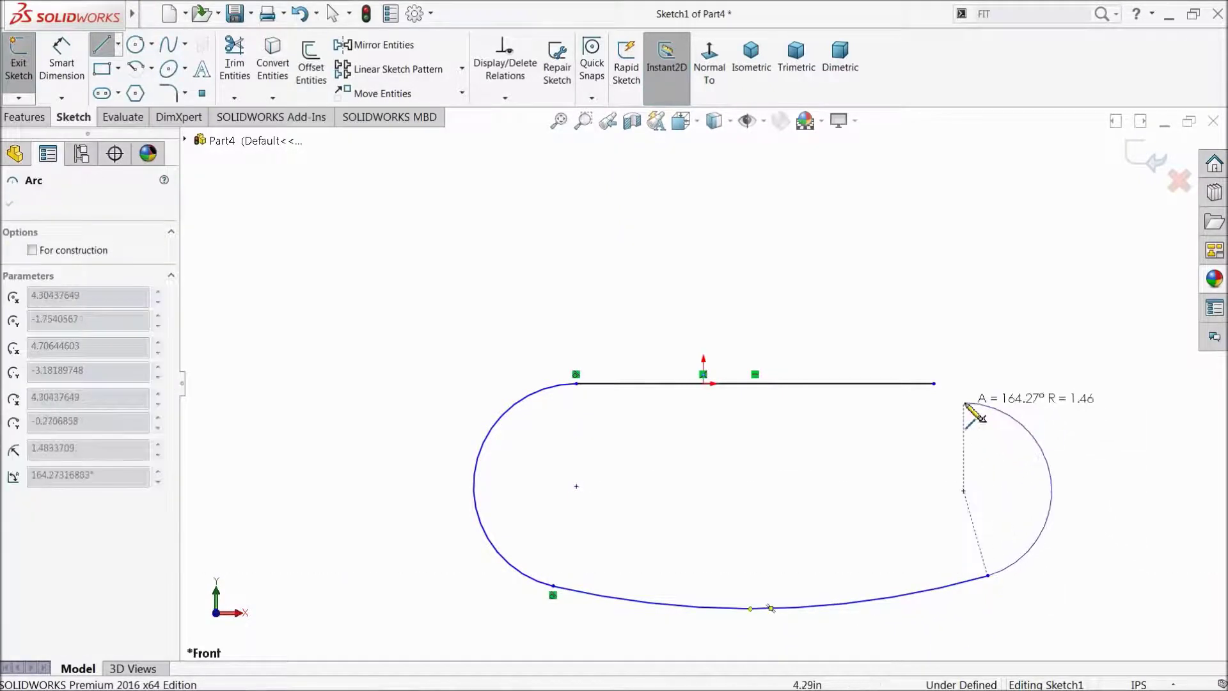
pyautogui.click(934, 384)
pyautogui.rightClick(825, 291)
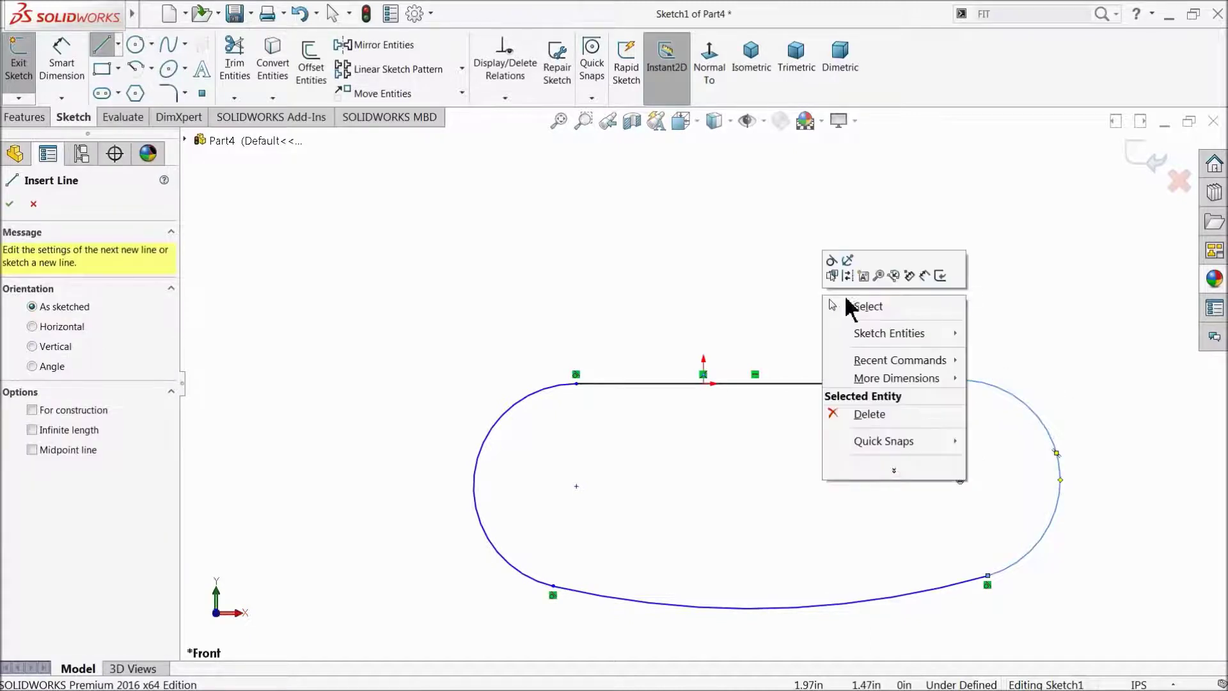
pyautogui.click(860, 307)
pyautogui.scroll(-3, 823, 456)
pyautogui.scroll(-2, 779, 491)
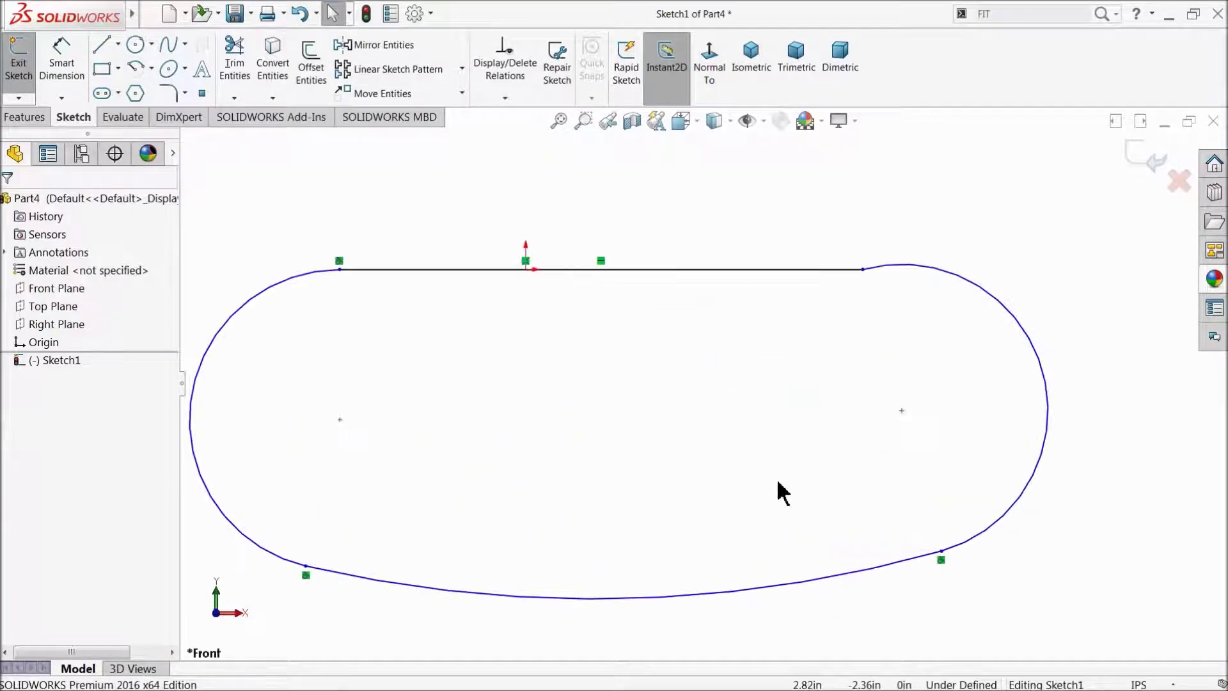
# - Make the right arc tangent to the top horizontal line
pyautogui.click(841, 269)
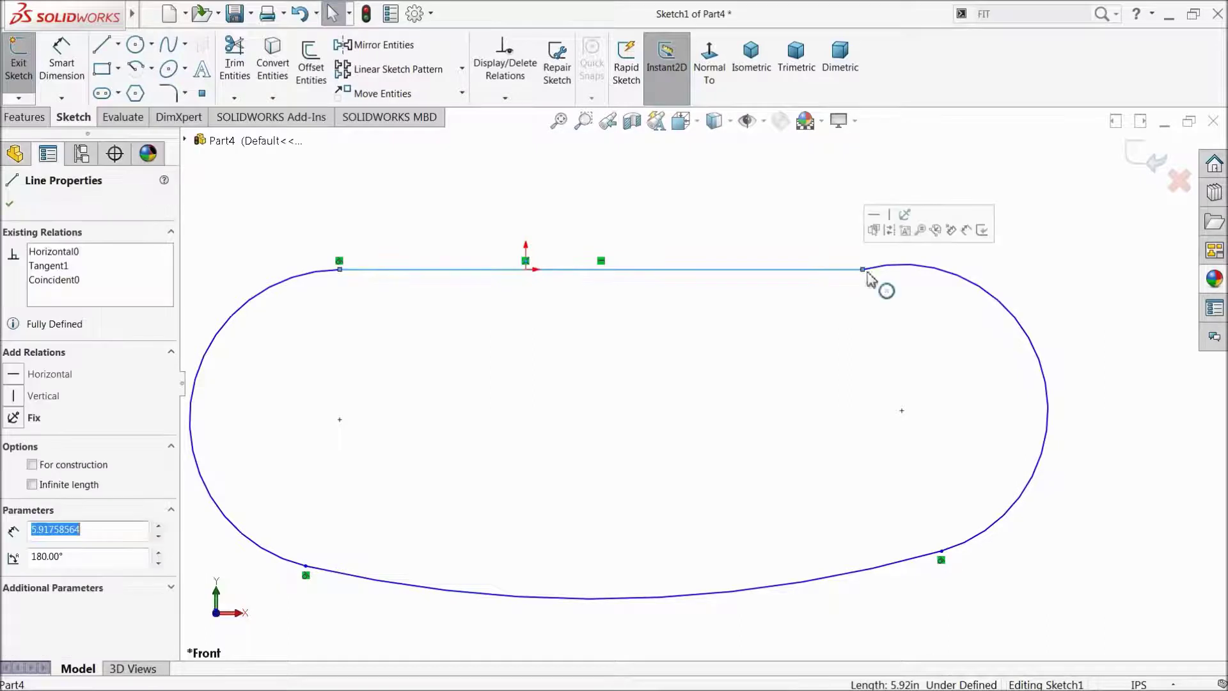
pyautogui.keyDown('ctrl'); pyautogui.click(885, 273); pyautogui.keyUp('ctrl')
pyautogui.click(921, 213)
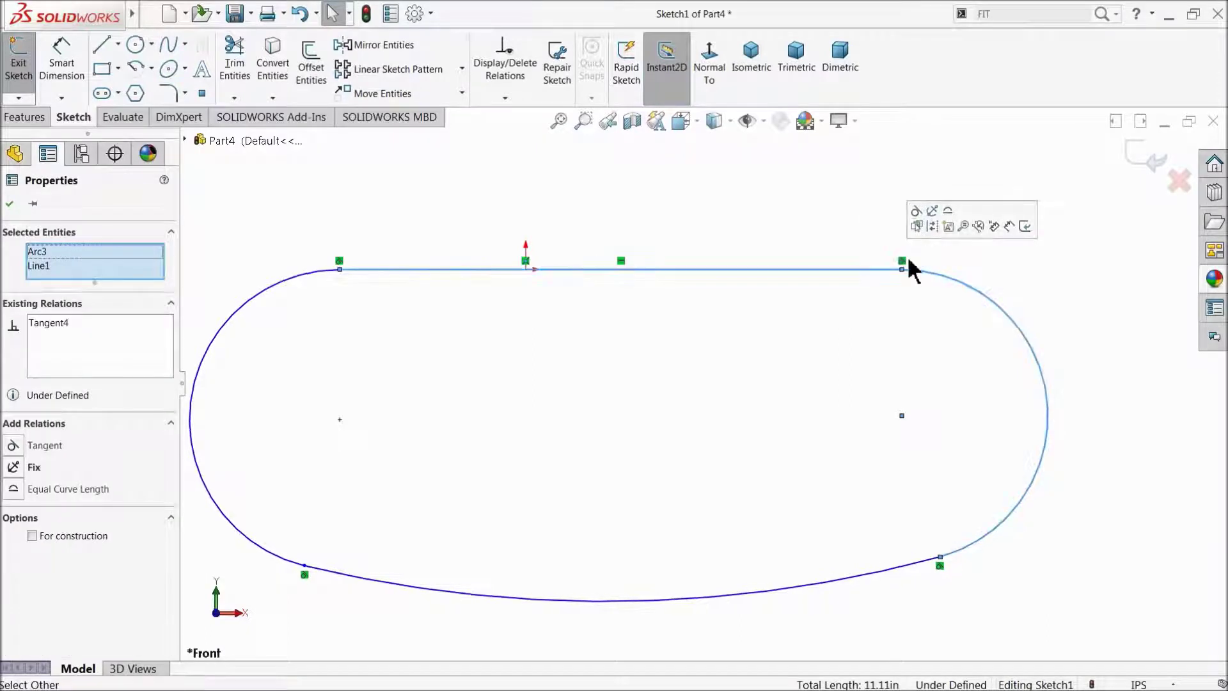
# - Draw a vertical centerline down from the top line's left end
pyautogui.click(118, 43)
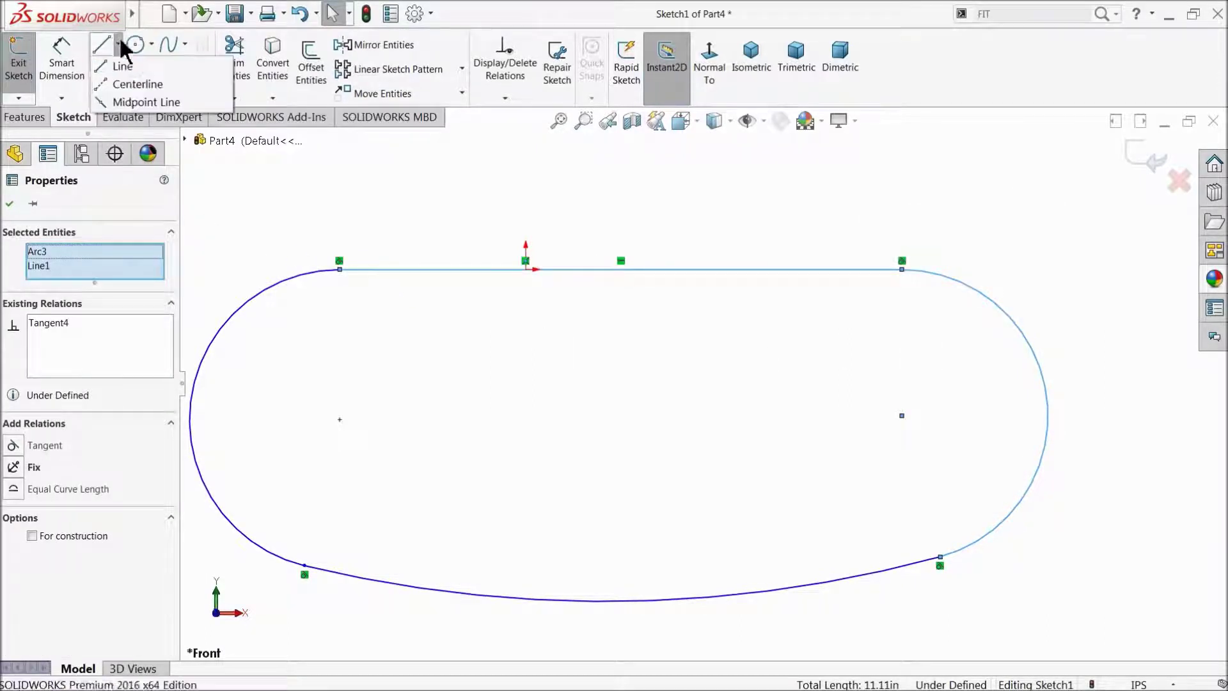
pyautogui.click(128, 82)
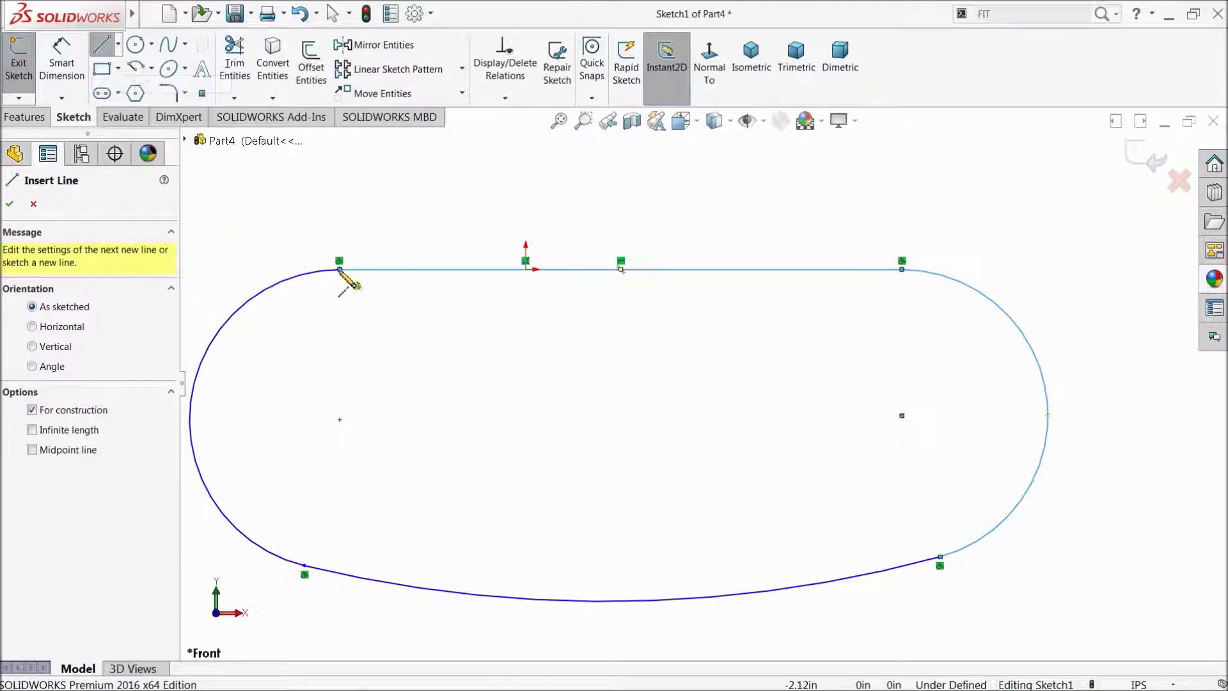
pyautogui.click(340, 269)
pyautogui.click(340, 494)
pyautogui.rightClick(419, 452)
pyautogui.click(442, 460)
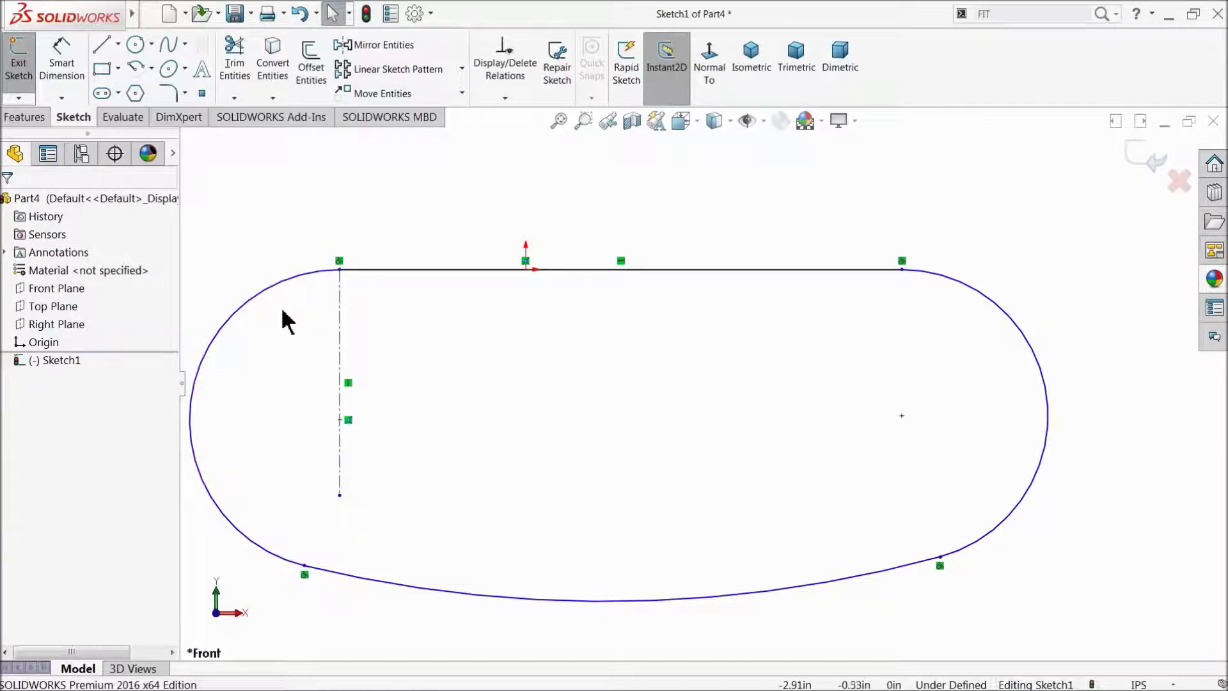
# - Draw a matching vertical centerline down from the top line's right end
pyautogui.click(119, 45)
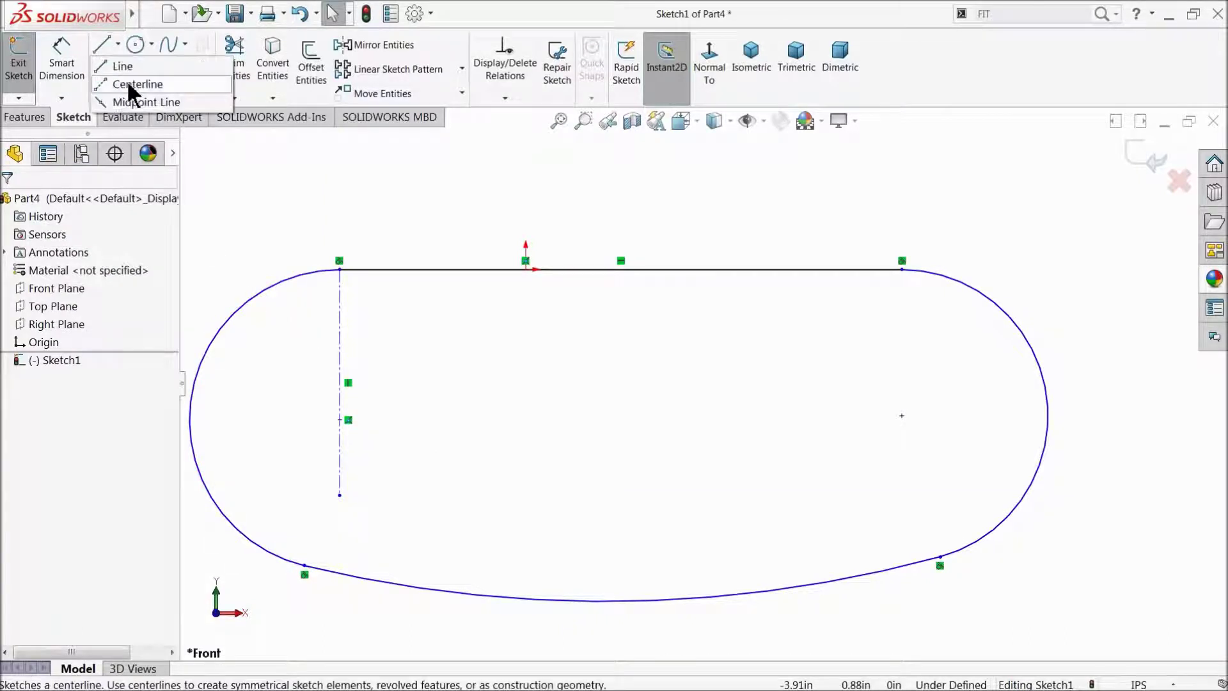
pyautogui.click(131, 84)
pyautogui.click(902, 269)
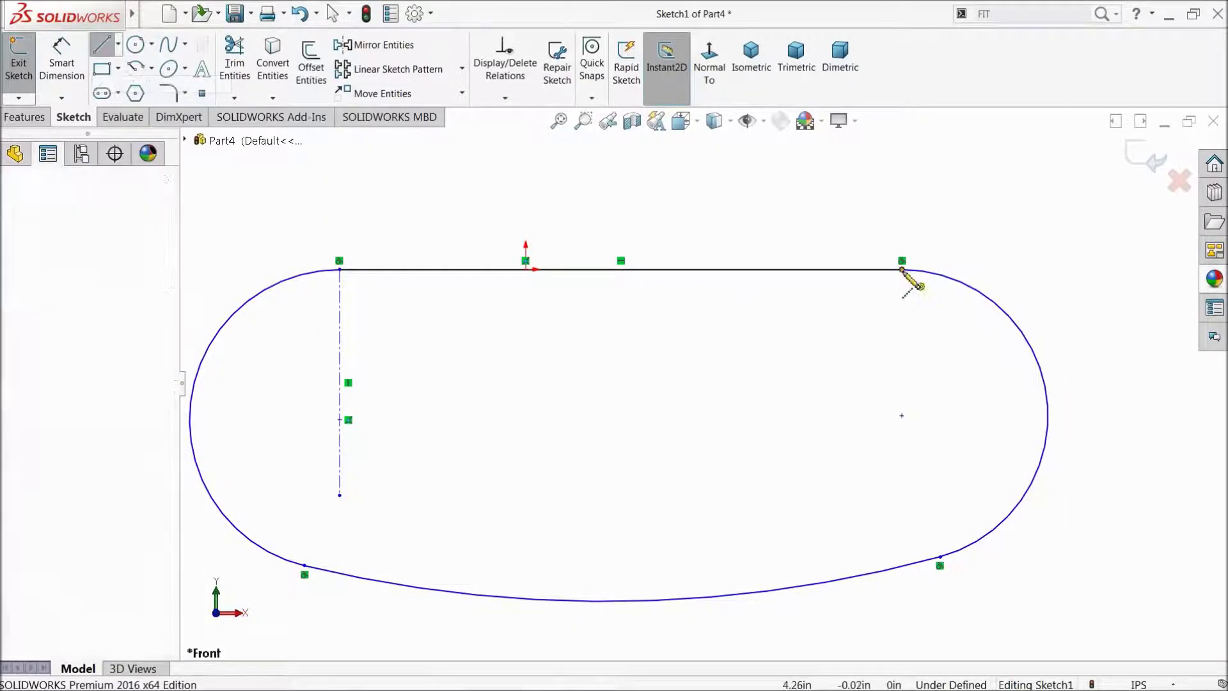
pyautogui.click(903, 487)
pyautogui.rightClick(937, 459)
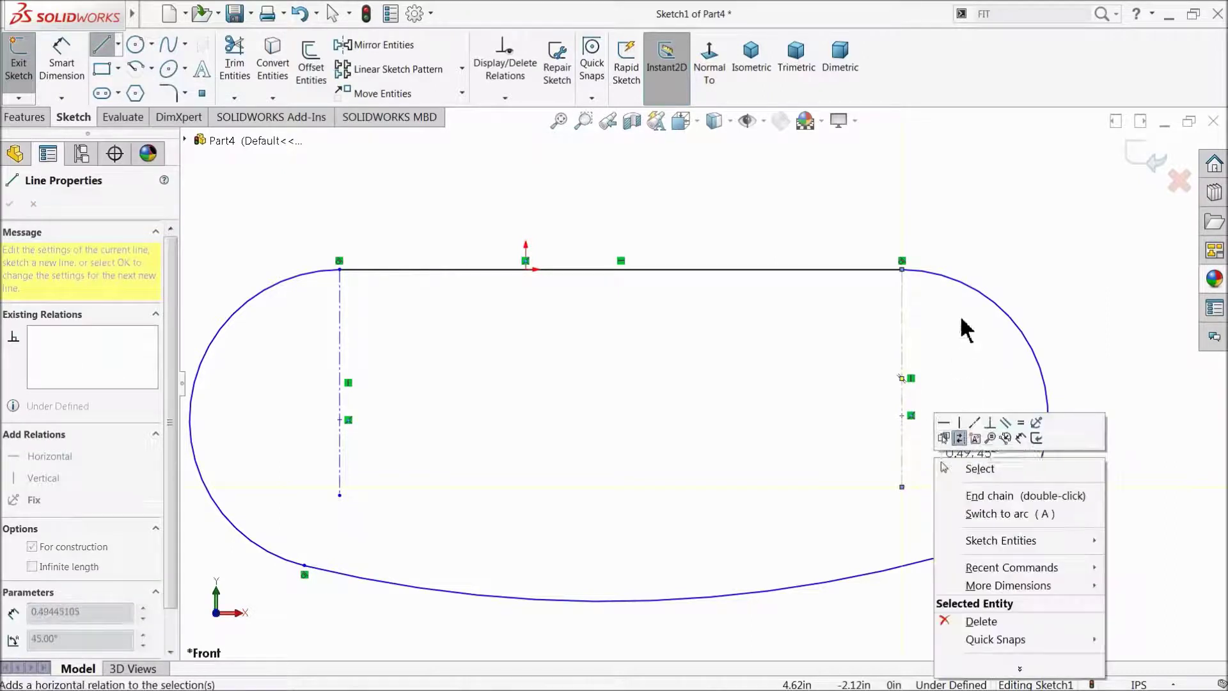
pyautogui.click(985, 469)
pyautogui.scroll(2, 762, 486)
pyautogui.scroll(-1, 672, 506)
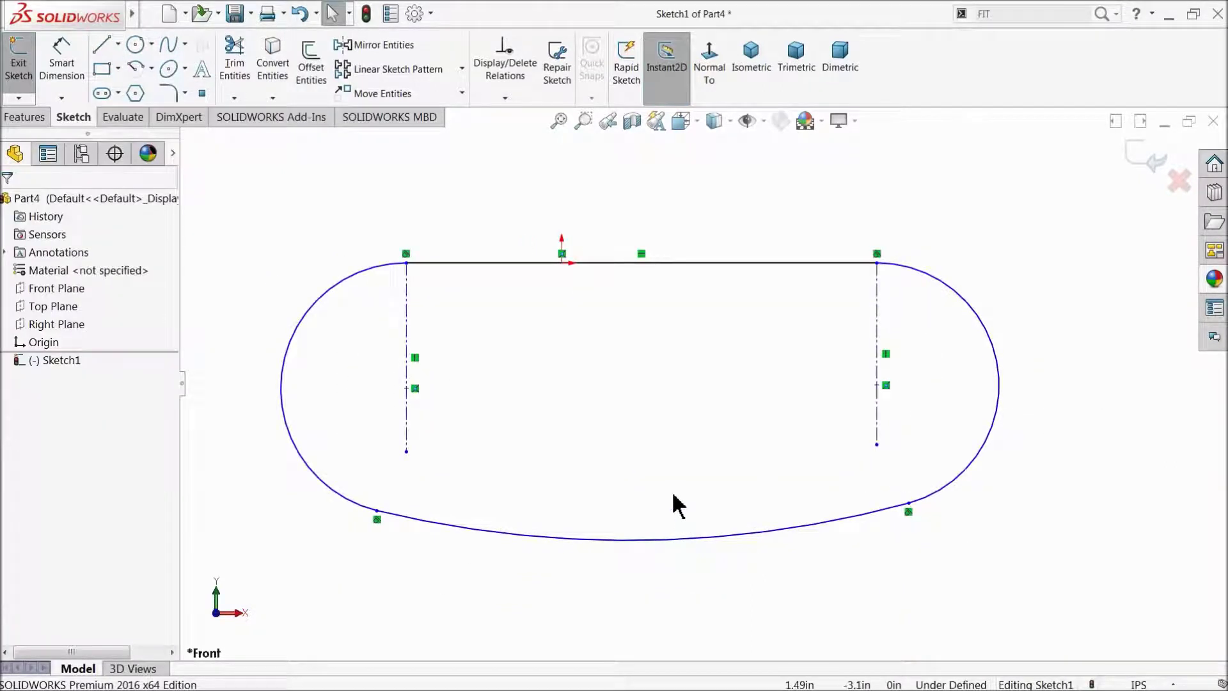
# - With Smart Dimension, set the top line length to 8.874382 (8.87 in)
pyautogui.click(61, 61)
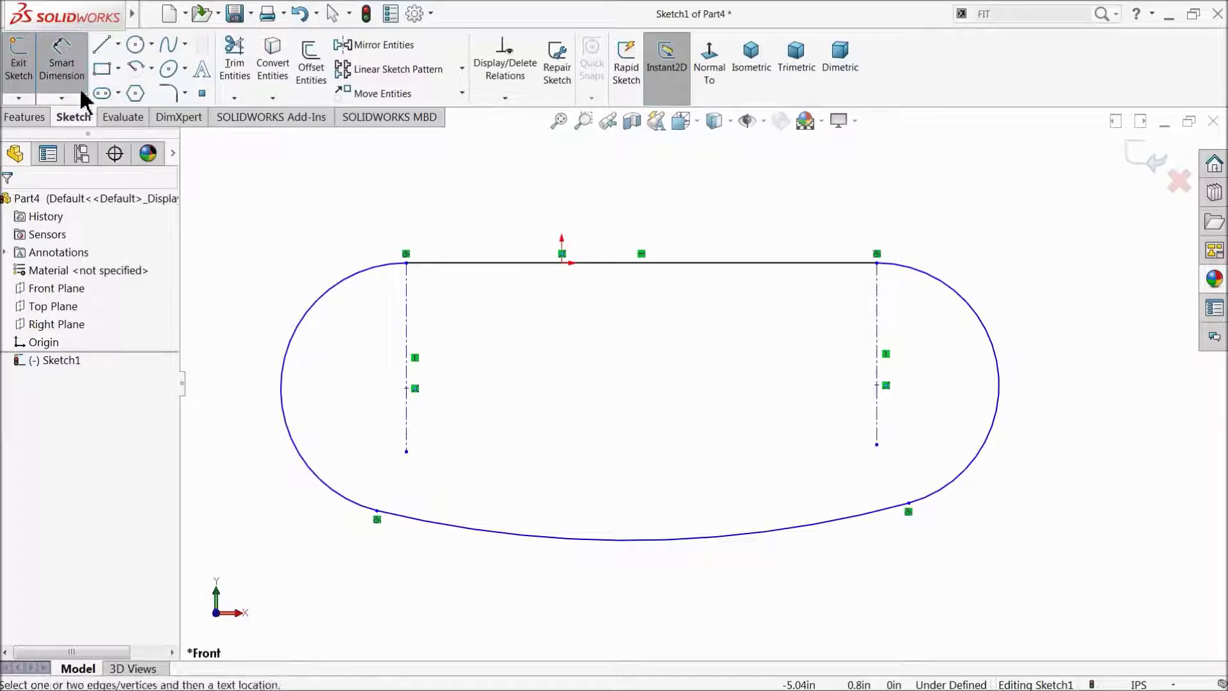
pyautogui.click(543, 264)
pyautogui.click(559, 192)
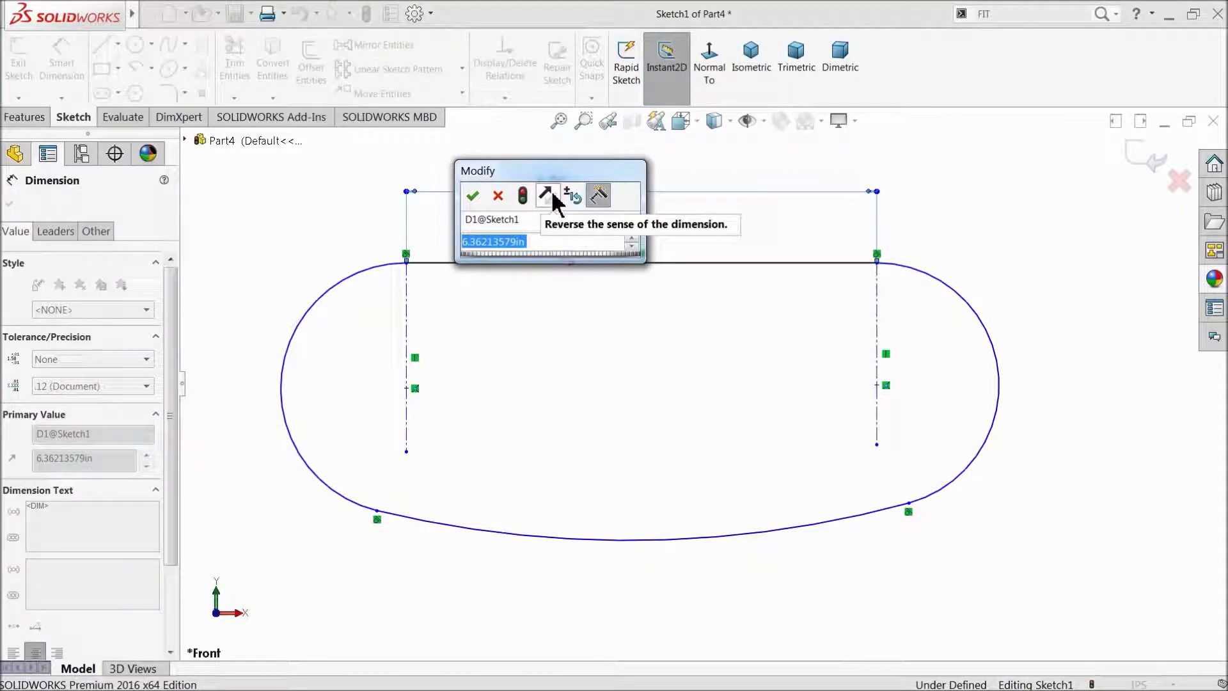
pyautogui.write('8.87')
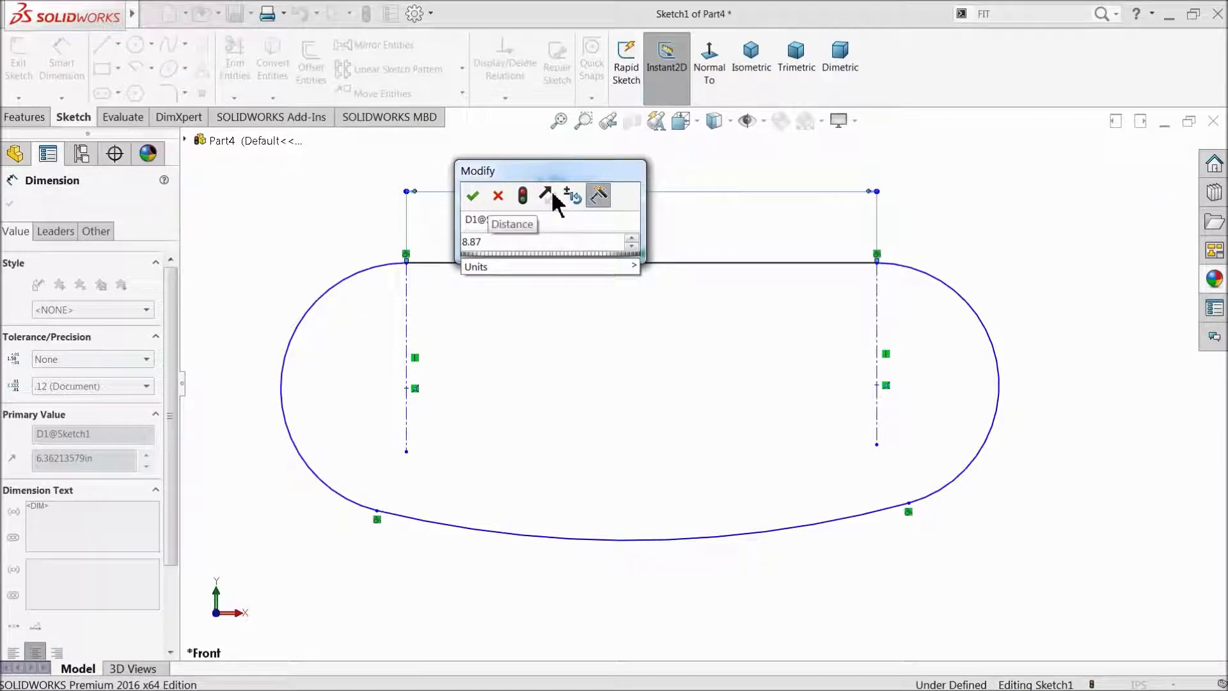
pyautogui.write('43')
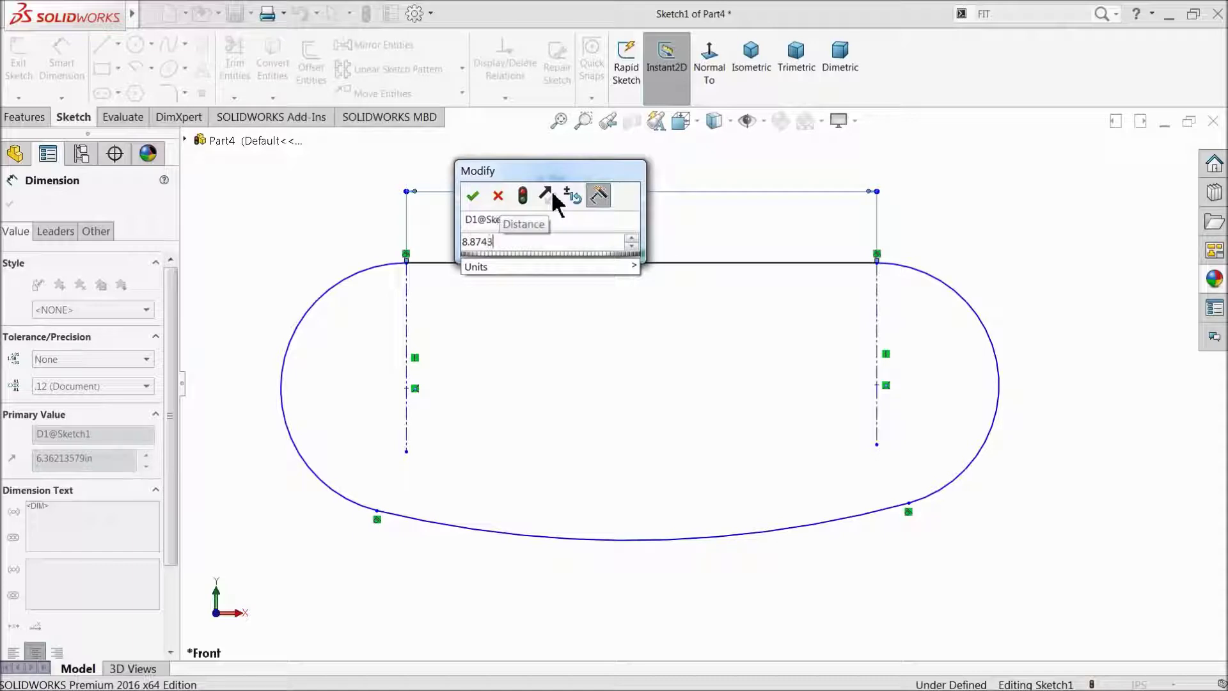
pyautogui.write('82')
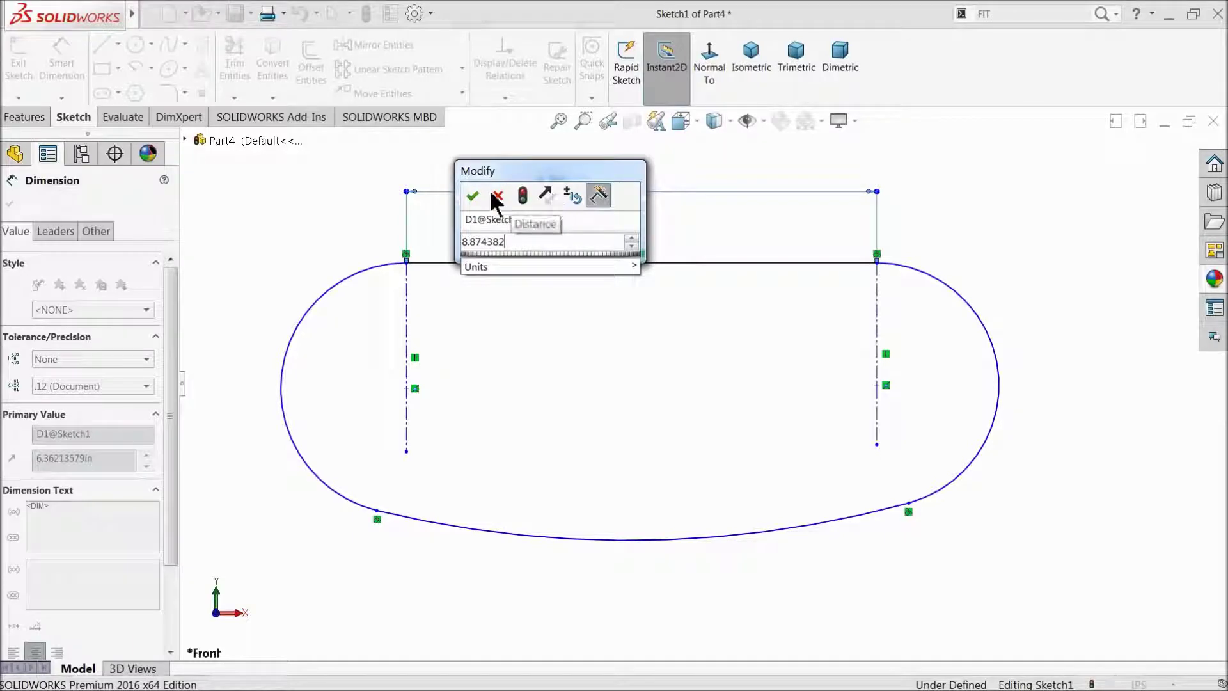
pyautogui.click(473, 196)
# - Dimension the right arc radius to 2.098 and the left arc radius to 2.098
pyautogui.click(986, 326)
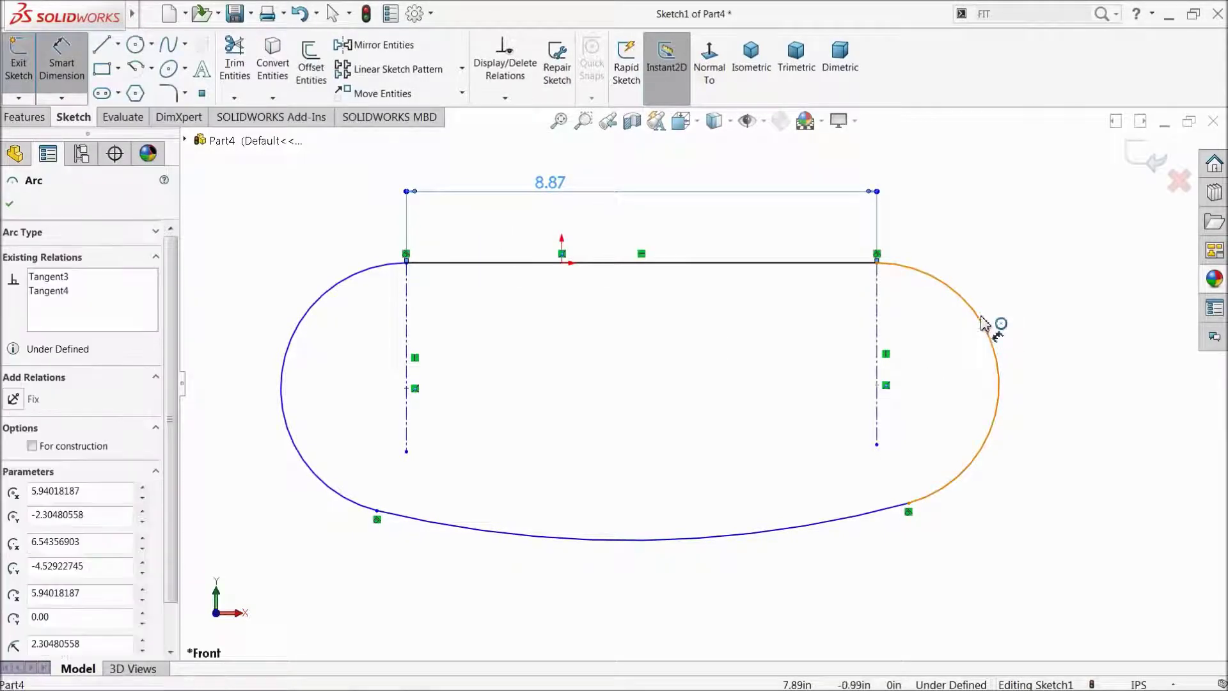
pyautogui.click(1017, 265)
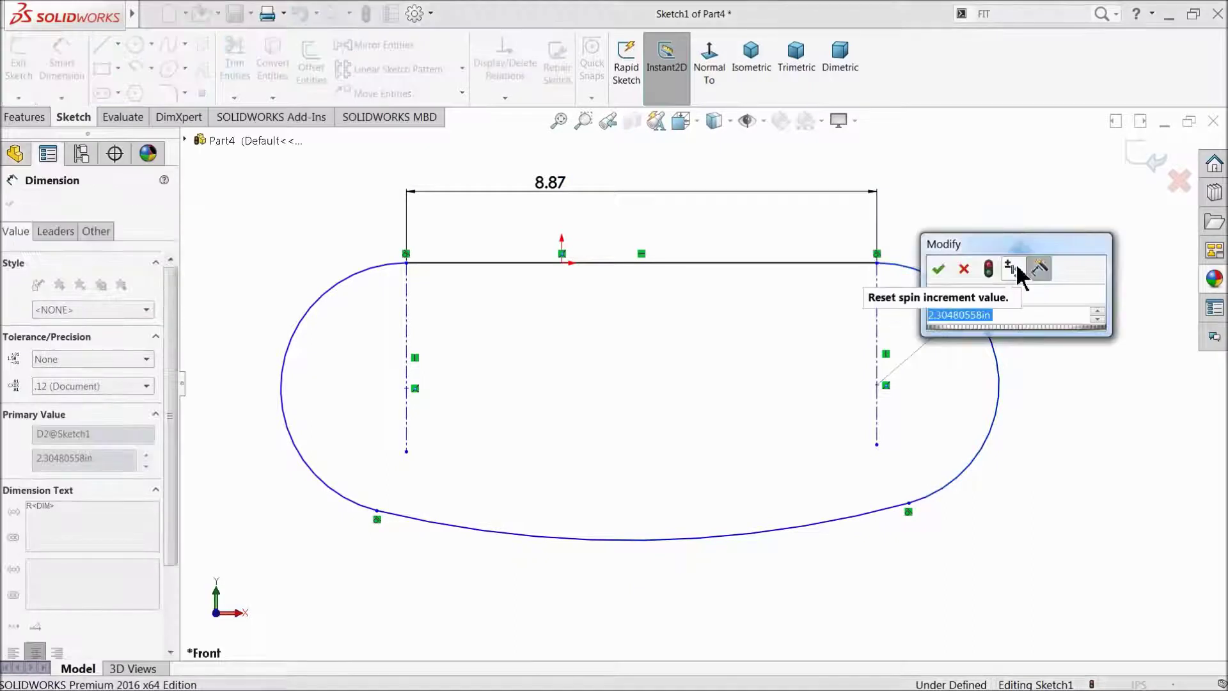
pyautogui.write('2.098')
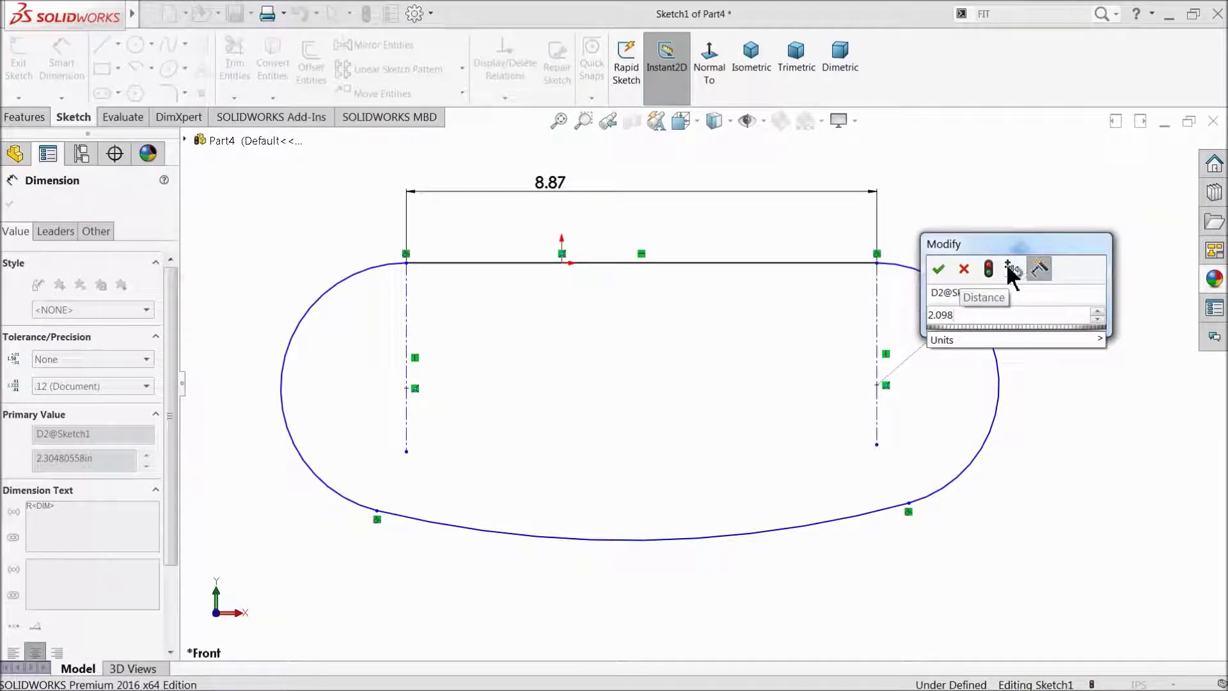
pyautogui.click(938, 269)
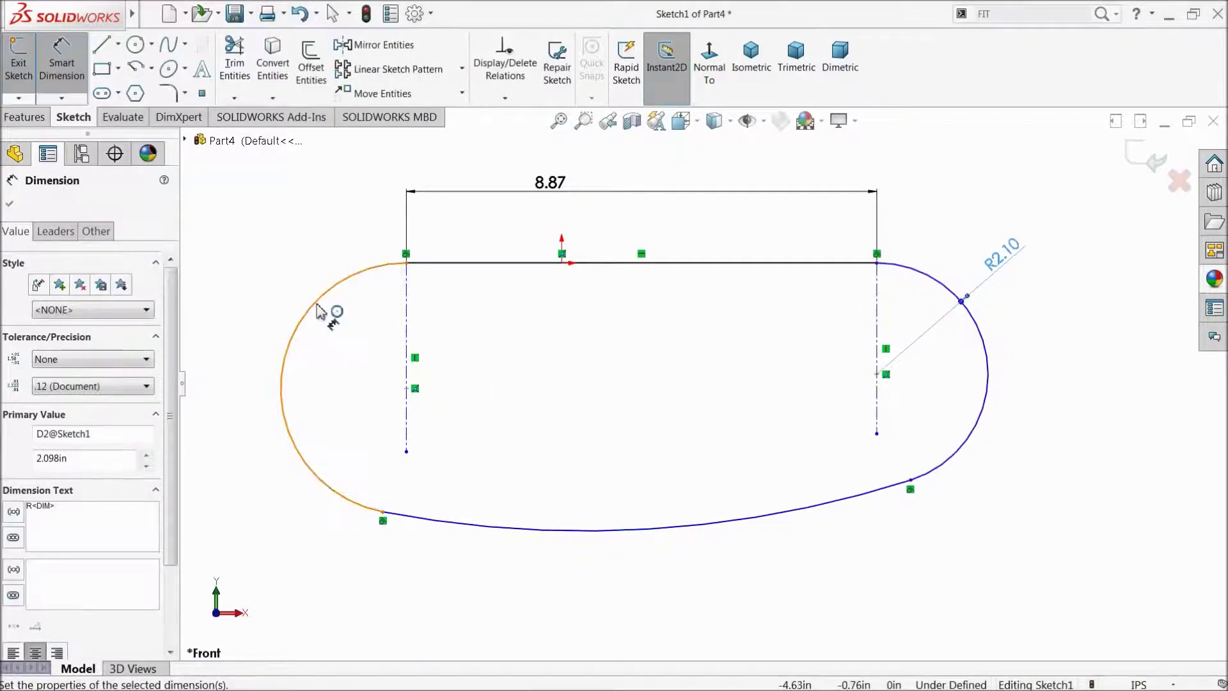
pyautogui.click(323, 309)
pyautogui.click(282, 294)
pyautogui.write('2.098')
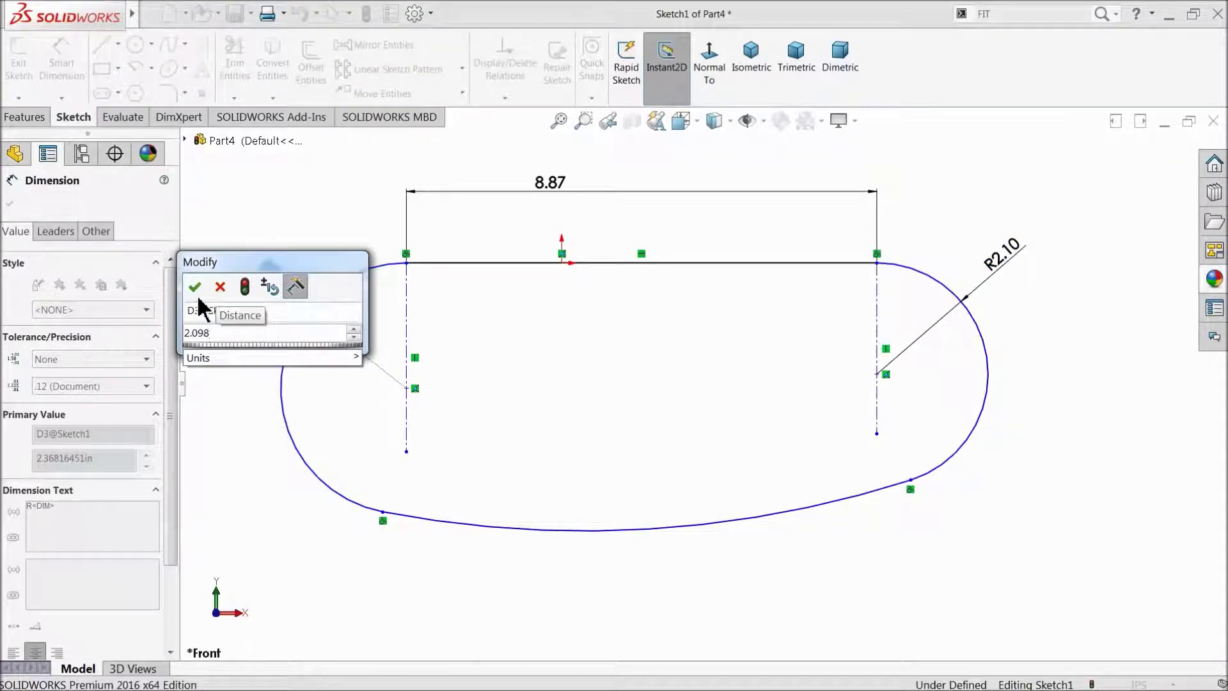
pyautogui.press('Return')
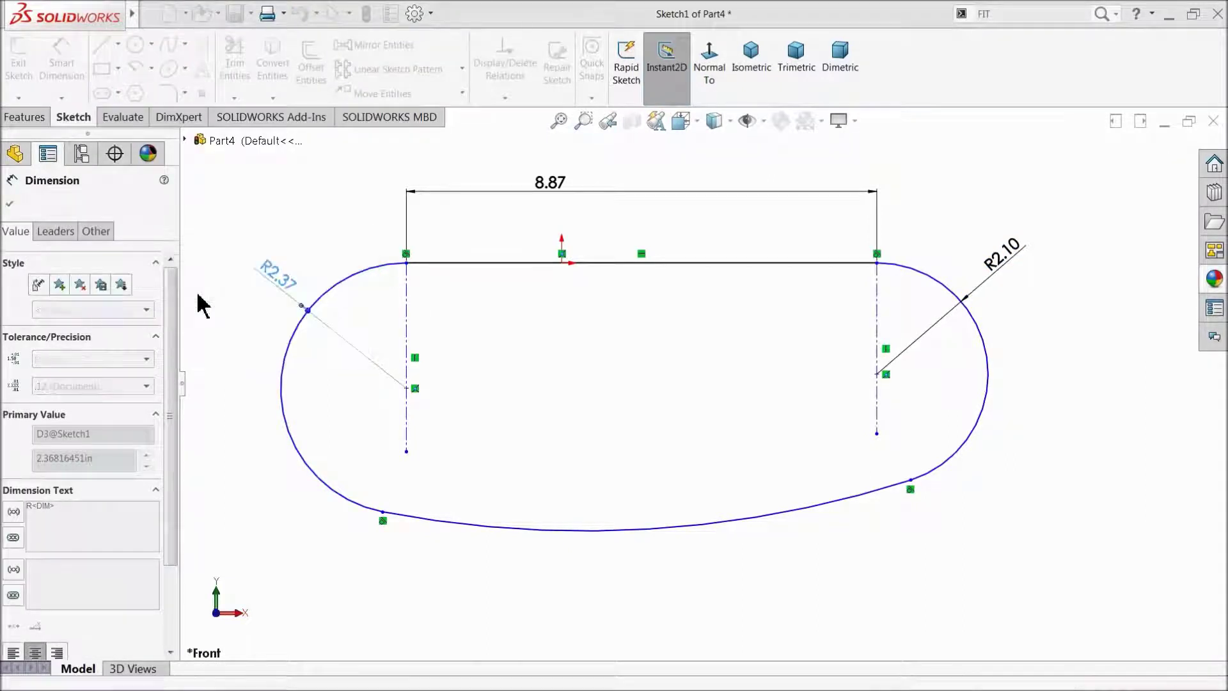
# - Dimension the lower-left and lower-right tangent points 0.4373028 in from their centerline ends
pyautogui.click(407, 438)
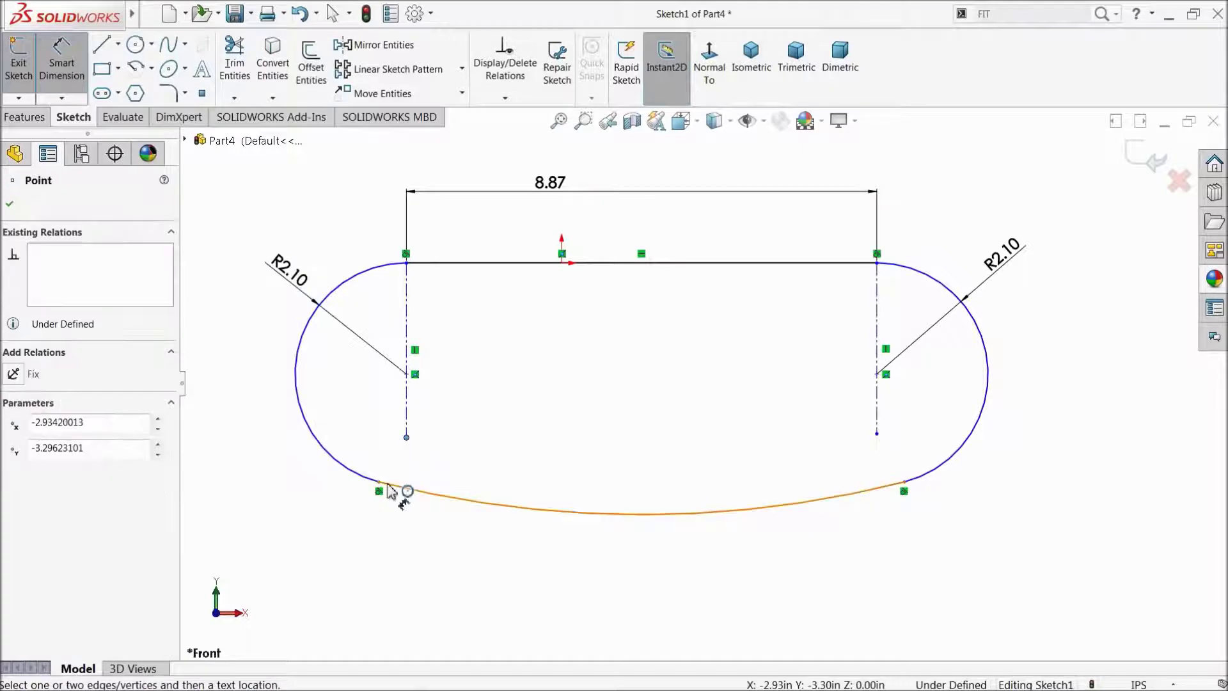
pyautogui.click(380, 482)
pyautogui.click(398, 542)
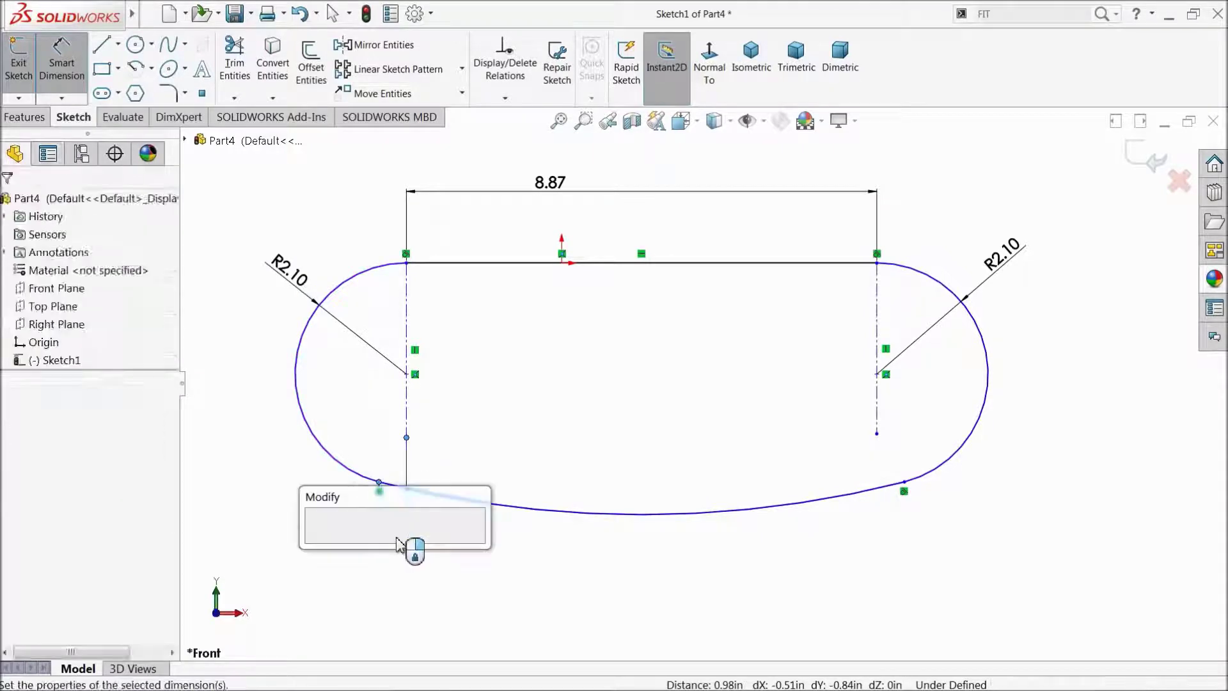
pyautogui.write('0.4373028')
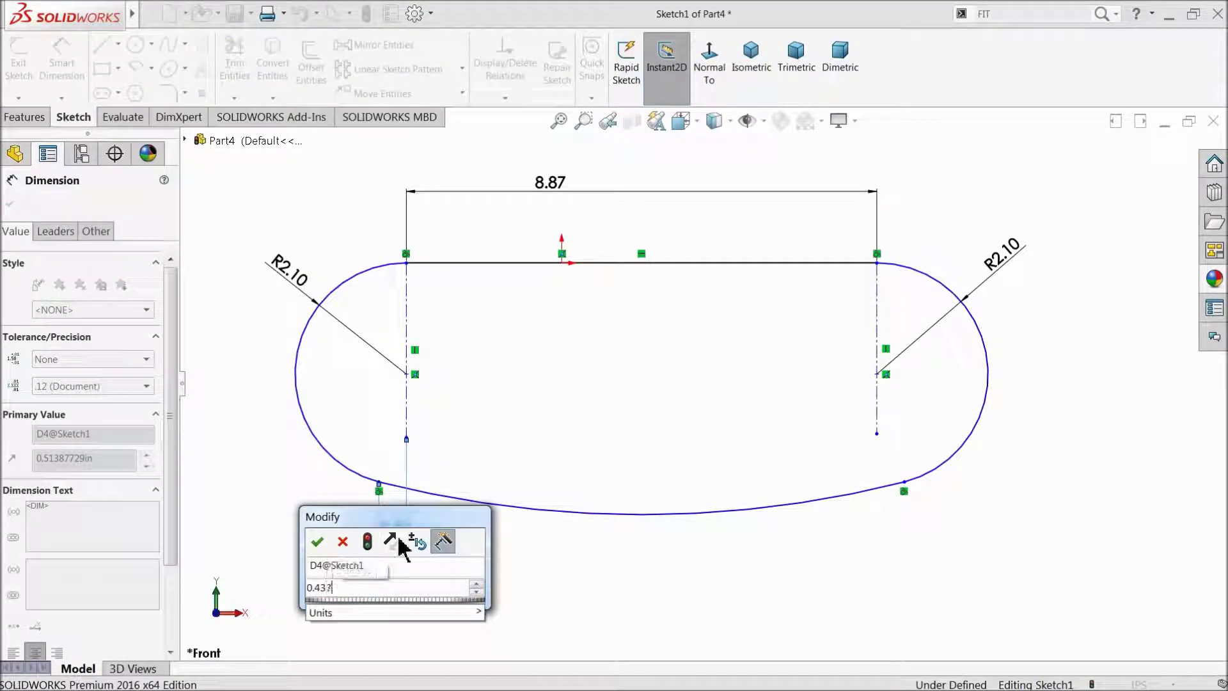
pyautogui.click(318, 543)
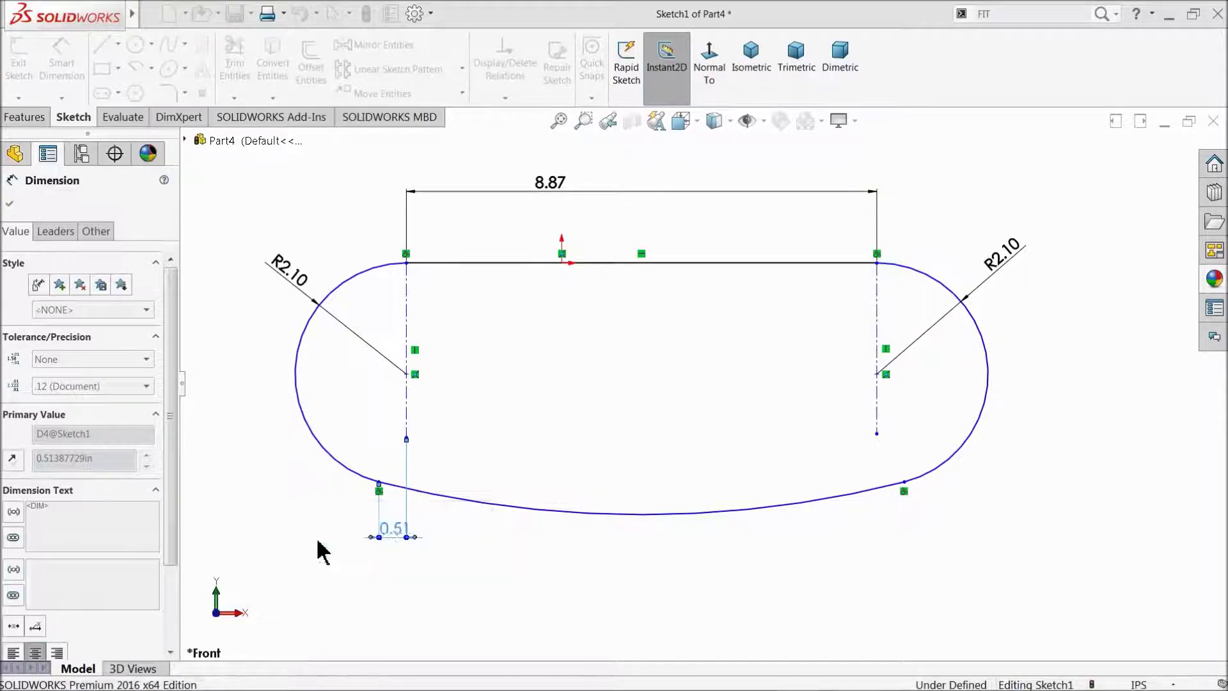
pyautogui.click(901, 485)
pyautogui.click(877, 435)
pyautogui.click(891, 534)
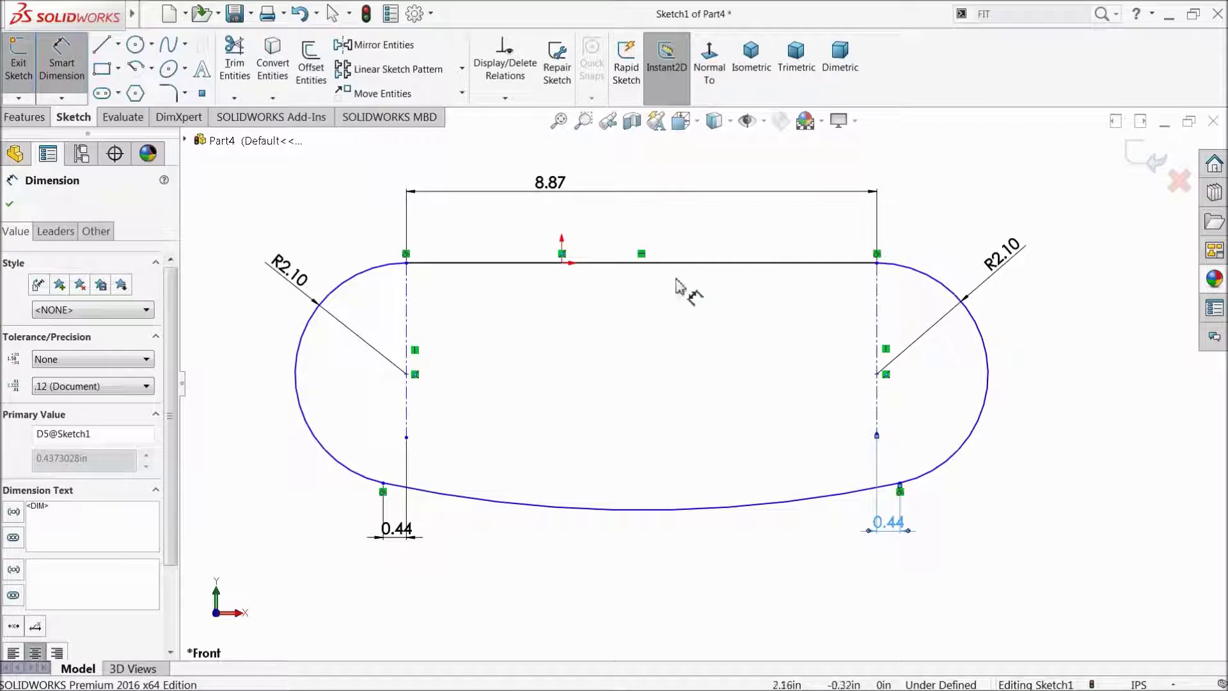
# - Exit Sketch1, then begin a new sketch on the Front Plane
pyautogui.click(1145, 160)
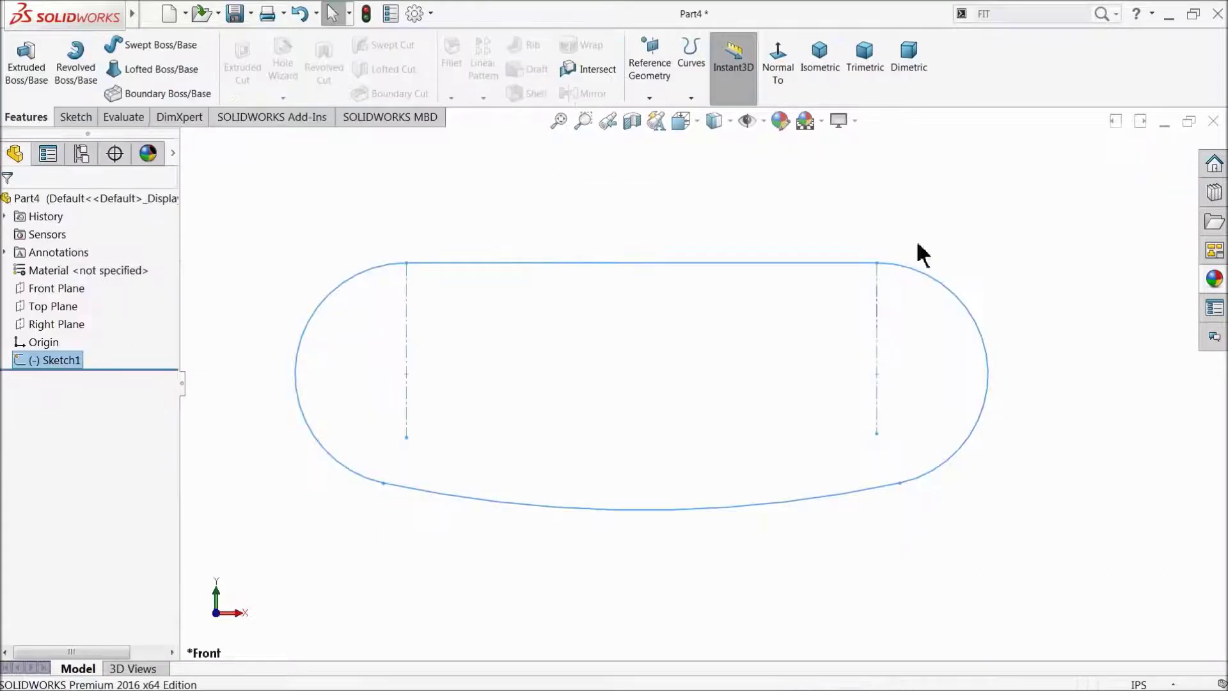
pyautogui.click(565, 264)
pyautogui.click(339, 283)
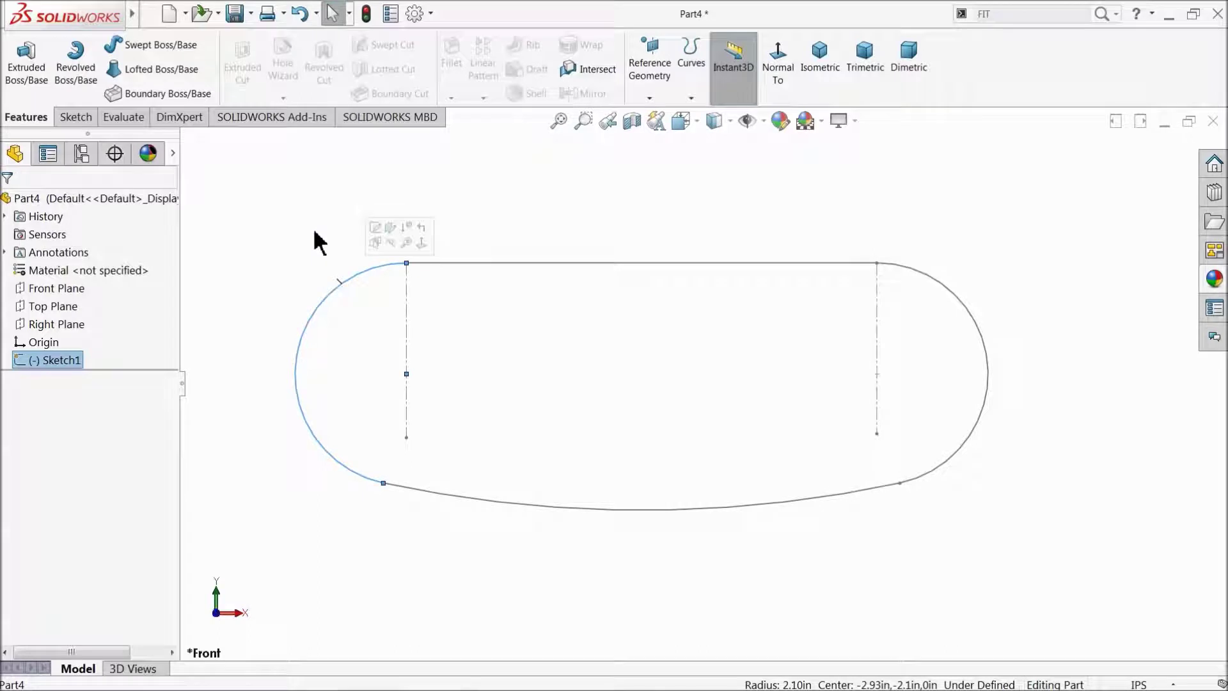
pyautogui.click(324, 214)
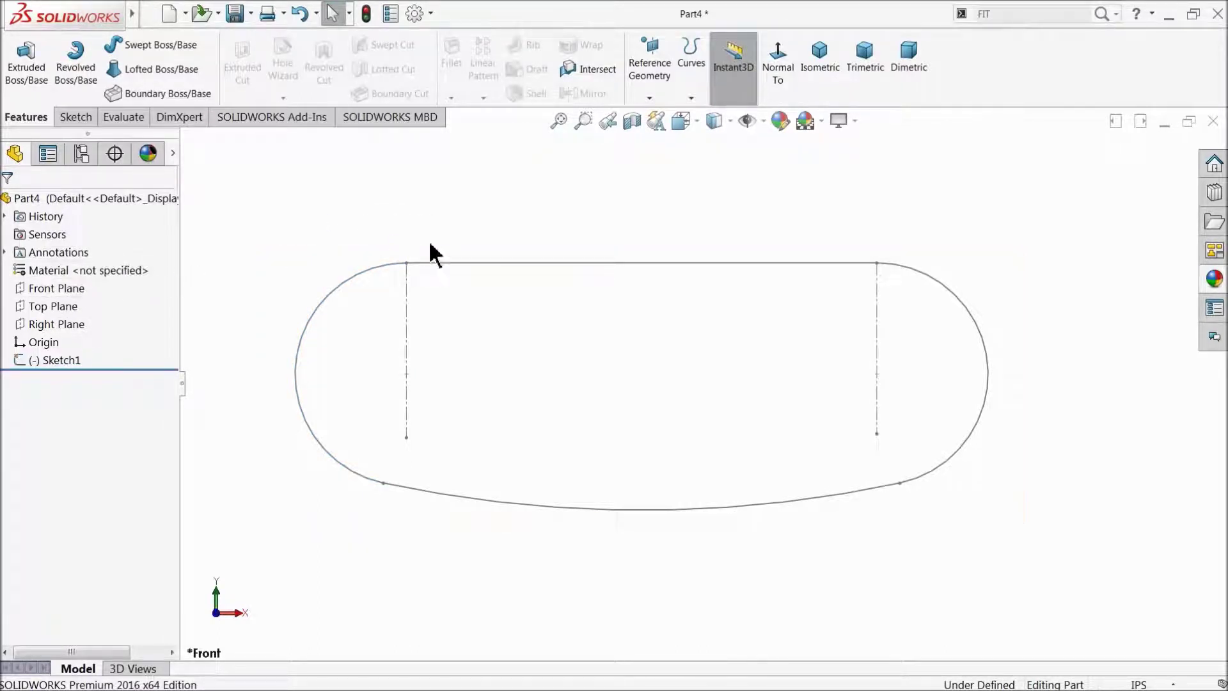
pyautogui.click(21, 297)
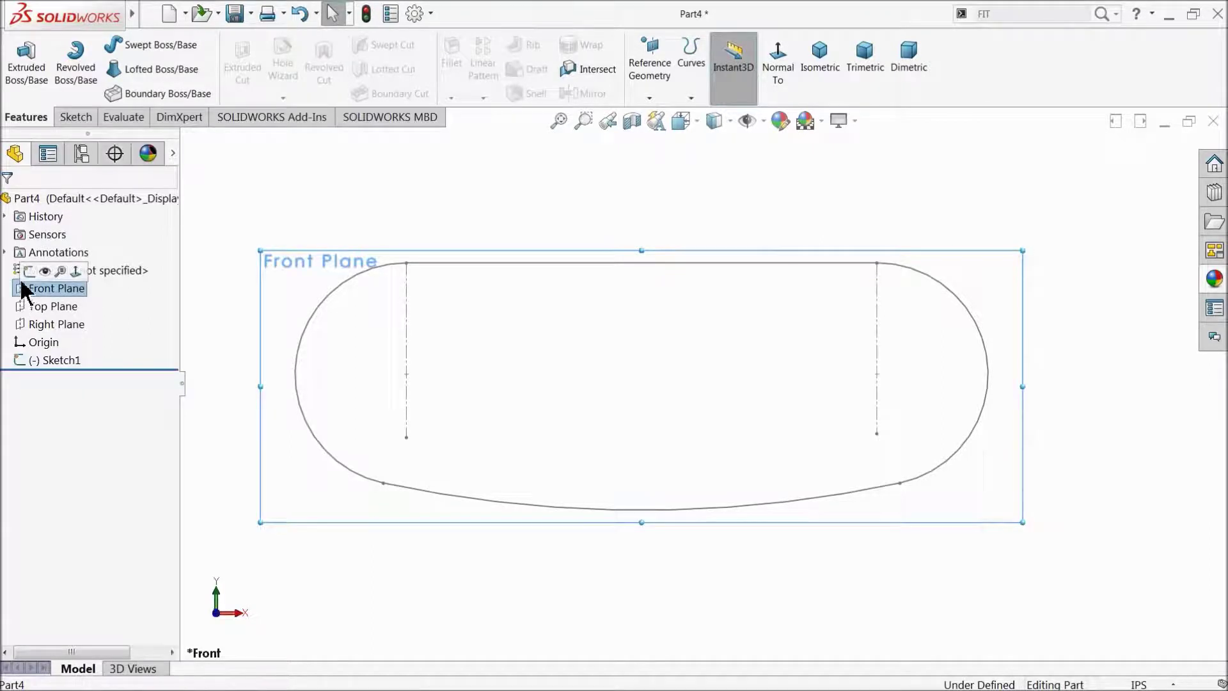
pyautogui.click(30, 272)
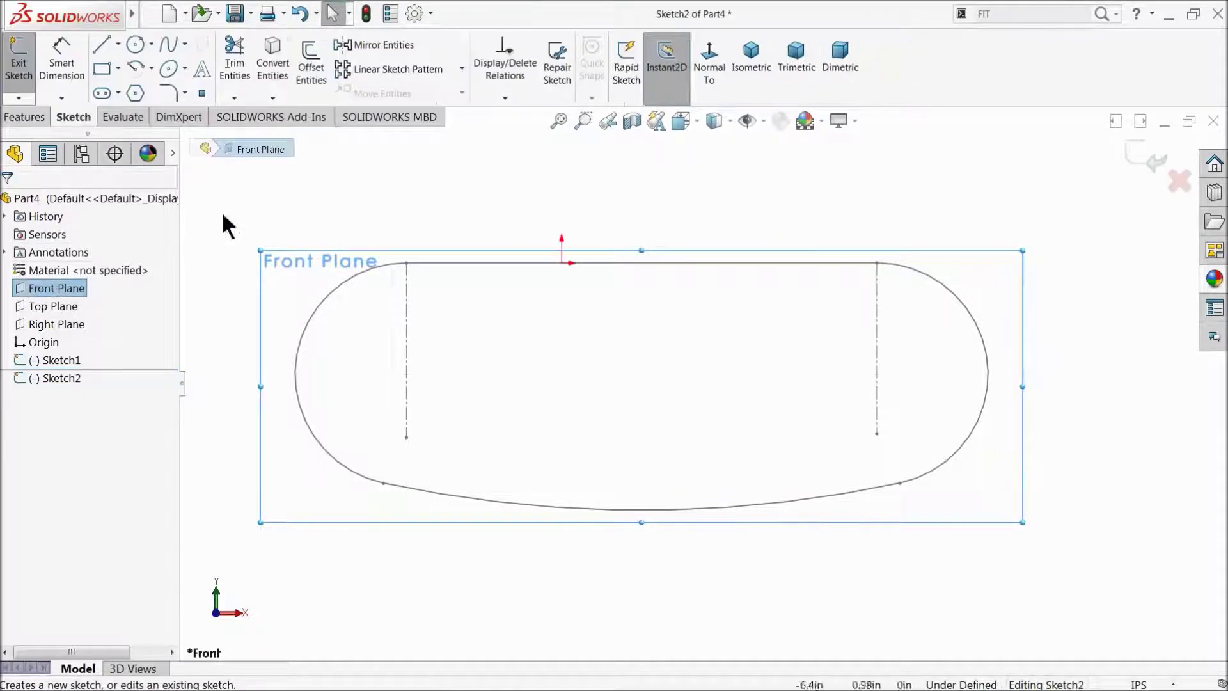
# - Search commands for 'FIT' and launch Fit Spline from the Tools menu's spline tools
pyautogui.click(185, 45)
pyautogui.click(185, 47)
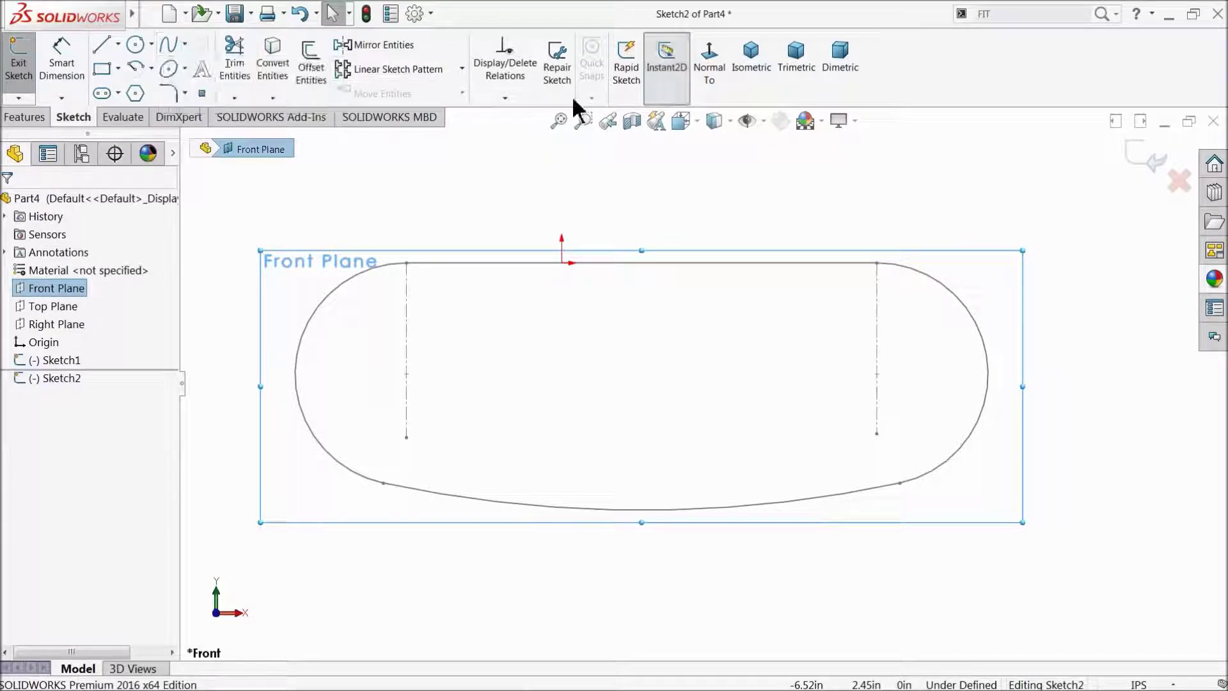
pyautogui.click(997, 15)
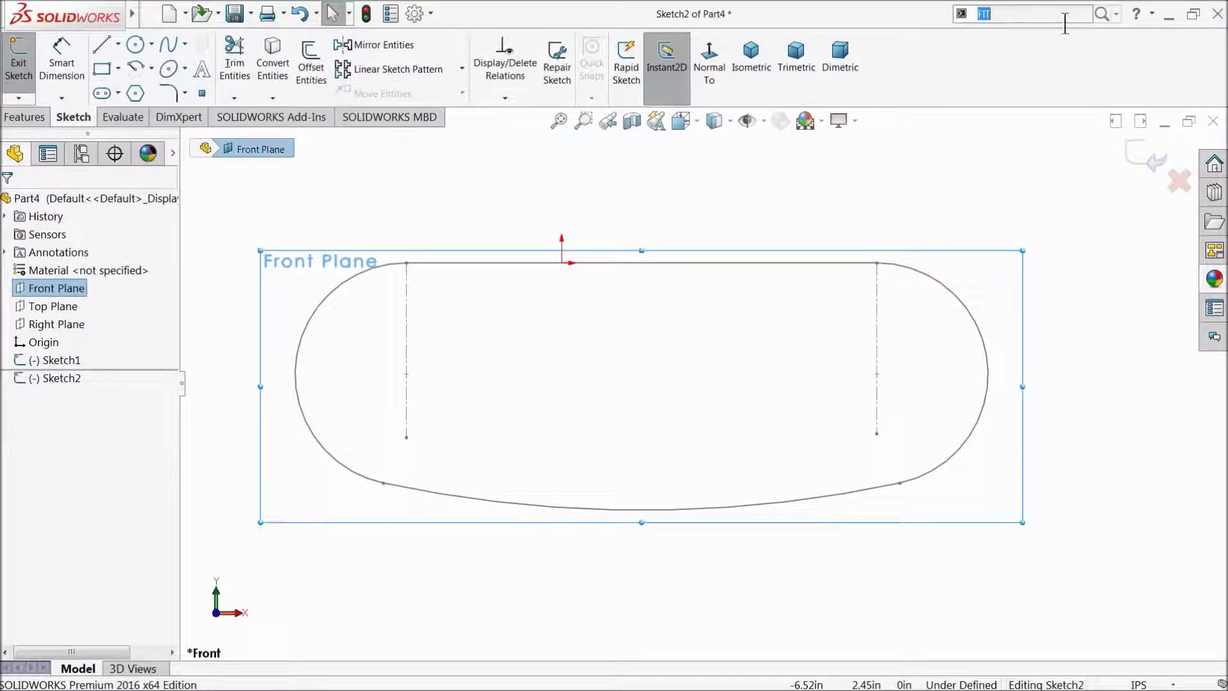
pyautogui.click(1116, 15)
pyautogui.click(998, 45)
pyautogui.write('IT')
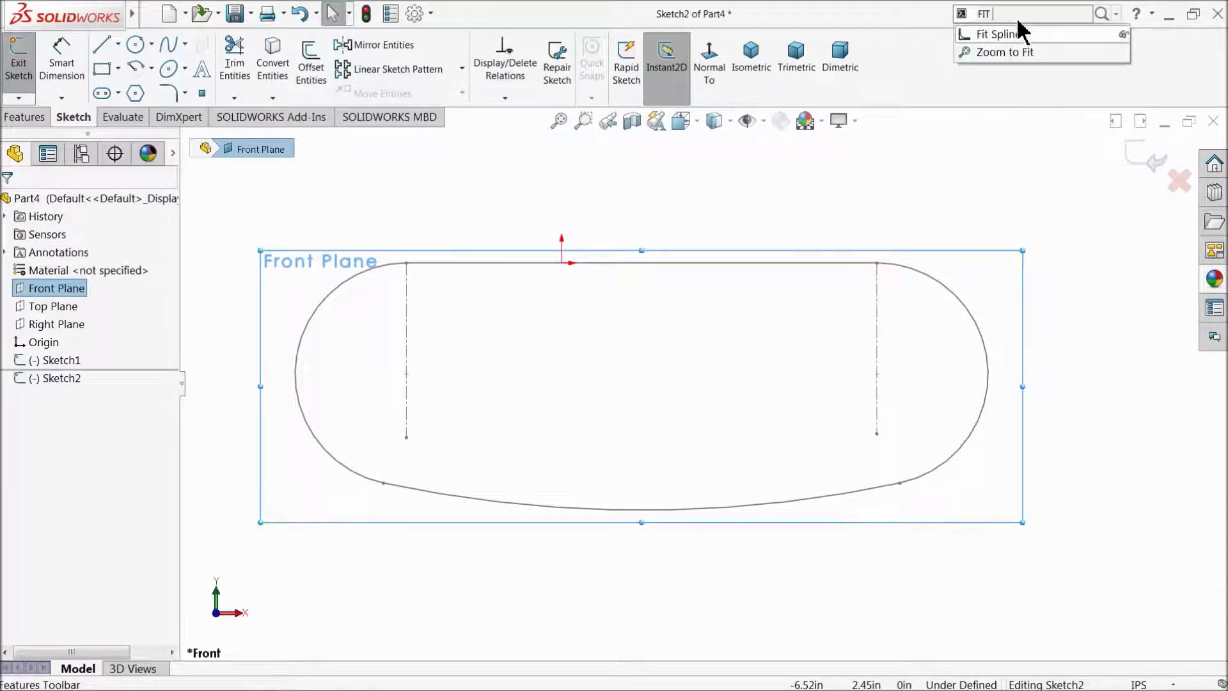
pyautogui.moveTo(132, 14)
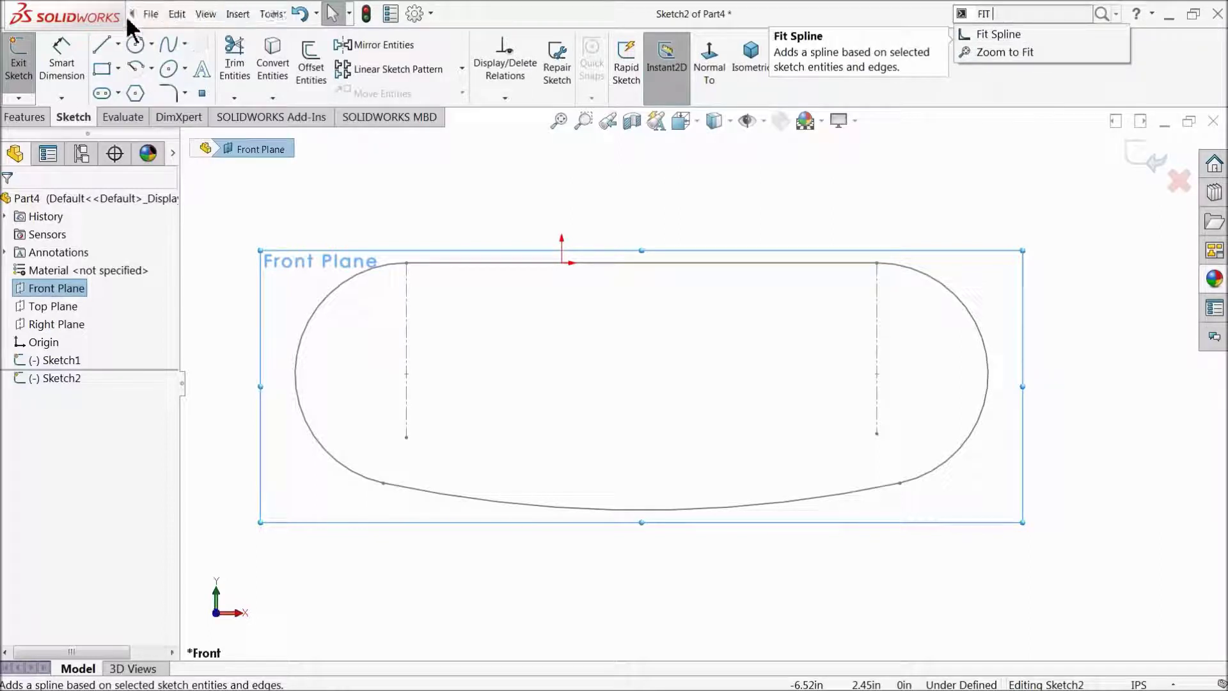
pyautogui.click(235, 15)
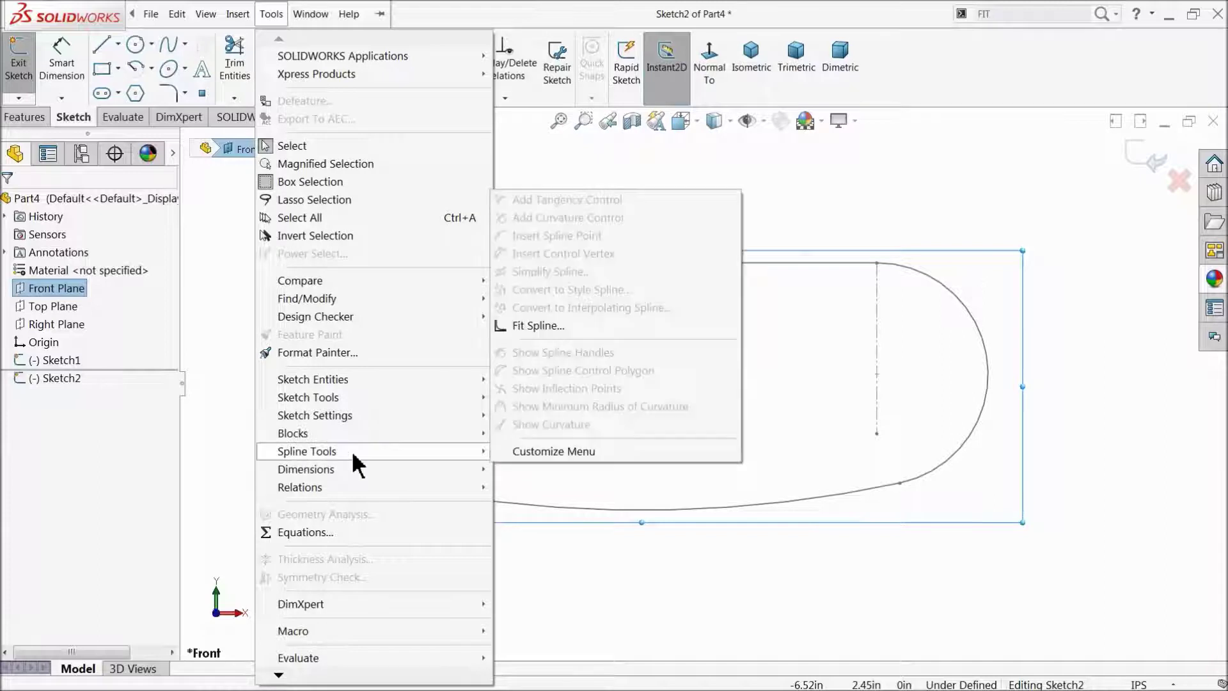
pyautogui.moveTo(307, 451)
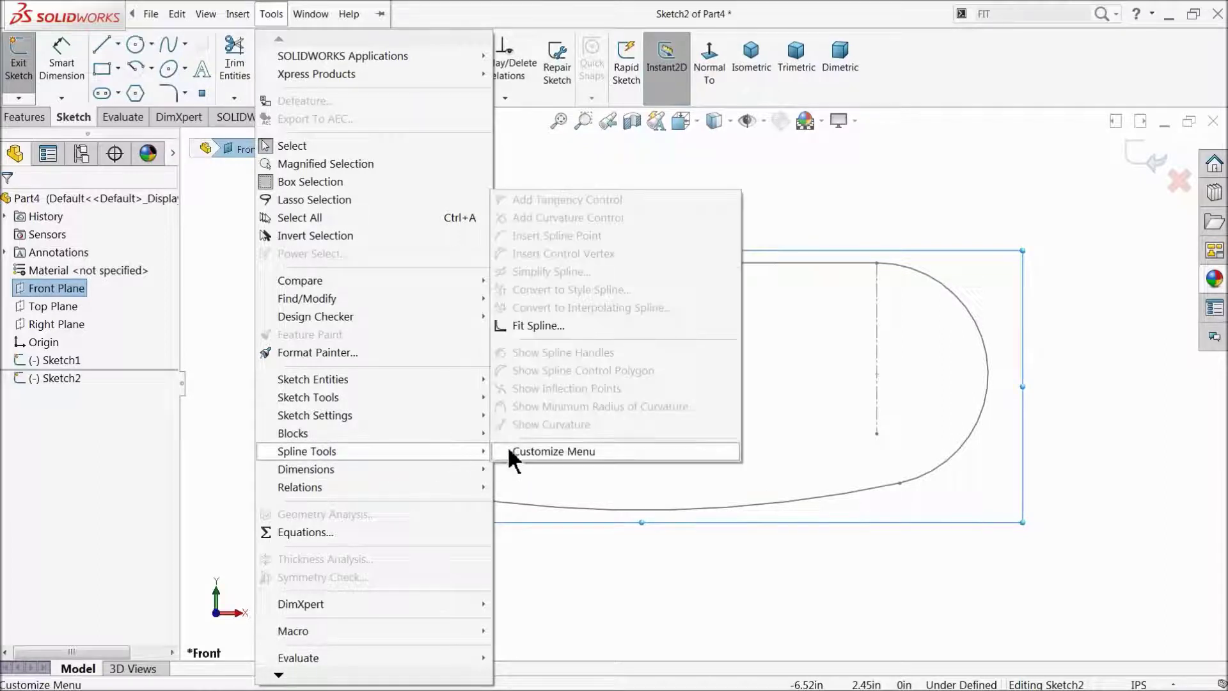
pyautogui.click(533, 327)
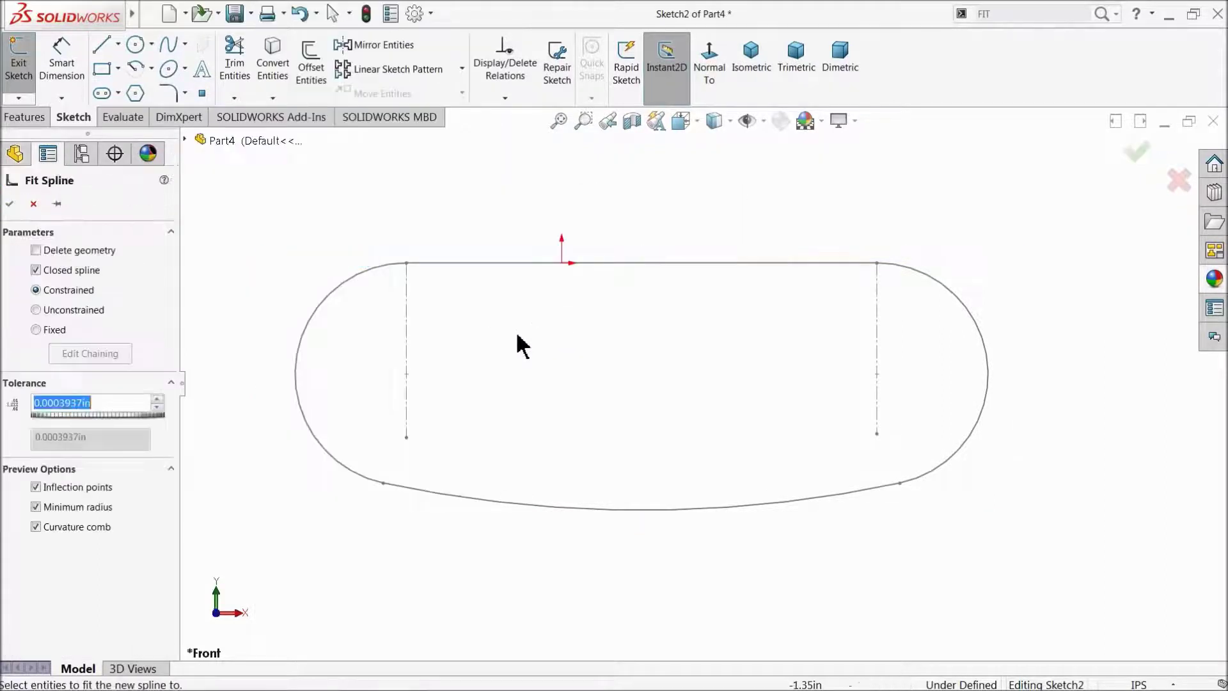
# - Fit a closed spline through the top line, left arc, bottom line and right arc
pyautogui.click(501, 264)
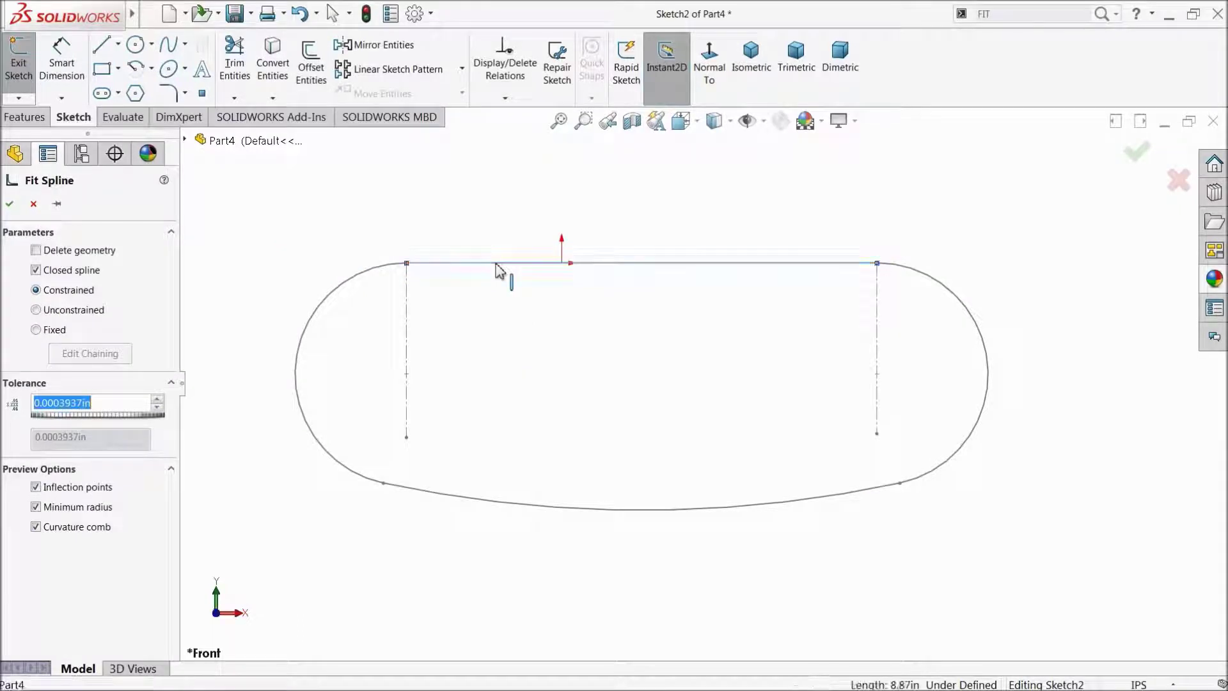
pyautogui.click(379, 268)
pyautogui.click(534, 509)
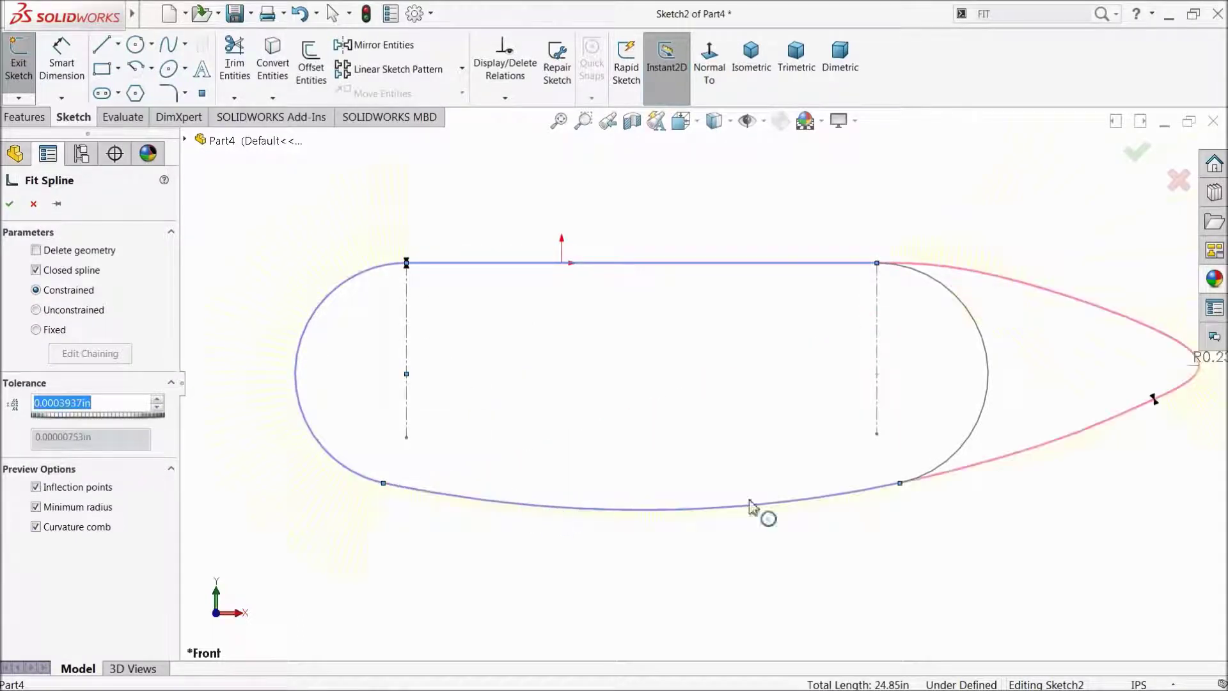
pyautogui.click(983, 422)
pyautogui.scroll(-1, 582, 422)
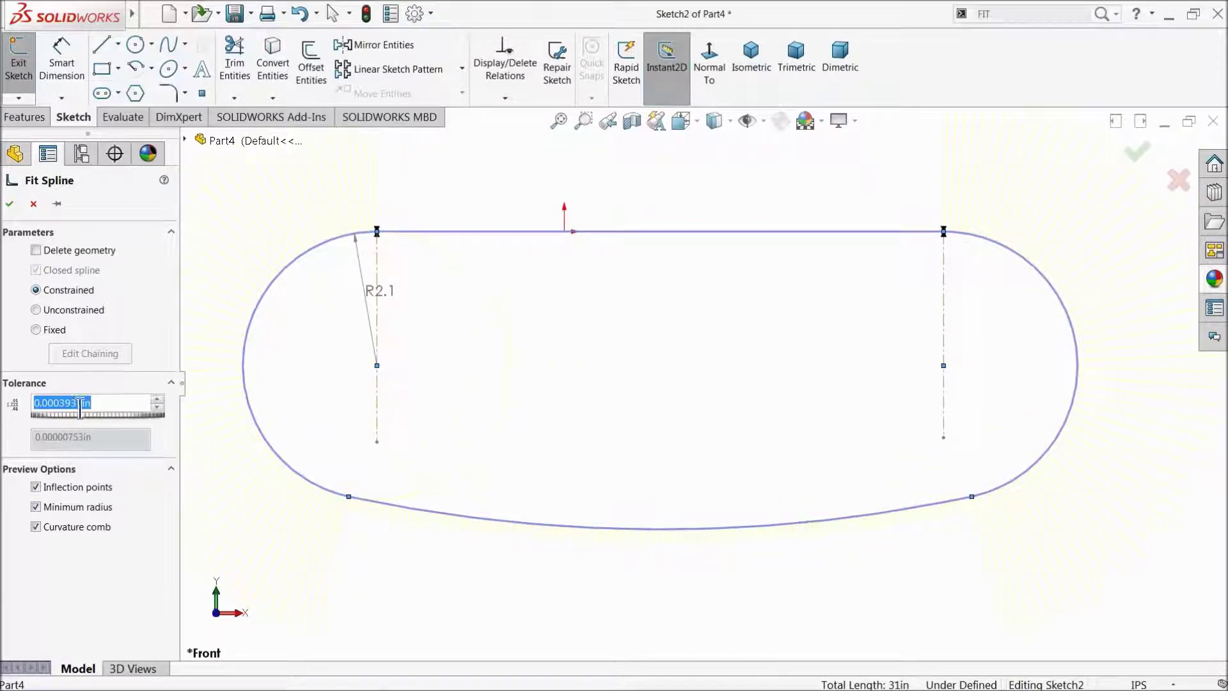
pyautogui.click(10, 204)
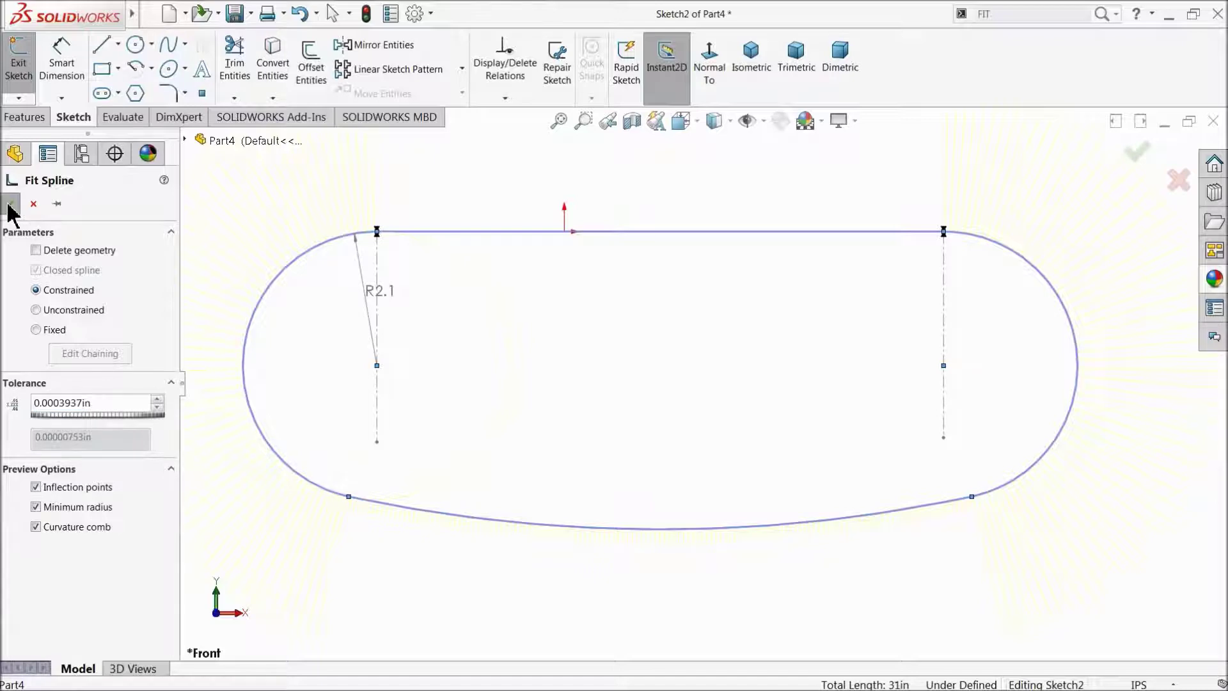
# - Inspect the new 31.00 in spline and exit Sketch2
pyautogui.click(489, 238)
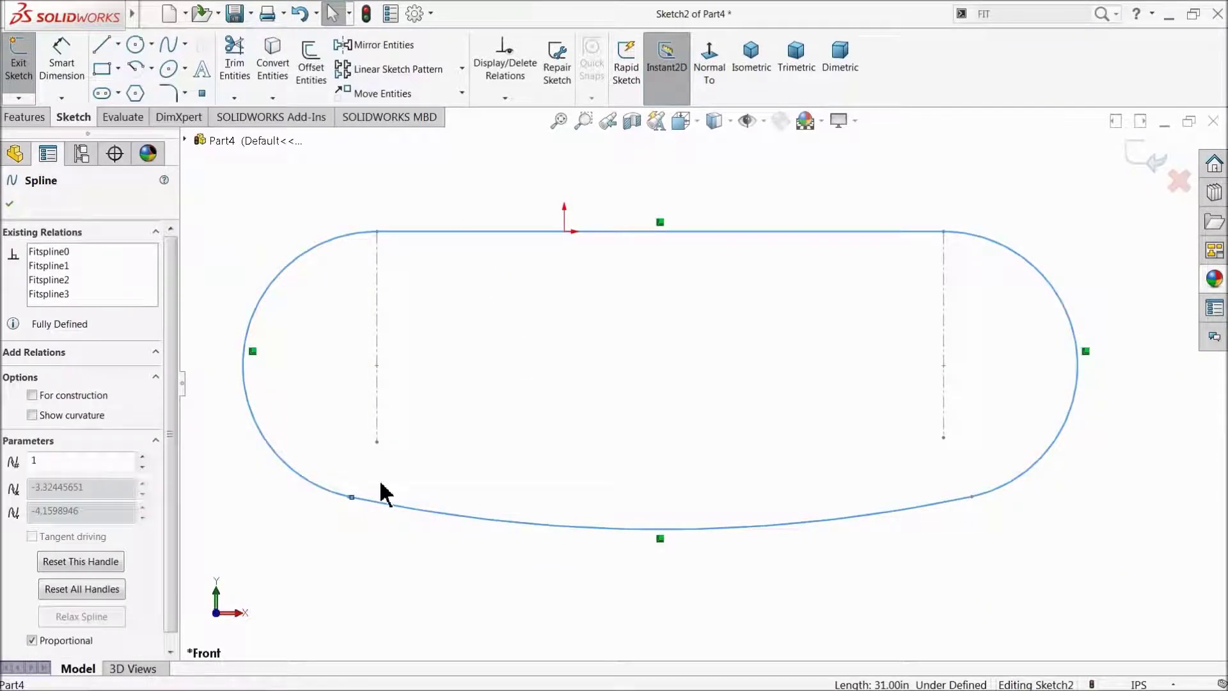
pyautogui.click(456, 233)
pyautogui.click(1142, 157)
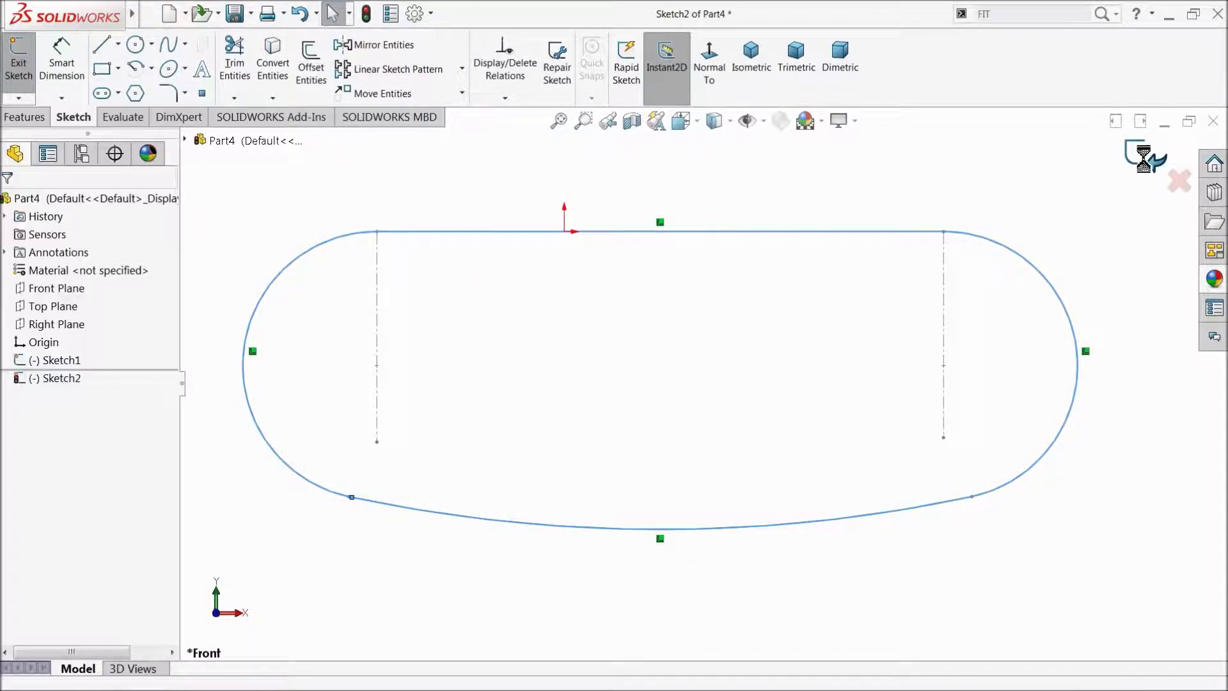
# - Save the part as path1, then orbit the view to check the loop
pyautogui.click(241, 13)
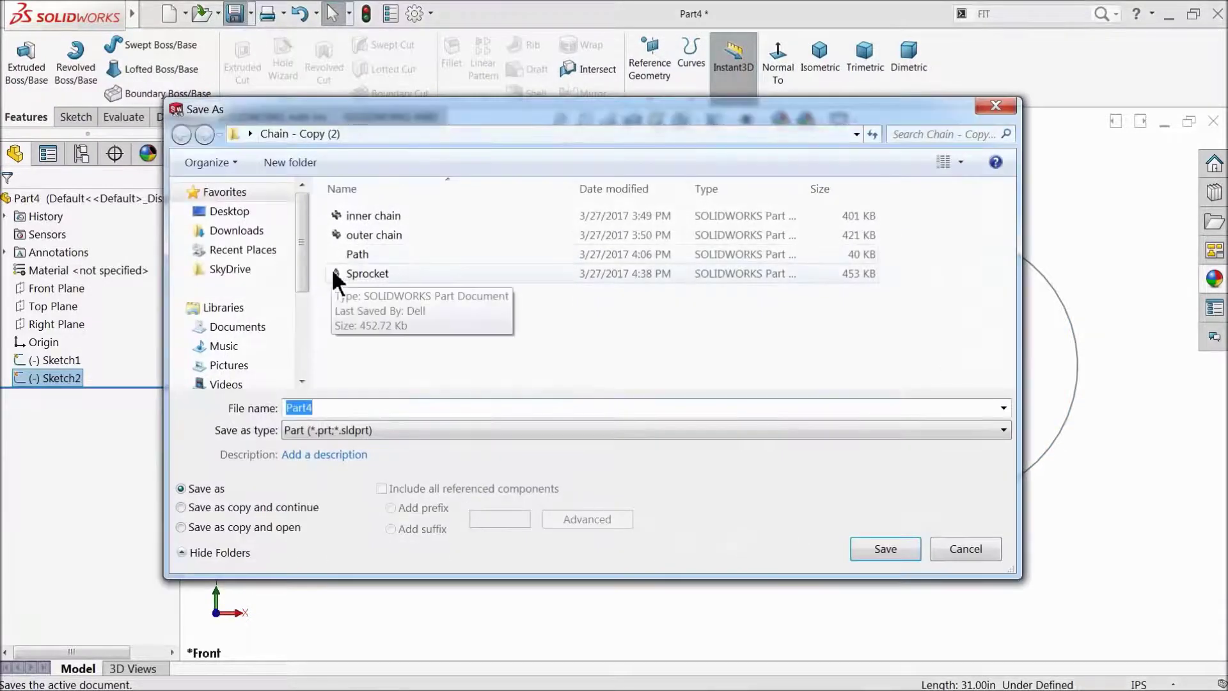
pyautogui.write('path1')
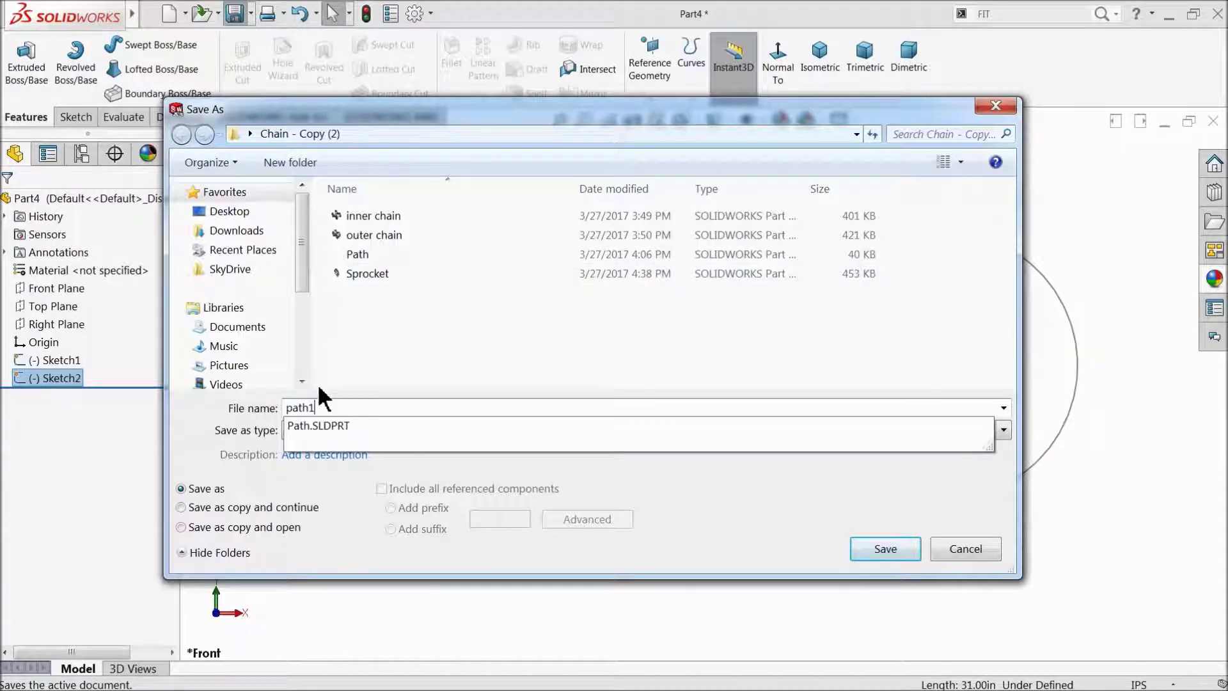
pyautogui.click(886, 549)
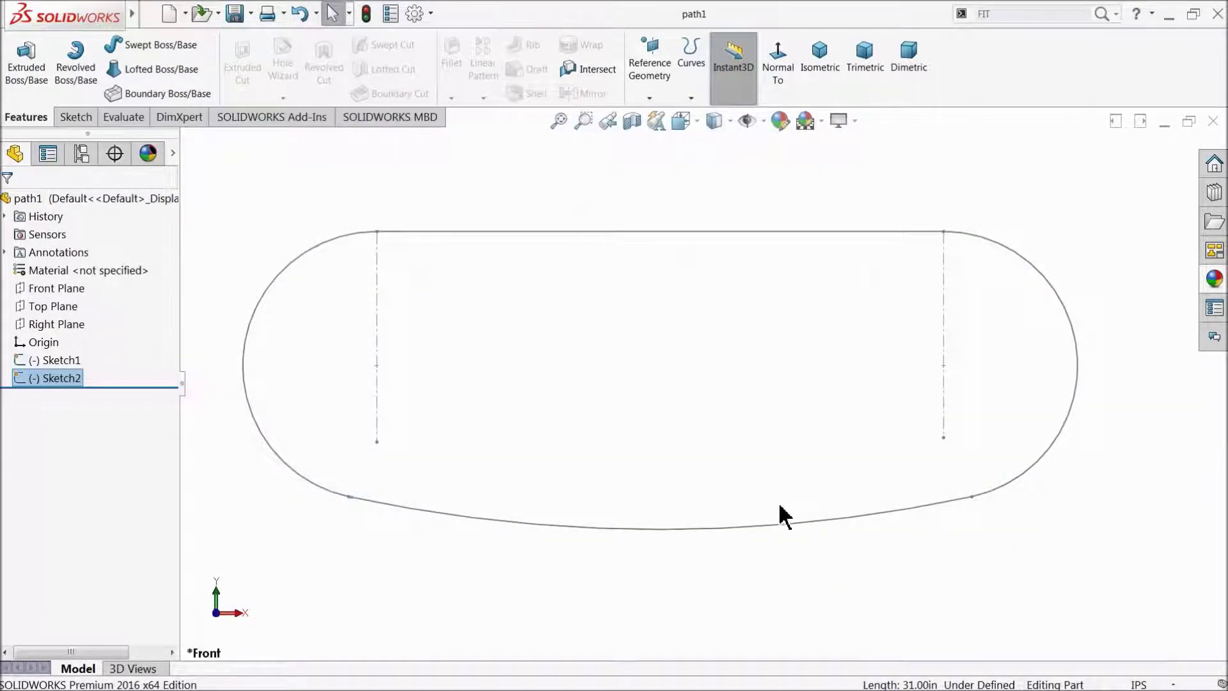
pyautogui.moveTo(718, 466); pyautogui.dragTo(700, 487, button='middle')
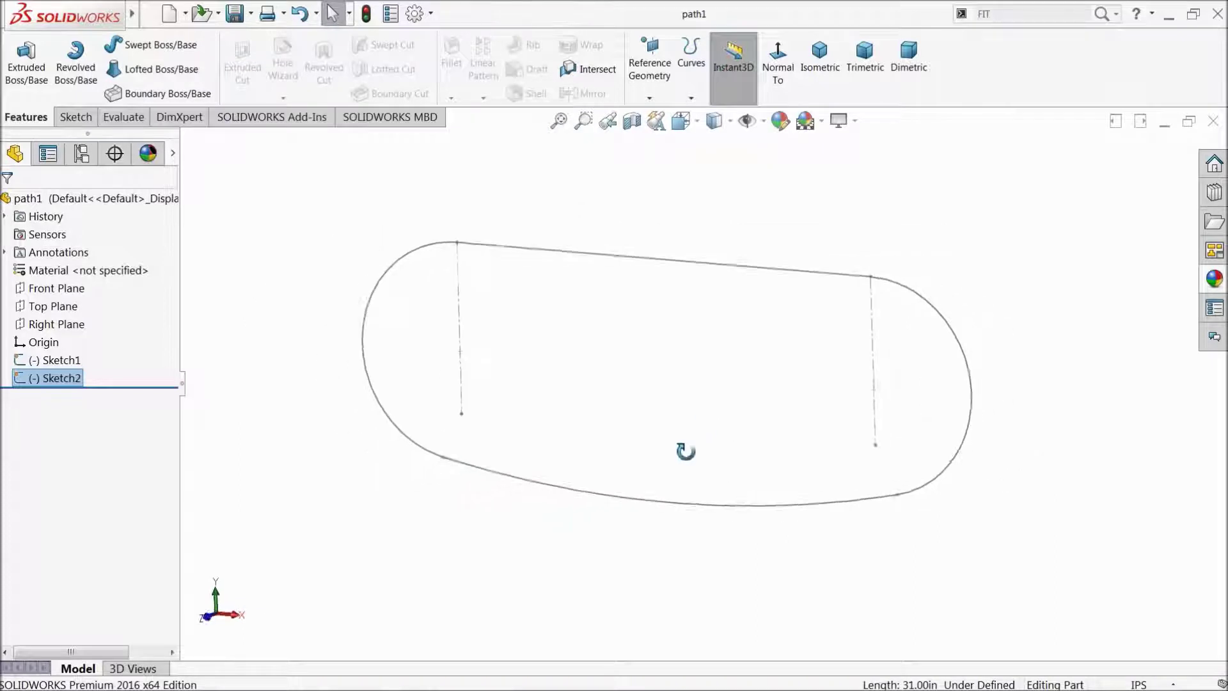
pyautogui.scroll(-1, 696, 416)
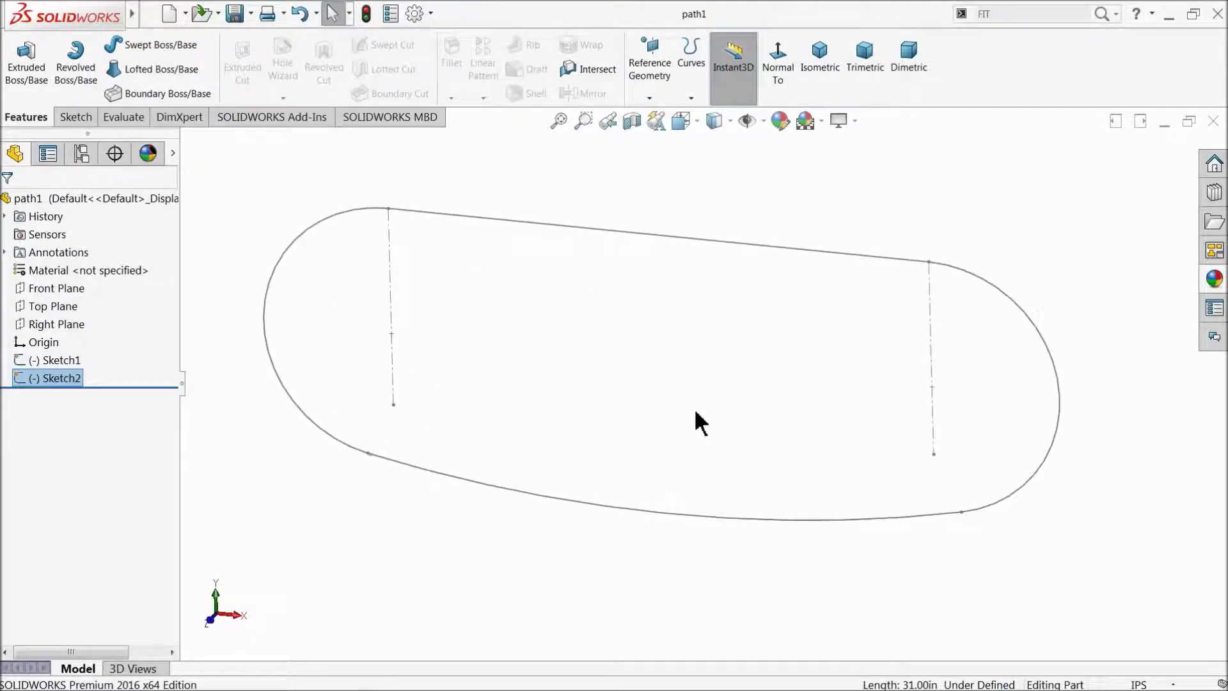
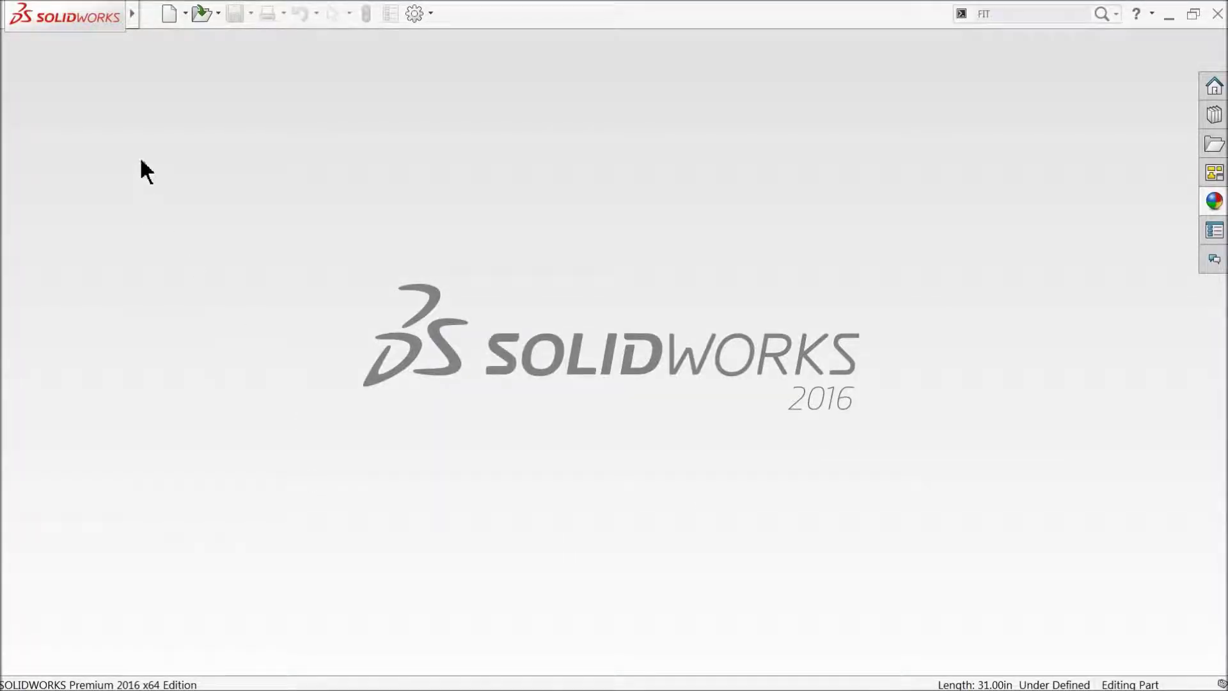
# - Create a new assembly and load the path1 part from Chain - Copy (2) for placement
pyautogui.click(168, 13)
pyautogui.click(473, 349)
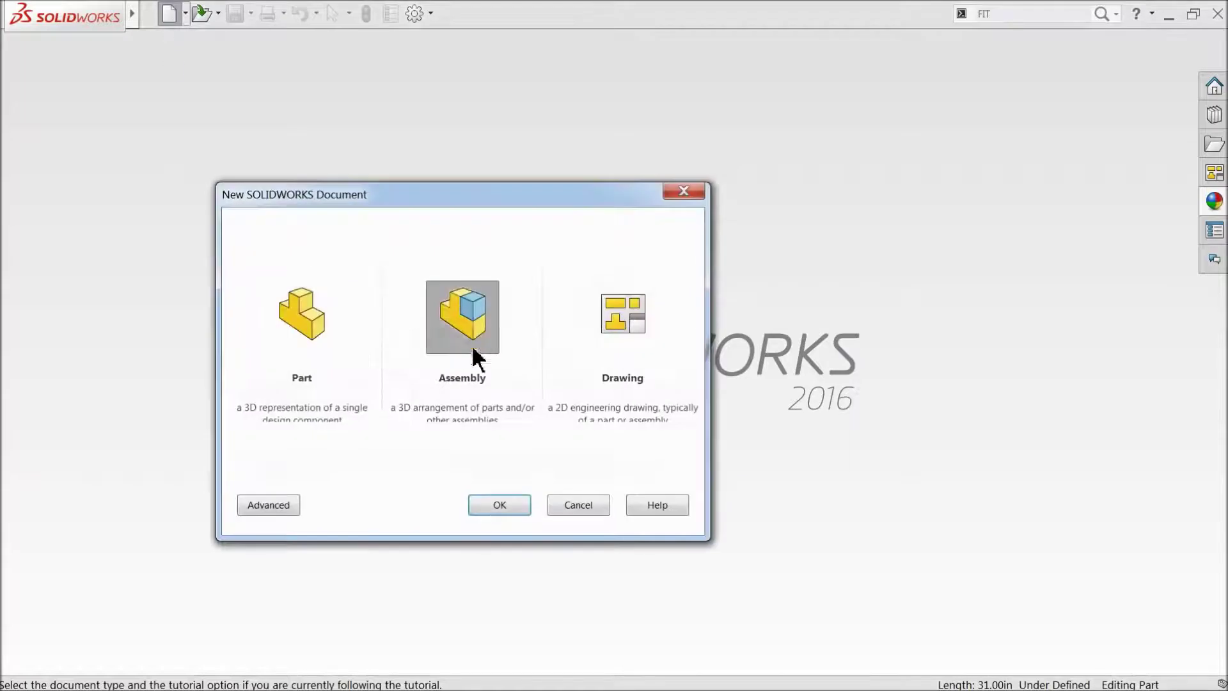
pyautogui.click(510, 510)
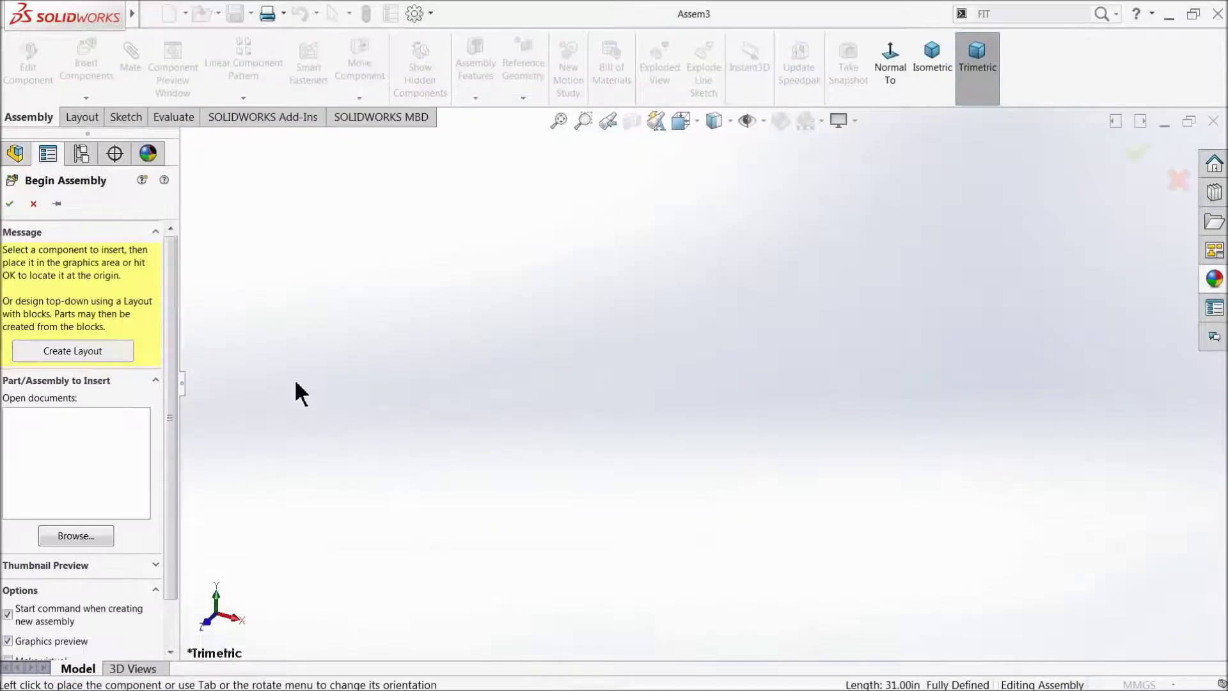
pyautogui.click(63, 533)
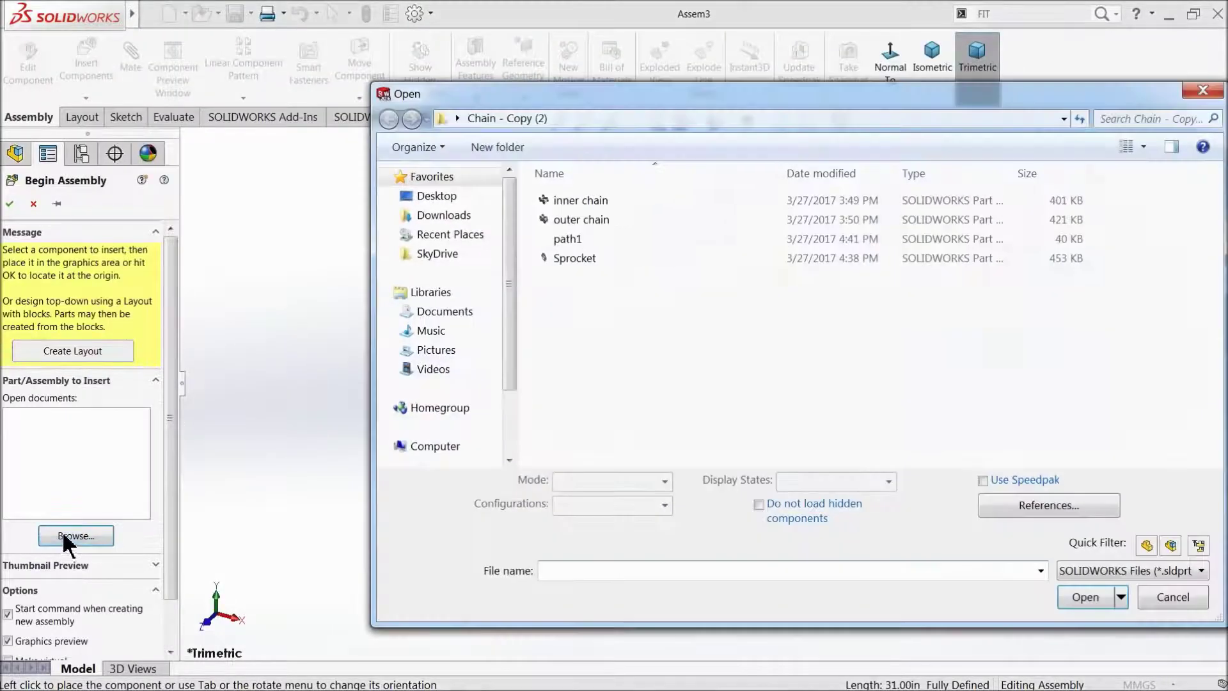
pyautogui.click(567, 239)
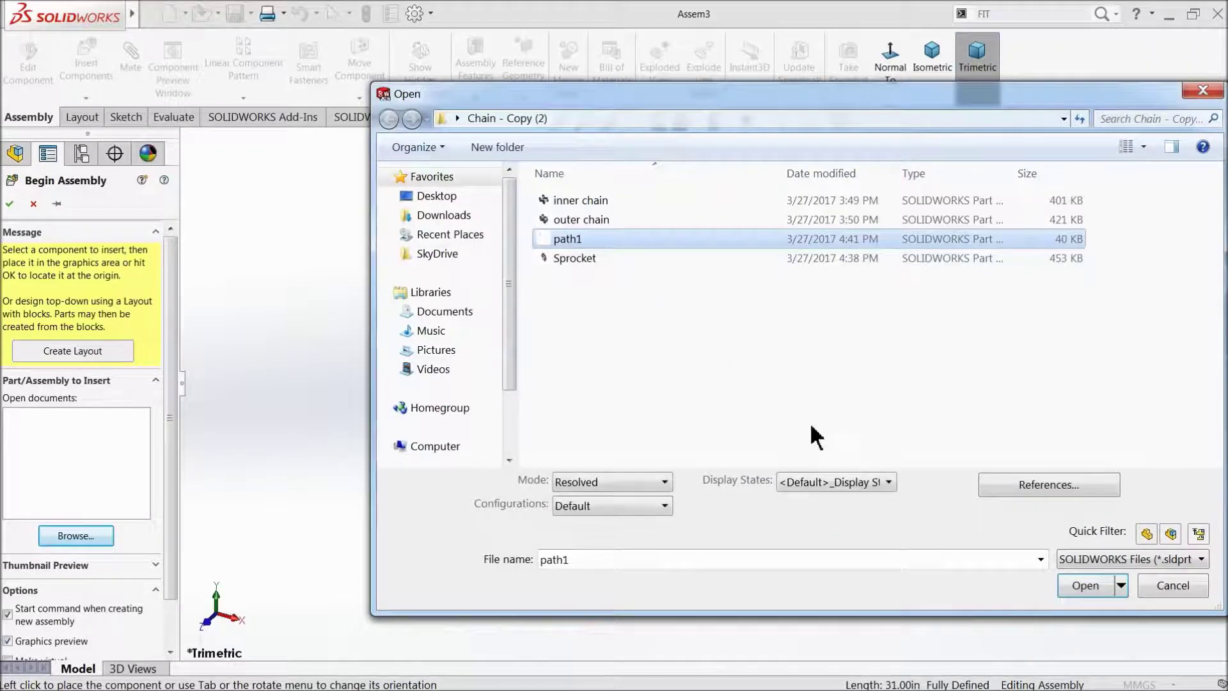
pyautogui.click(1084, 584)
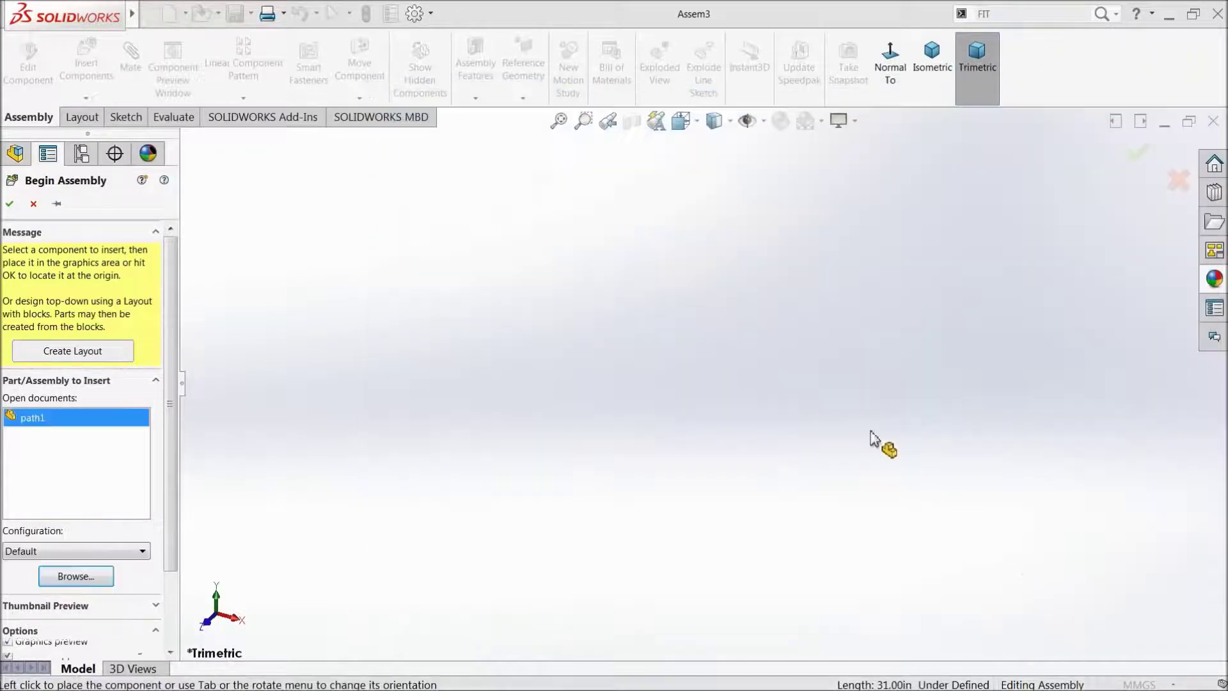
# - Turn on origin display and place path1 as the first component at the origin
pyautogui.click(747, 121)
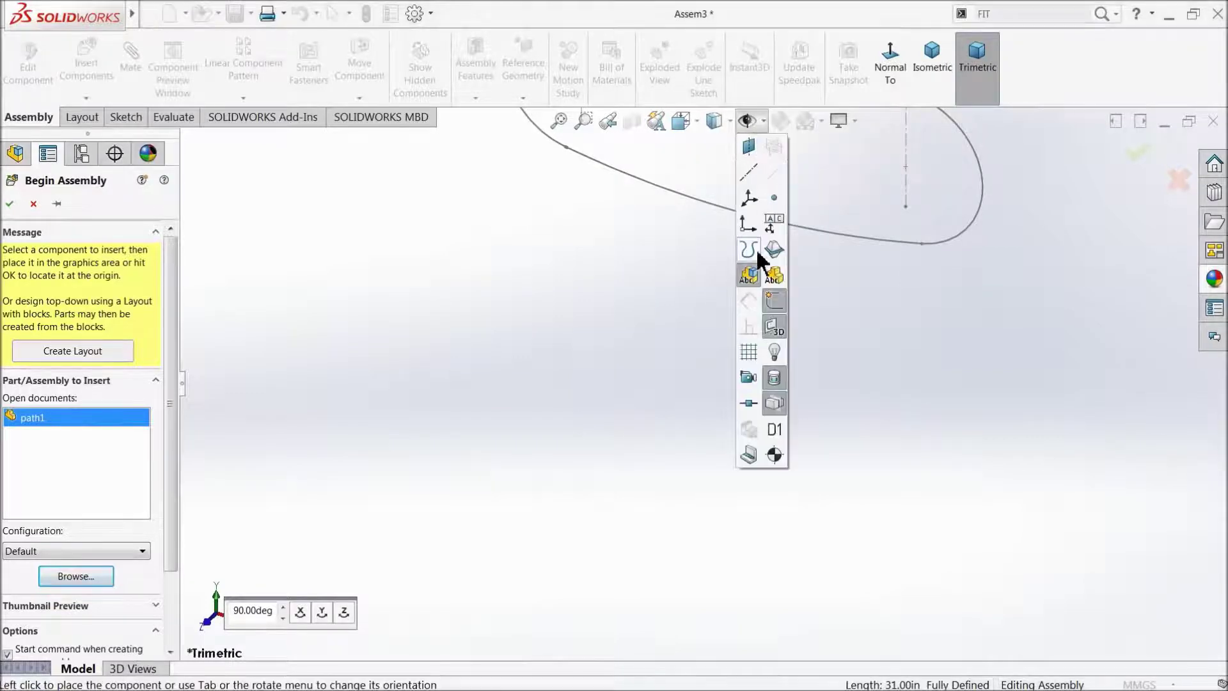
pyautogui.click(747, 225)
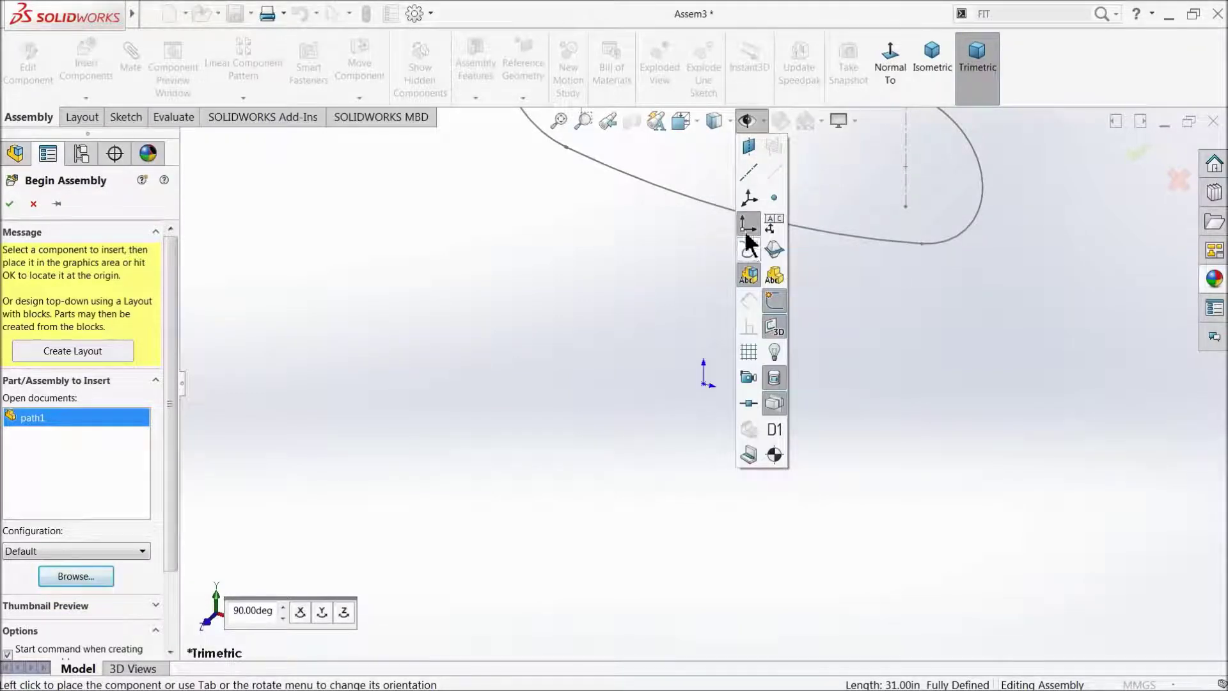
pyautogui.click(747, 121)
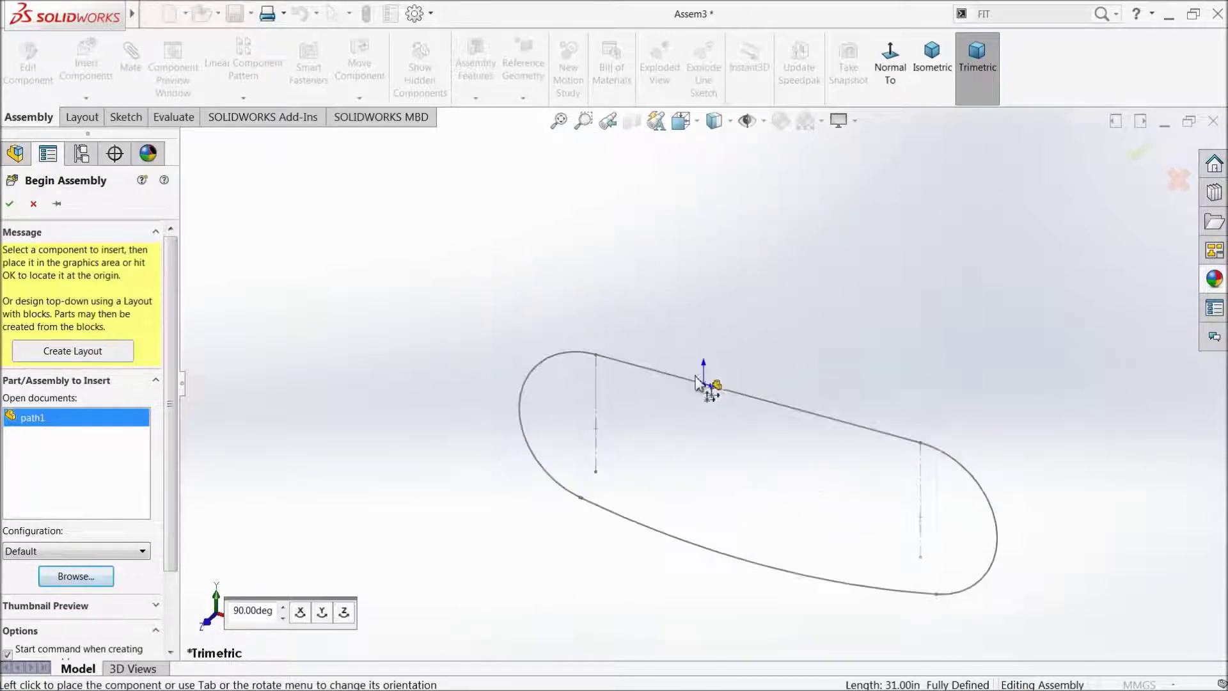
pyautogui.click(719, 451)
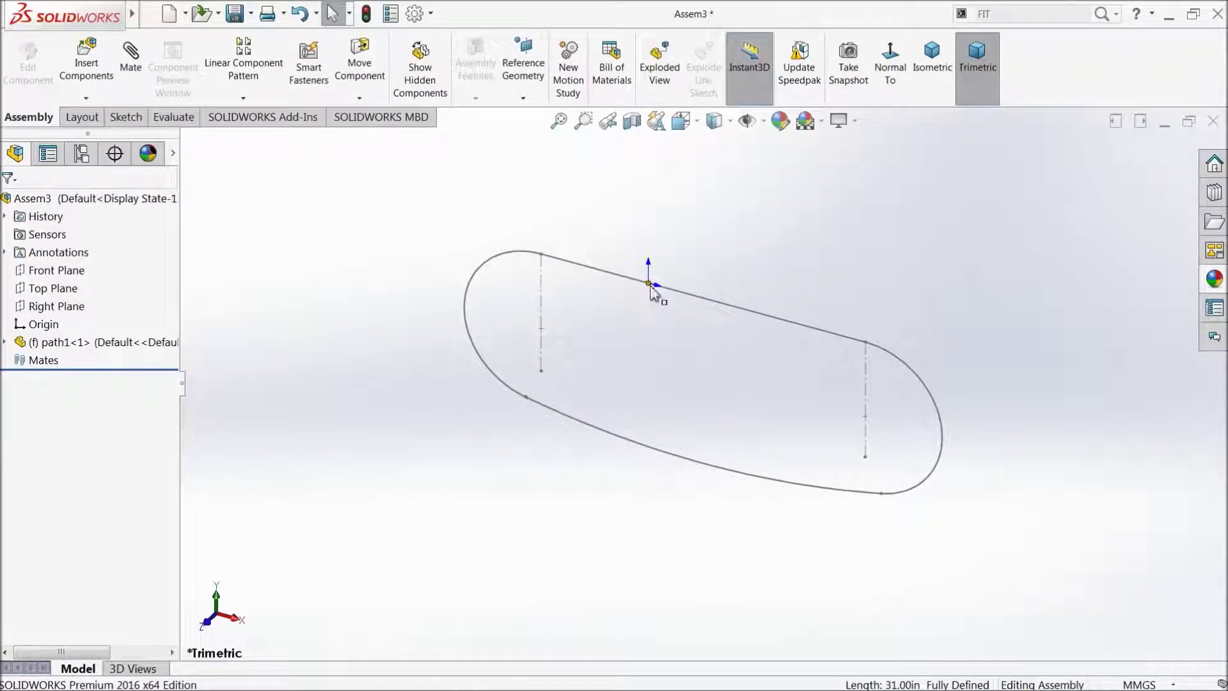
# - Select and clear the Right Plane, then start and cancel another component insertion
pyautogui.click(41, 287)
pyautogui.click(42, 306)
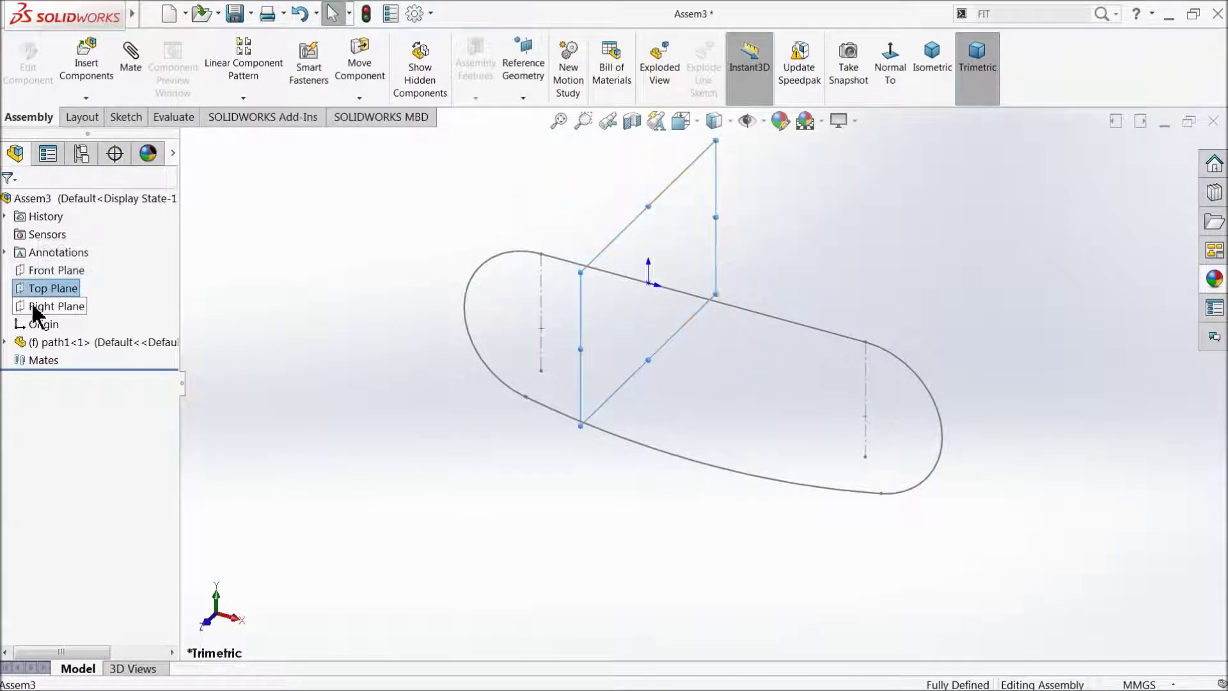
pyautogui.click(328, 332)
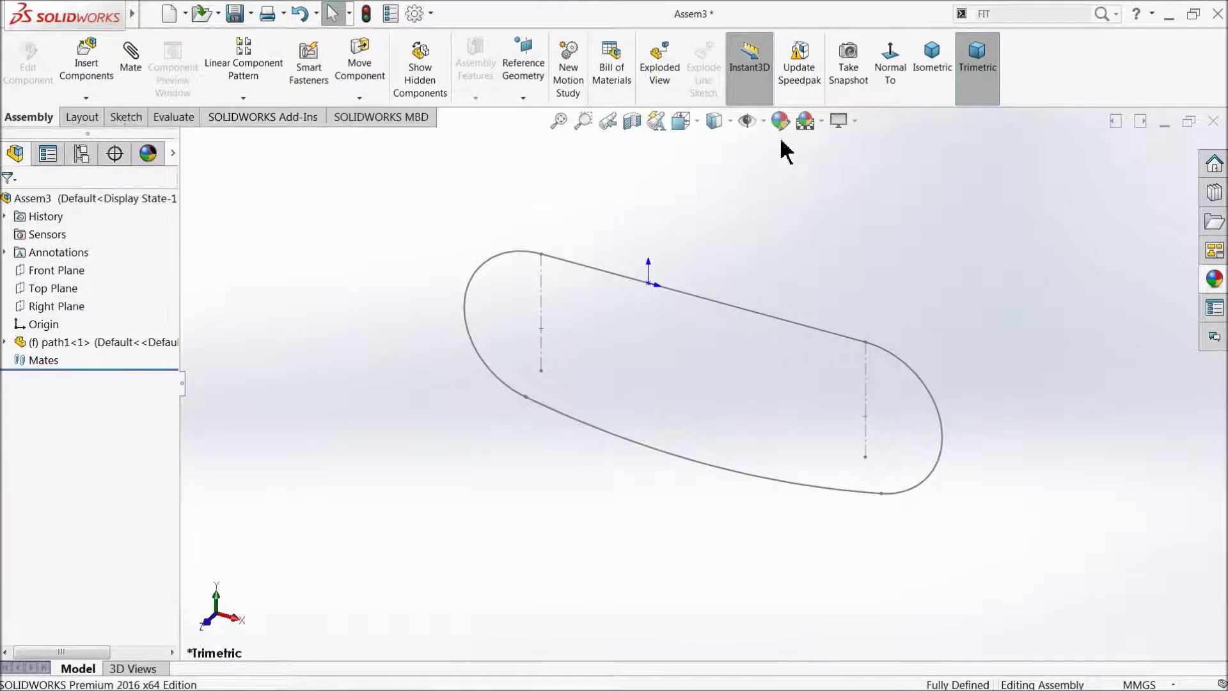
pyautogui.click(90, 70)
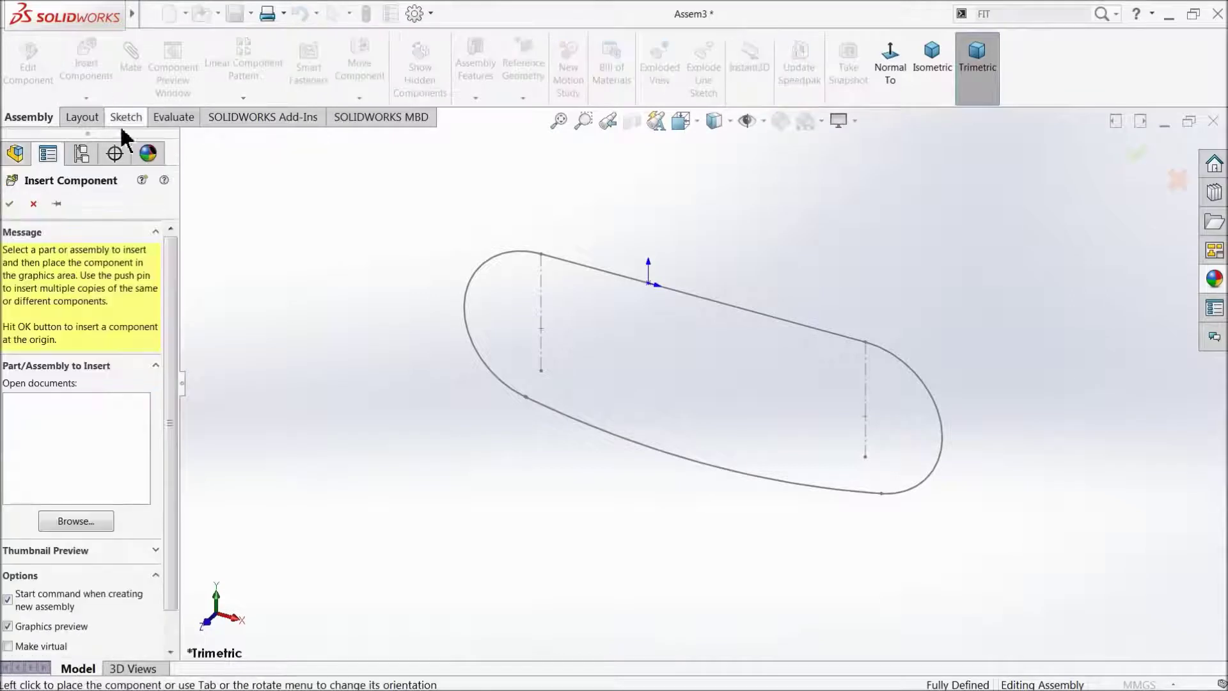
pyautogui.click(10, 203)
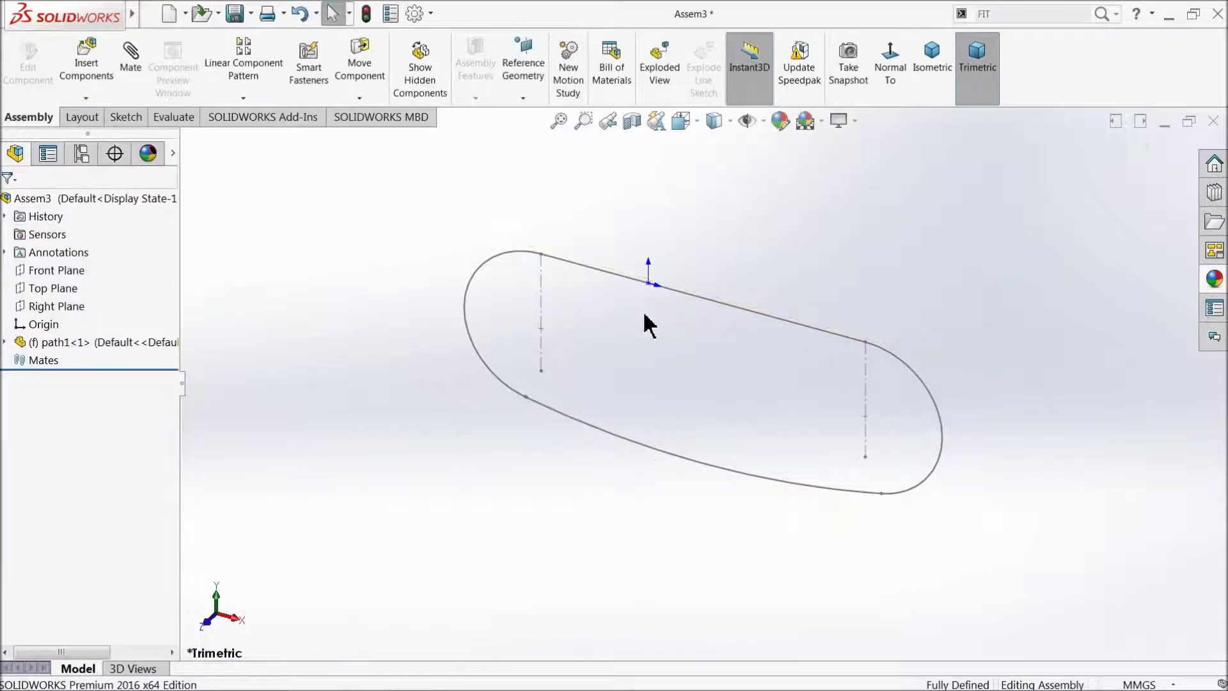
pyautogui.scroll(-2, 686, 370)
pyautogui.scroll(-2, 693, 356)
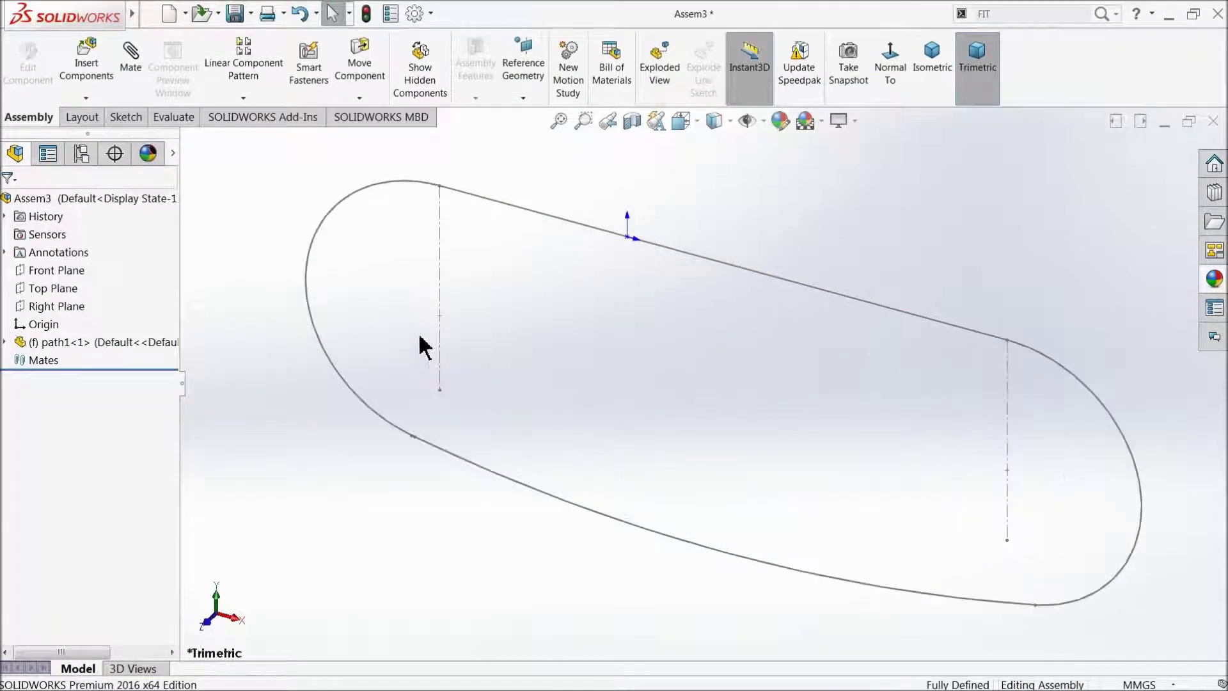
# - Create Axis1 through the path's left-end centre point, perpendicular to the Front Plane
pyautogui.click(40, 271)
pyautogui.click(524, 98)
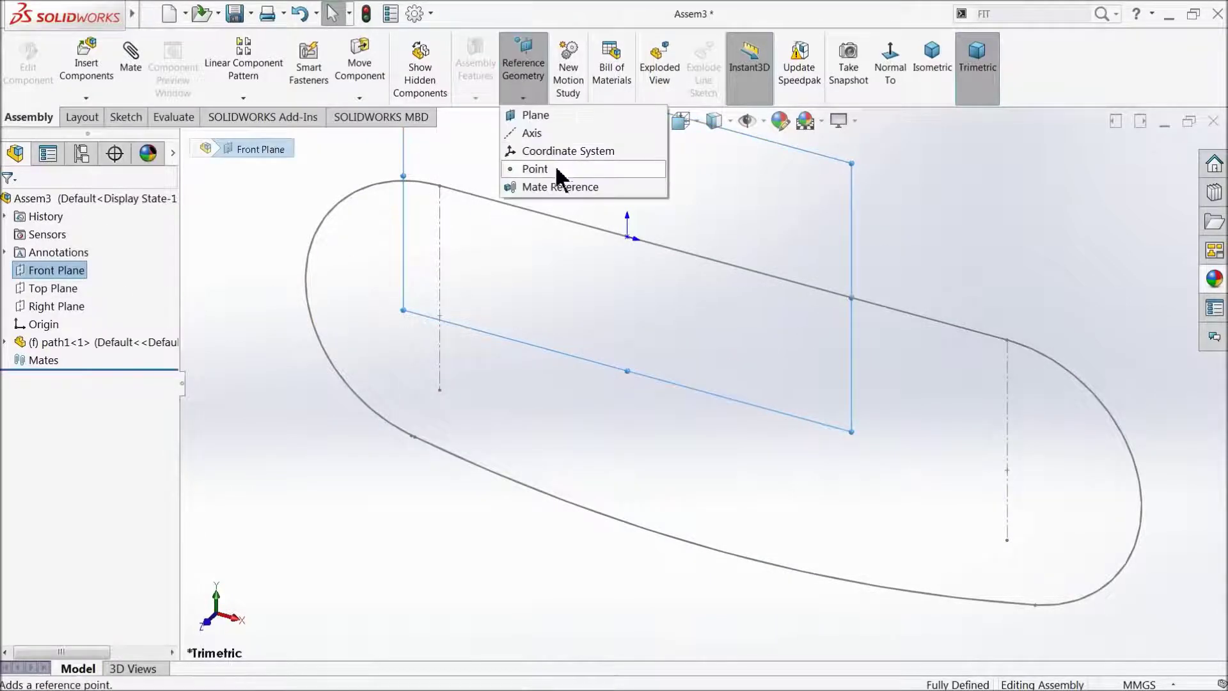
pyautogui.click(531, 133)
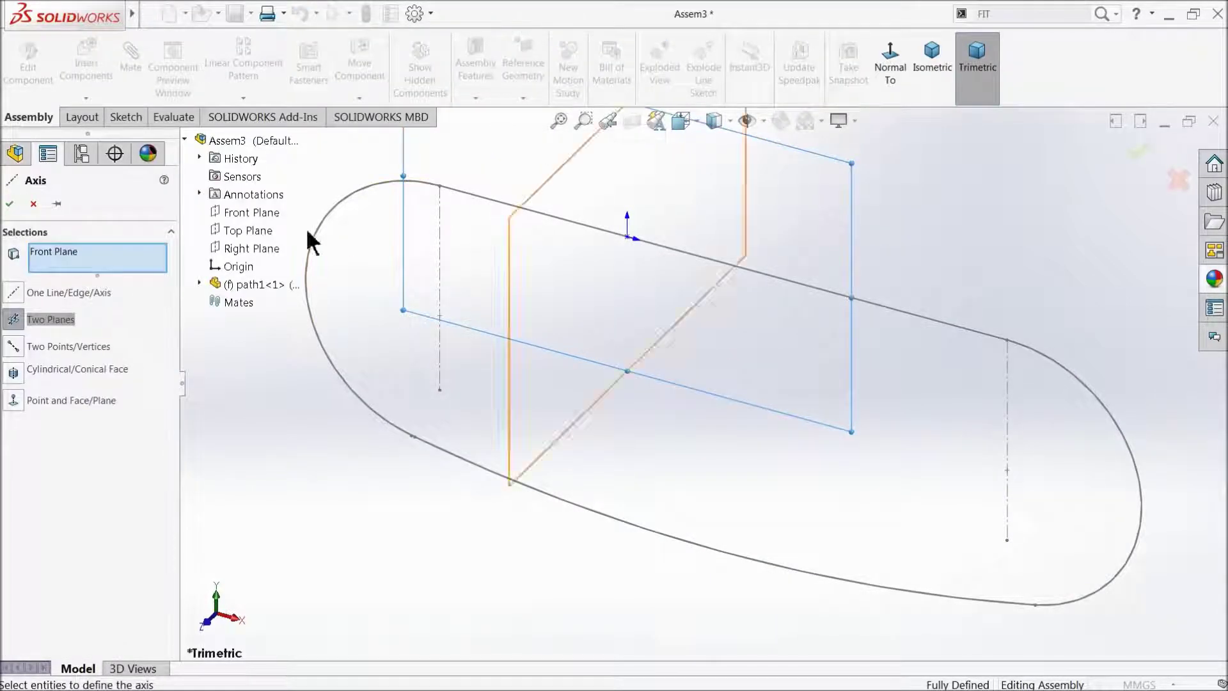
pyautogui.click(440, 316)
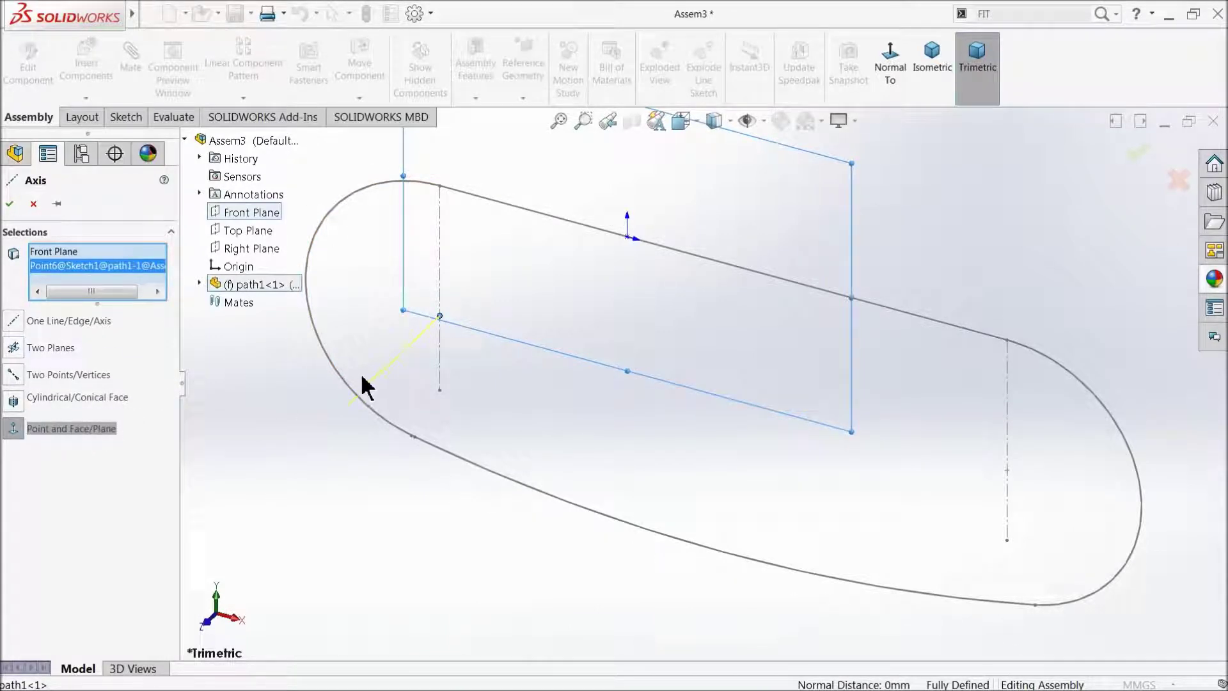
pyautogui.click(10, 203)
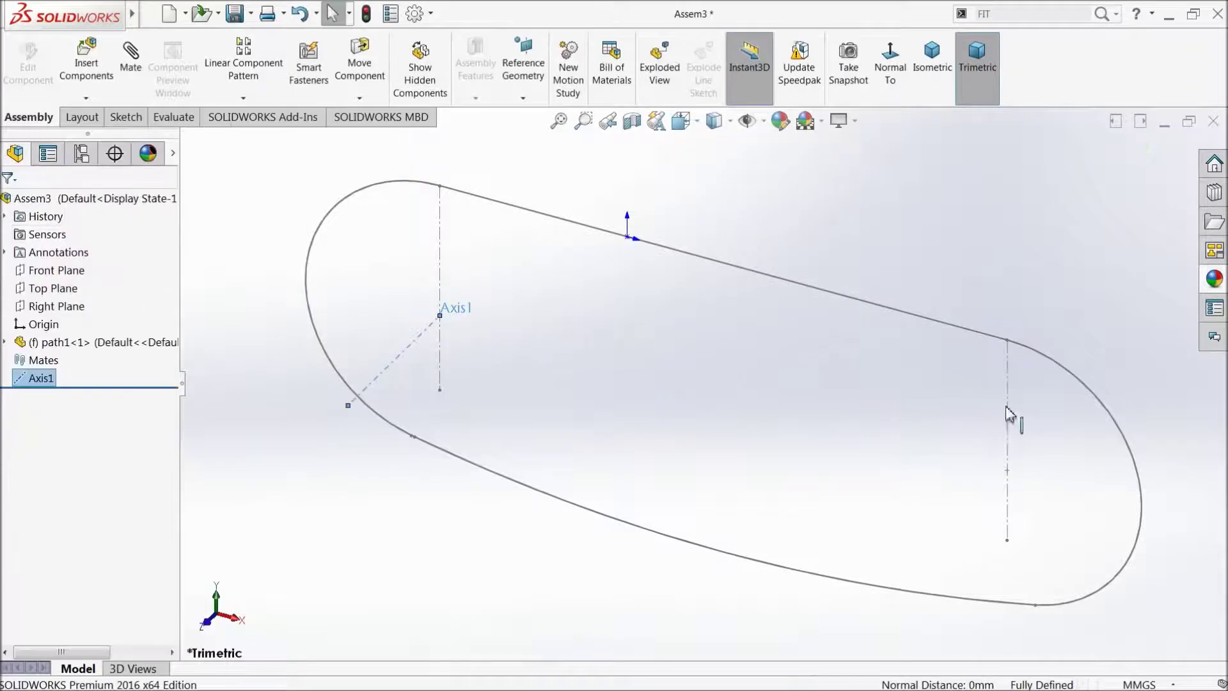
# - Create Axis2 through the path's right-end centre point, perpendicular to the Front Plane
pyautogui.click(1008, 471)
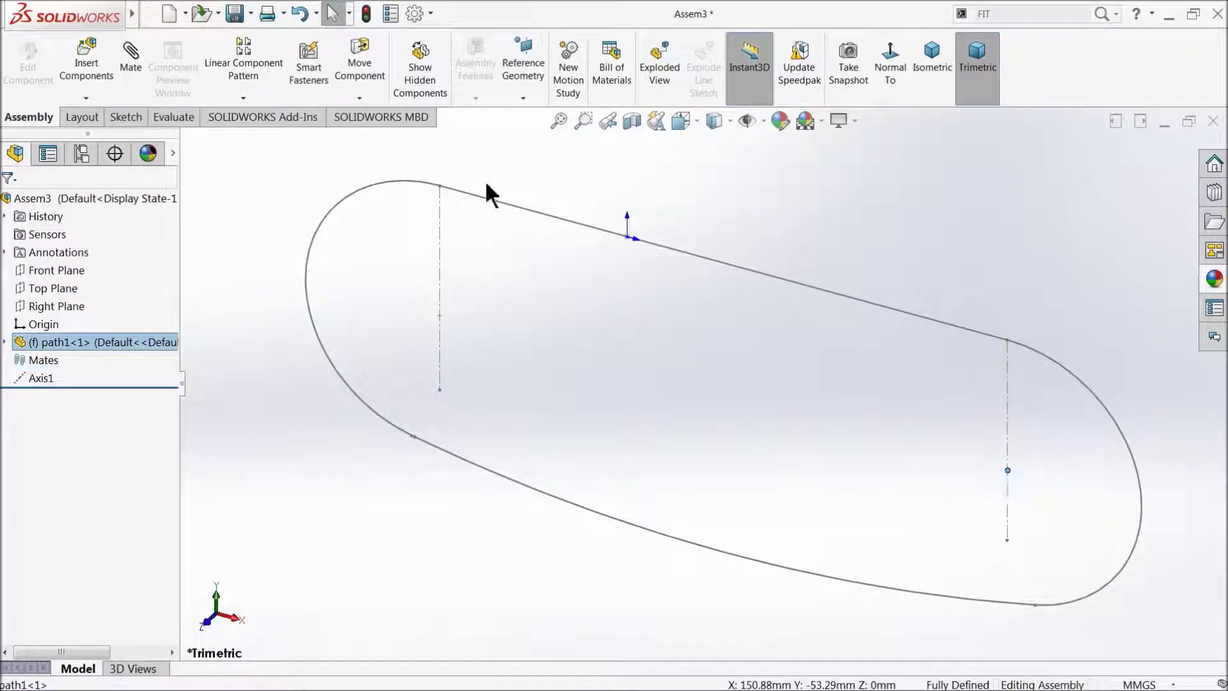
pyautogui.click(519, 99)
pyautogui.click(536, 129)
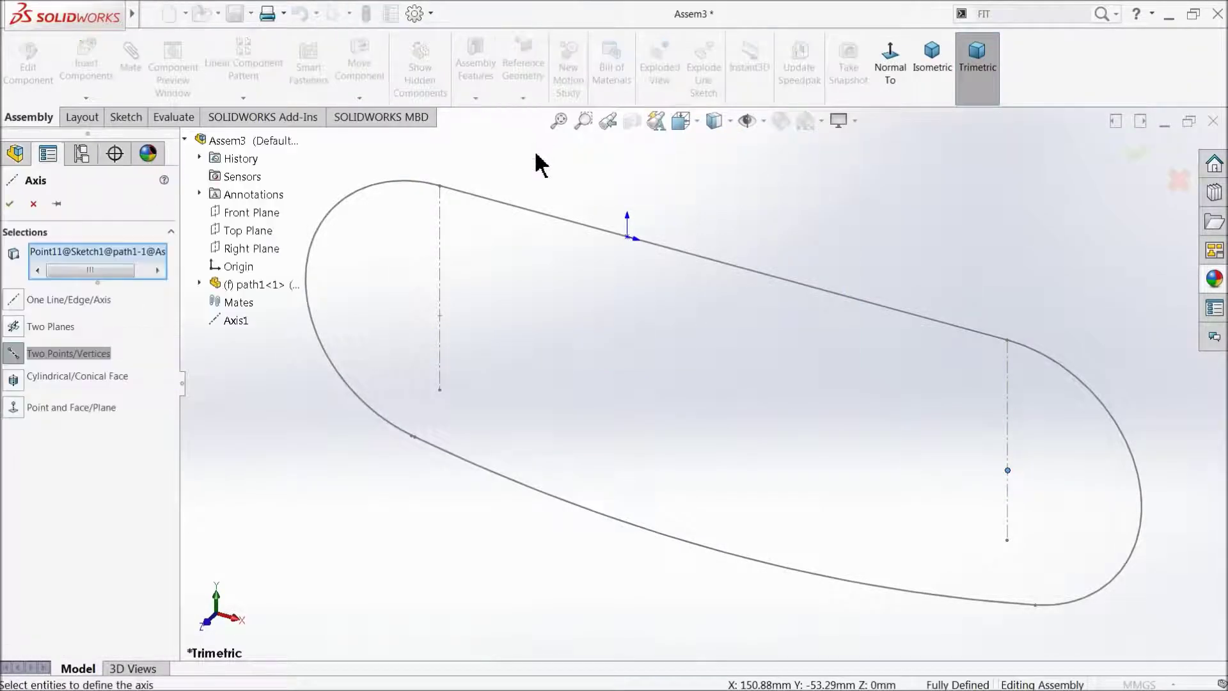
pyautogui.click(246, 213)
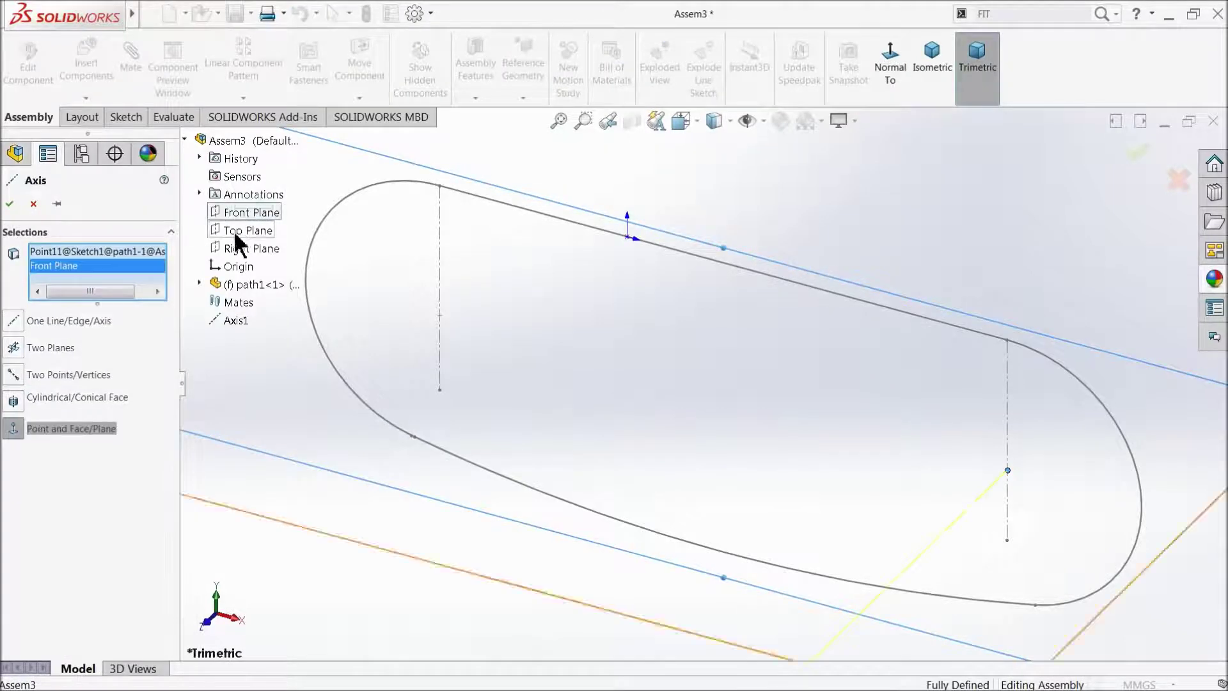
pyautogui.scroll(2, 934, 515)
pyautogui.scroll(-3, 896, 520)
pyautogui.scroll(-2, 806, 448)
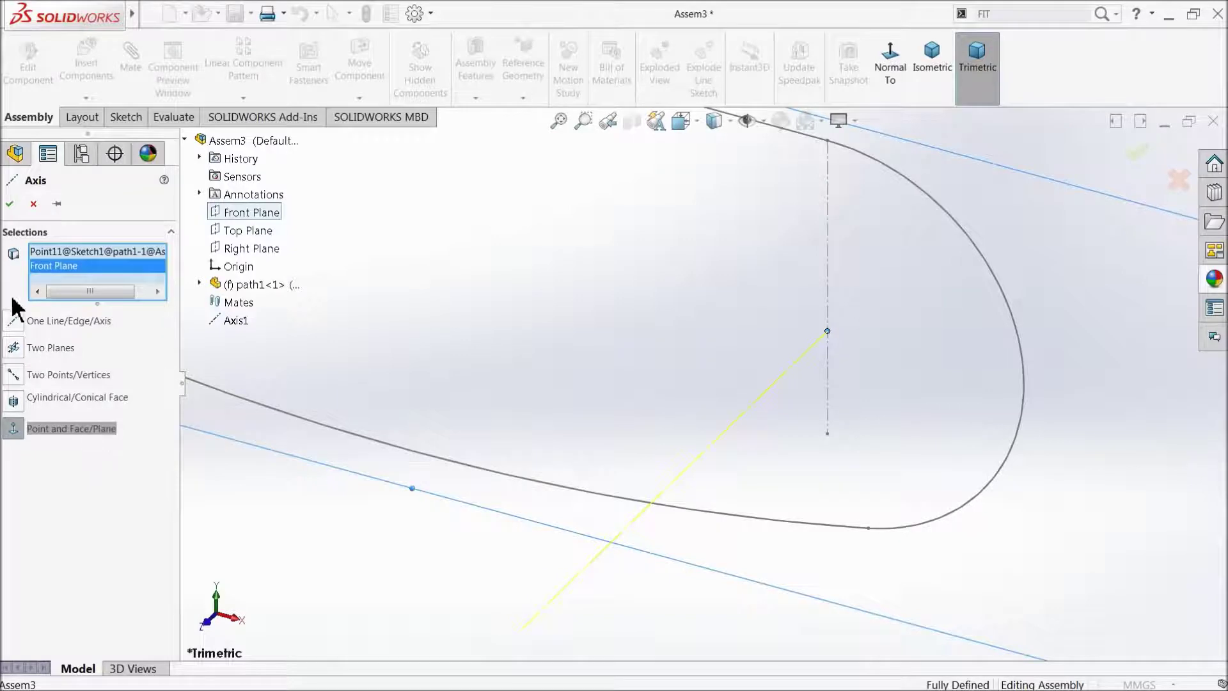
pyautogui.click(9, 204)
# - Show the reference axes and fit the path and both axes in view
pyautogui.press('f')
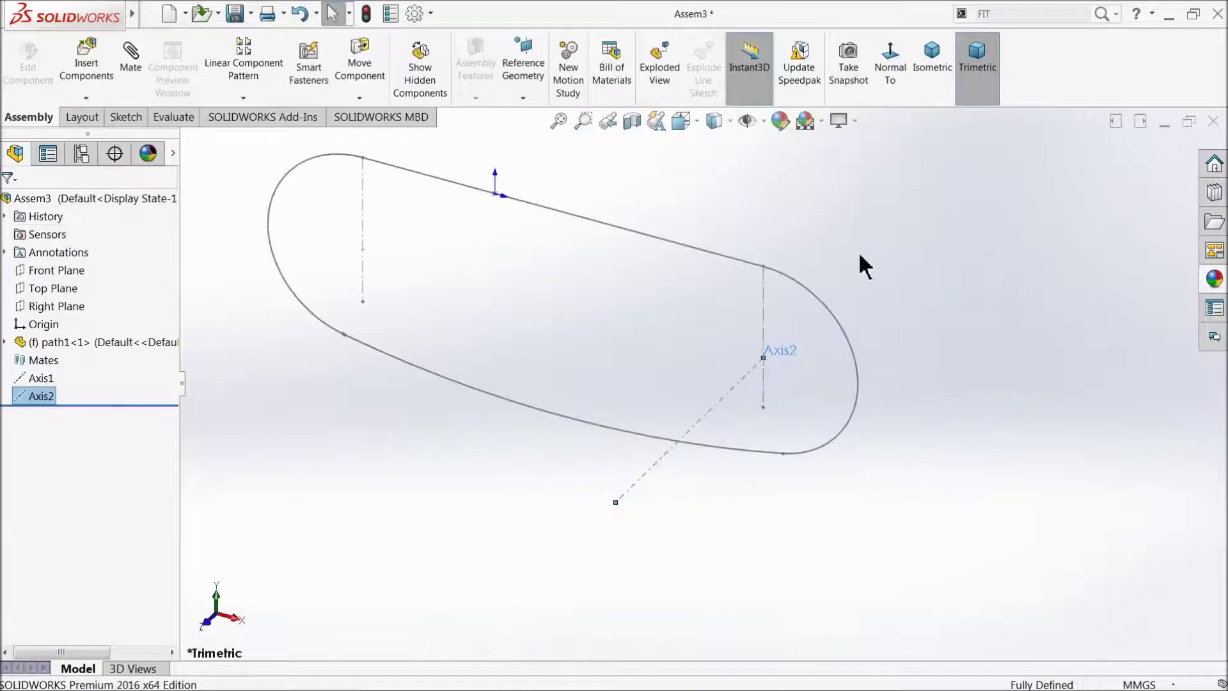
pyautogui.click(748, 122)
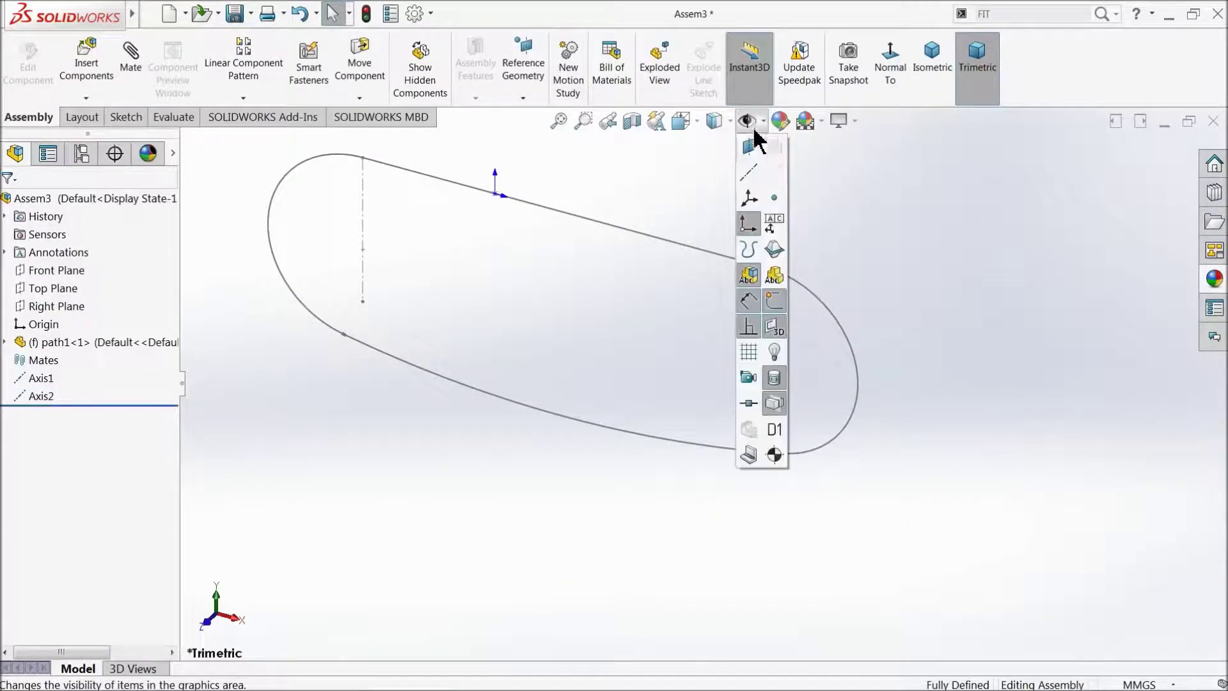
pyautogui.click(750, 173)
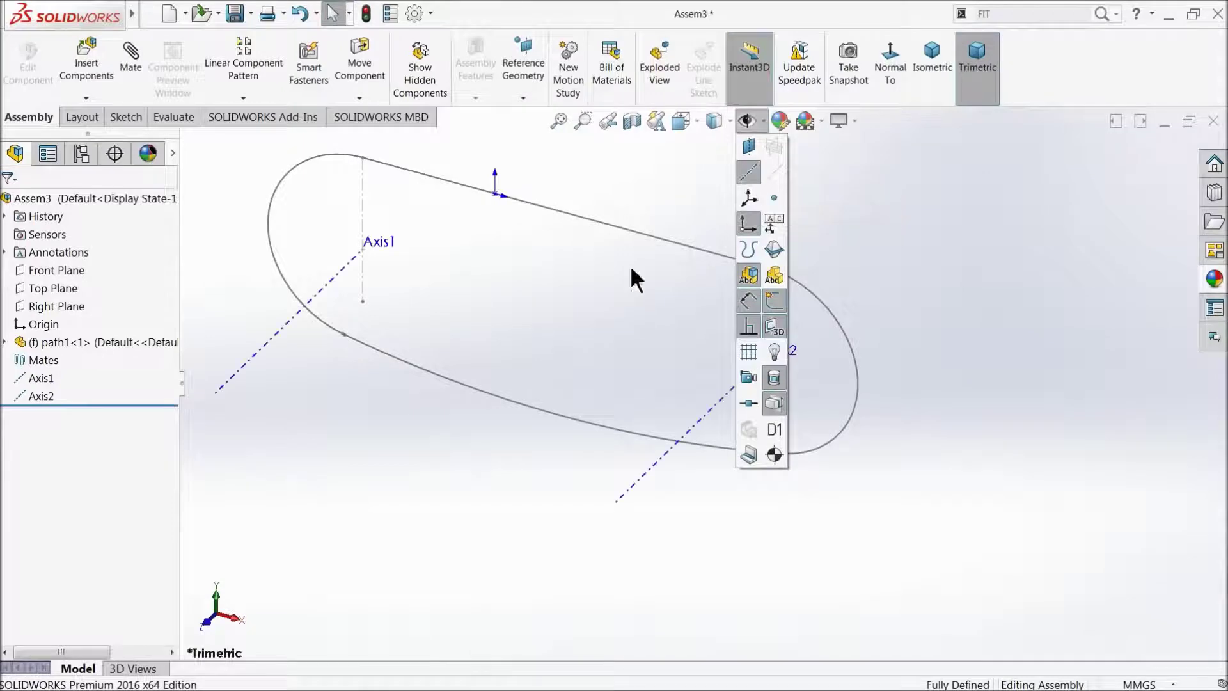
pyautogui.press('f')
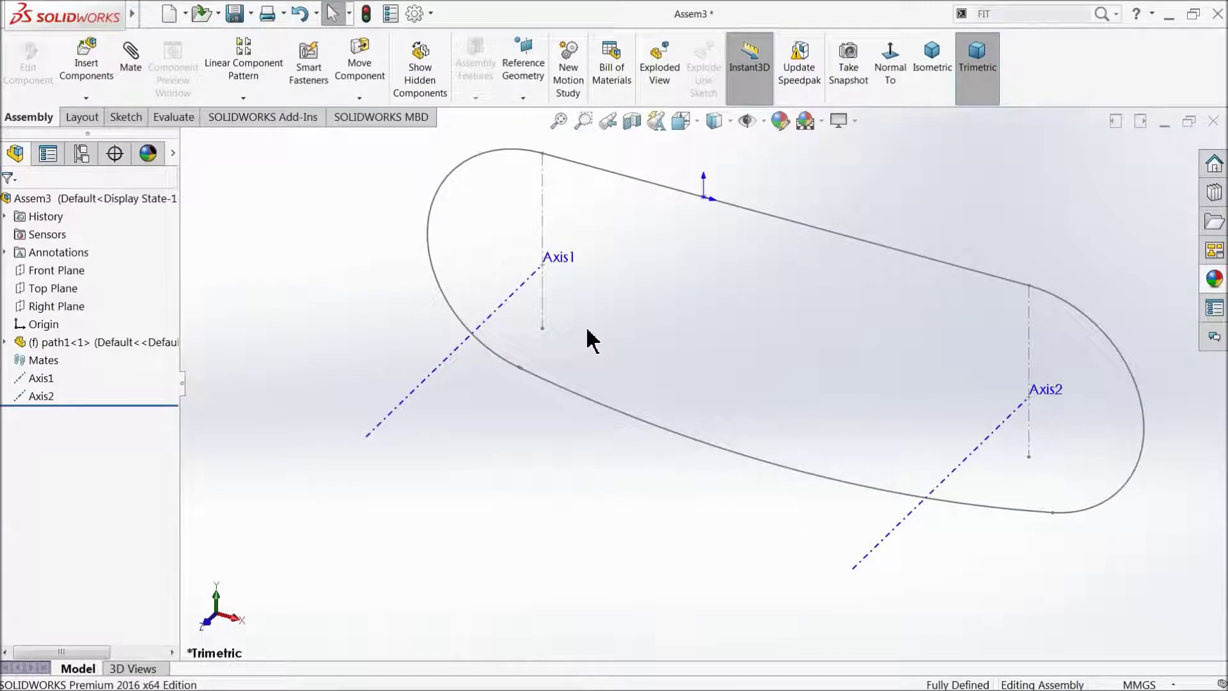
pyautogui.click(83, 59)
# - Insert the Sprocket part and place it near the path's left end
pyautogui.click(76, 521)
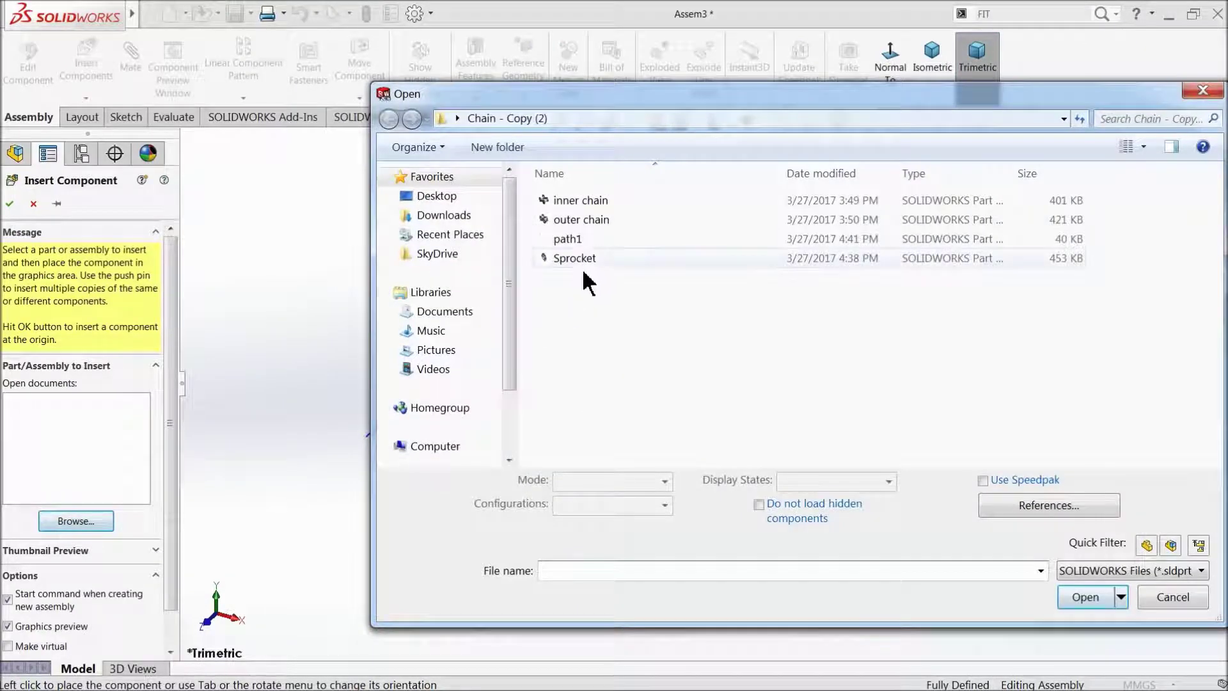
pyautogui.click(579, 259)
pyautogui.click(1084, 583)
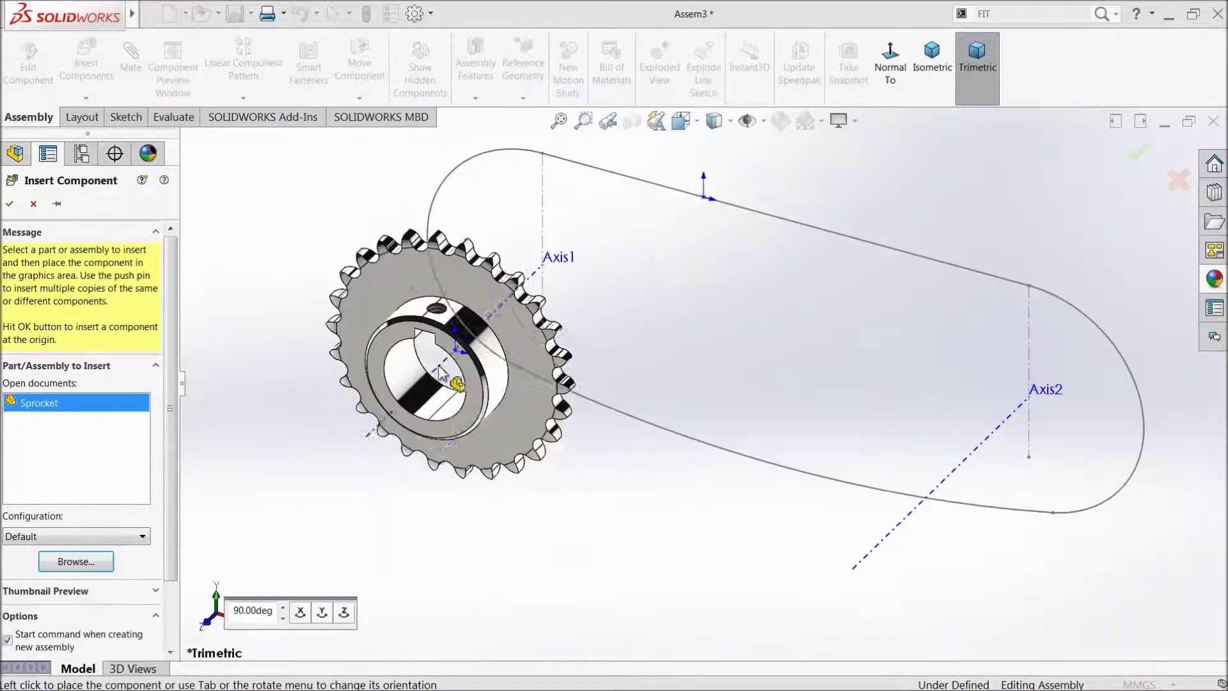
pyautogui.click(331, 336)
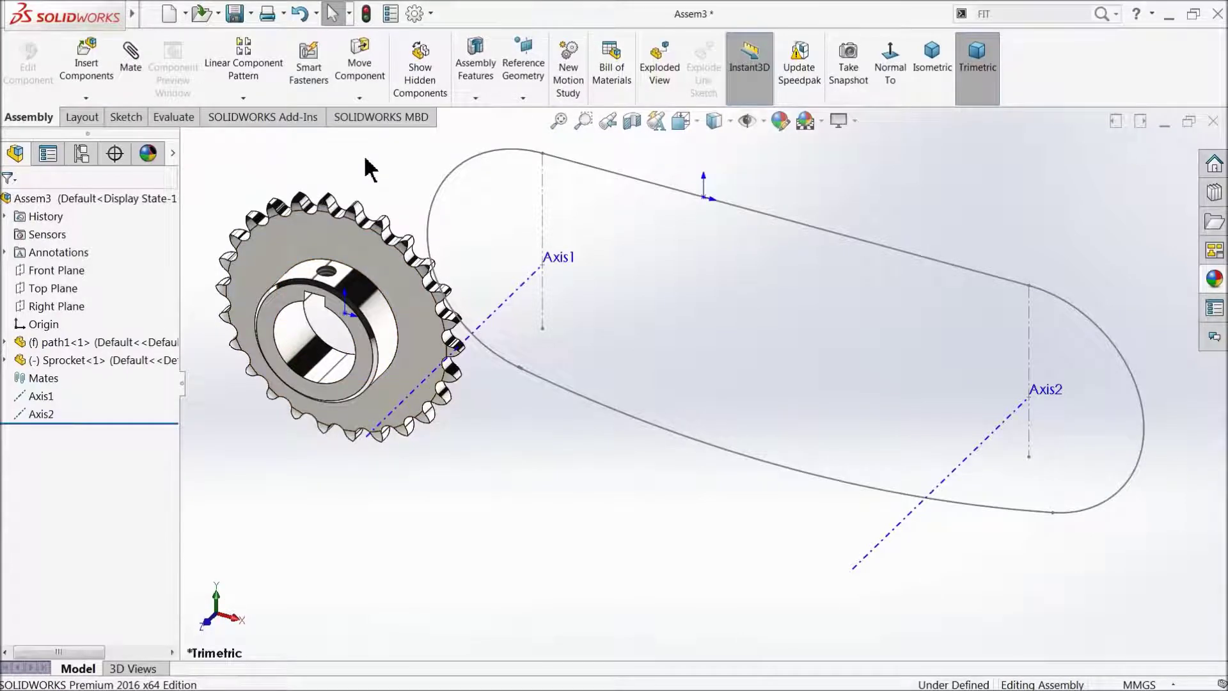
# - Hide the origins and show temporary axes, rotating the view around the sprocket
pyautogui.click(763, 122)
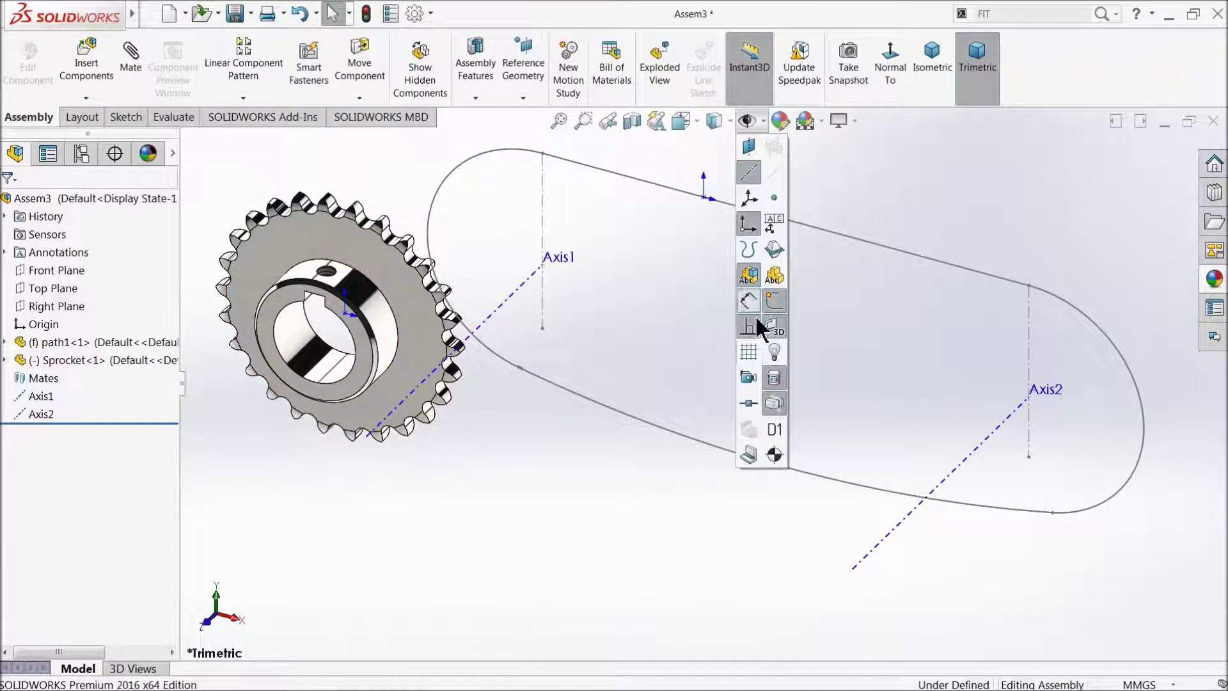
pyautogui.click(748, 227)
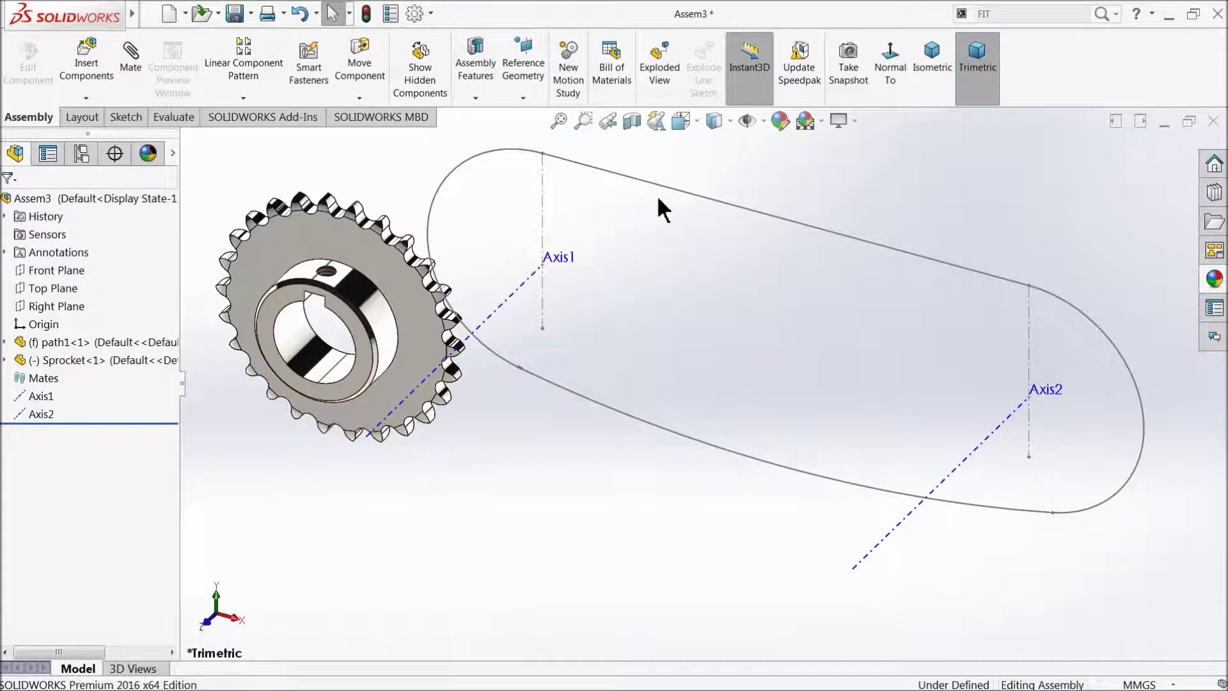
pyautogui.click(764, 121)
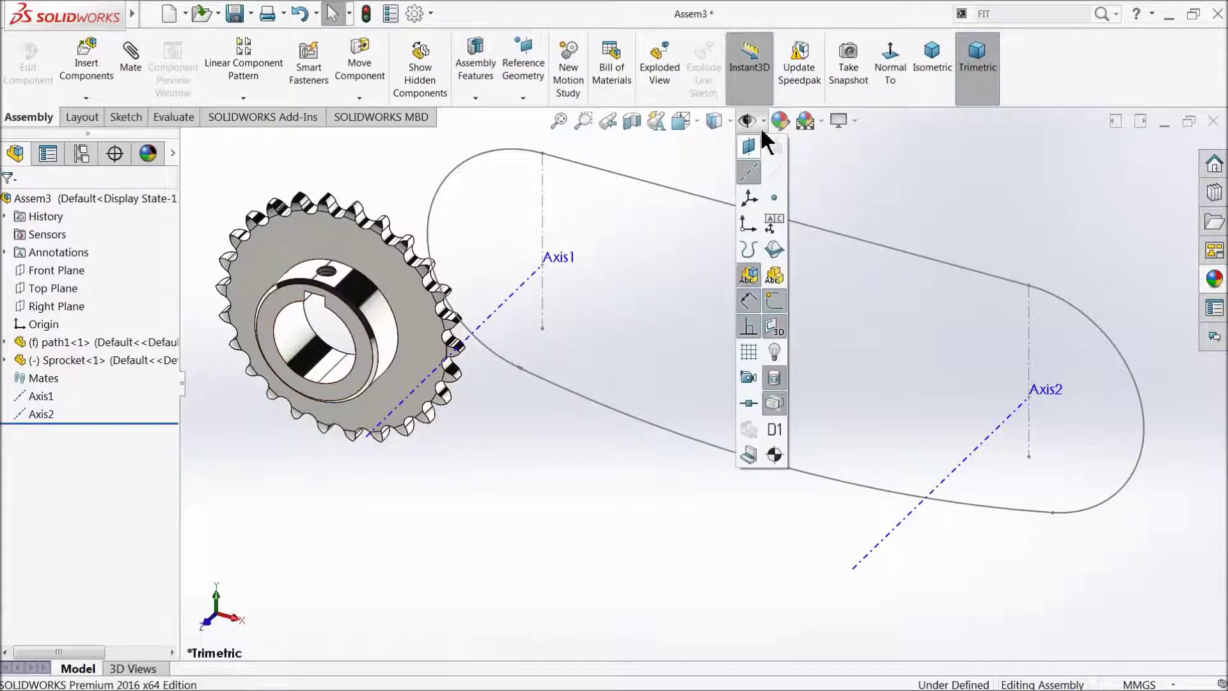
pyautogui.click(774, 174)
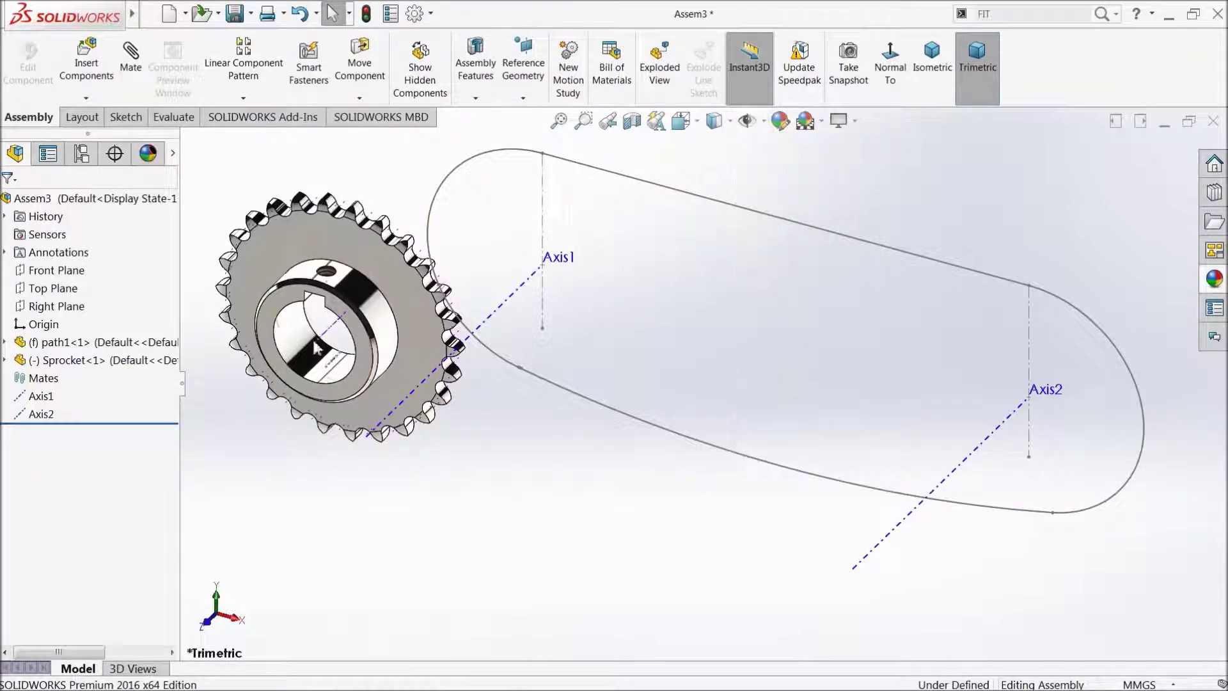
pyautogui.moveTo(313, 456); pyautogui.dragTo(318, 440, button='middle')
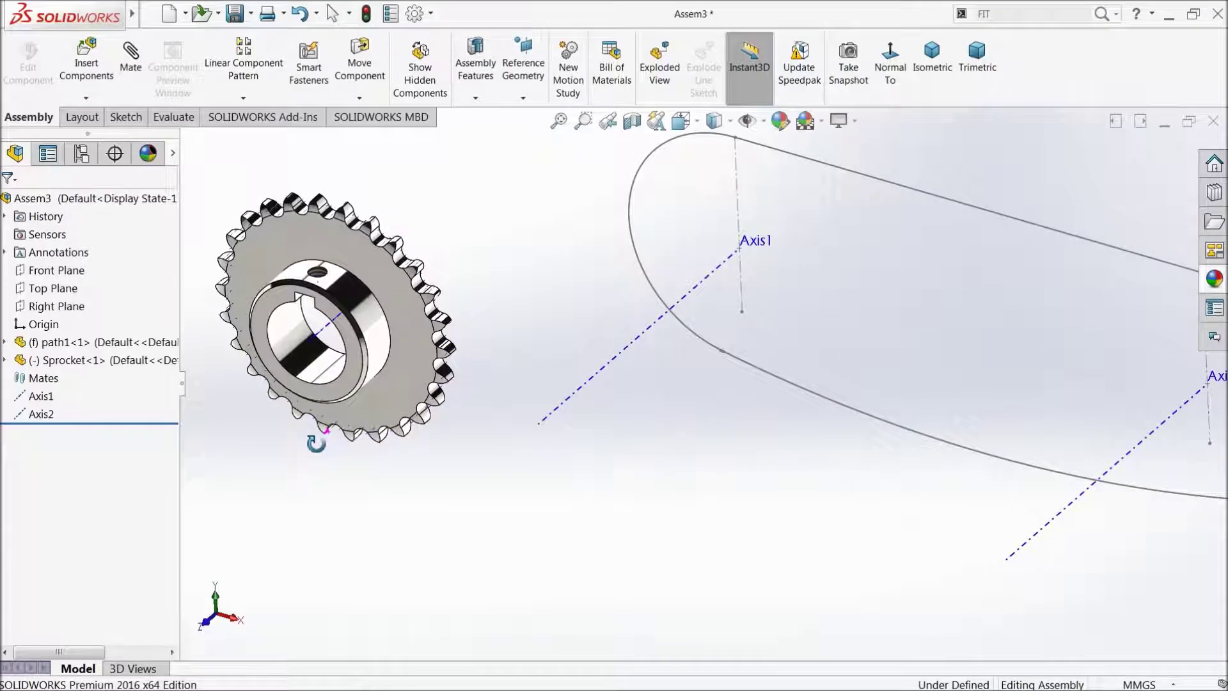
pyautogui.click(131, 67)
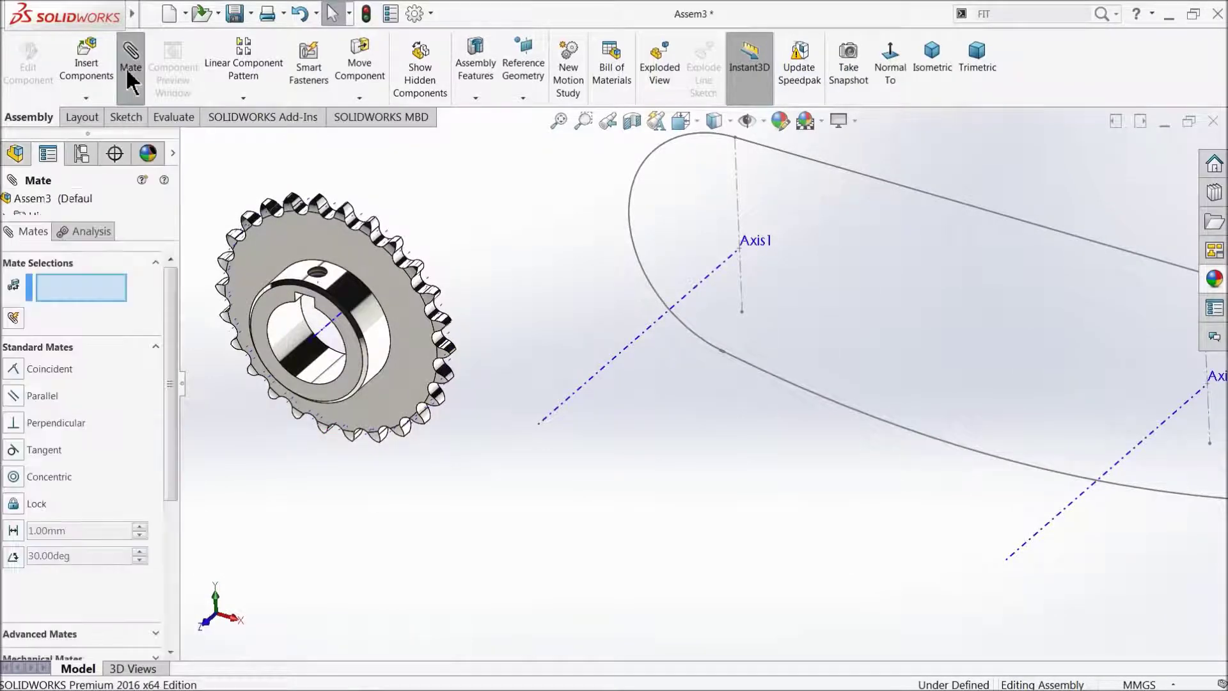
# - Mate the sprocket's bore axis coincident with Axis1
pyautogui.click(324, 334)
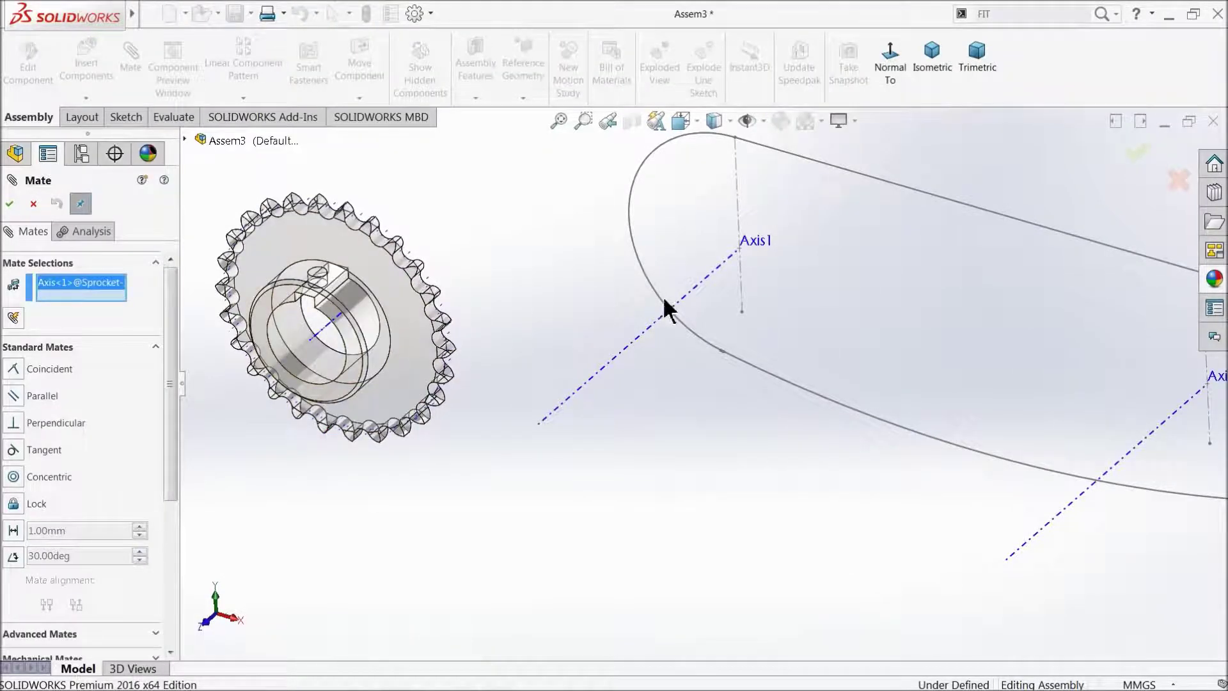
pyautogui.click(662, 328)
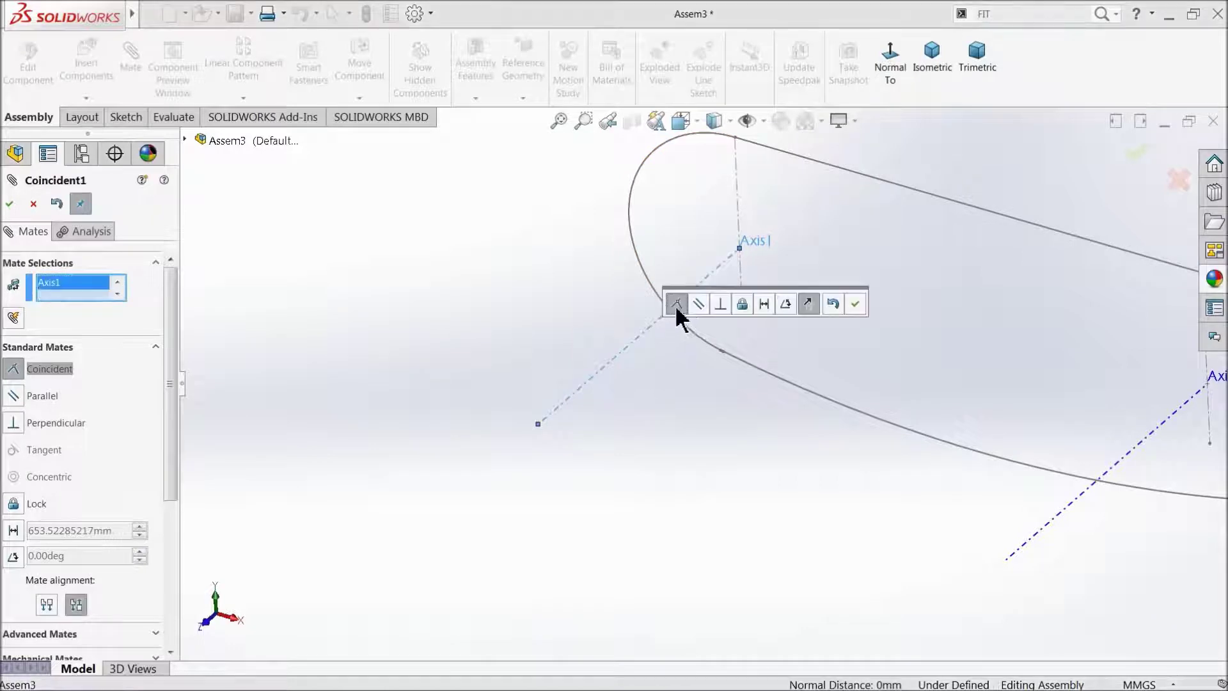
pyautogui.click(855, 304)
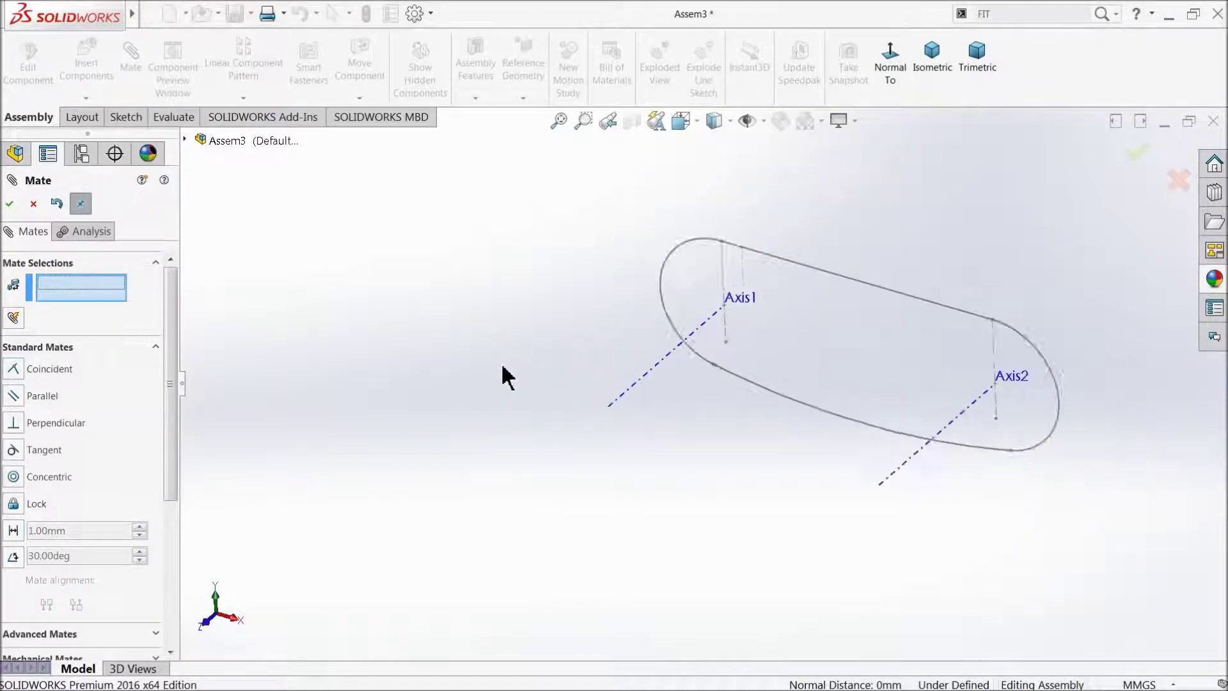
pyautogui.scroll(-3, 502, 564)
pyautogui.moveTo(551, 518); pyautogui.dragTo(901, 244)
pyautogui.scroll(-2, 908, 291)
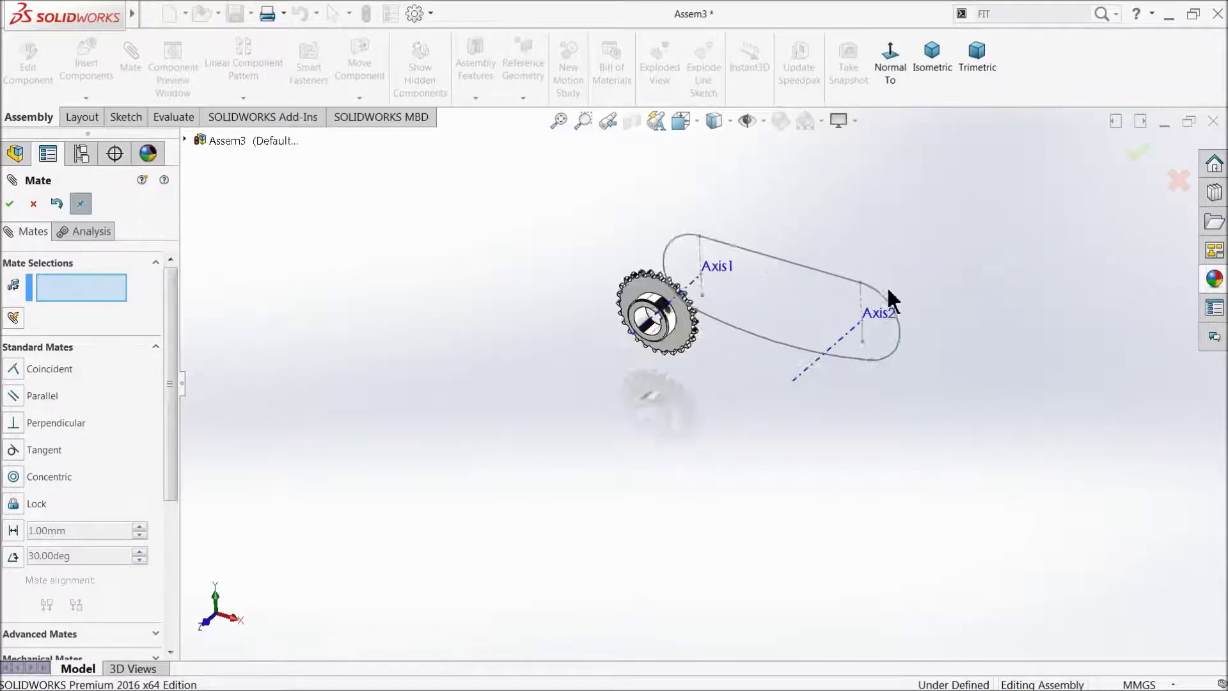
pyautogui.scroll(-2, 800, 307)
pyautogui.scroll(-3, 642, 316)
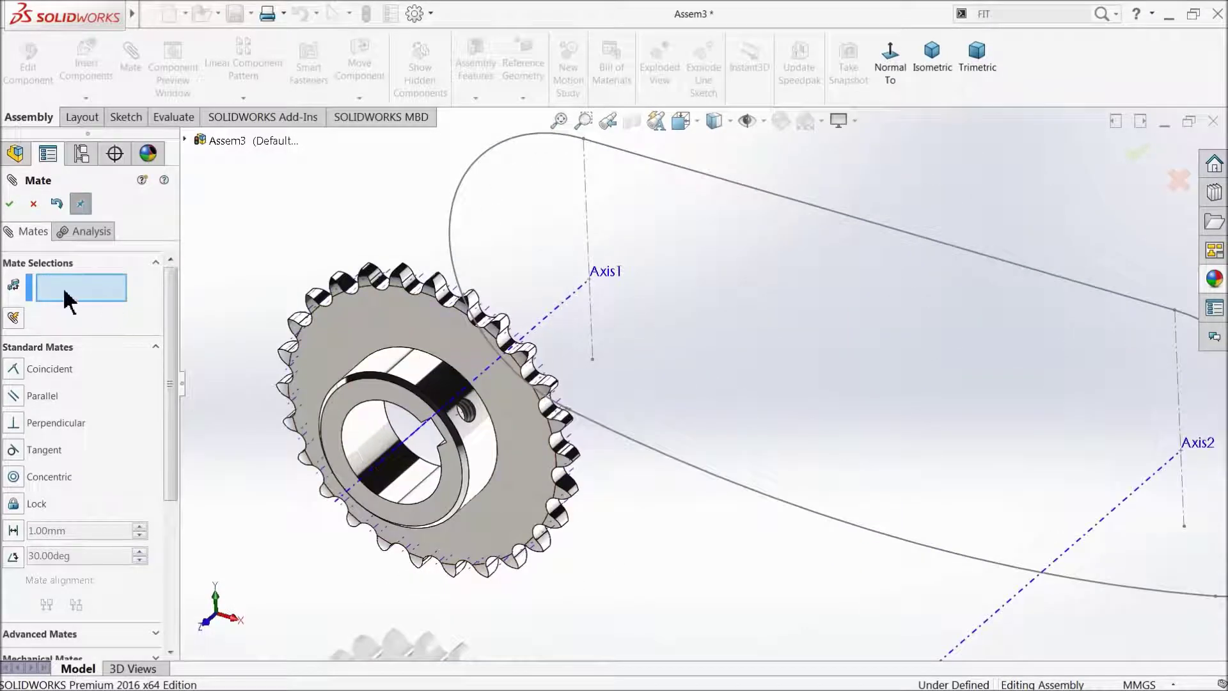
# - Mate the sprocket's Plane1 coincident with the assembly Front Plane
pyautogui.click(185, 139)
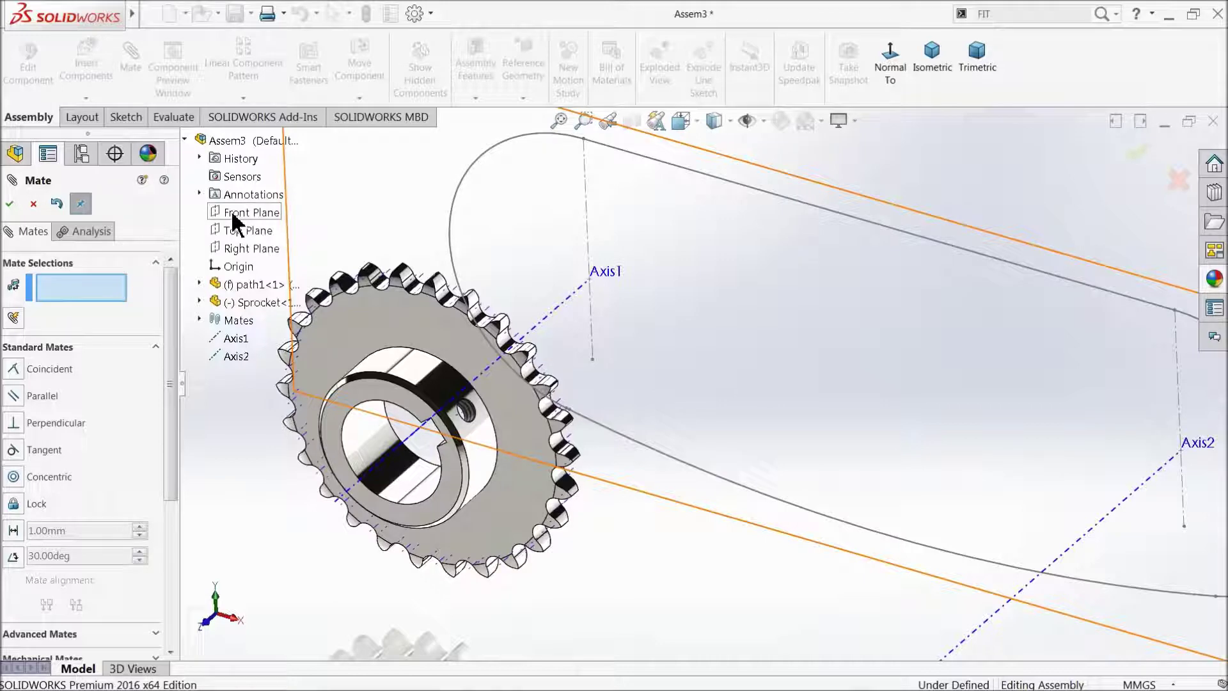
pyautogui.click(232, 213)
pyautogui.press('f')
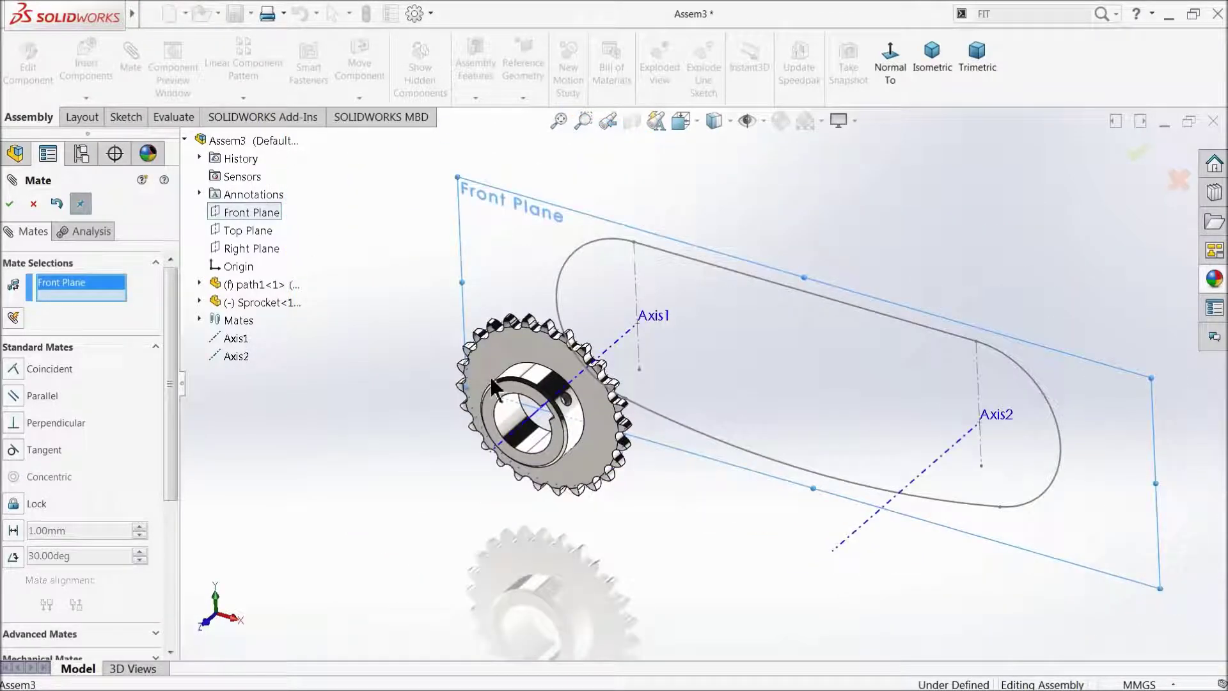
pyautogui.click(200, 302)
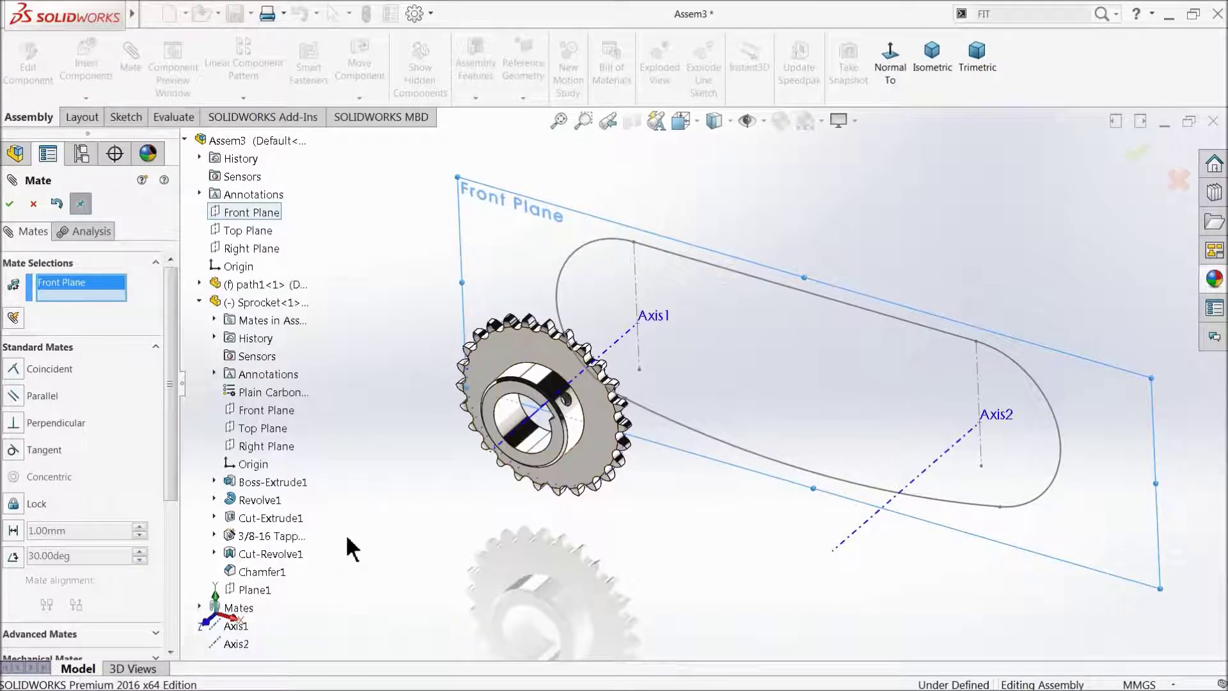
pyautogui.click(248, 590)
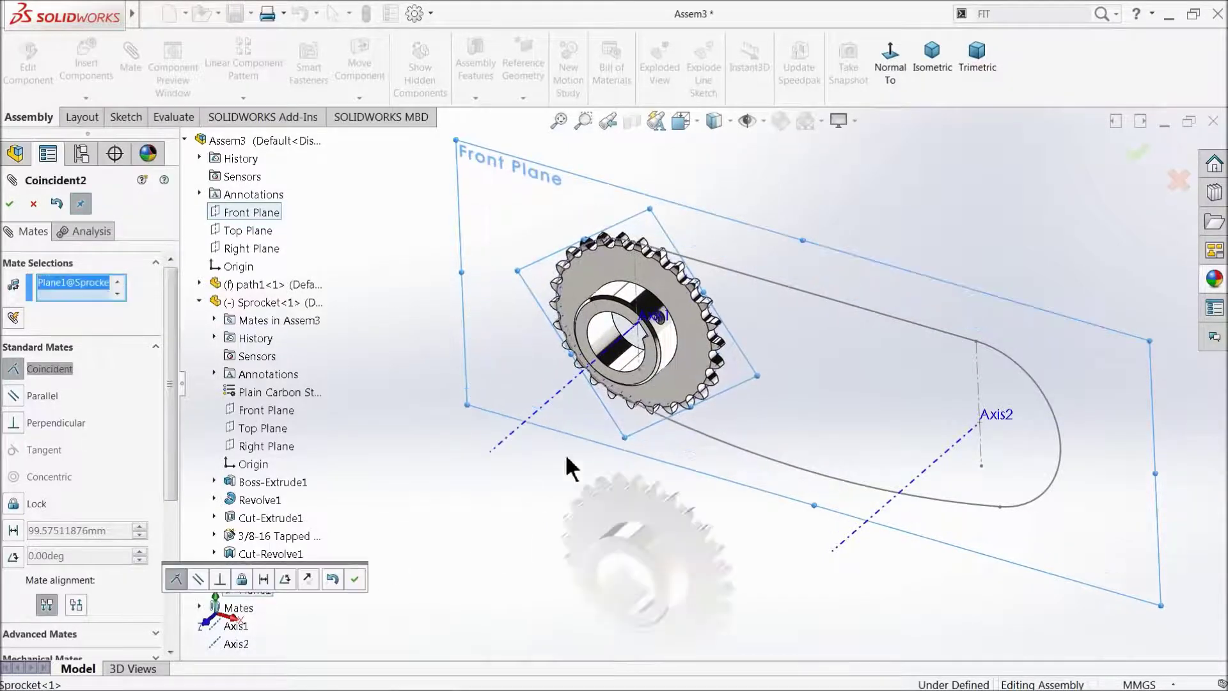
pyautogui.scroll(-2, 779, 302)
pyautogui.moveTo(779, 301)
pyautogui.mouseDown(button='middle')
pyautogui.moveTo(747, 320)
pyautogui.moveTo(792, 318)
pyautogui.mouseUp(button='middle')
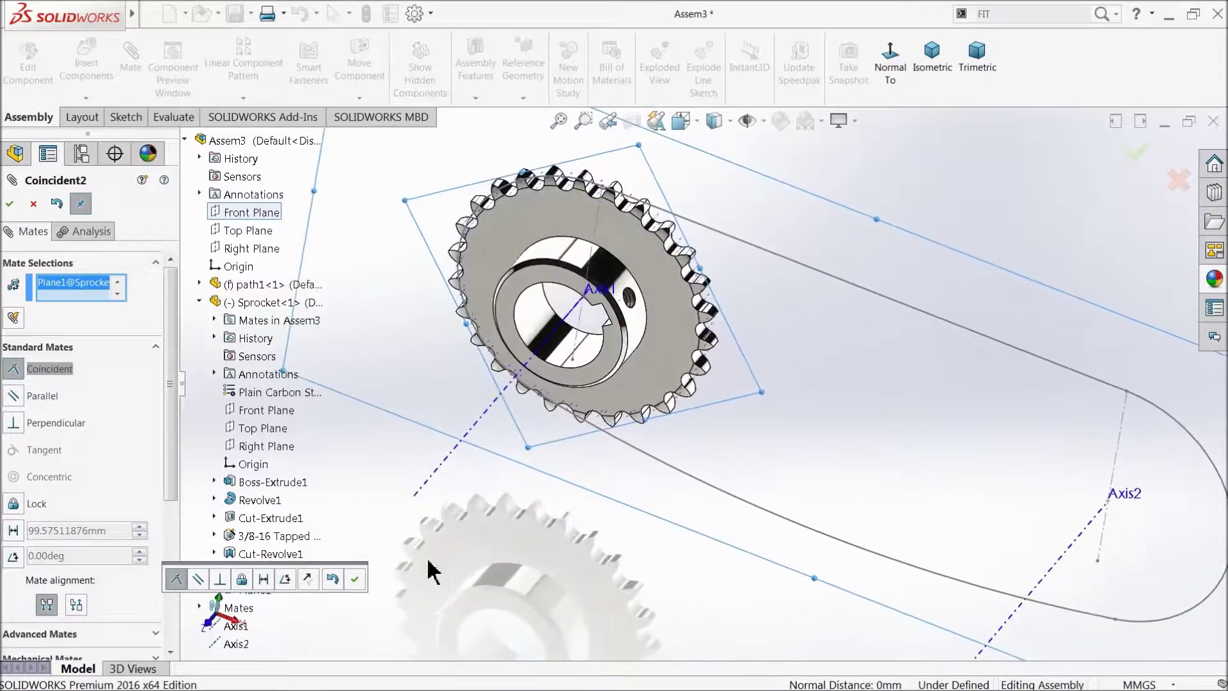
pyautogui.click(355, 579)
pyautogui.click(33, 205)
pyautogui.scroll(-3, 458, 411)
pyautogui.moveTo(458, 411)
pyautogui.mouseDown(button='middle')
pyautogui.moveTo(584, 407)
pyautogui.moveTo(864, 437)
pyautogui.mouseUp(button='middle')
pyautogui.moveTo(719, 324)
pyautogui.mouseDown(button='middle')
pyautogui.moveTo(748, 373)
pyautogui.moveTo(773, 357)
pyautogui.moveTo(757, 368)
pyautogui.moveTo(876, 378)
pyautogui.moveTo(608, 384)
pyautogui.moveTo(596, 363)
pyautogui.mouseUp(button='middle')
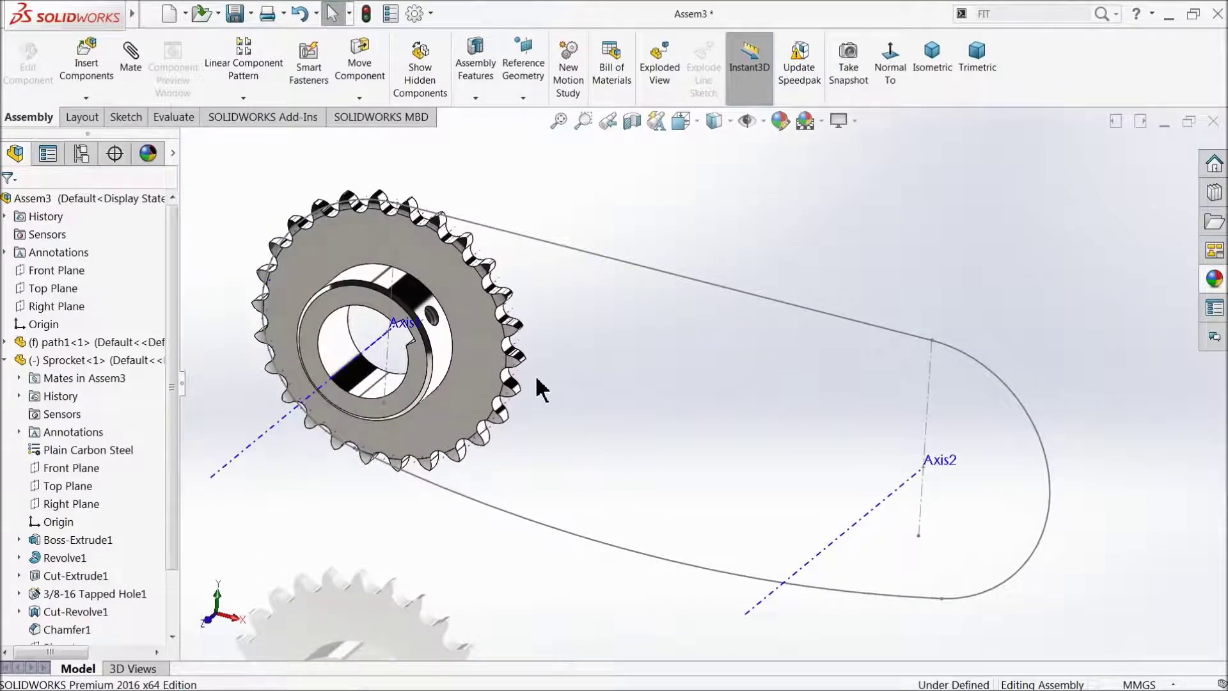
# - Attempt to add a sprocket copy, declining the save prompt and dismissing the failure message
pyautogui.click(403, 323)
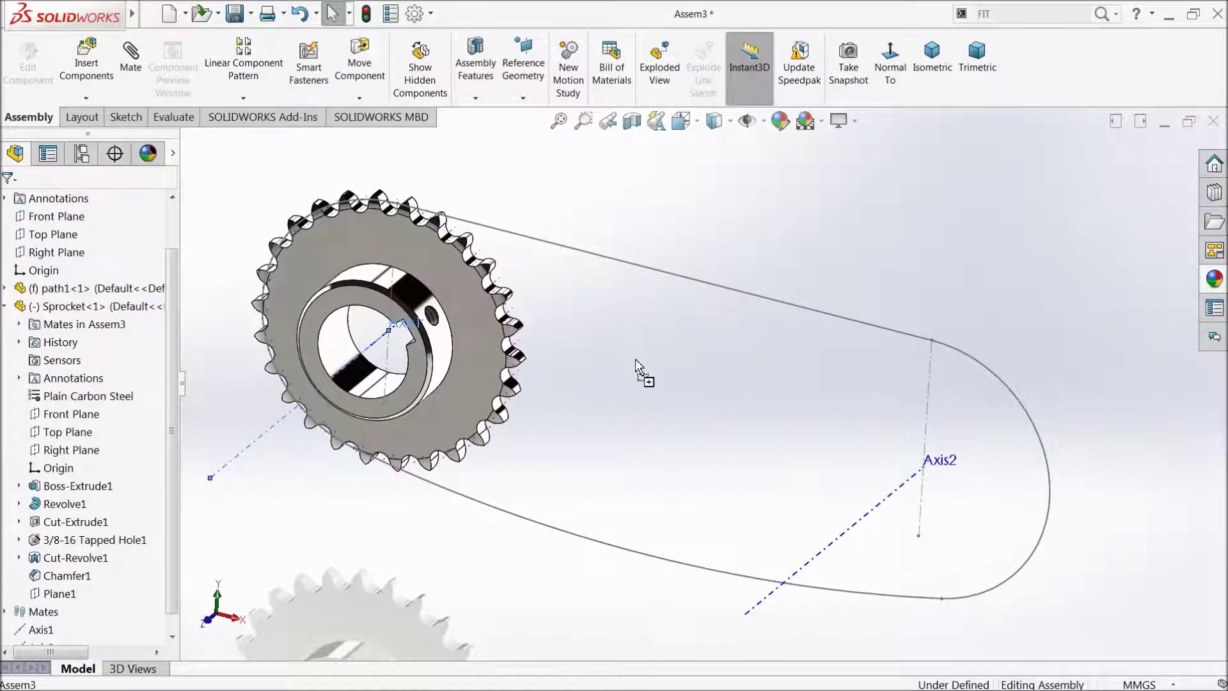
pyautogui.moveTo(635, 359); pyautogui.dragTo(636, 377)
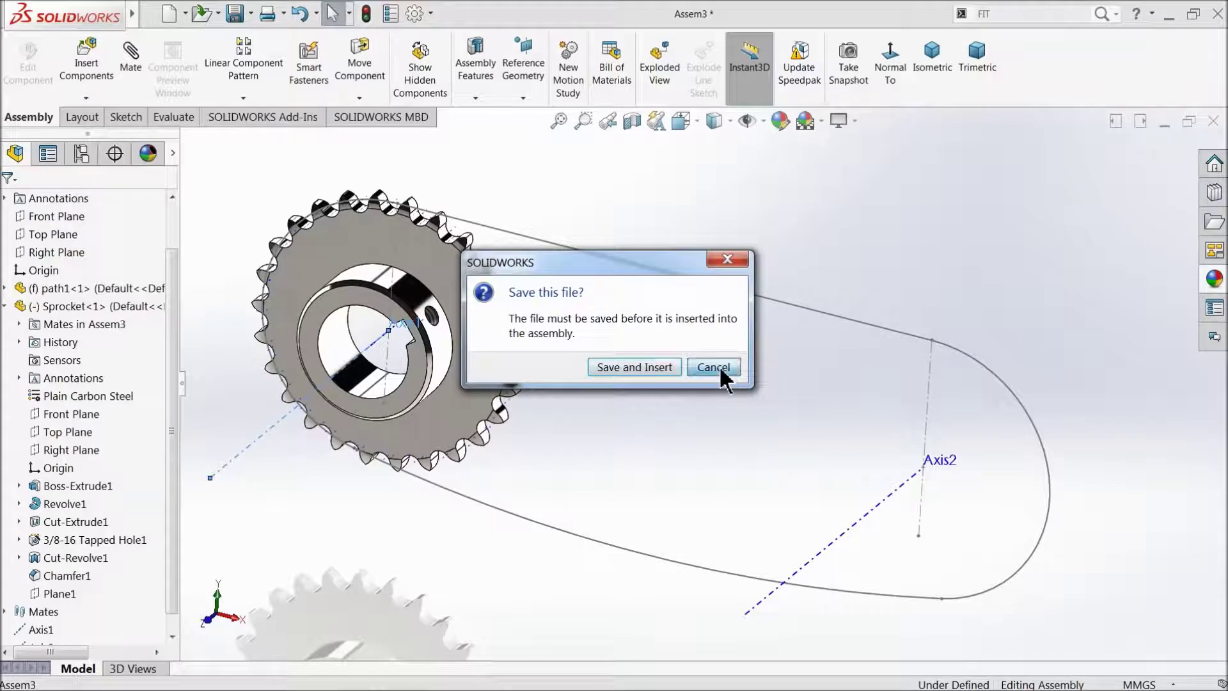
pyautogui.click(700, 377)
pyautogui.click(716, 358)
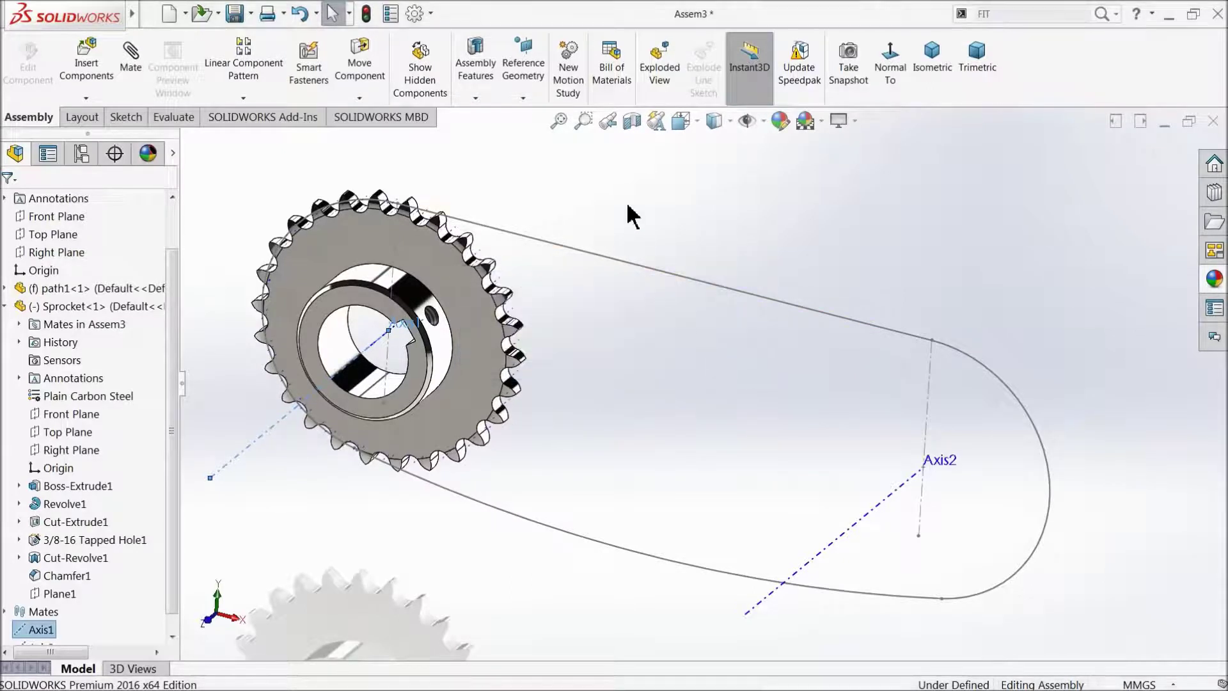
pyautogui.click(5, 307)
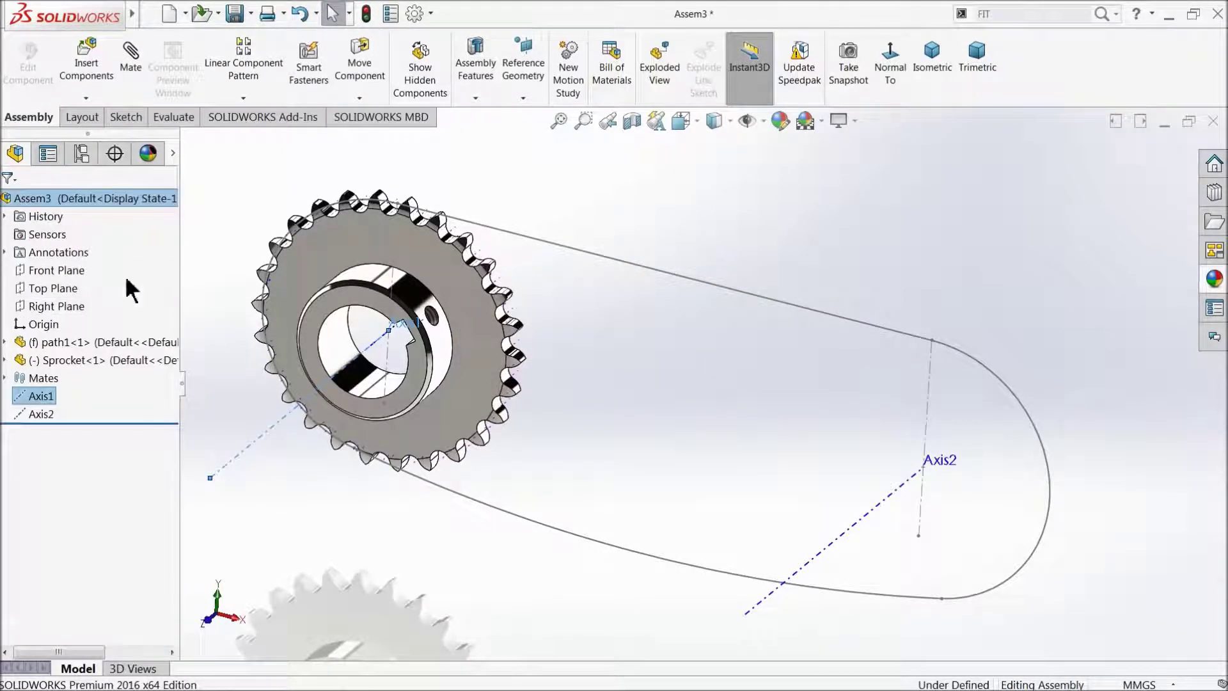
# - Save the assembly as 'chain sprocket assembly'
pyautogui.click(235, 13)
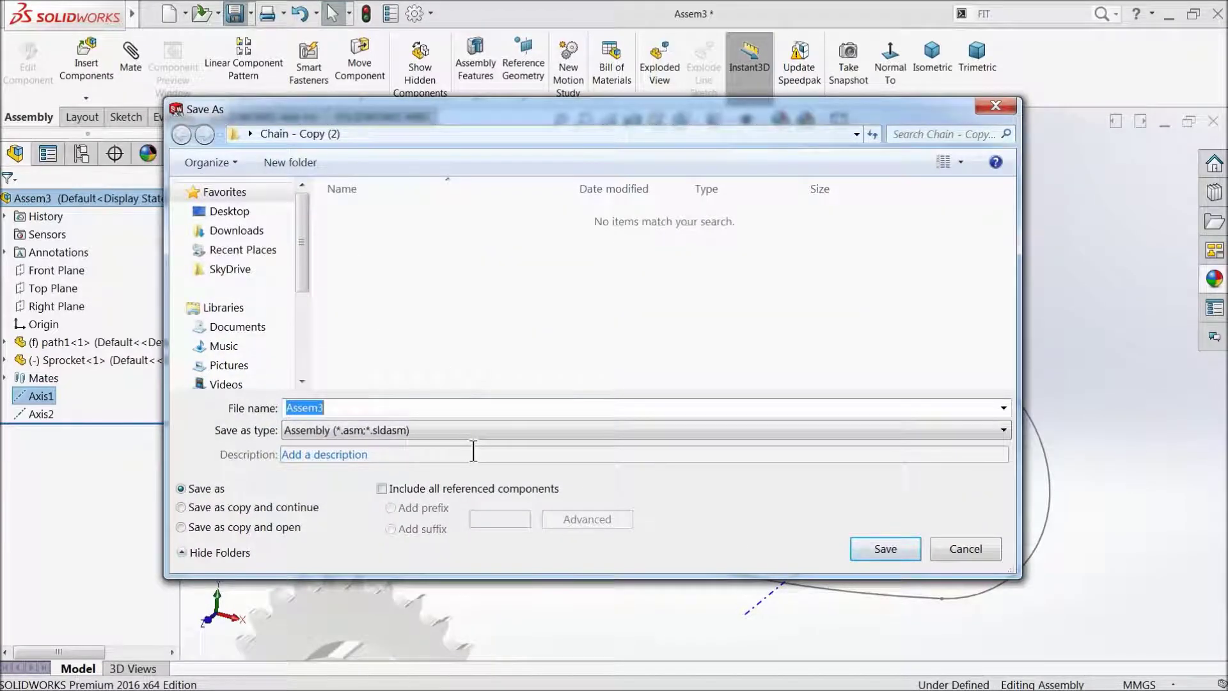
pyautogui.write('chain sprocket a')
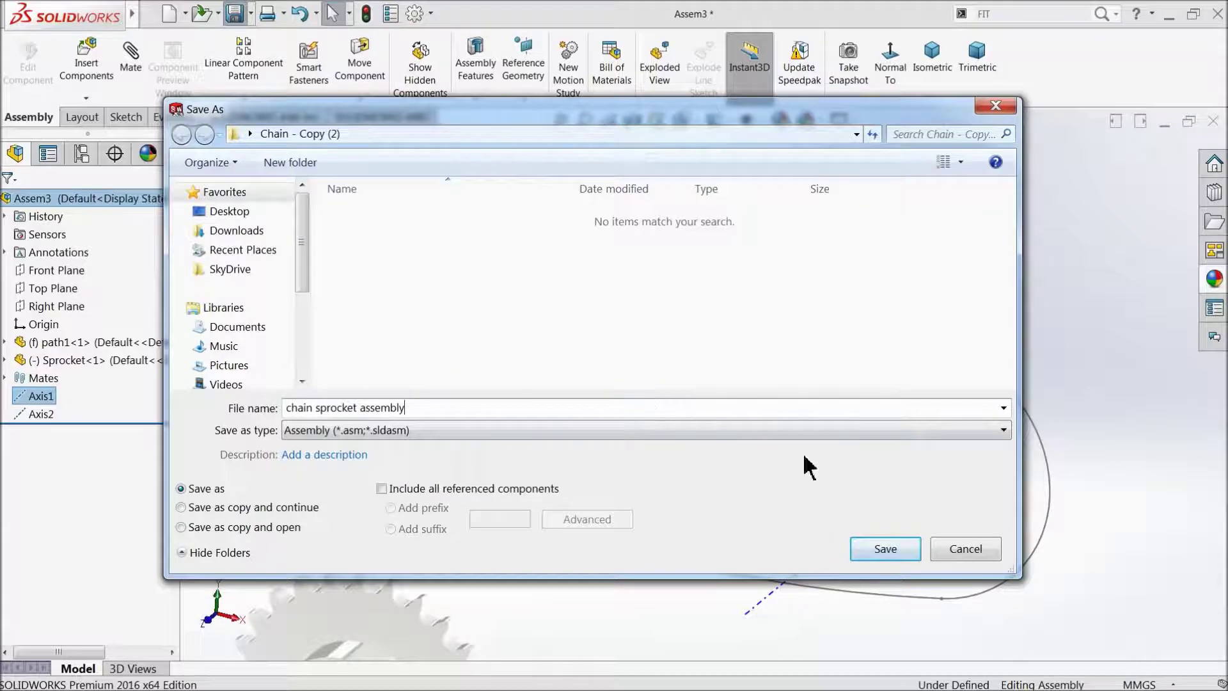
pyautogui.click(884, 552)
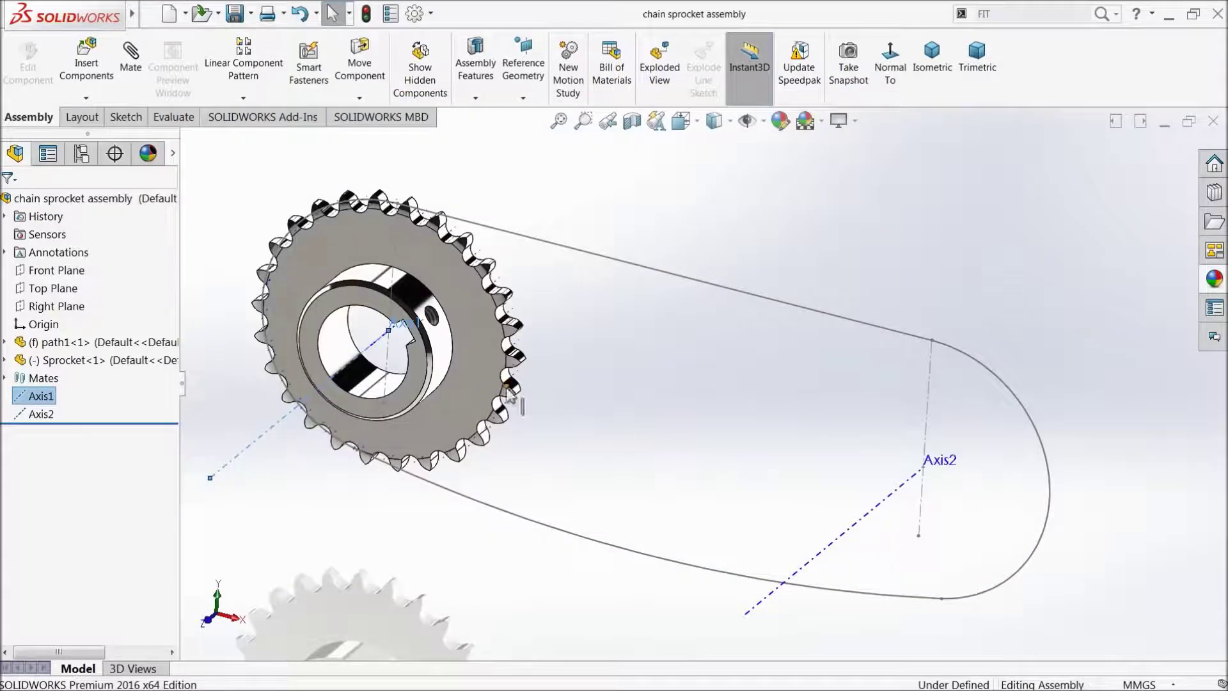
# - Place a second sprocket copy and mate its axis coincident with Axis2
pyautogui.moveTo(456, 307)
pyautogui.keyDown('ctrl'); pyautogui.mouseDown()
pyautogui.moveTo(573, 286)
pyautogui.moveTo(764, 302)
pyautogui.mouseUp(); pyautogui.keyUp('ctrl')
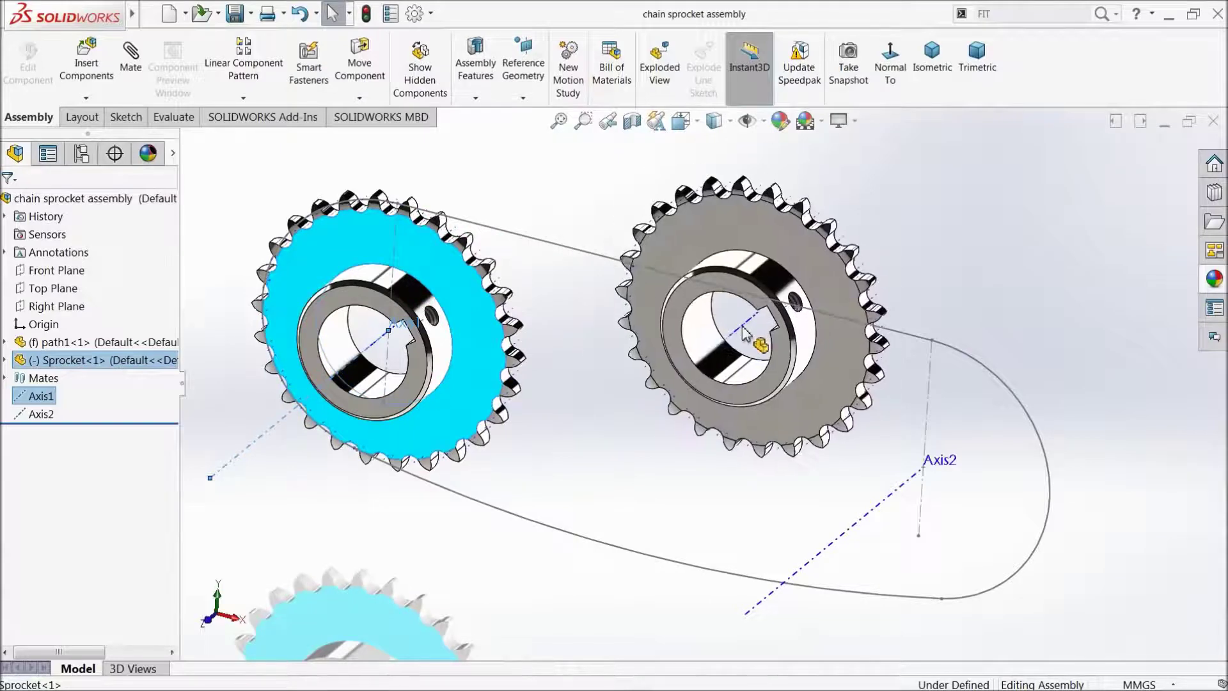
pyautogui.click(916, 292)
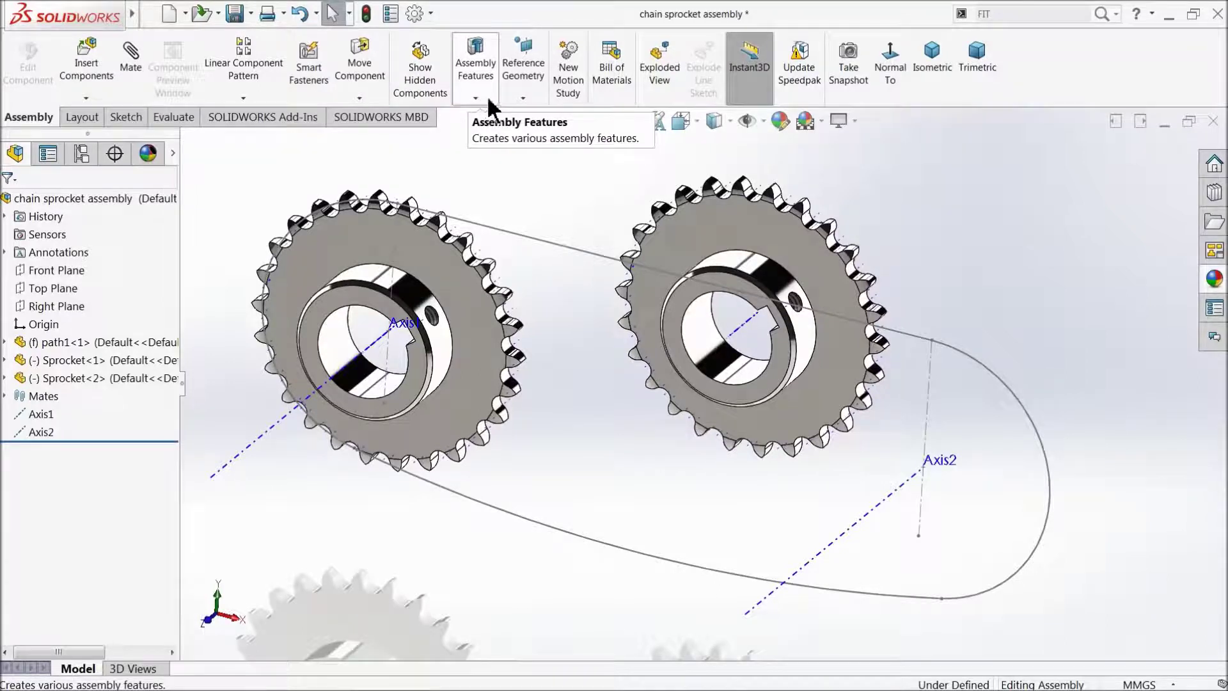
pyautogui.click(523, 95)
pyautogui.click(475, 97)
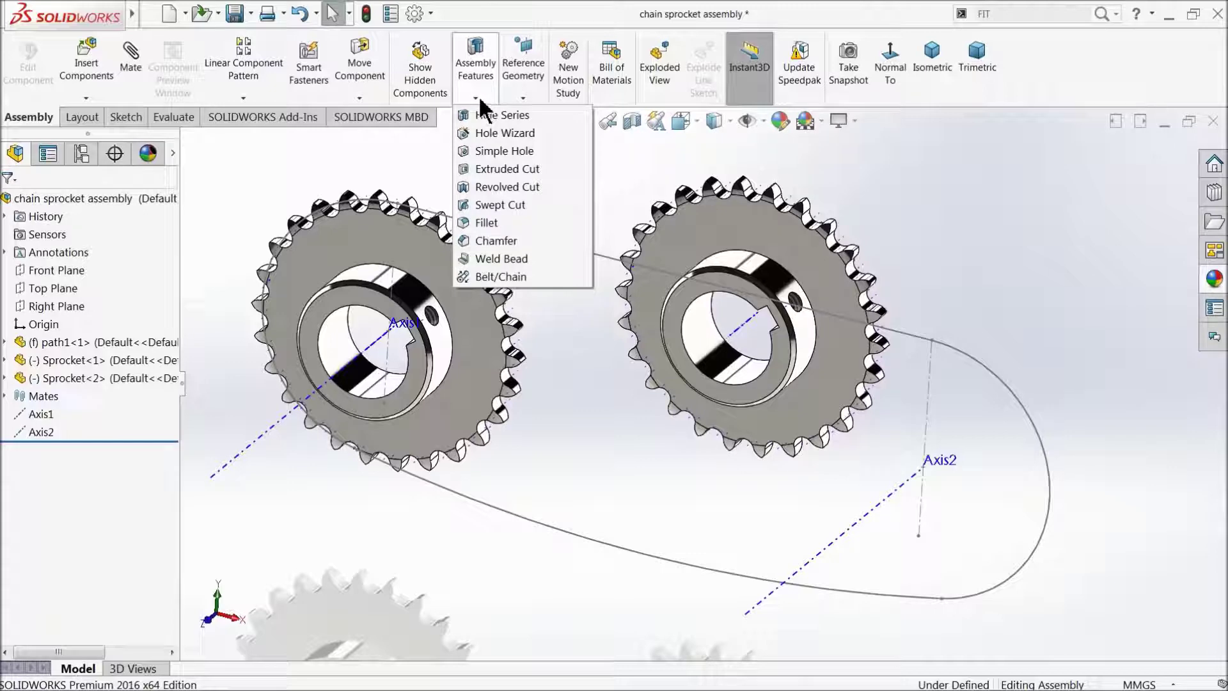
pyautogui.click(131, 72)
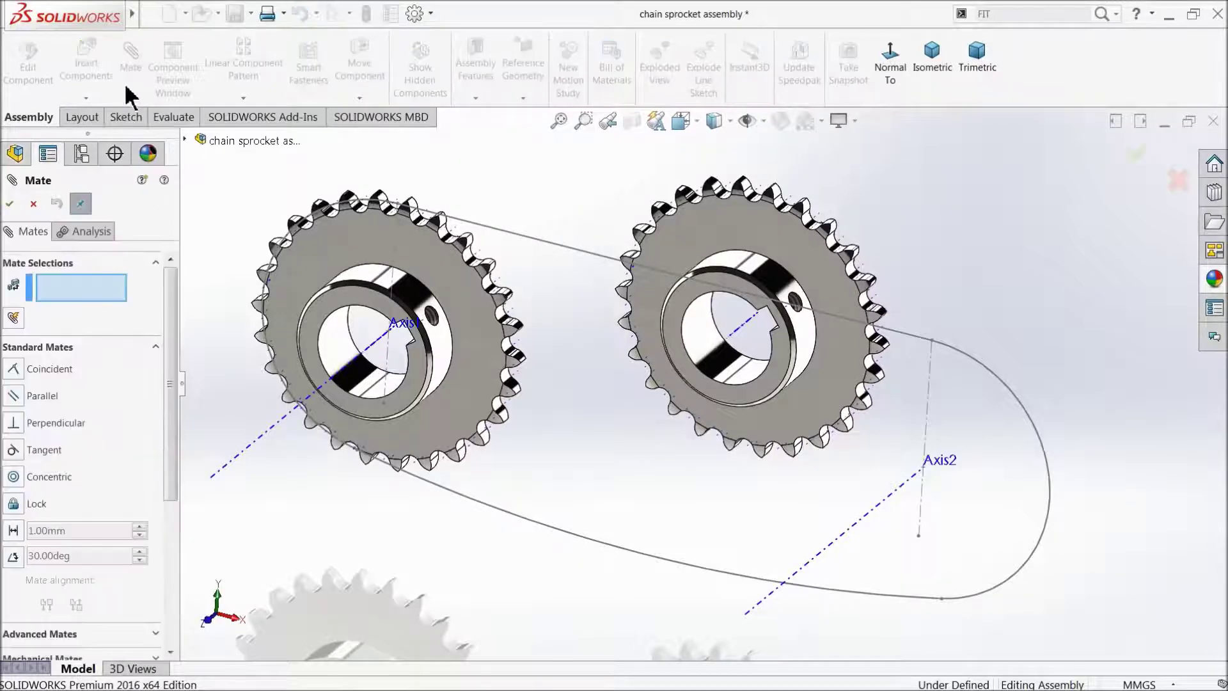
pyautogui.click(749, 332)
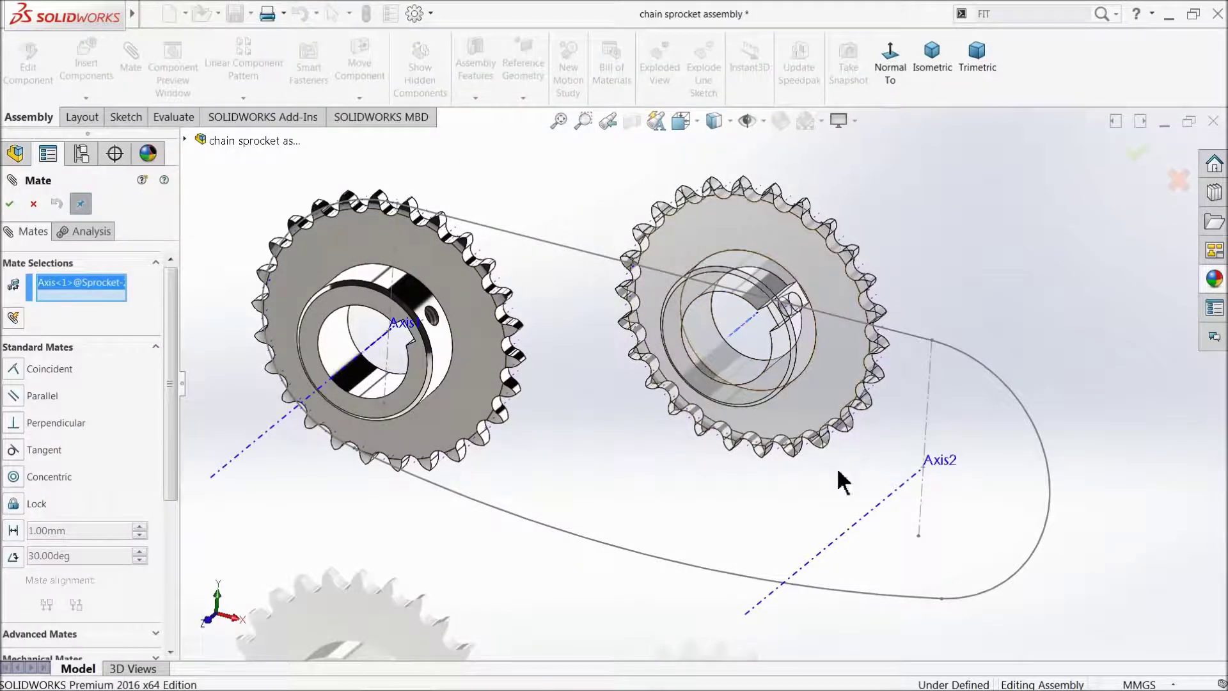
pyautogui.click(864, 522)
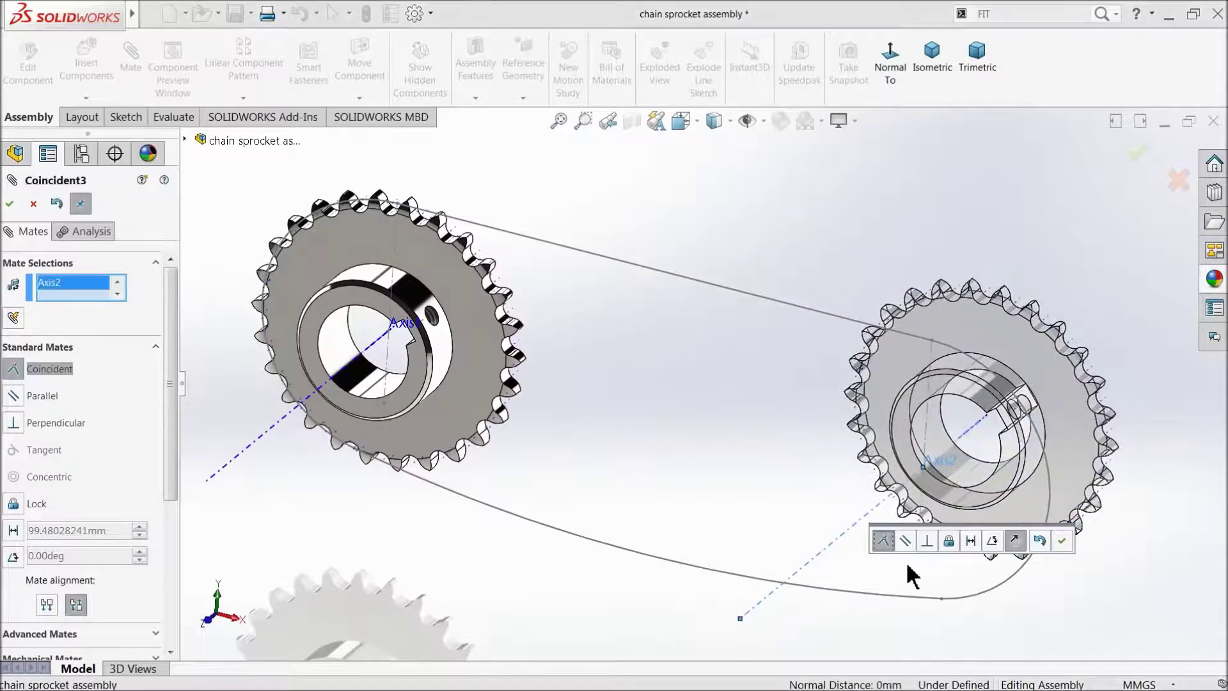
pyautogui.click(1063, 542)
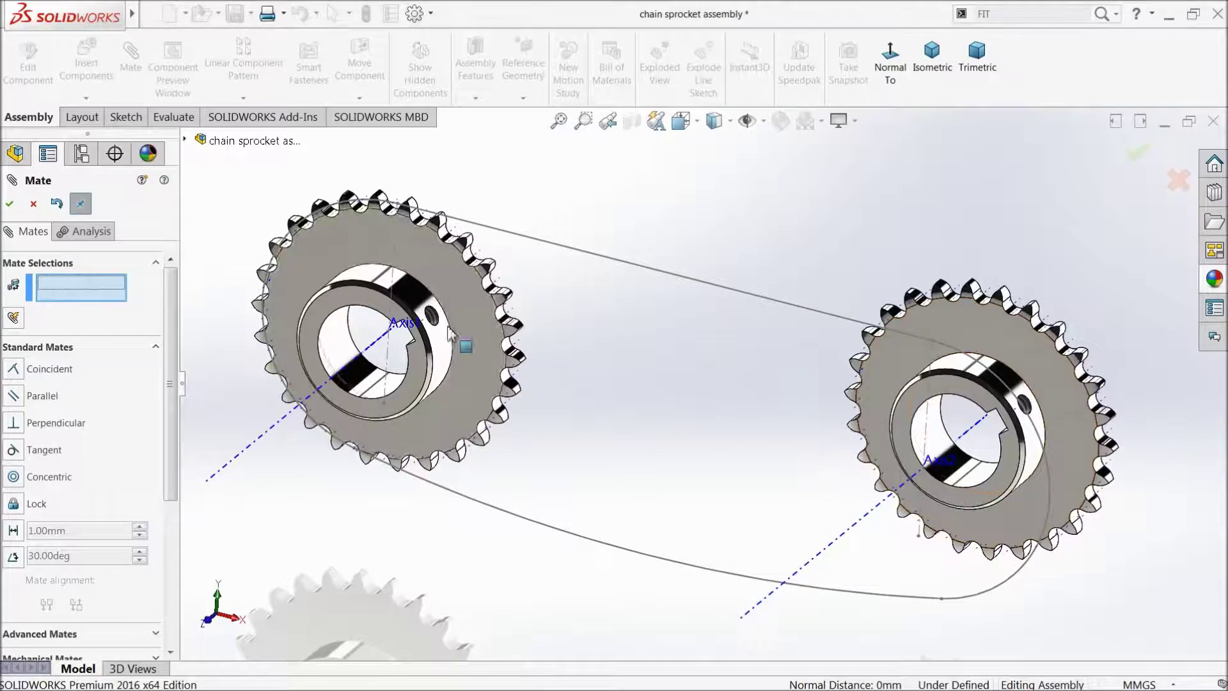
# - Mate Sprocket<2>'s Plane1 coincident with the assembly Front Plane
pyautogui.click(185, 139)
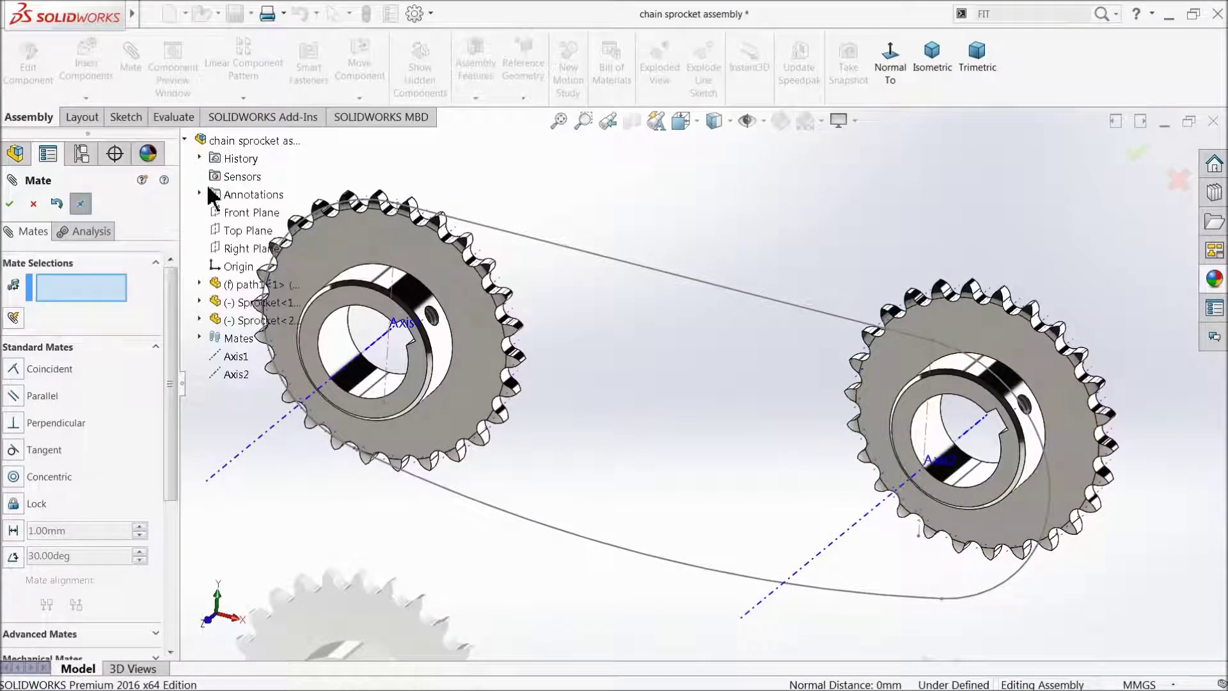
pyautogui.click(233, 209)
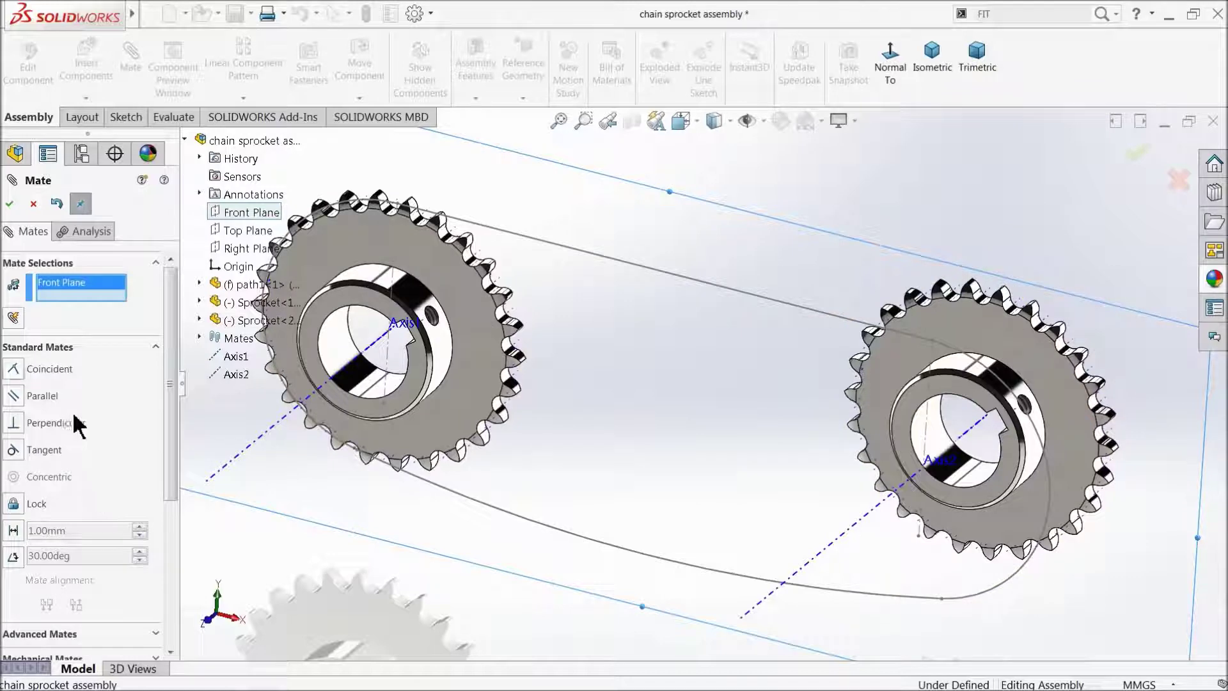
pyautogui.click(204, 320)
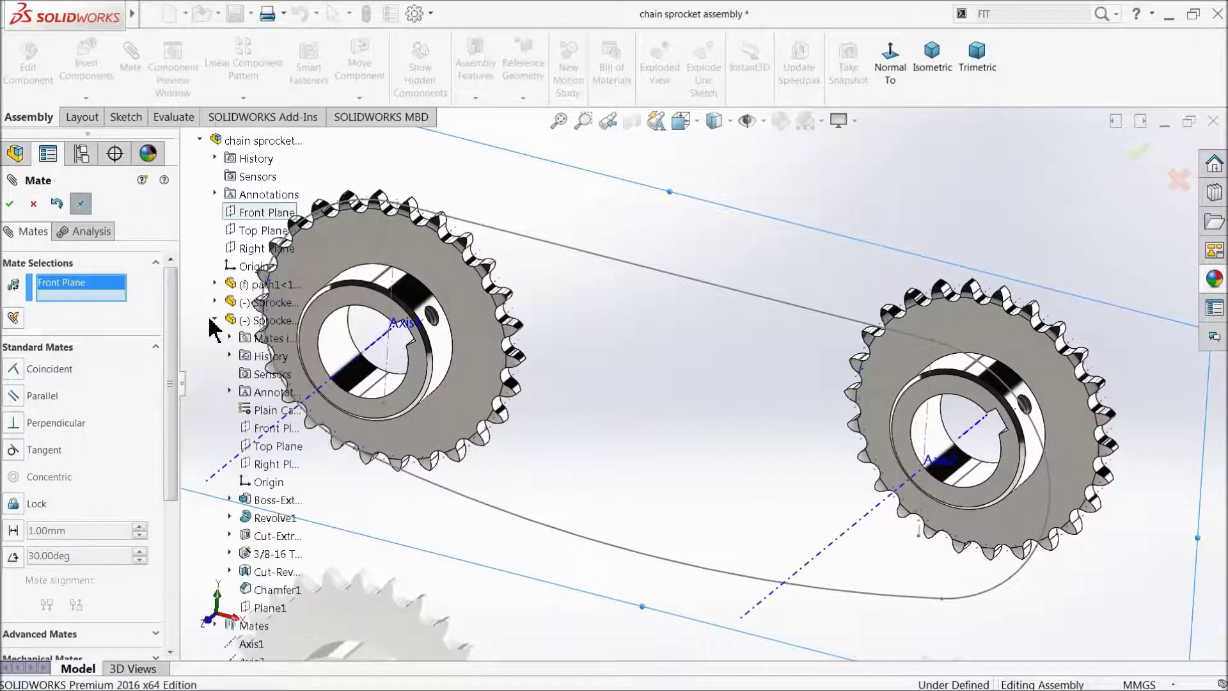
pyautogui.click(271, 607)
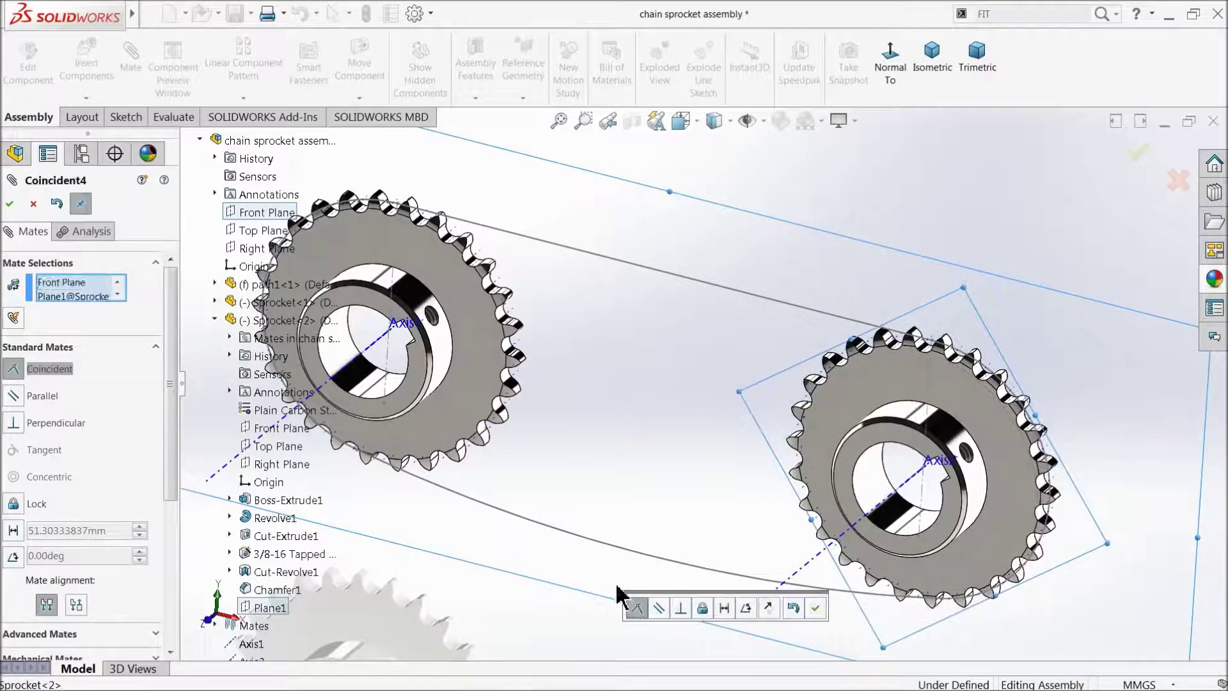
pyautogui.click(815, 607)
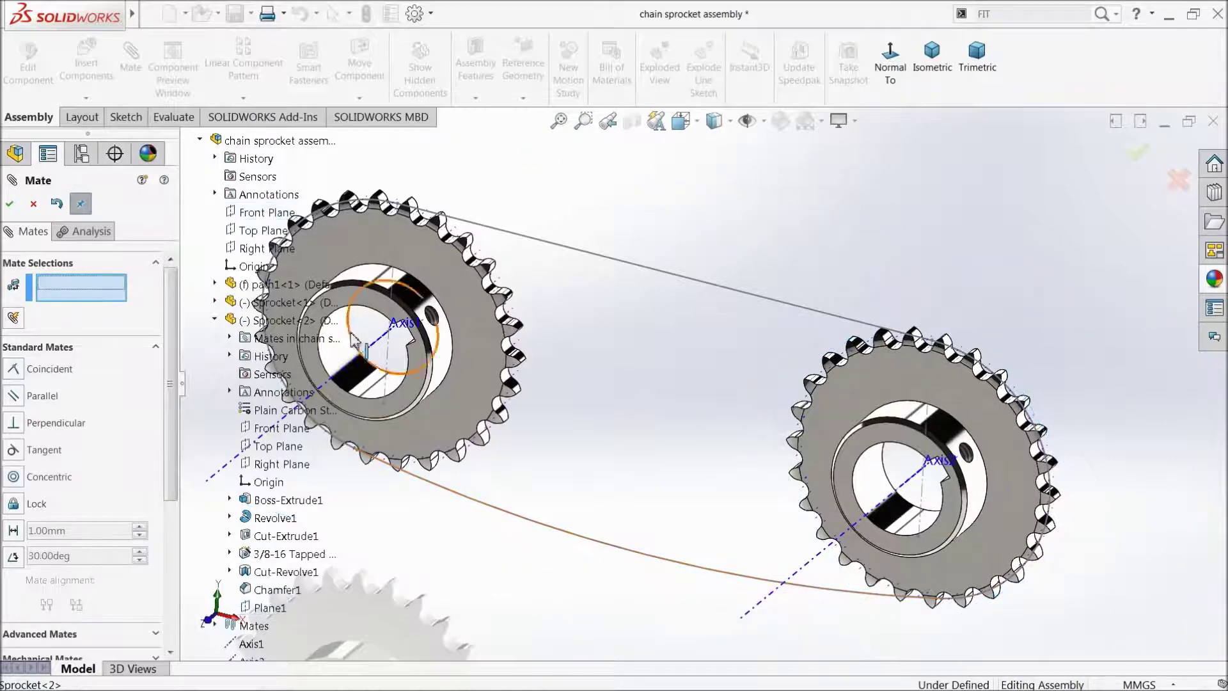
pyautogui.click(10, 206)
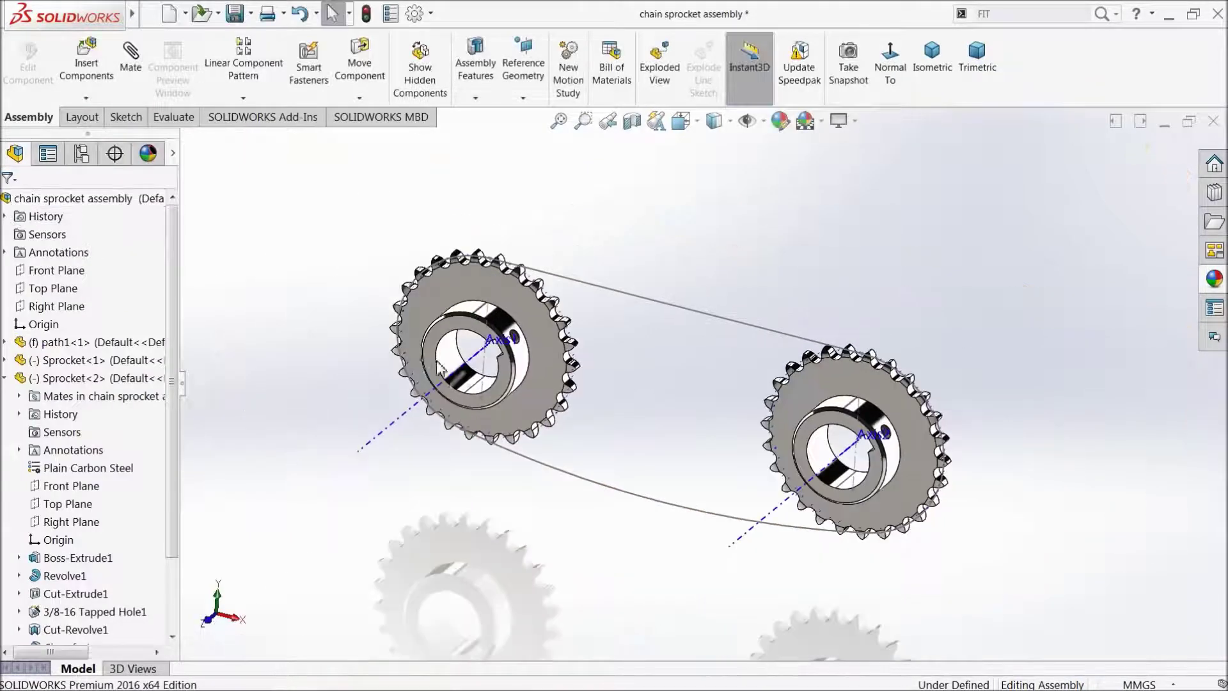
# - Hide the sprocket axes, then select and clear the path1 component
pyautogui.scroll(2, 422, 359)
pyautogui.scroll(-2, 804, 450)
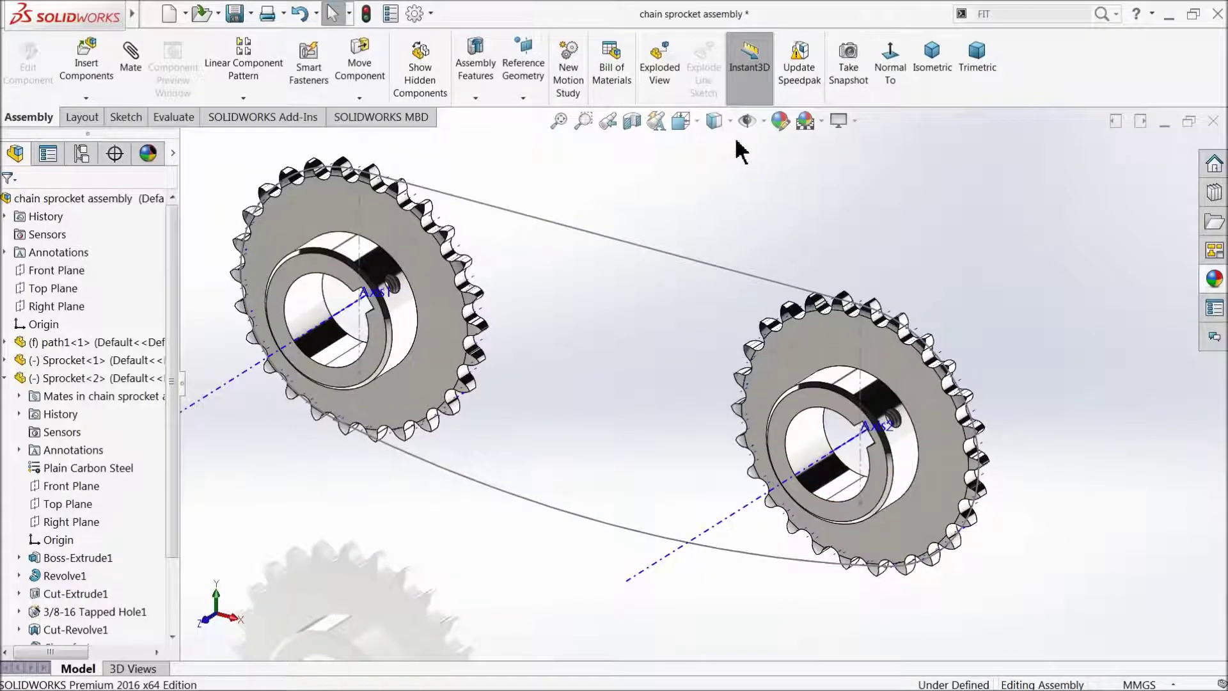
pyautogui.click(764, 122)
pyautogui.click(748, 171)
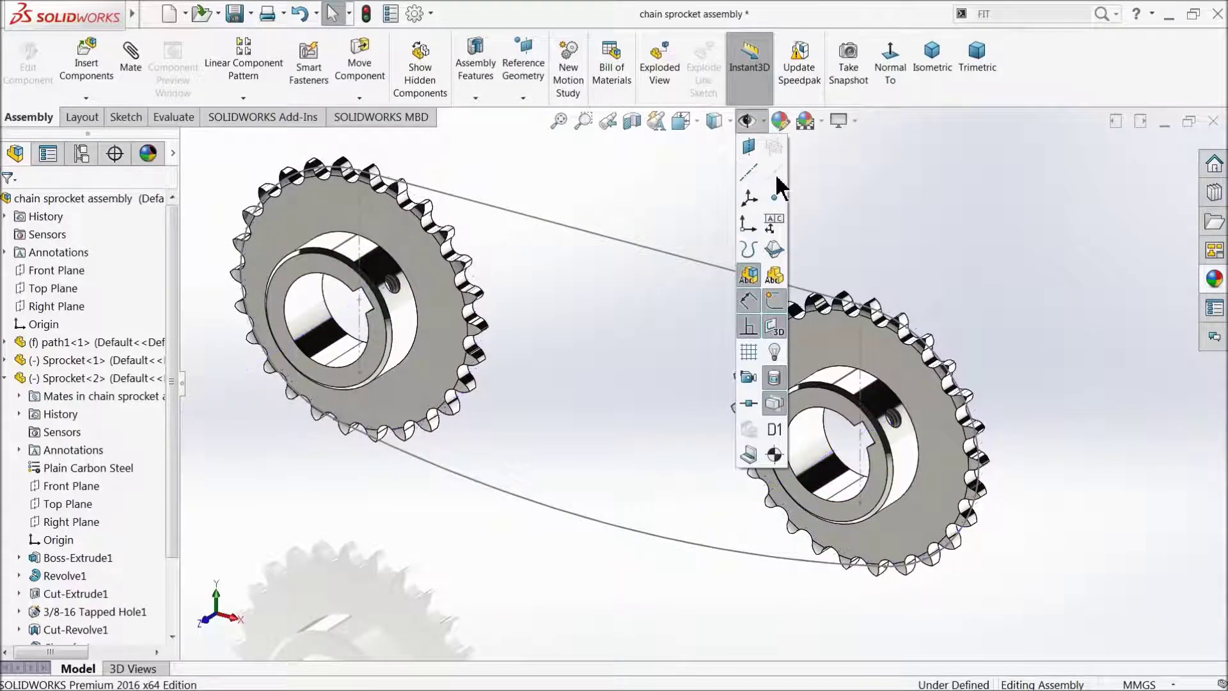
pyautogui.moveTo(612, 355); pyautogui.dragTo(620, 340, button='middle')
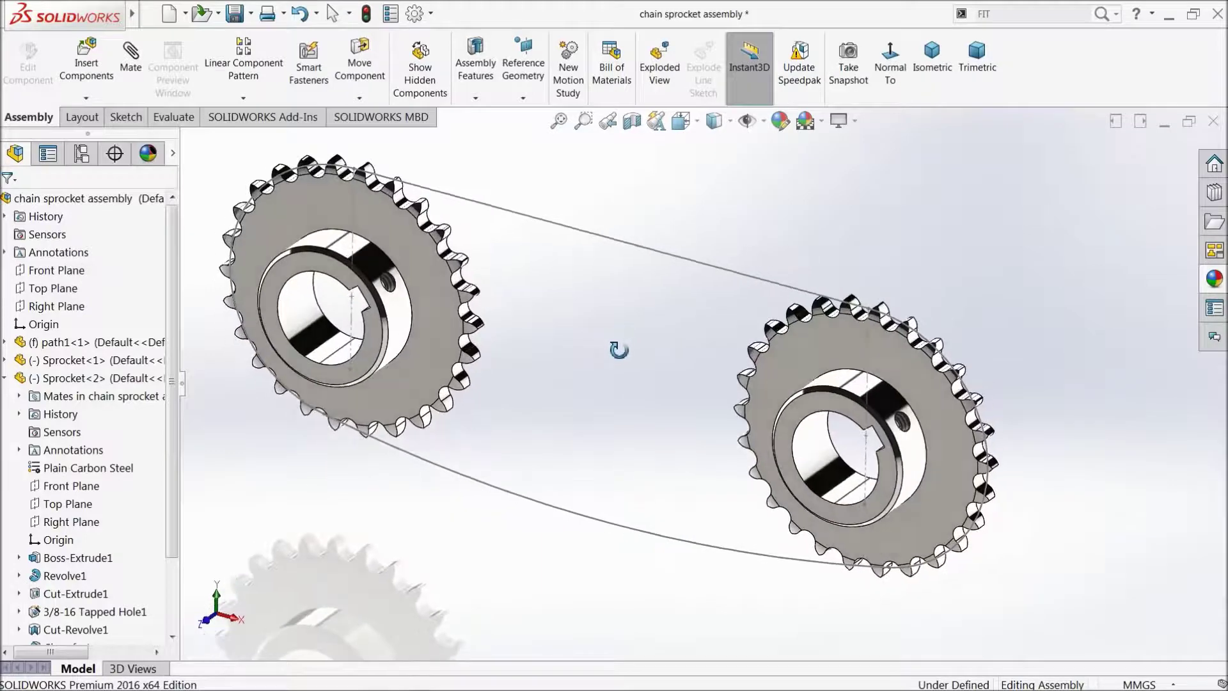
pyautogui.click(352, 204)
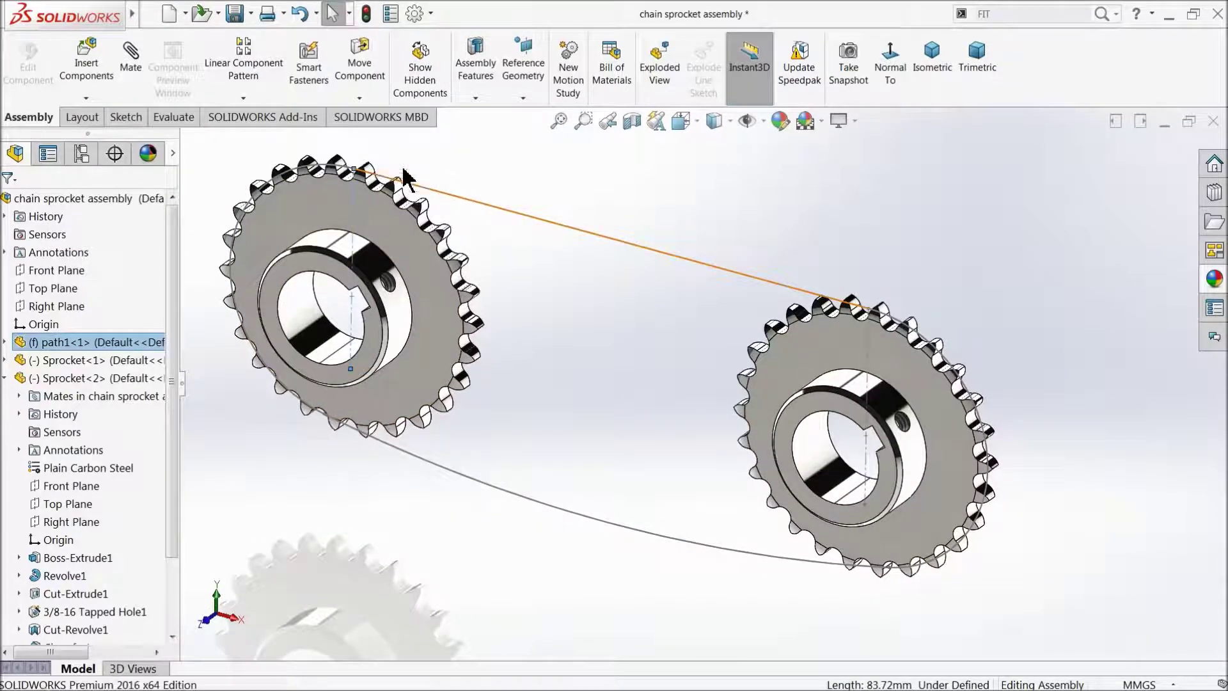
pyautogui.click(517, 214)
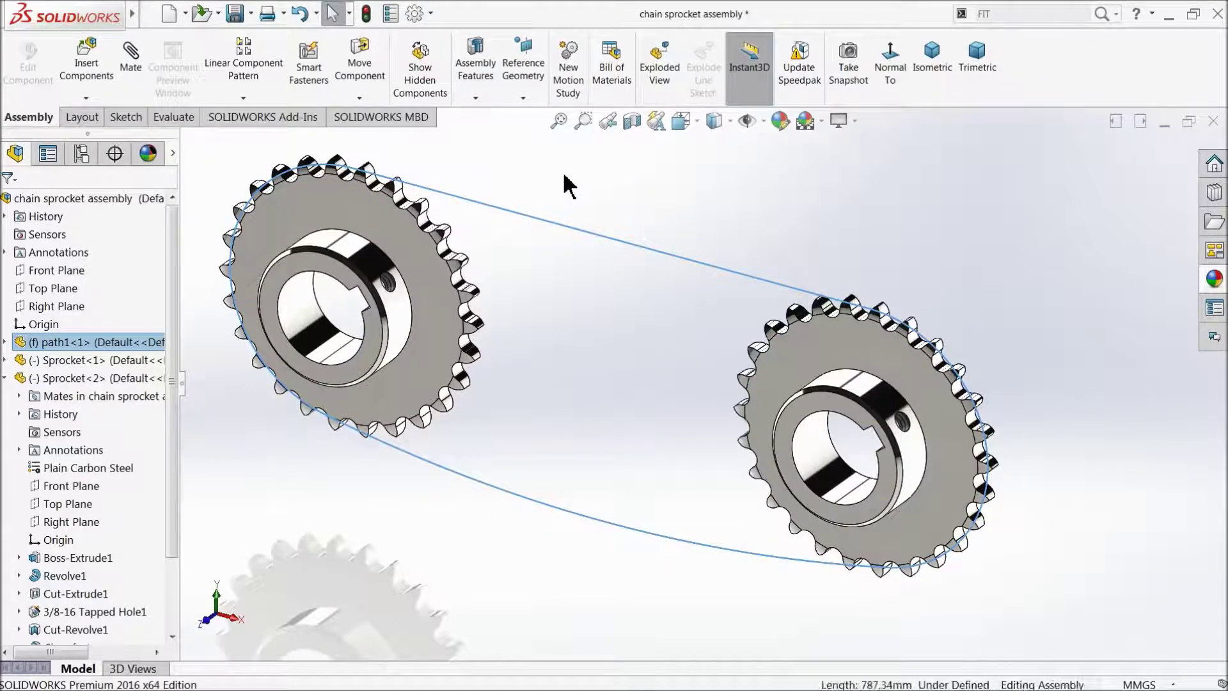
pyautogui.click(564, 175)
# - Drag the left sprocket and spin the right one to check they move freely
pyautogui.moveTo(526, 305); pyautogui.dragTo(581, 322, button='middle')
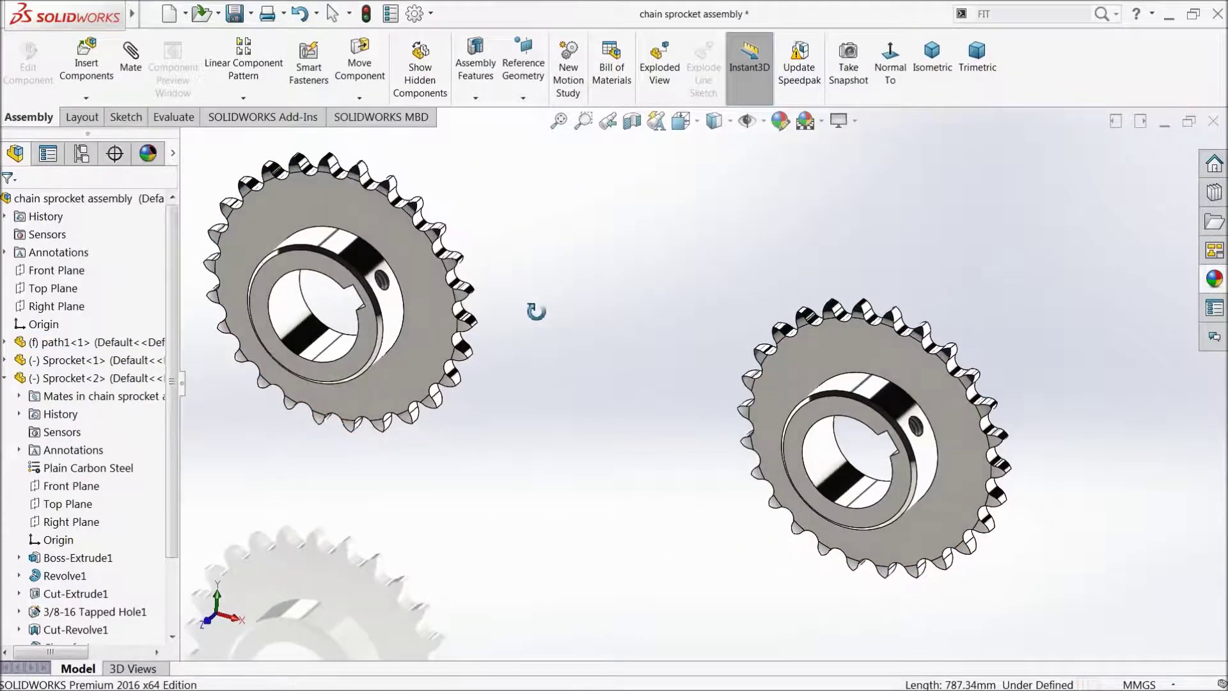
pyautogui.scroll(-3, 581, 331)
pyautogui.moveTo(426, 347); pyautogui.dragTo(488, 417)
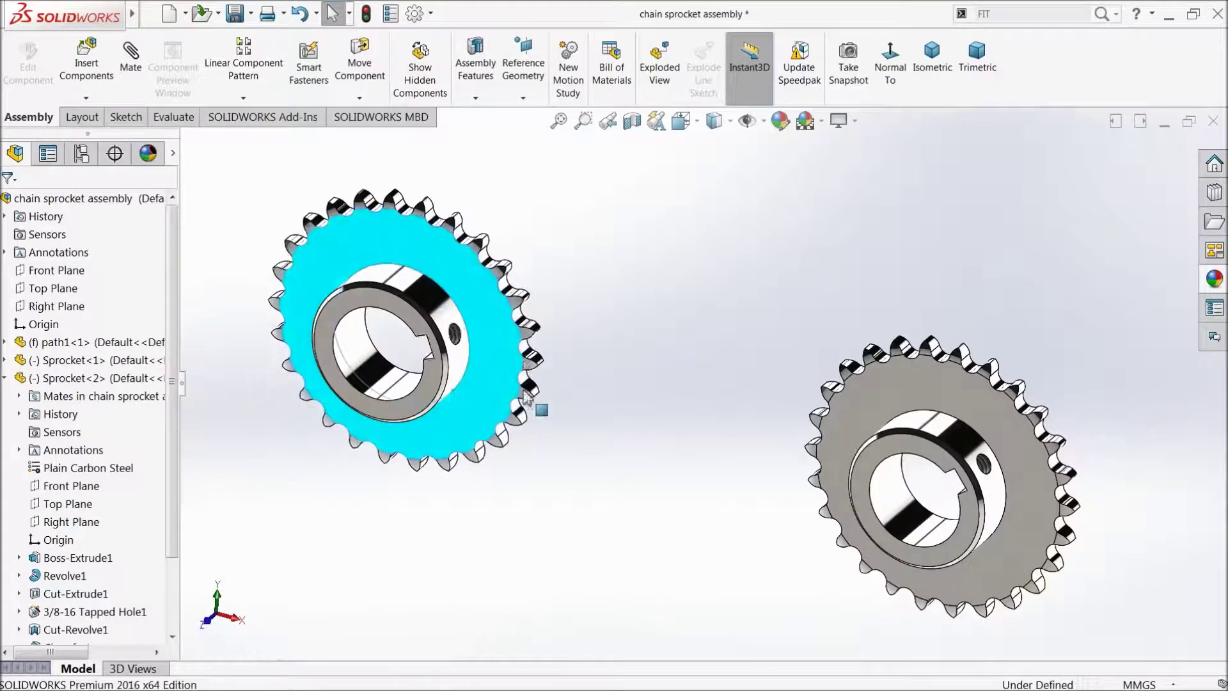
pyautogui.click(873, 394)
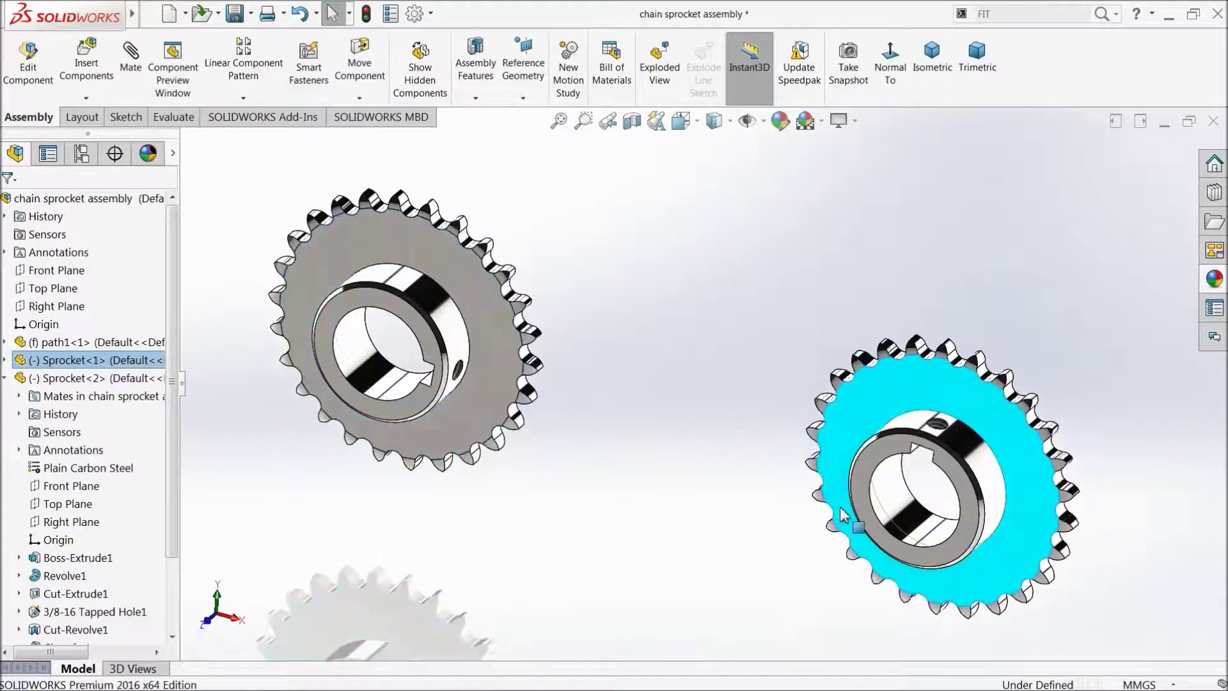
pyautogui.moveTo(876, 391); pyautogui.dragTo(873, 404)
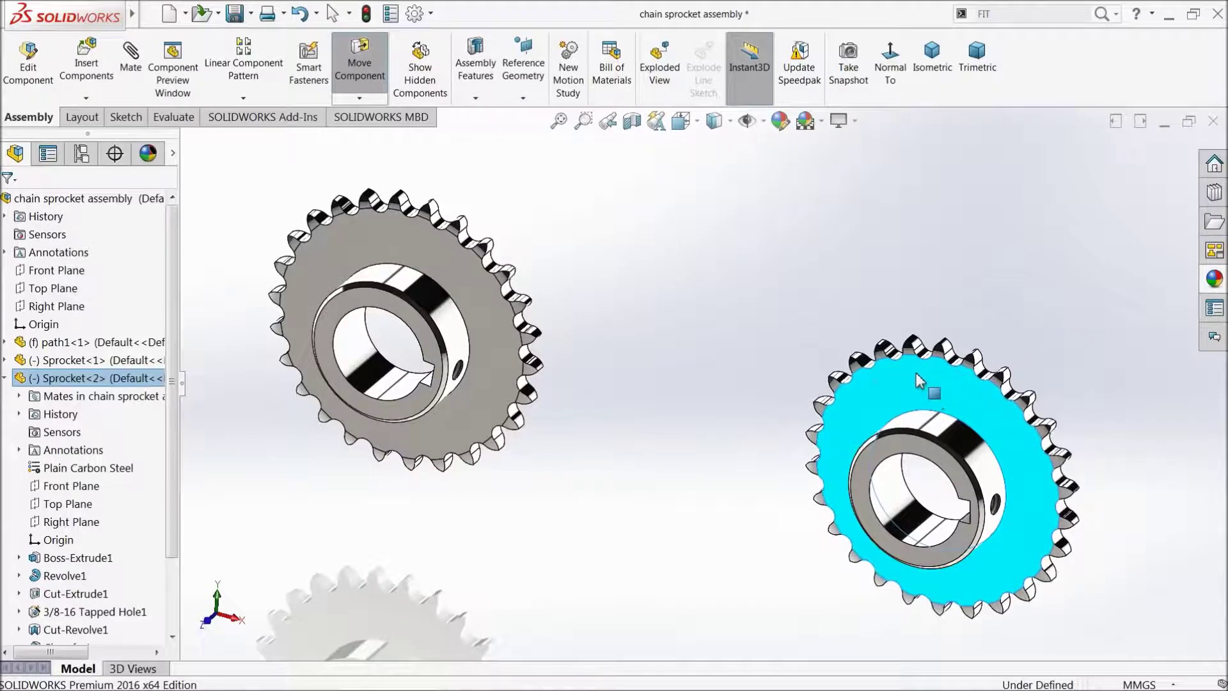
pyautogui.press('Escape')
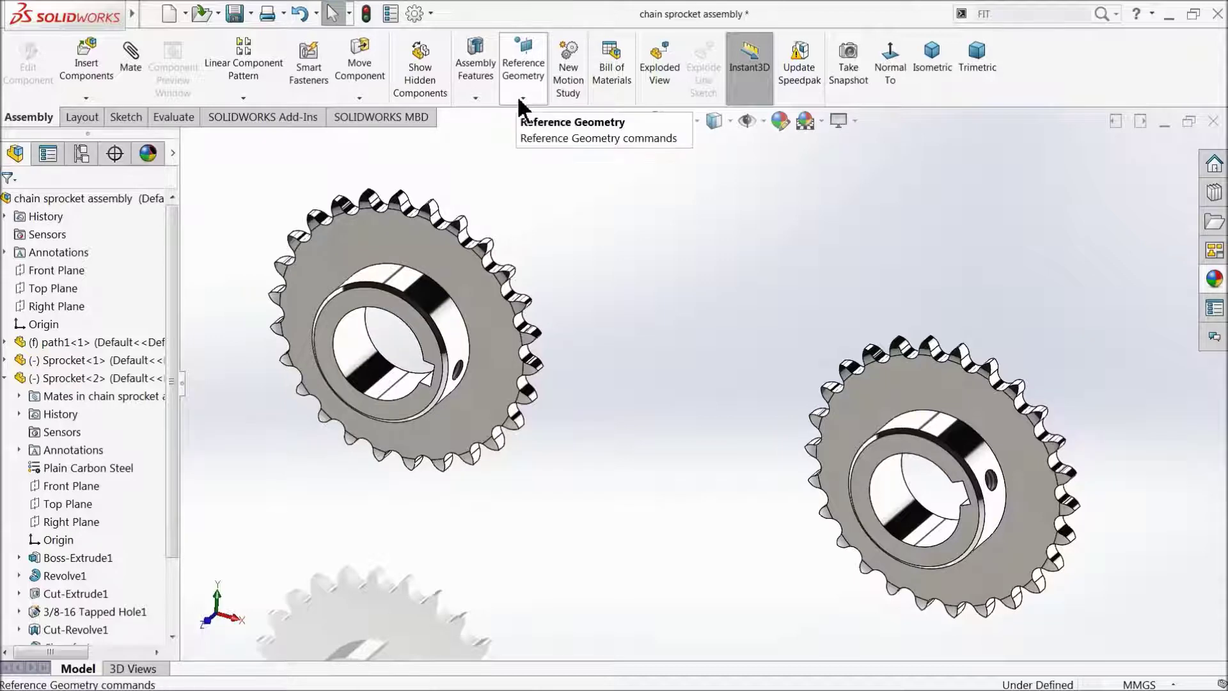
pyautogui.click(476, 102)
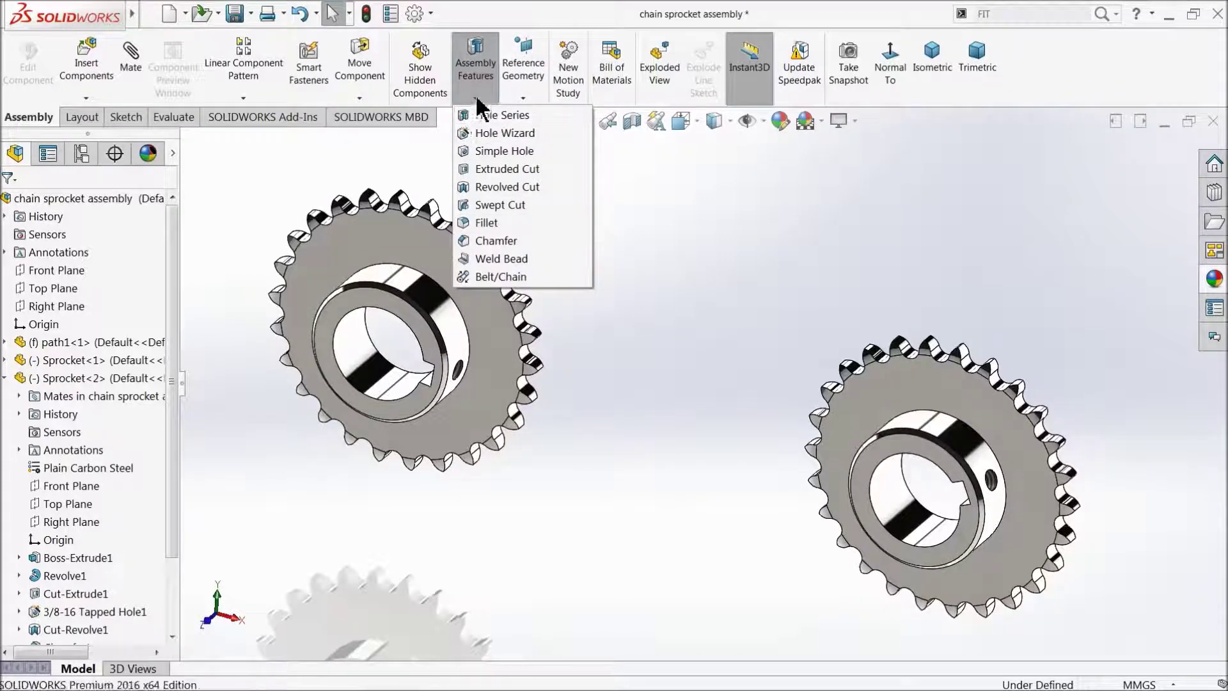
# - Add a Belt/Chain feature linking the outer edges of both sprockets
pyautogui.click(492, 277)
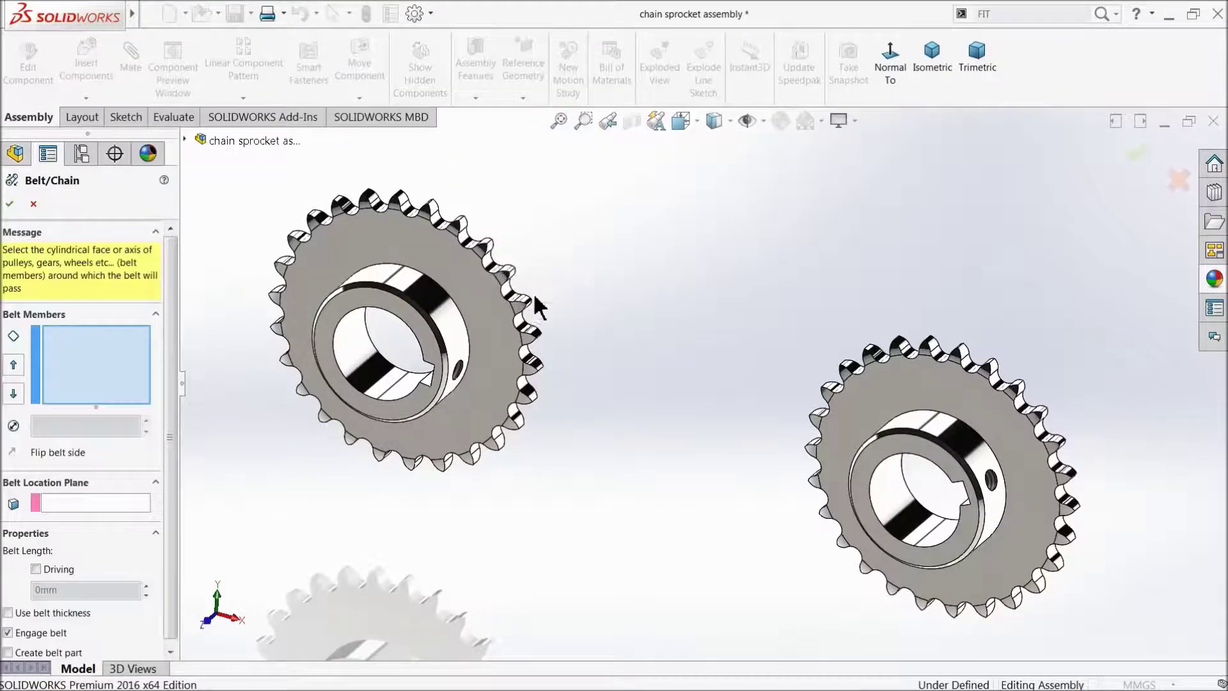
pyautogui.click(525, 351)
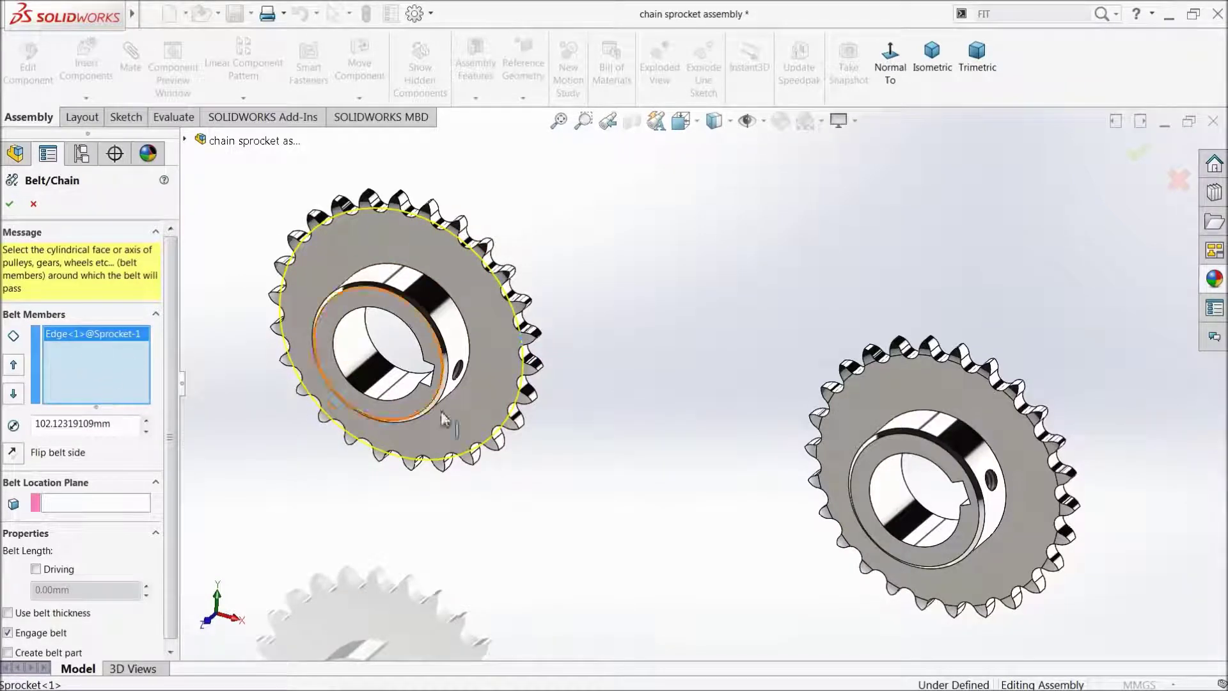
pyautogui.click(833, 401)
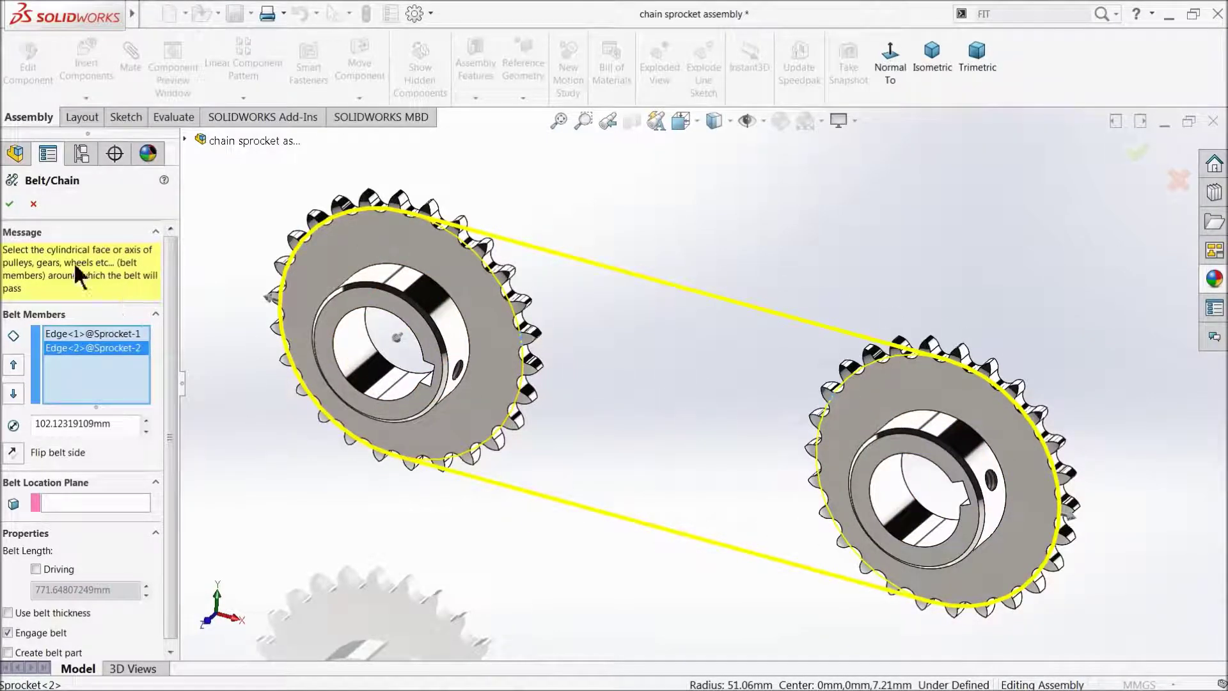
pyautogui.click(10, 206)
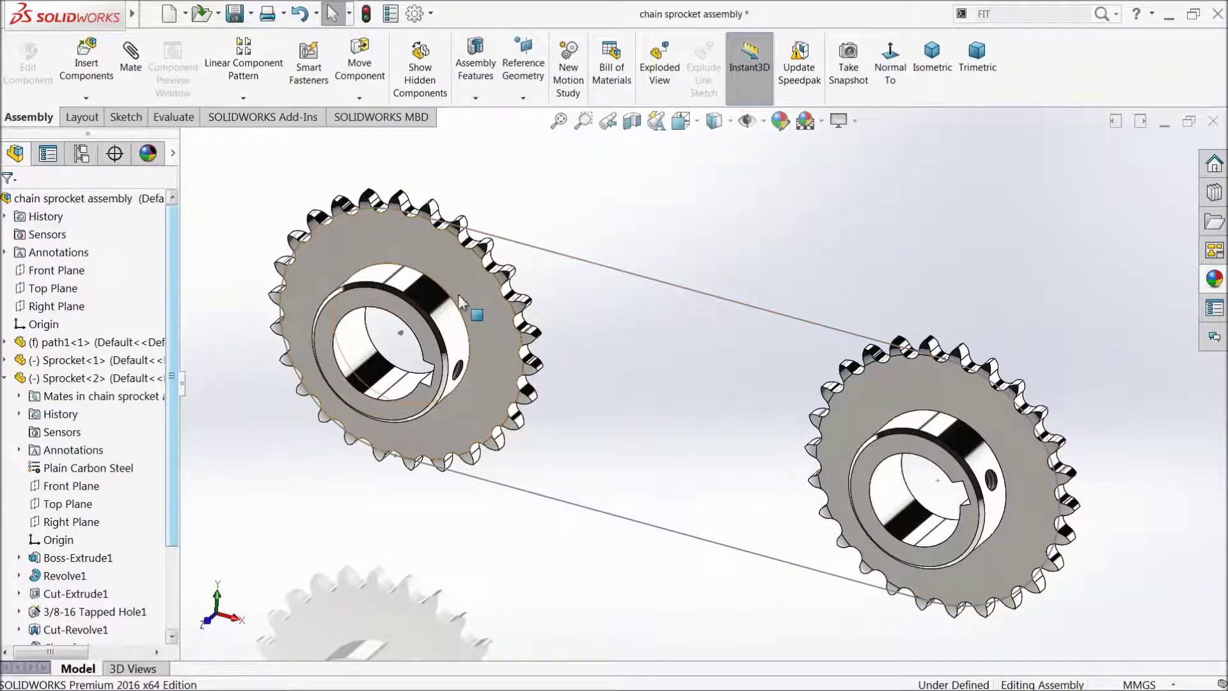
# - Turn the left sprocket to confirm the right sprocket rotates with it
pyautogui.click(460, 265)
pyautogui.moveTo(466, 276)
pyautogui.mouseDown()
pyautogui.moveTo(463, 426)
pyautogui.moveTo(438, 264)
pyautogui.moveTo(334, 266)
pyautogui.mouseUp()
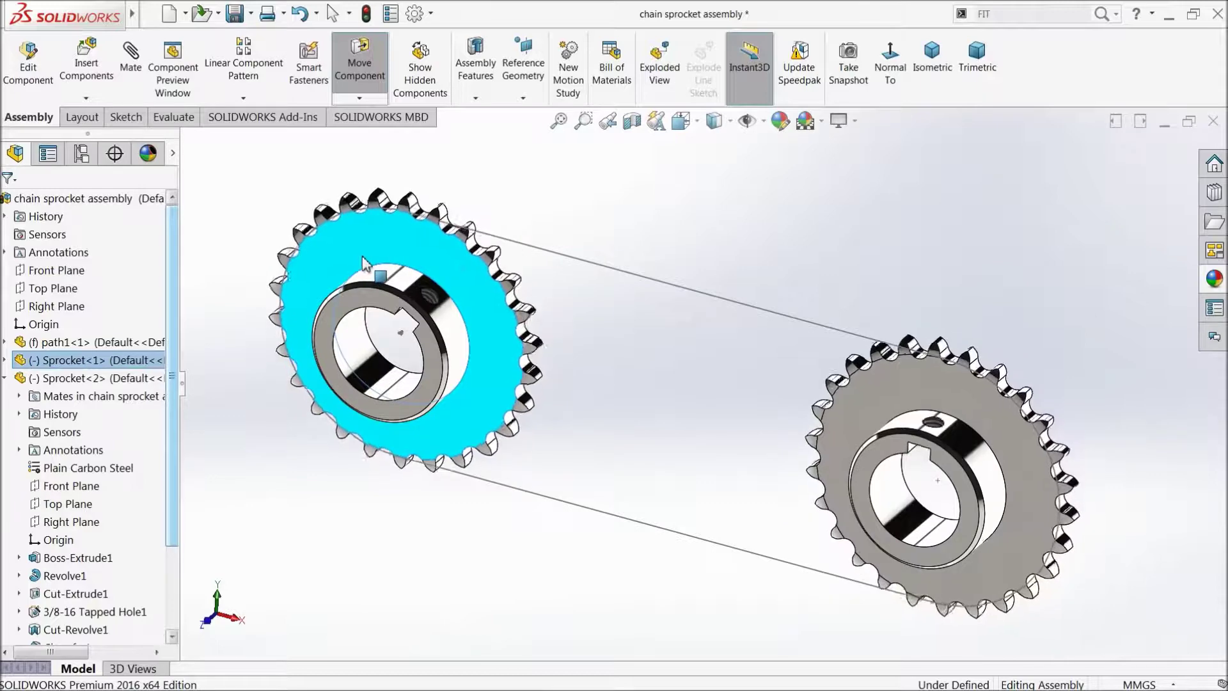
pyautogui.moveTo(334, 270); pyautogui.dragTo(272, 183)
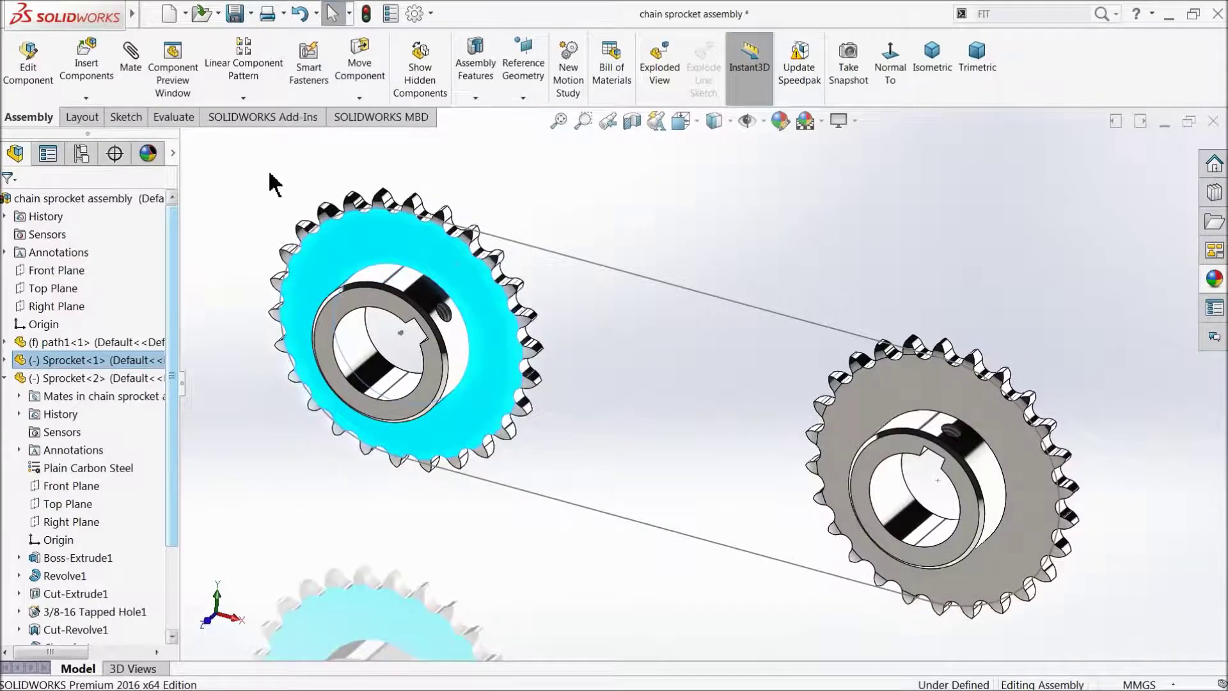
pyautogui.click(269, 183)
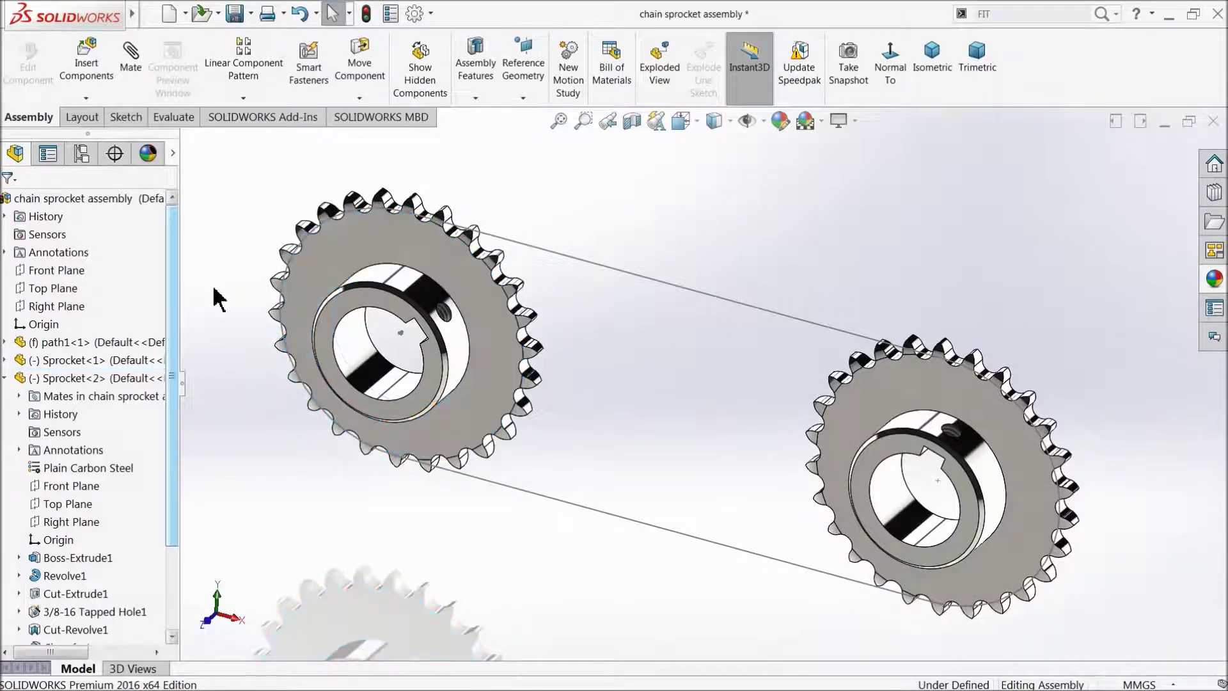
pyautogui.click(5, 343)
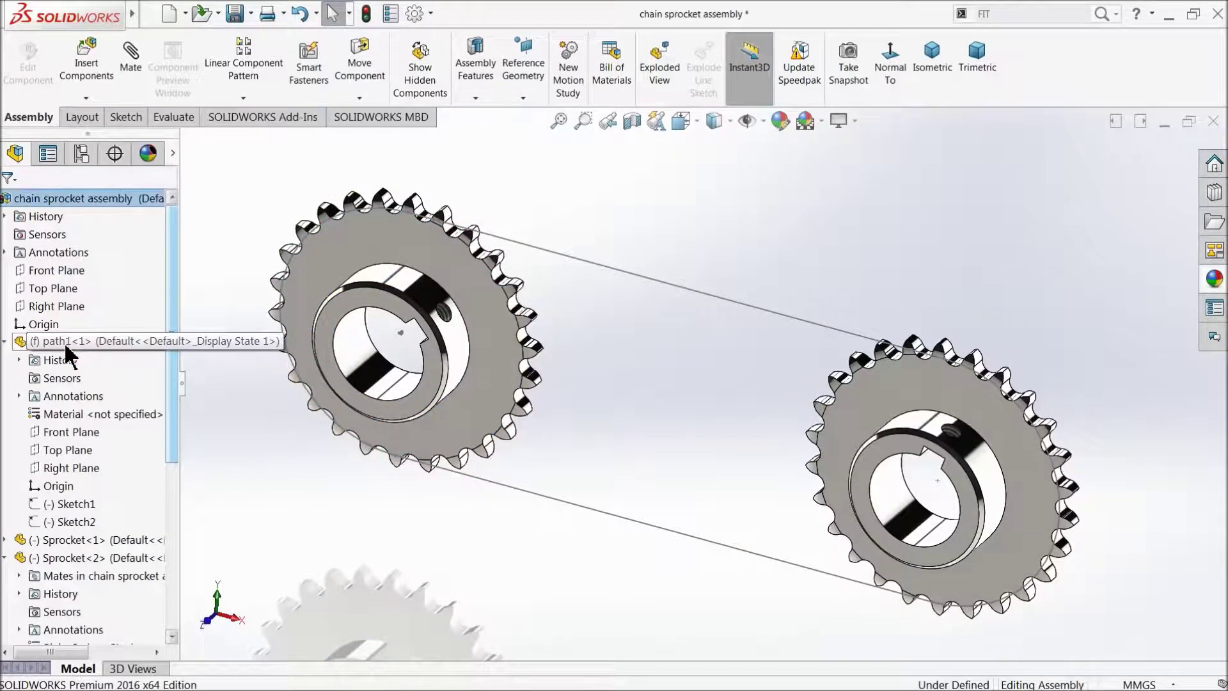
pyautogui.click(58, 522)
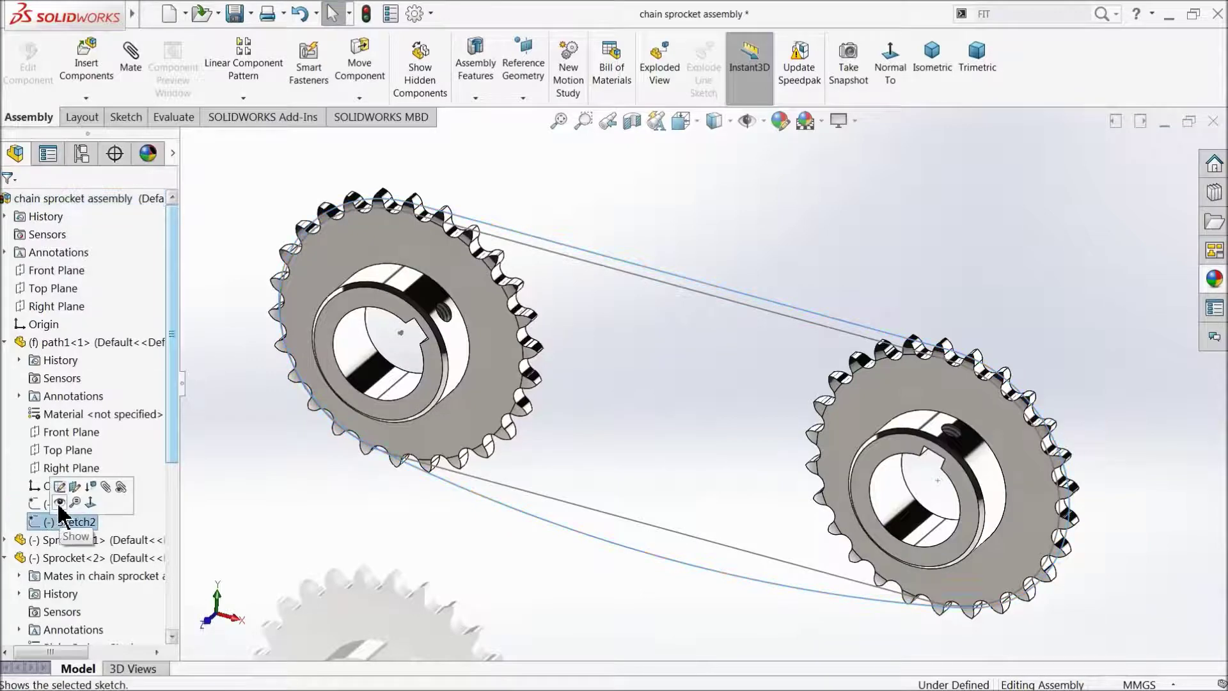
pyautogui.click(59, 504)
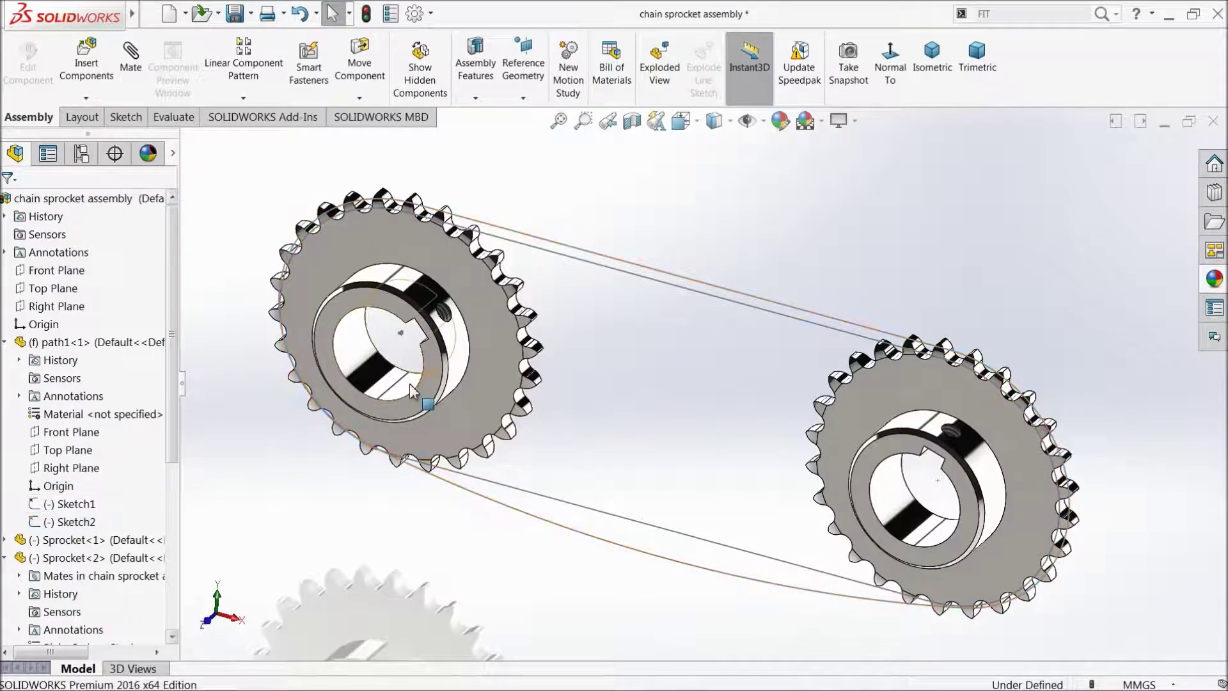
pyautogui.click(575, 262)
pyautogui.click(625, 220)
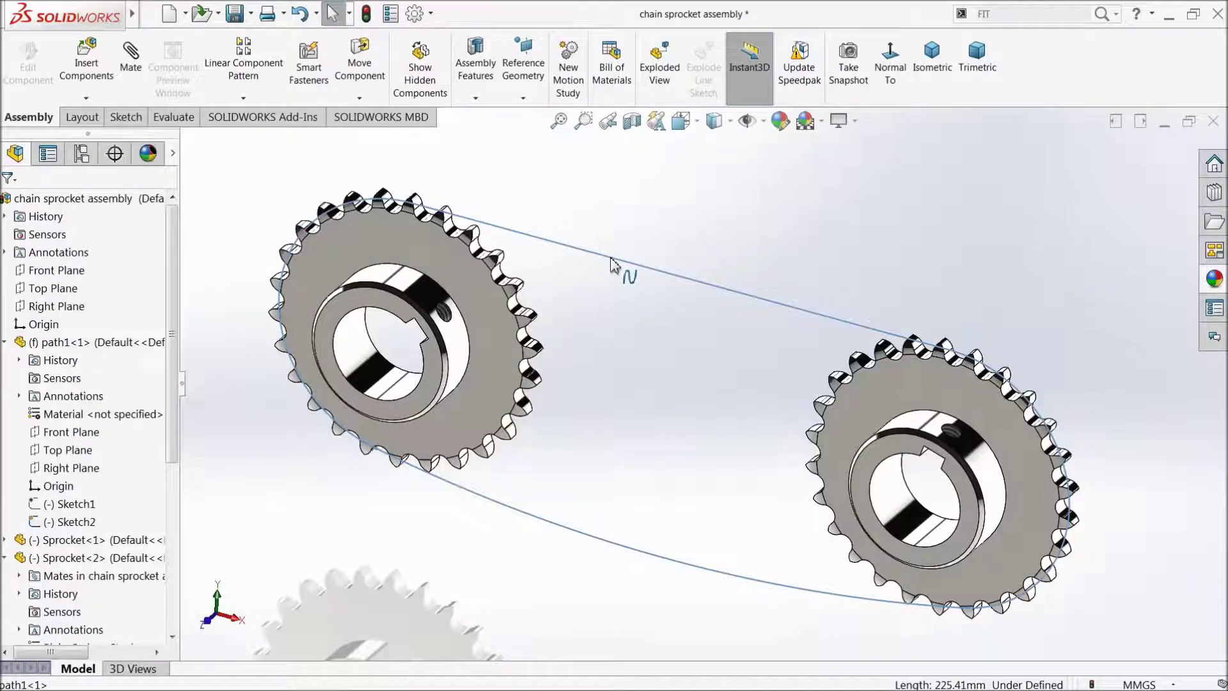
pyautogui.click(611, 264)
pyautogui.press('Escape')
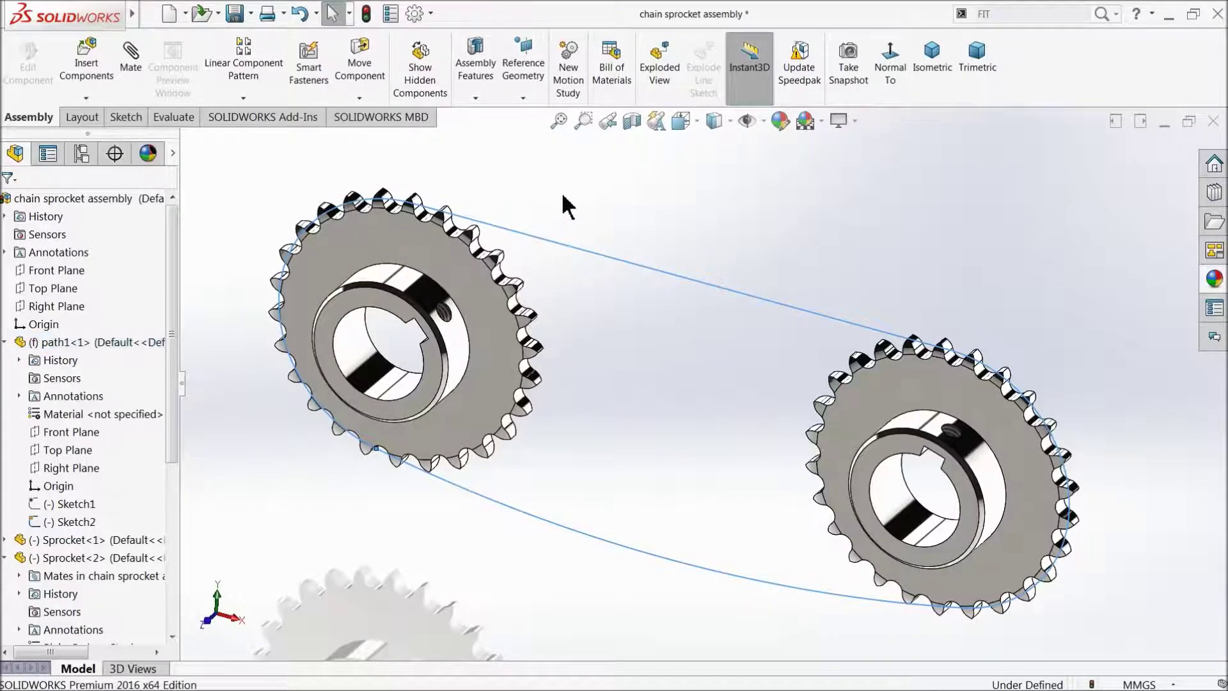
pyautogui.click(4, 342)
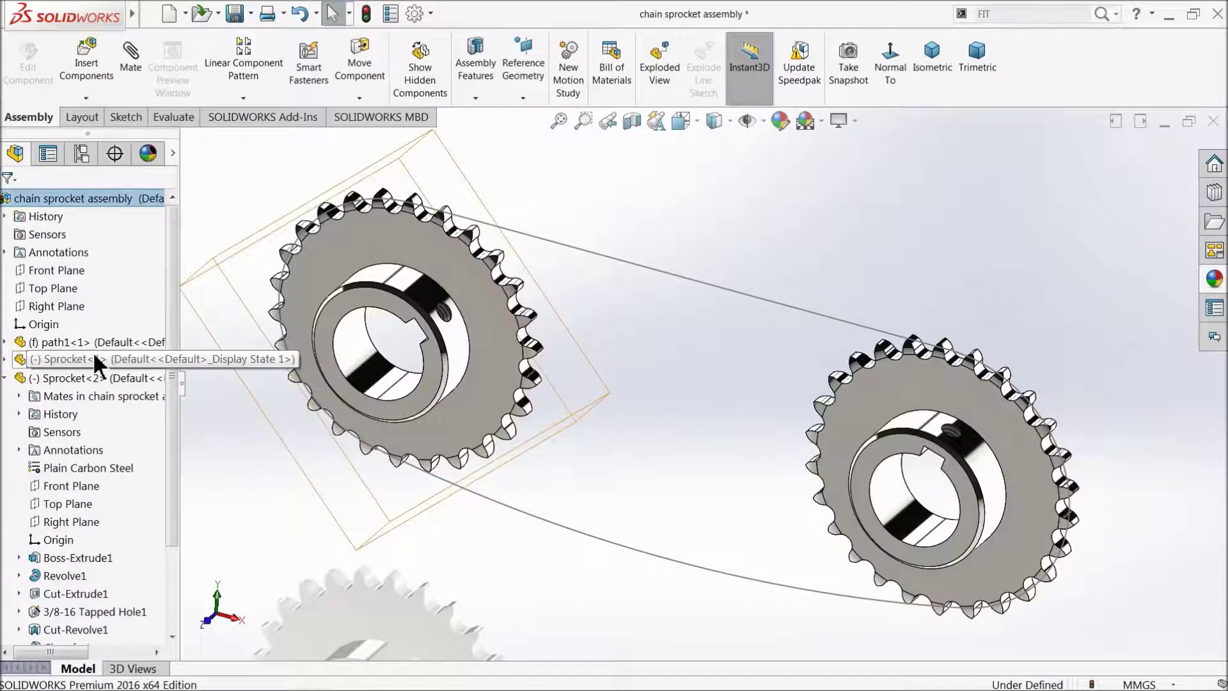
pyautogui.click(5, 378)
# - Load the inner chain and outer chain parts for insertion
pyautogui.click(87, 64)
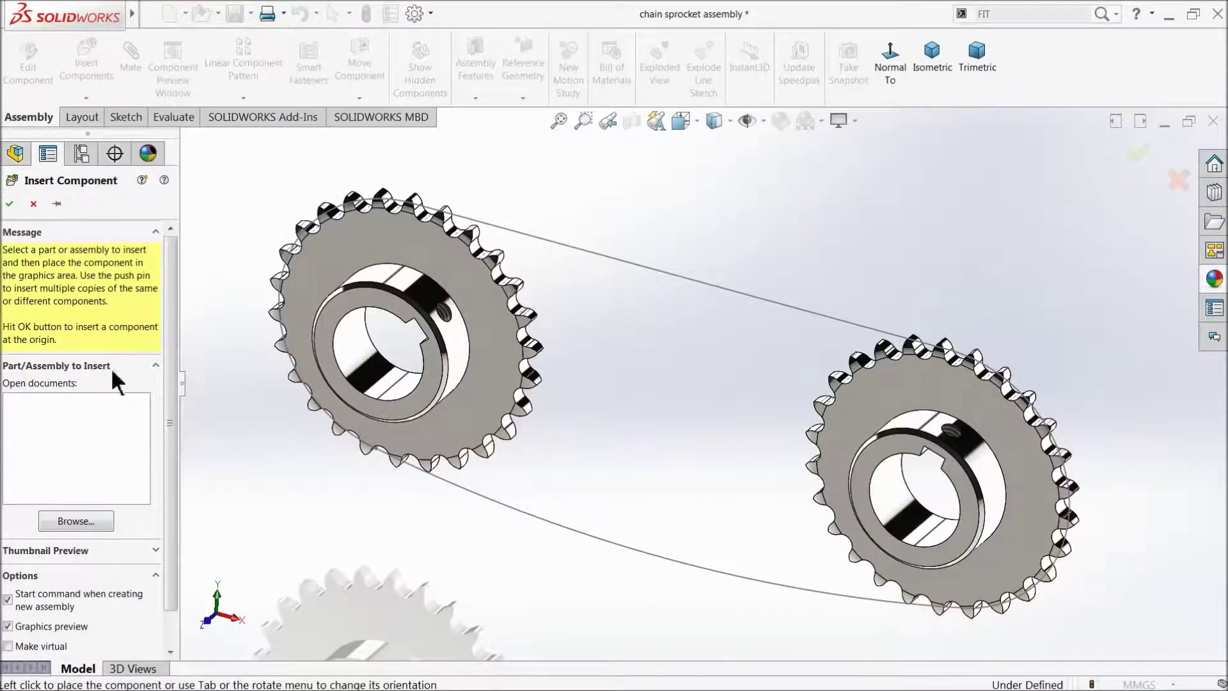
pyautogui.click(65, 526)
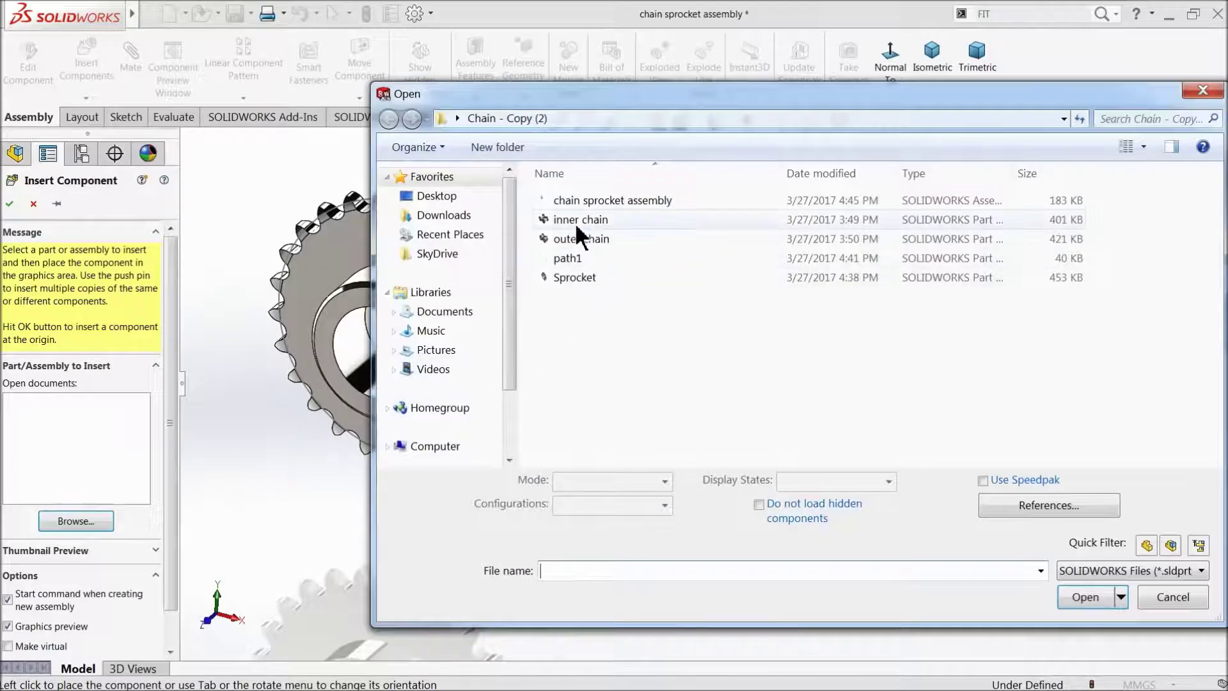
pyautogui.click(574, 220)
pyautogui.keyDown('ctrl'); pyautogui.click(576, 239); pyautogui.keyUp('ctrl')
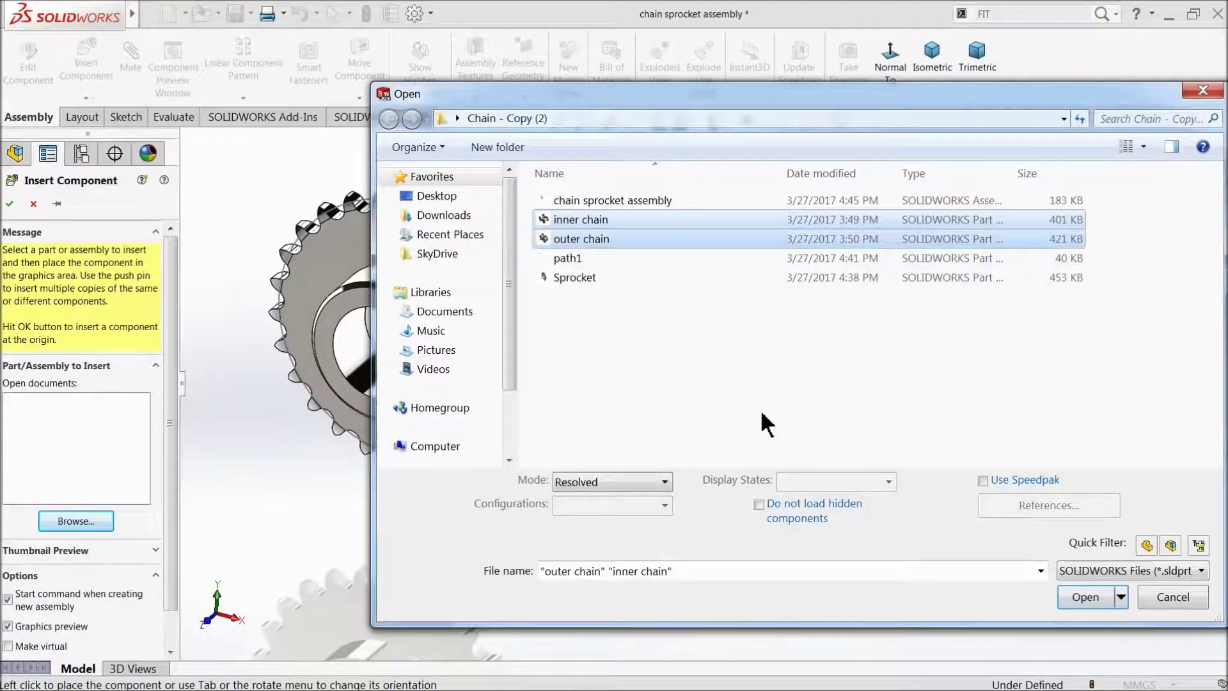
pyautogui.click(1074, 593)
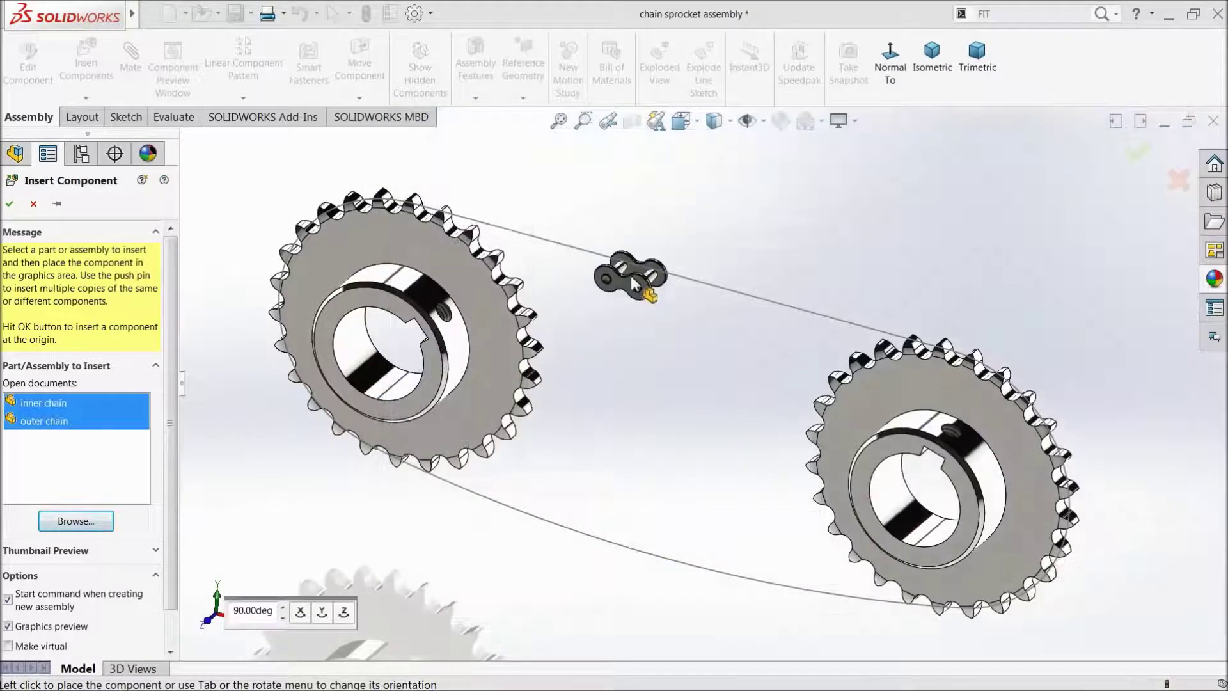
# - Place one inner chain link and one outer chain link beside the belt path
pyautogui.click(672, 250)
pyautogui.click(749, 266)
pyautogui.press('Escape')
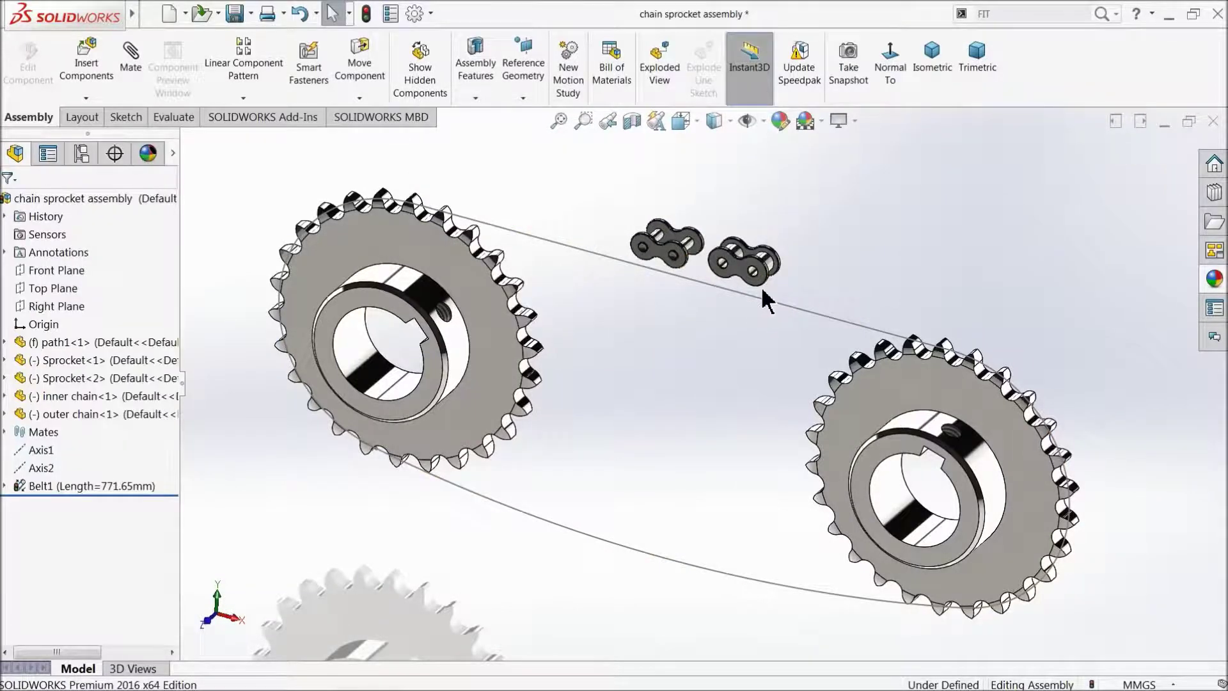
pyautogui.scroll(-2, 761, 286)
pyautogui.scroll(-1, 758, 287)
pyautogui.scroll(-1, 681, 256)
pyautogui.scroll(-1, 678, 252)
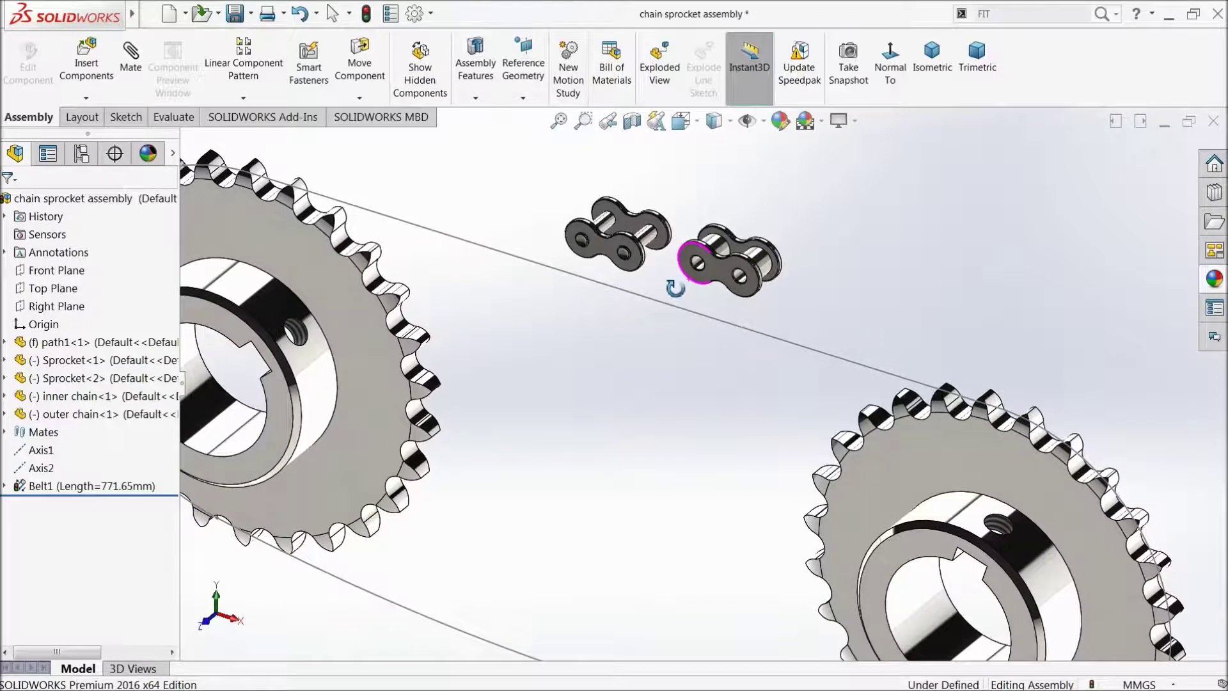
pyautogui.scroll(-1, 672, 246)
pyautogui.scroll(-2, 673, 249)
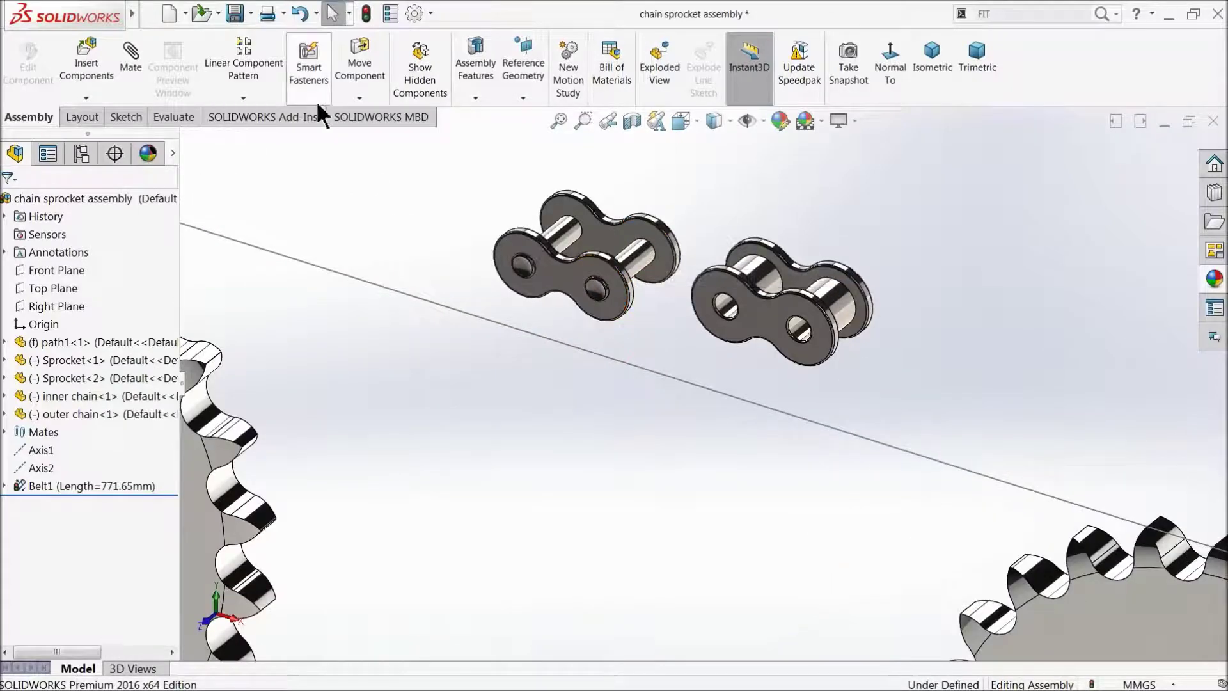
# - Start a Chain Component Pattern and expand path1 to show Sketch1 and Sketch2
pyautogui.click(250, 98)
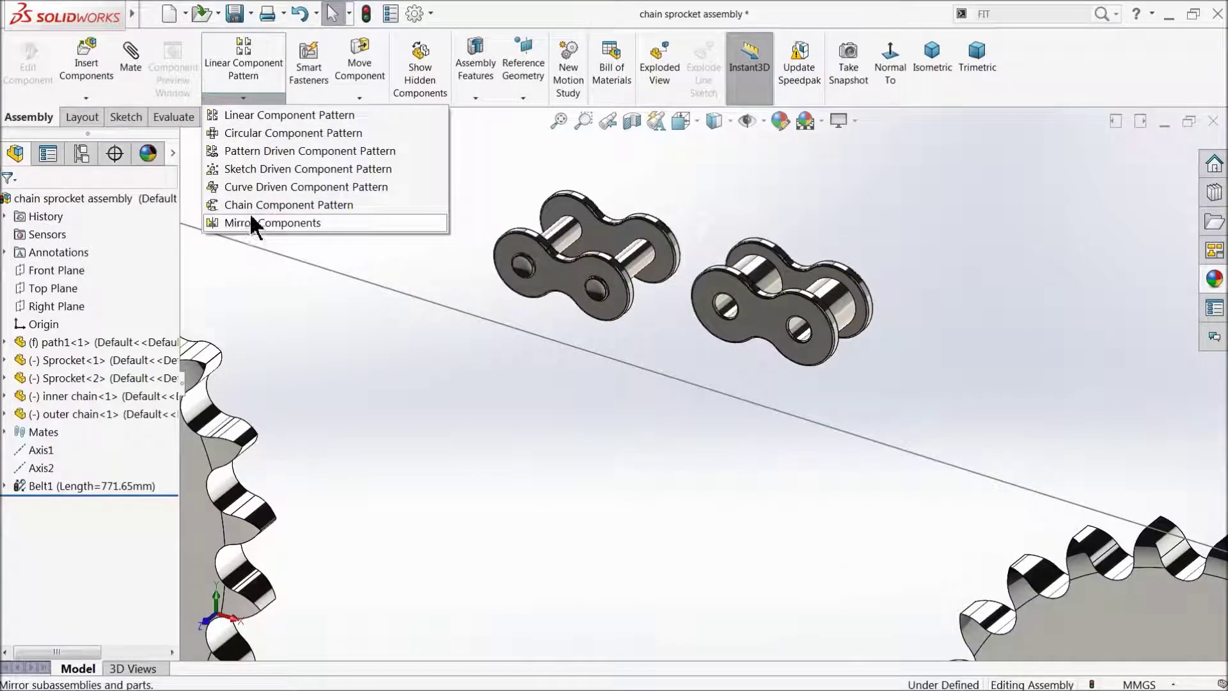
pyautogui.click(310, 204)
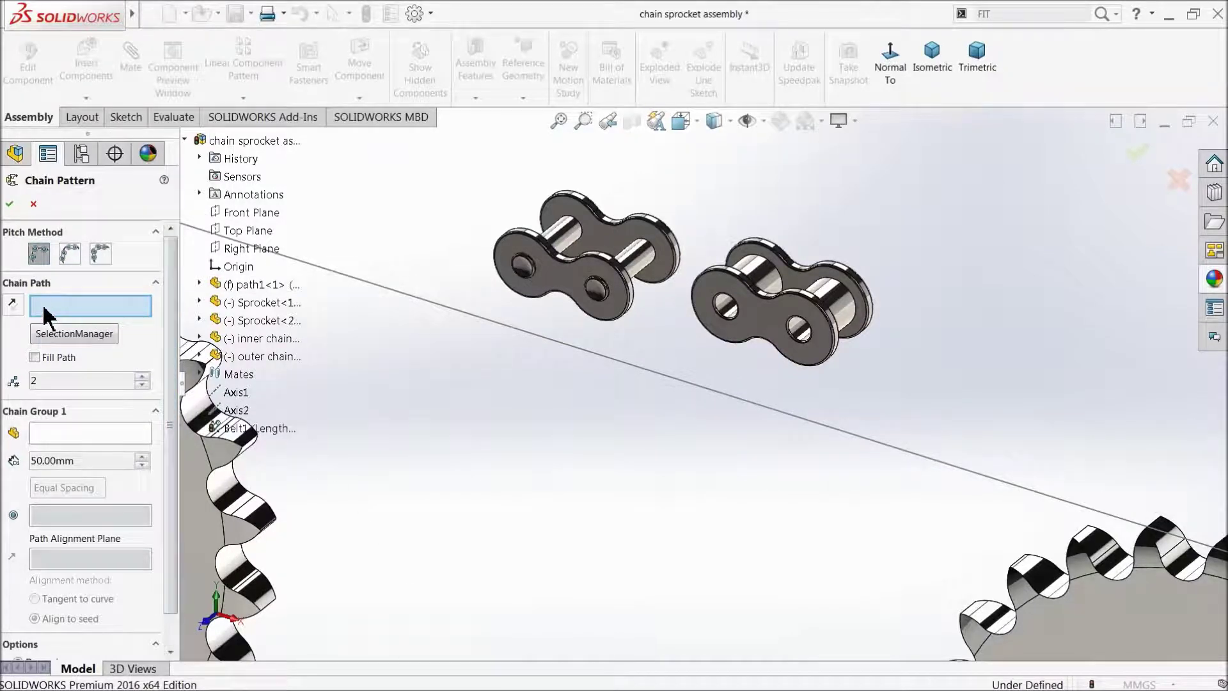
pyautogui.click(200, 285)
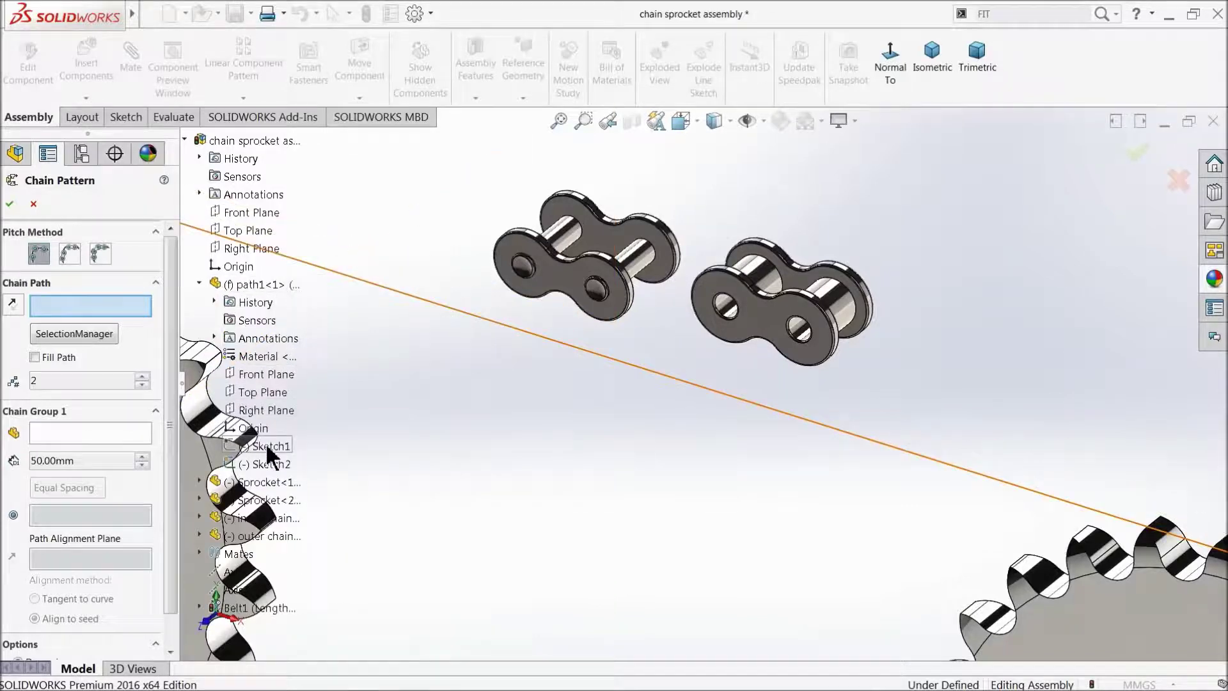
# - Set path1's Sketch2 as the chain path
pyautogui.scroll(2, 345, 461)
pyautogui.scroll(2, 352, 471)
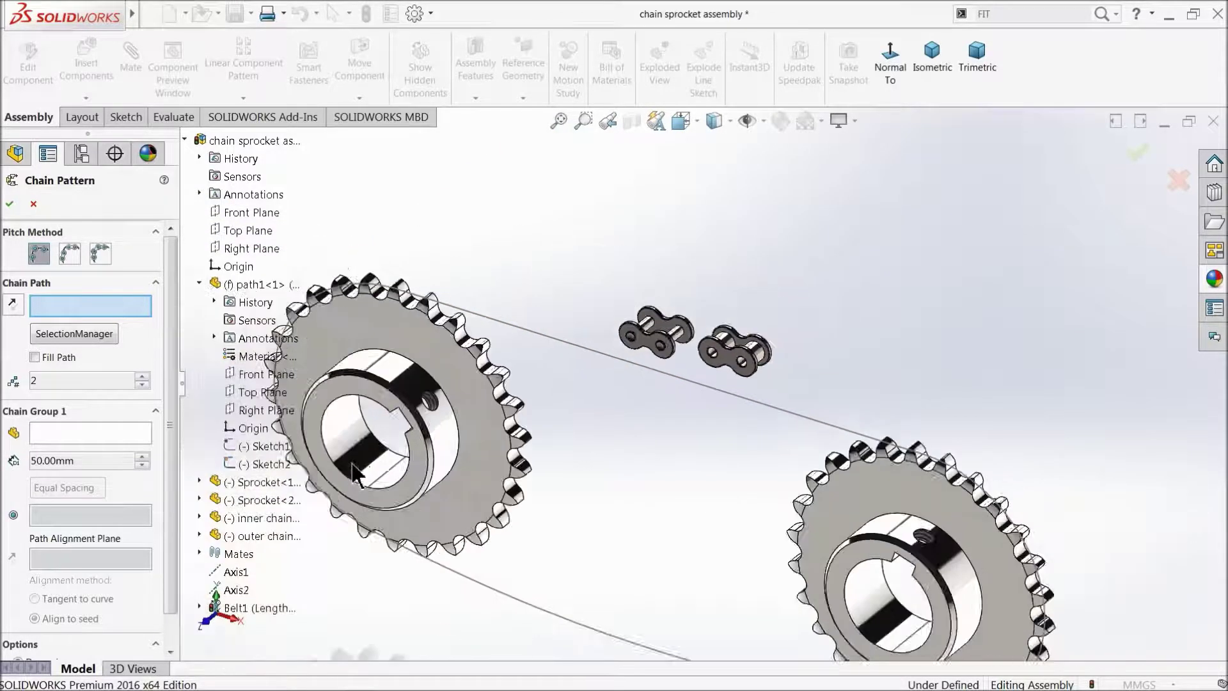
pyautogui.scroll(3, 354, 473)
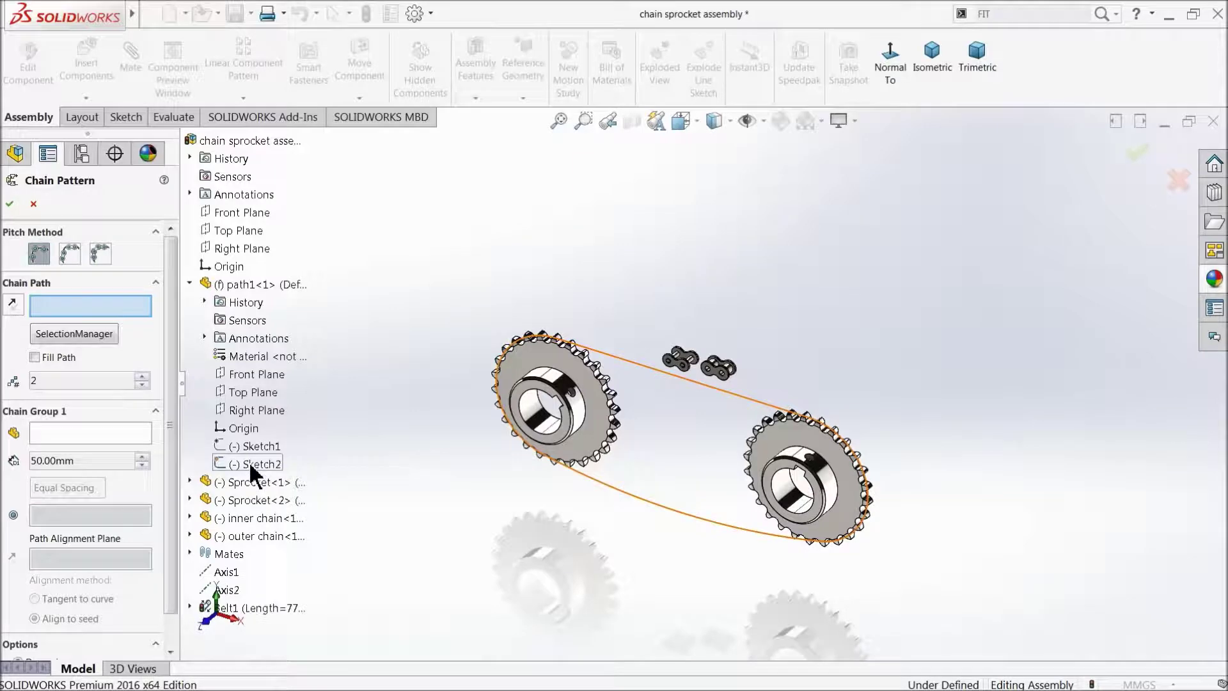
pyautogui.click(249, 463)
pyautogui.scroll(-3, 614, 486)
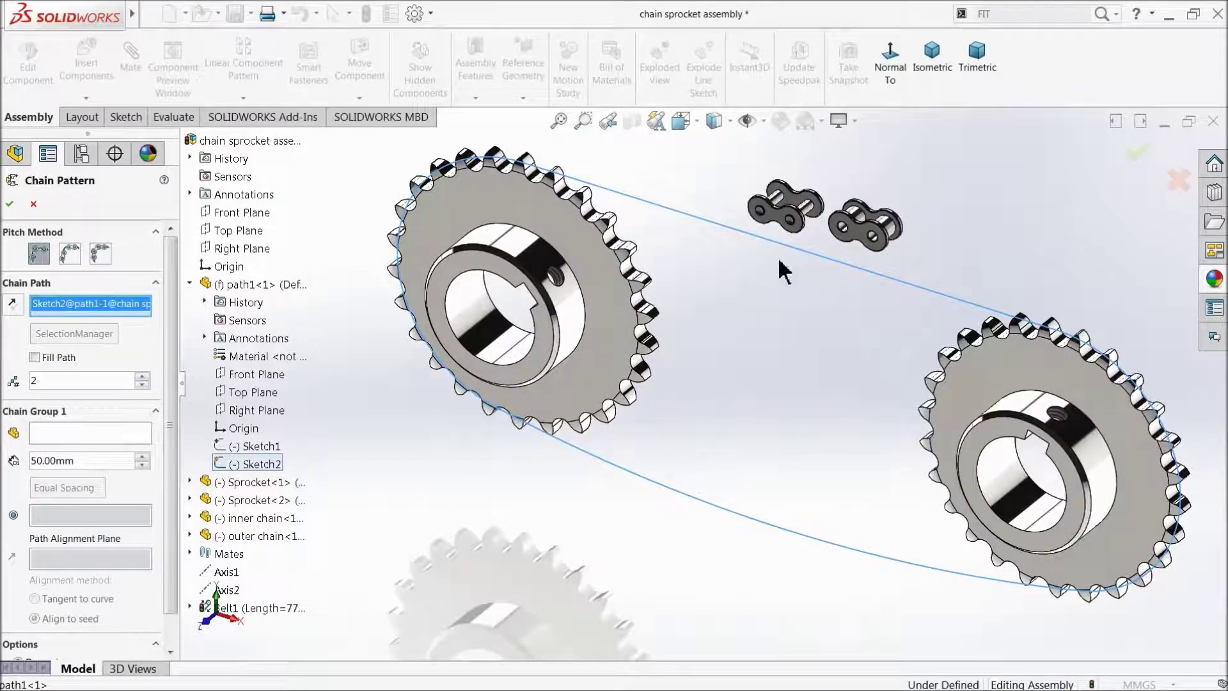
pyautogui.scroll(2, 820, 456)
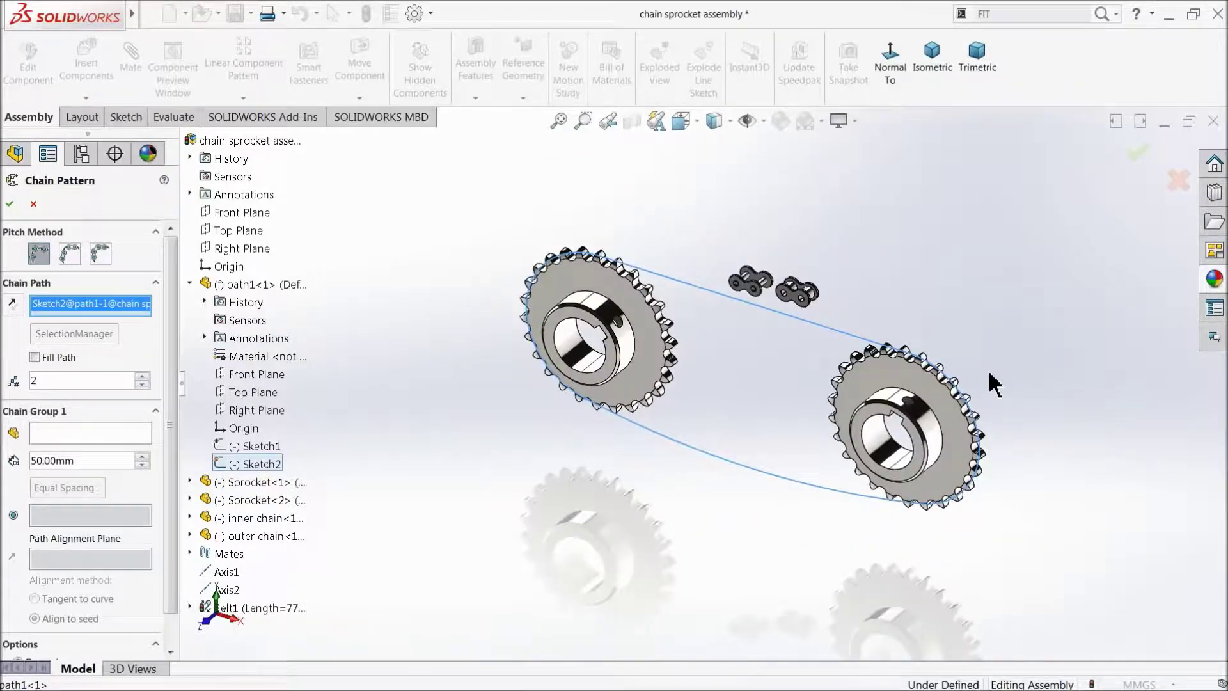
pyautogui.scroll(-1, 669, 349)
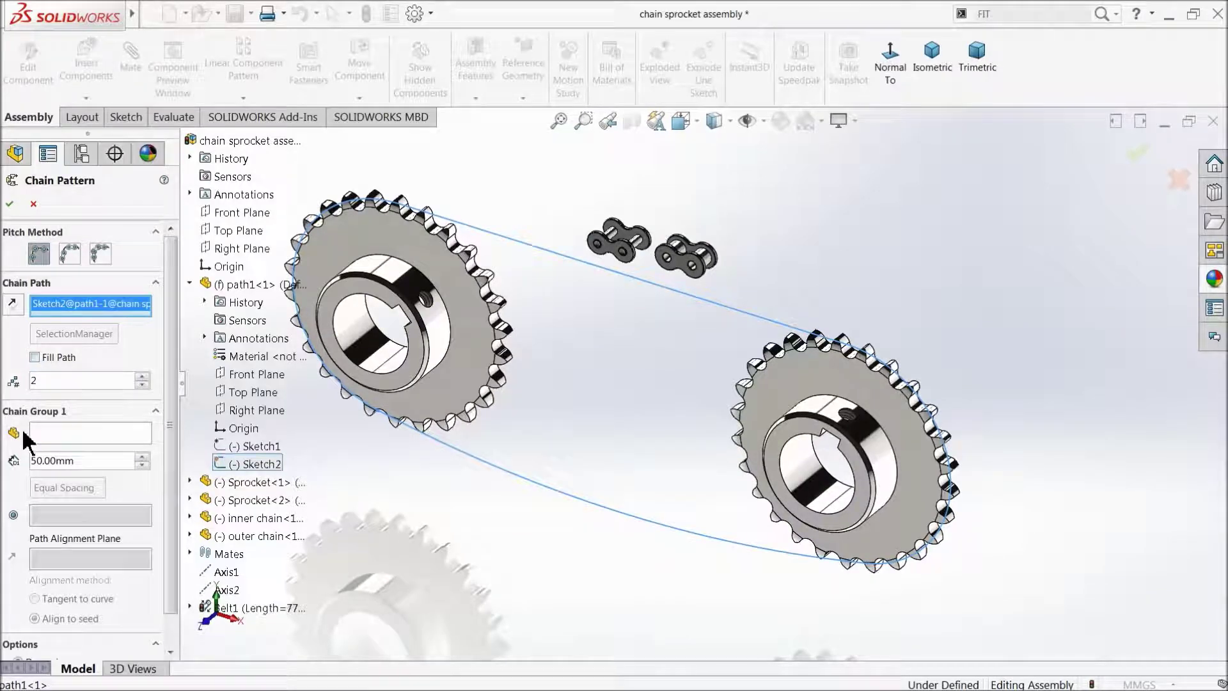
# - Use inner chain for Chain Group 1 as a Connected Linkage defined by its two pin faces
pyautogui.click(51, 432)
pyautogui.scroll(-3, 598, 314)
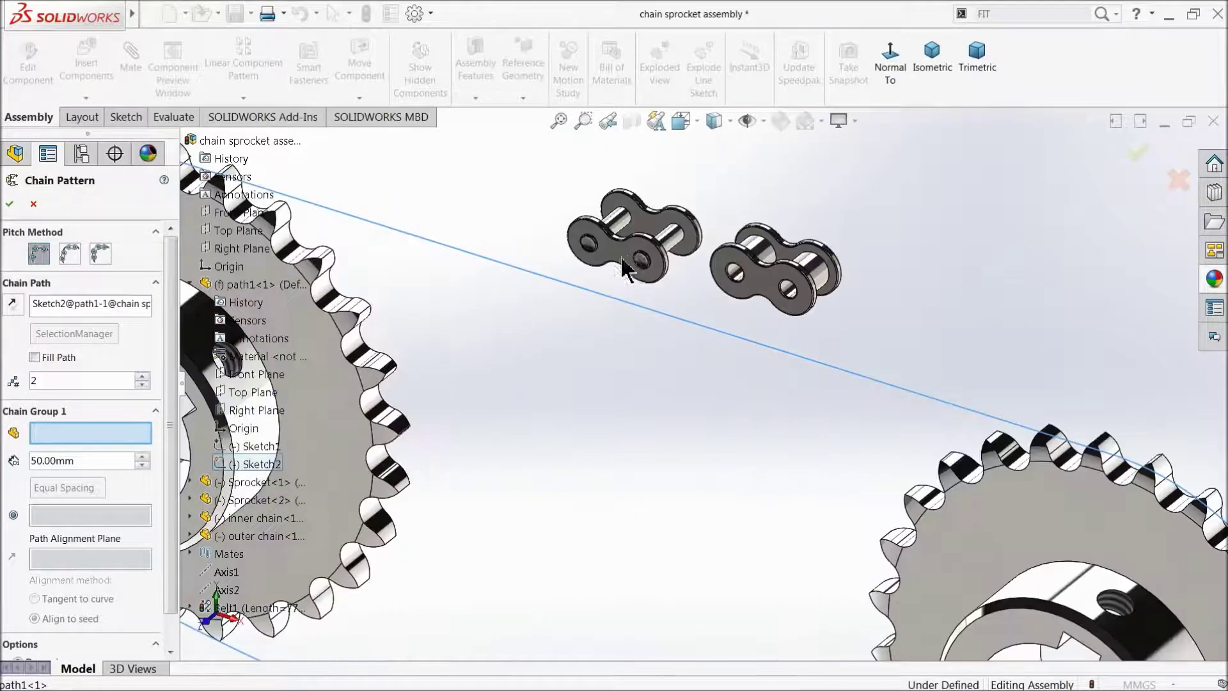
pyautogui.scroll(-3, 627, 266)
pyautogui.click(628, 272)
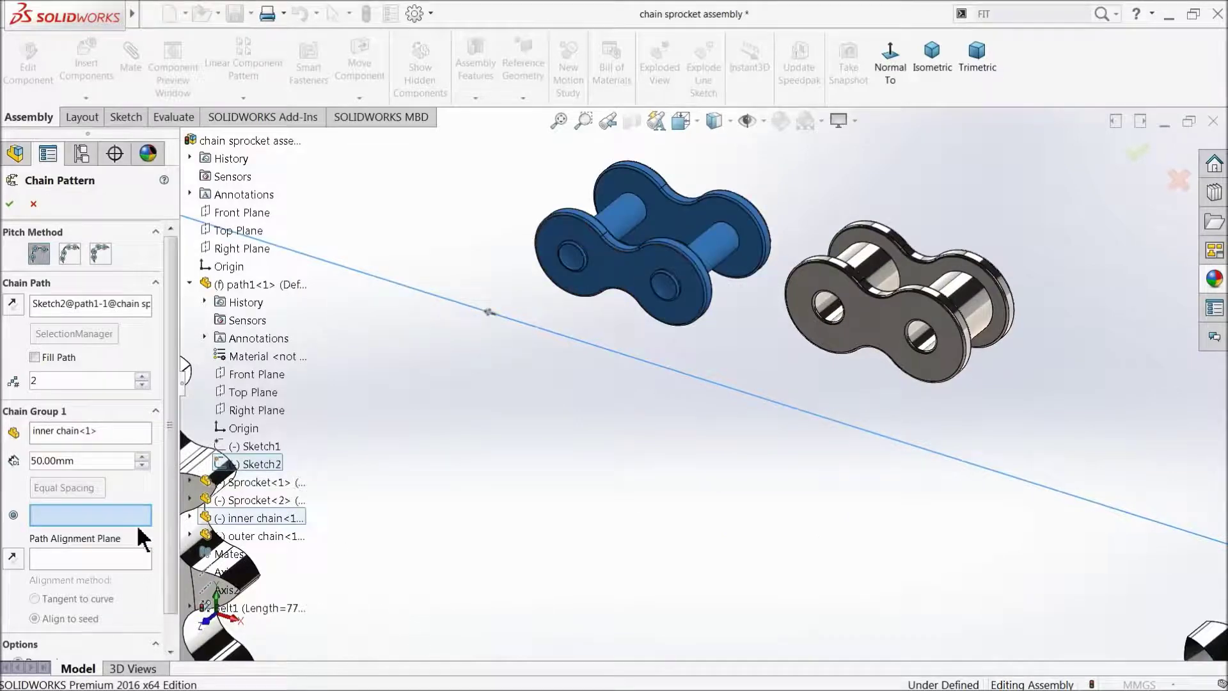
pyautogui.click(100, 253)
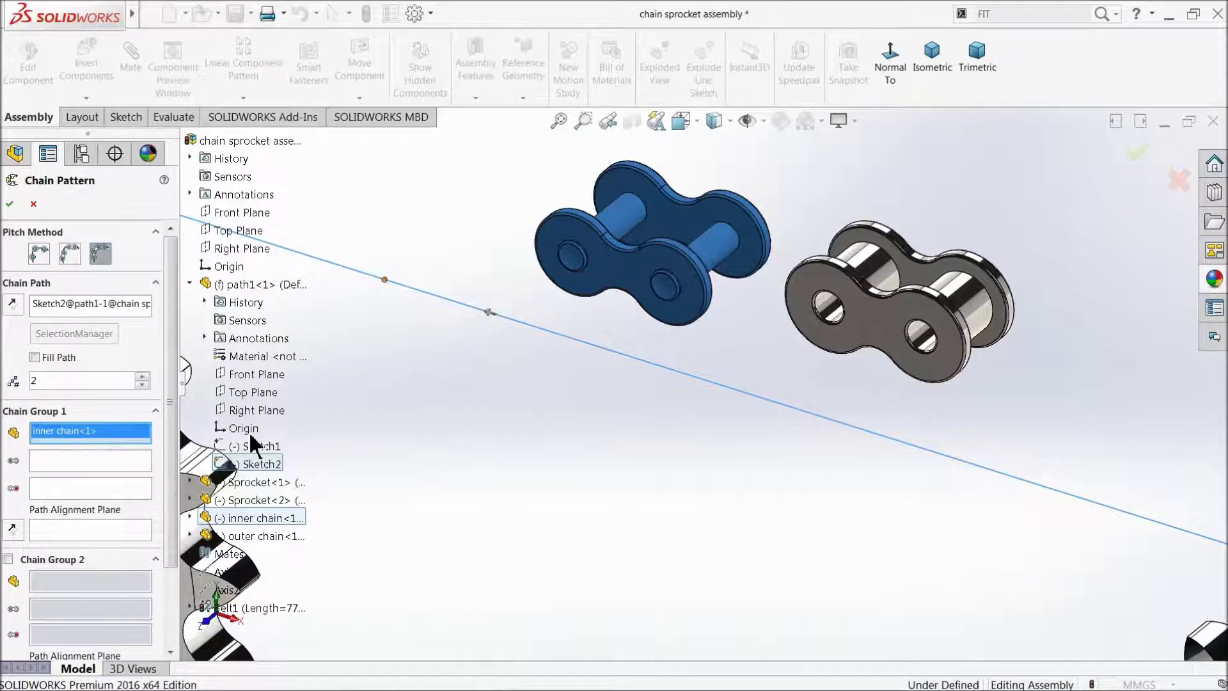
pyautogui.click(623, 225)
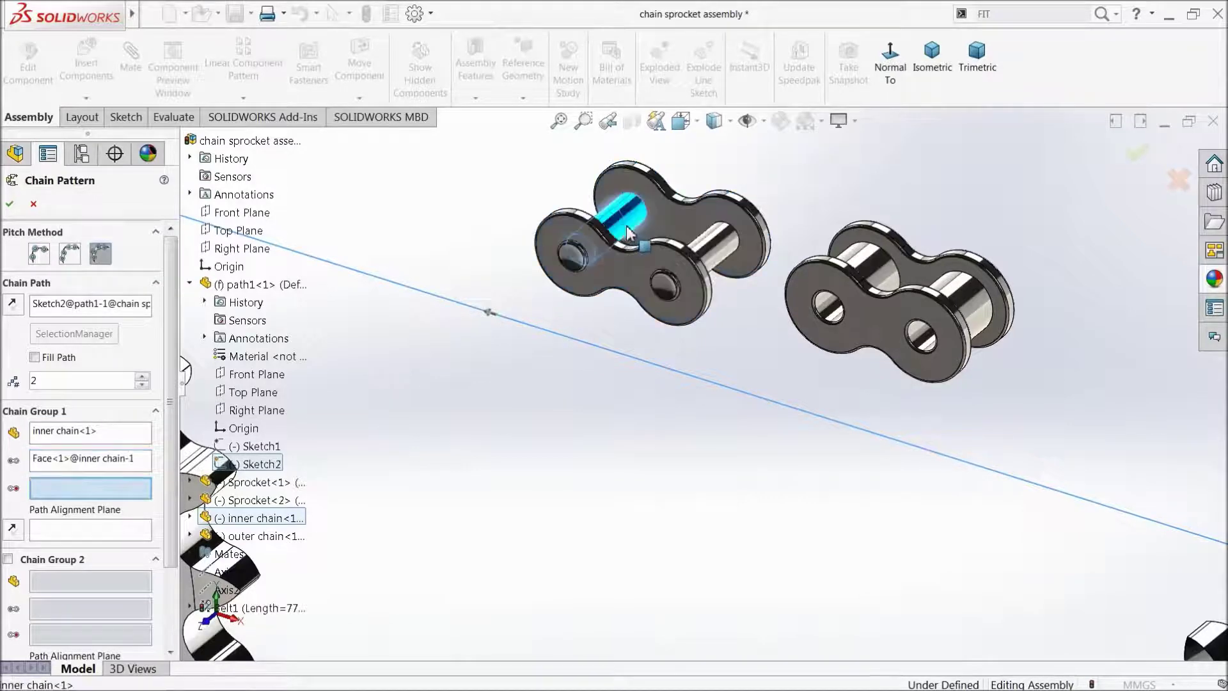
pyautogui.click(719, 250)
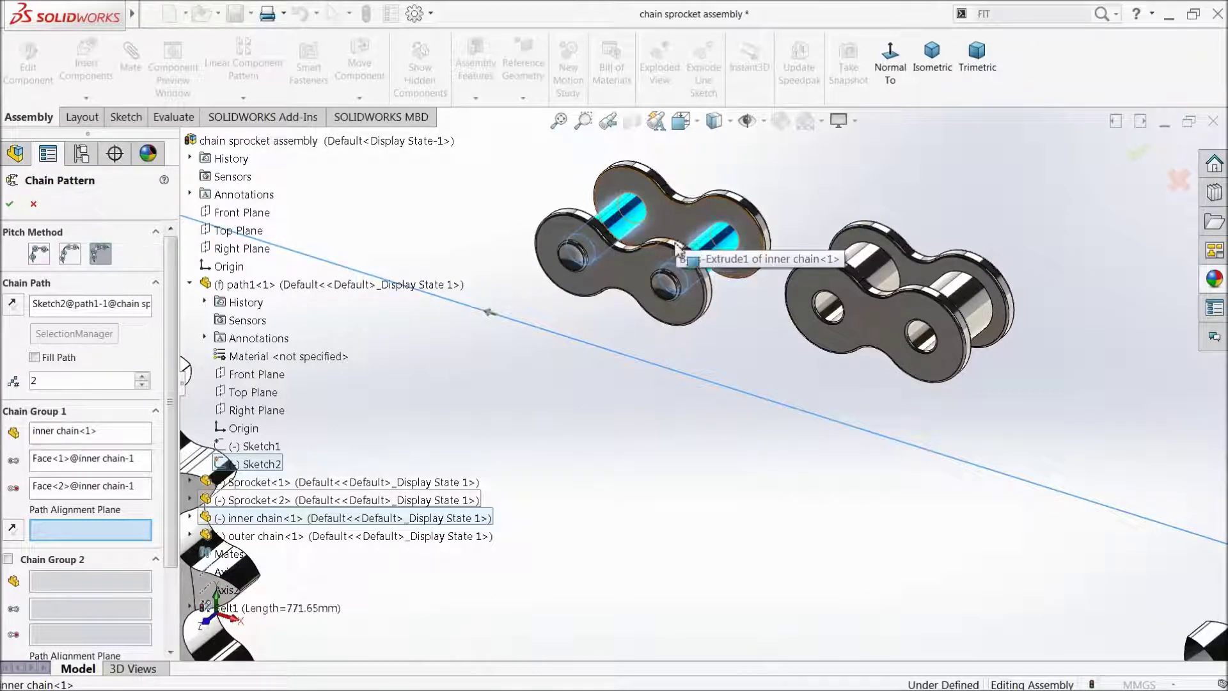
# - Align the inner chain link to its Plane1
pyautogui.scroll(2, 535, 402)
pyautogui.scroll(3, 505, 440)
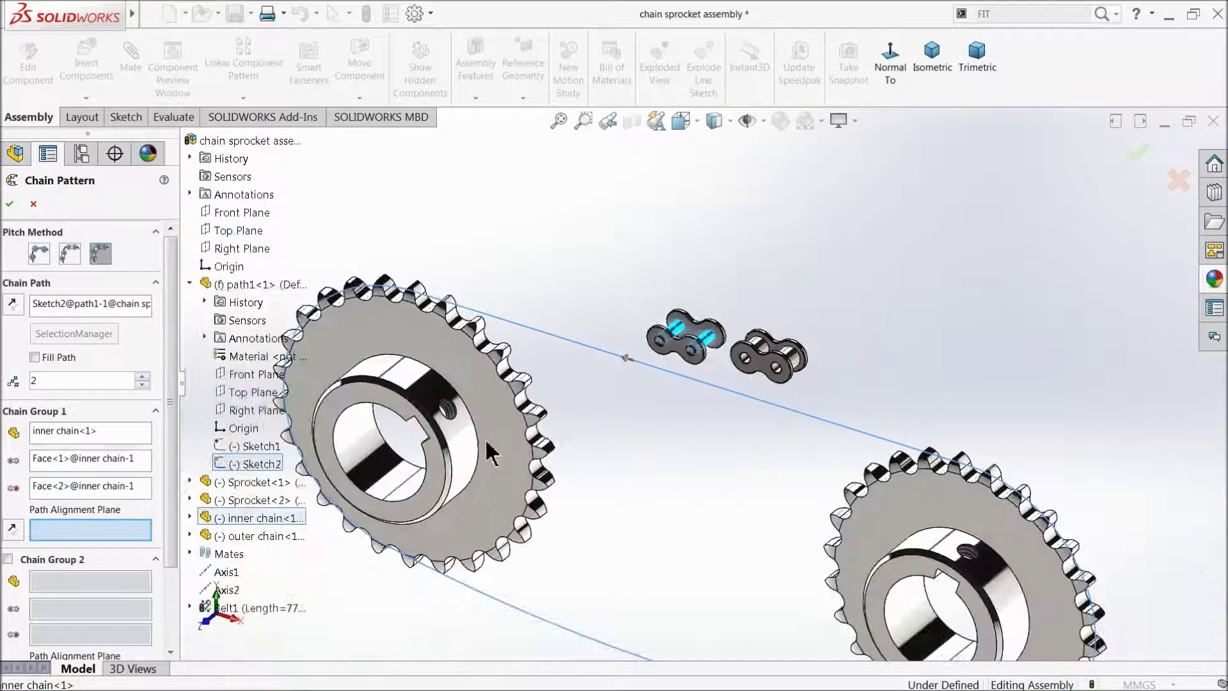
pyautogui.scroll(1, 506, 440)
pyautogui.click(189, 518)
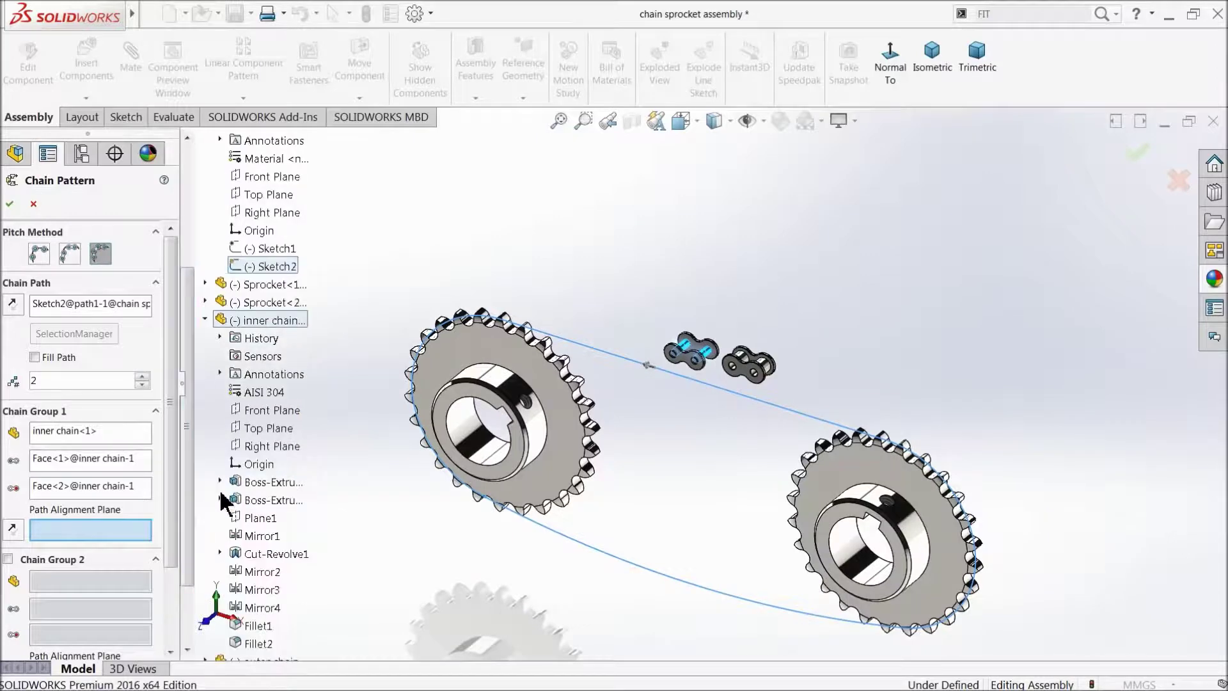
pyautogui.click(259, 518)
pyautogui.scroll(-2, 690, 348)
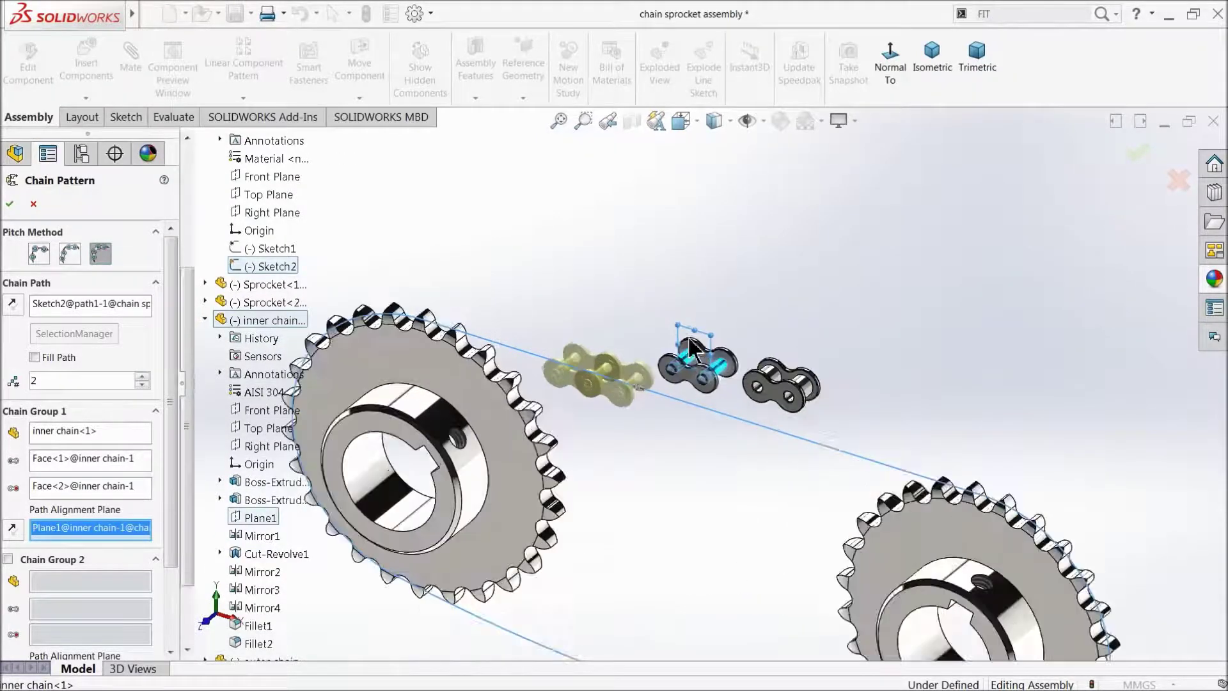
pyautogui.scroll(-3, 691, 349)
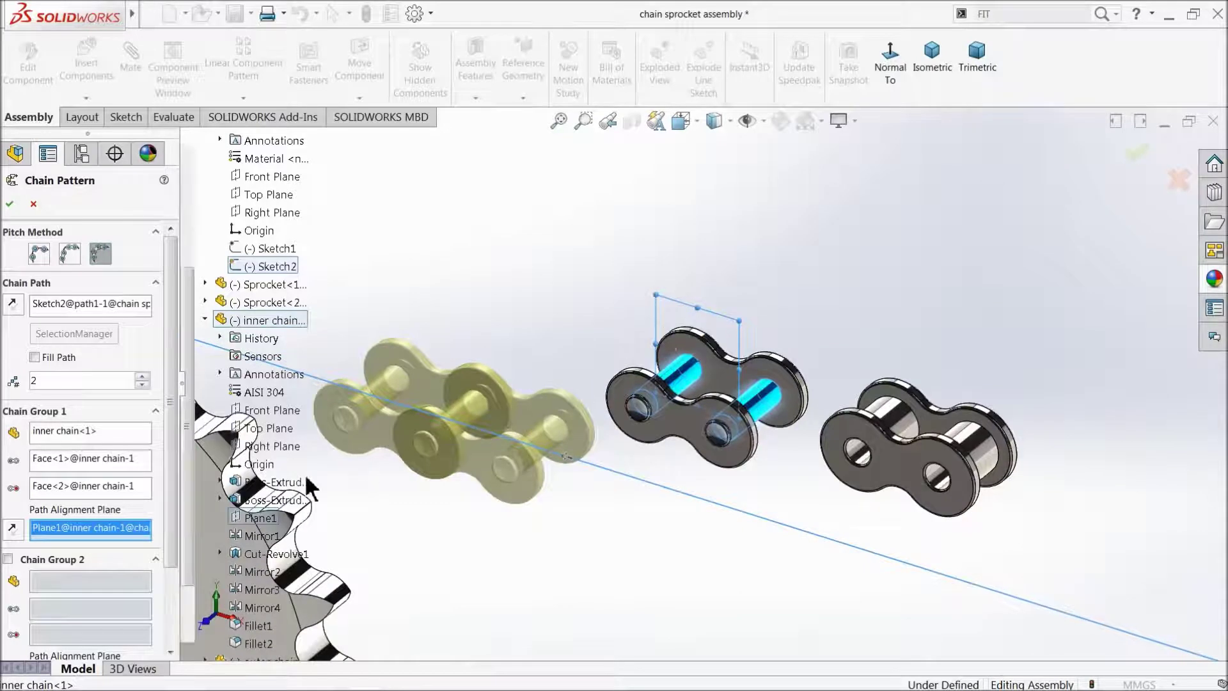
pyautogui.scroll(-3, 157, 540)
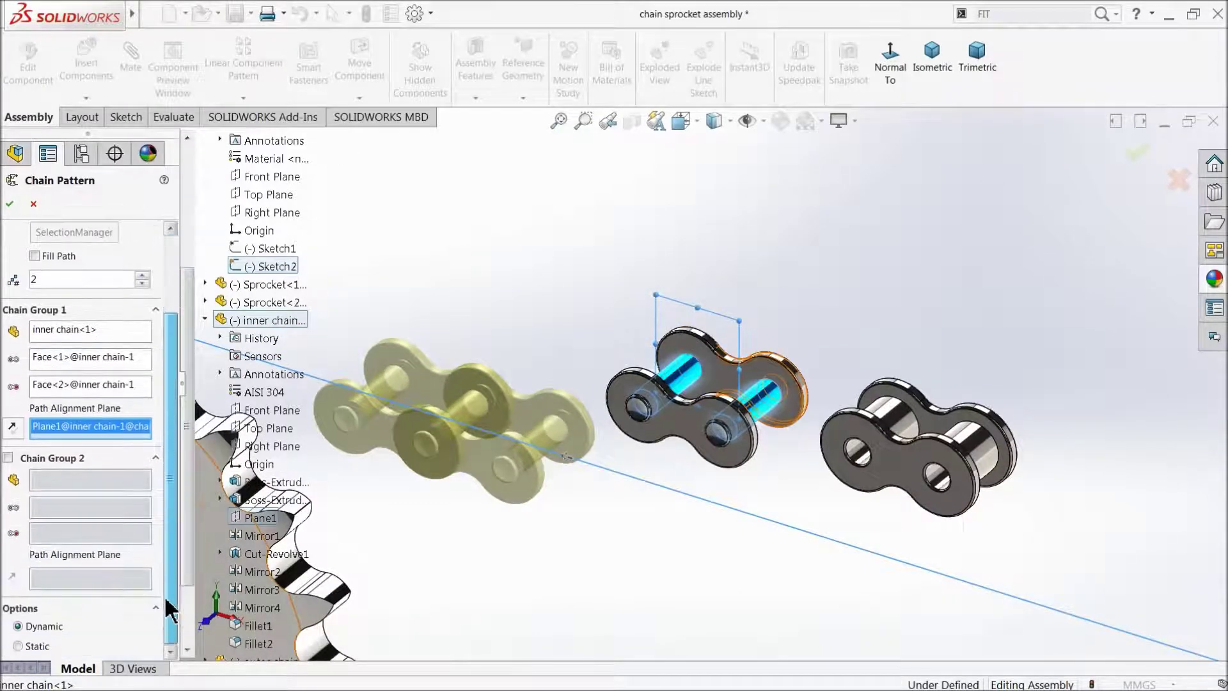
# - Add outer chain as Chain Group 2 with its two pin faces and Plane1
pyautogui.click(7, 458)
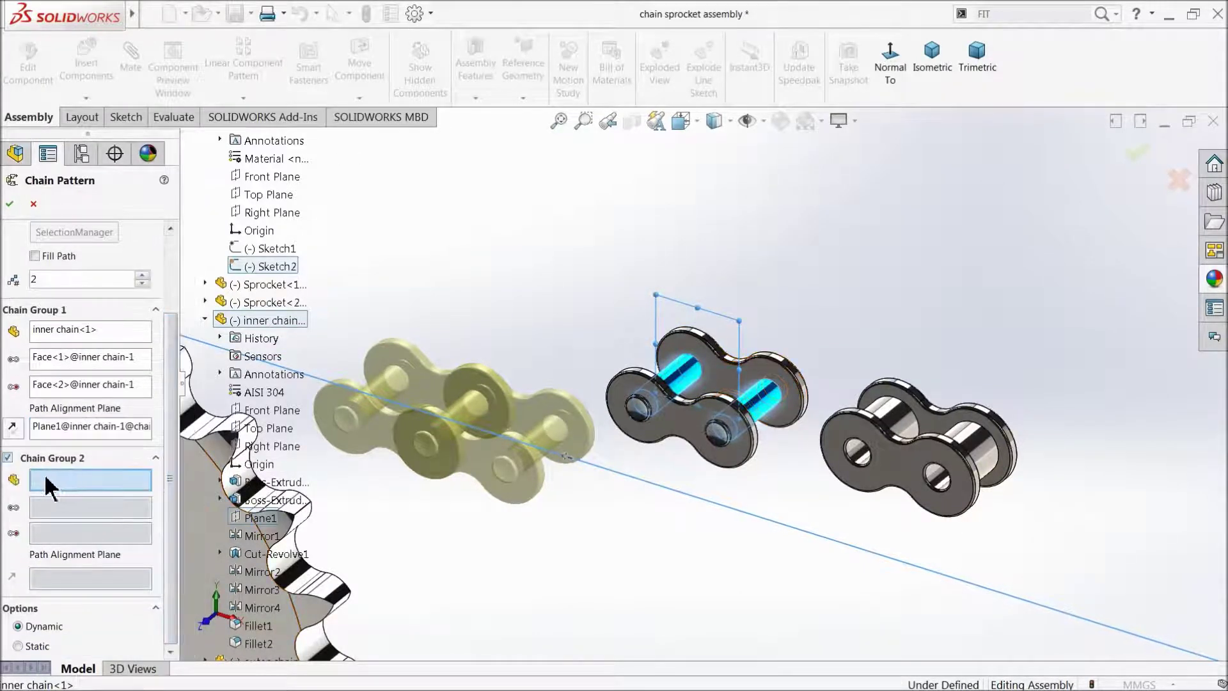
pyautogui.click(854, 440)
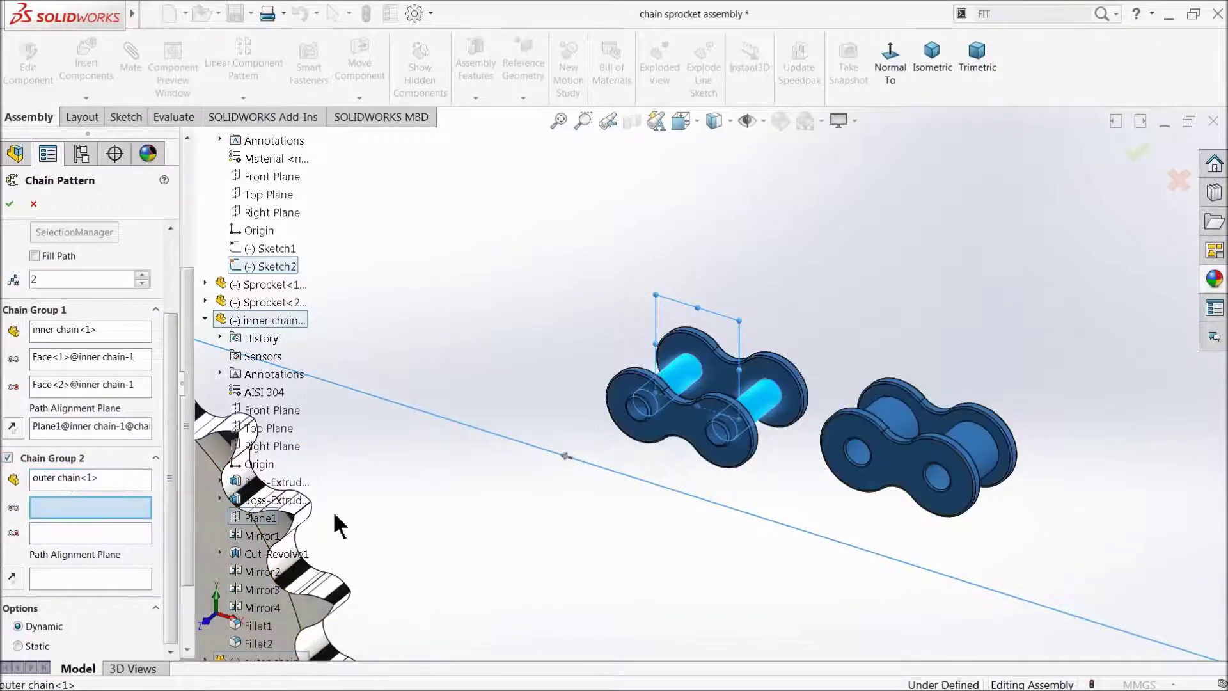
pyautogui.scroll(-3, 903, 440)
pyautogui.click(856, 405)
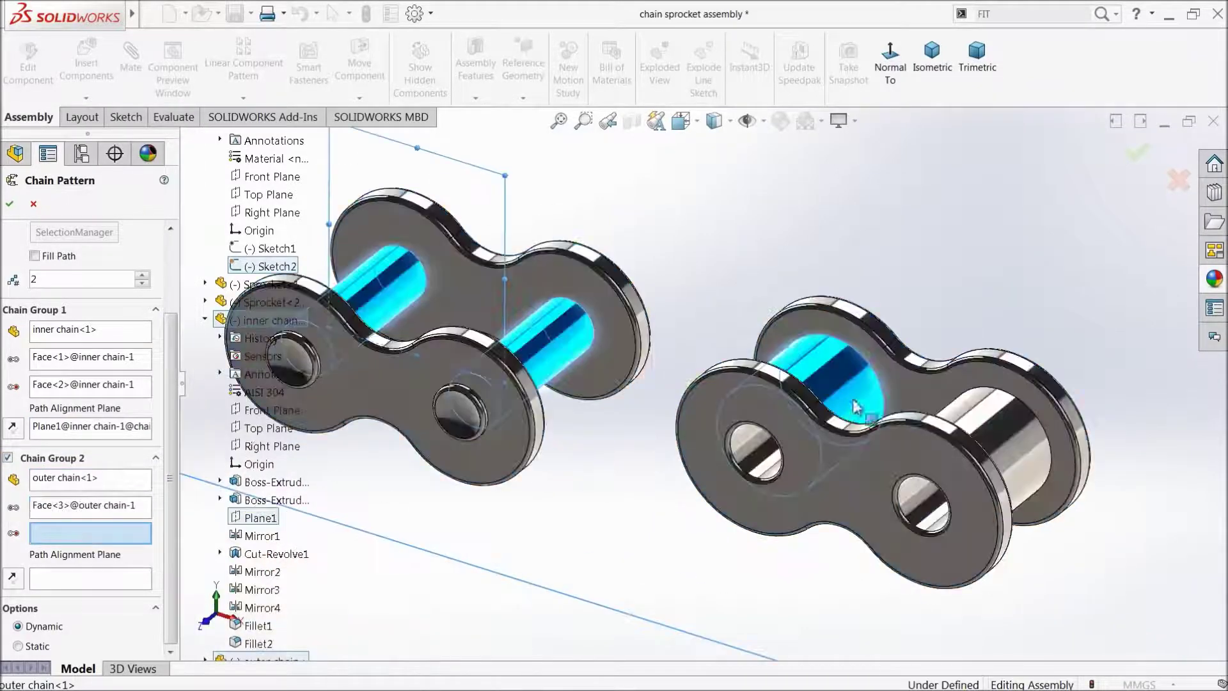
pyautogui.click(1018, 435)
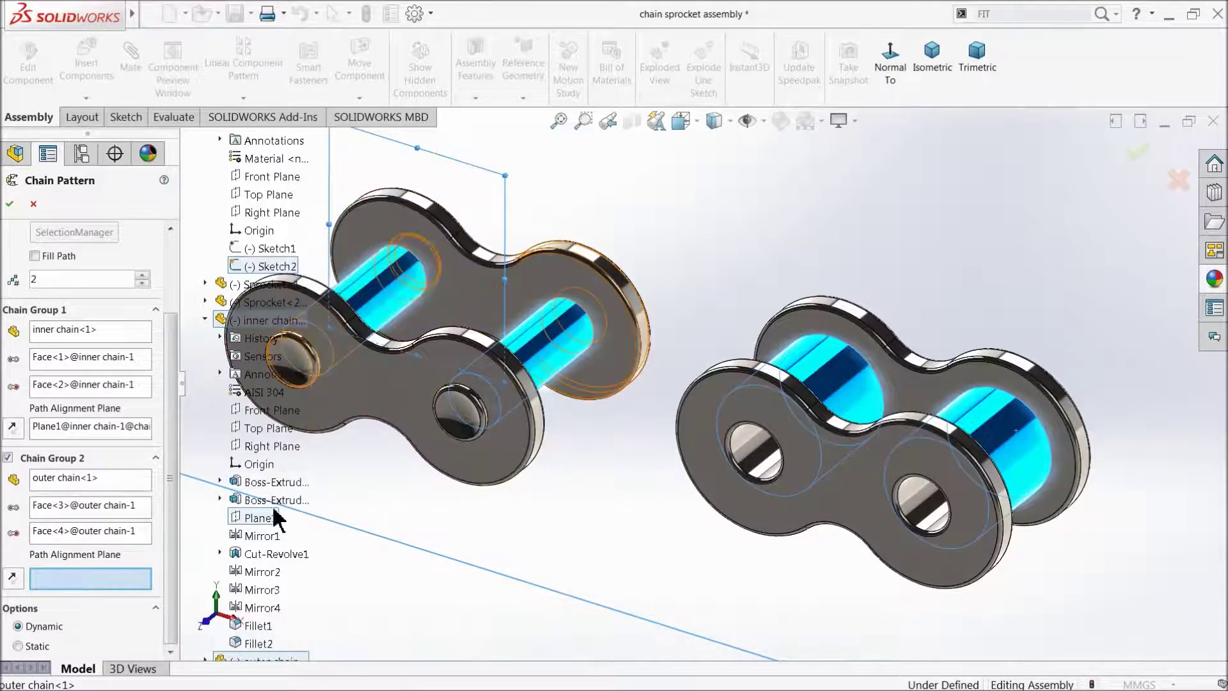
pyautogui.scroll(3, 634, 479)
pyautogui.scroll(1, 633, 480)
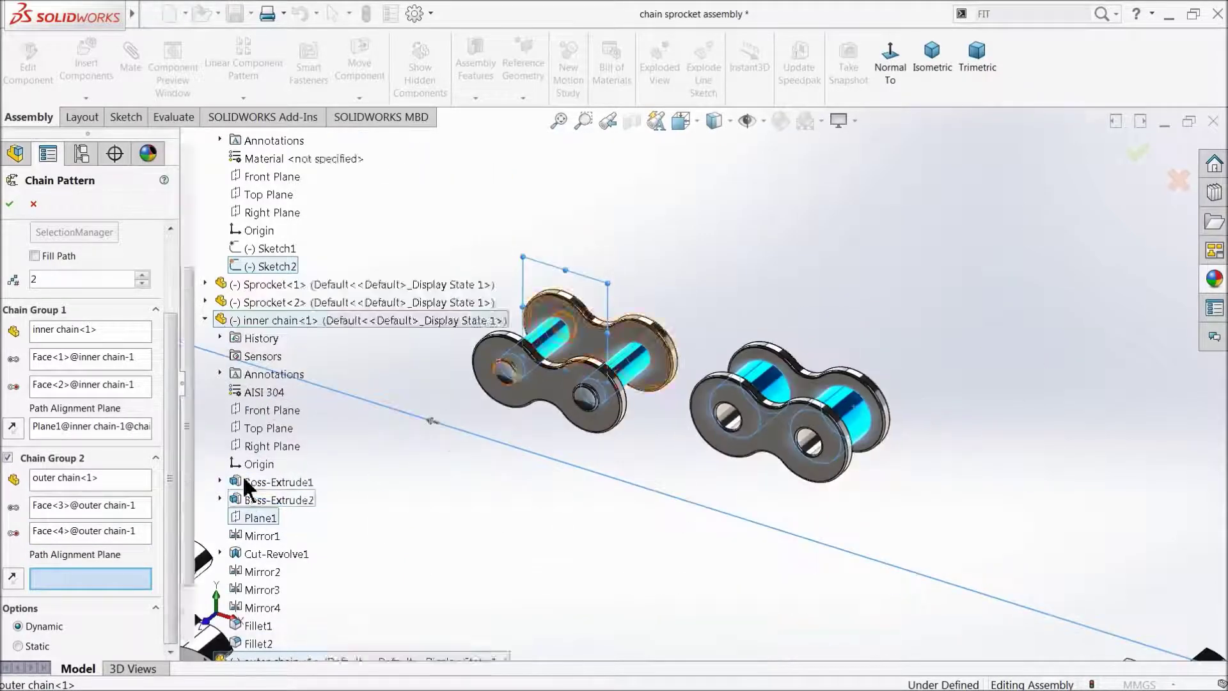
pyautogui.click(204, 320)
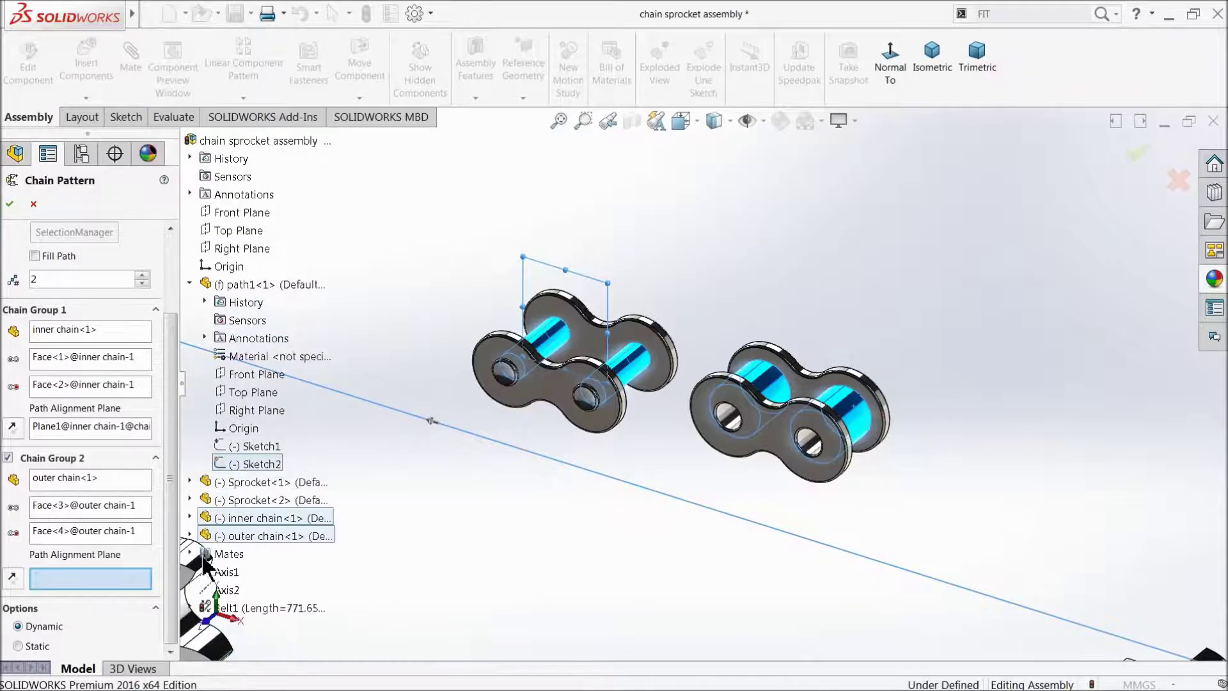
pyautogui.click(190, 536)
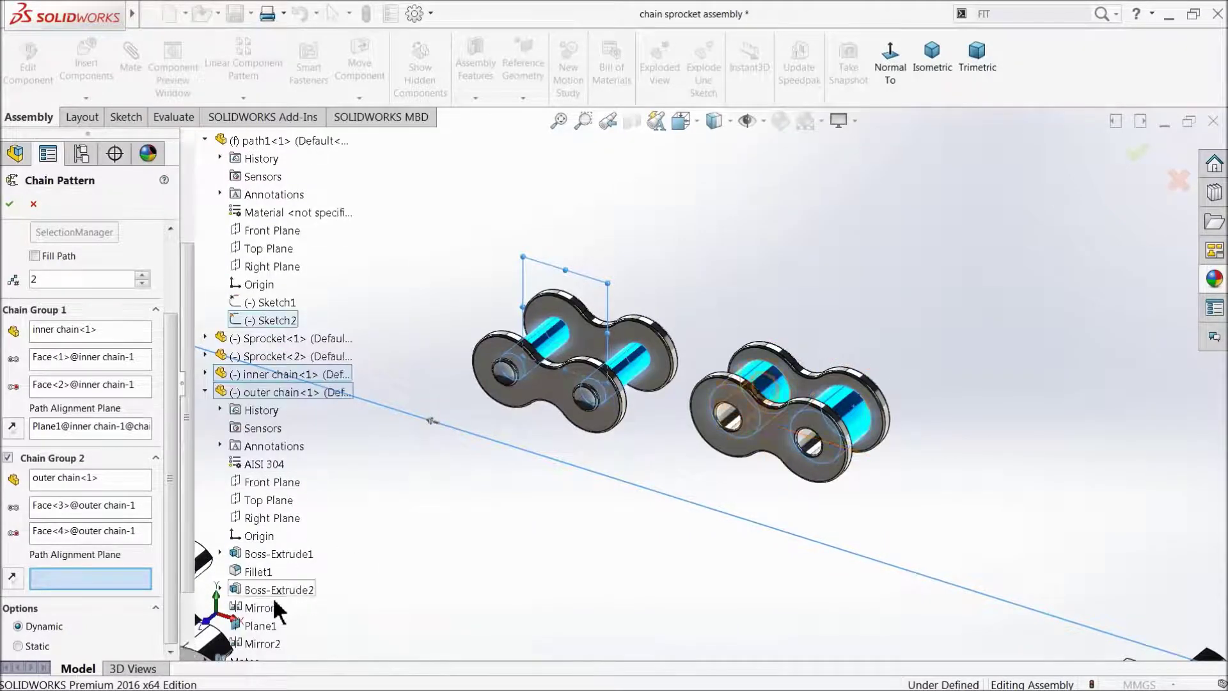
pyautogui.click(265, 623)
# - Set the chain link count to 31 after toggling Fill Path, and accept the pattern
pyautogui.scroll(5, 648, 469)
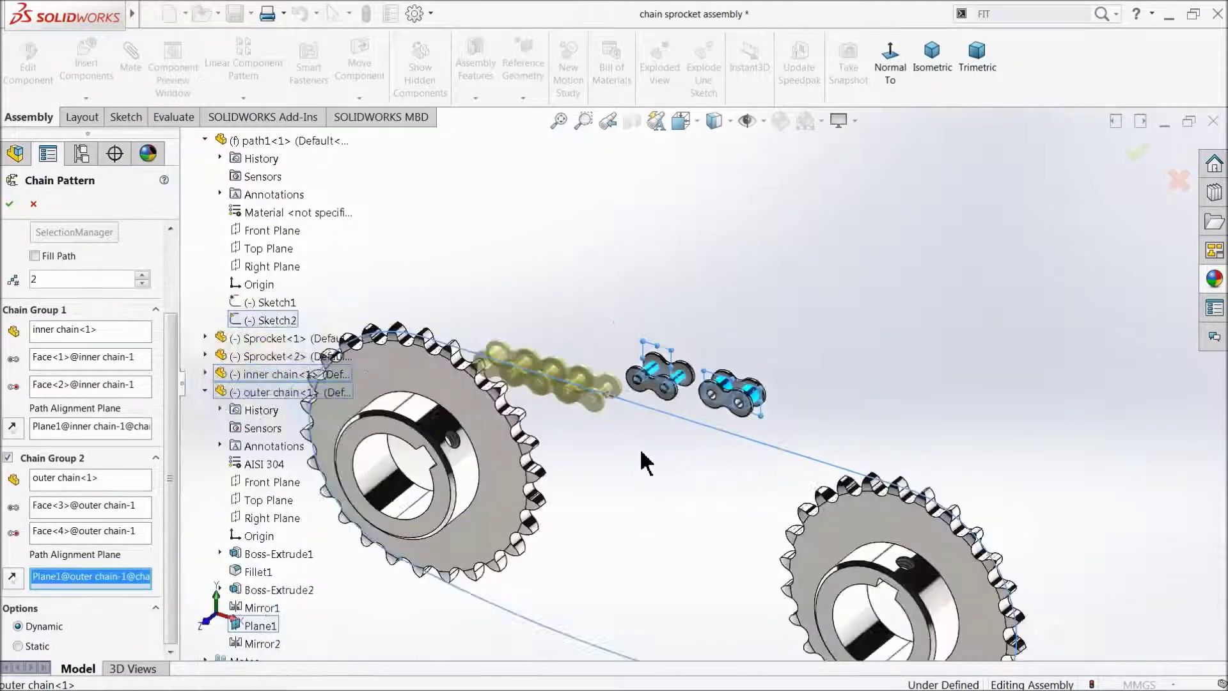
pyautogui.scroll(-3, 633, 422)
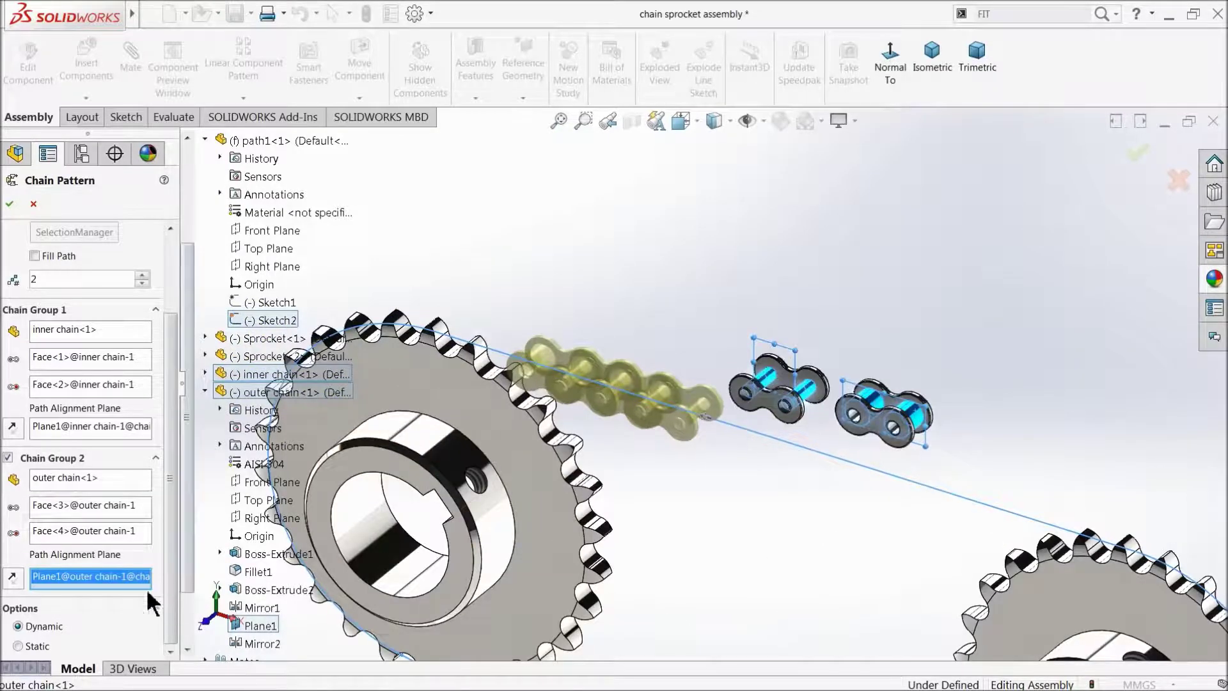
pyautogui.scroll(3, 167, 351)
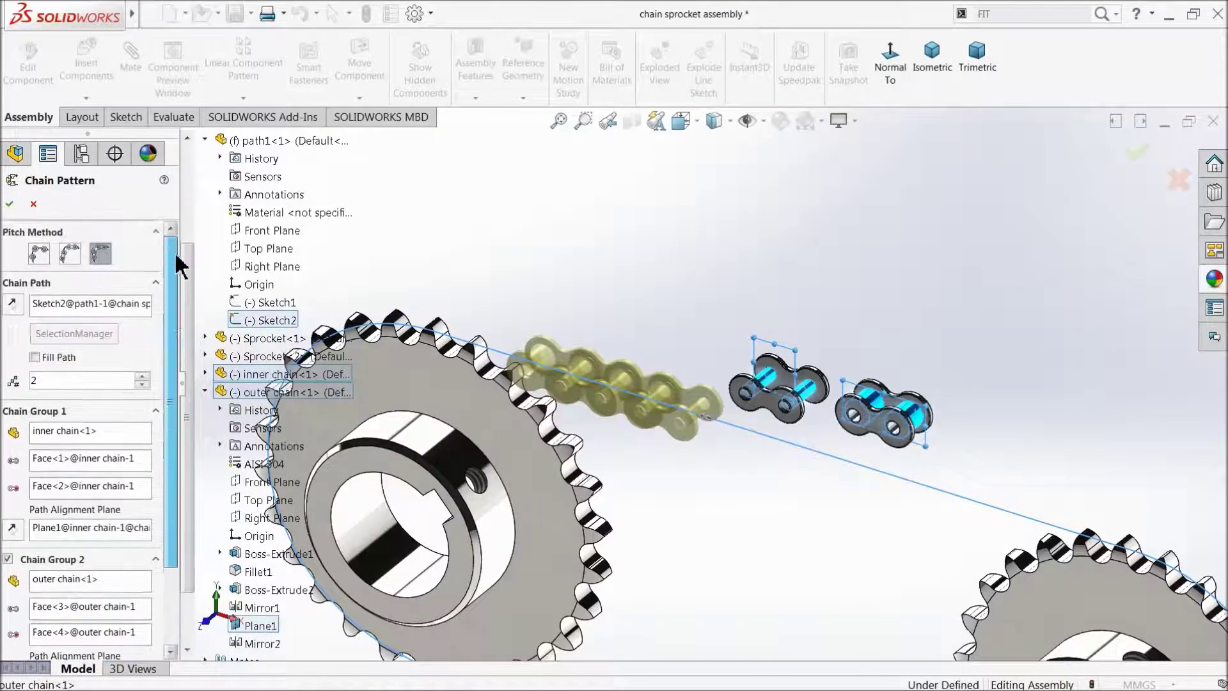
pyautogui.click(34, 357)
pyautogui.scroll(3, 739, 455)
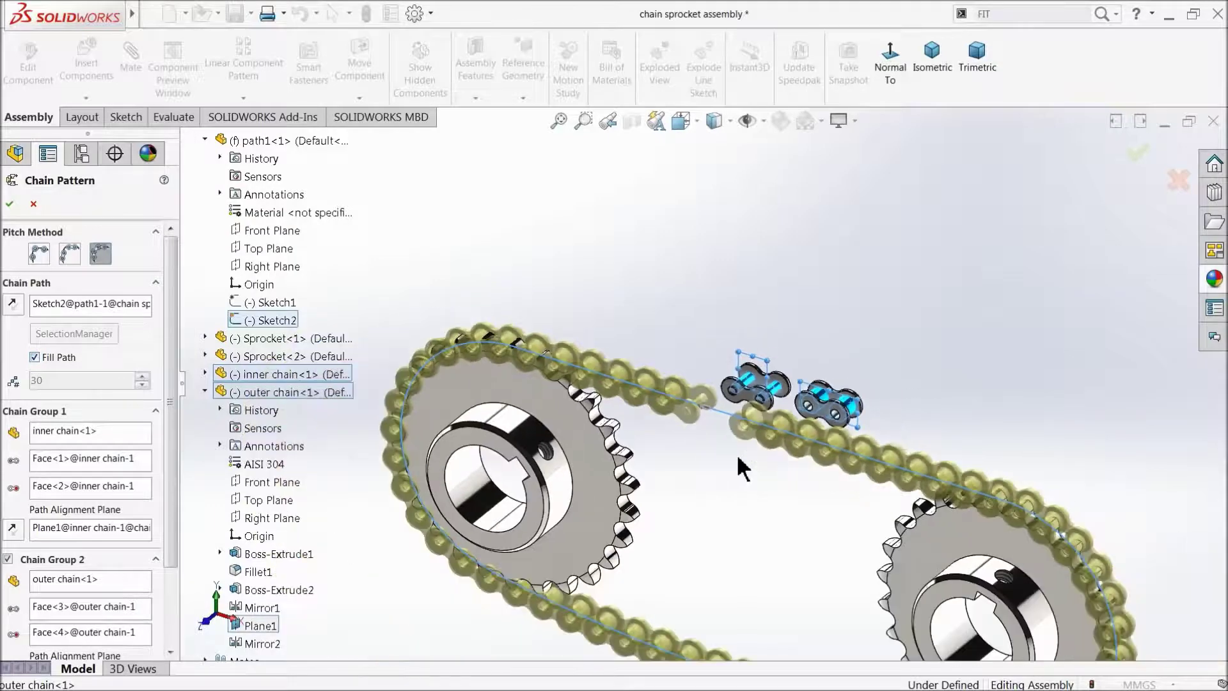
pyautogui.scroll(2, 761, 490)
pyautogui.scroll(-2, 729, 466)
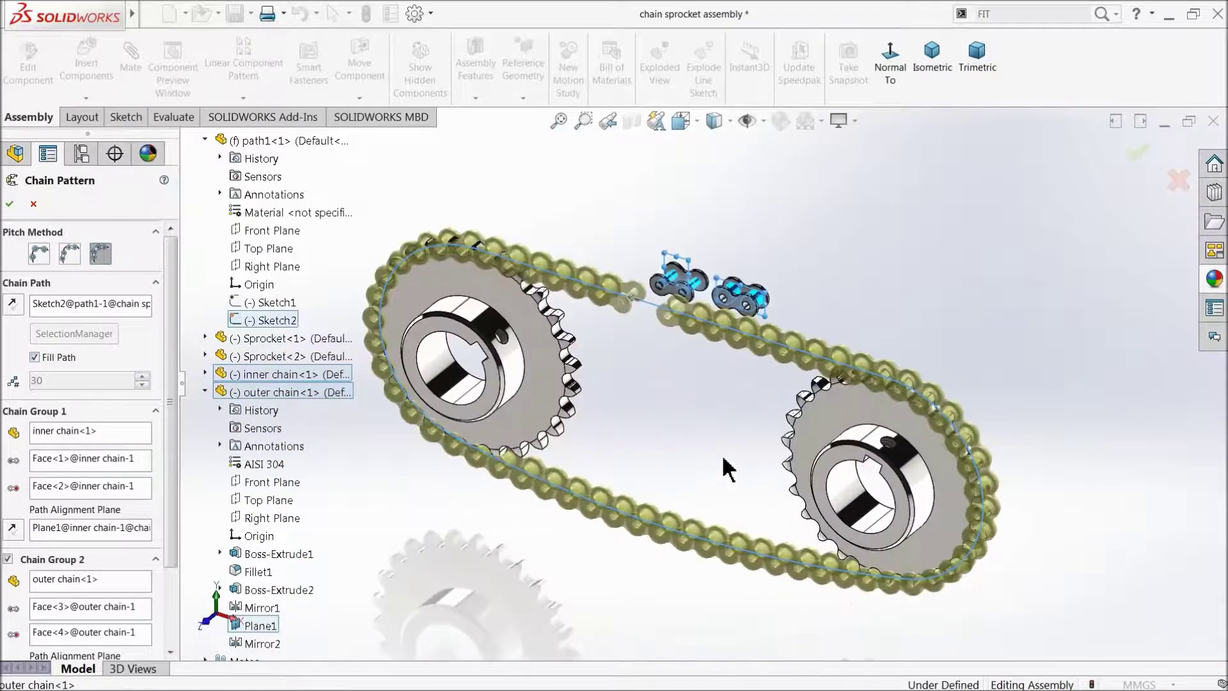
pyautogui.scroll(-3, 665, 406)
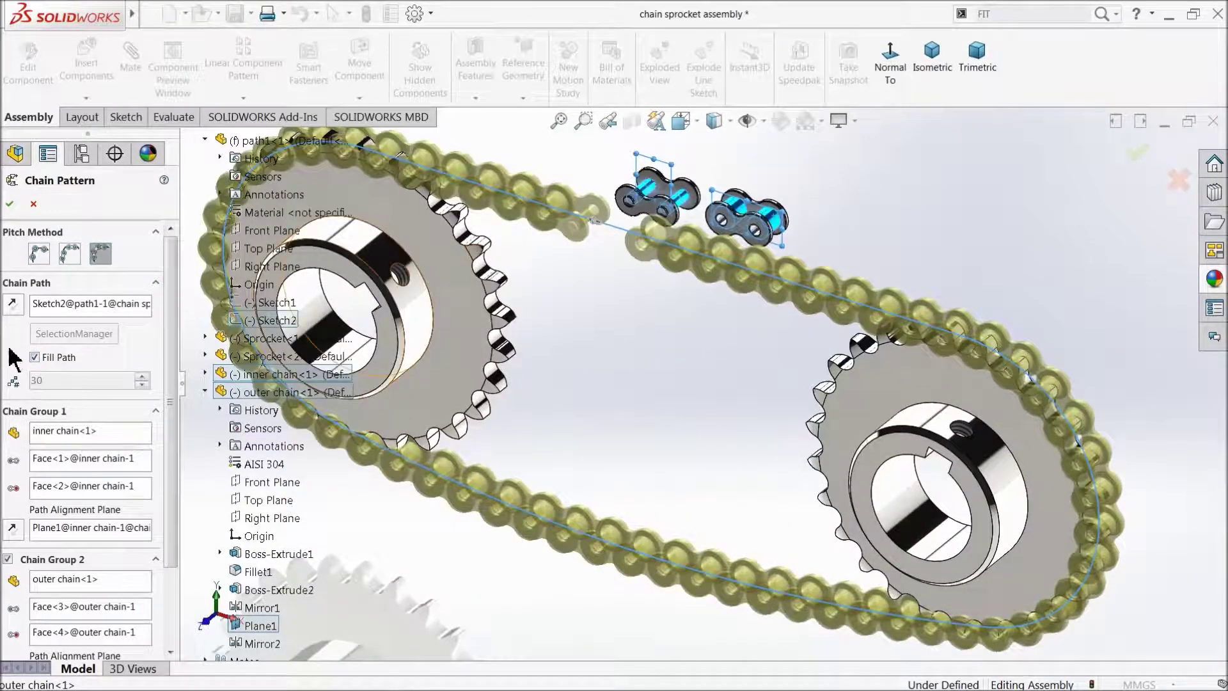
pyautogui.click(38, 359)
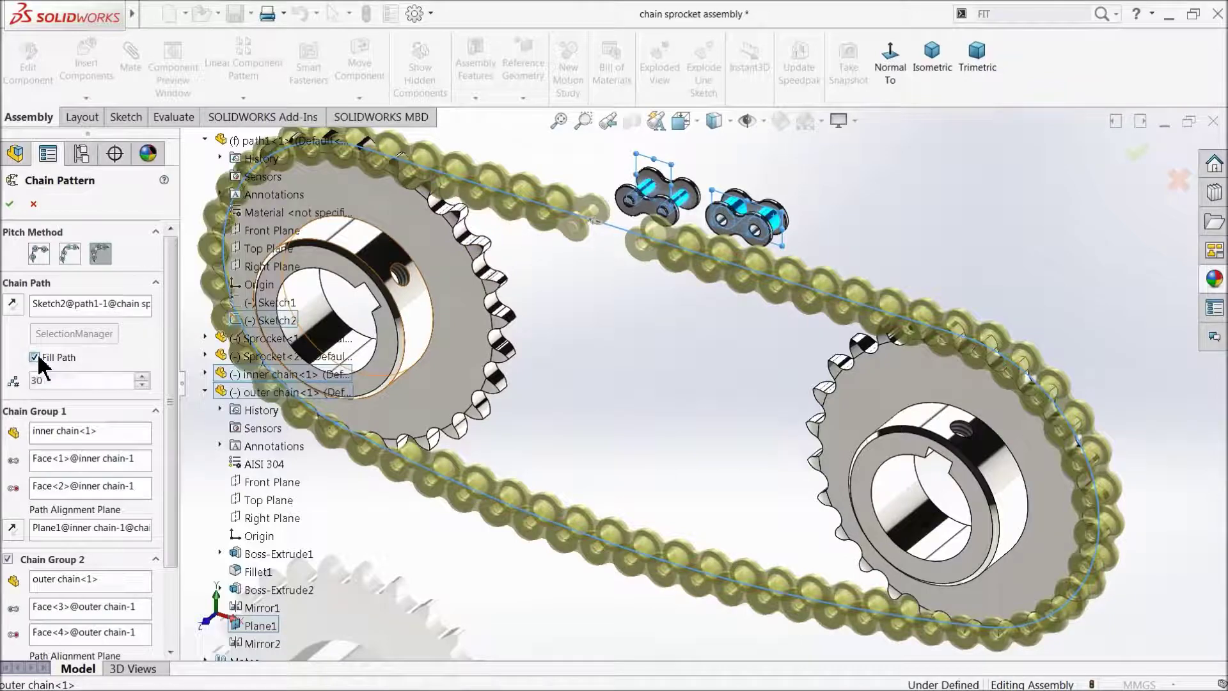
pyautogui.click(142, 377)
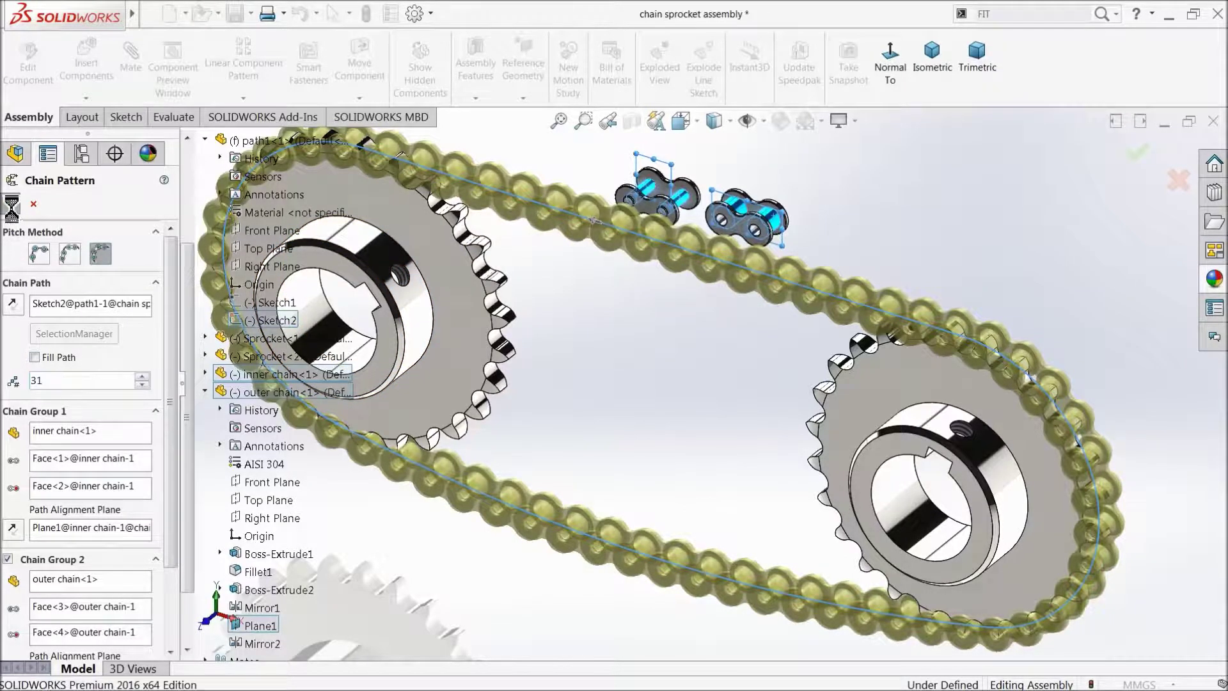
pyautogui.click(9, 203)
pyautogui.scroll(2, 681, 370)
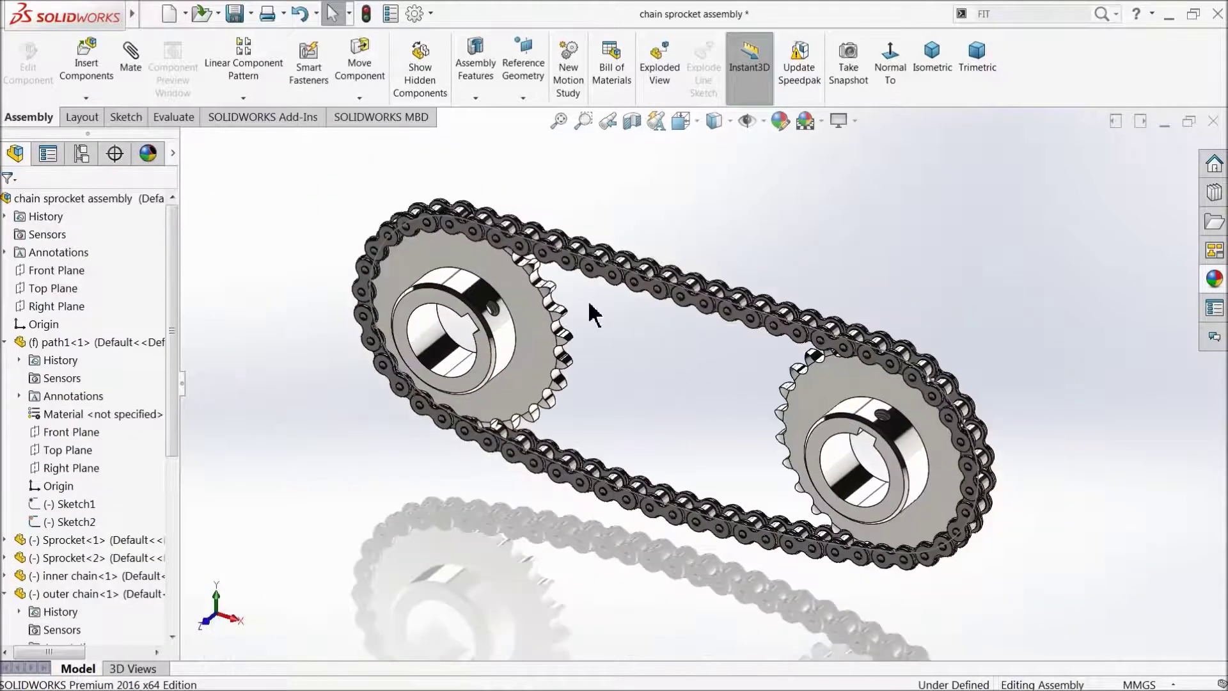
# - Slide the inner chain link along the sprocket, then collapse path1 and outer chain in the tree
pyautogui.scroll(-2, 631, 333)
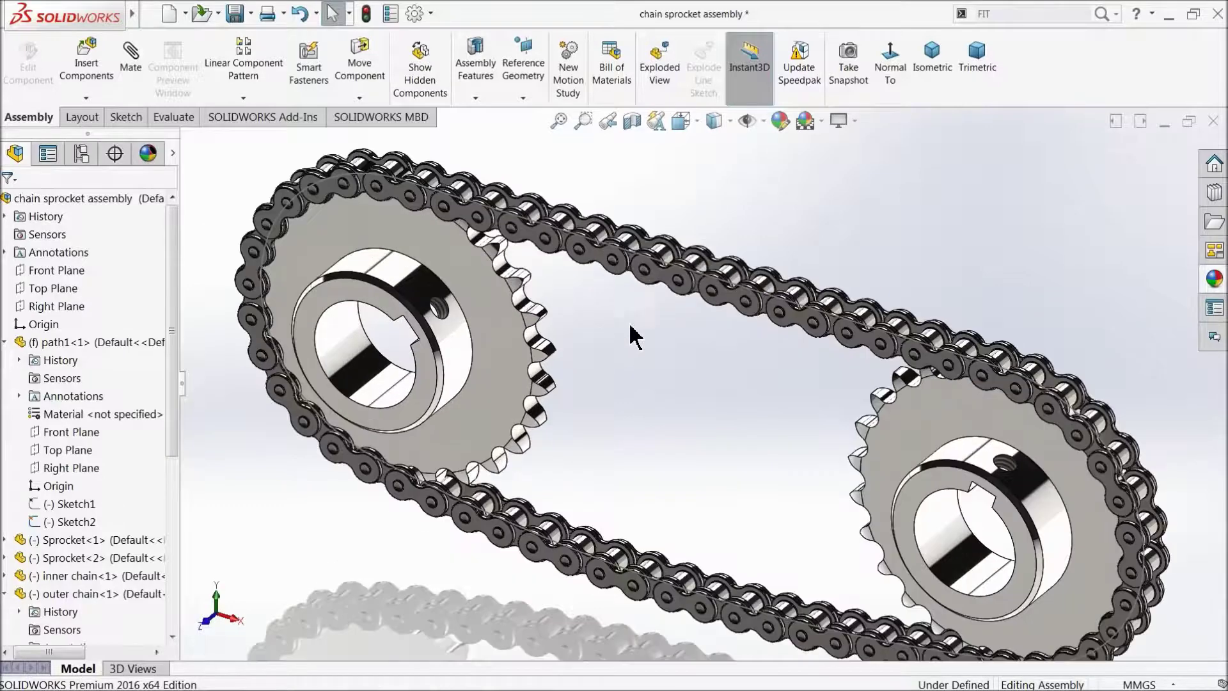
pyautogui.click(632, 257)
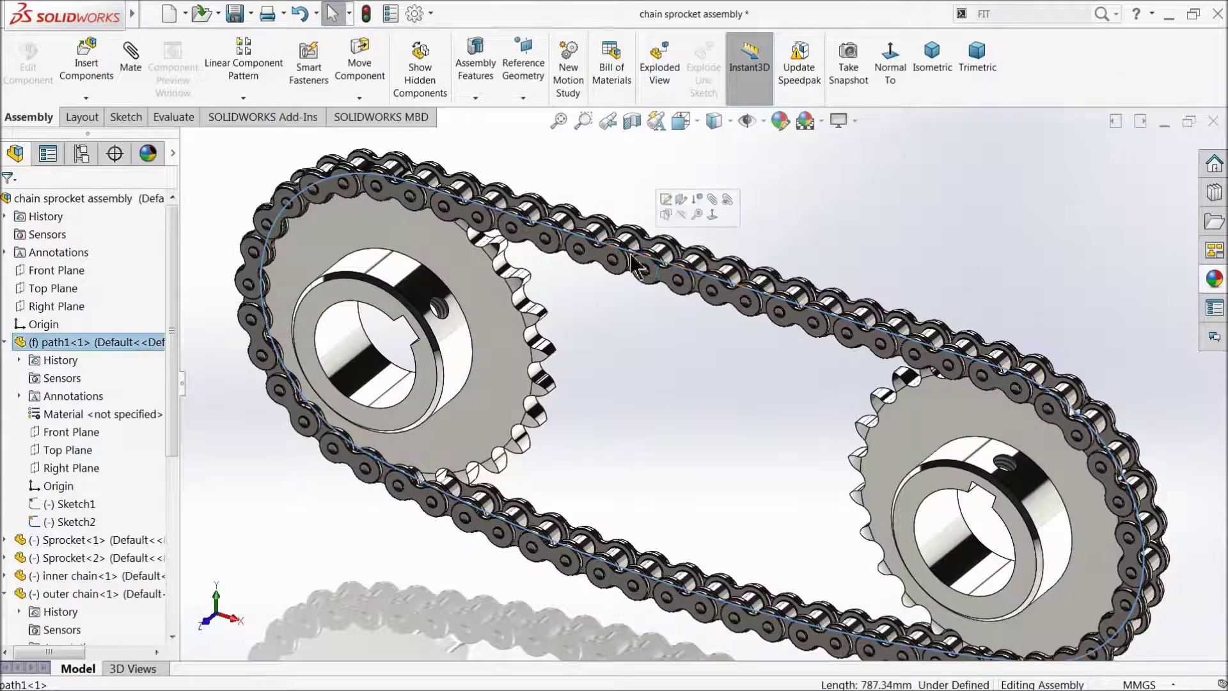
pyautogui.click(685, 209)
pyautogui.moveTo(597, 261)
pyautogui.mouseDown()
pyautogui.moveTo(380, 211)
pyautogui.moveTo(362, 192)
pyautogui.moveTo(734, 307)
pyautogui.moveTo(679, 287)
pyautogui.mouseUp()
pyautogui.press('Escape')
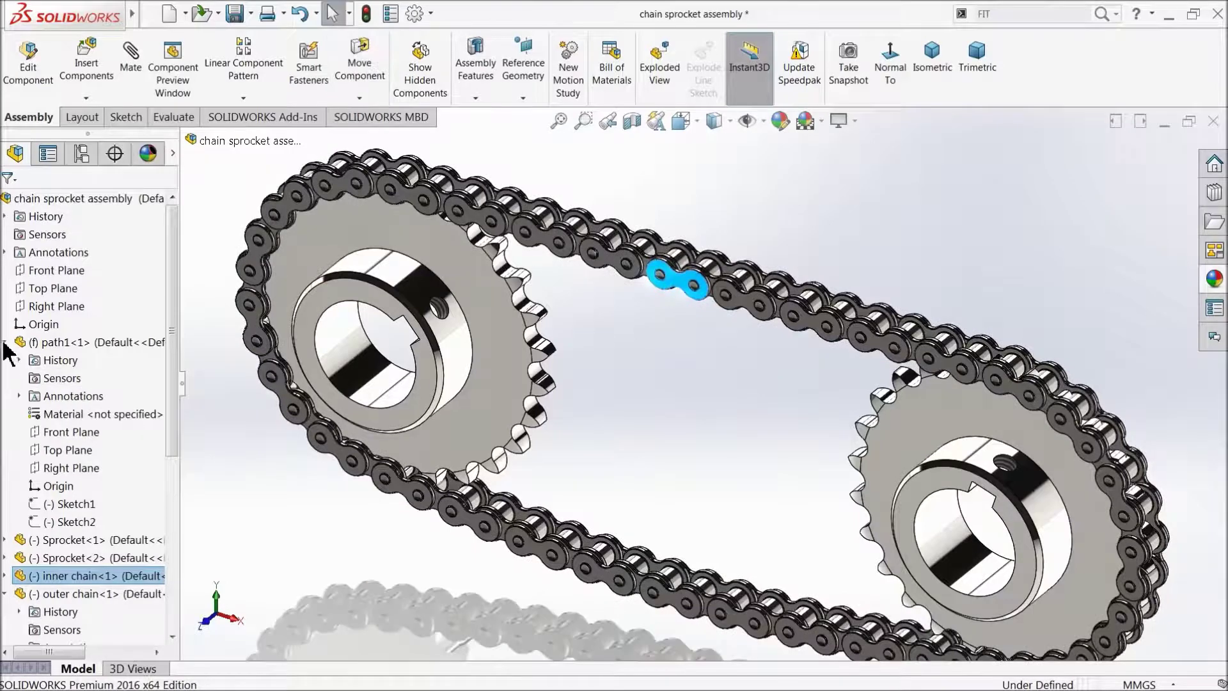
pyautogui.click(5, 343)
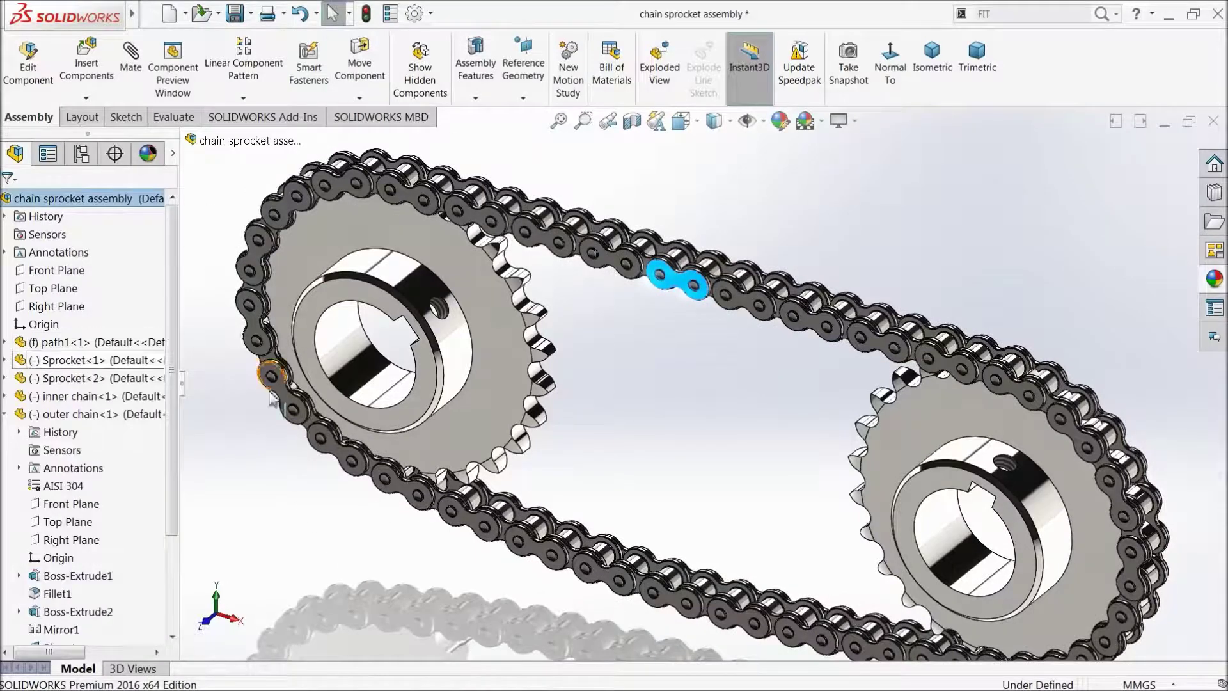
pyautogui.click(5, 415)
pyautogui.click(237, 456)
# - Orbit the assembly and turn the left sprocket slightly to test the chain
pyautogui.moveTo(236, 456)
pyautogui.mouseDown(button='middle')
pyautogui.moveTo(232, 433)
pyautogui.moveTo(860, 461)
pyautogui.mouseUp(button='middle')
pyautogui.scroll(-3, 861, 460)
pyautogui.scroll(3, 698, 384)
pyautogui.scroll(-3, 550, 320)
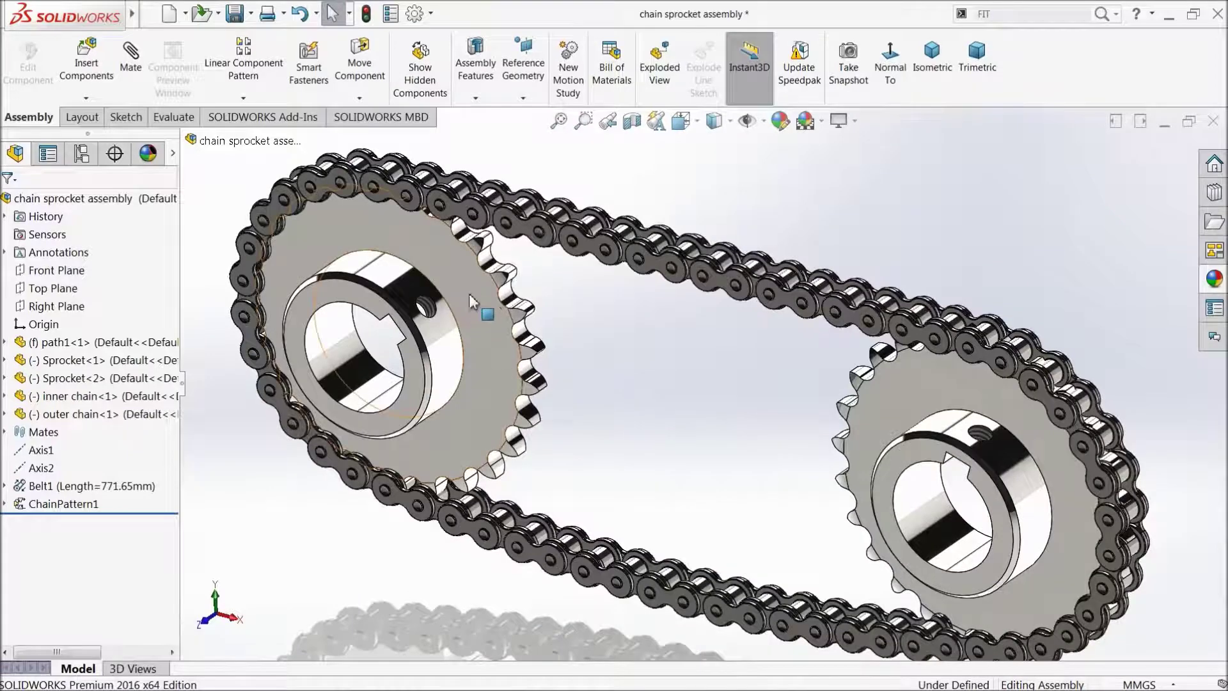
pyautogui.moveTo(492, 351); pyautogui.dragTo(470, 330)
pyautogui.press('Escape')
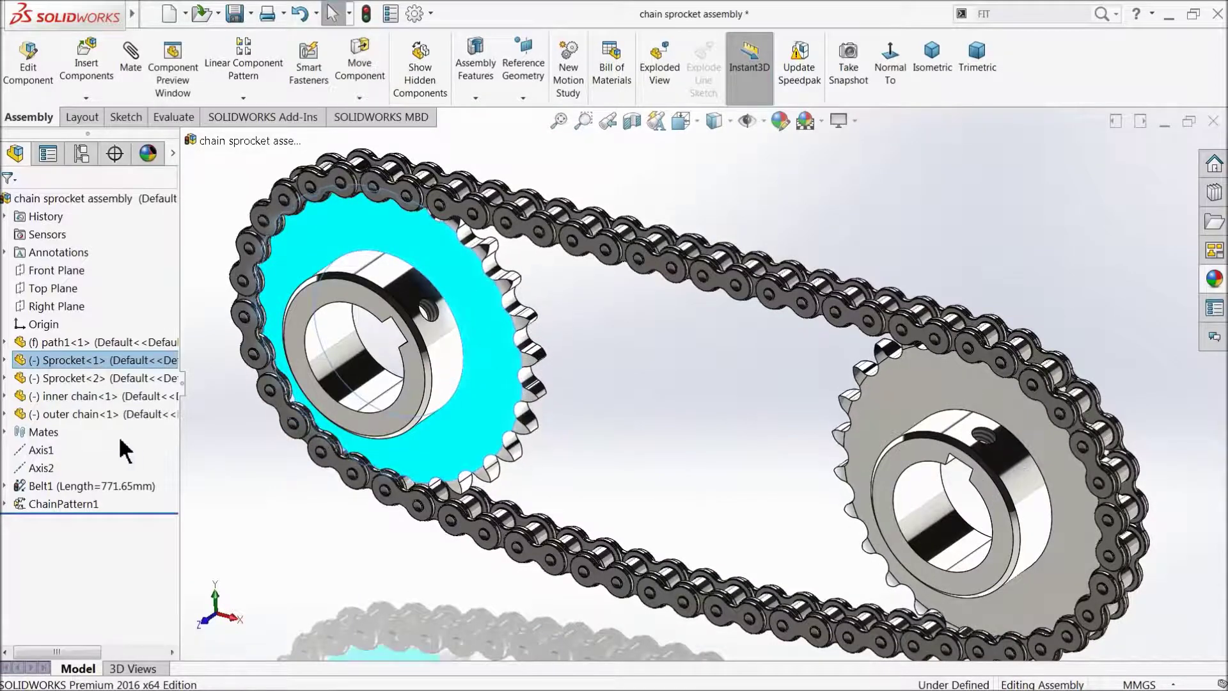
# - Select a pin face on the outer chain link as the first mate reference
pyautogui.click(43, 416)
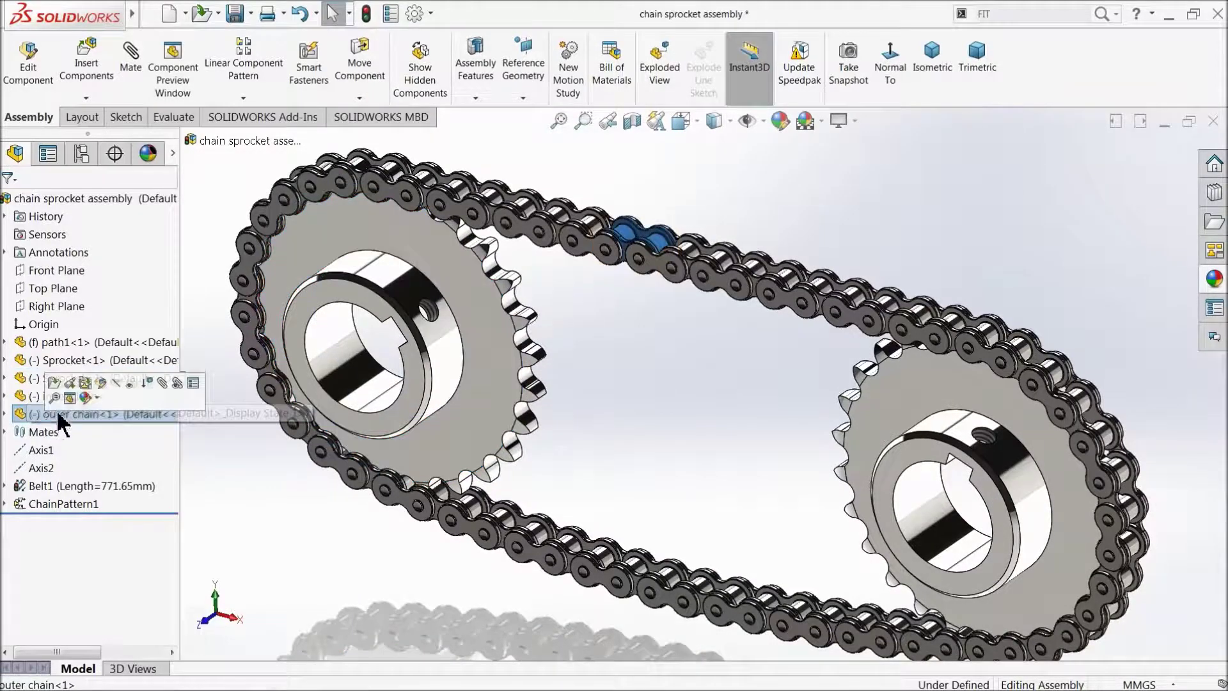
pyautogui.click(630, 255)
pyautogui.scroll(-3, 630, 256)
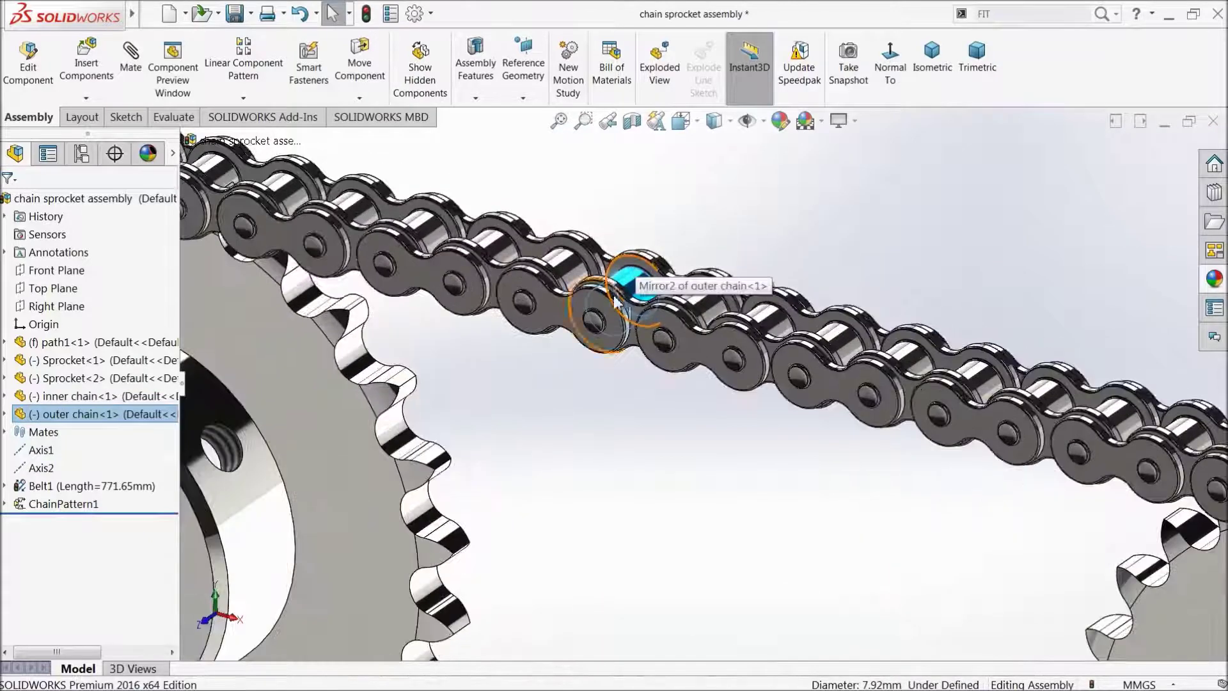
pyautogui.scroll(3, 633, 294)
pyautogui.scroll(3, 640, 383)
pyautogui.scroll(2, 703, 416)
pyautogui.scroll(-2, 735, 457)
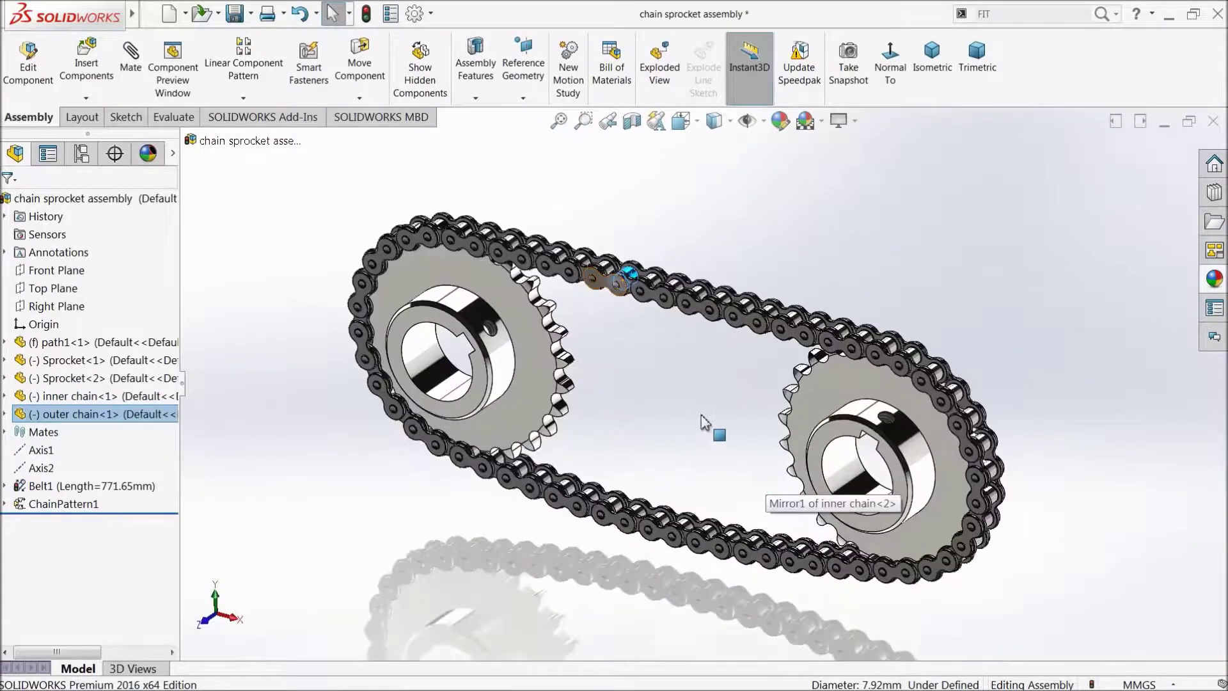
pyautogui.scroll(-3, 708, 430)
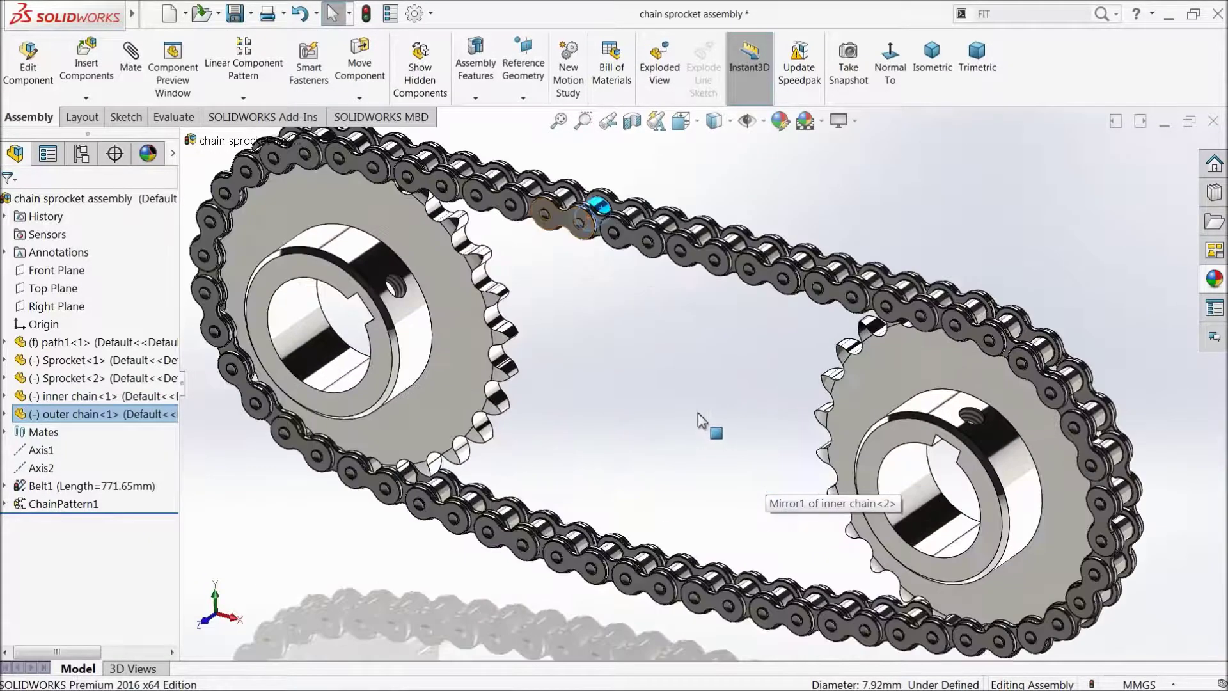
pyautogui.click(132, 56)
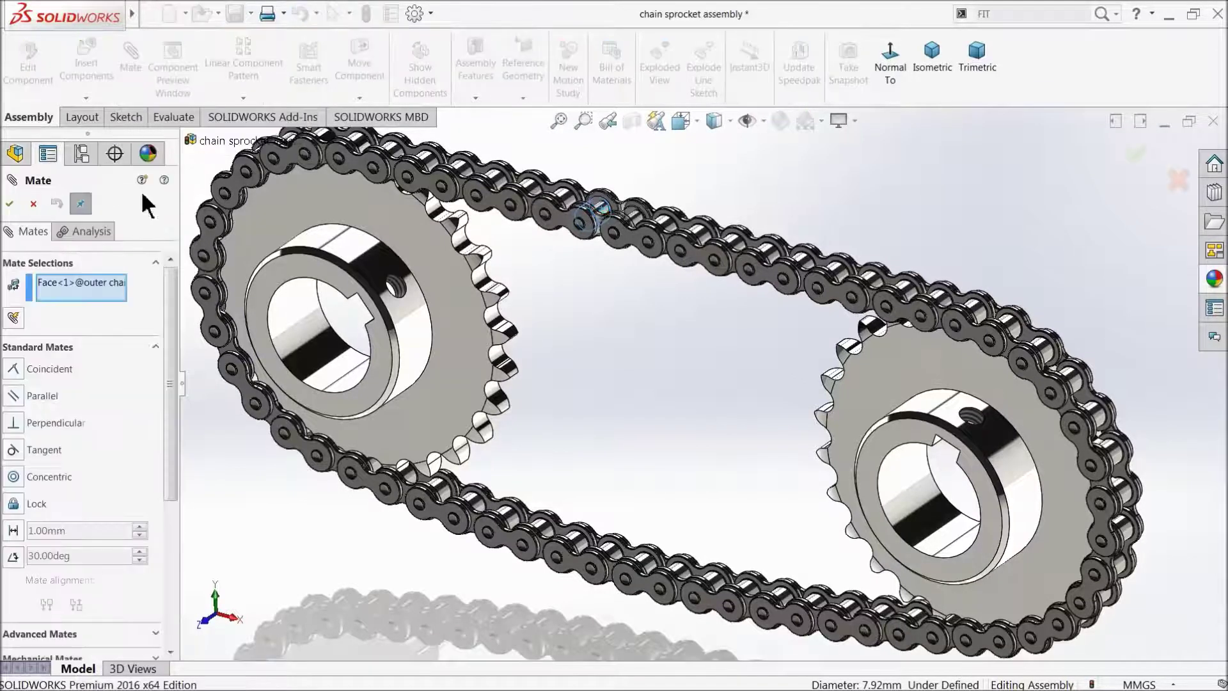
# - Gear-mate the outer chain pin to the left sprocket edge, reversed, at 7.92mm:57.15mm
pyautogui.click(156, 346)
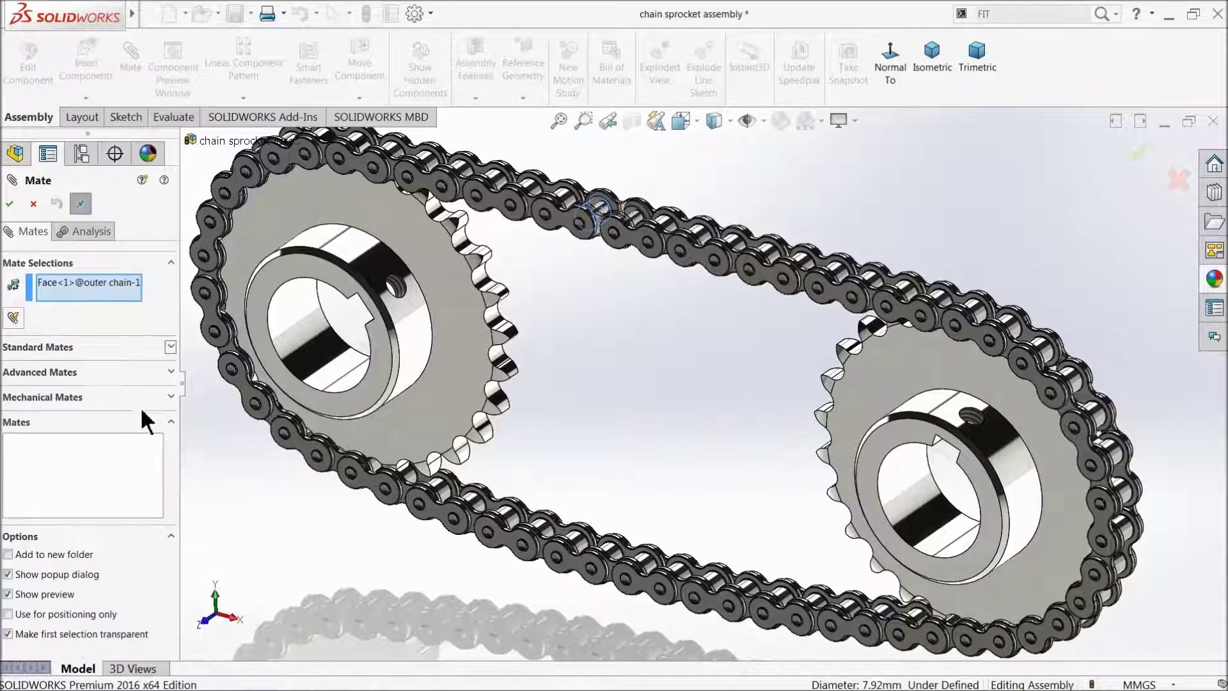
pyautogui.click(83, 393)
pyautogui.click(16, 499)
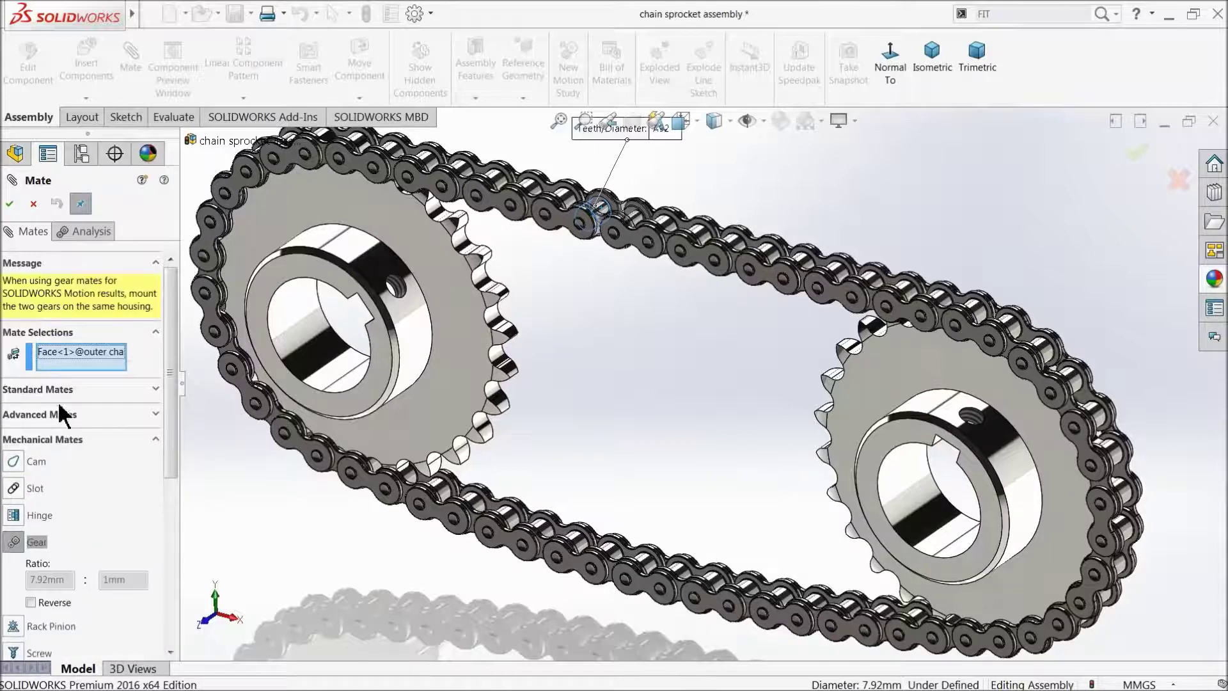
pyautogui.click(432, 331)
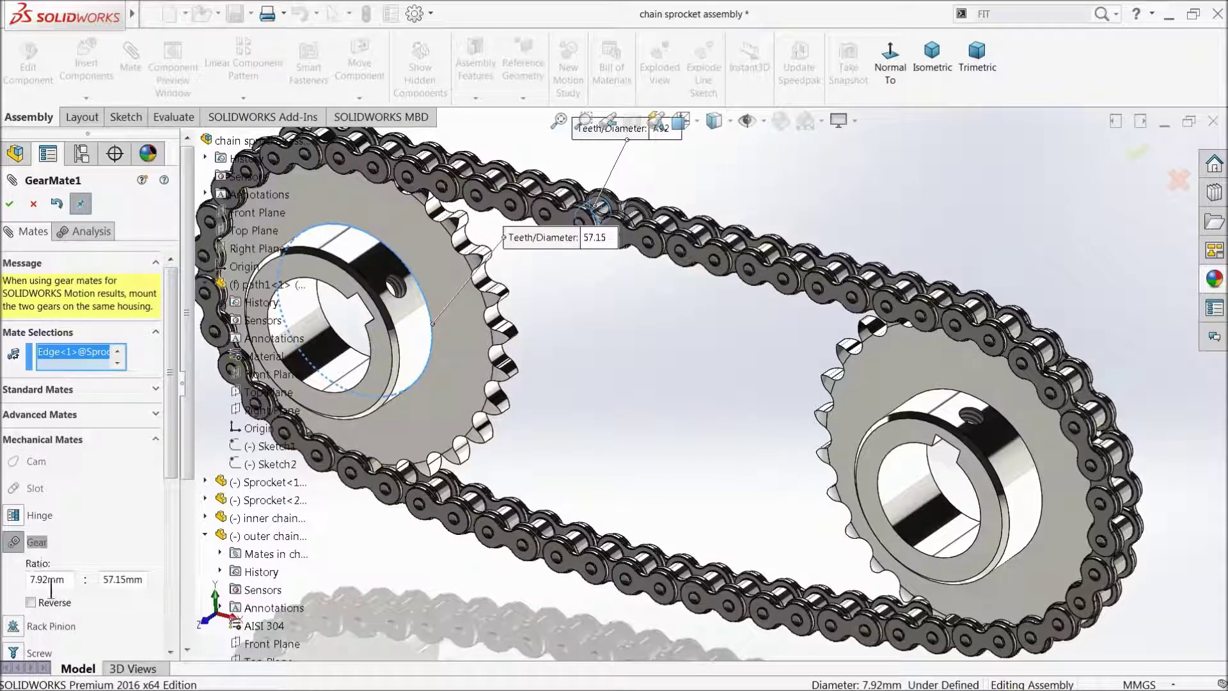
pyautogui.moveTo(169, 452); pyautogui.dragTo(170, 515)
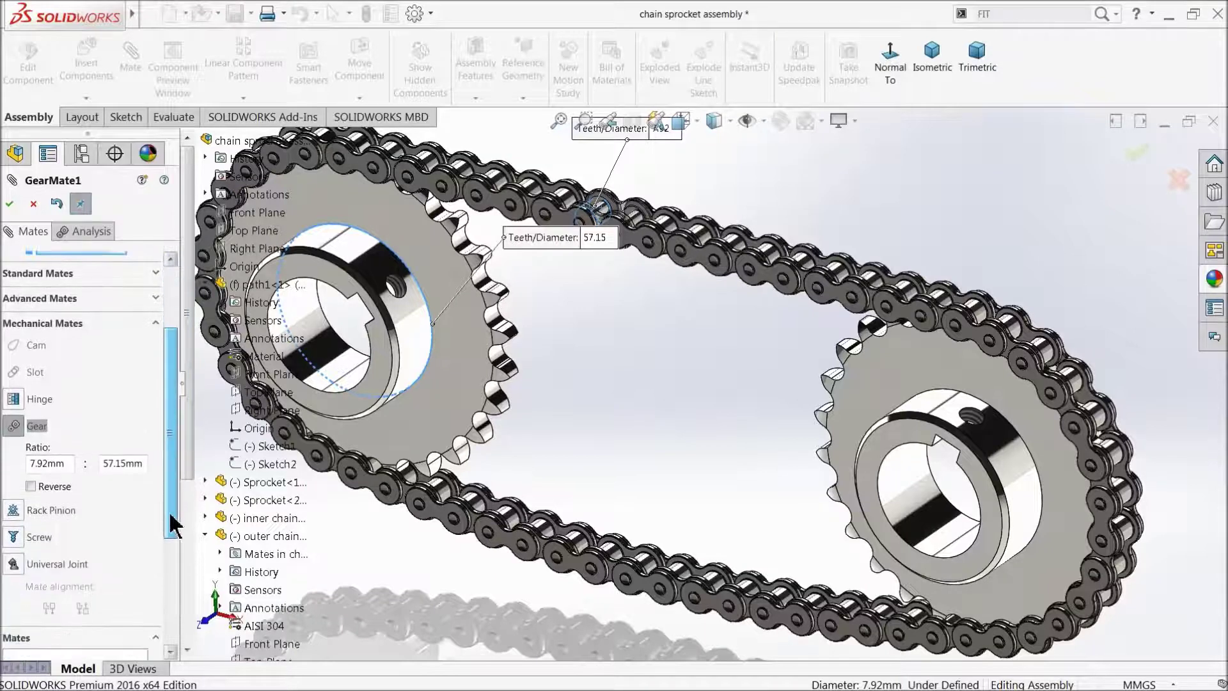
pyautogui.click(31, 487)
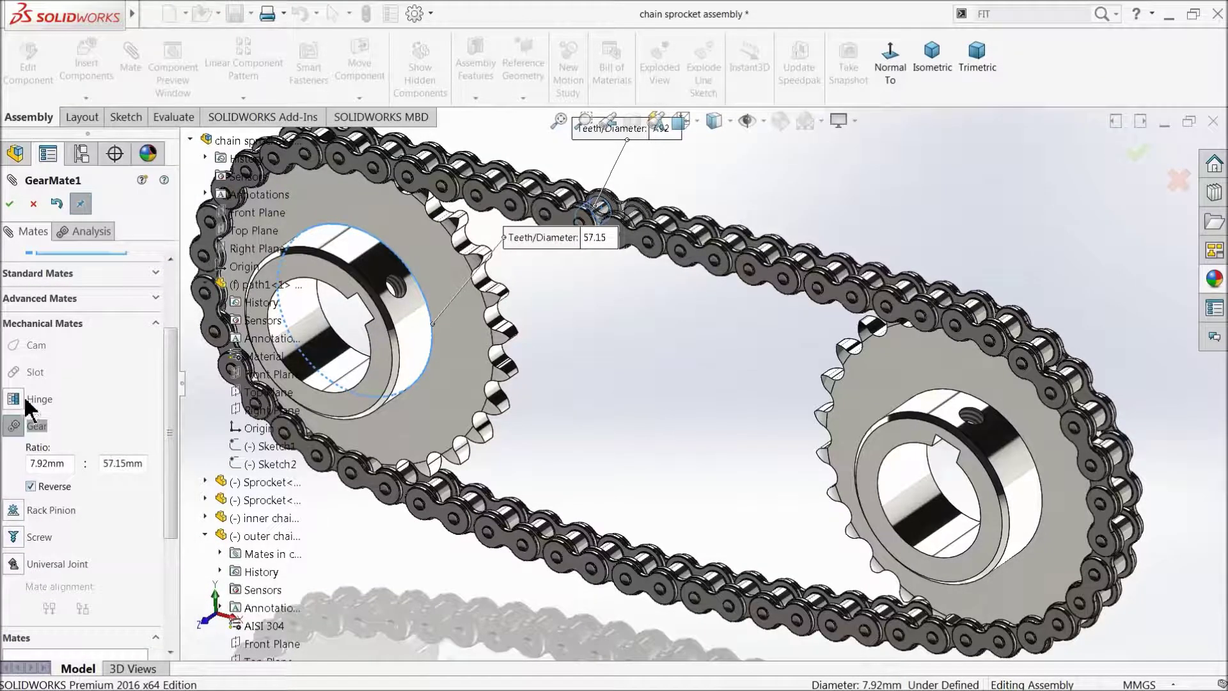
pyautogui.click(9, 204)
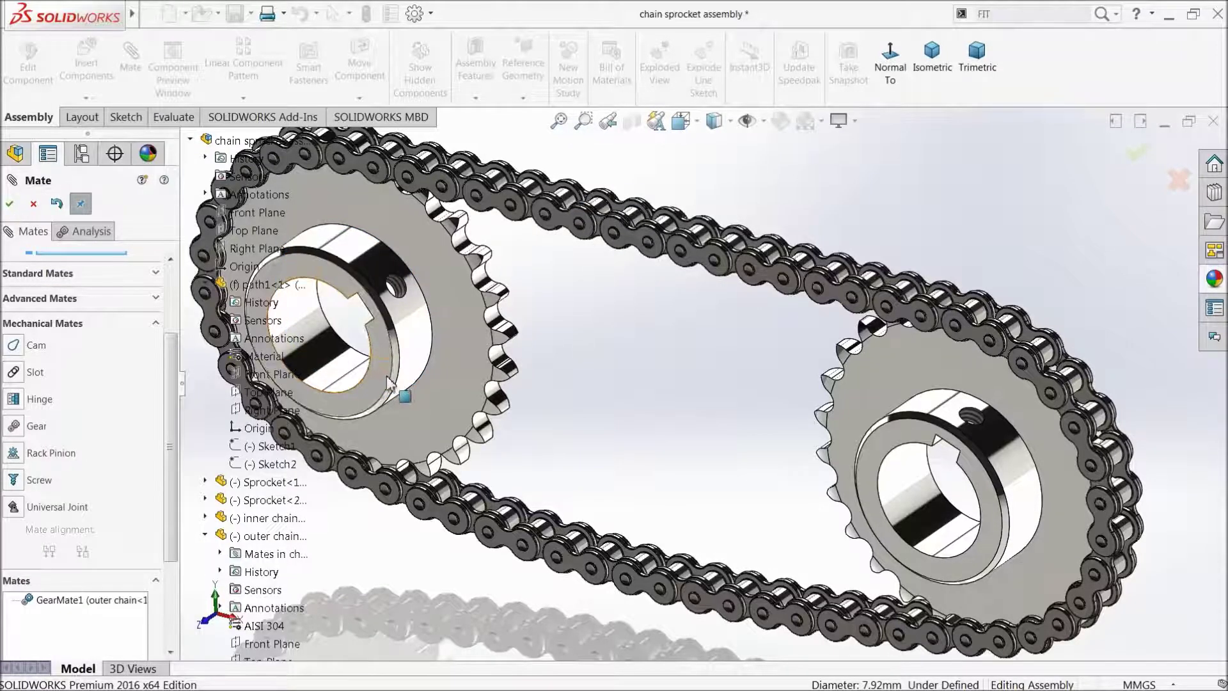
pyautogui.click(10, 203)
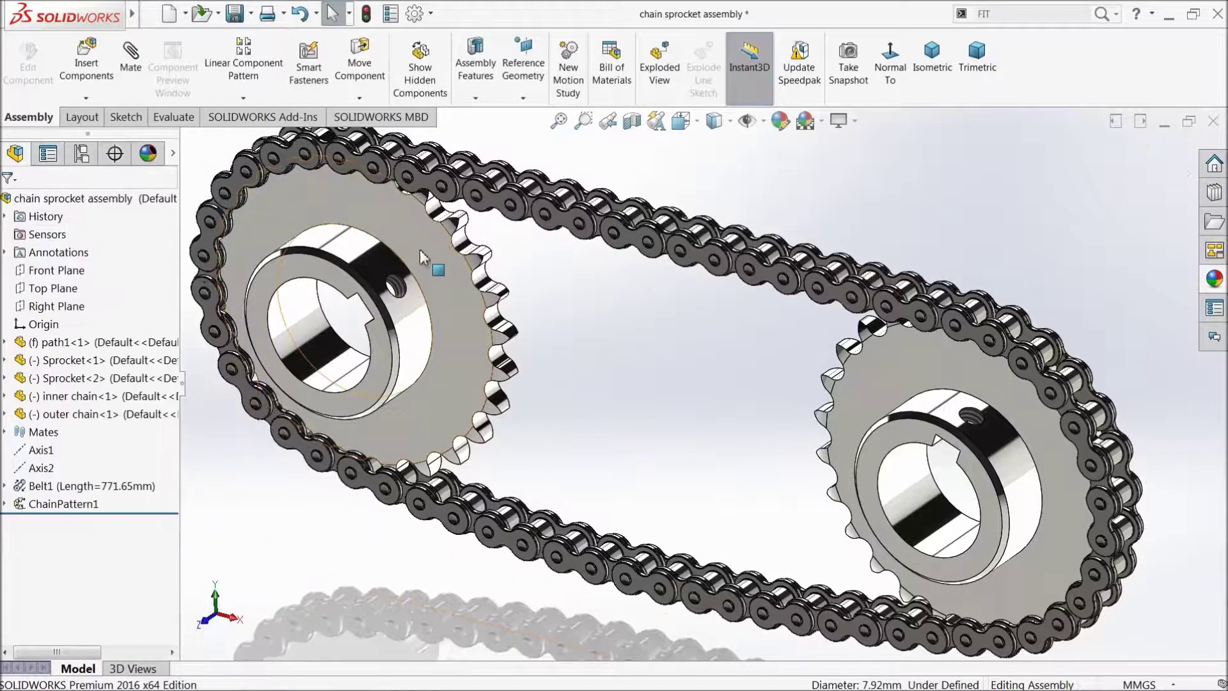
# - Spin the left sprocket to test the chain drive, then orbit to a frontal angle
pyautogui.moveTo(423, 247)
pyautogui.mouseDown()
pyautogui.moveTo(470, 334)
pyautogui.moveTo(386, 414)
pyautogui.moveTo(306, 380)
pyautogui.moveTo(301, 317)
pyautogui.moveTo(360, 252)
pyautogui.moveTo(603, 273)
pyautogui.mouseUp()
pyautogui.press('Escape')
pyautogui.click(589, 326)
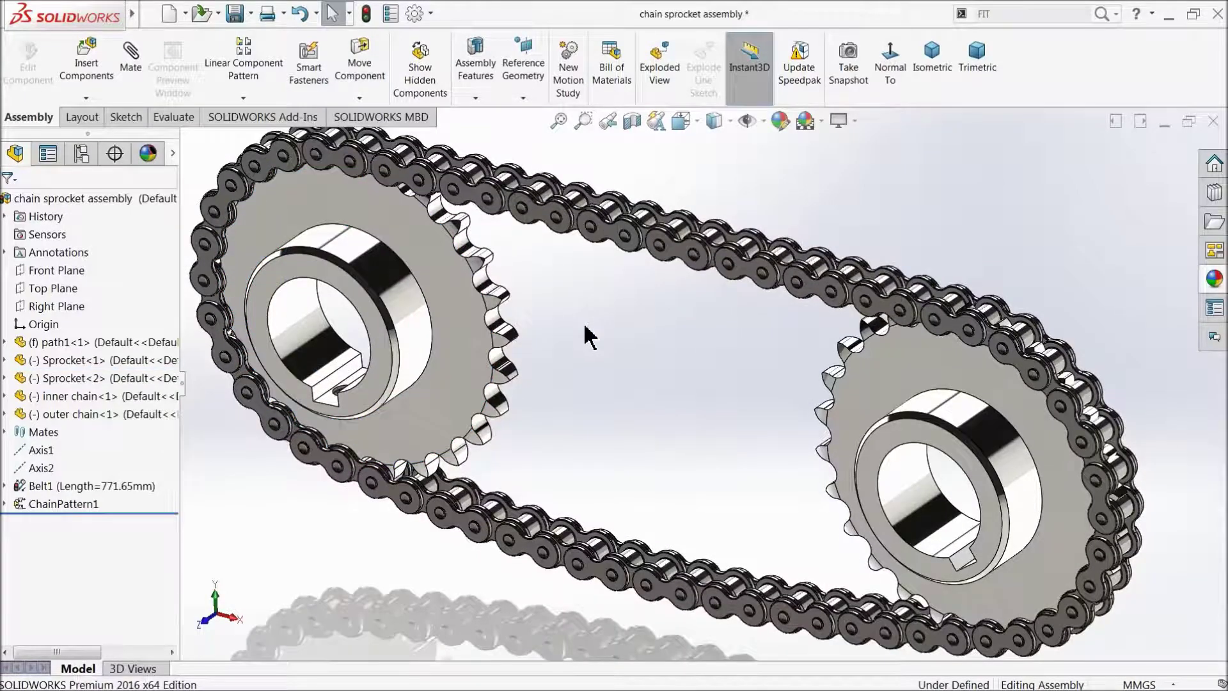
pyautogui.scroll(2, 589, 336)
pyautogui.moveTo(594, 326)
pyautogui.mouseDown(button='middle')
pyautogui.moveTo(576, 310)
pyautogui.moveTo(592, 320)
pyautogui.mouseUp(button='middle')
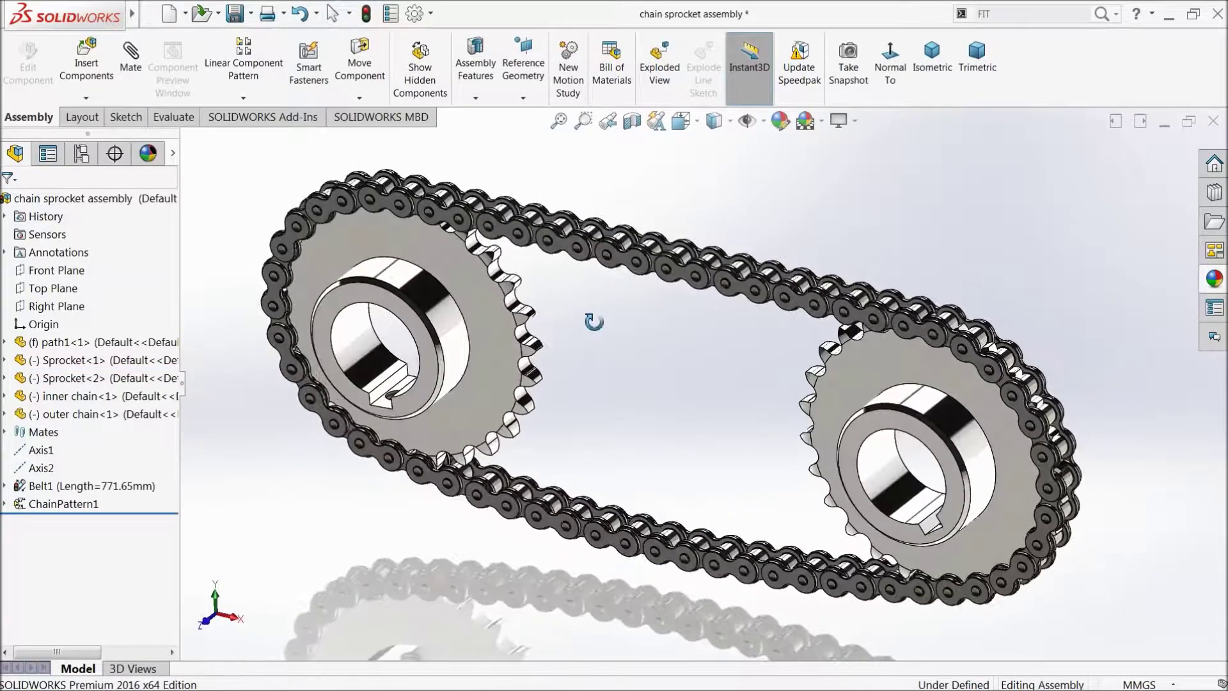
pyautogui.scroll(-2, 649, 349)
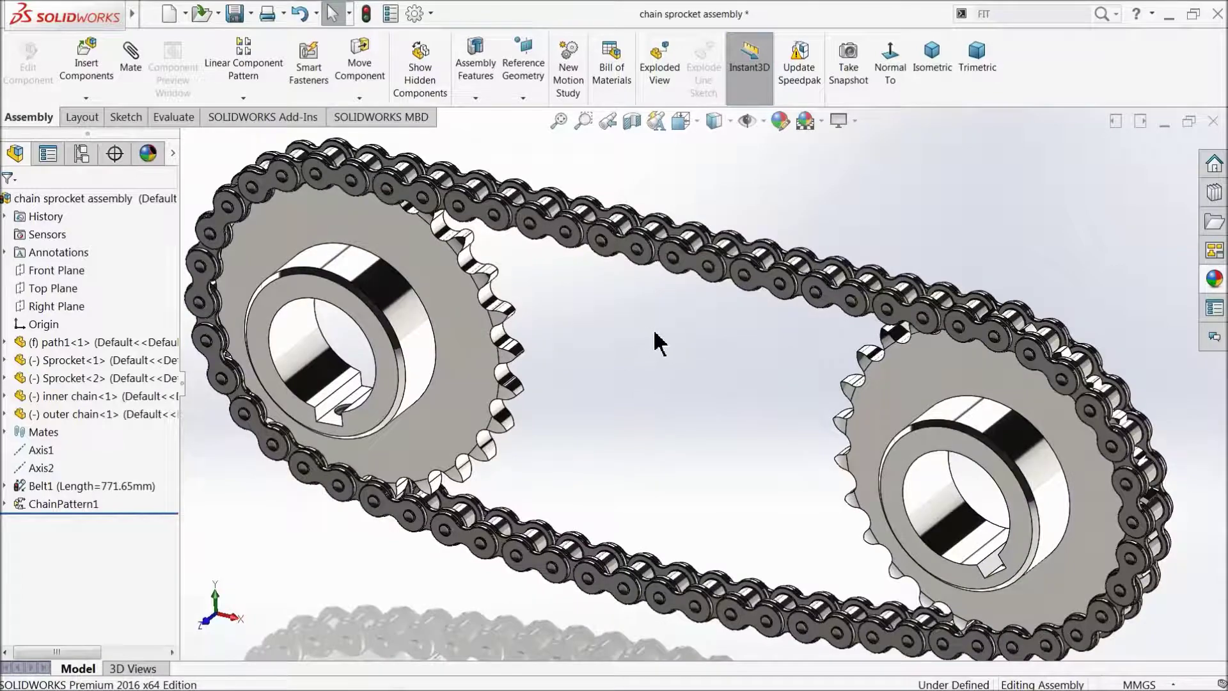
pyautogui.moveTo(649, 333)
pyautogui.mouseDown(button='middle')
pyautogui.moveTo(644, 294)
pyautogui.moveTo(635, 329)
pyautogui.moveTo(655, 320)
pyautogui.mouseUp(button='middle')
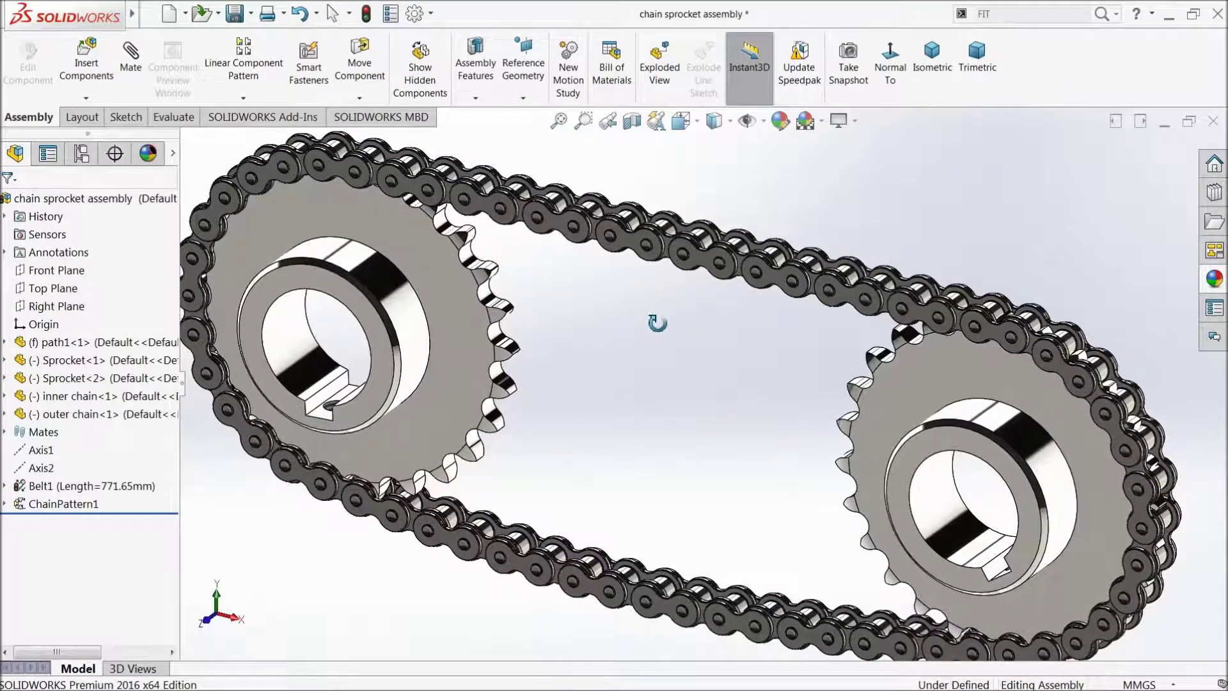
# - Zoom out and pan the assembly up and left in the view
pyautogui.rightClick(631, 311)
pyautogui.click(659, 355)
pyautogui.moveTo(650, 359); pyautogui.dragTo(650, 370)
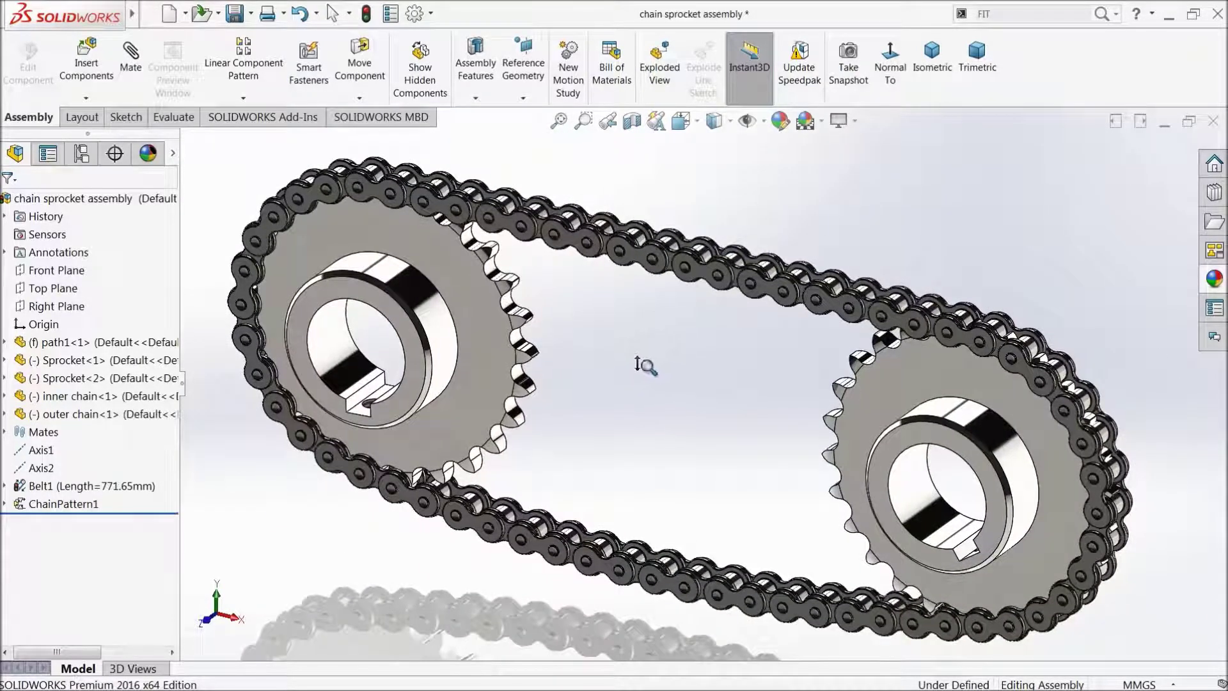
pyautogui.rightClick(637, 360)
pyautogui.click(661, 464)
pyautogui.moveTo(679, 447)
pyautogui.mouseDown()
pyautogui.moveTo(648, 423)
pyautogui.moveTo(657, 438)
pyautogui.mouseUp()
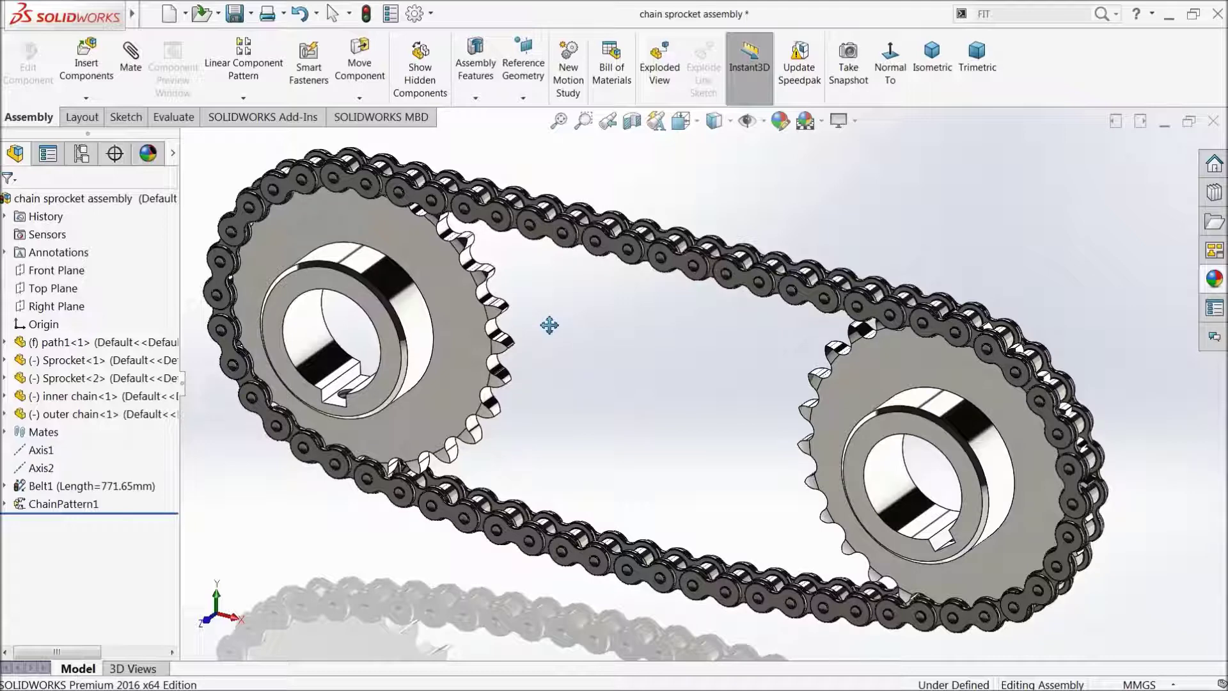
# - Fine-tune zoom and pan, then save the chain sprocket assembly
pyautogui.rightClick(531, 301)
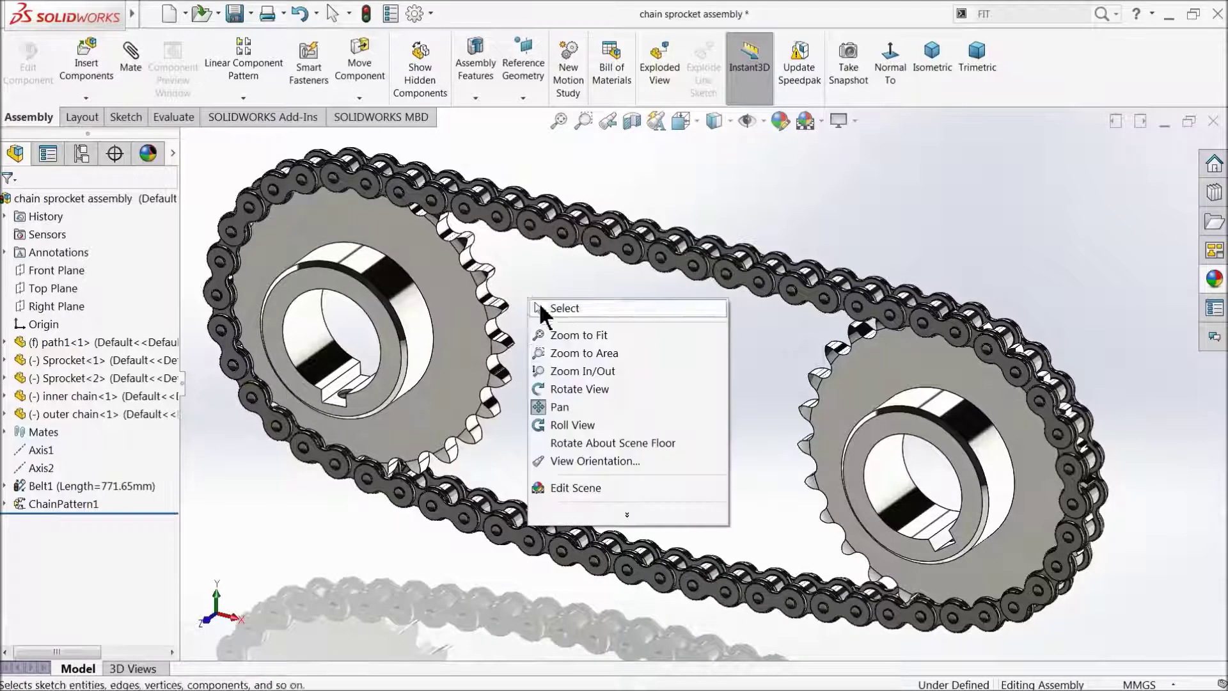
pyautogui.click(558, 373)
pyautogui.moveTo(558, 373); pyautogui.dragTo(552, 371)
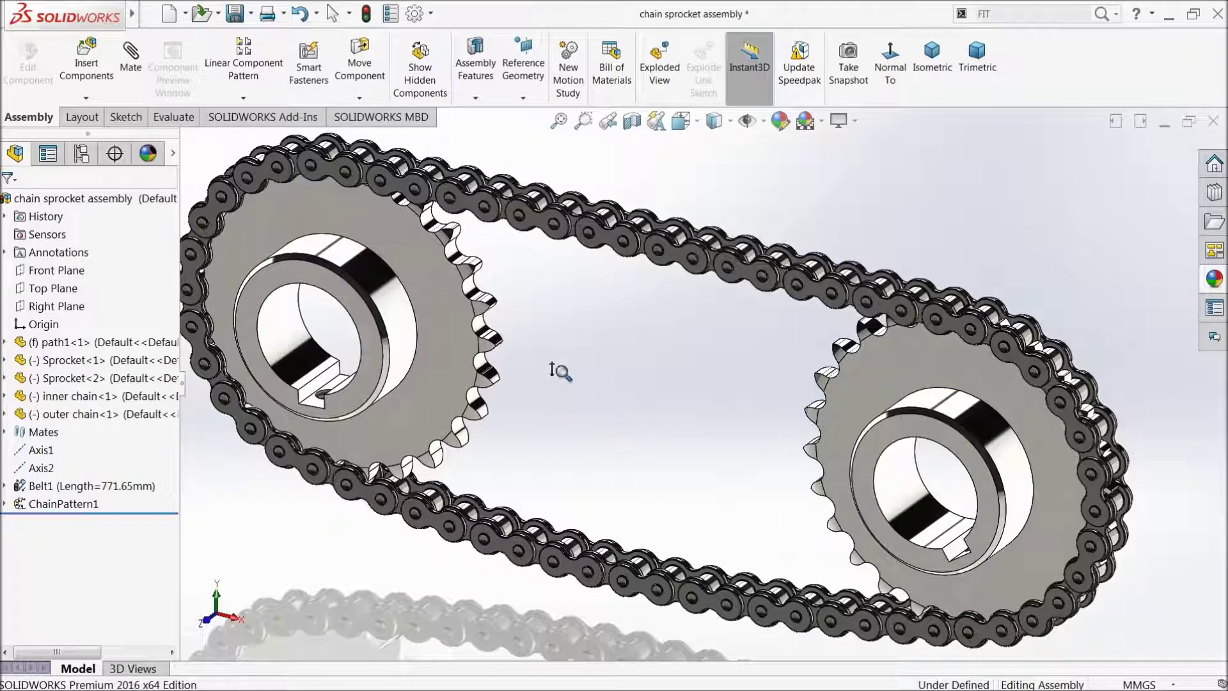
pyautogui.rightClick(555, 370)
pyautogui.click(630, 456)
pyautogui.moveTo(631, 452); pyautogui.dragTo(651, 448)
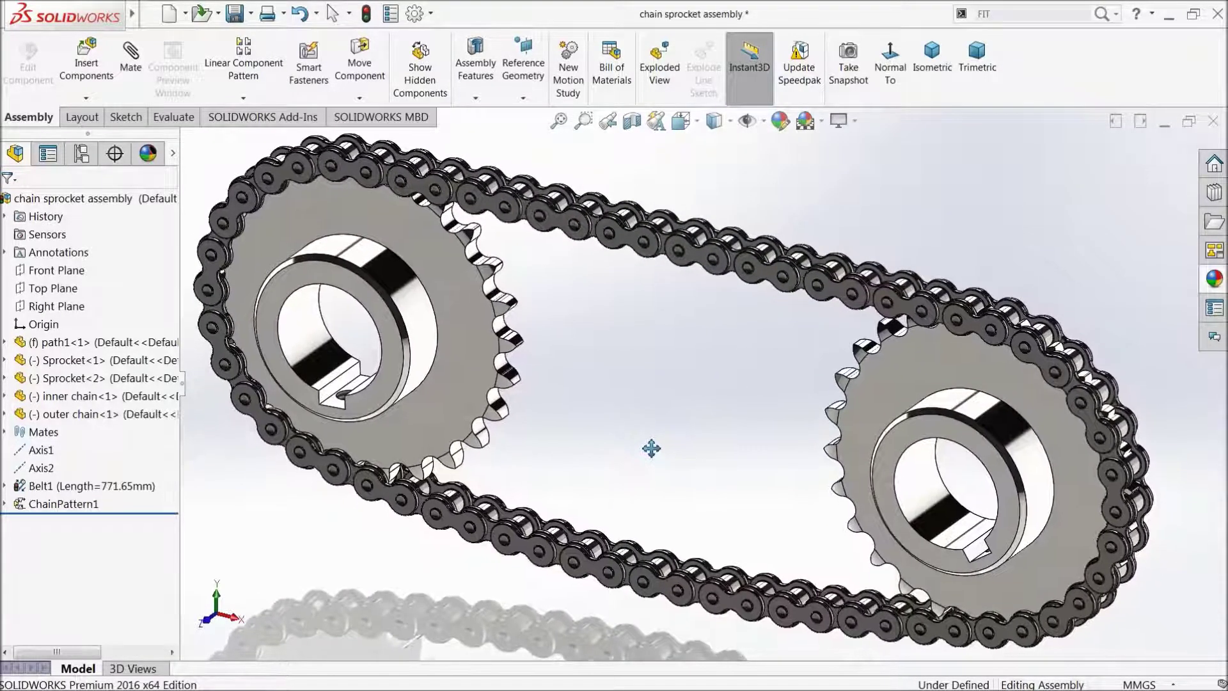
pyautogui.click(235, 13)
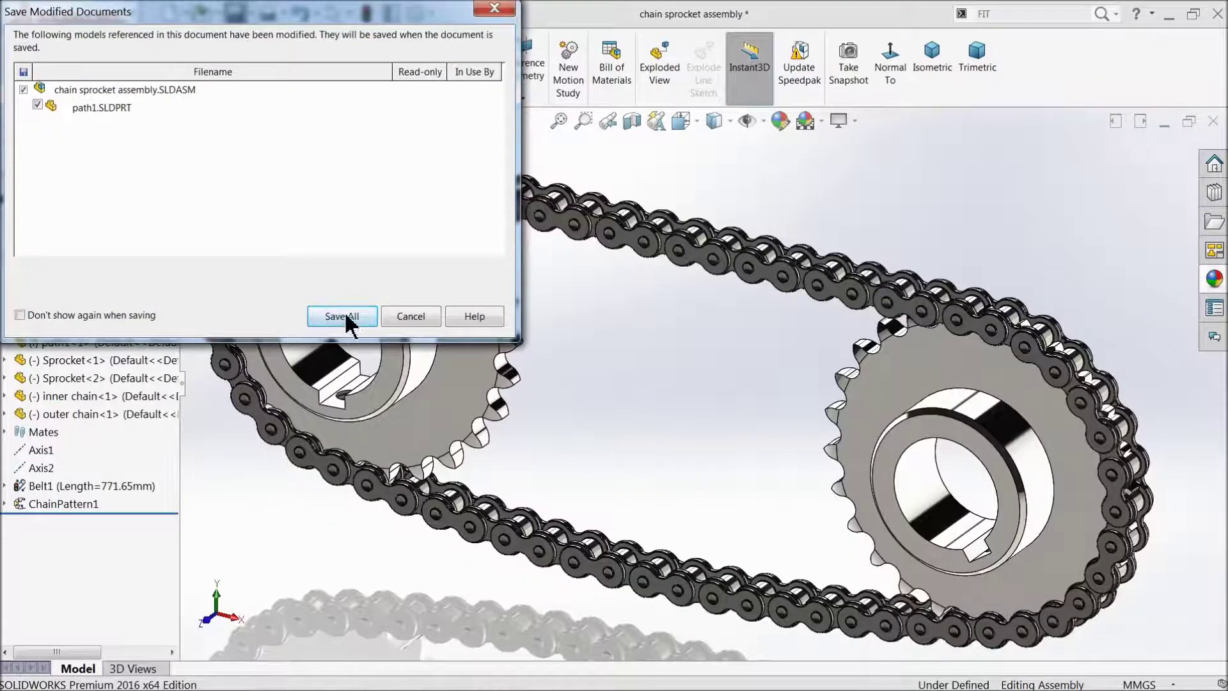
# - Save all modified documents with a rebuild, then show MotionManager and open Motion Study 1
pyautogui.click(345, 315)
pyautogui.click(548, 285)
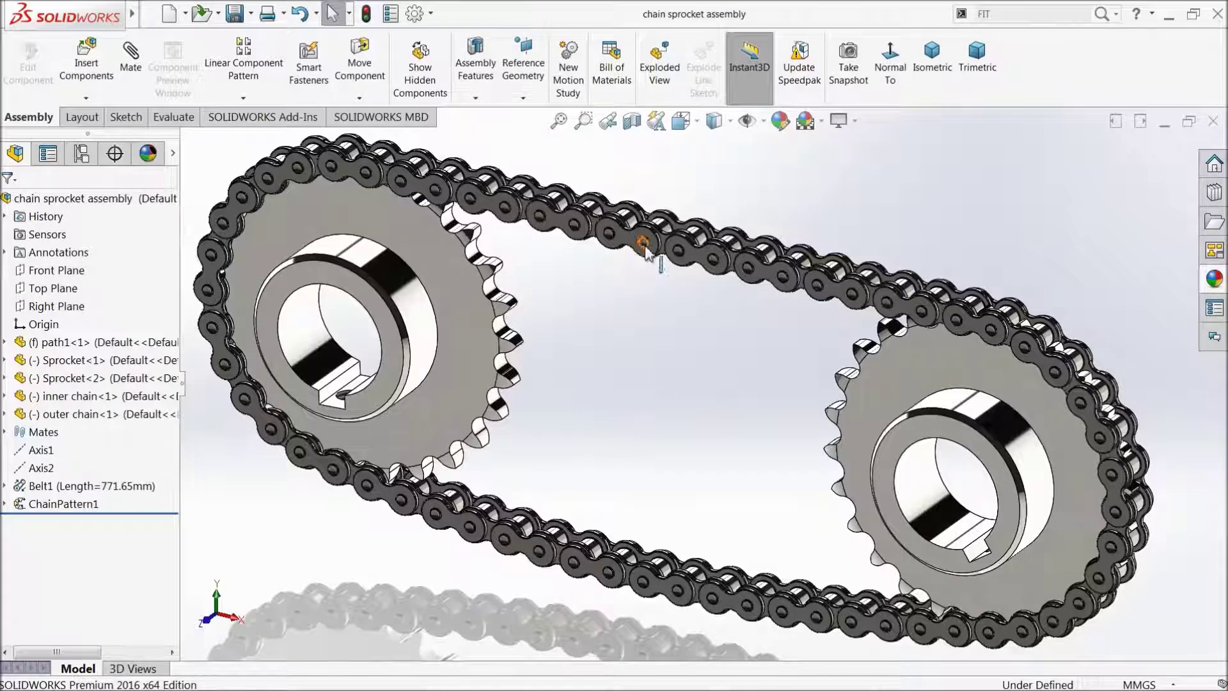
pyautogui.rightClick(1017, 83)
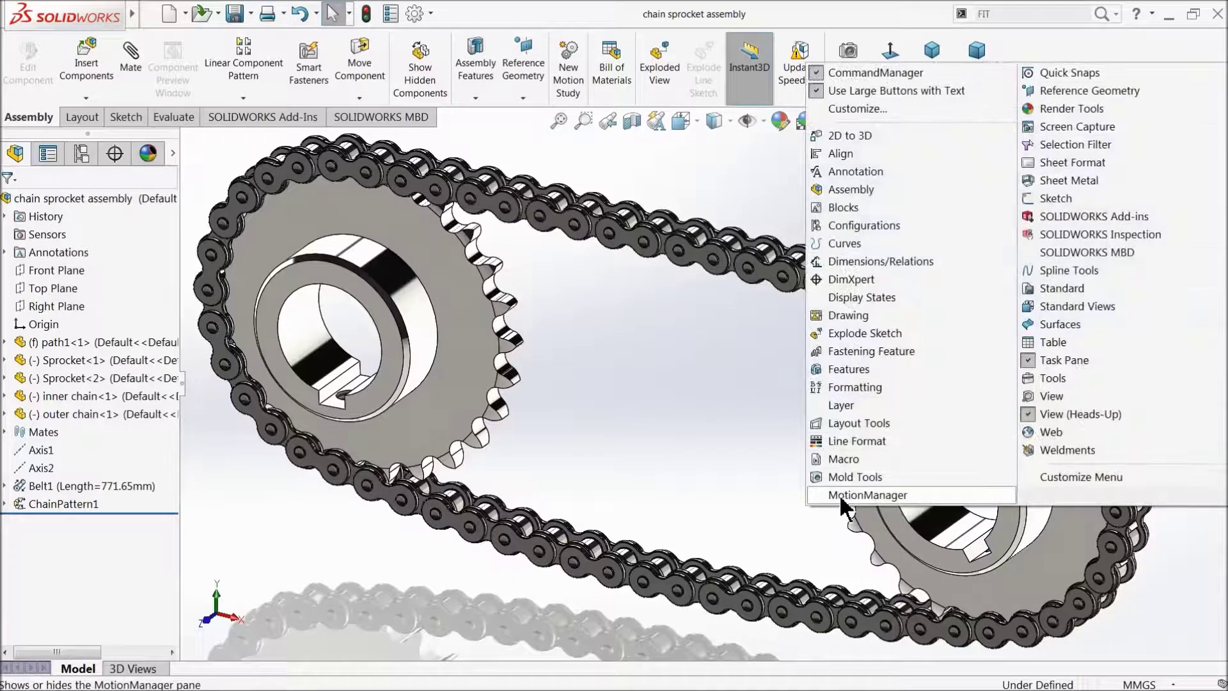
pyautogui.click(851, 497)
pyautogui.click(192, 669)
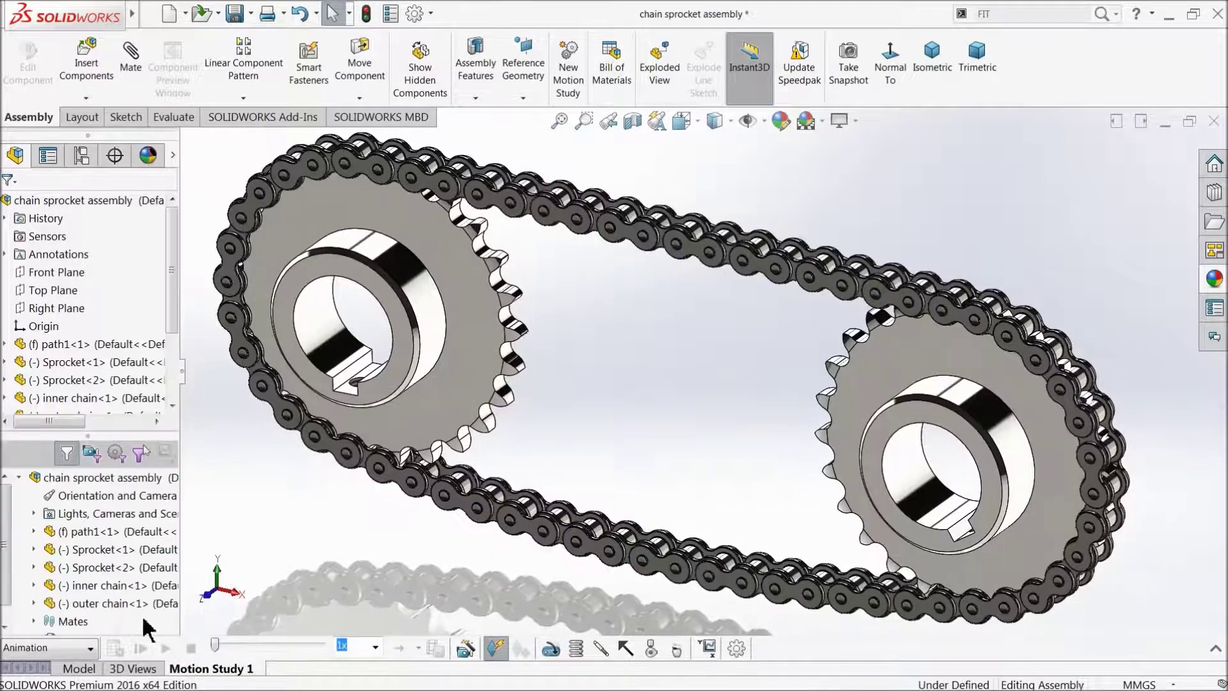
pyautogui.click(1214, 650)
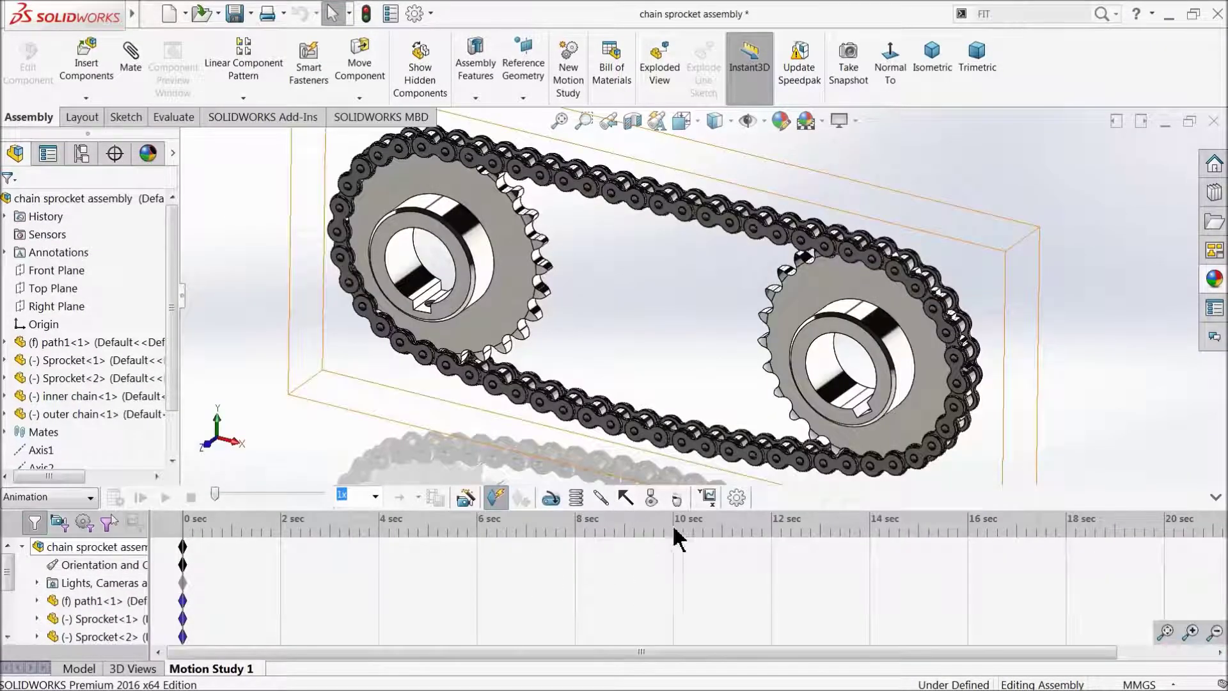
# - Make the study Basic Motion, accept its properties and stretch the duration to 12 seconds
pyautogui.click(49, 502)
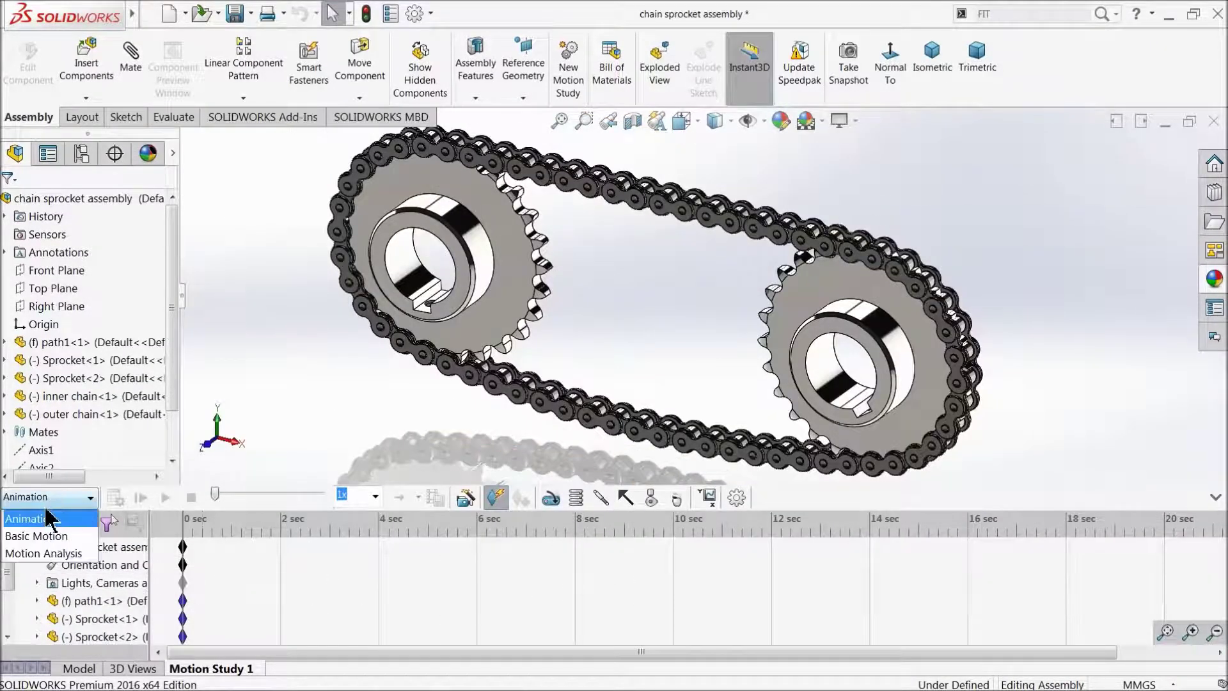
pyautogui.click(39, 535)
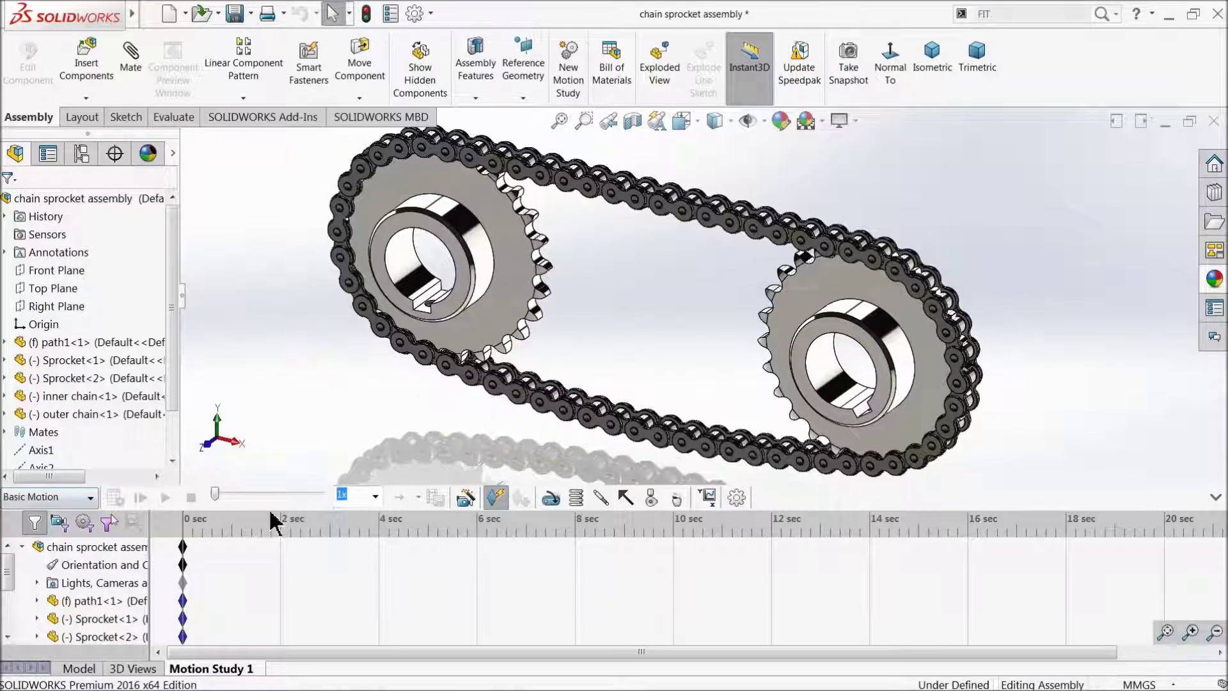
pyautogui.click(737, 497)
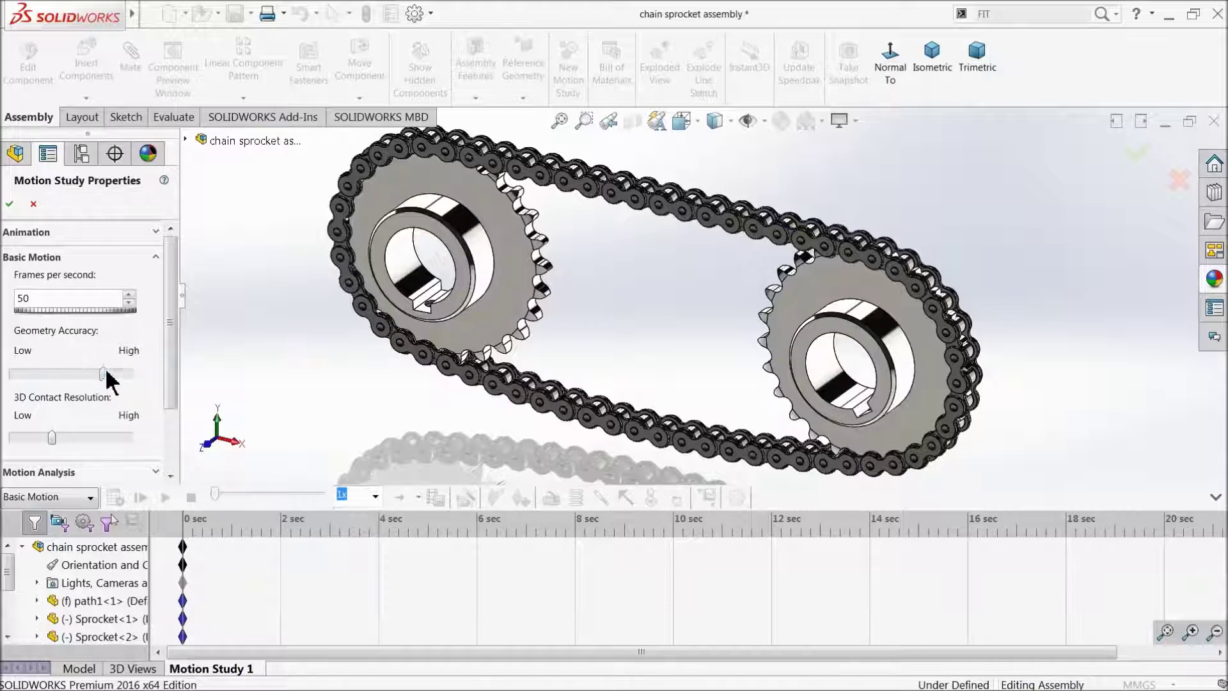
pyautogui.click(9, 205)
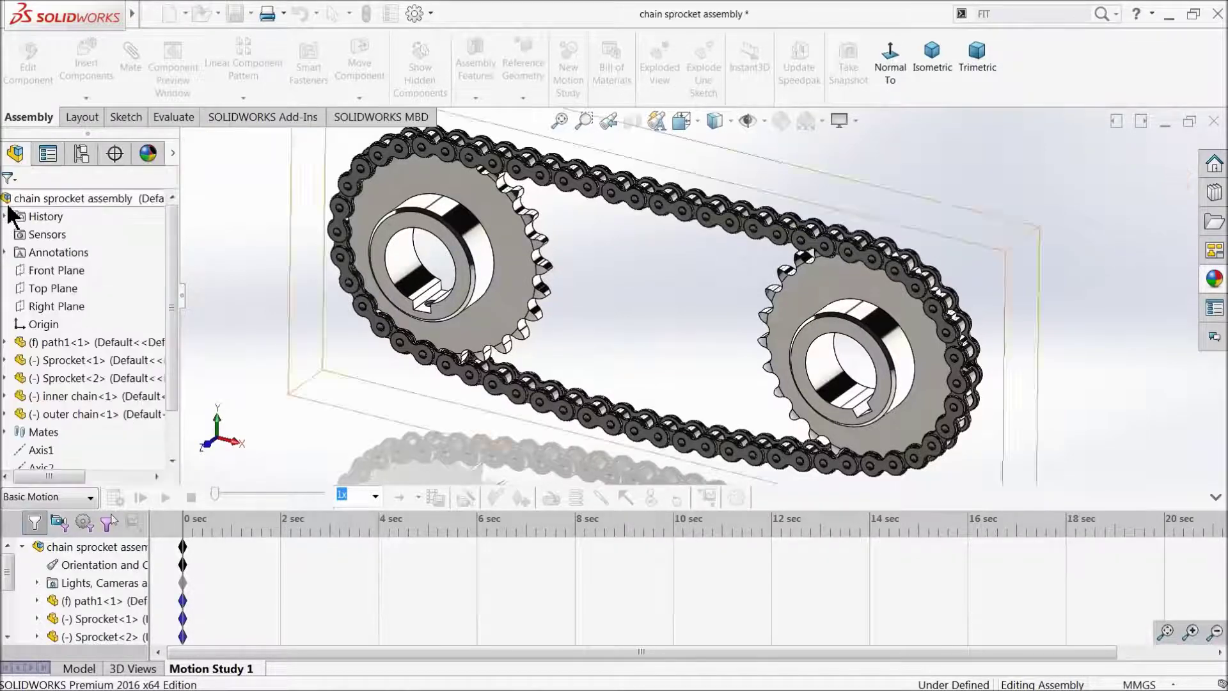
pyautogui.moveTo(183, 547)
pyautogui.mouseDown()
pyautogui.moveTo(779, 568)
pyautogui.moveTo(775, 550)
pyautogui.mouseUp()
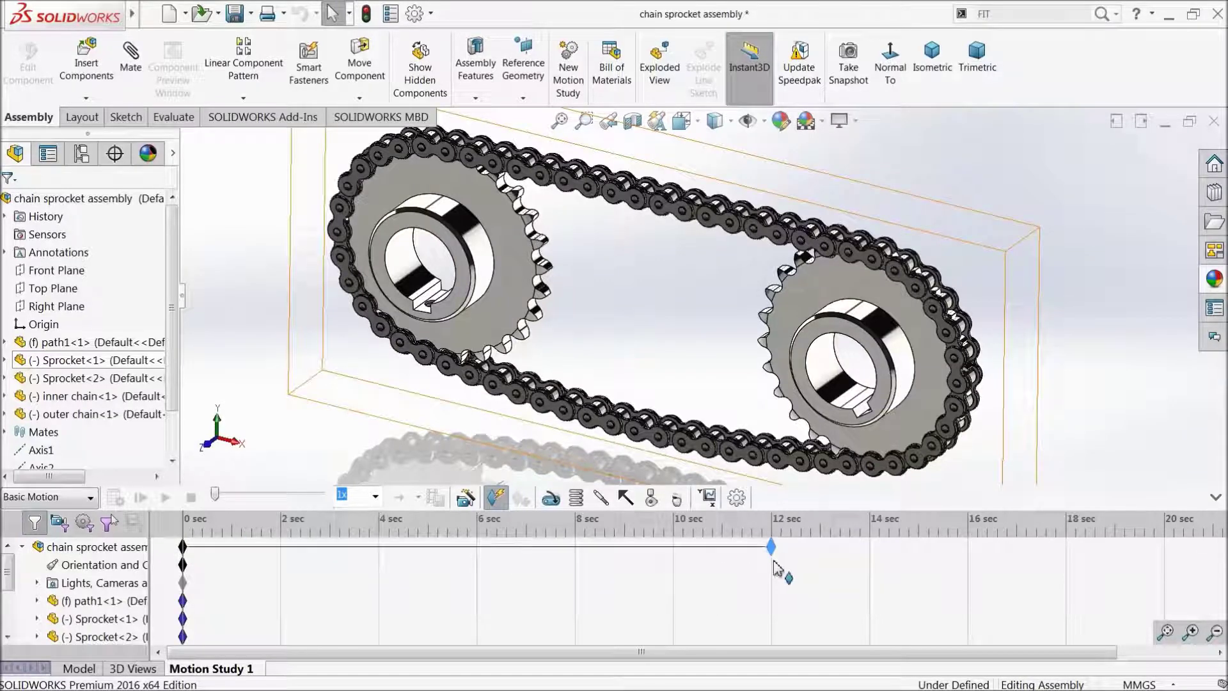
pyautogui.click(555, 502)
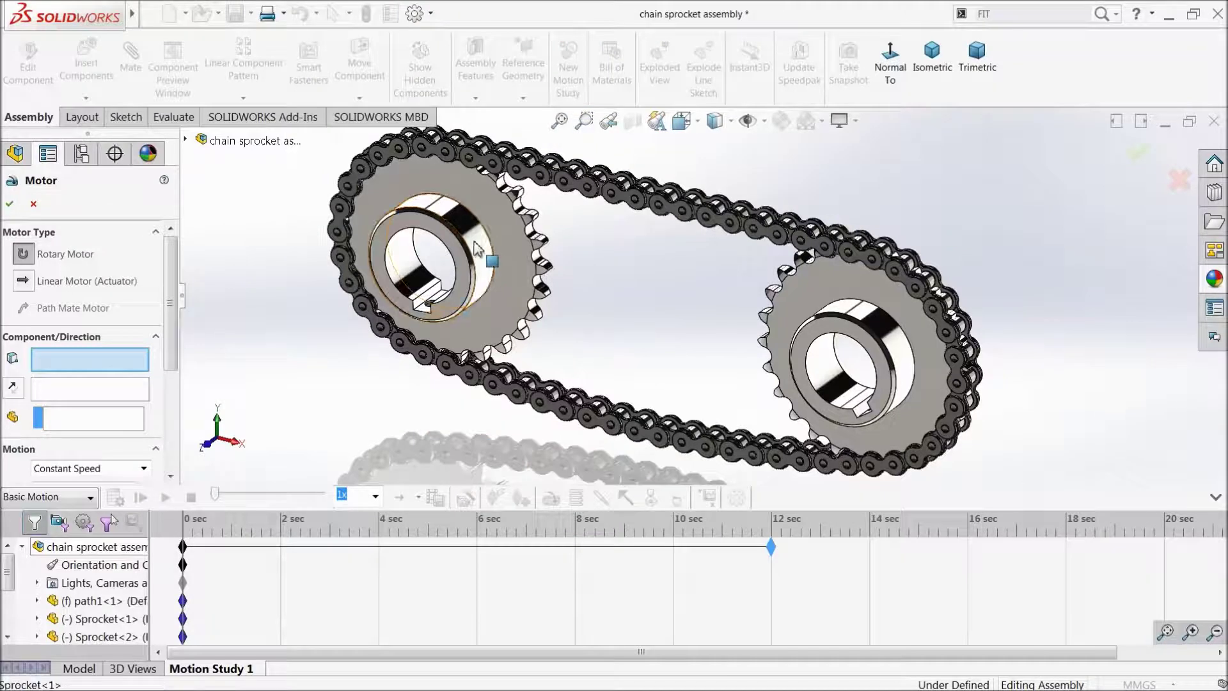
# - Add a rotary motor on Sprocket<1>'s face at a constant 10 RPM
pyautogui.click(431, 268)
pyautogui.moveTo(173, 315); pyautogui.dragTo(165, 413)
pyautogui.moveTo(51, 315); pyautogui.dragTo(28, 316)
pyautogui.write('10 RPM')
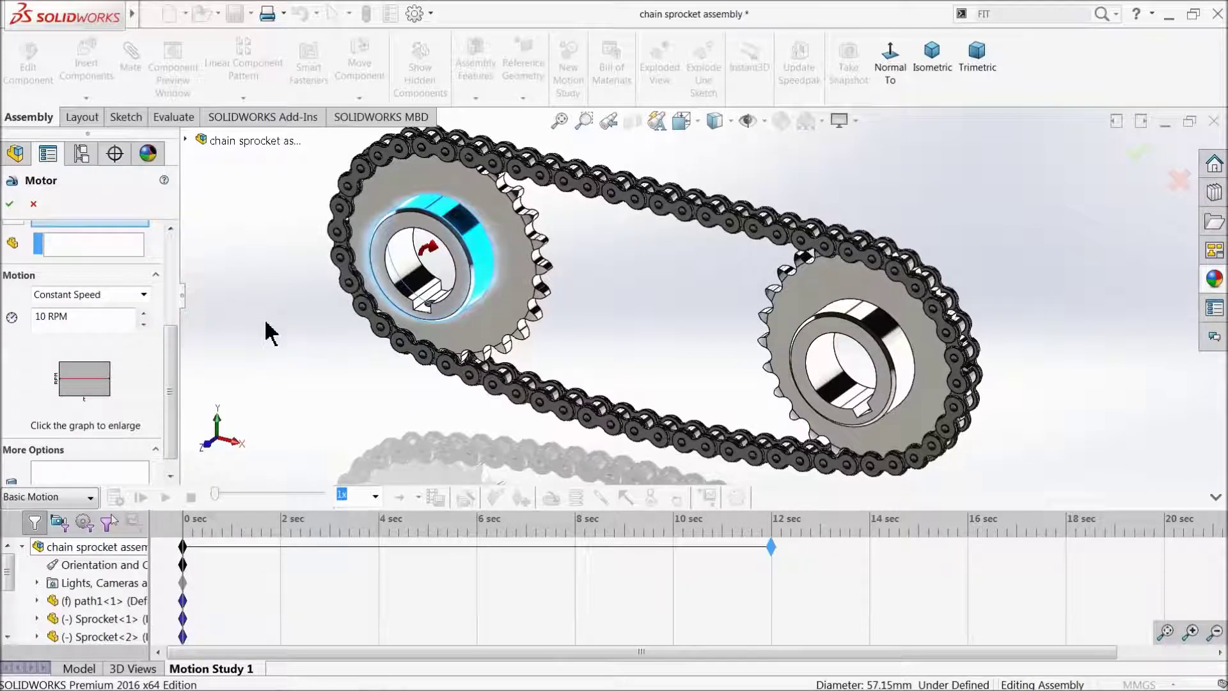
pyautogui.click(9, 203)
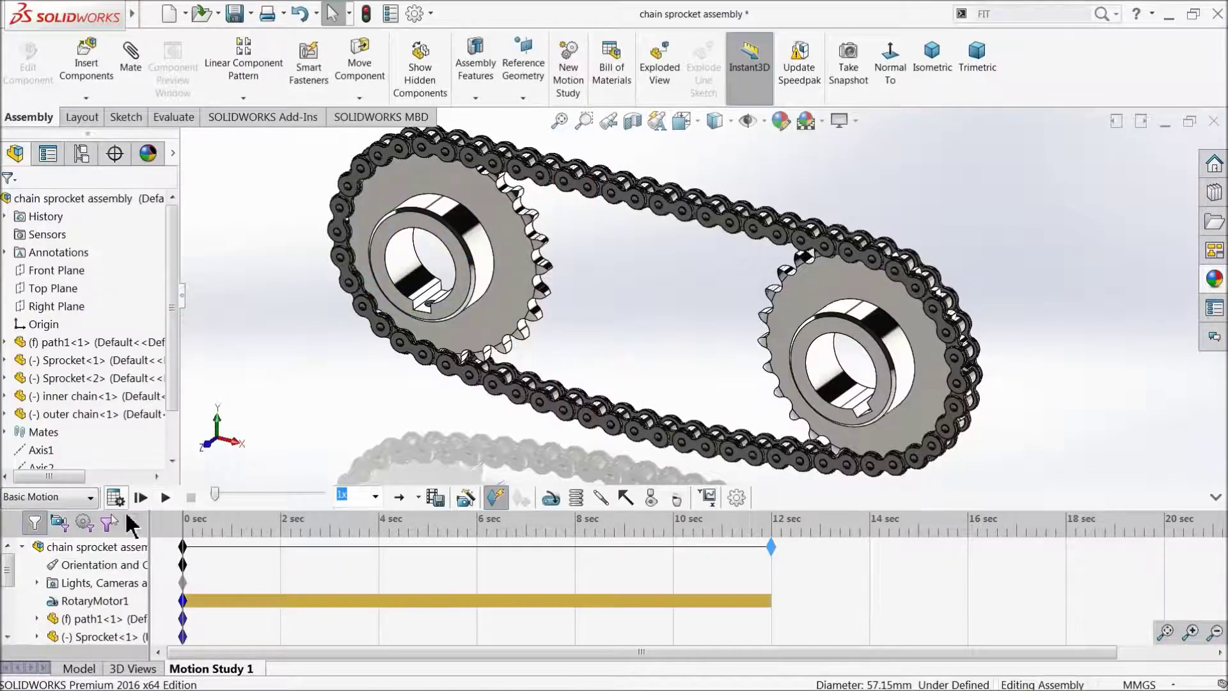
# - Calculate and play the chain motion, collapse the timeline, and replay the animation
pyautogui.click(117, 498)
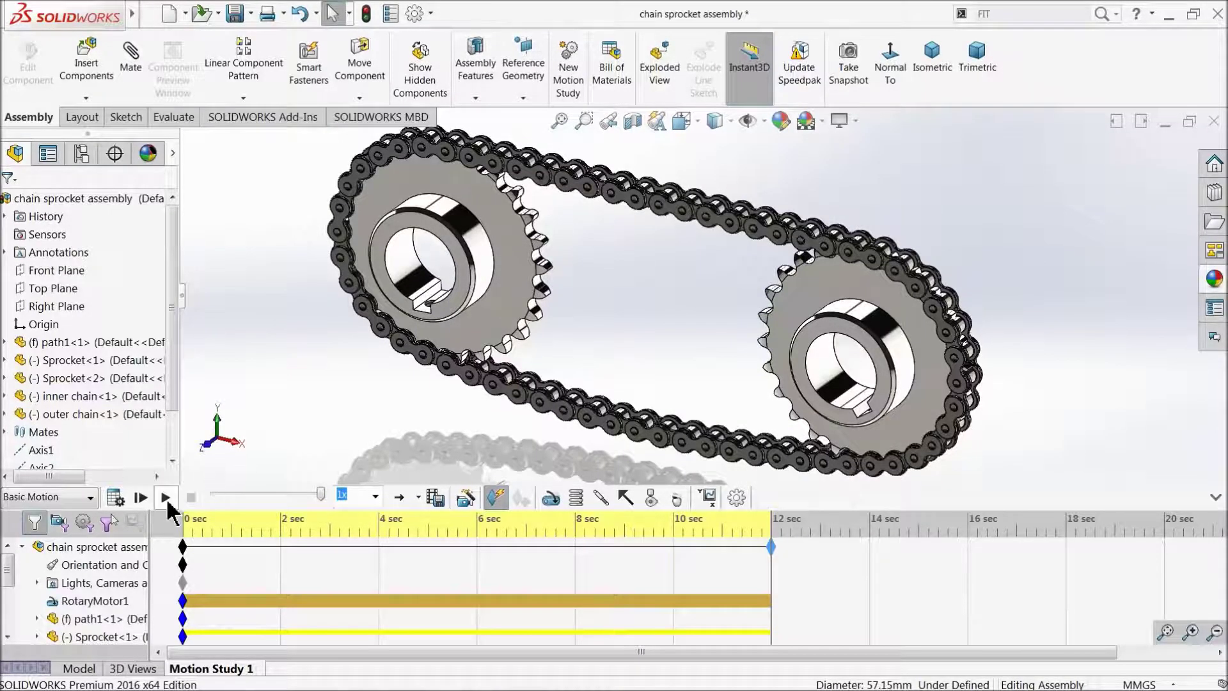
pyautogui.click(165, 498)
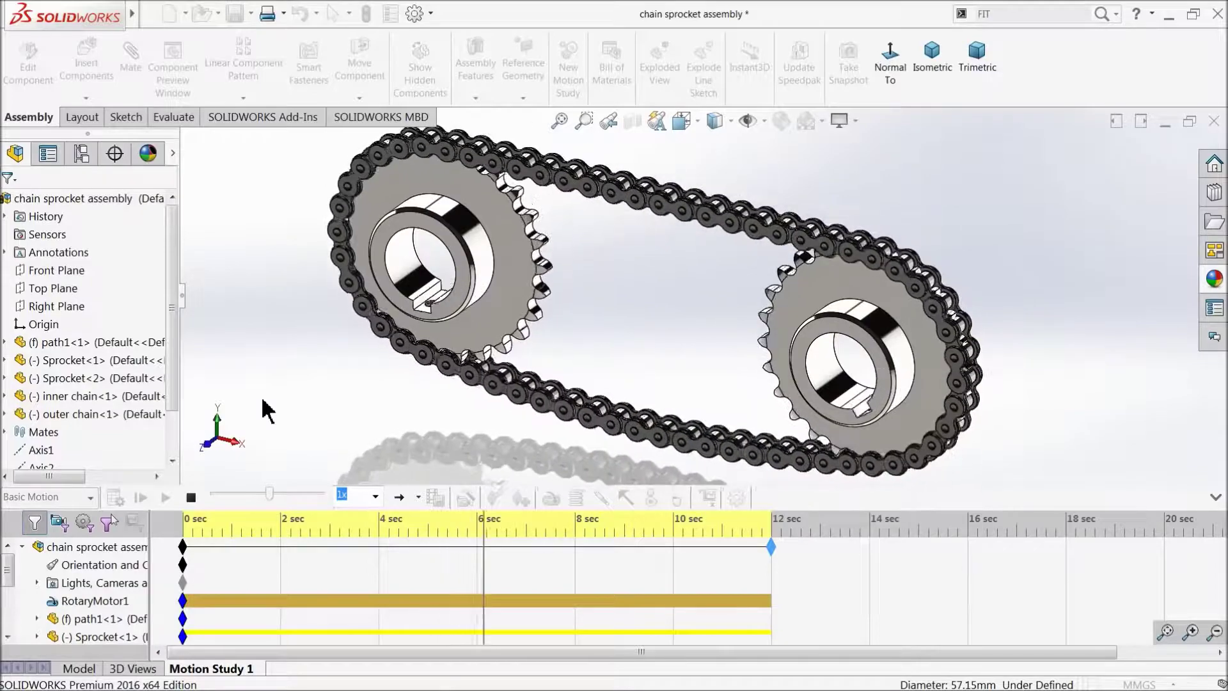
pyautogui.click(1216, 496)
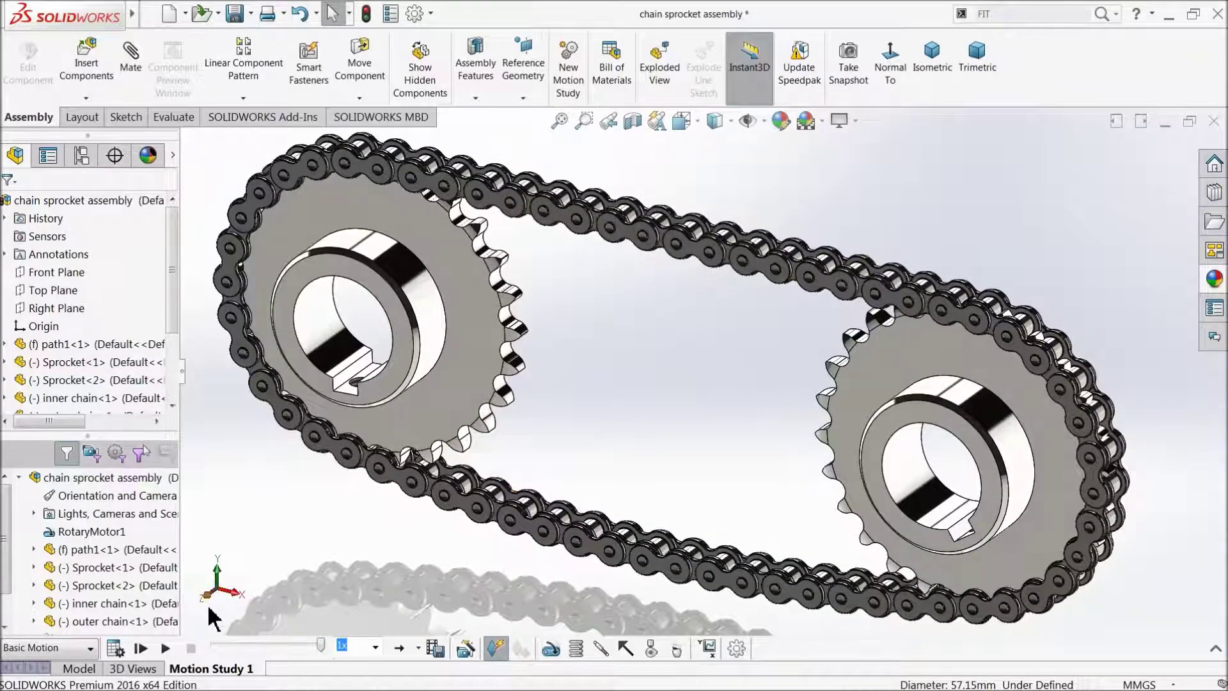
pyautogui.click(165, 648)
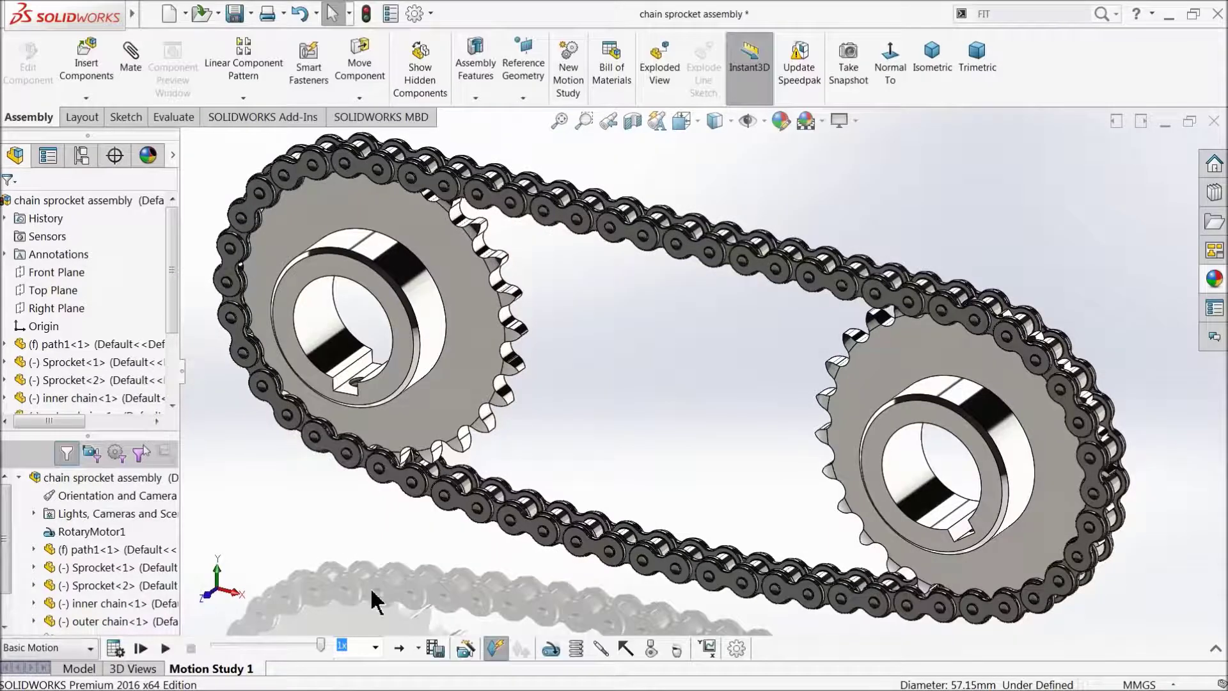
# - Export a Desktop AVI, 16:9 1920×1080 at 50 fps, without periodic key frames
pyautogui.click(432, 648)
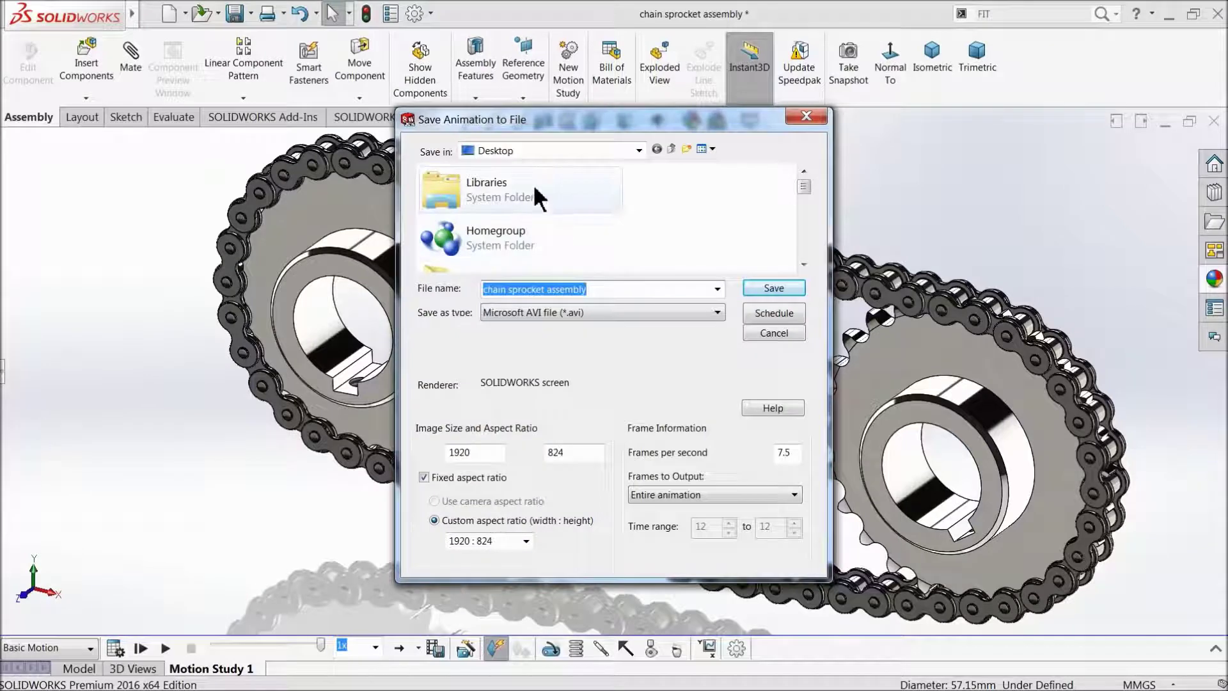
pyautogui.click(639, 151)
pyautogui.click(595, 313)
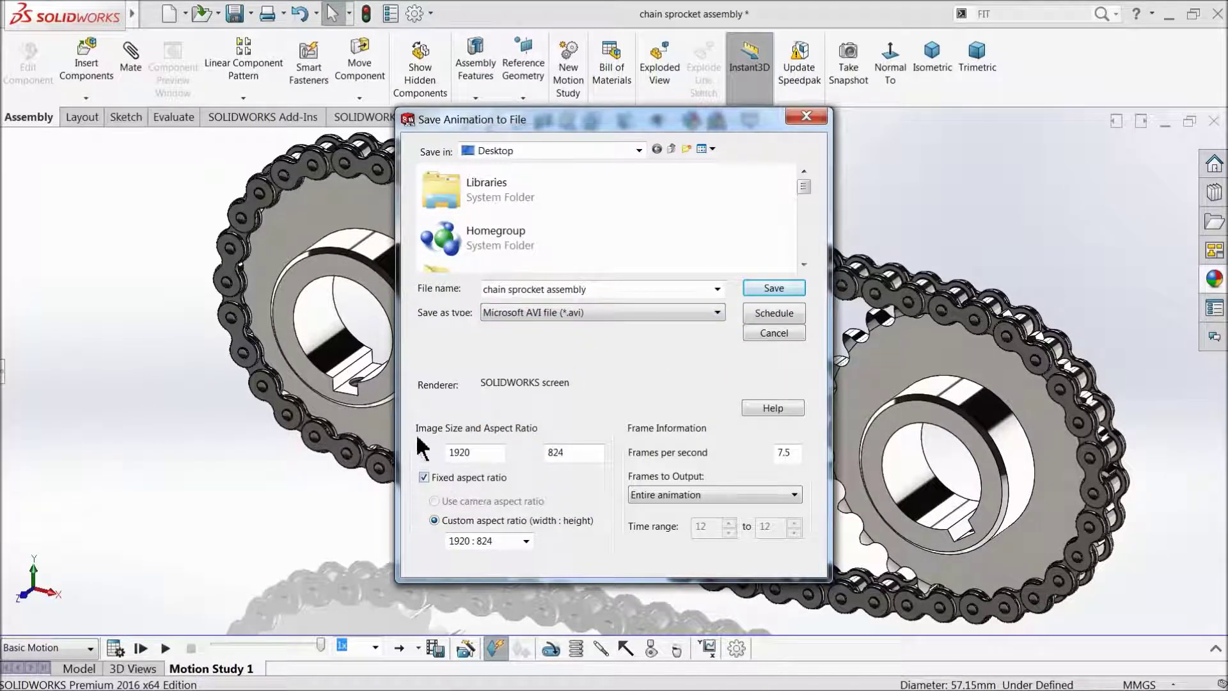
pyautogui.click(525, 542)
pyautogui.click(486, 372)
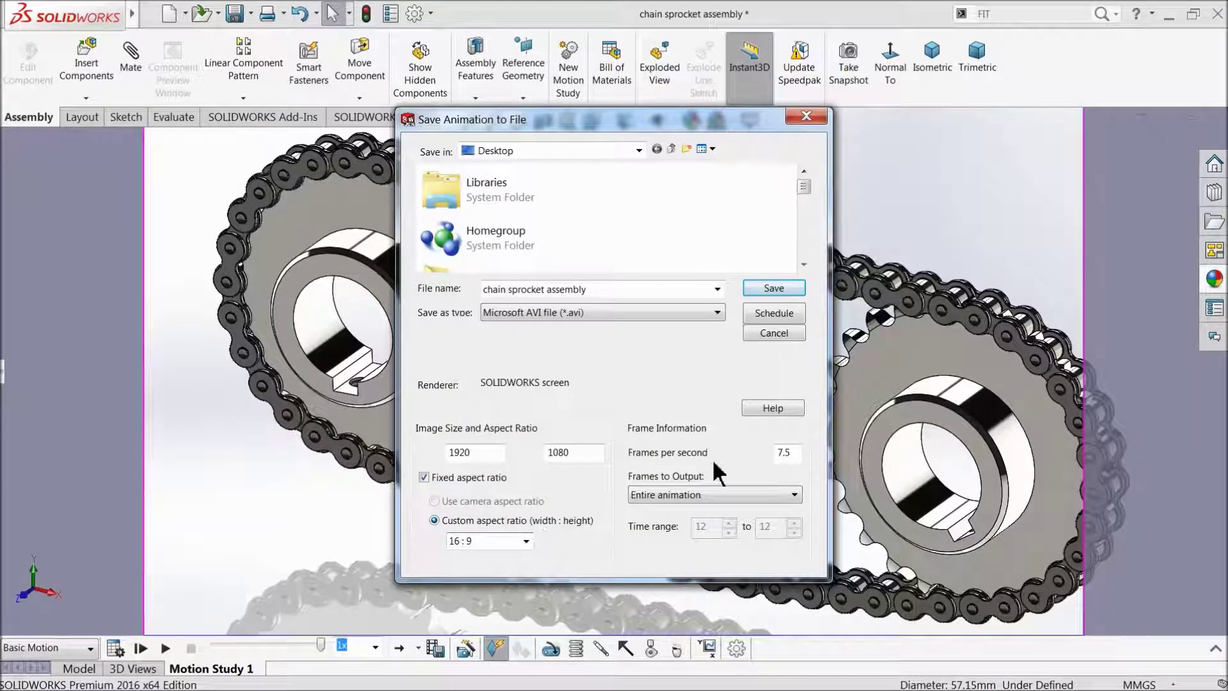
pyautogui.write('50')
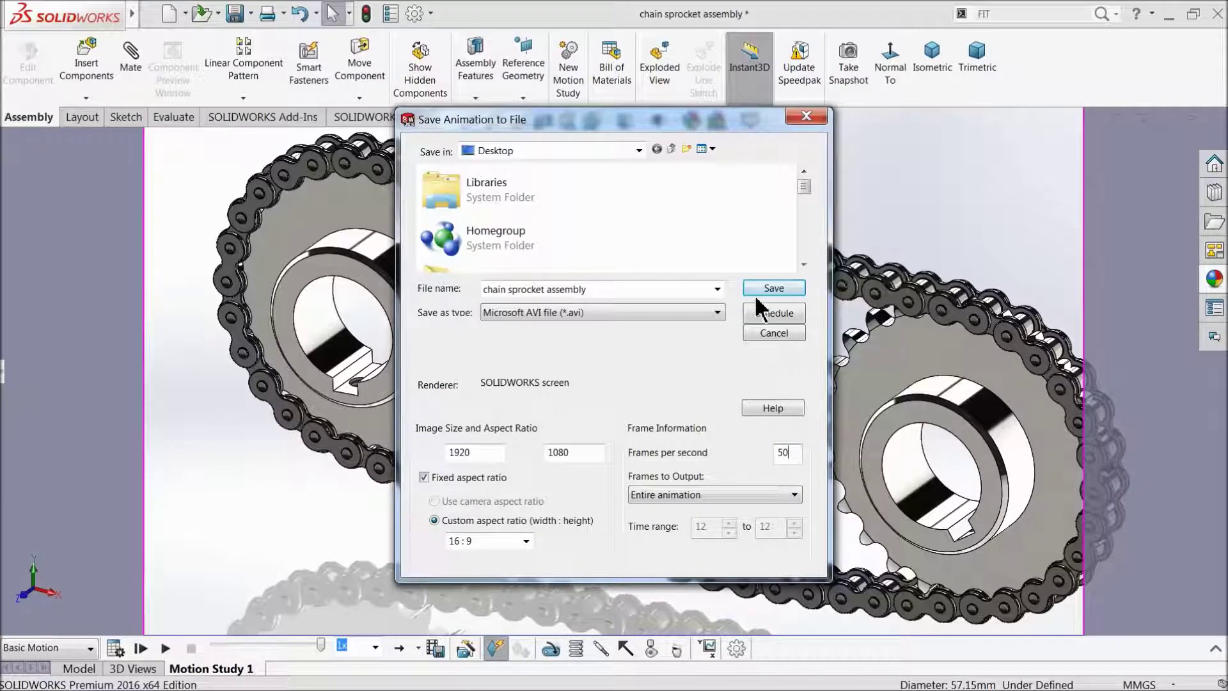
pyautogui.click(761, 291)
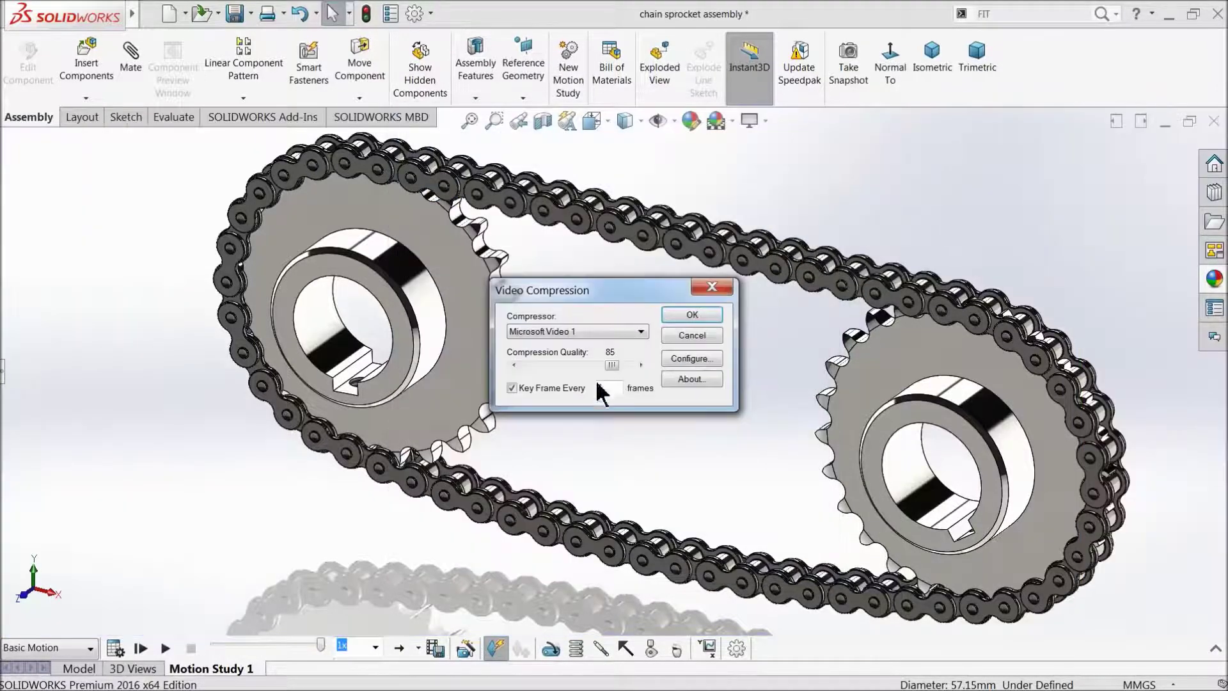
pyautogui.click(510, 386)
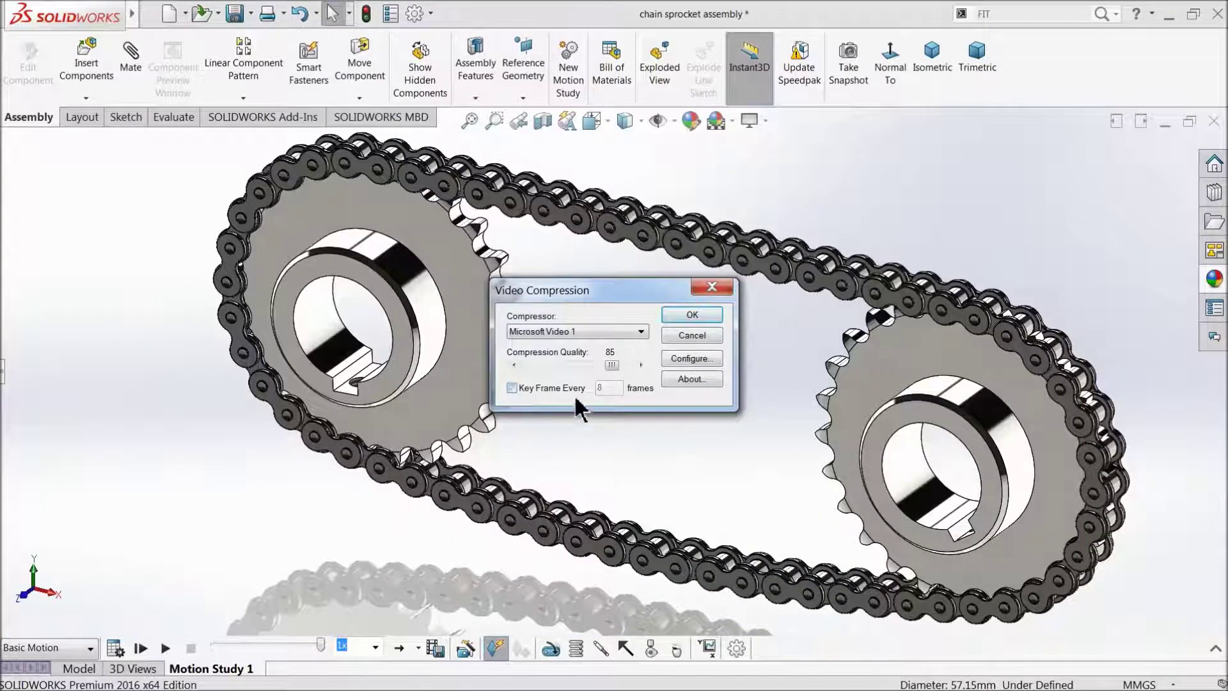
pyautogui.click(697, 317)
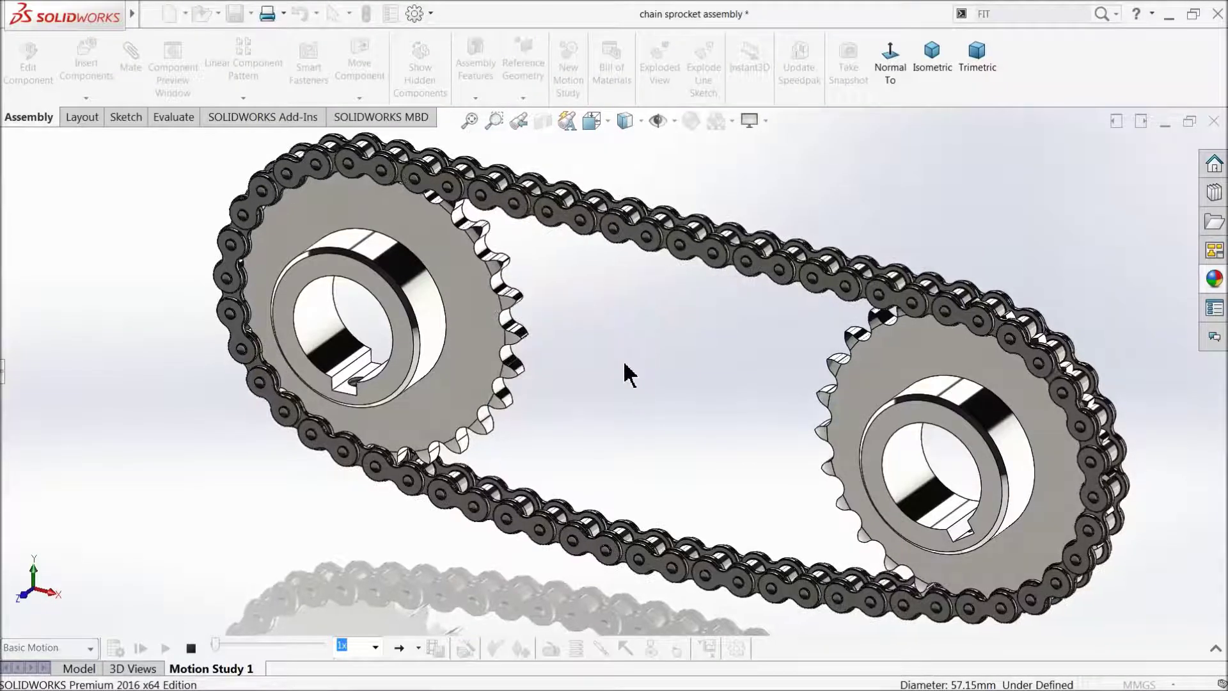